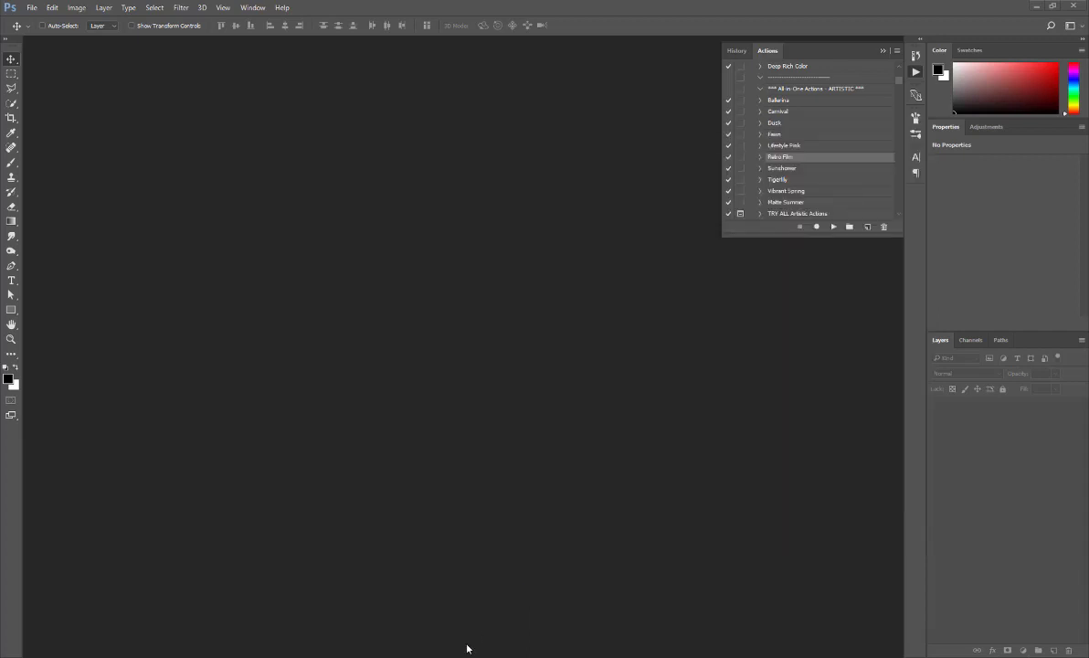
Open the transparent laughing-woman cutout PNG from the stock image folder in Photoshop.
mouse_move(324, 640)
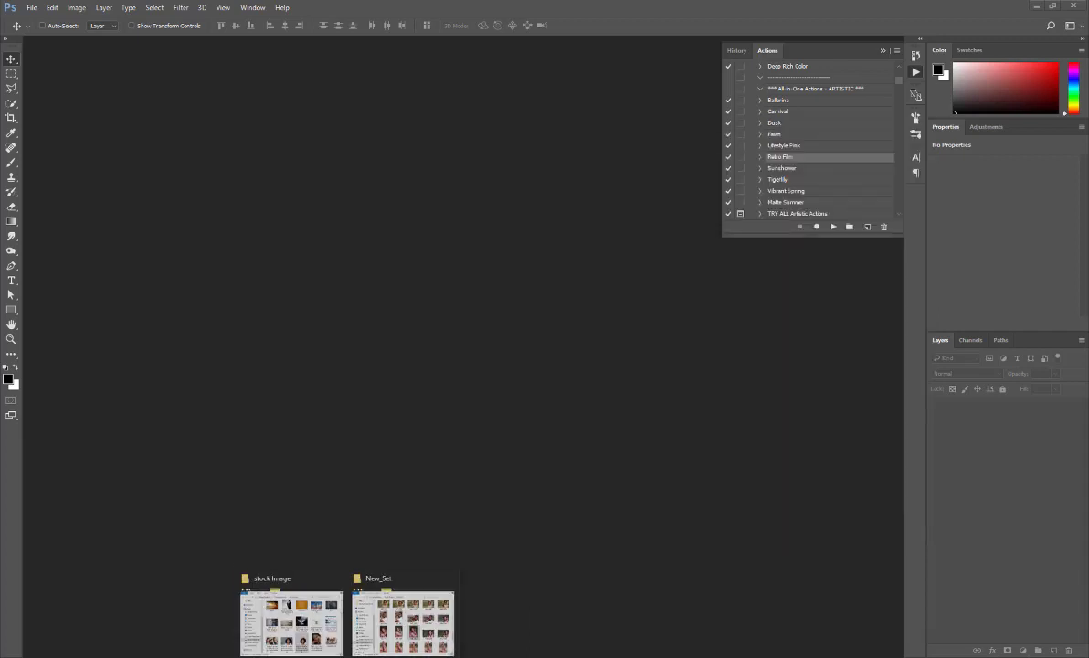
click(308, 588)
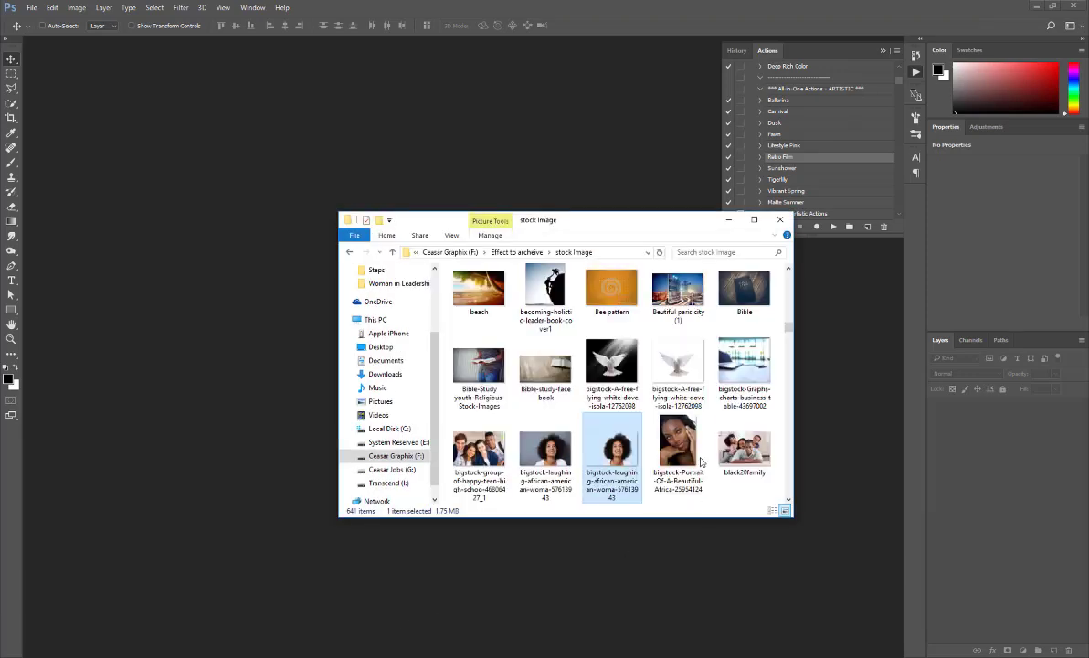
drag(620, 448, 254, 469)
click(554, 463)
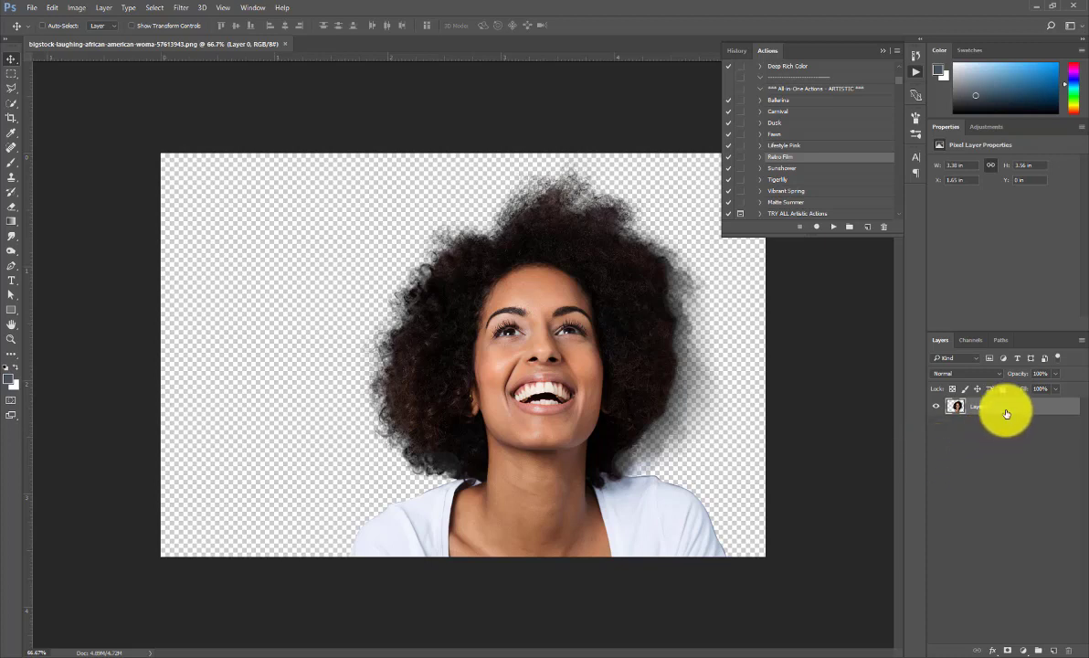
Add a new layer named White below Layer 0 and fill it with white.
drag(1005, 412, 1008, 650)
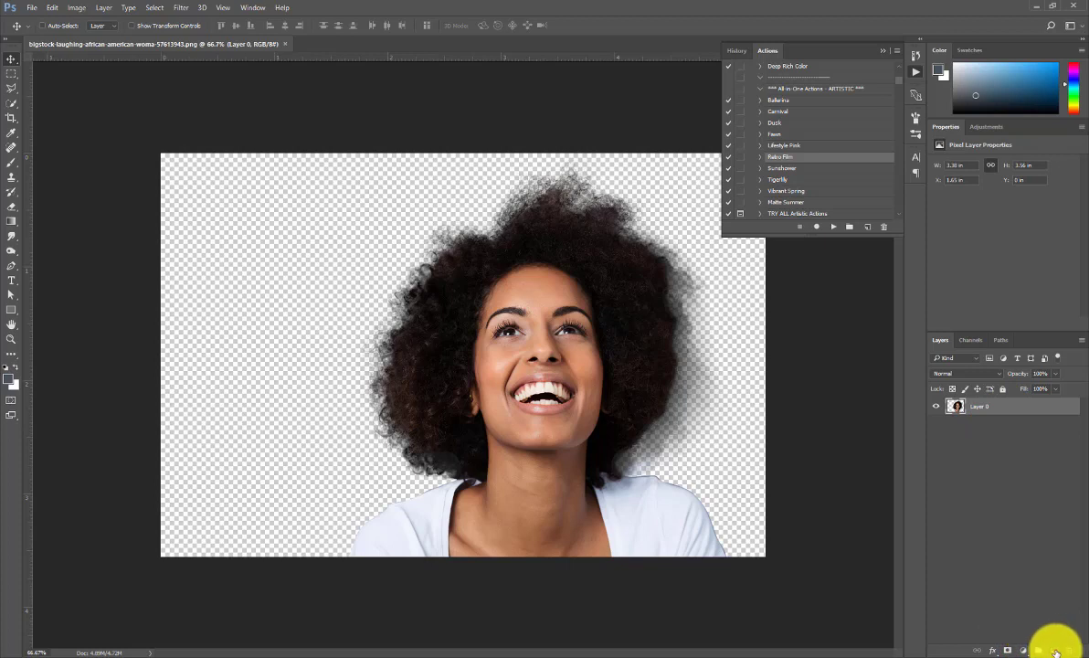
click(1054, 649)
double_click(978, 406)
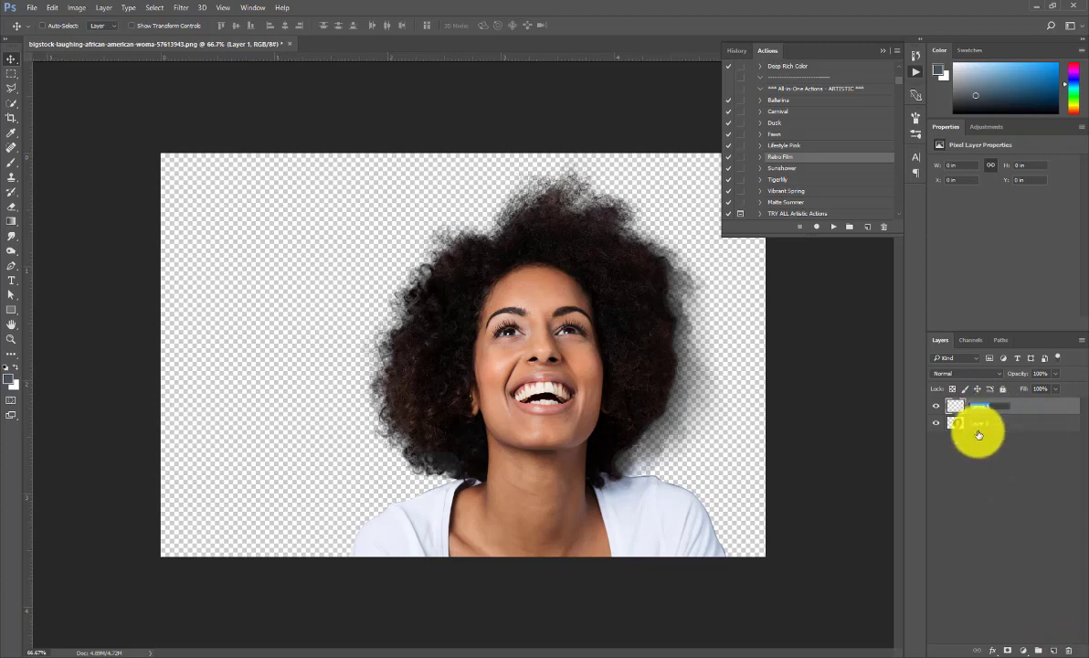
click(947, 481)
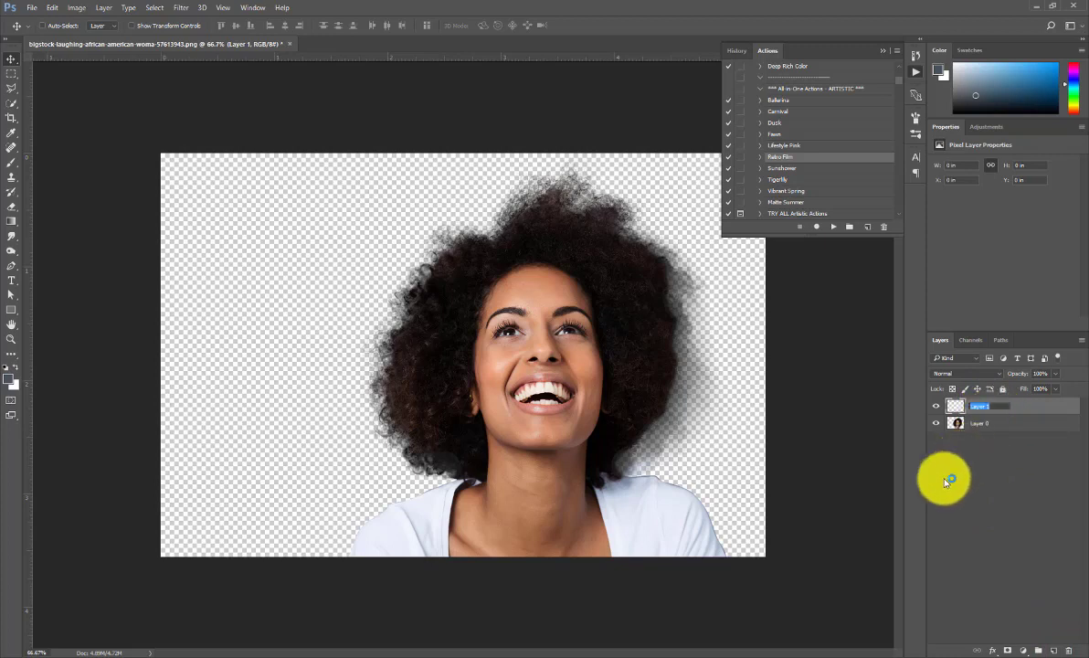
text(White)
click(1039, 409)
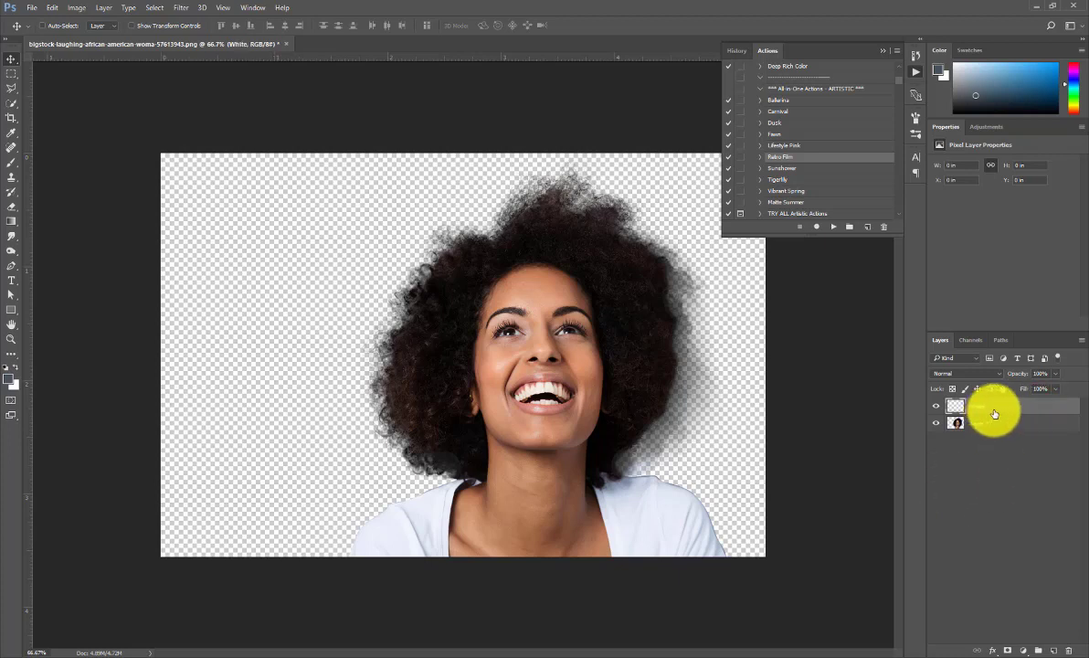
drag(978, 406, 982, 436)
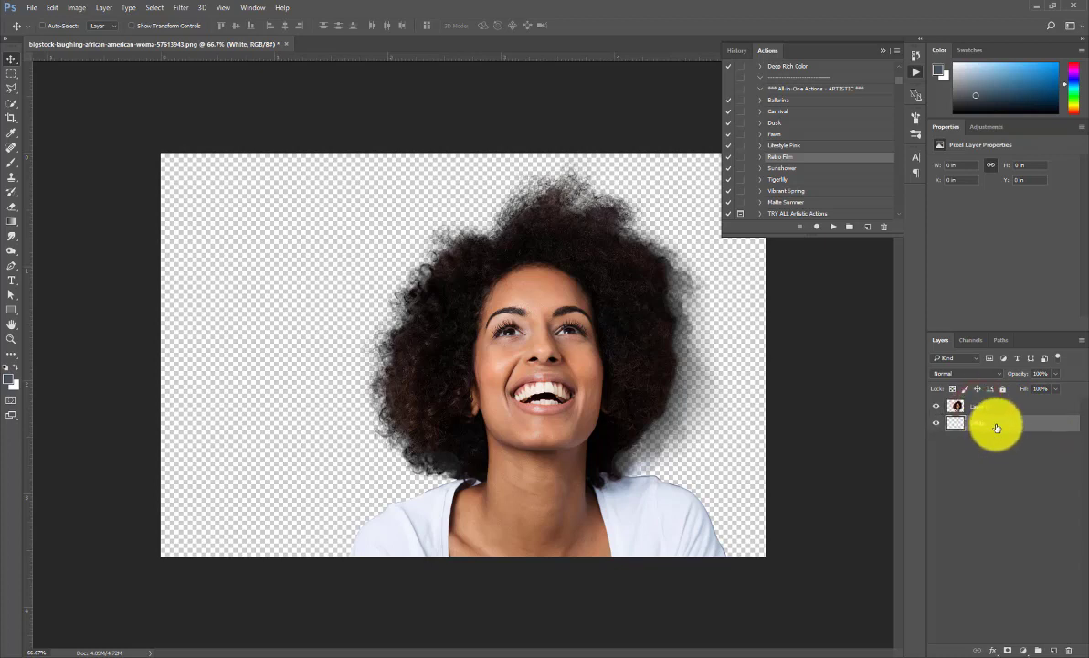
key(ctrl+BackSpace)
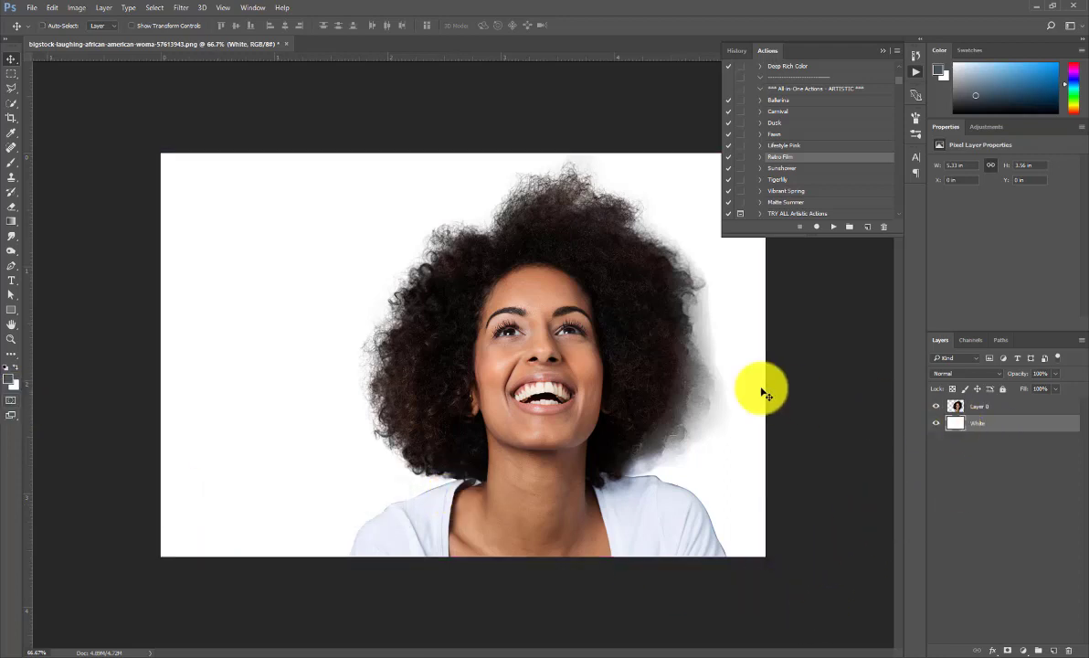
Crop away the empty left side so the woman sits nearer the left edge.
click(11, 118)
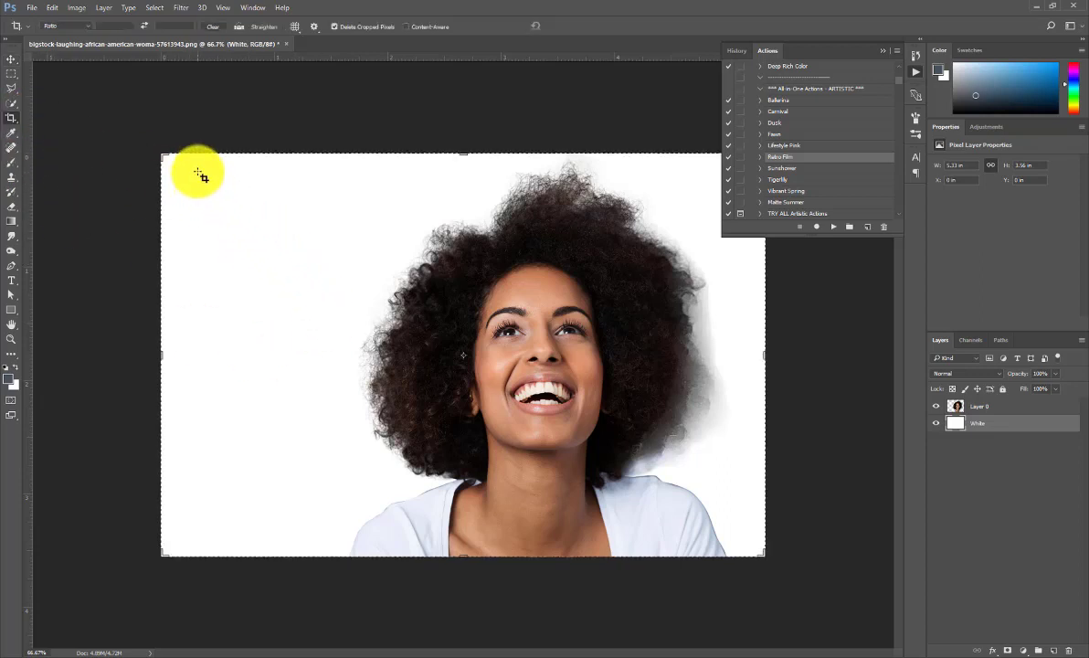
drag(198, 170, 723, 544)
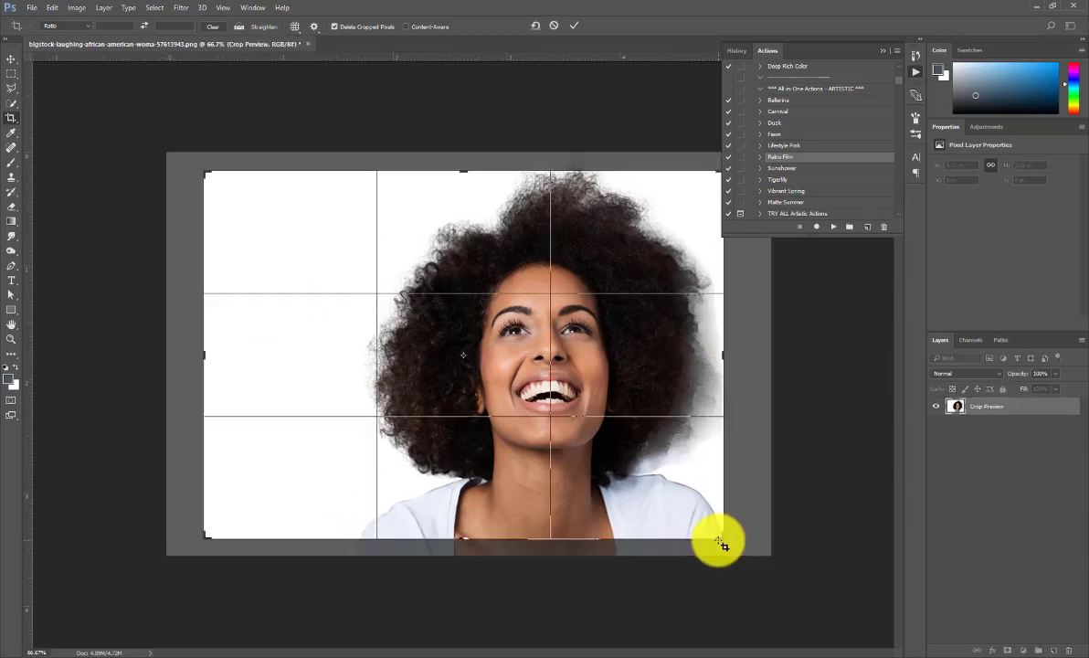
drag(202, 355, 233, 355)
double_click(427, 365)
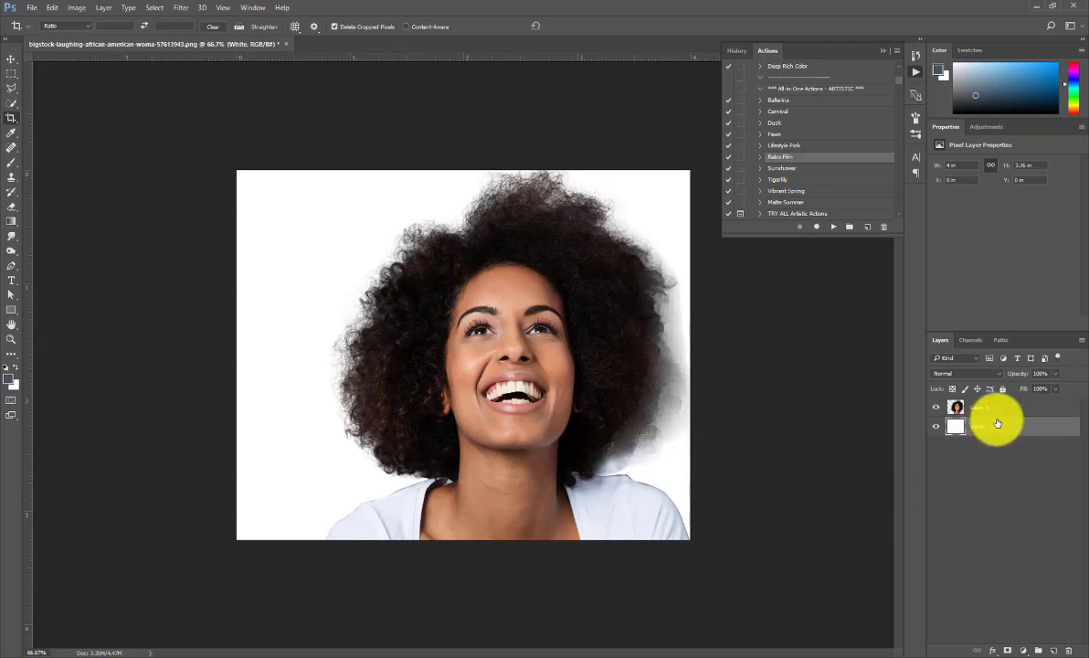
drag(997, 424, 996, 411)
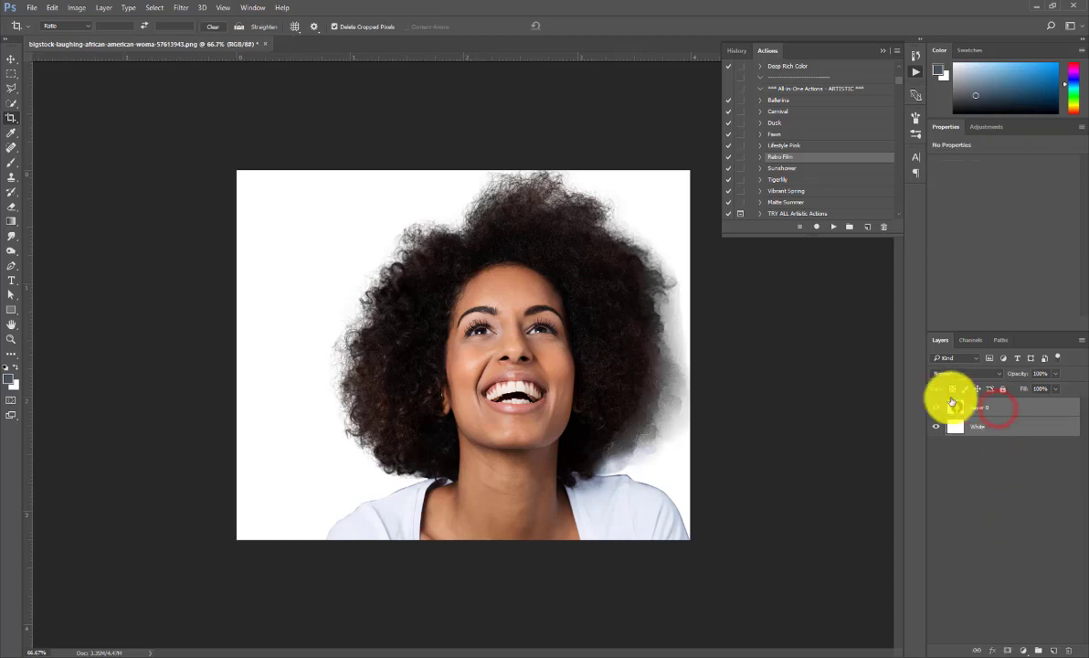
Merge the photo and White layers and desaturate the result to grayscale.
click(106, 8)
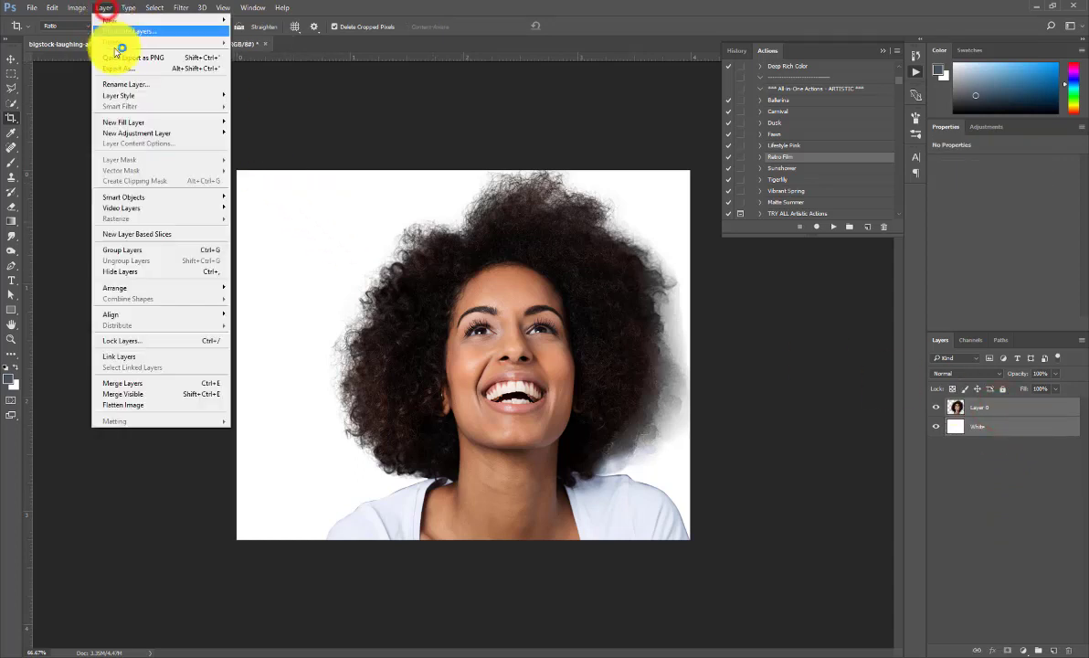
click(190, 384)
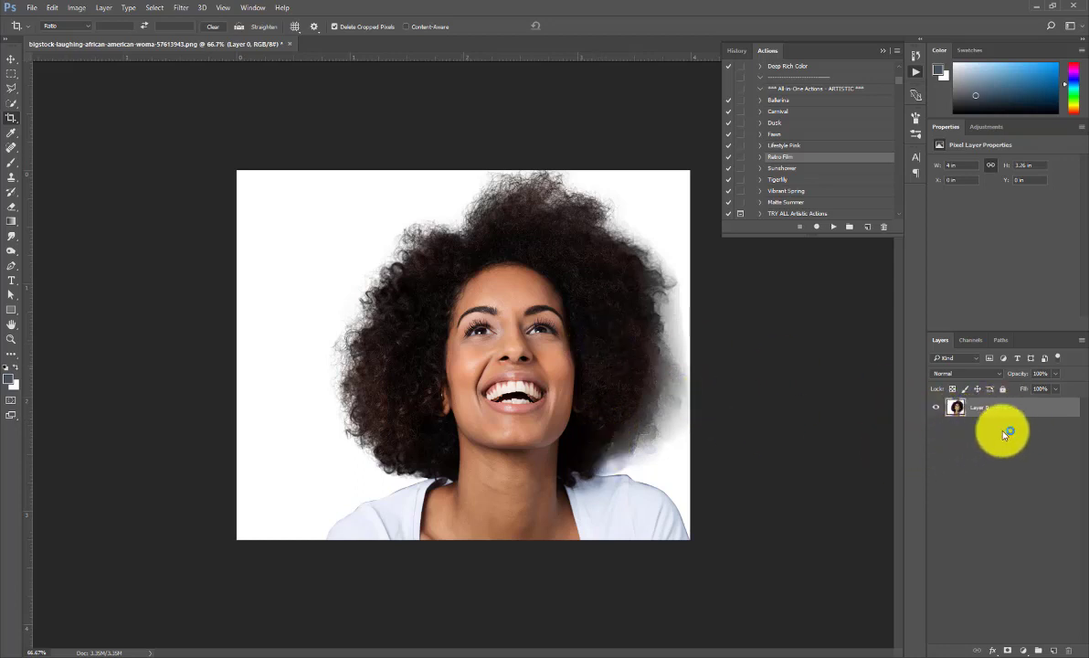
click(77, 9)
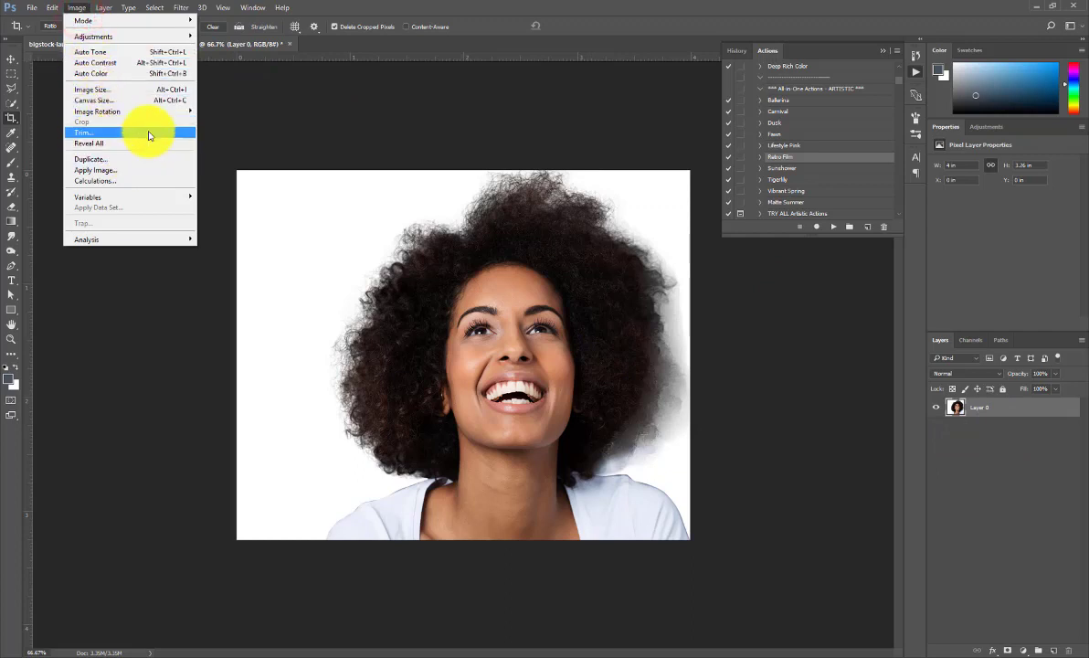
click(154, 37)
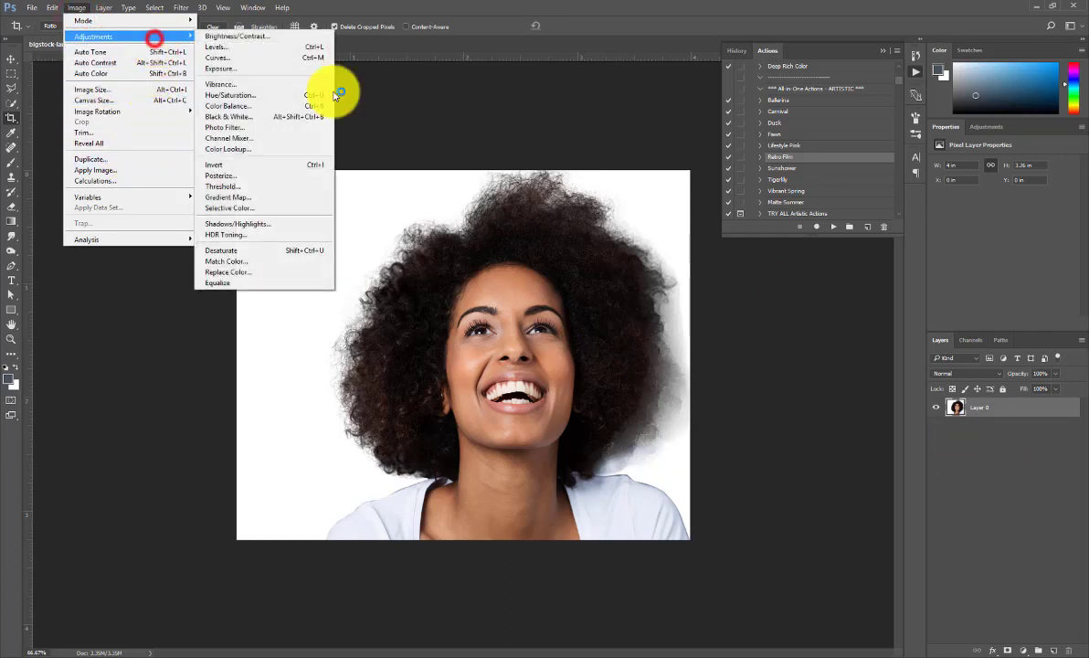
click(287, 250)
Scale the portrait up to about 109%, roughly 4.37 × 3.56 in.
key(v)
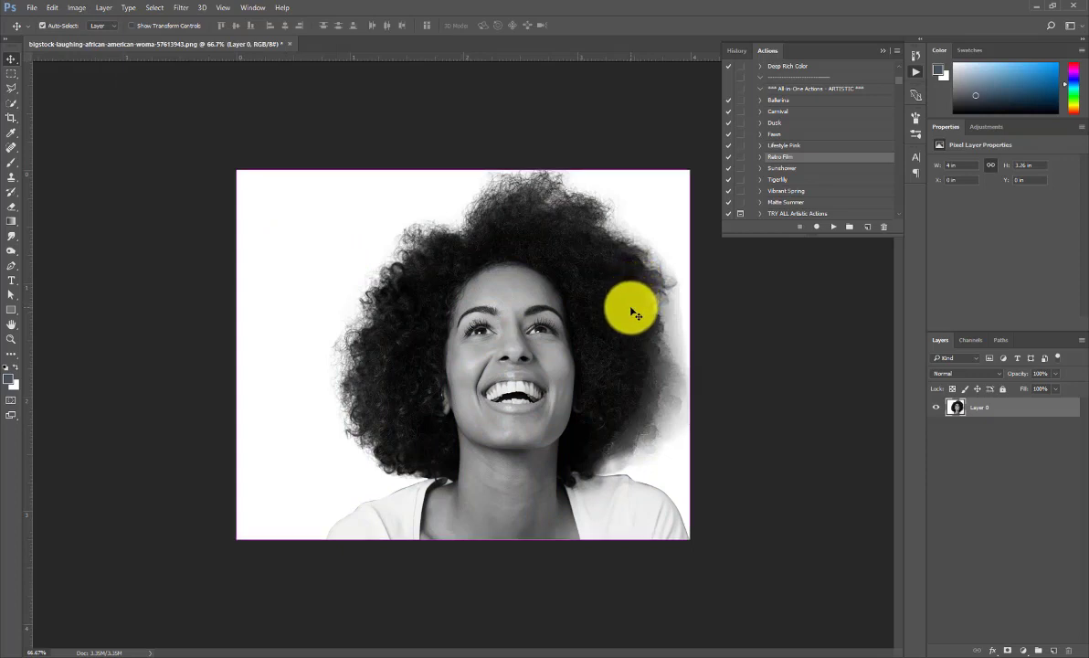
key(ctrl+t)
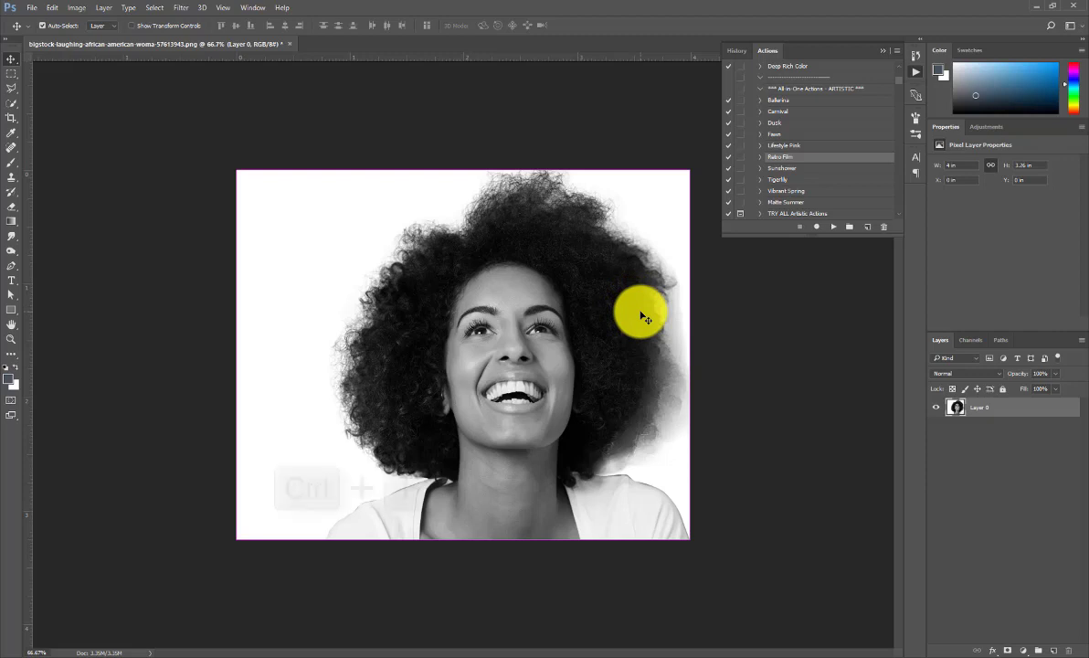
click(132, 26)
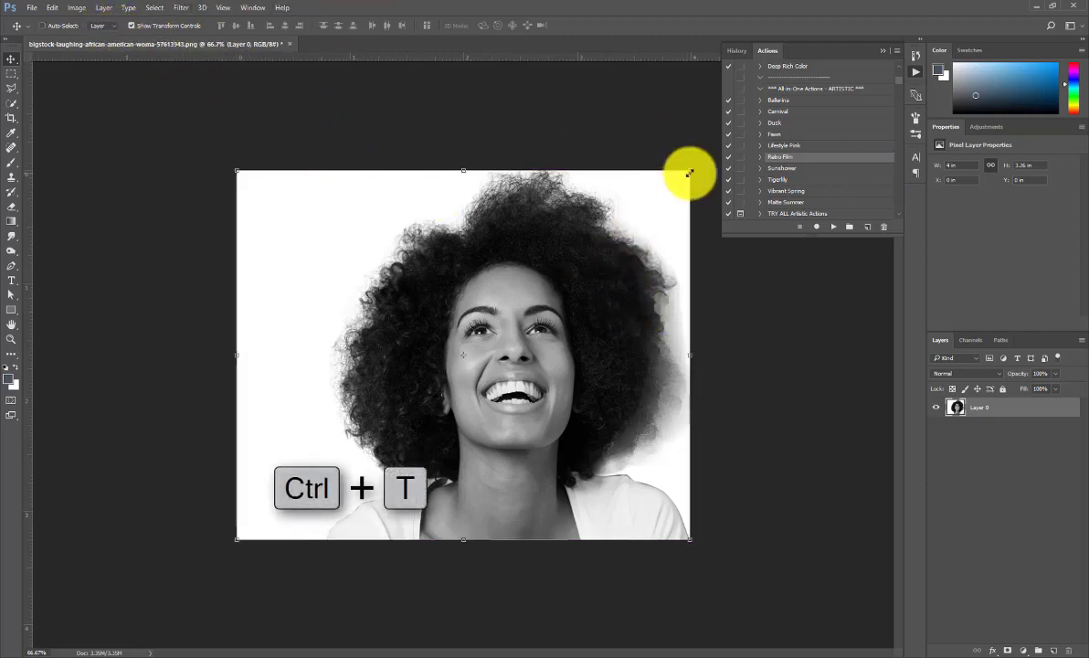
drag(689, 171, 718, 165)
double_click(615, 287)
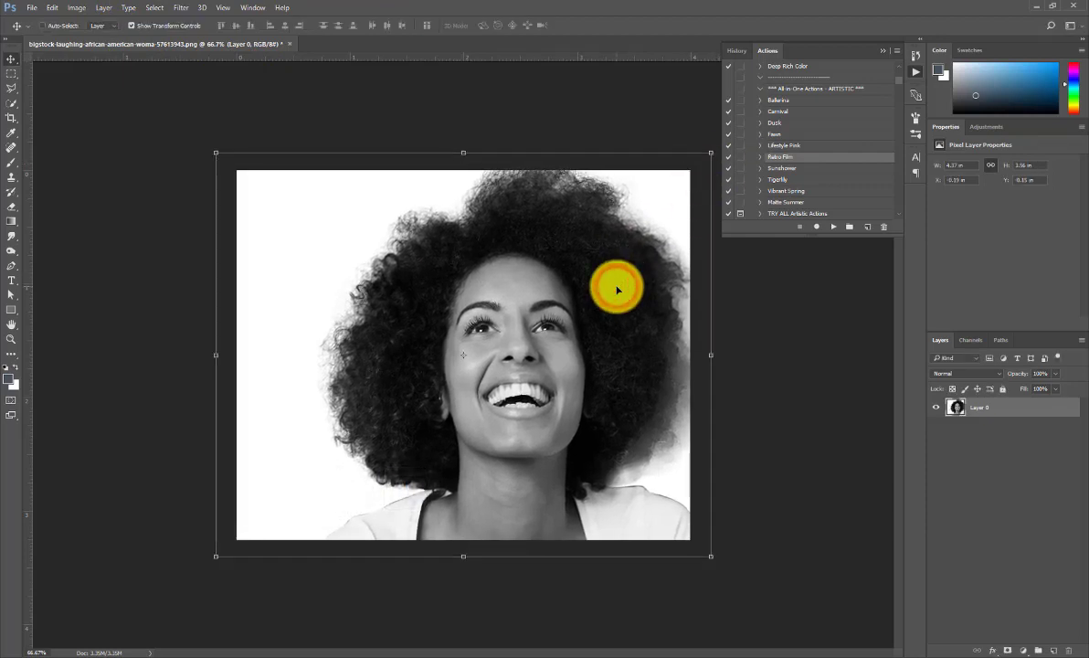
click(129, 26)
Apply Brightness/Contrast to the portrait with brightness 72 and contrast 74.
click(76, 8)
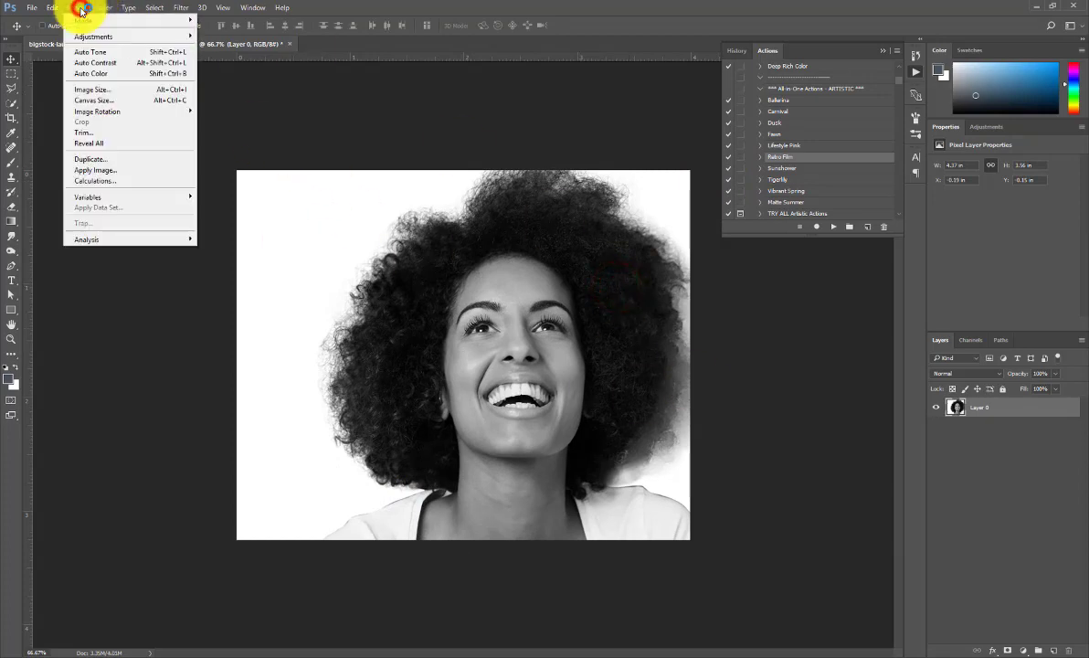
mouse_move(91, 37)
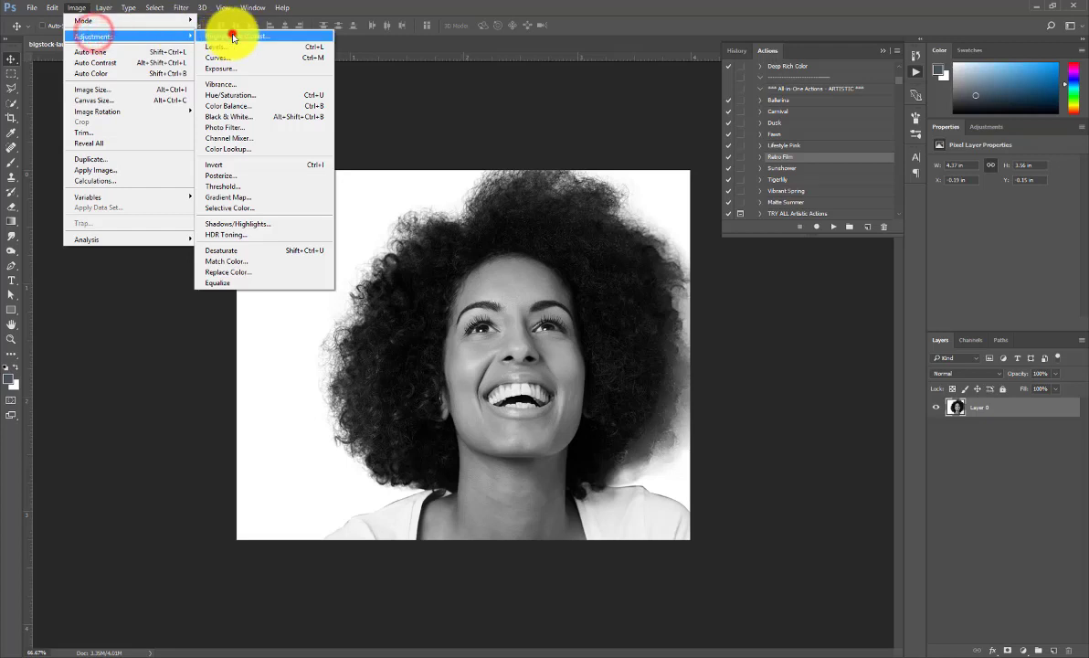
click(229, 35)
drag(530, 184, 788, 343)
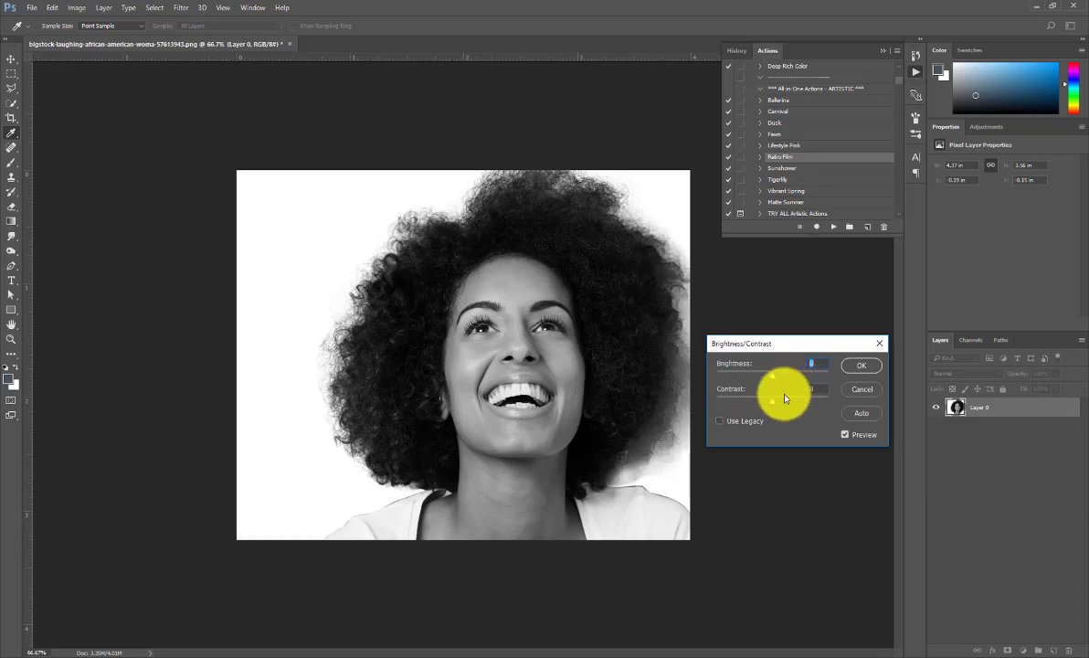
drag(771, 379, 795, 379)
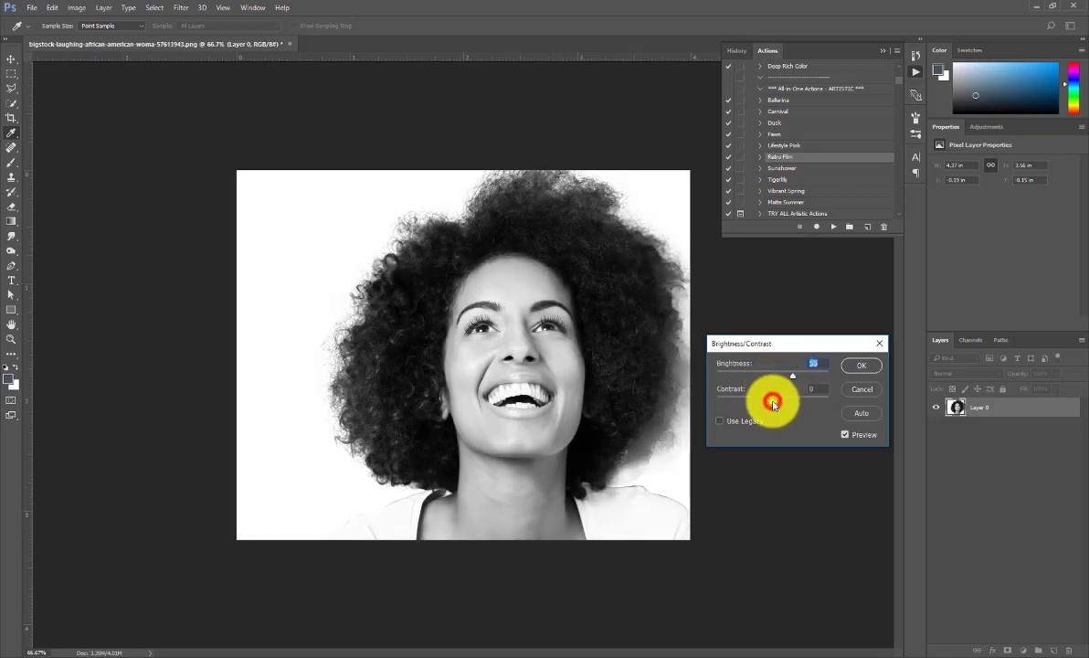
click(772, 404)
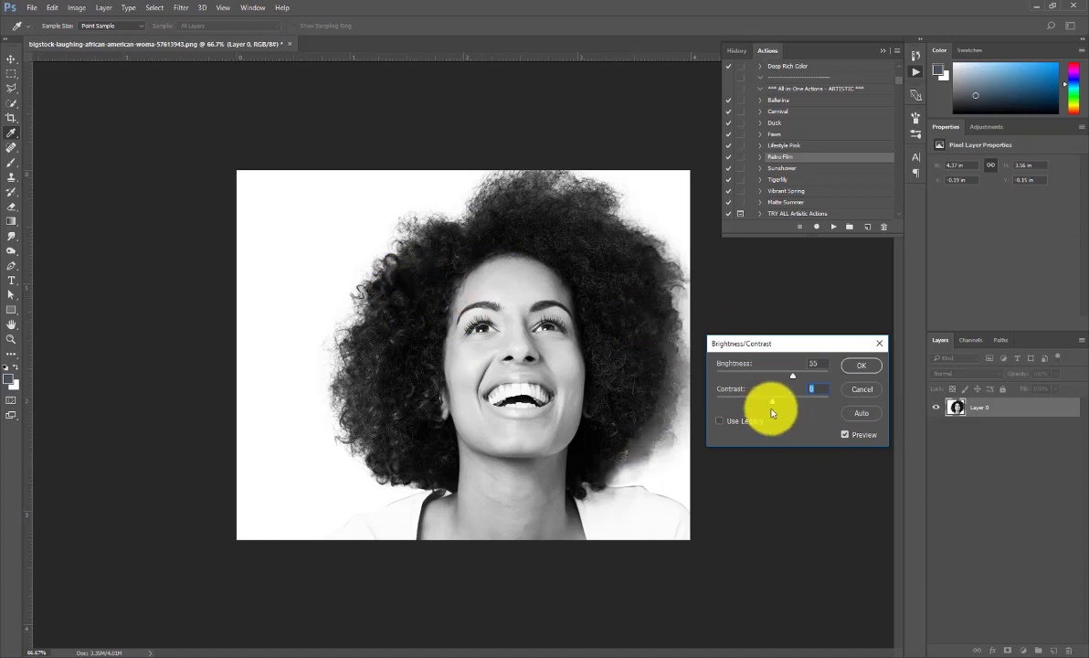
drag(772, 403, 807, 408)
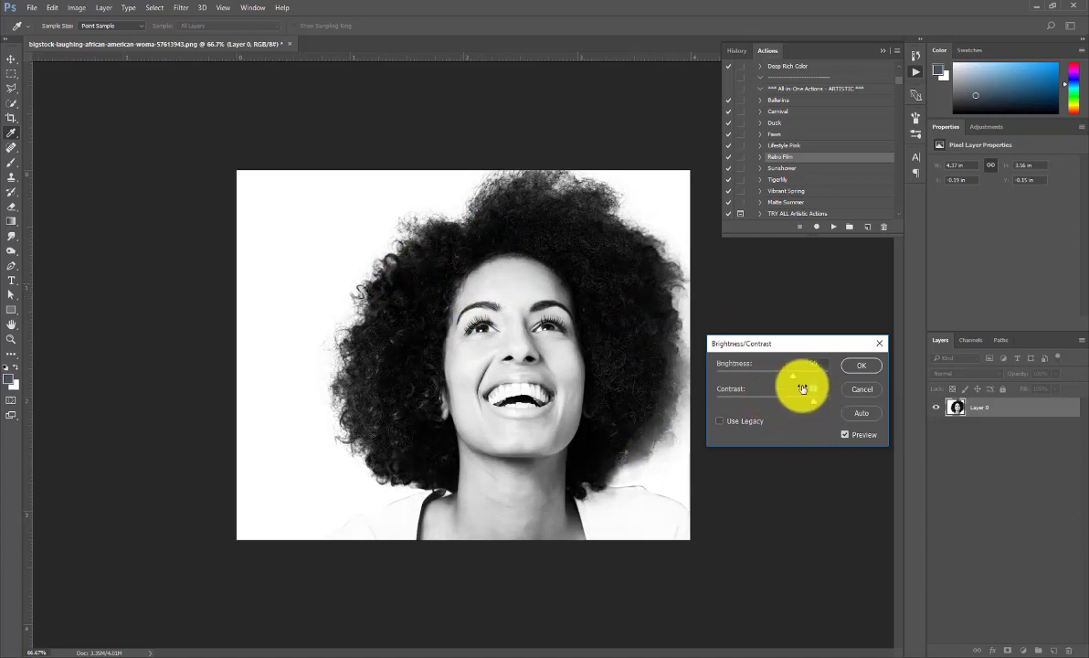
click(794, 379)
drag(794, 379, 798, 378)
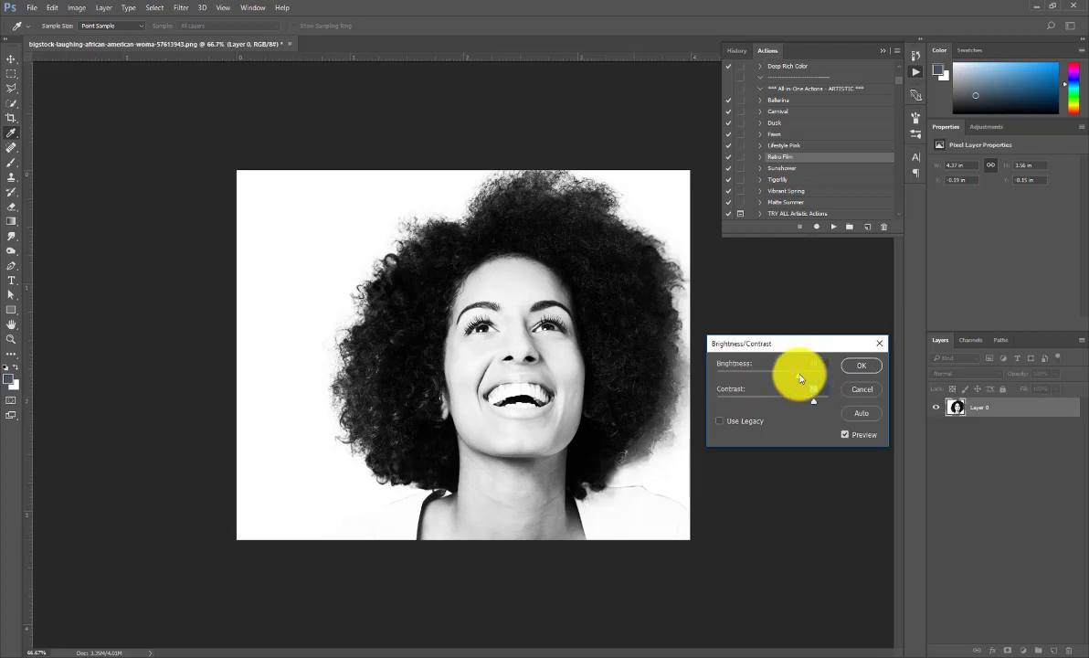
drag(801, 378, 802, 378)
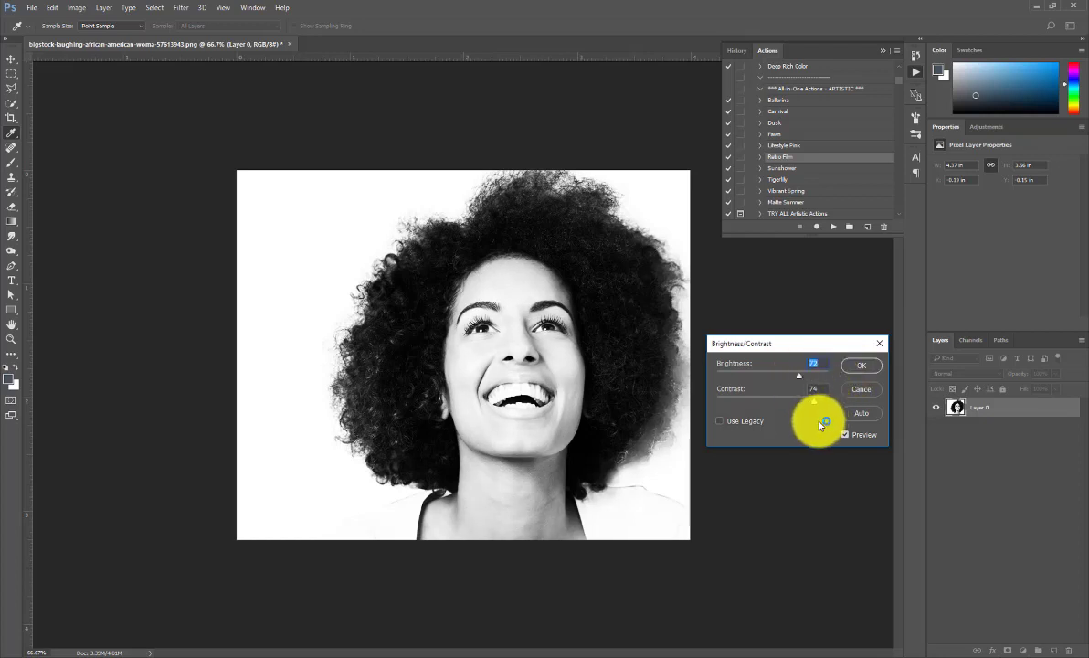
click(816, 398)
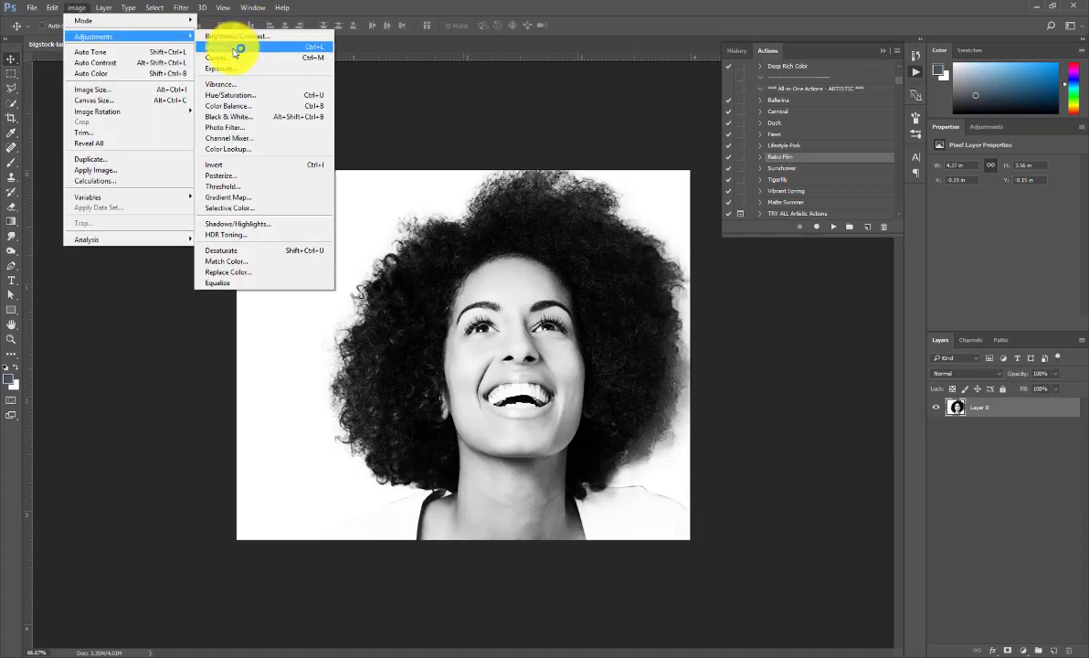
Set Levels input values to 23, 0.71 and 225 for stark black and white.
click(236, 48)
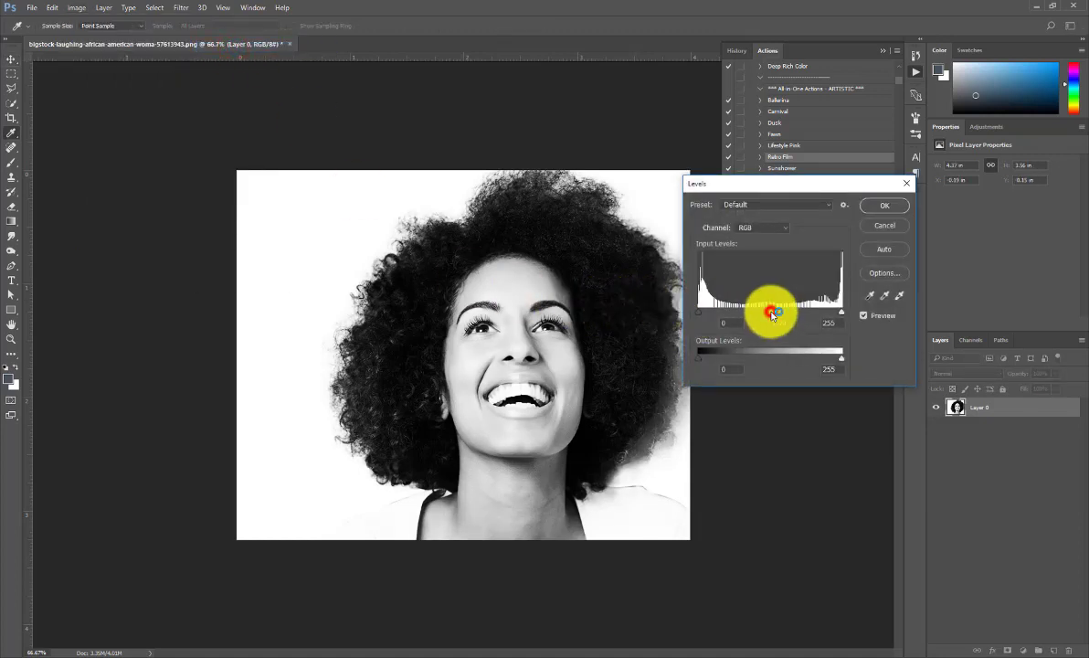
drag(772, 315, 776, 316)
drag(702, 315, 711, 320)
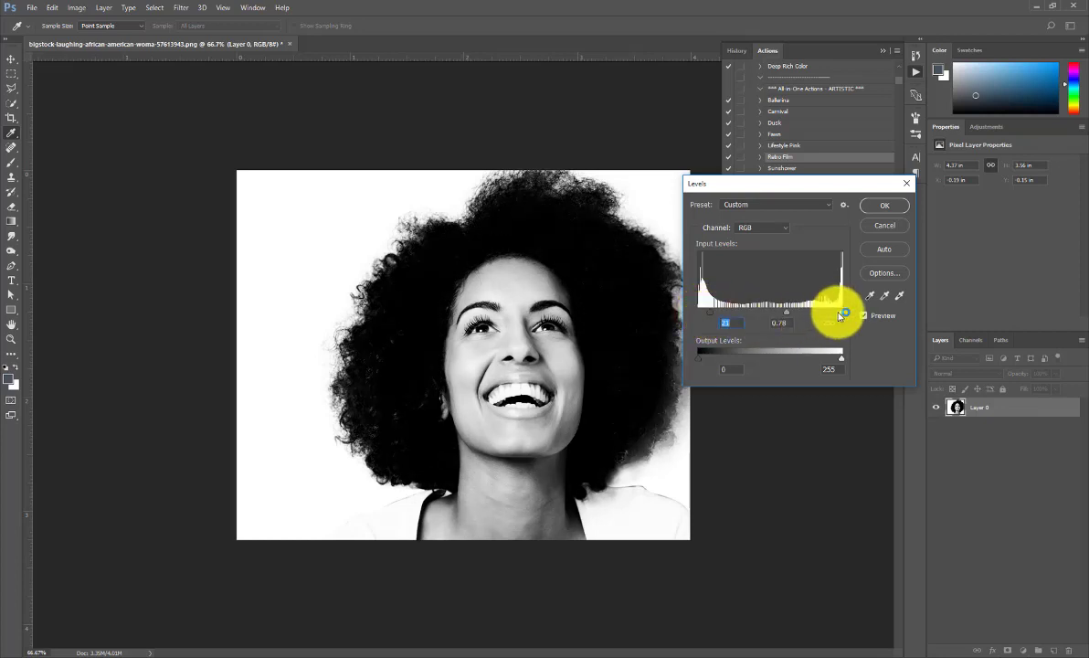
mouse_move(839, 310)
mouse_down()
mouse_move(780, 312)
mouse_move(824, 315)
mouse_up()
click(779, 315)
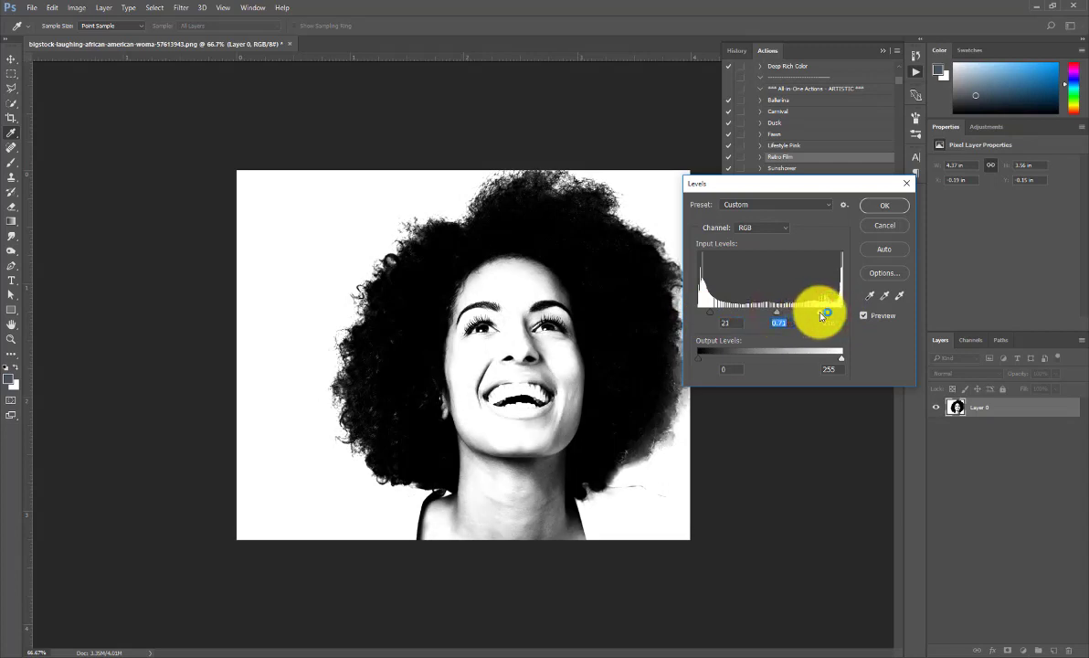
Confirm the Levels, then apply Color Halftone with max radius 5 and all channels at 45°.
click(883, 205)
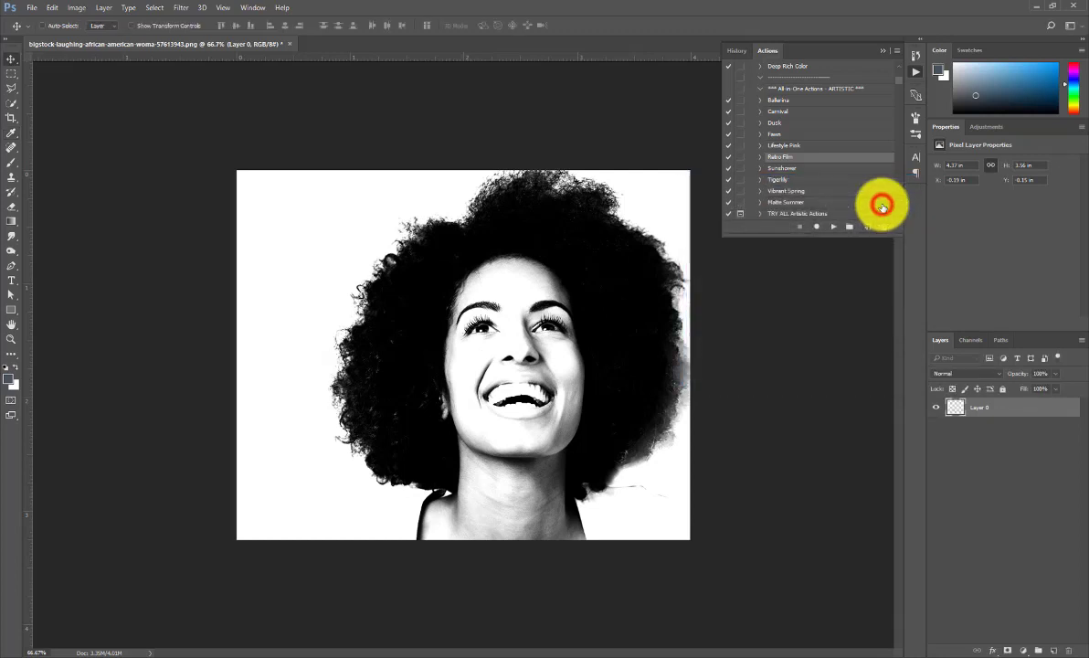
key(v)
click(180, 9)
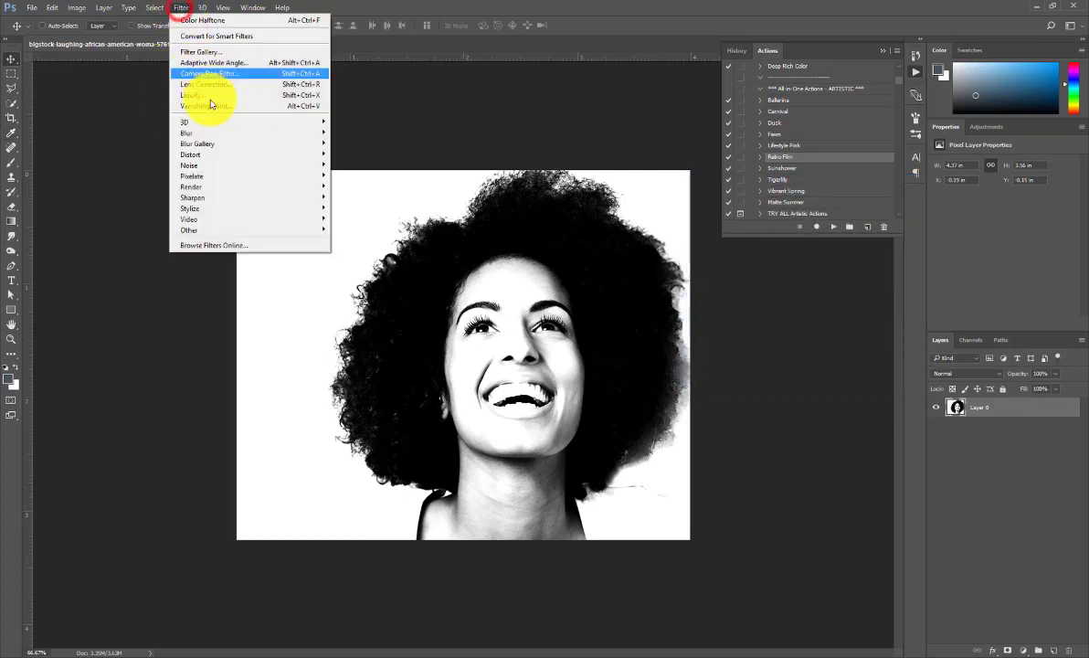
click(244, 176)
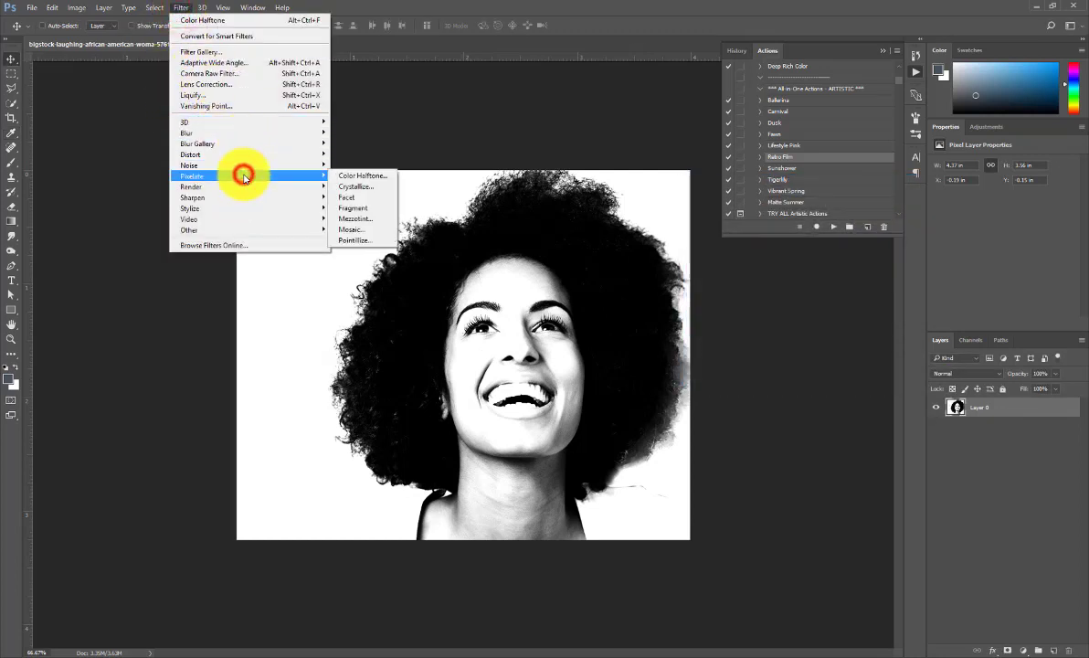
click(377, 174)
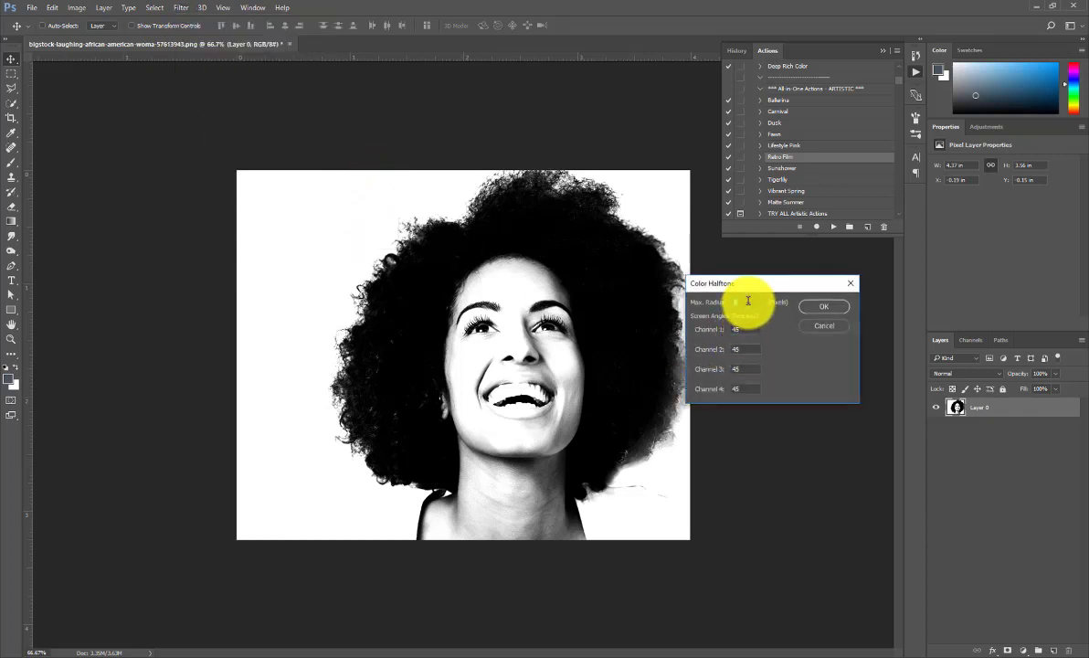
text(5)
click(747, 328)
click(746, 348)
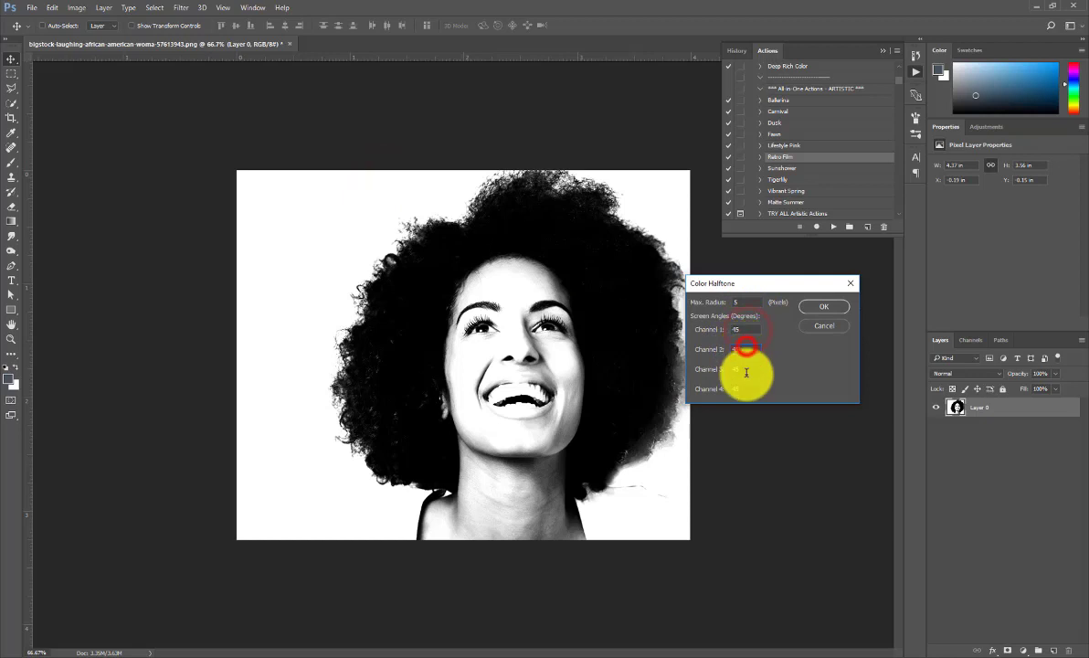
click(747, 375)
click(750, 386)
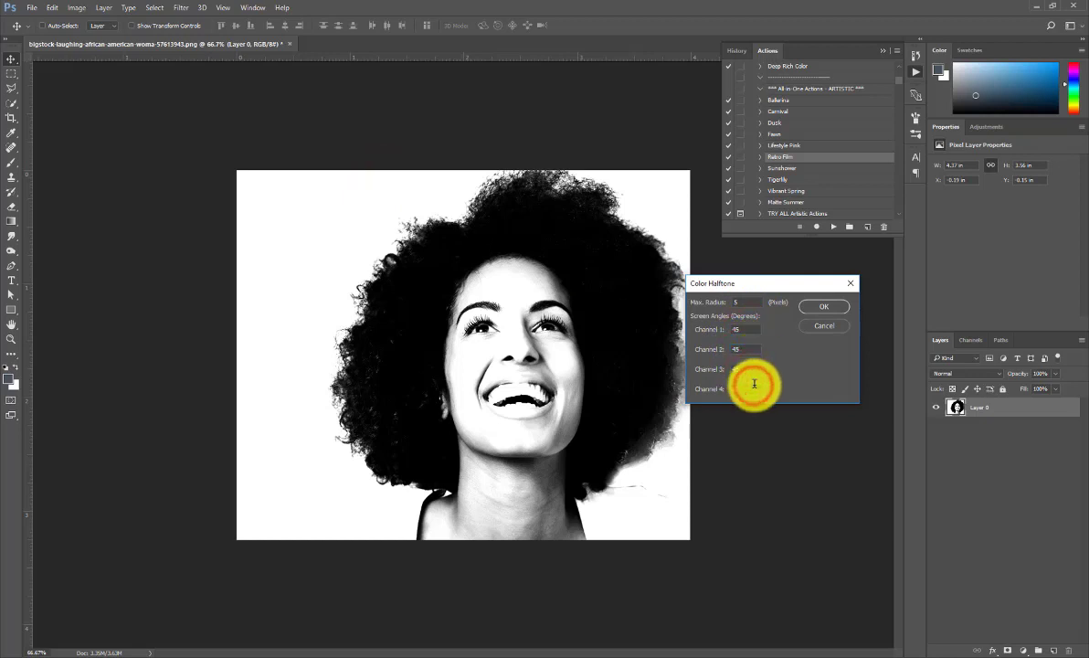
click(840, 311)
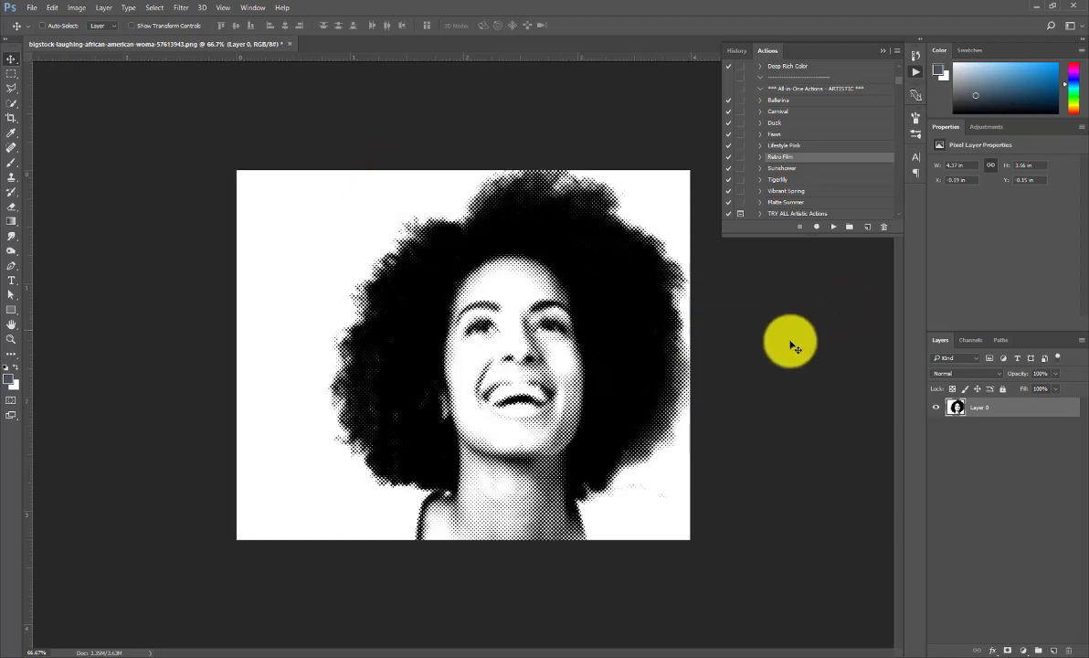
Add a Gradient Map layer and set its dark stop to navy 242248.
click(991, 126)
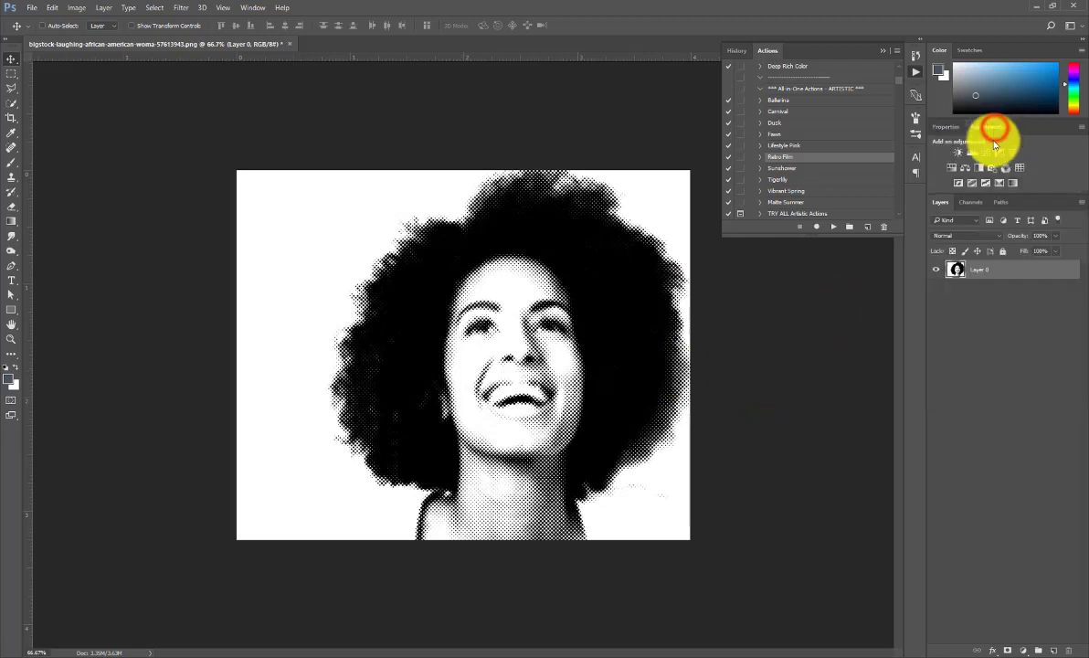
click(1012, 186)
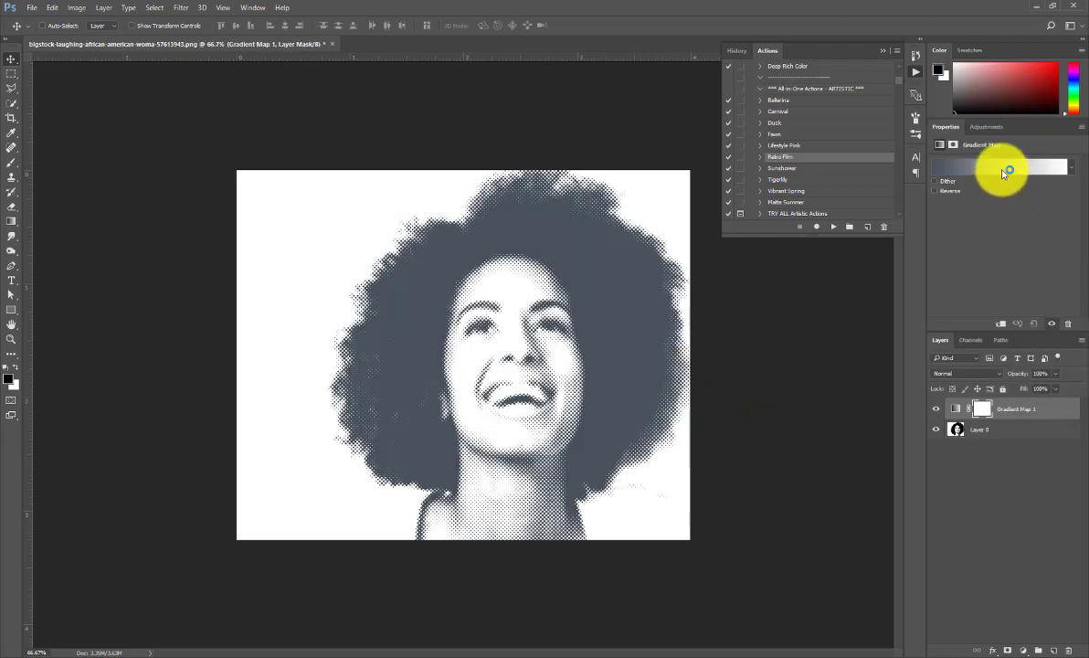
click(1002, 171)
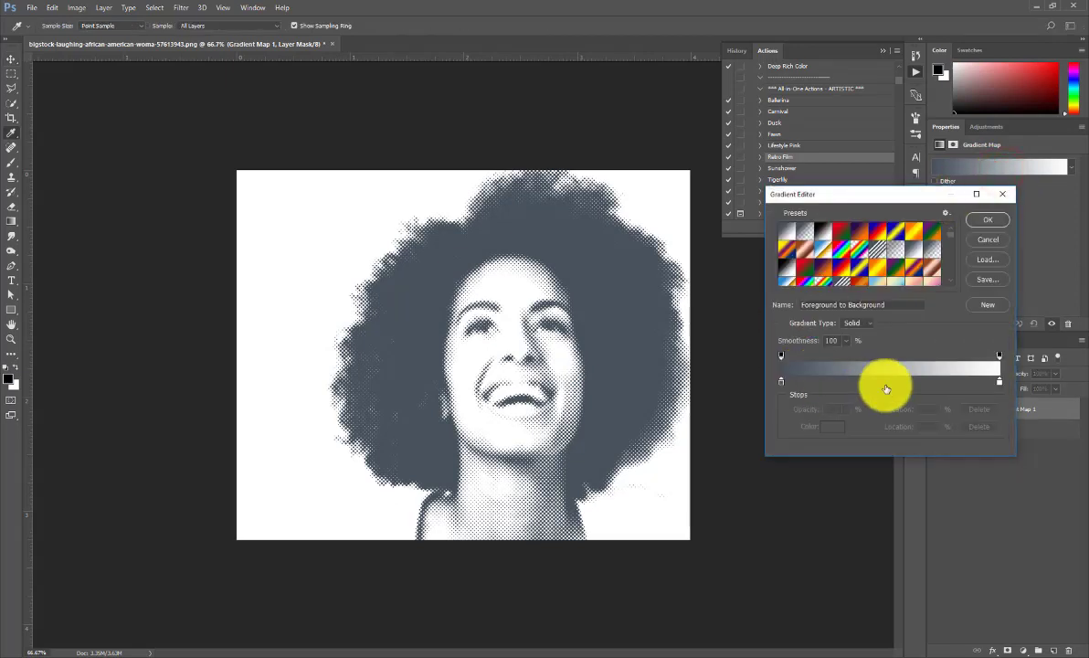
double_click(782, 382)
drag(893, 440, 852, 440)
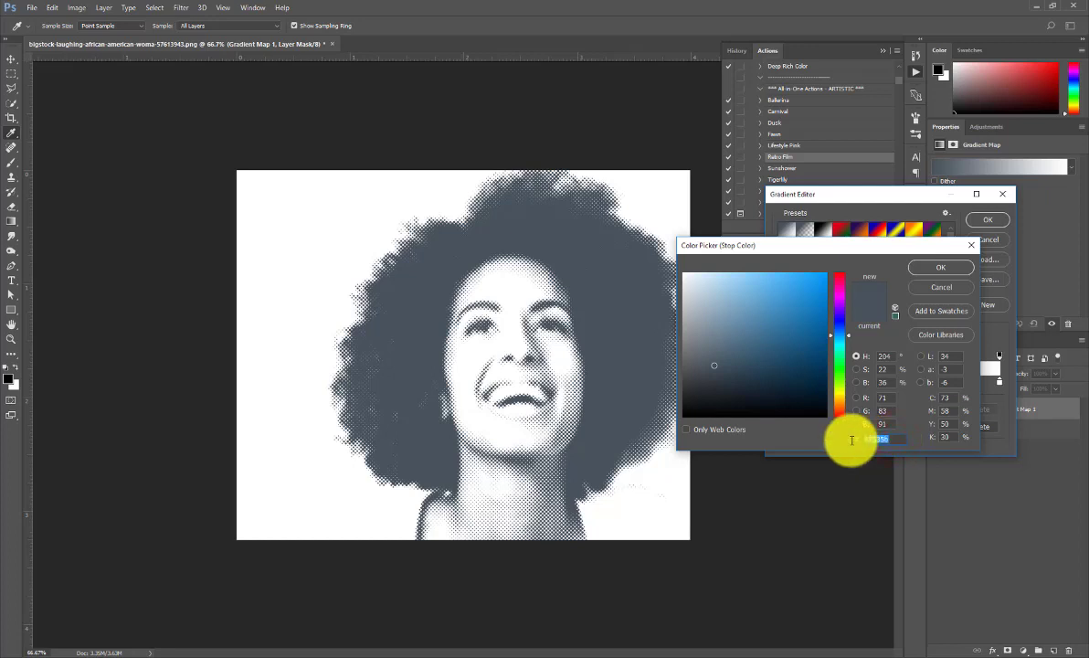
text(0000024)
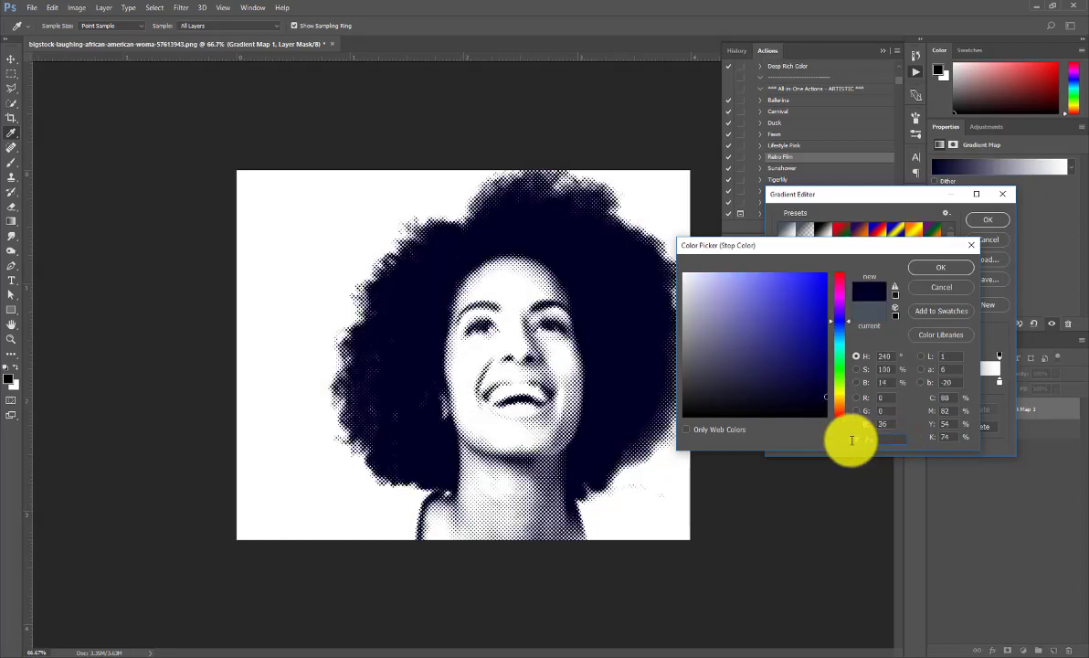
text(002422)
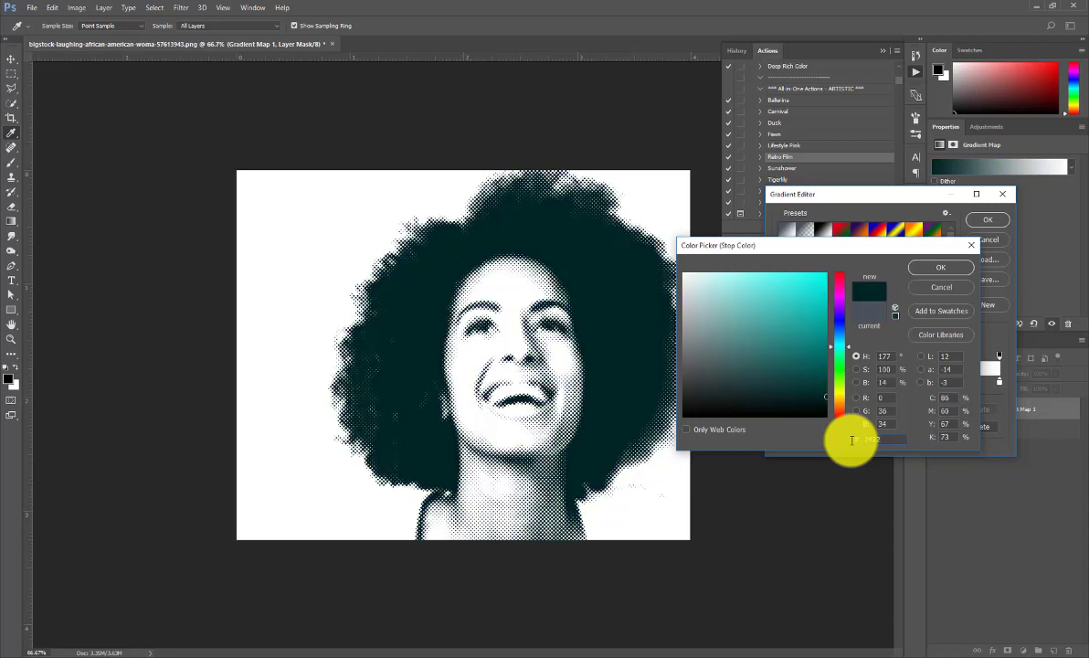
text(242248)
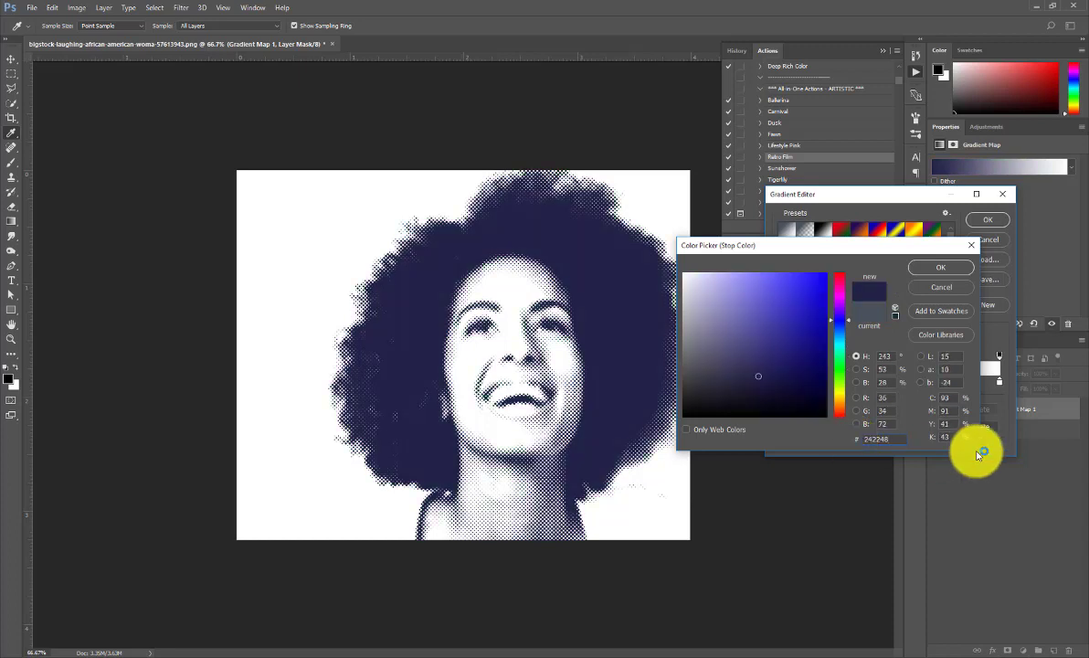
click(943, 266)
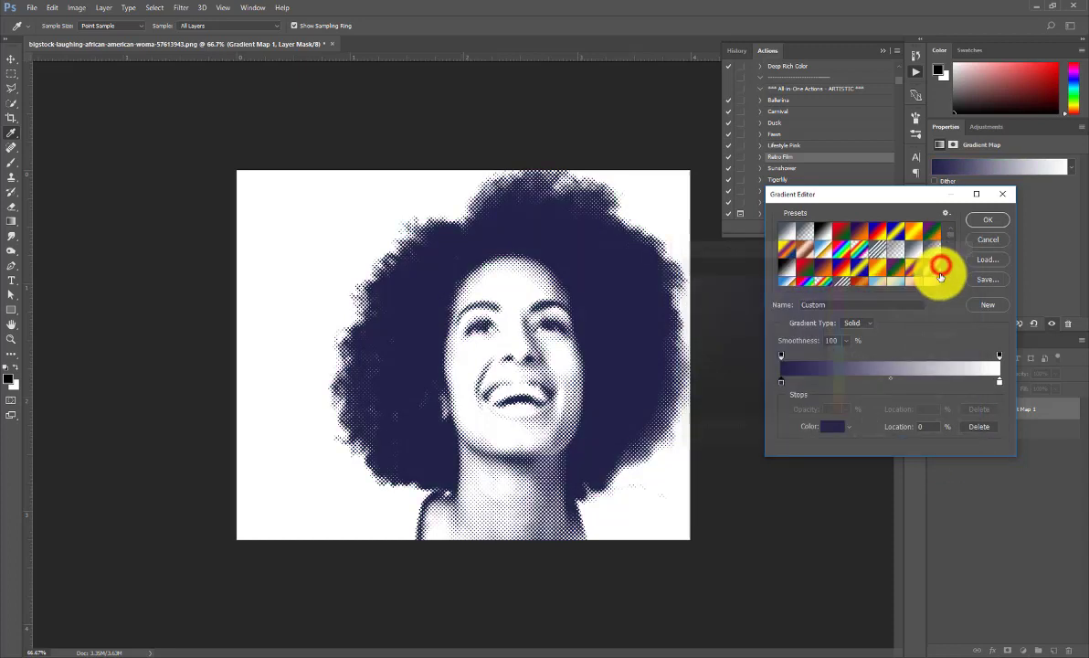
Set the gradient's light stop to red ff0000 and apply the gradient map.
click(1001, 382)
double_click(1001, 382)
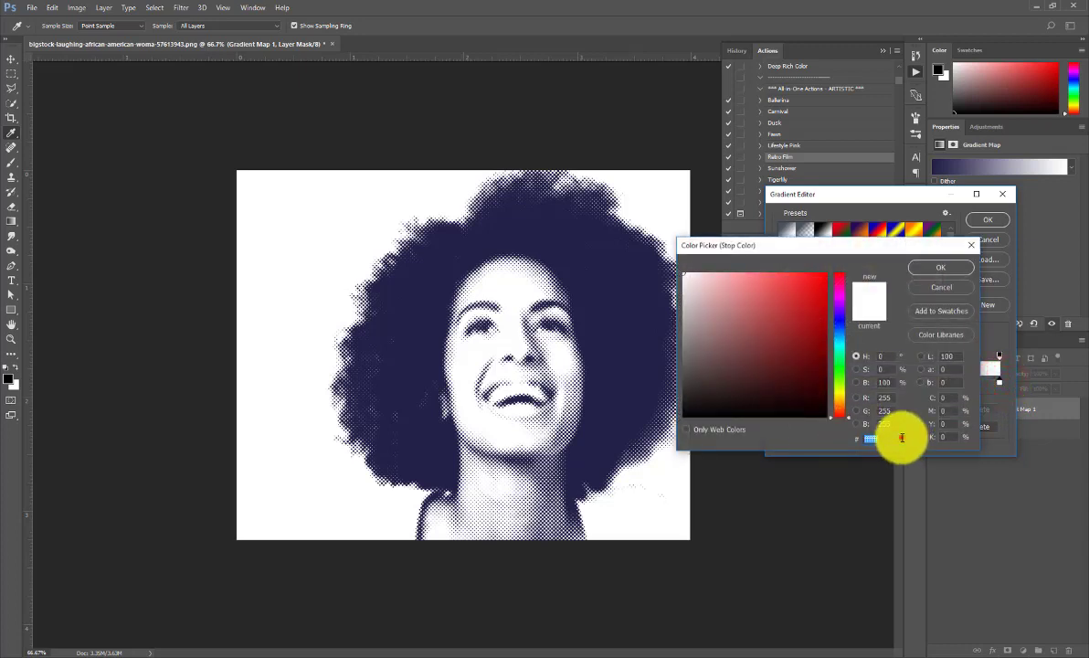
click(902, 438)
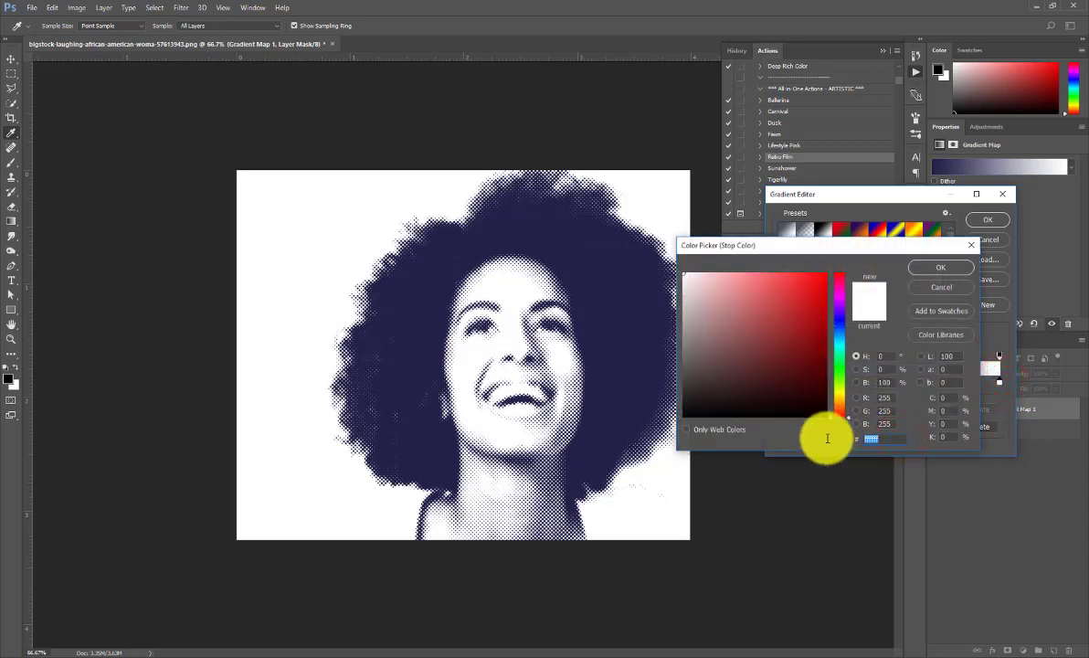
text(ff0000)
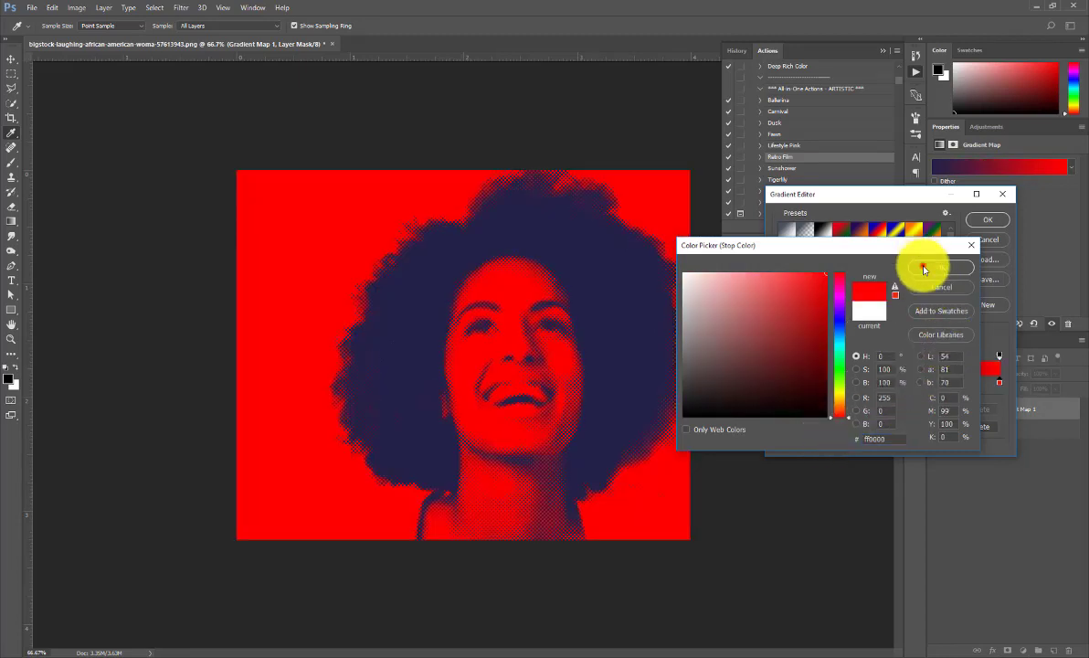
click(923, 267)
click(988, 220)
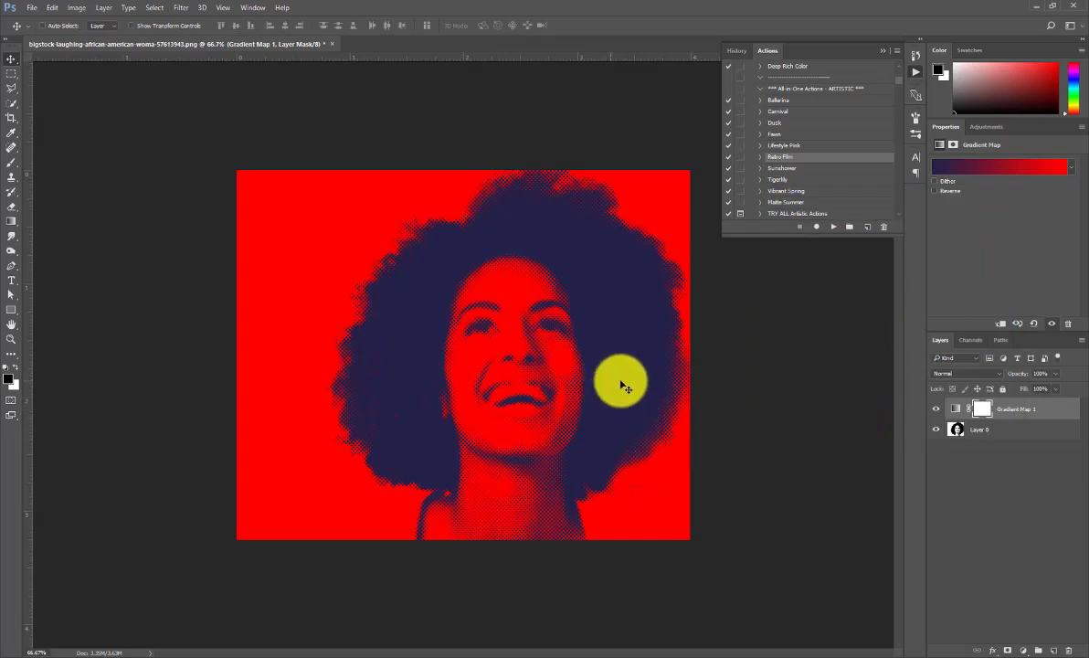
Add a Hue/Saturation adjustment layer with saturation set to -30.
click(986, 127)
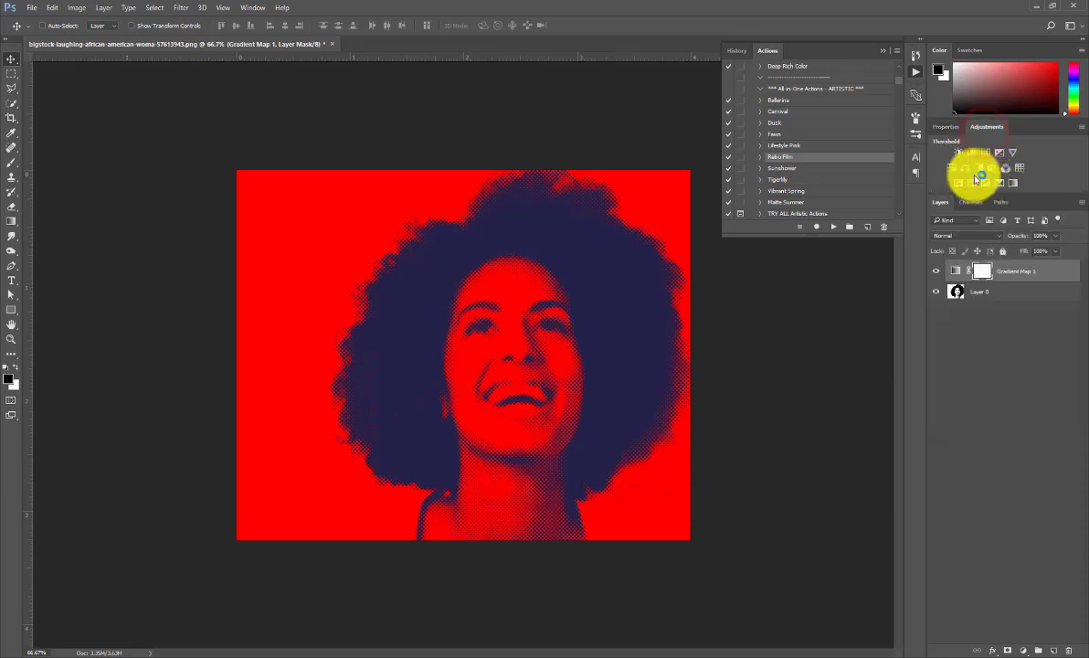
click(960, 169)
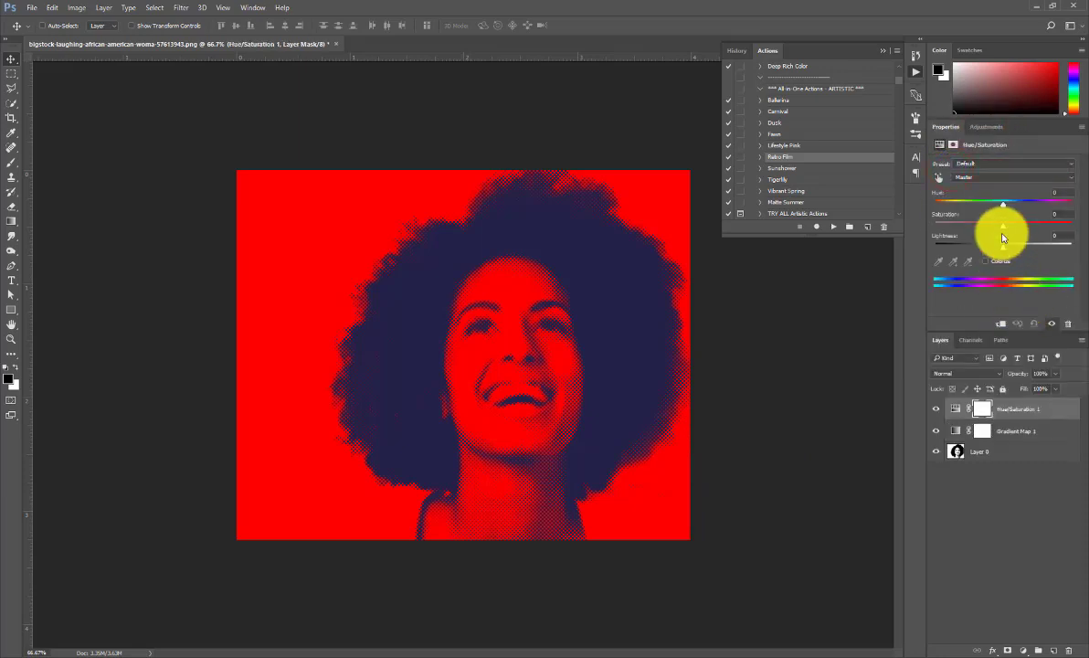
click(1059, 212)
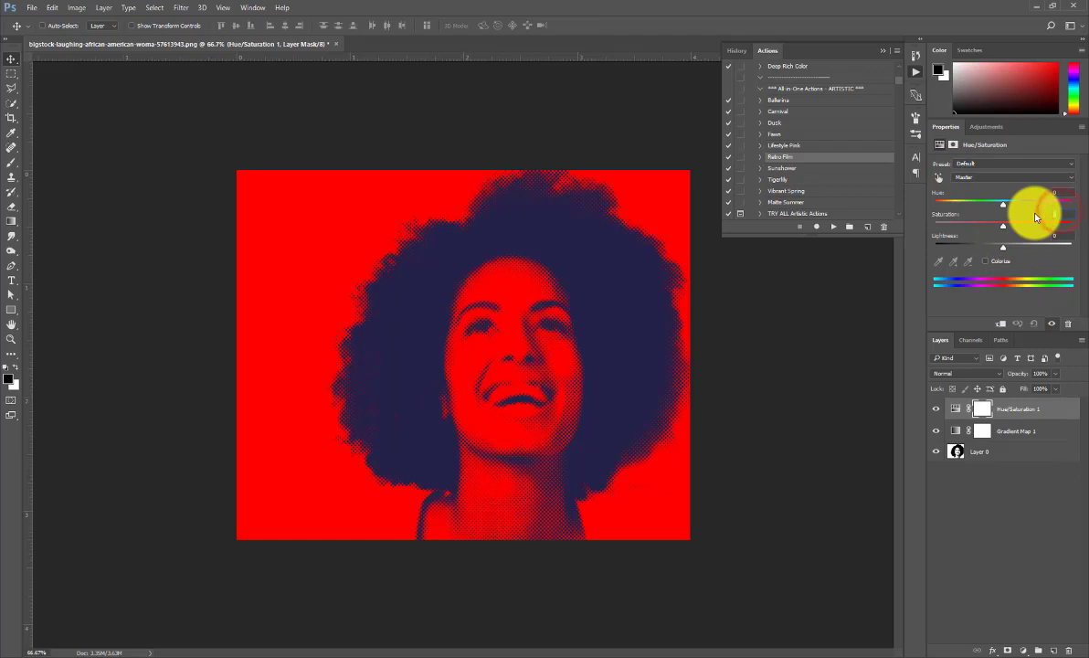
text(-30)
key(Return)
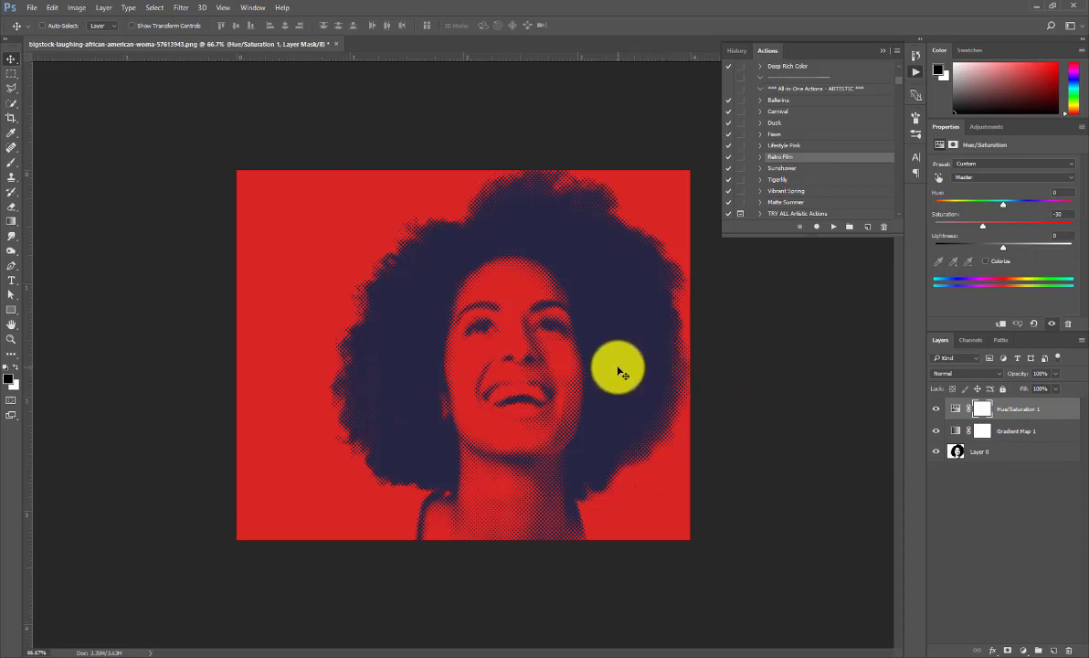
Start Save As and navigate to Desktop > Training Images > To Use.
click(31, 8)
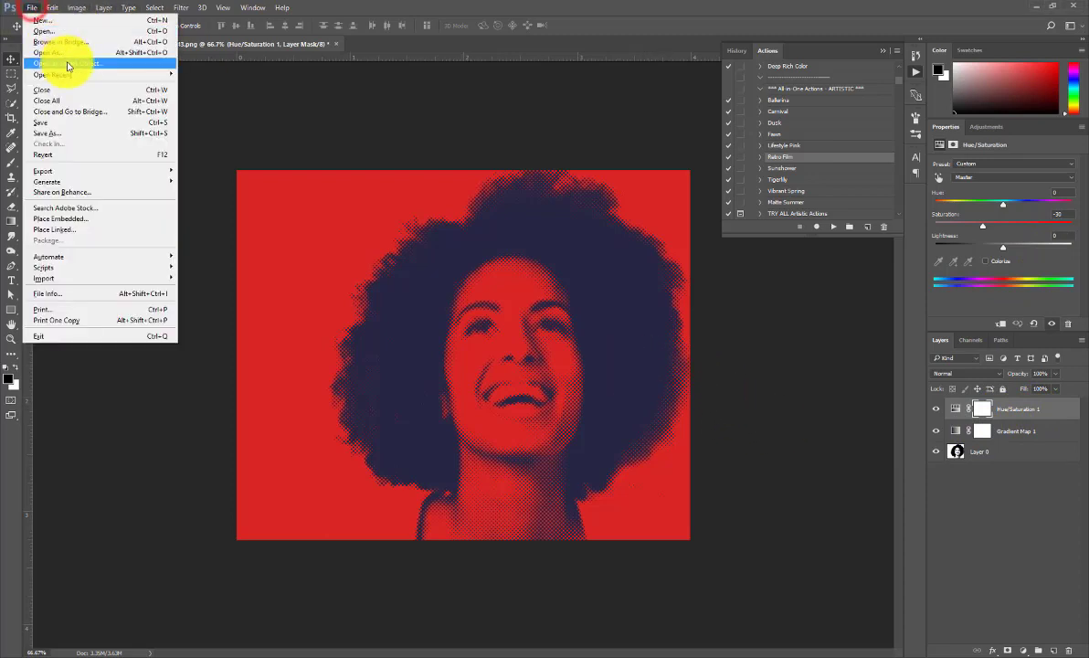
click(80, 133)
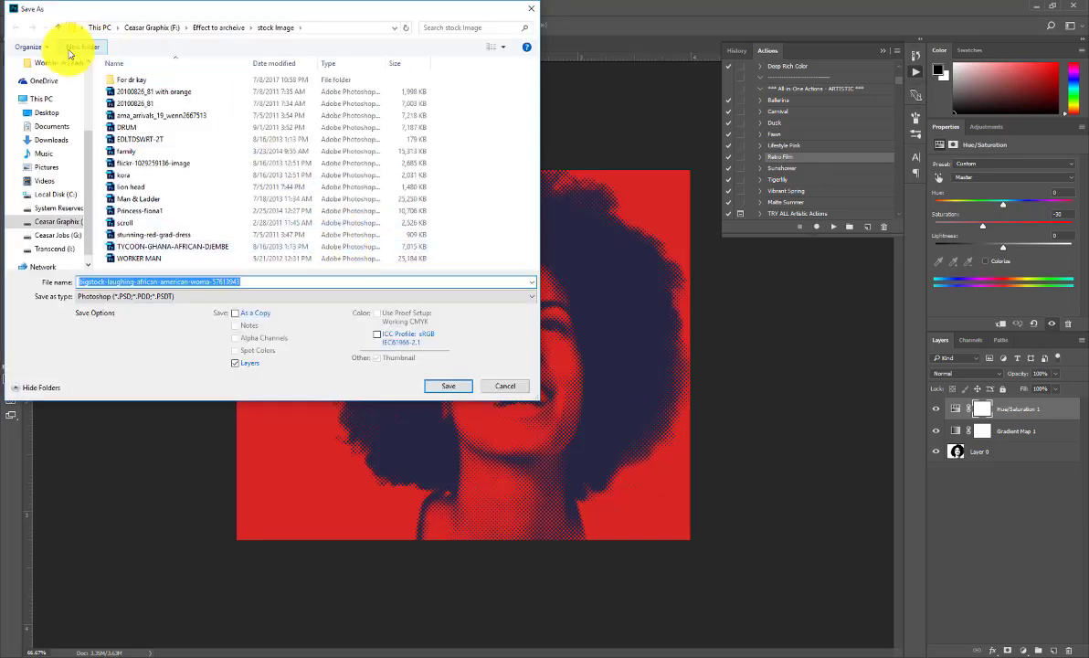
click(47, 112)
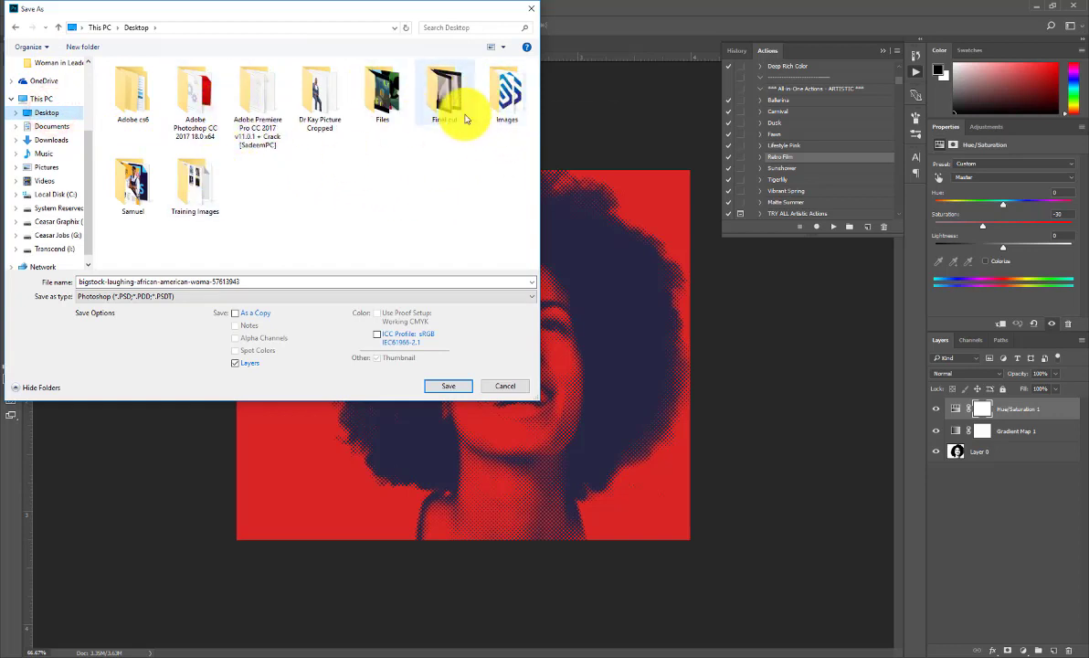
click(195, 187)
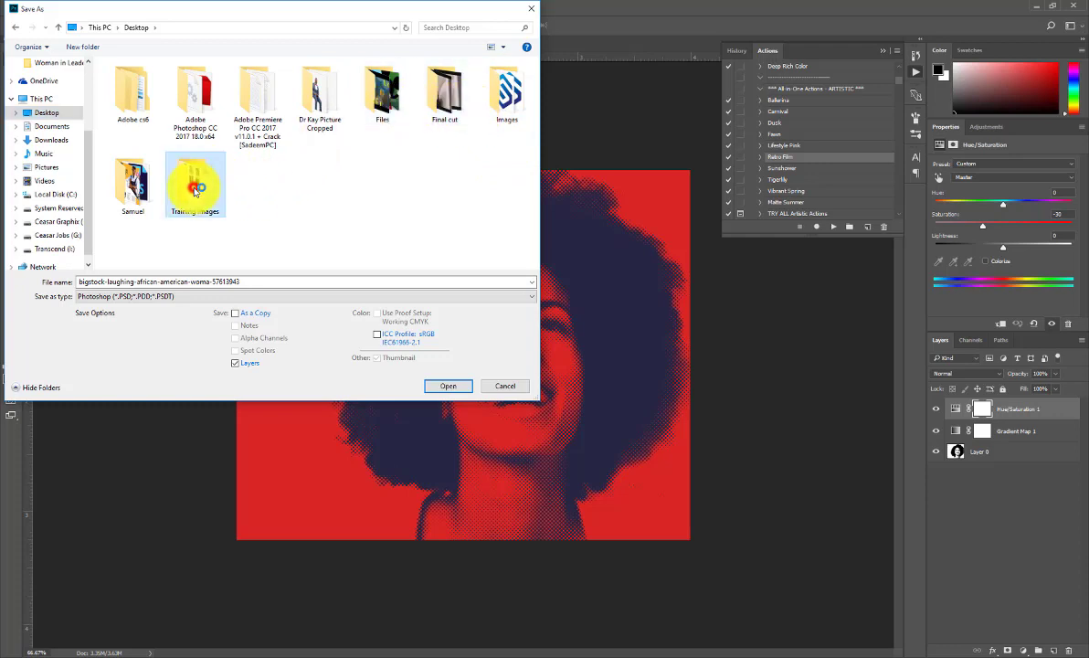
double_click(195, 187)
double_click(196, 95)
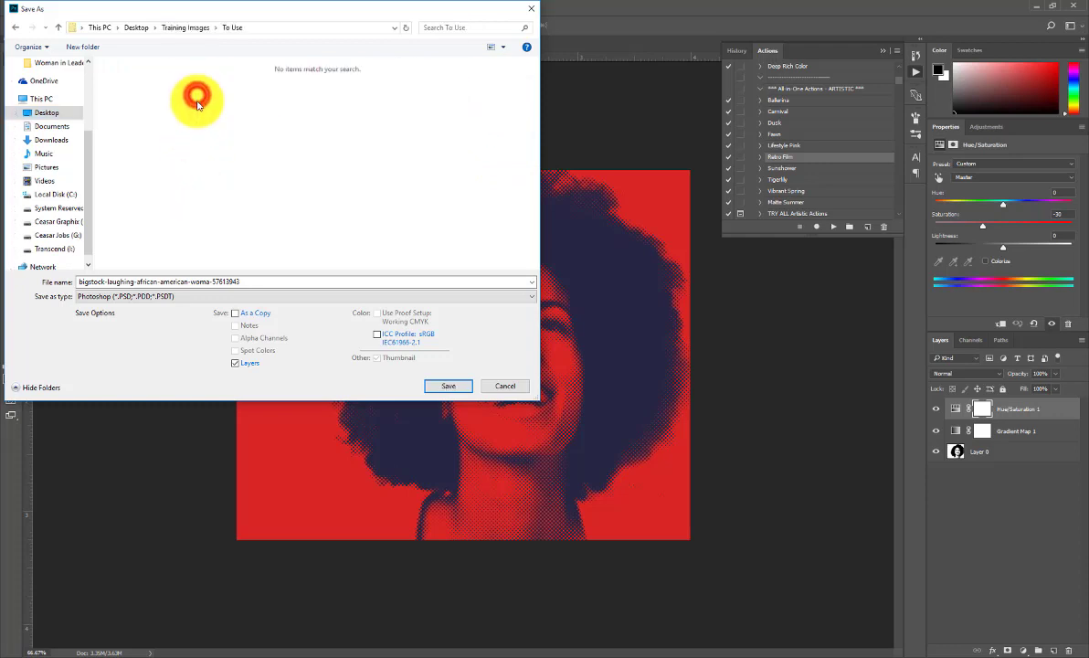
Save the portrait as JPEG named 1, replacing the existing file and accepting JPEG options.
triple_click(274, 281)
key(BackSpace)
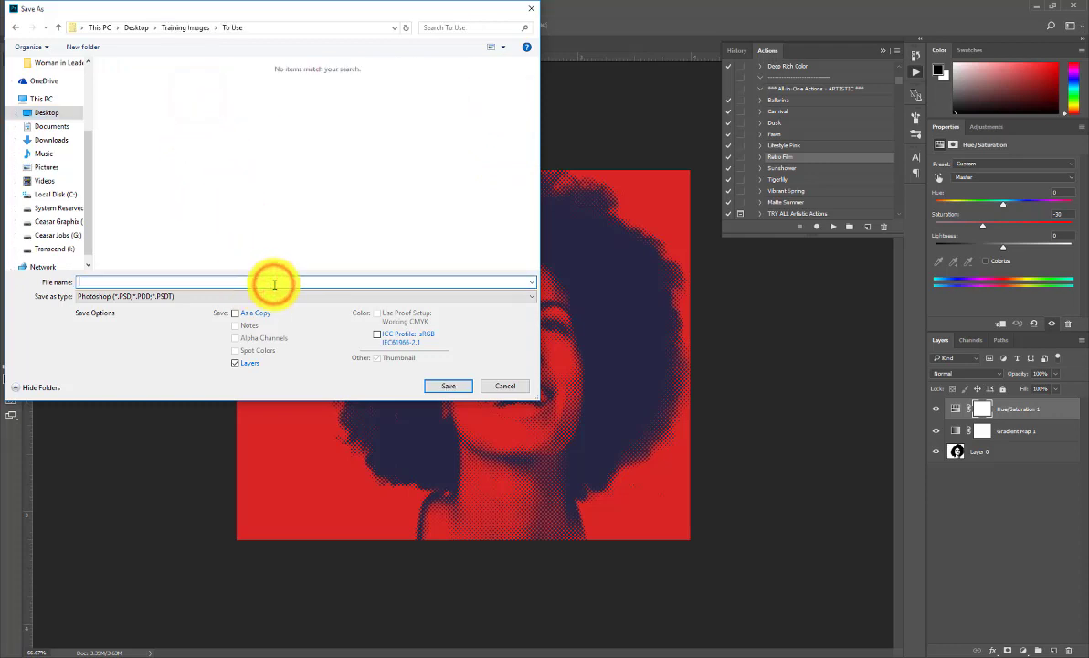
click(268, 294)
click(194, 382)
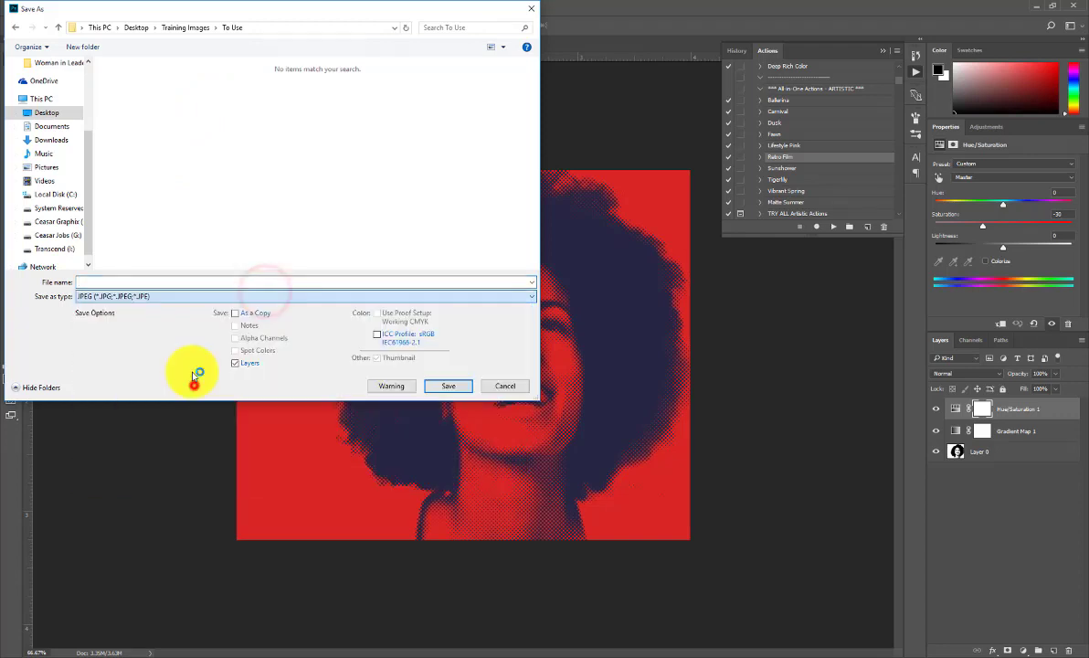
click(142, 283)
click(139, 95)
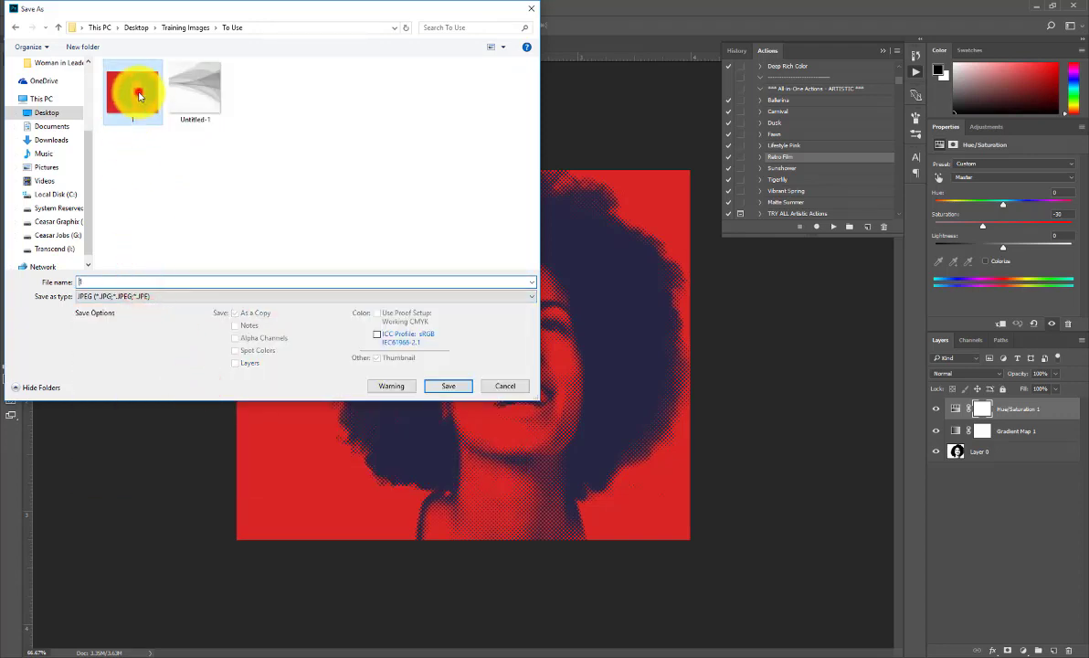
click(138, 95)
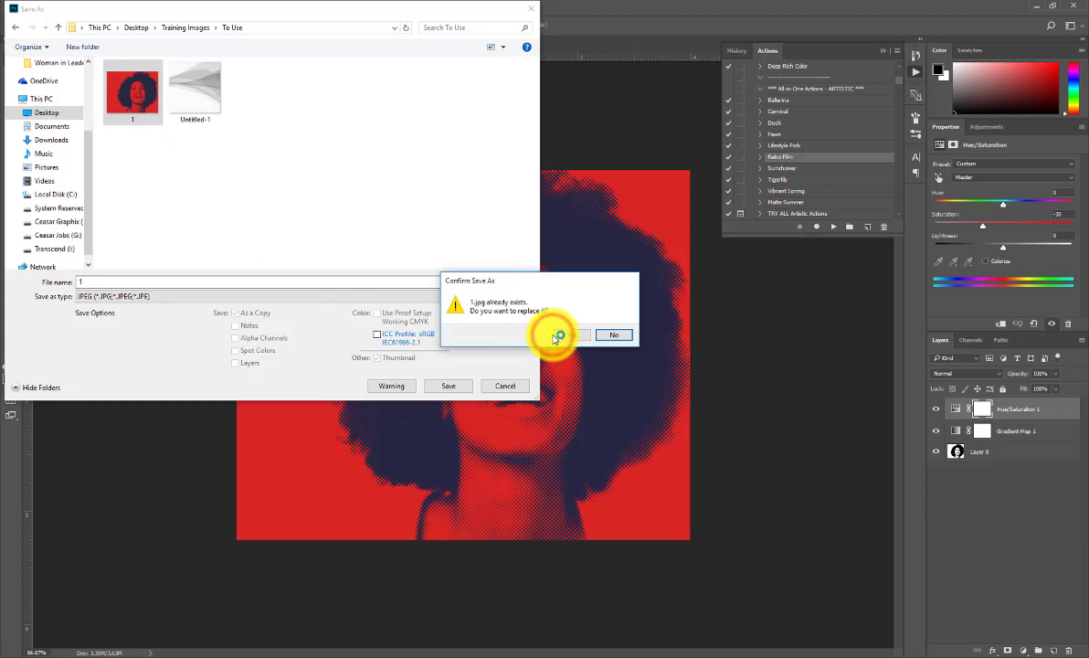
click(590, 334)
click(573, 337)
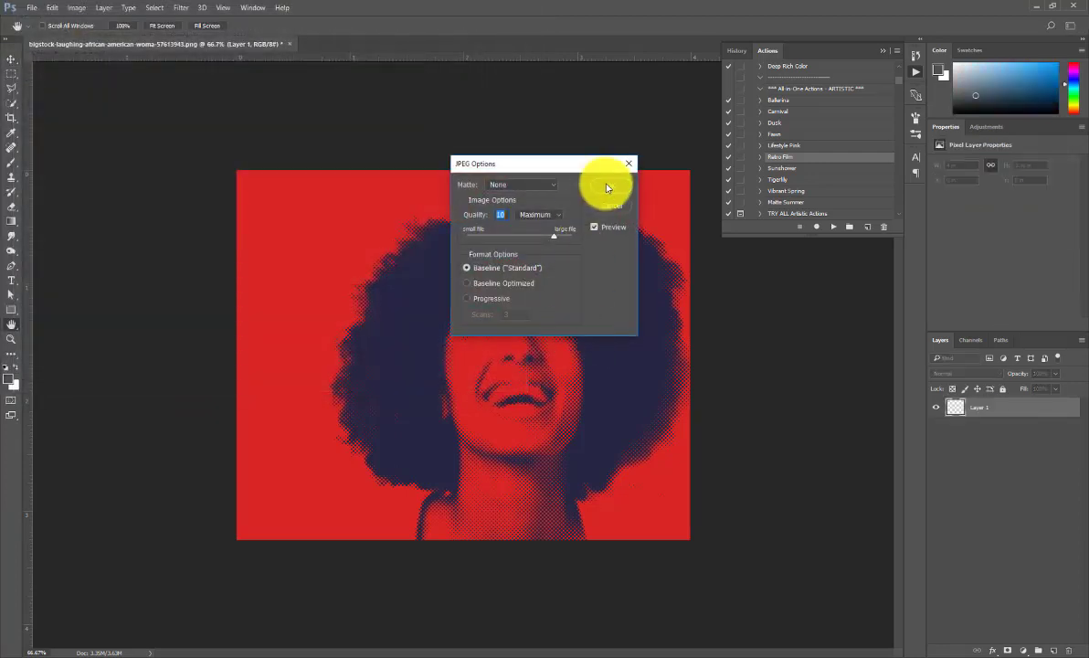
click(606, 187)
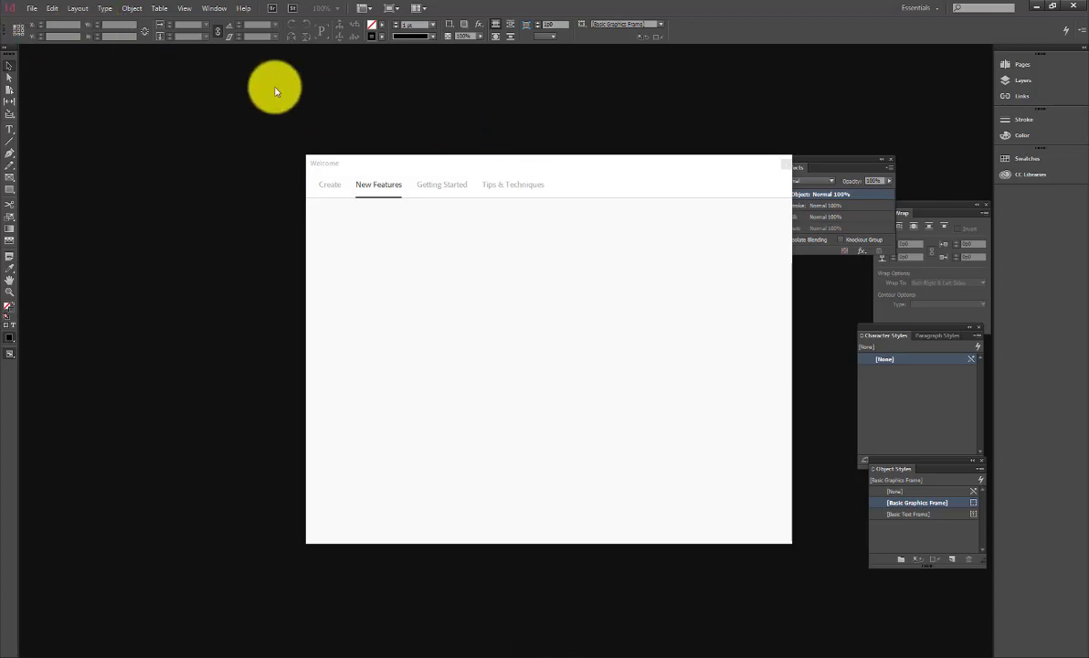
Start a new document with a page size of 1280 × 628 px.
click(35, 9)
mouse_move(47, 22)
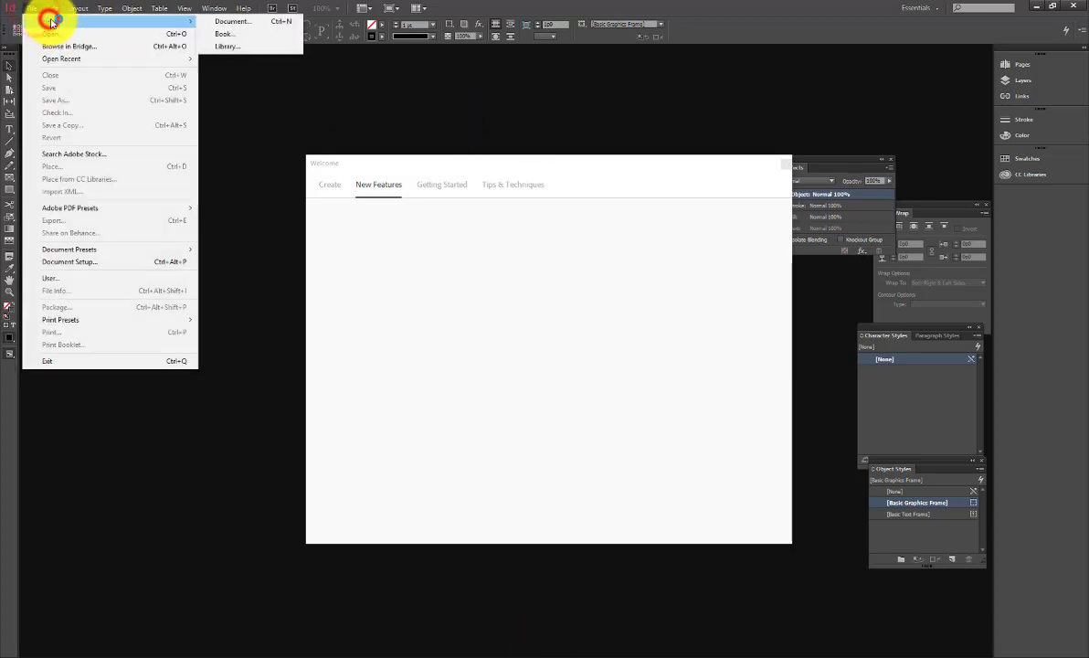
click(232, 25)
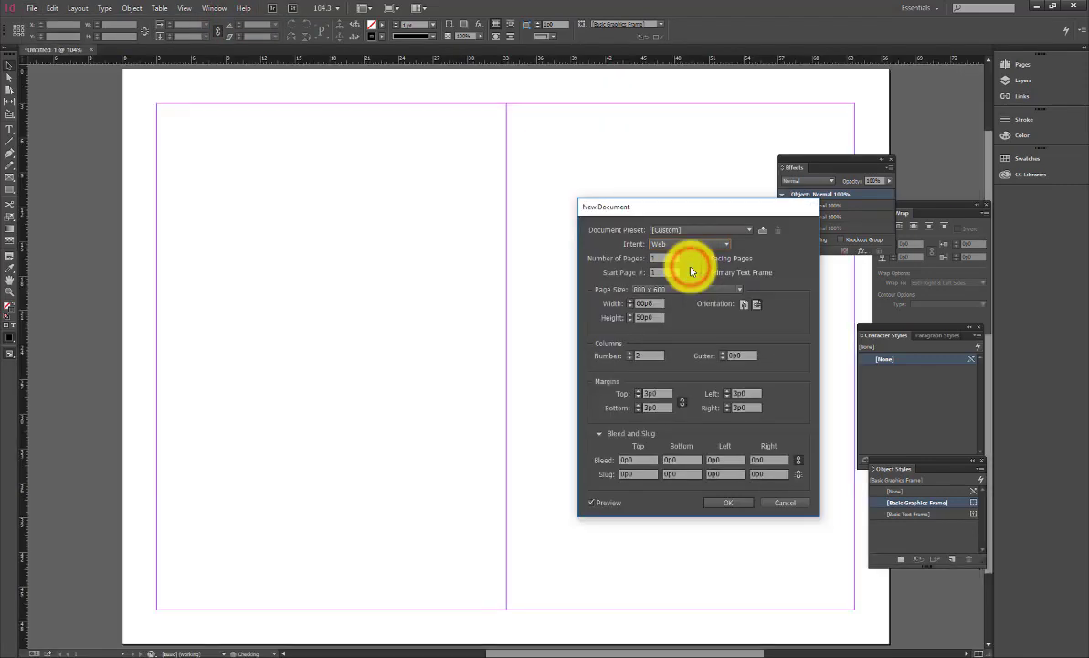
click(649, 303)
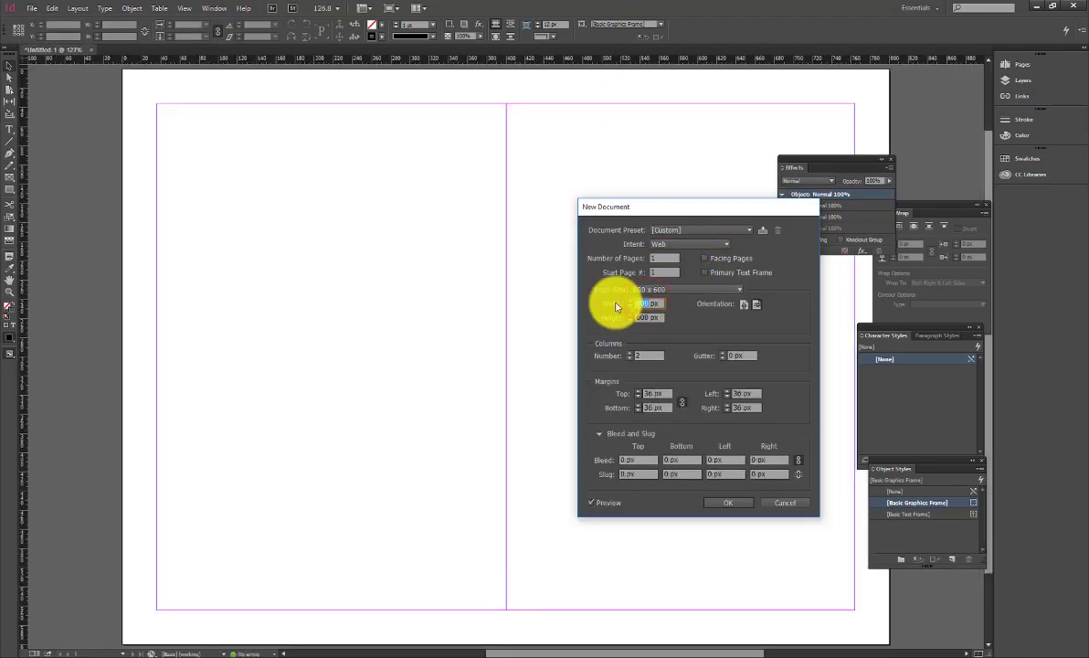
text(1280)
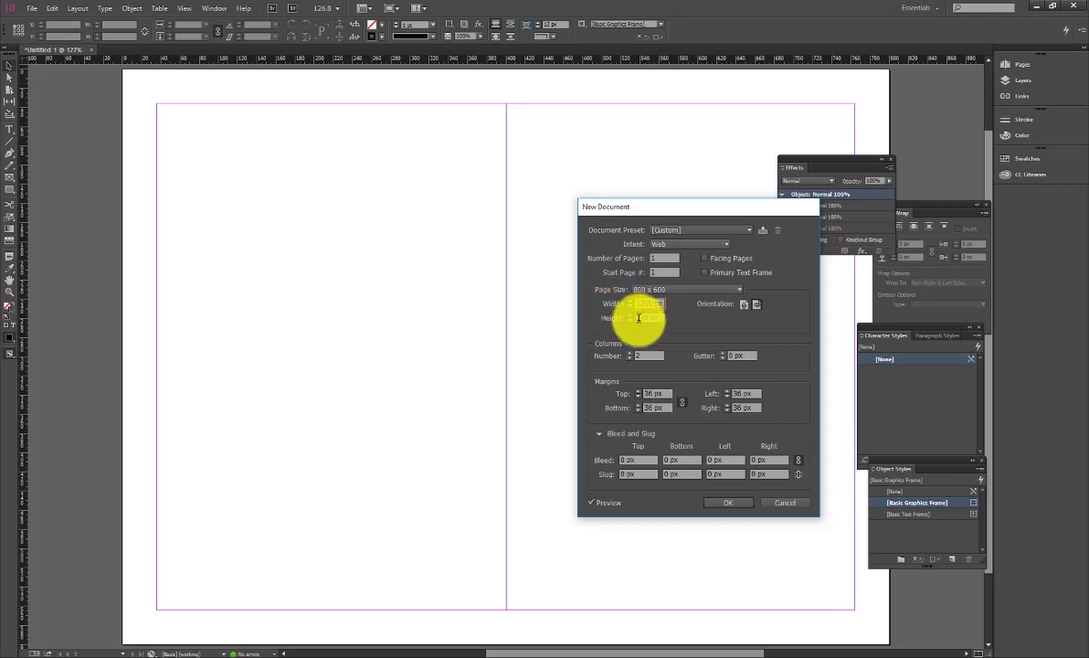
key(Tab)
click(649, 316)
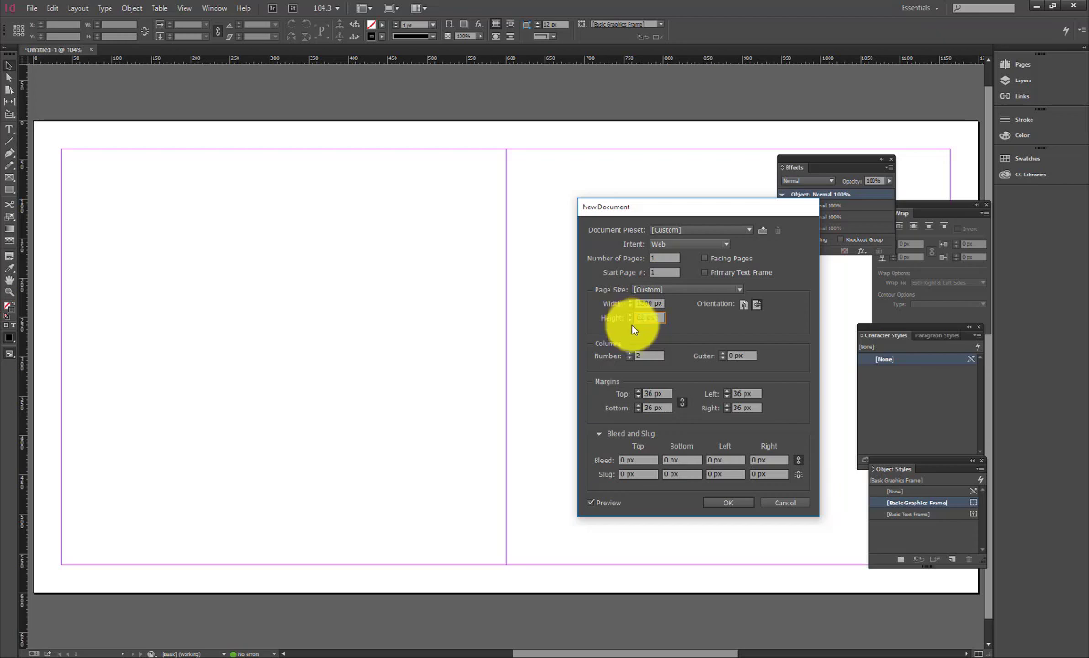
text(628)
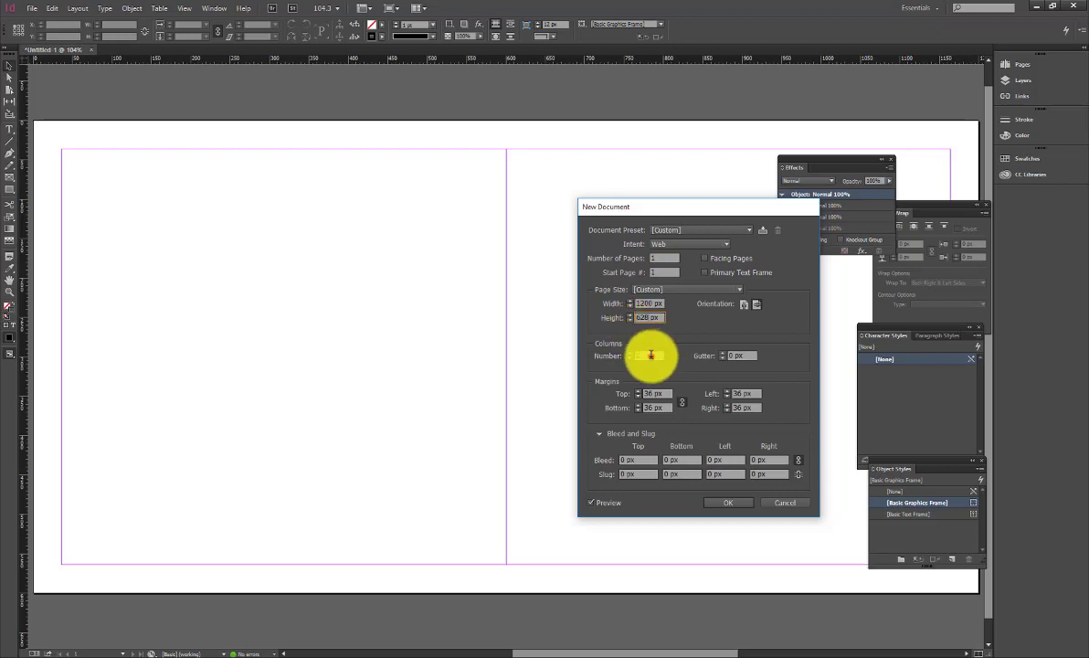
Set 2 columns with 0 gutter, check the margin and bleed values, and create the document.
click(637, 358)
text(2)
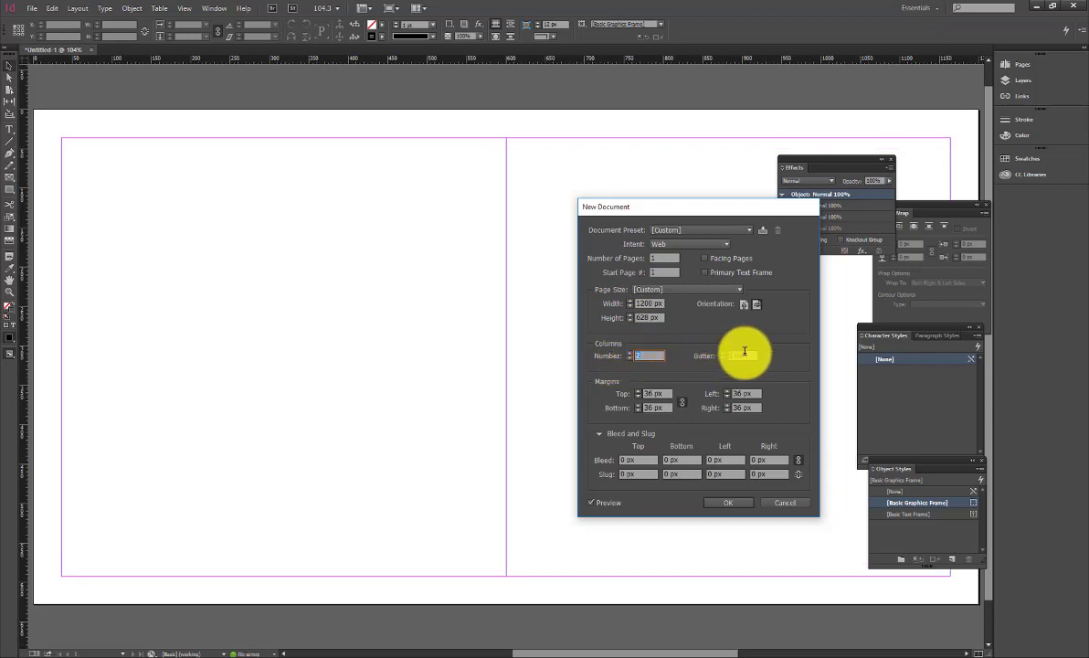
click(745, 354)
text(0)
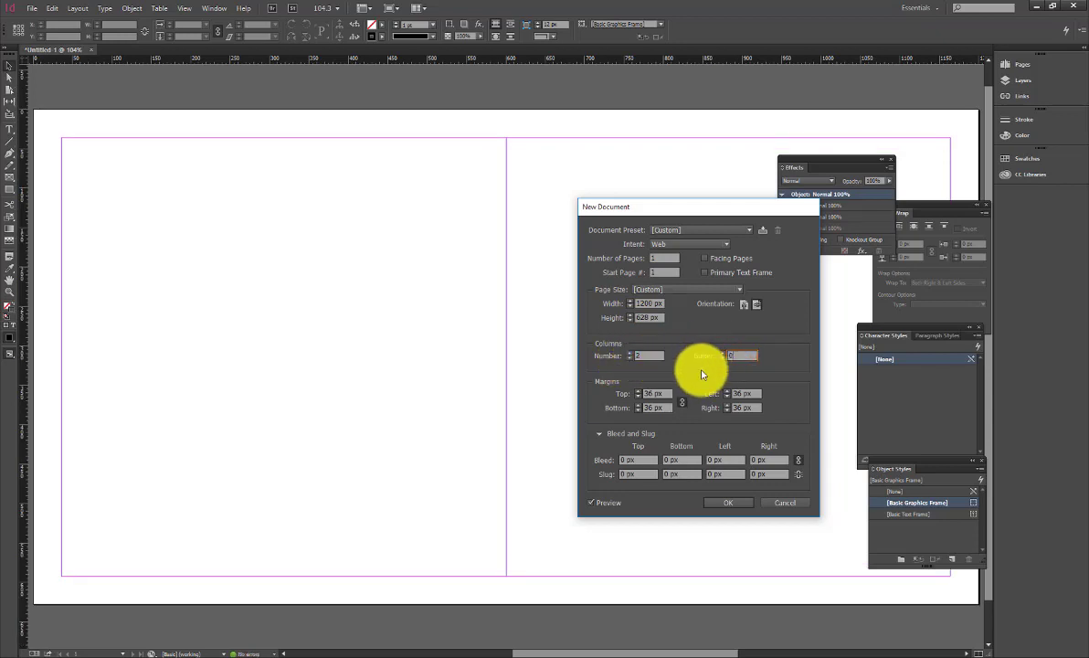
click(656, 395)
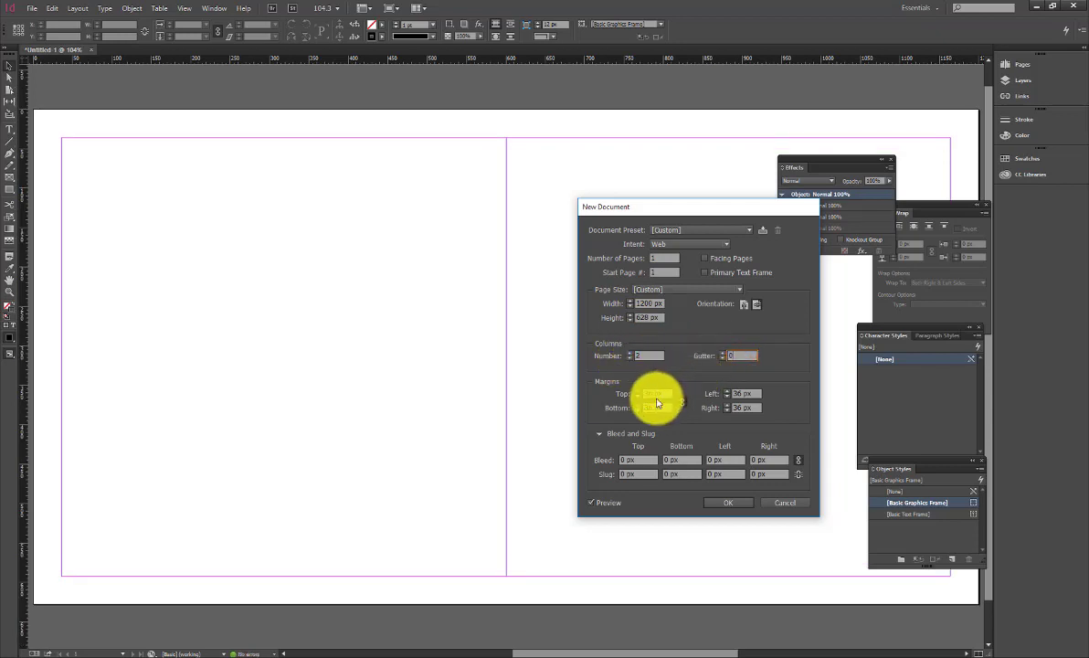
click(652, 459)
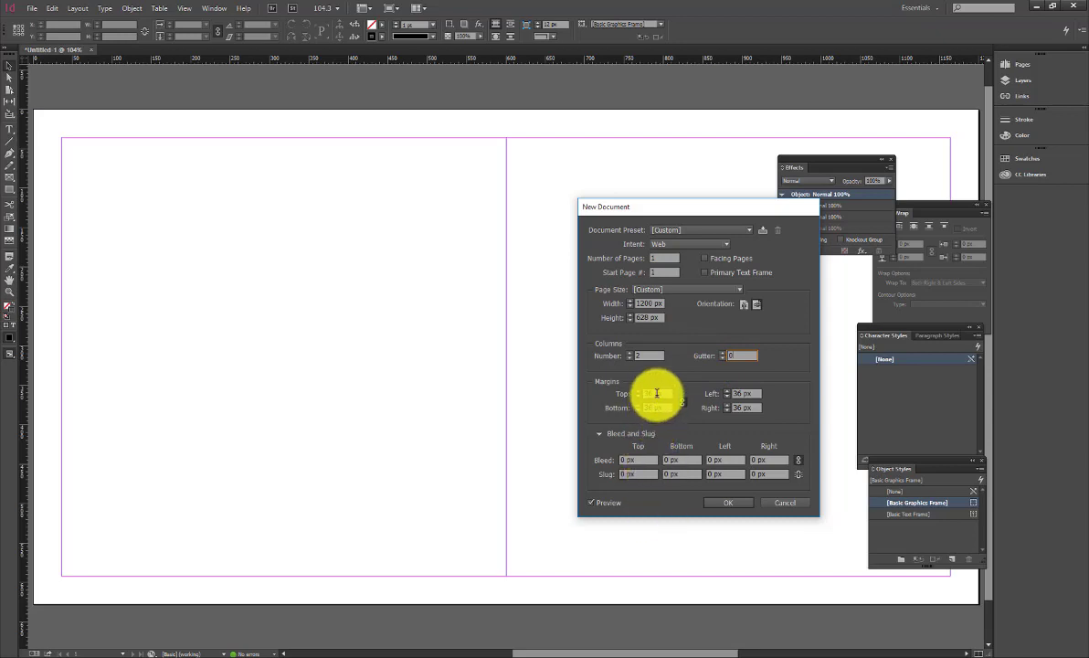
click(657, 397)
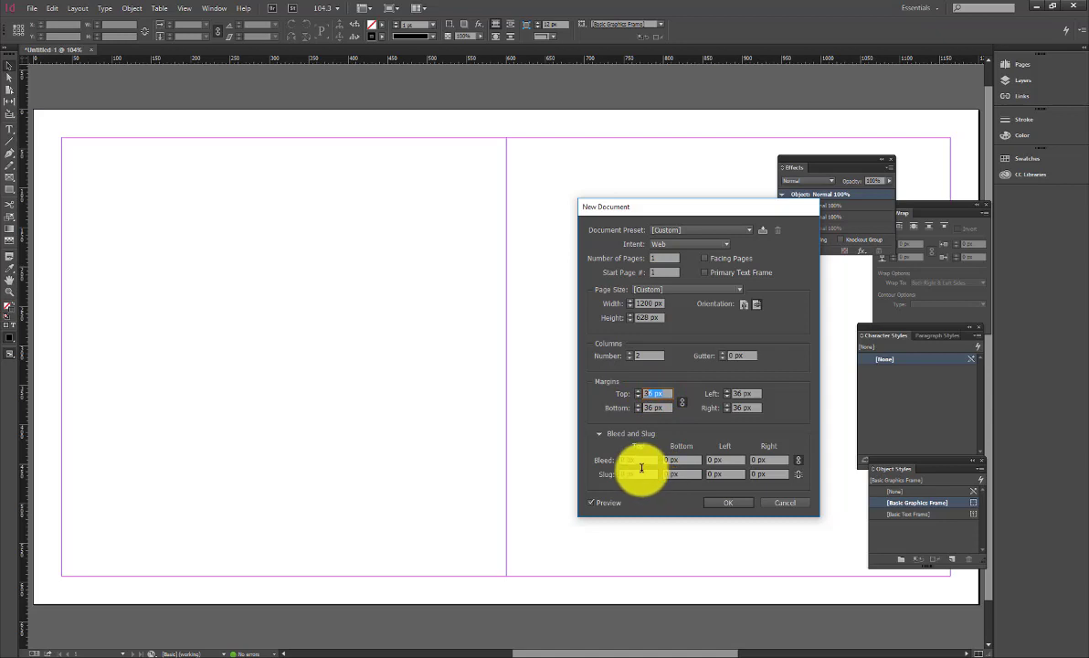
click(643, 459)
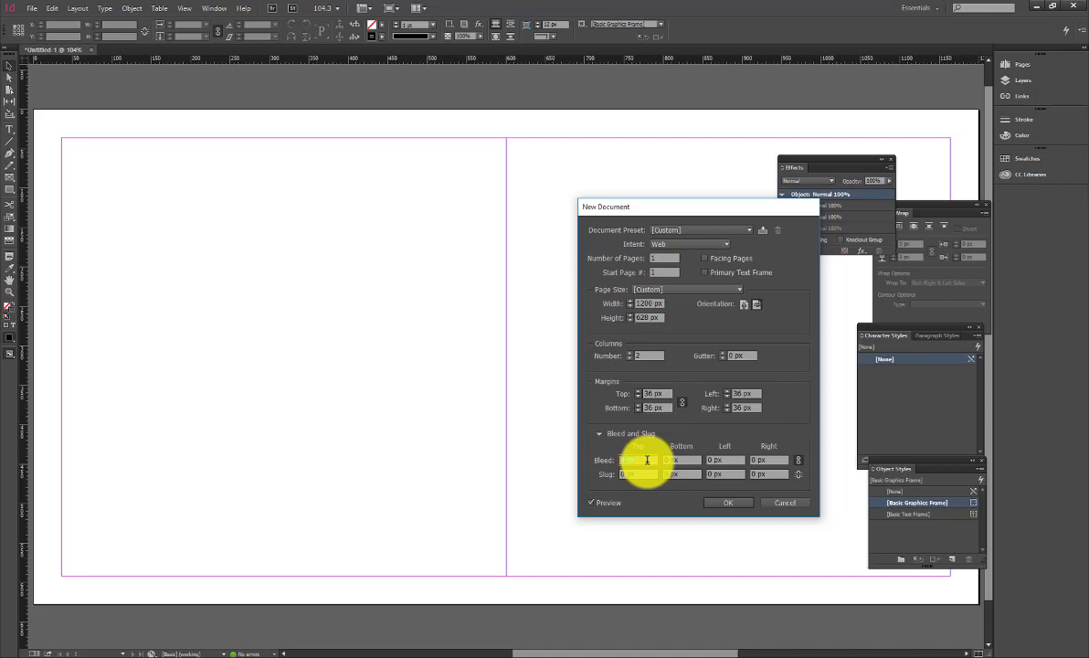
click(723, 505)
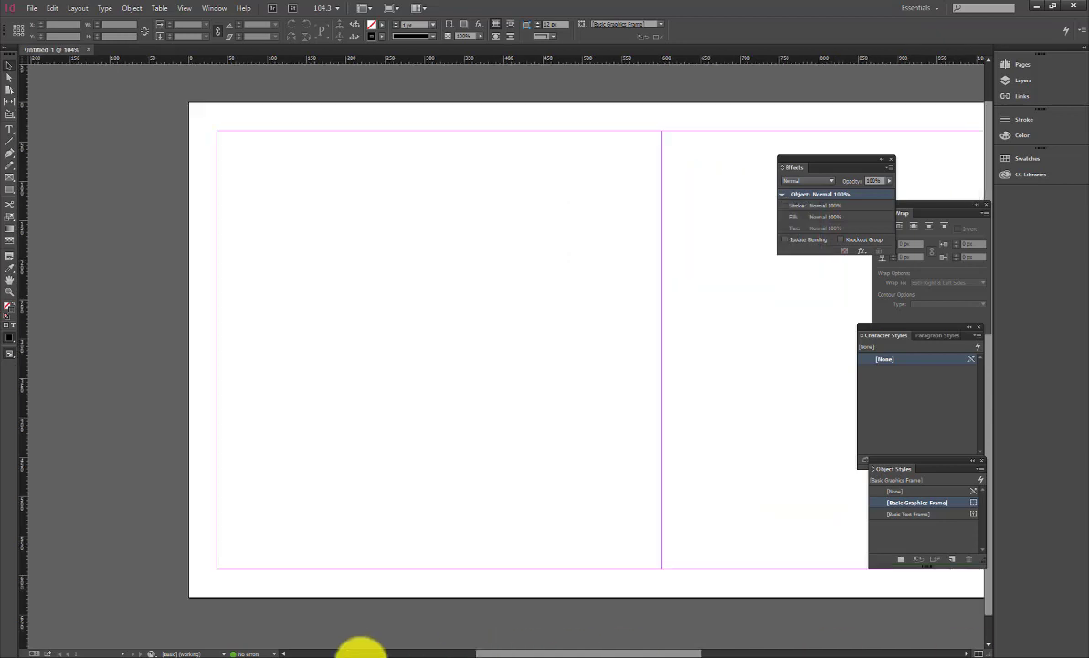
Drag 1.jpg from File Explorer, place it from the page's top-left corner, and trim the frame to 600 px wide.
key(alt+Tab)
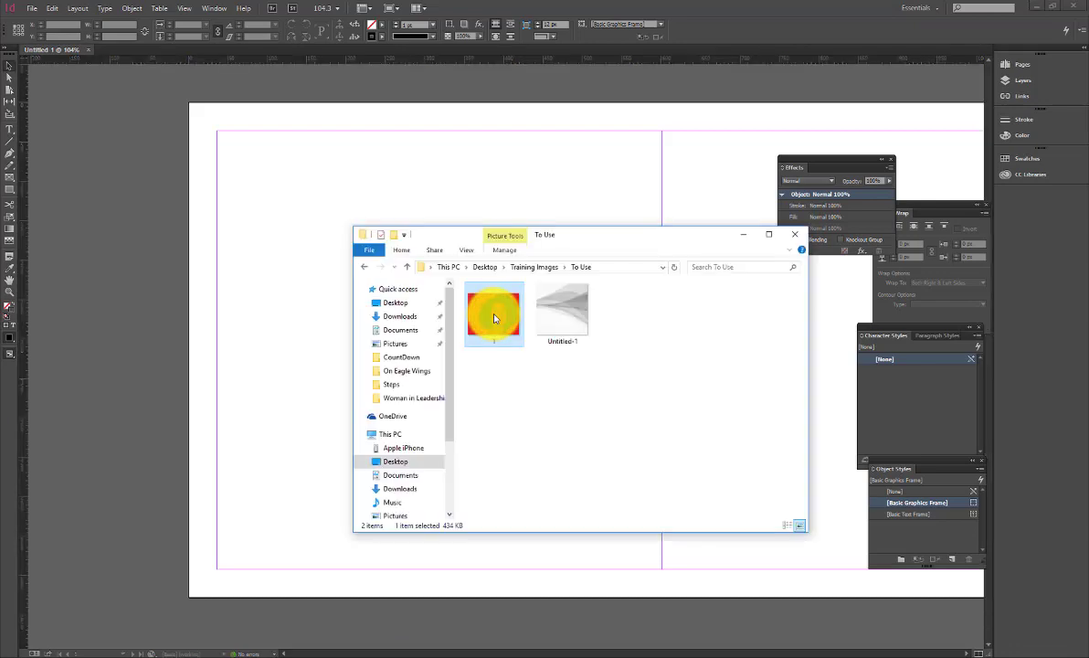
drag(494, 318, 555, 7)
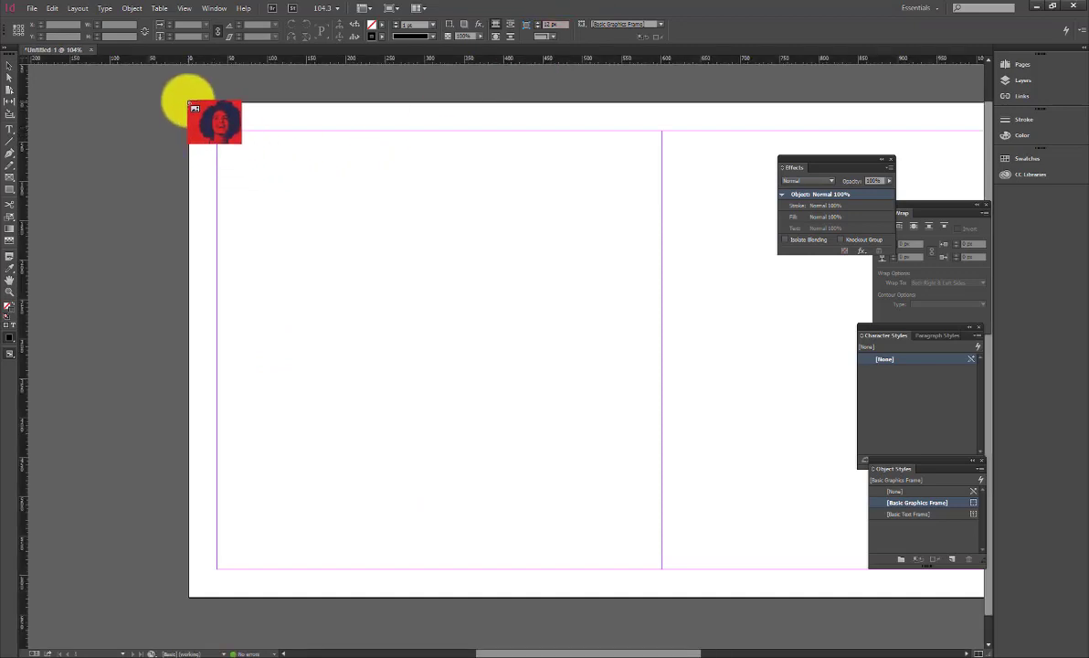
drag(190, 103, 795, 594)
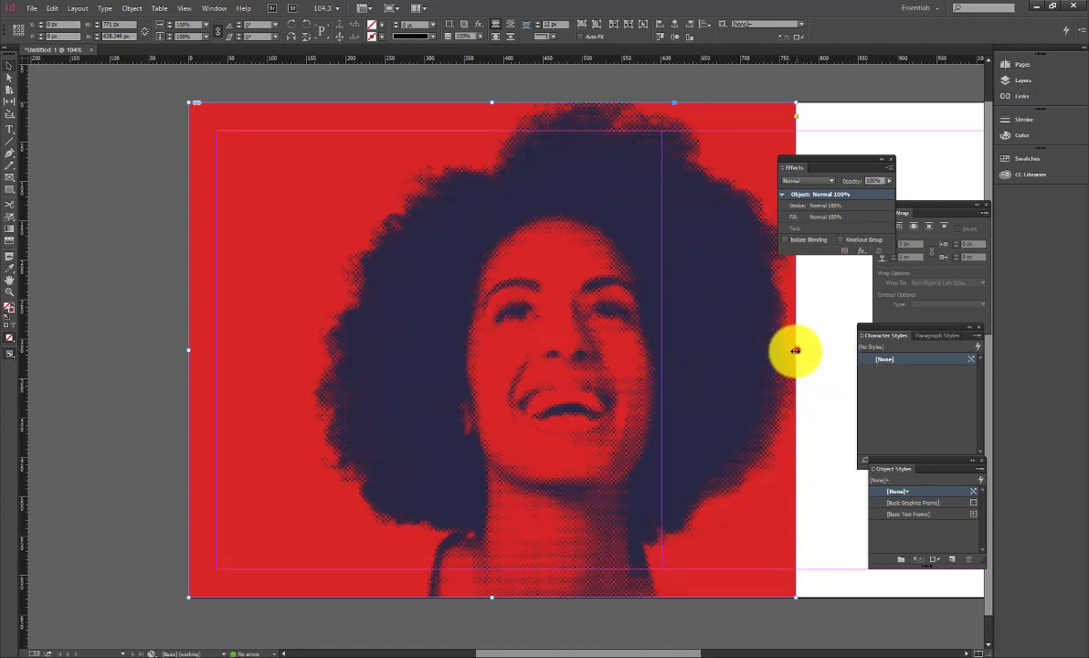
drag(795, 350, 660, 359)
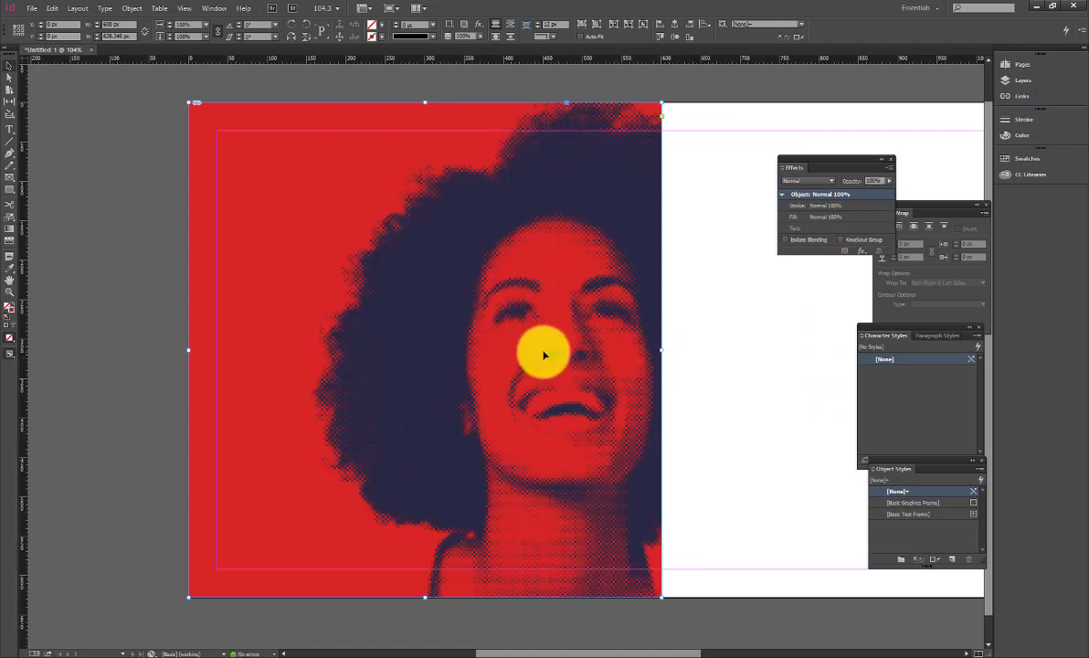
Zoom to 75% and reposition and enlarge the portrait inside its frame.
key(ctrl+minus)
key(ctrl+minus)
key(ctrl+minus)
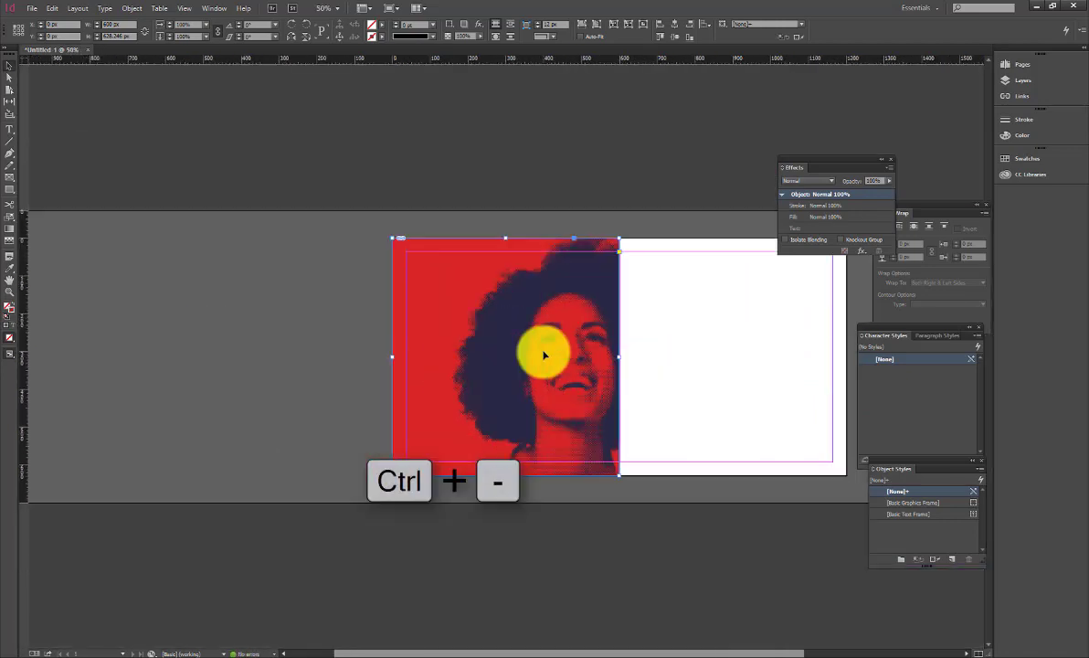
key(ctrl+equal)
drag(543, 354, 811, 149)
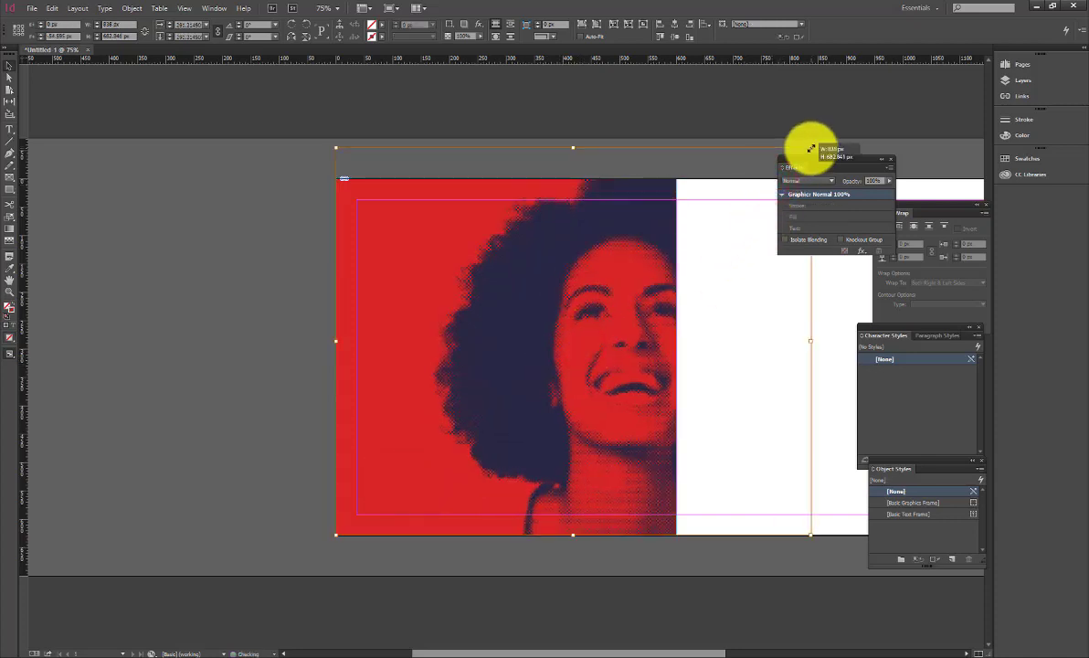
drag(583, 367, 609, 370)
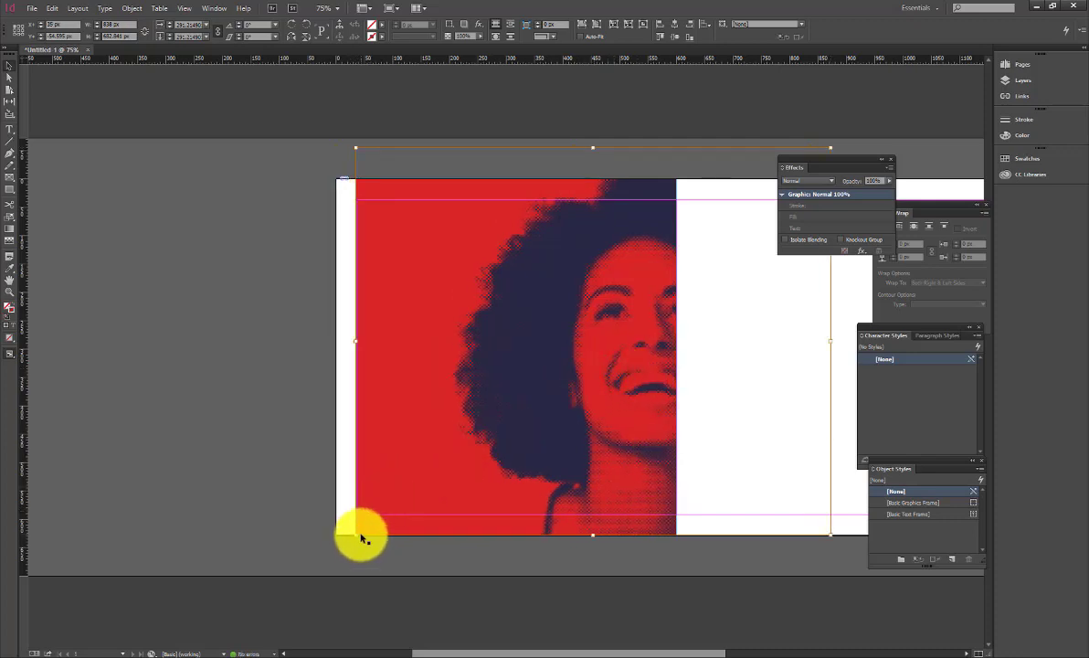
drag(358, 536, 326, 559)
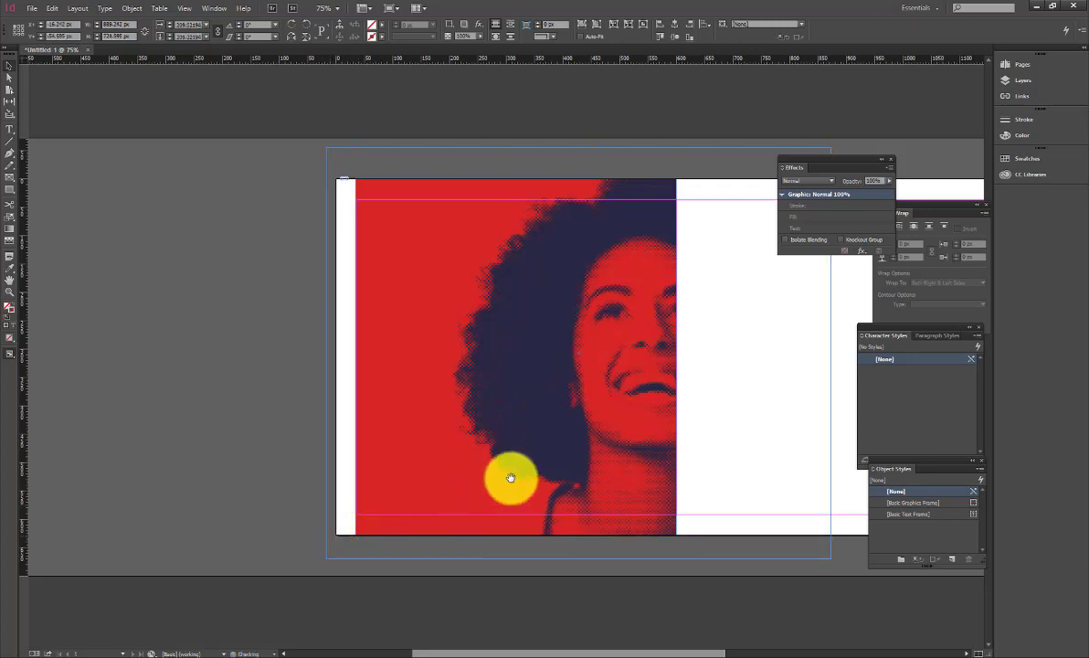
drag(641, 392, 648, 394)
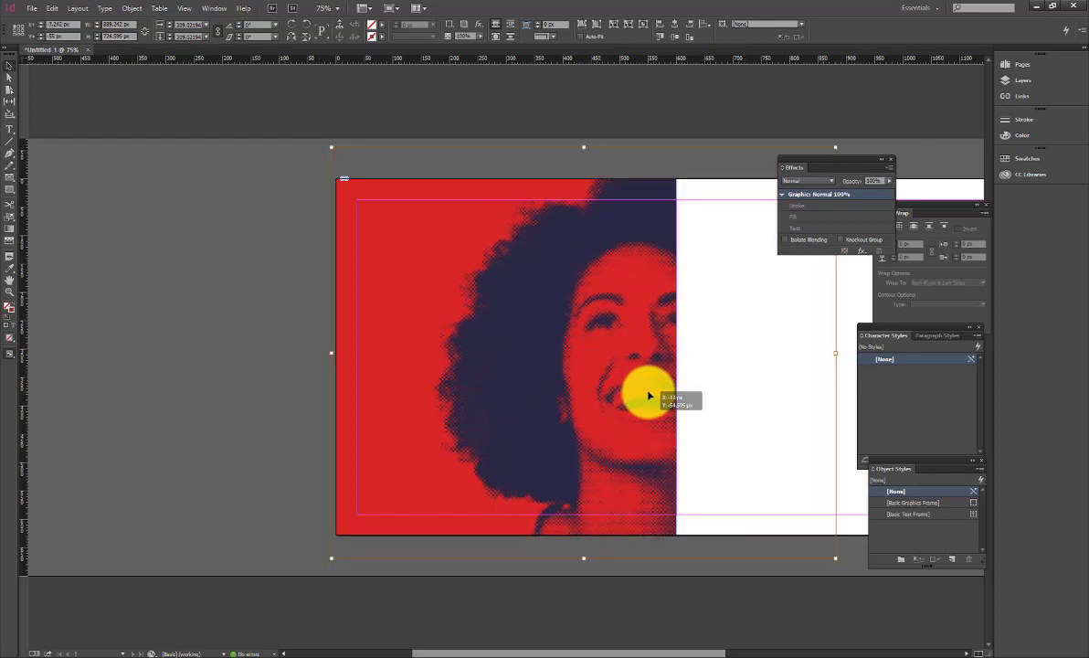
Select the portrait frame and switch to the portrait open in Photoshop.
click(304, 376)
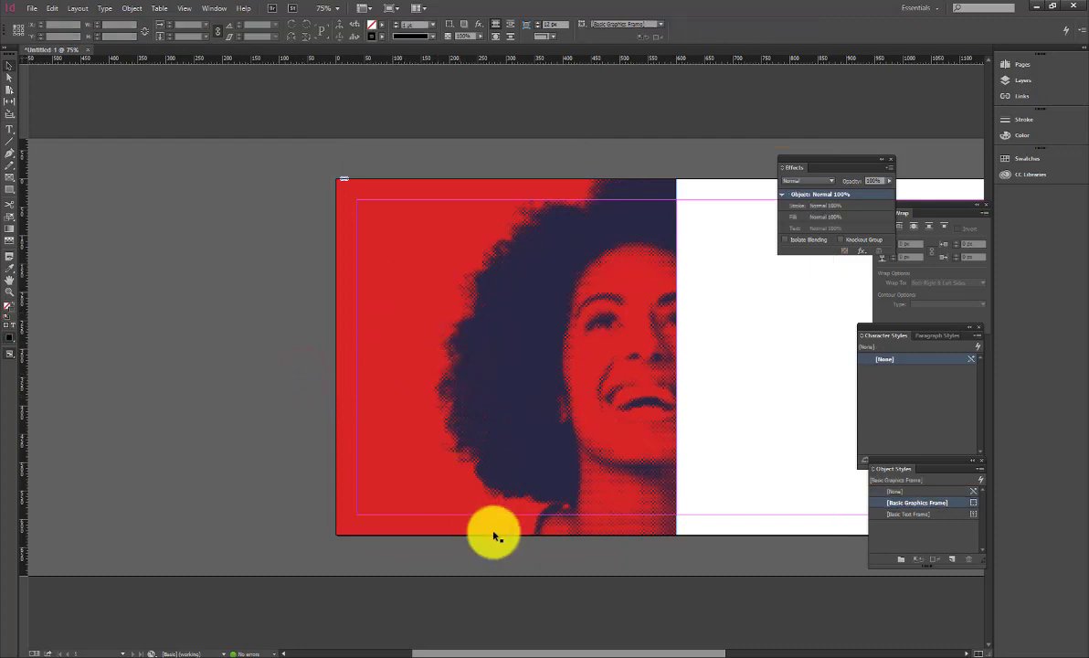
click(517, 333)
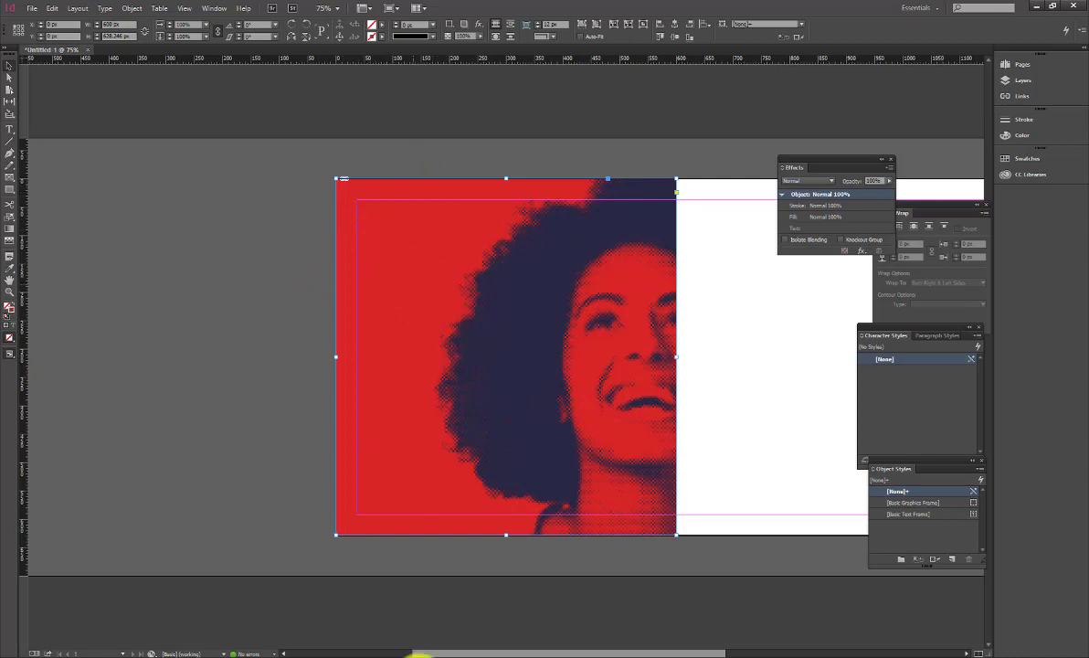
mouse_move(443, 647)
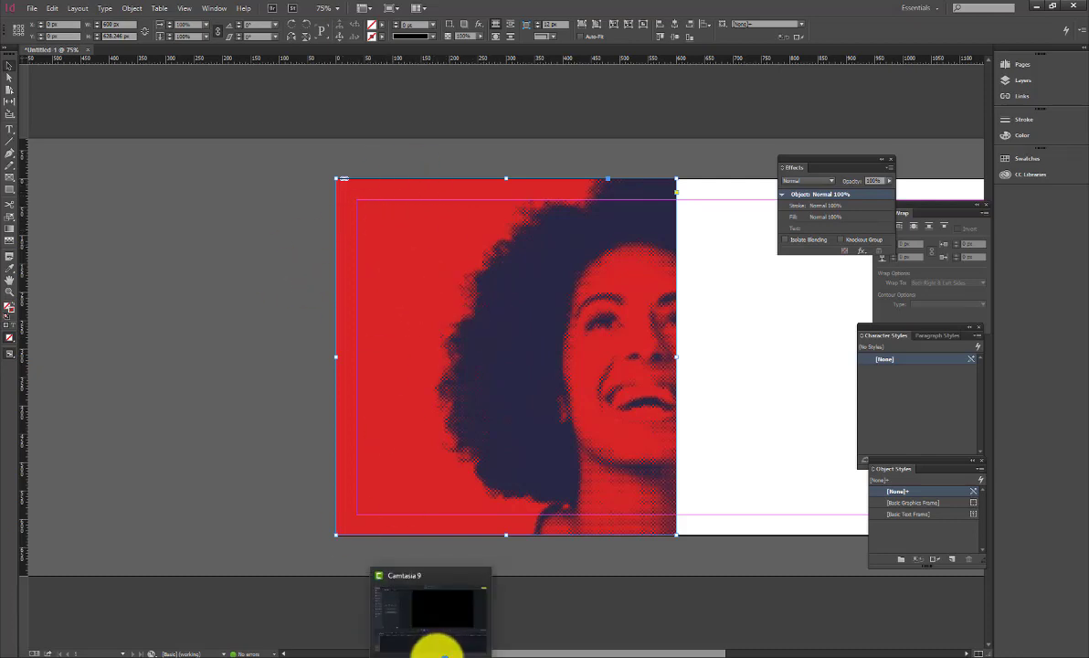
click(316, 649)
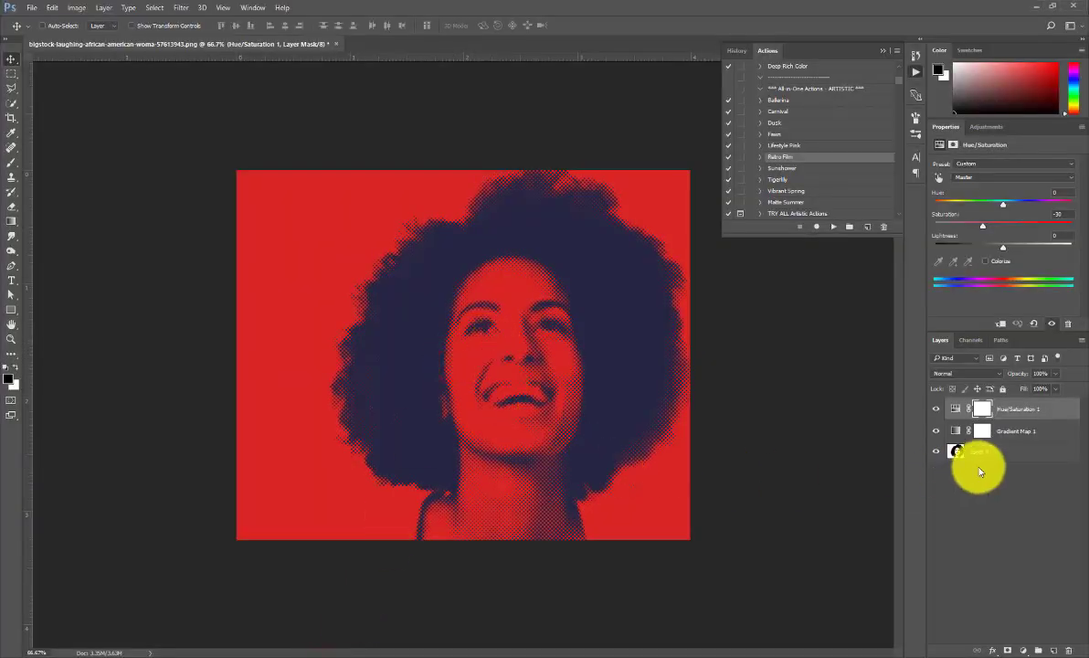
Add a Color Balance layer and push the midtones and shadows toward blue.
click(987, 126)
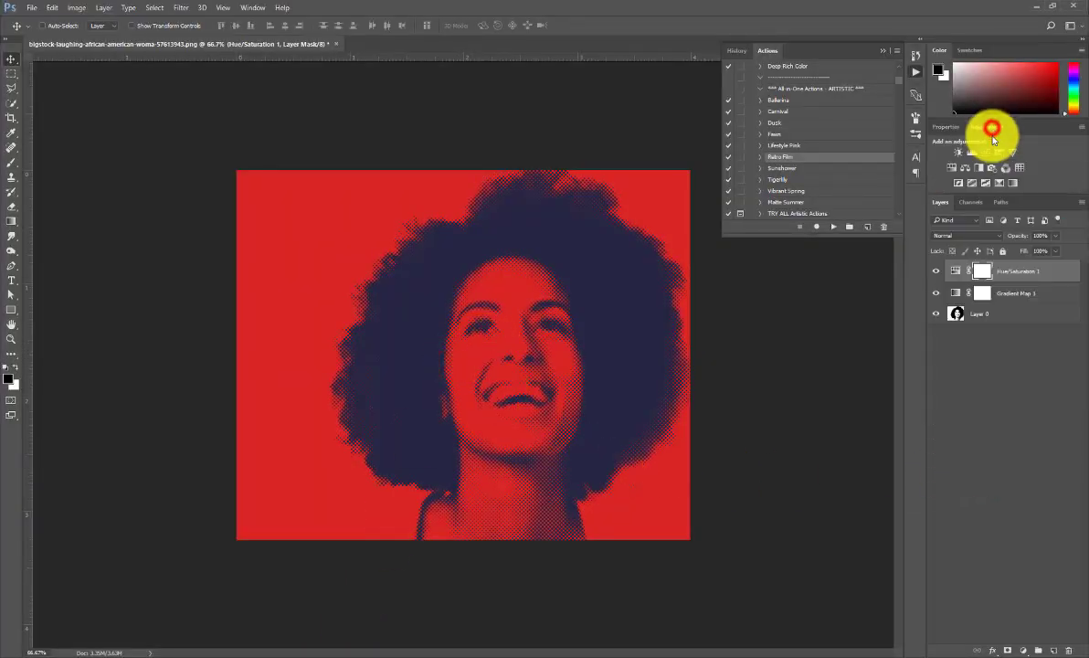
click(967, 168)
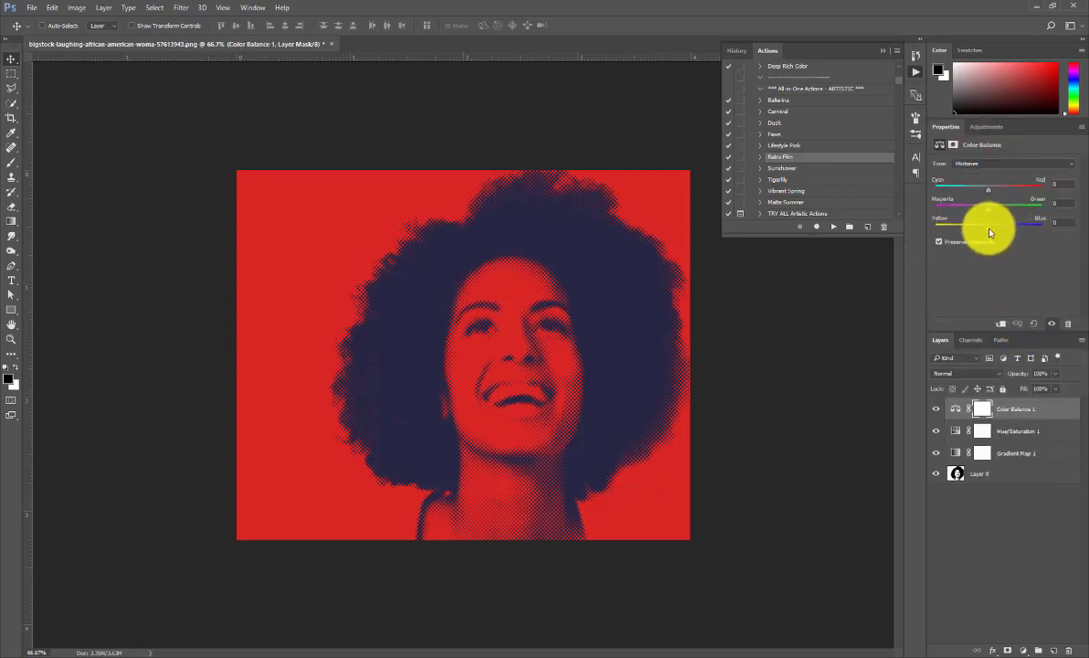
mouse_move(988, 225)
mouse_down()
mouse_move(1024, 231)
mouse_move(1005, 238)
mouse_up()
click(996, 164)
click(987, 174)
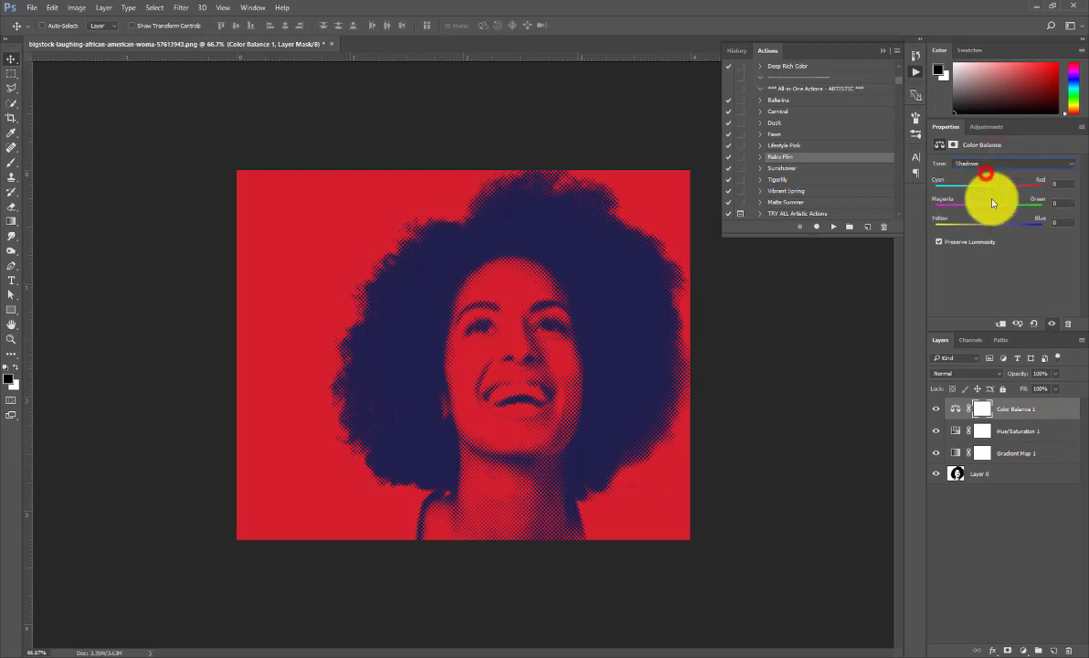
drag(992, 229, 1005, 230)
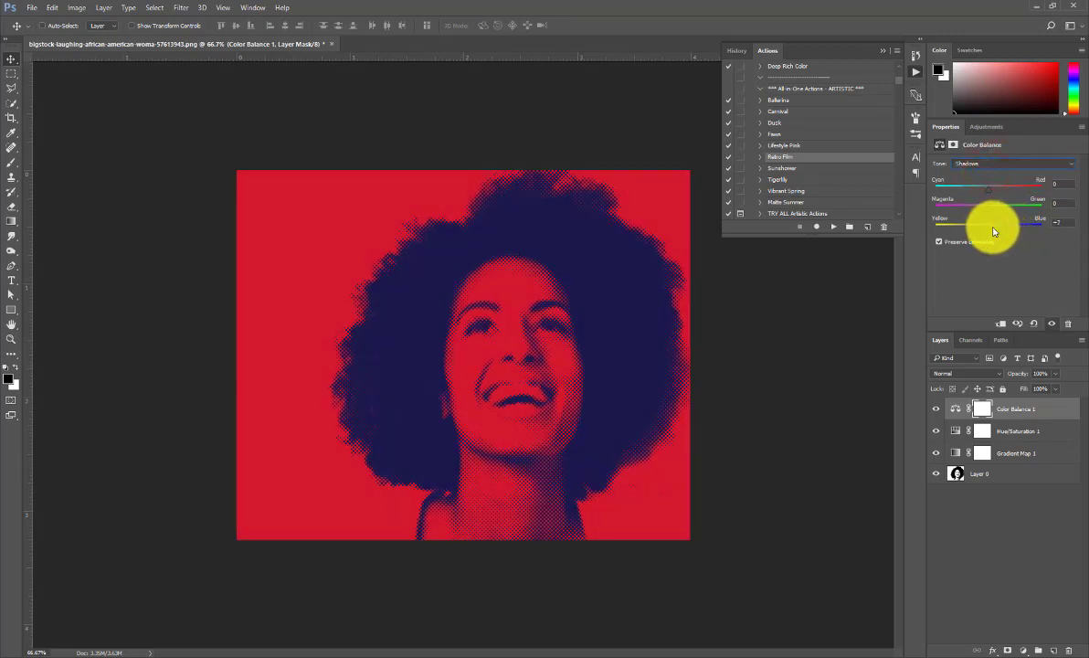
Leave the highlights' yellow–blue balance at zero and ease the midtones' shift to -20.
click(996, 164)
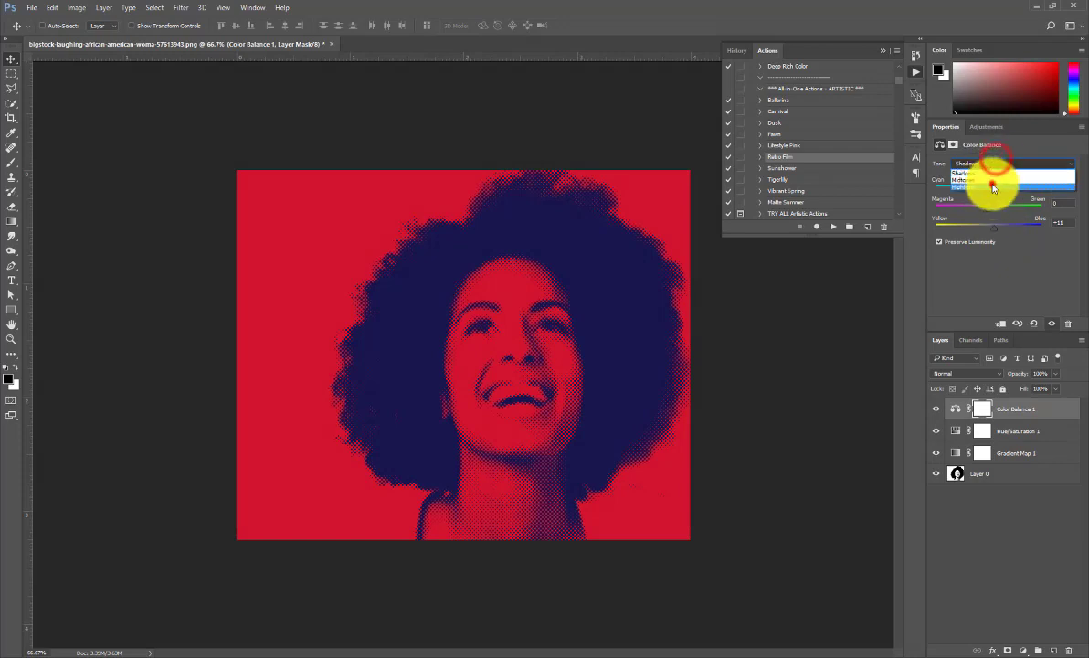
click(987, 178)
click(997, 165)
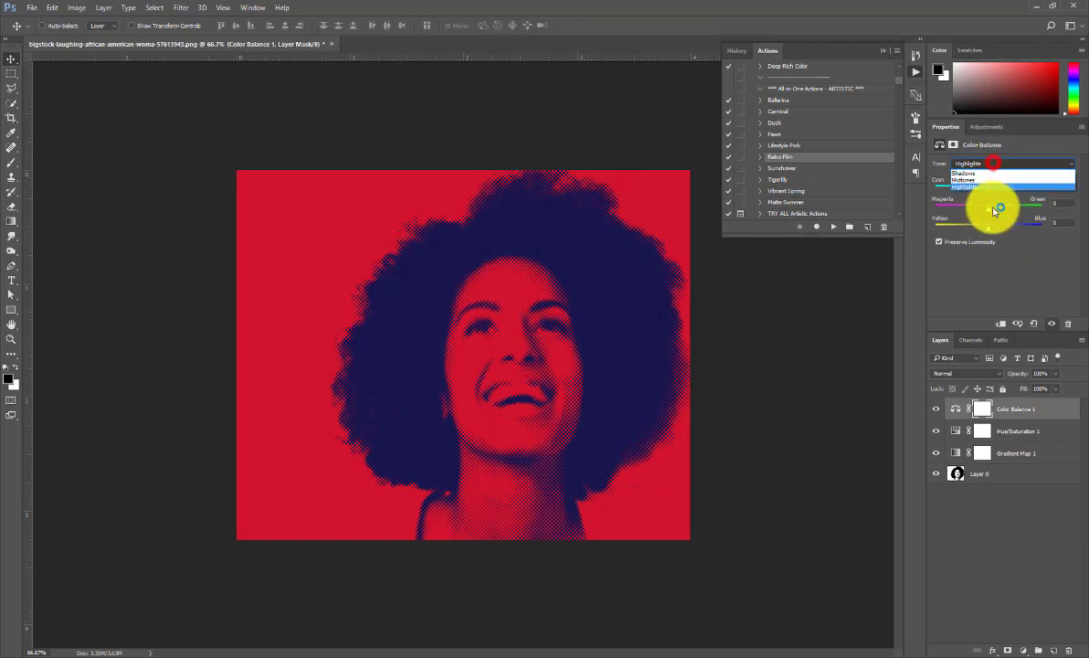
click(988, 229)
drag(988, 228, 1003, 231)
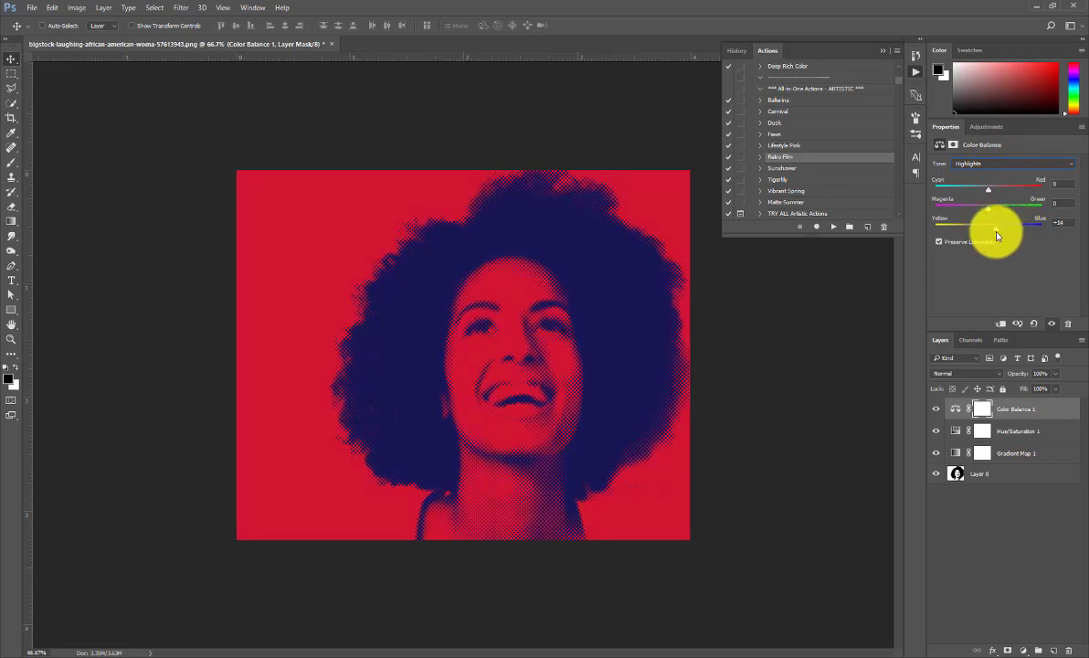
drag(997, 236, 993, 232)
click(995, 162)
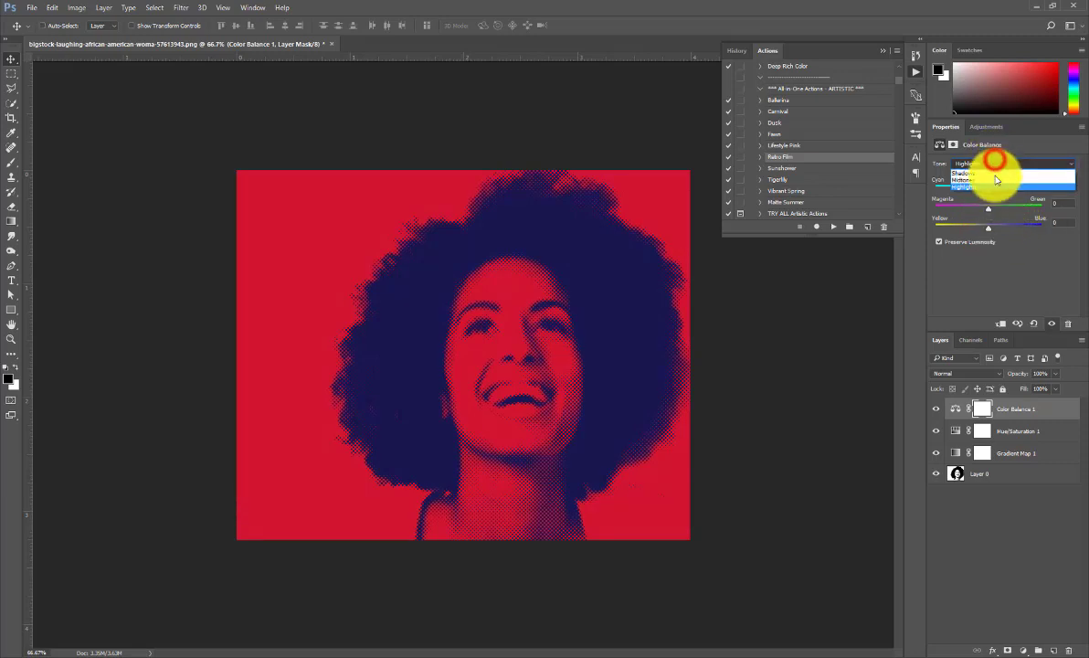
click(994, 178)
drag(1005, 232, 995, 245)
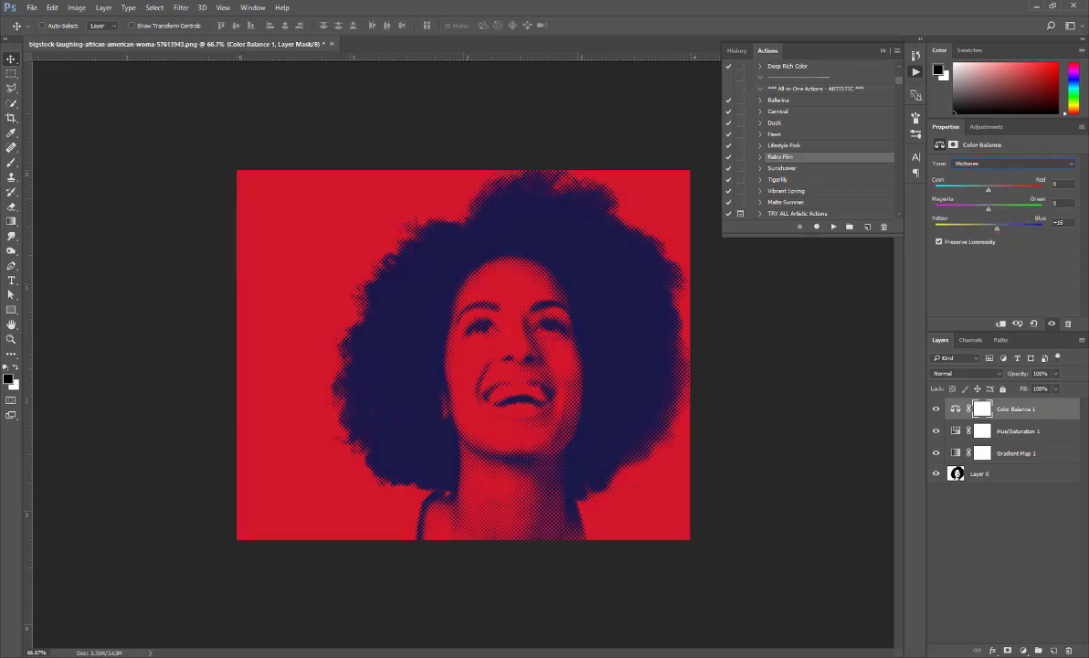
click(1003, 430)
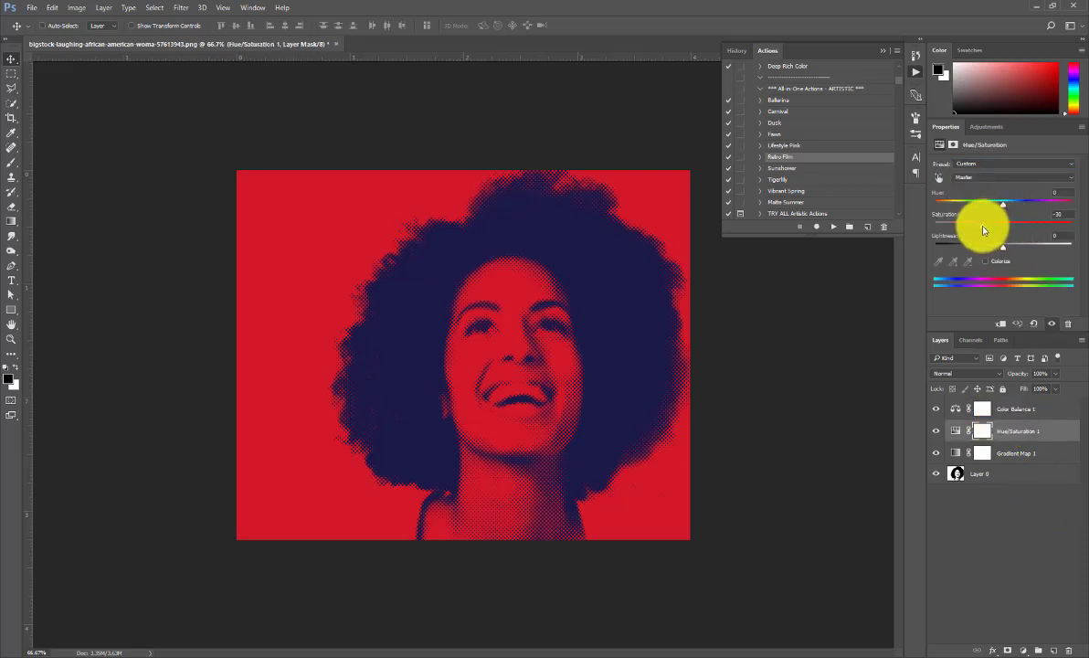
Set Color Balance 1 to 60% opacity and lower Hue/Saturation 1 saturation to -43.
click(1024, 409)
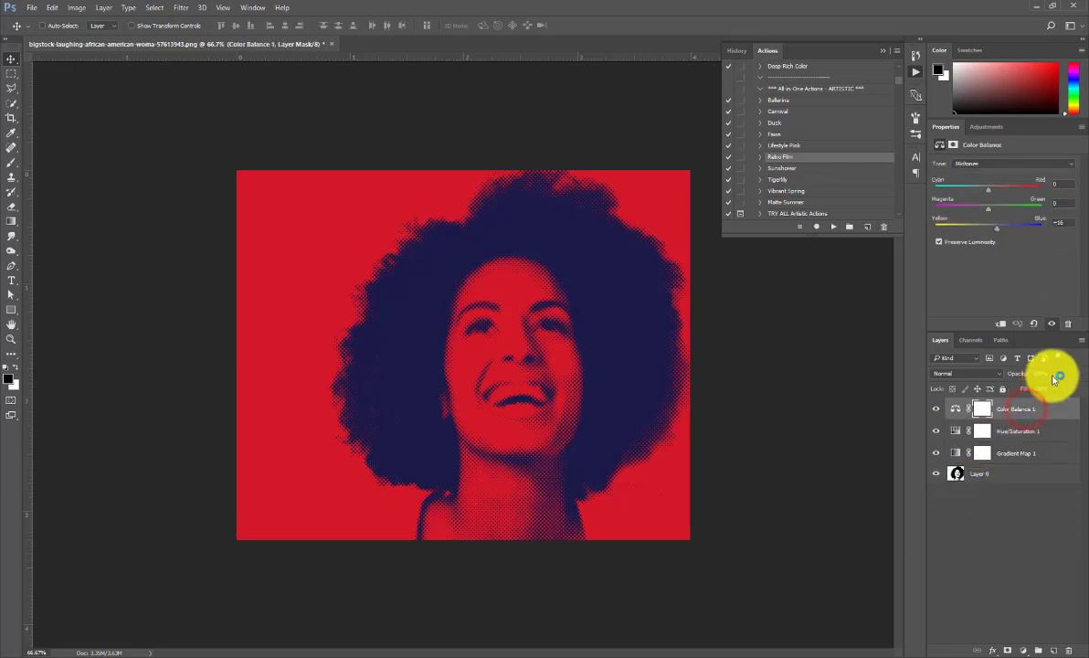
click(1053, 377)
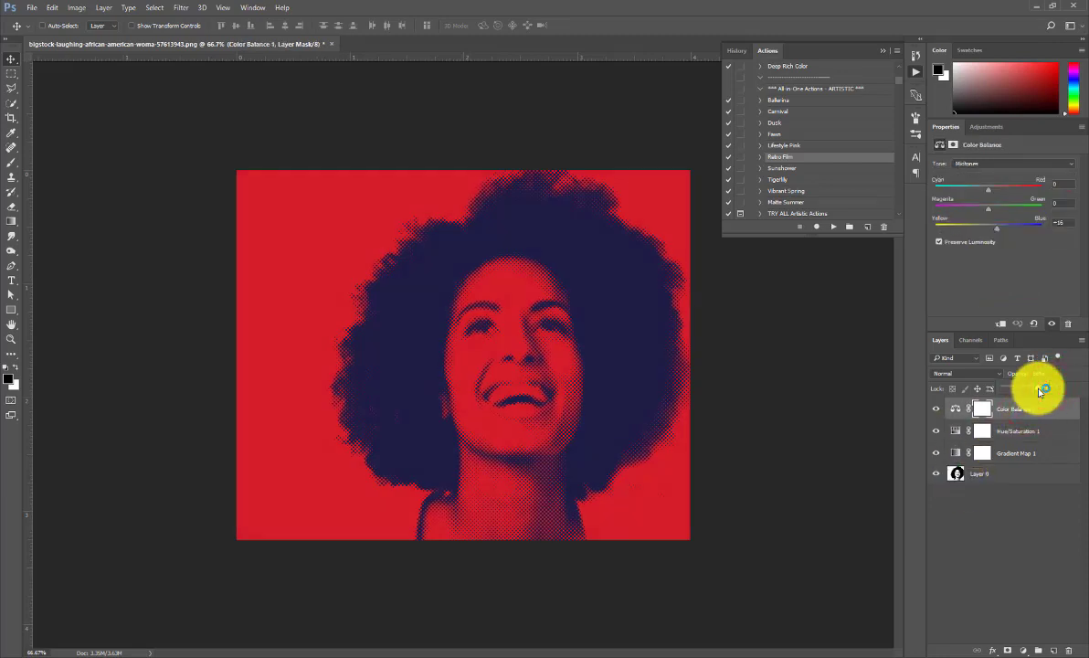
click(1028, 431)
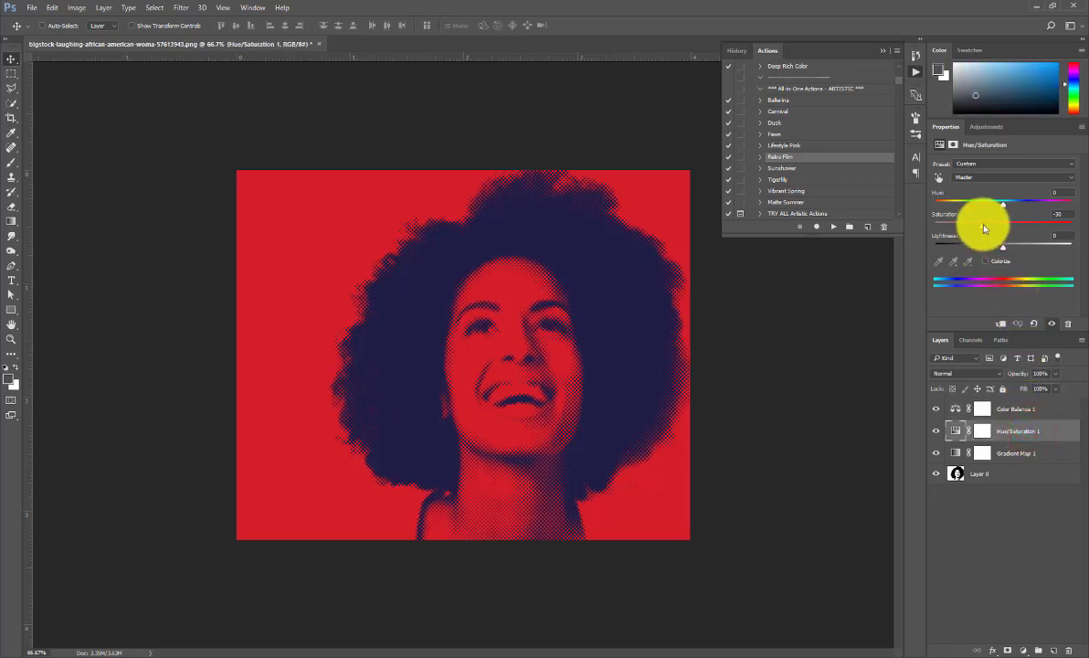
drag(984, 228, 967, 233)
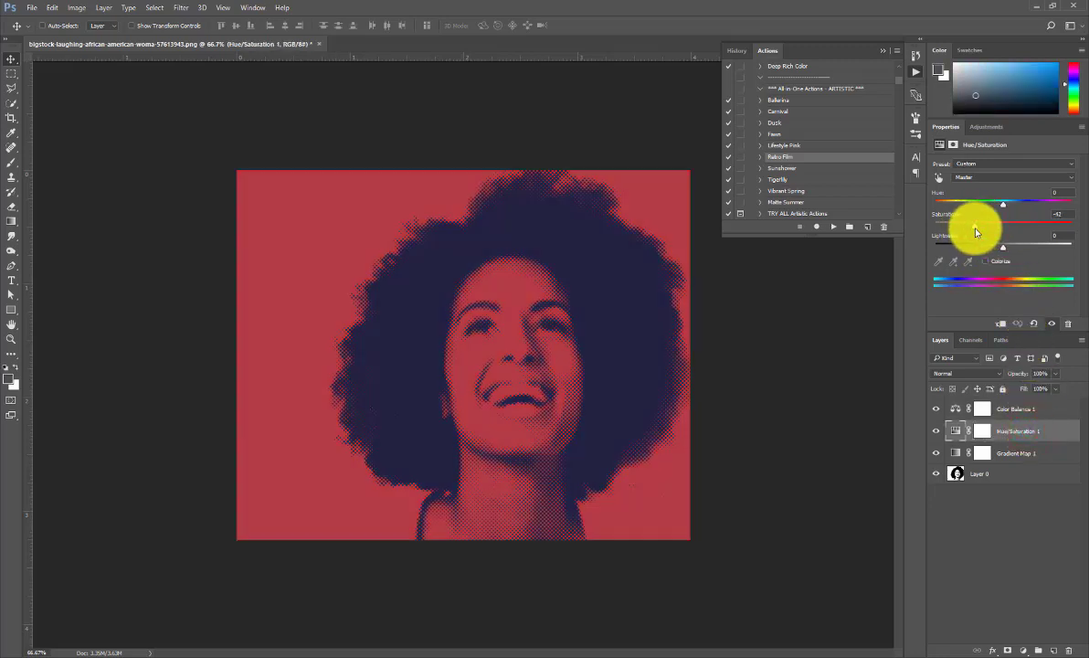
click(1016, 410)
click(987, 128)
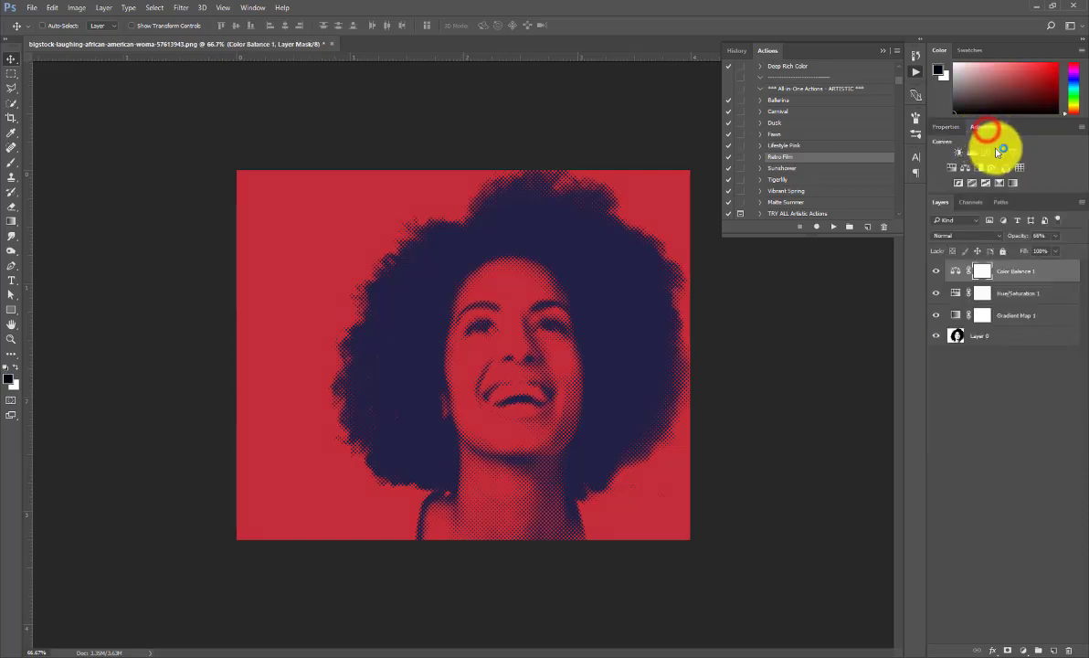
Add a Curves layer, pull its RGB curve down to darken the portrait, and keep it on top.
click(990, 150)
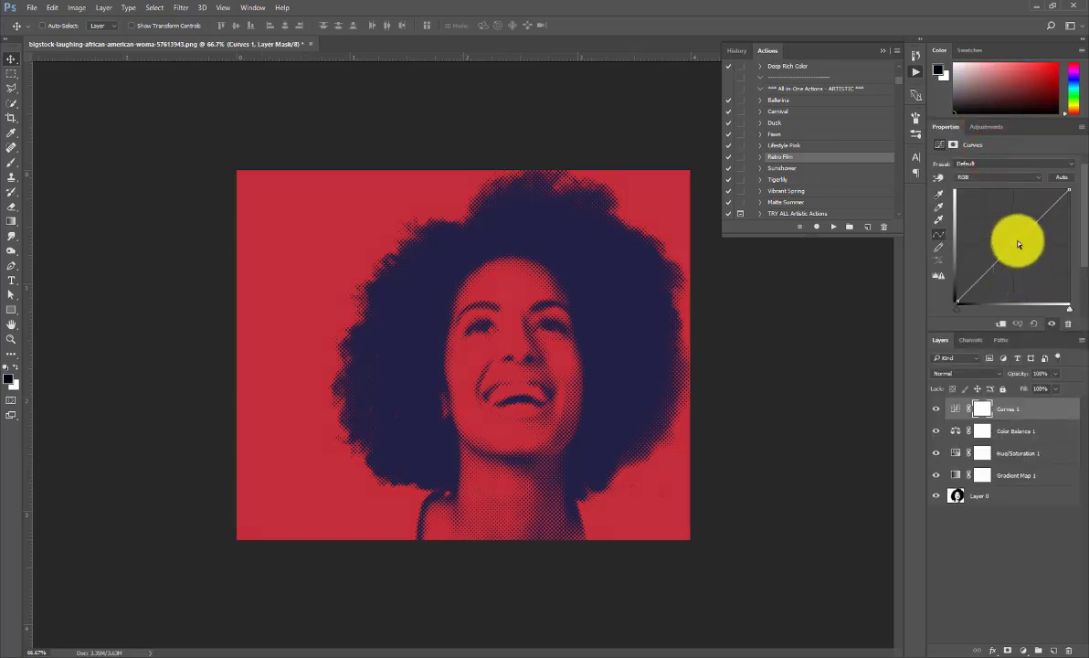
click(1017, 239)
drag(1018, 239, 1001, 275)
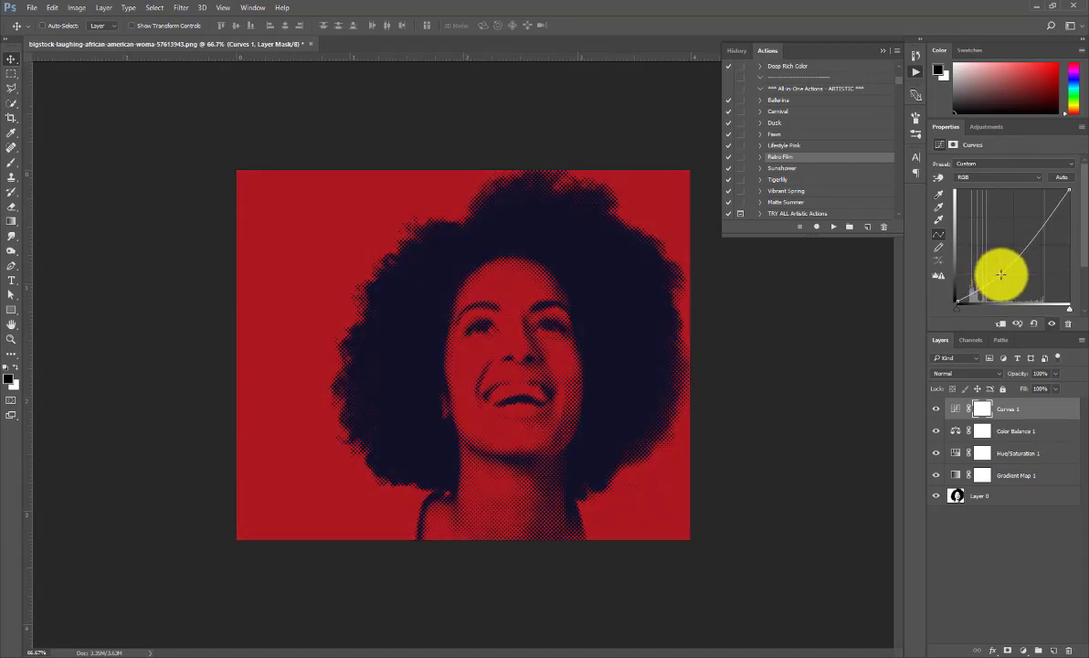
drag(1001, 274, 1006, 270)
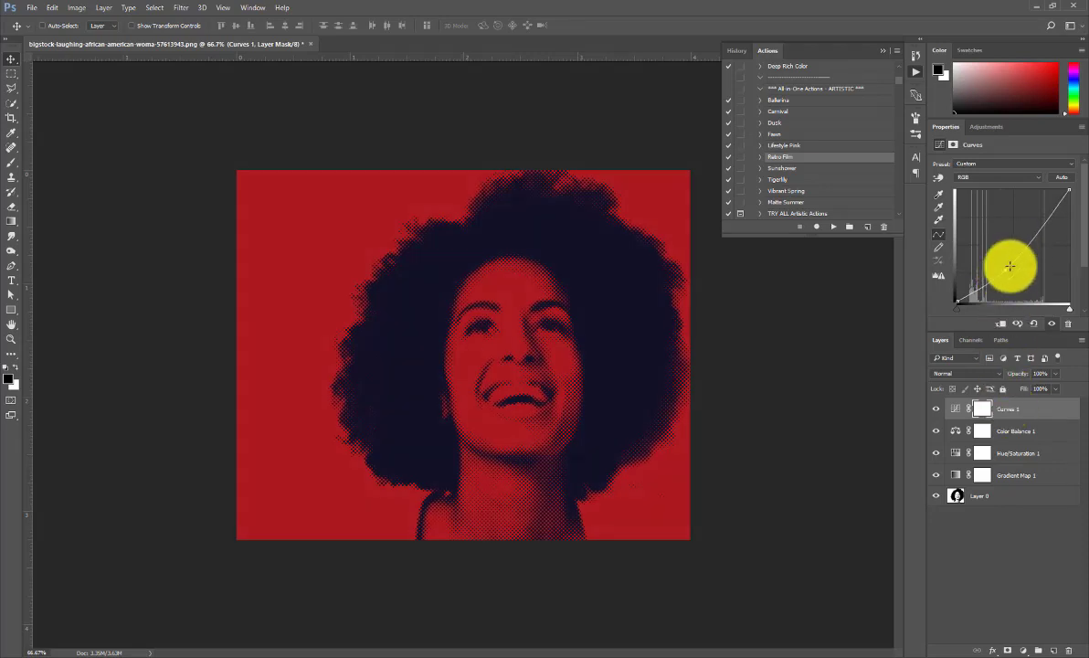
click(1004, 272)
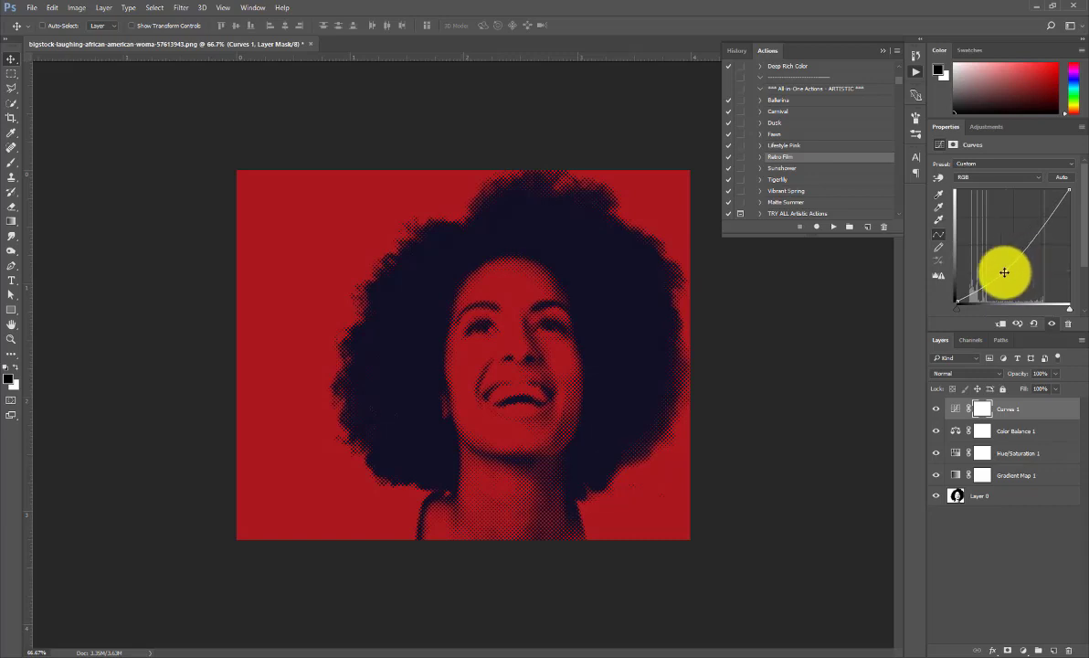
click(1005, 273)
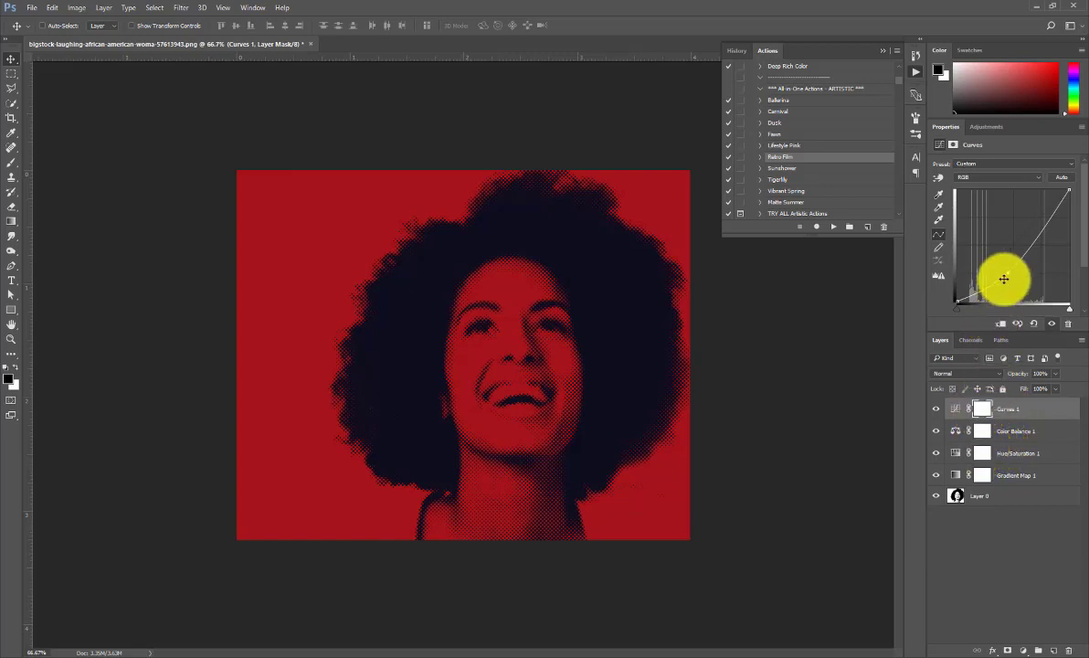
drag(1002, 275, 999, 281)
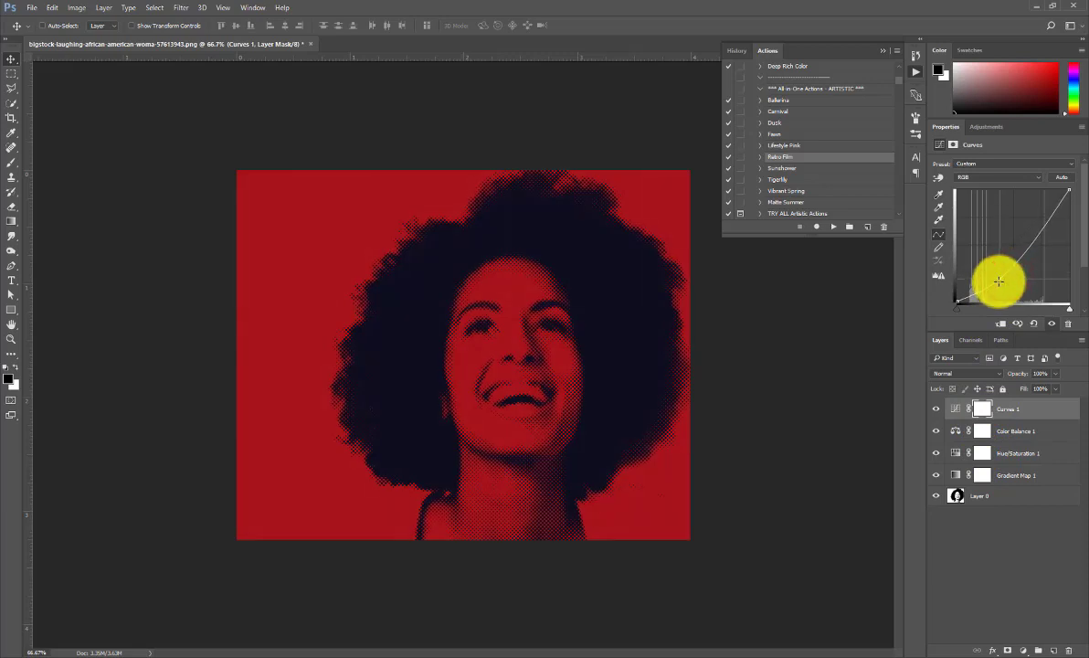
drag(1013, 409, 1018, 438)
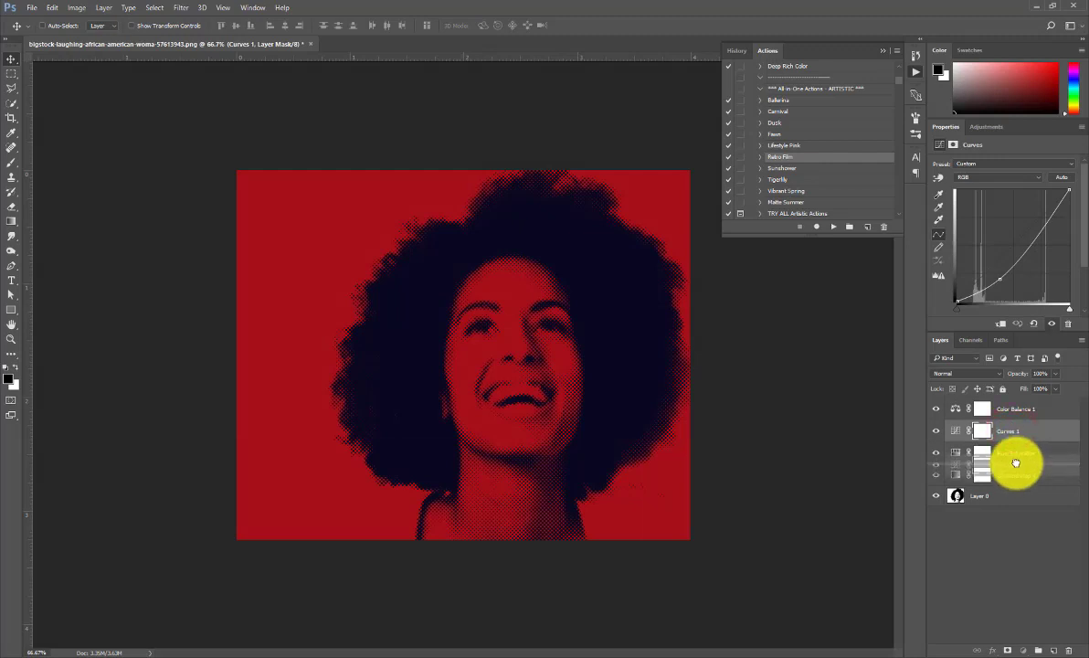
drag(1015, 463, 1014, 402)
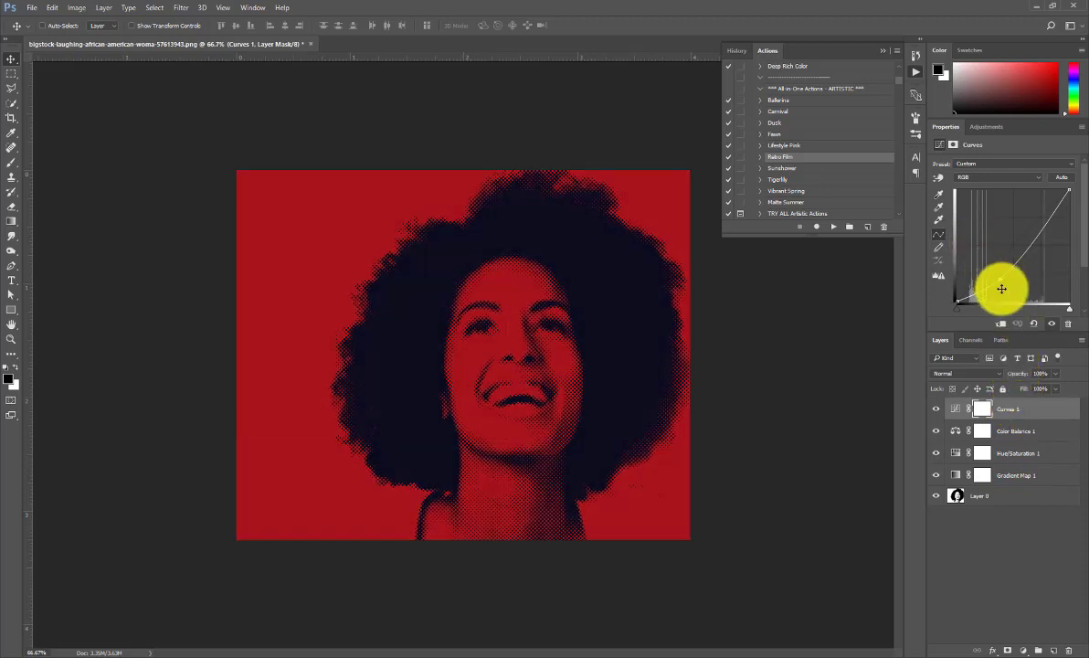
drag(998, 280, 987, 289)
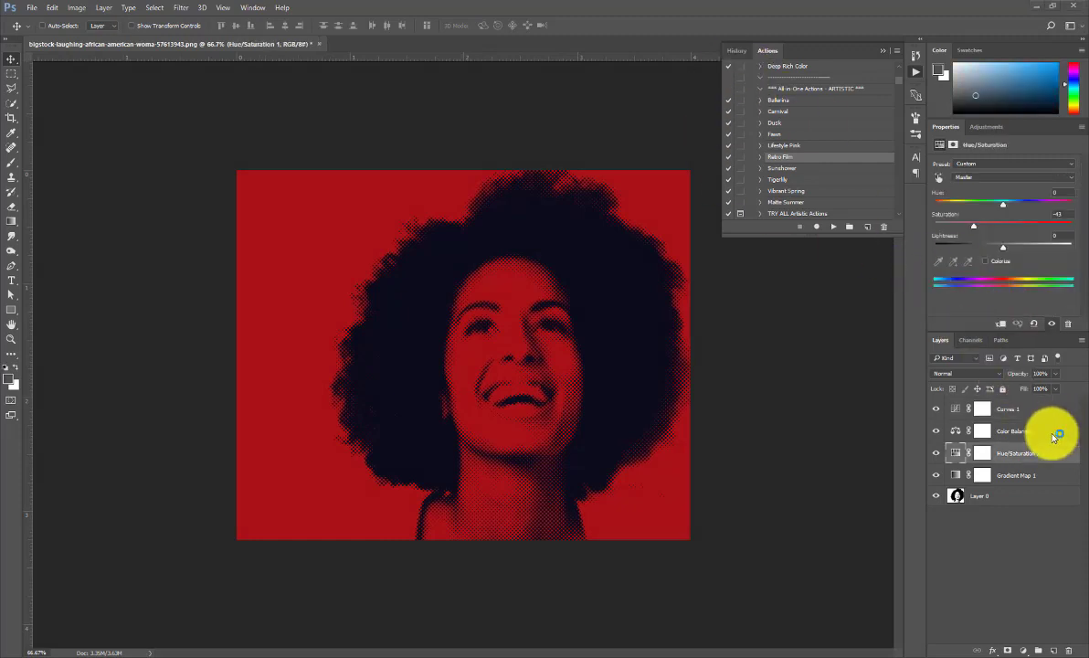
Lower Hue/Saturation lightness slightly, then move Color Balance 1 to the top at 84% opacity.
click(1005, 457)
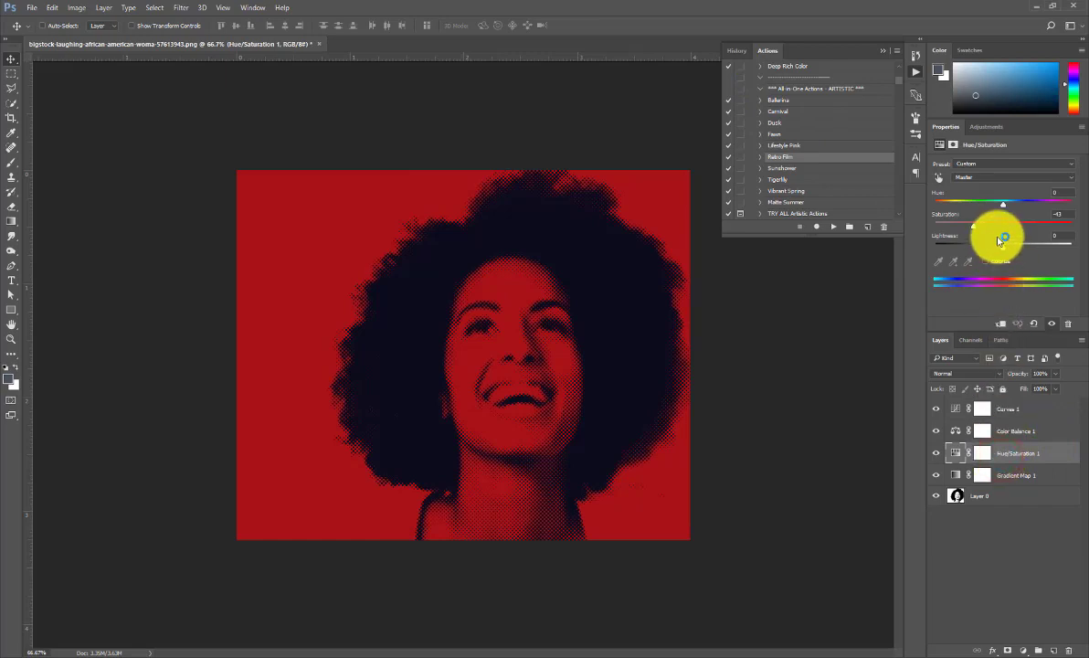
drag(1002, 248, 998, 253)
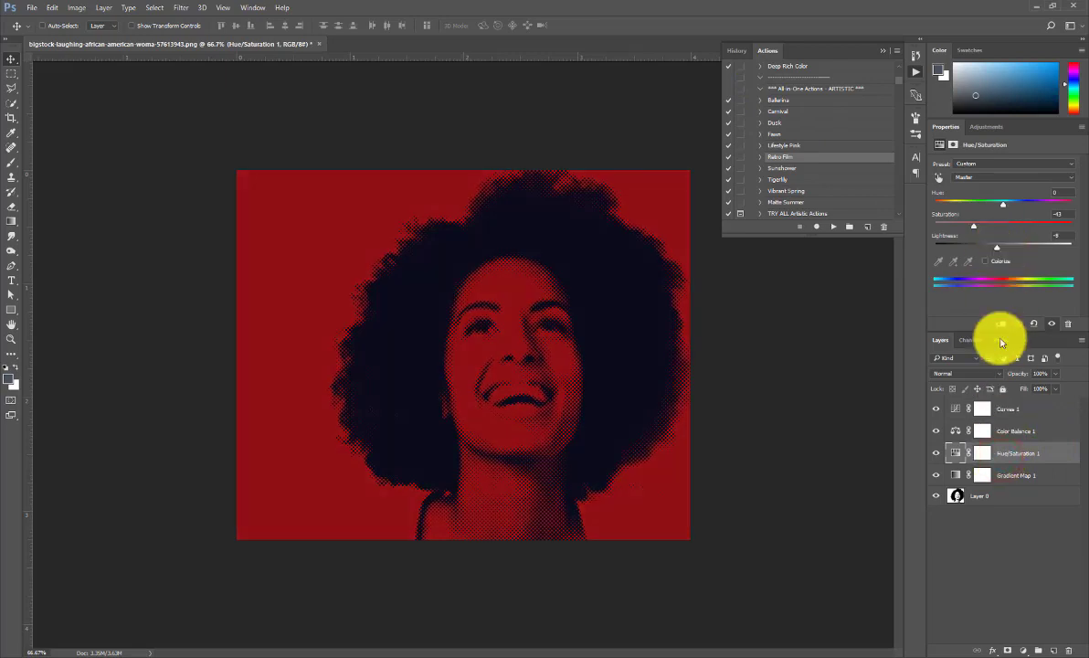
click(1009, 435)
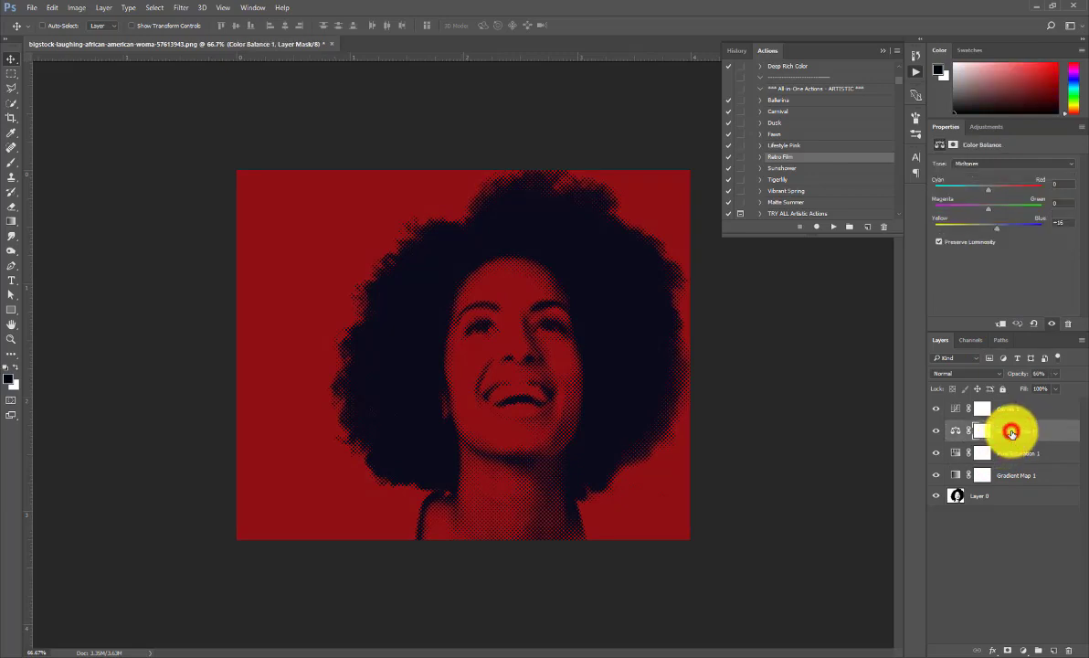
drag(1010, 432, 1013, 464)
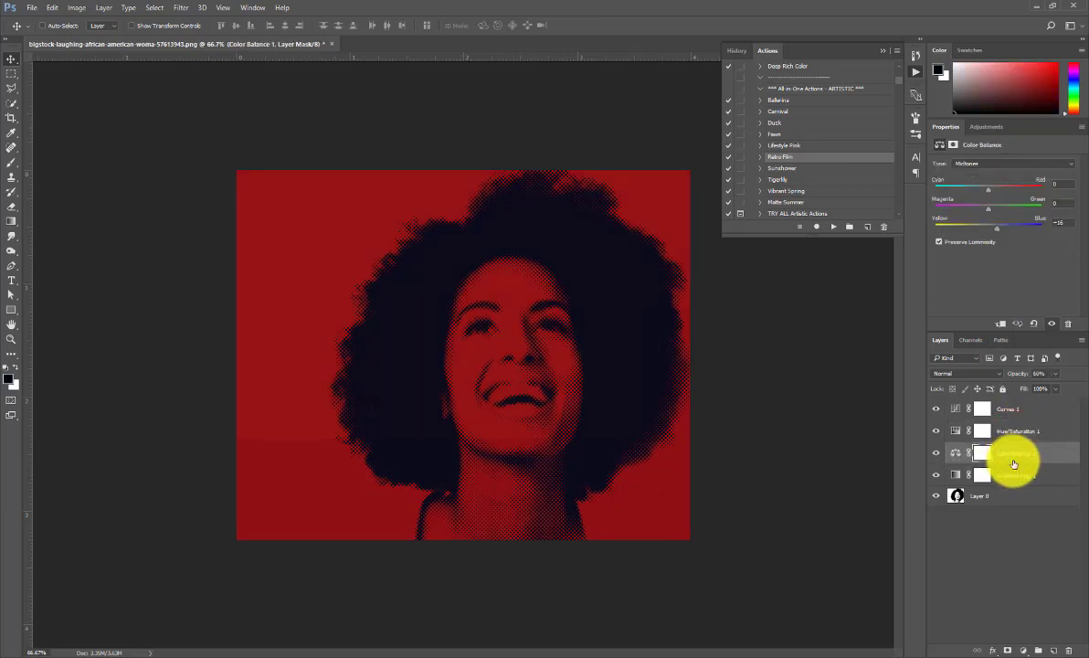
drag(1050, 376, 1069, 391)
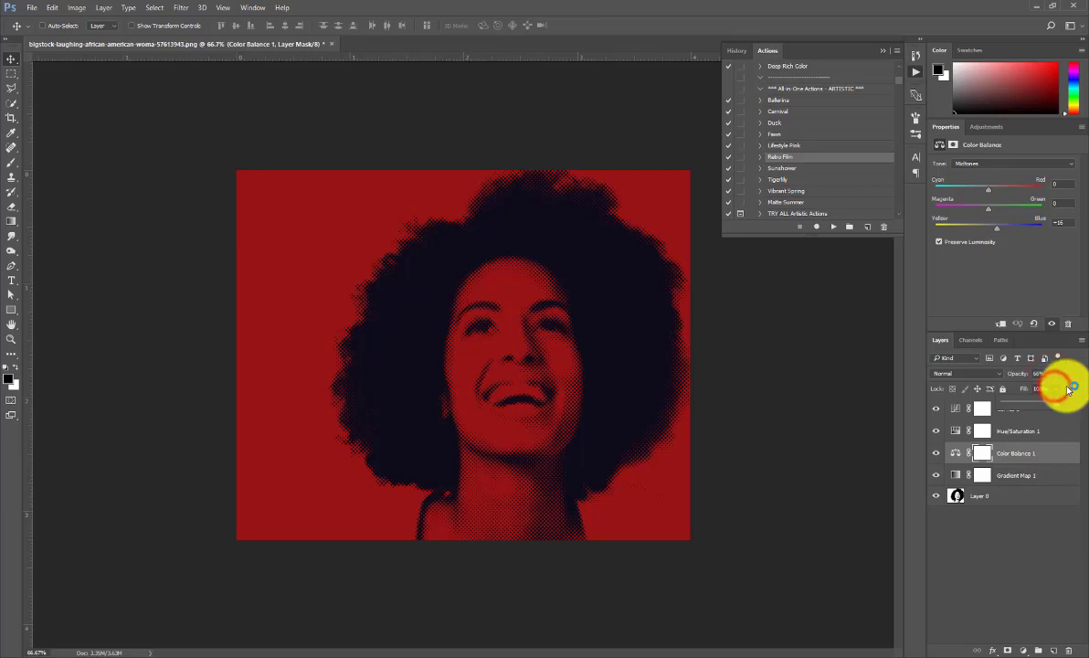
drag(1028, 452, 1014, 403)
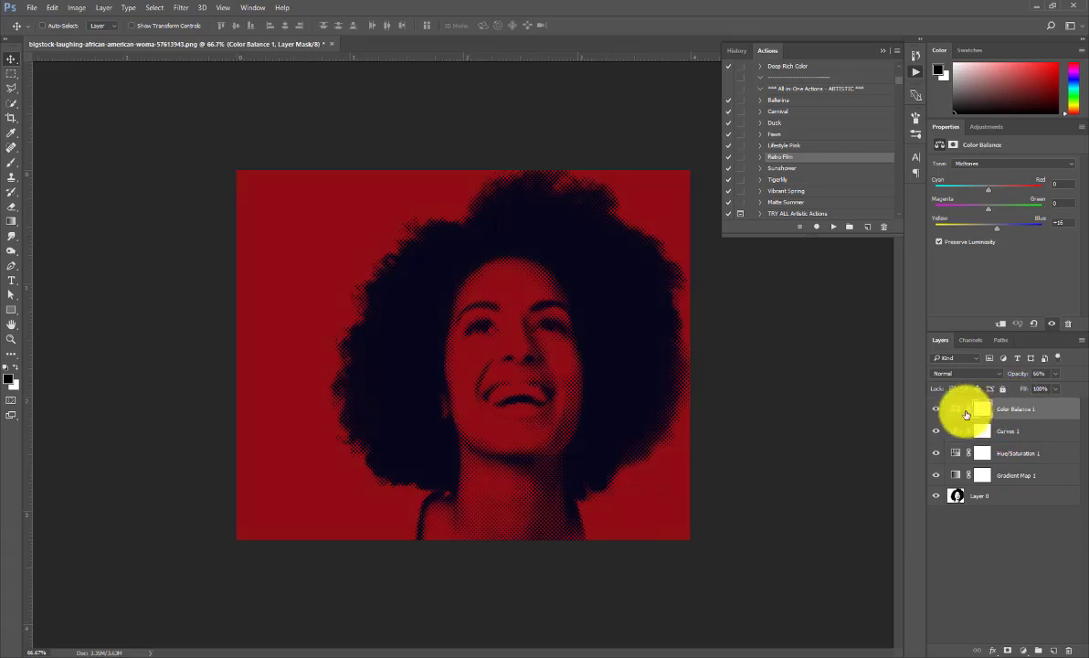
drag(1056, 373, 1063, 391)
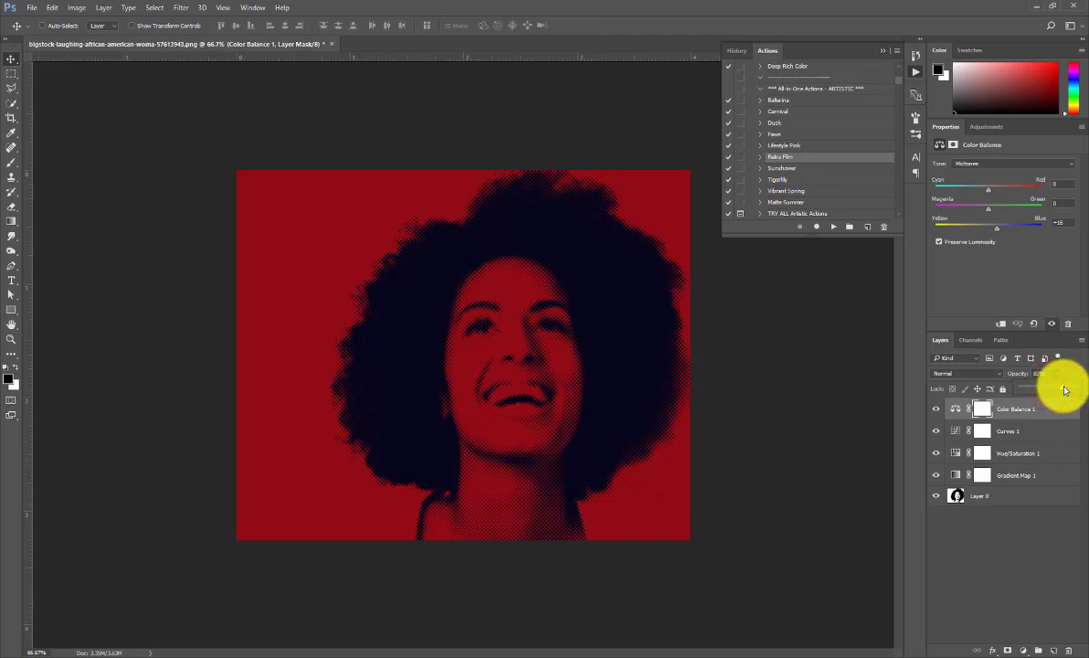
click(1040, 413)
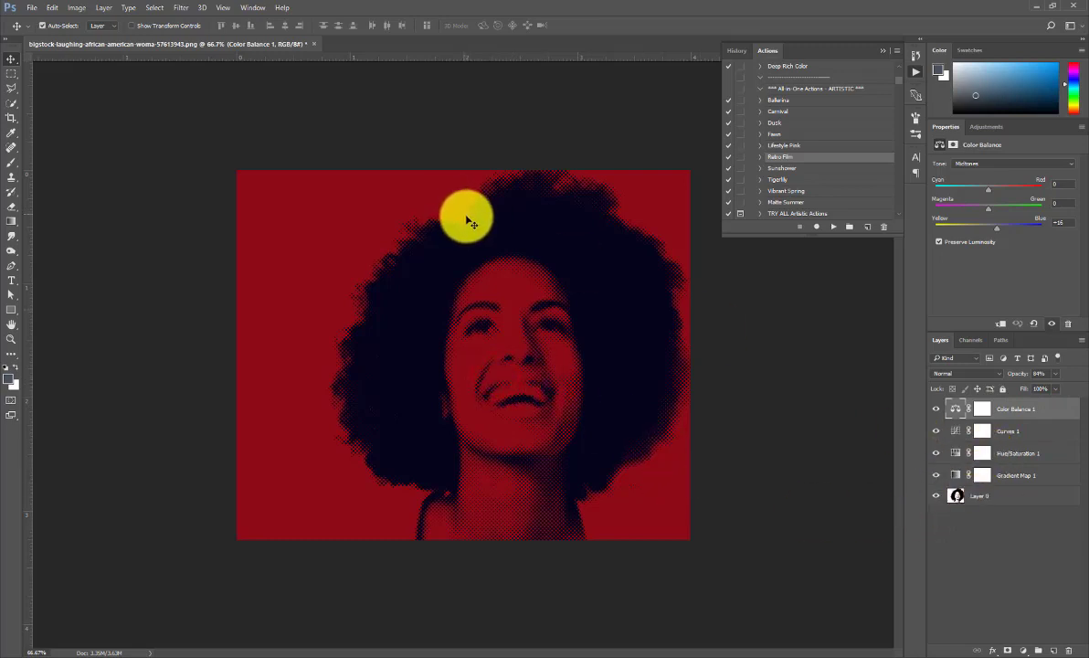
Save the portrait as JPEG '1' in Desktop > Training Images > To Use, replacing the existing file.
click(31, 8)
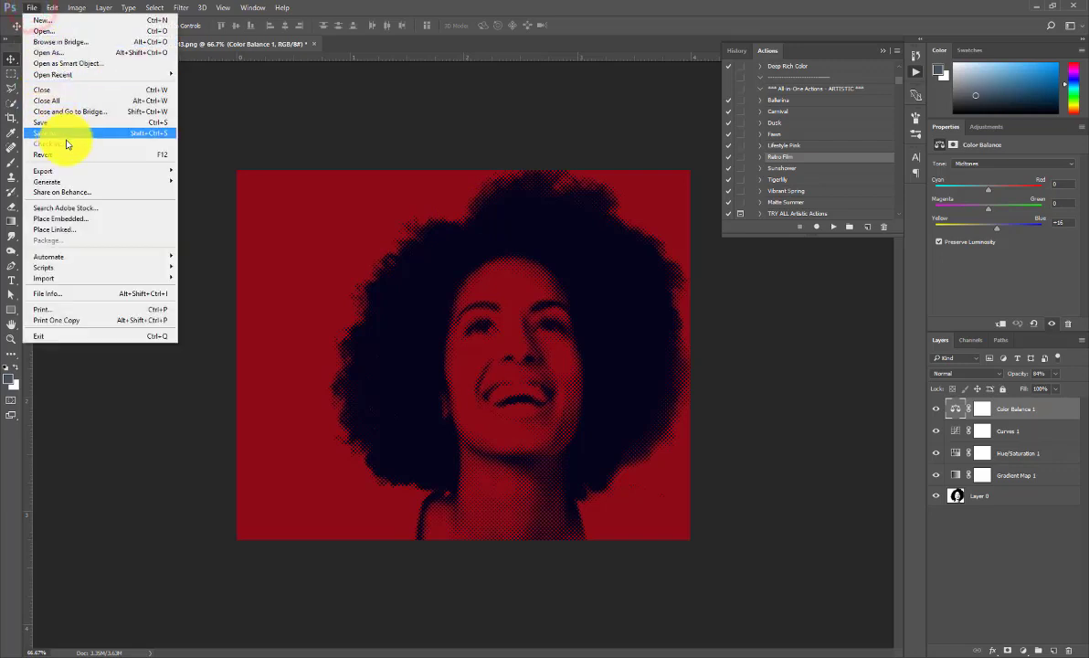
click(78, 134)
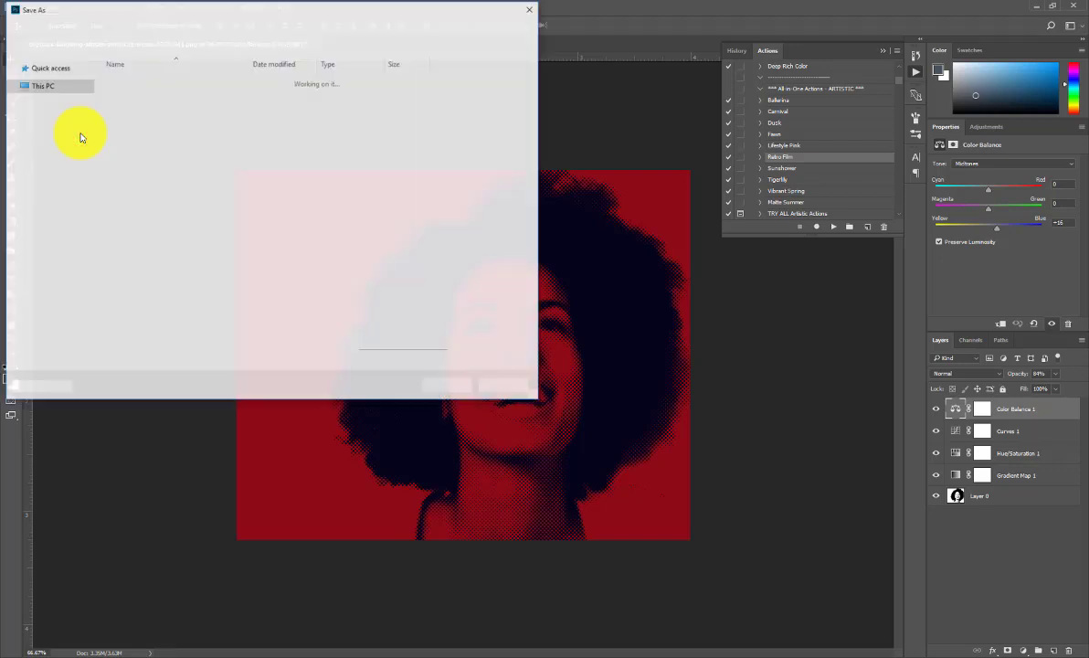
click(42, 113)
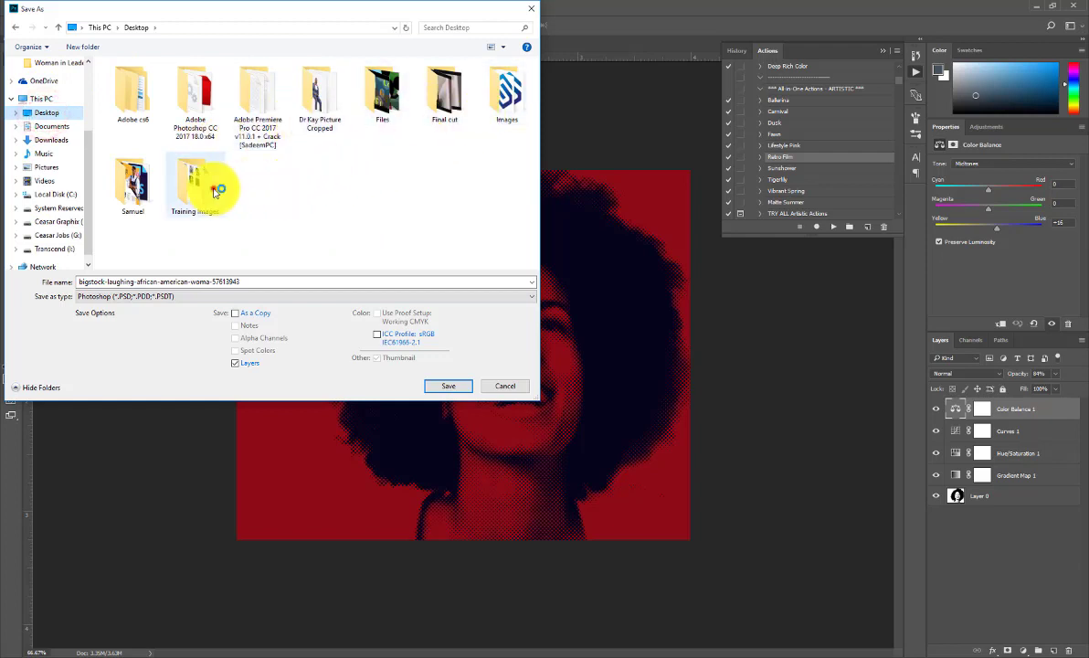
double_click(216, 191)
double_click(209, 93)
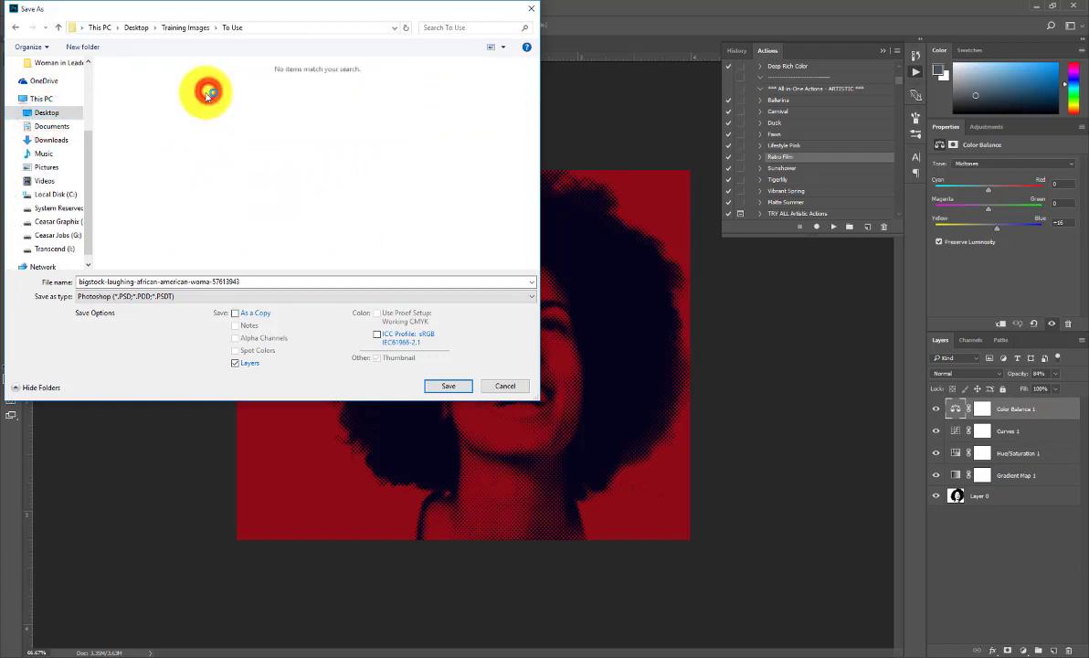
click(295, 297)
click(177, 382)
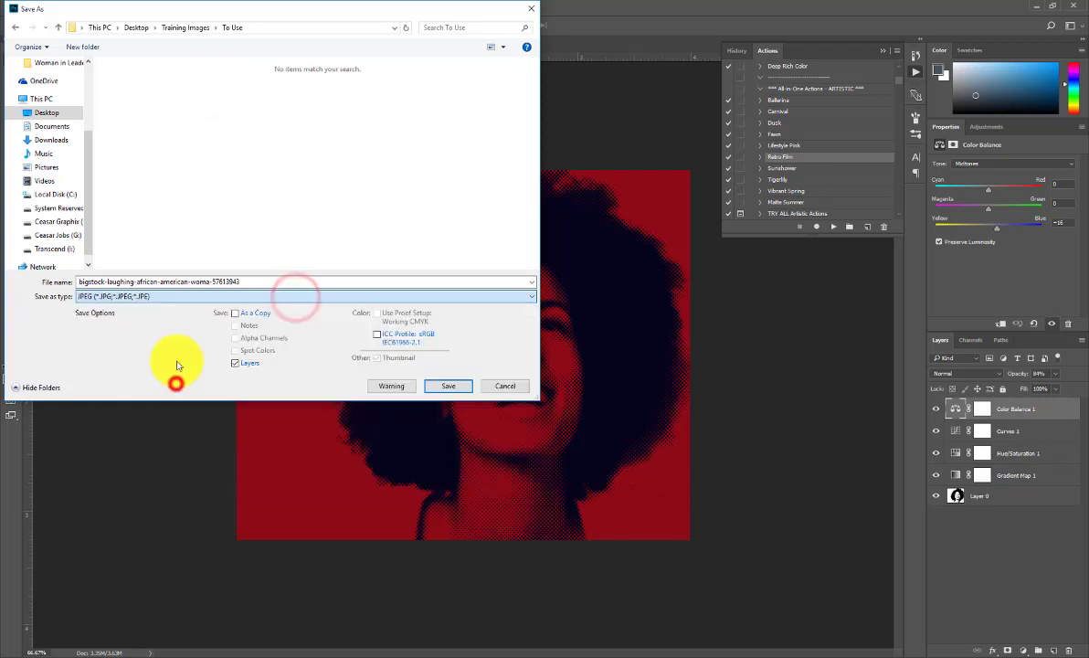
double_click(135, 91)
click(568, 338)
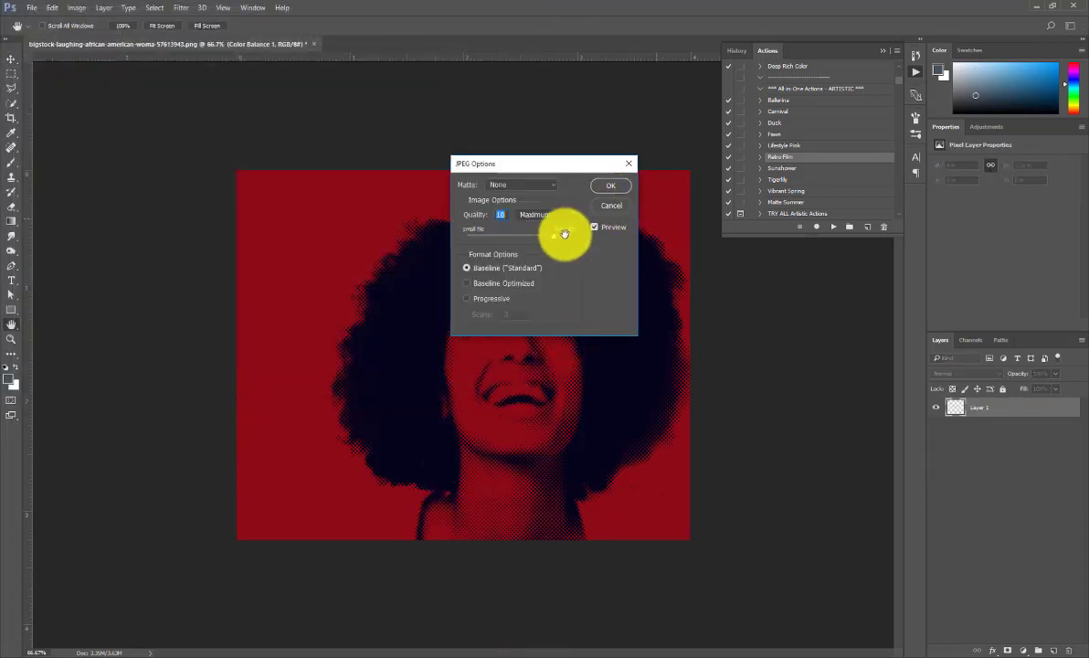
click(610, 186)
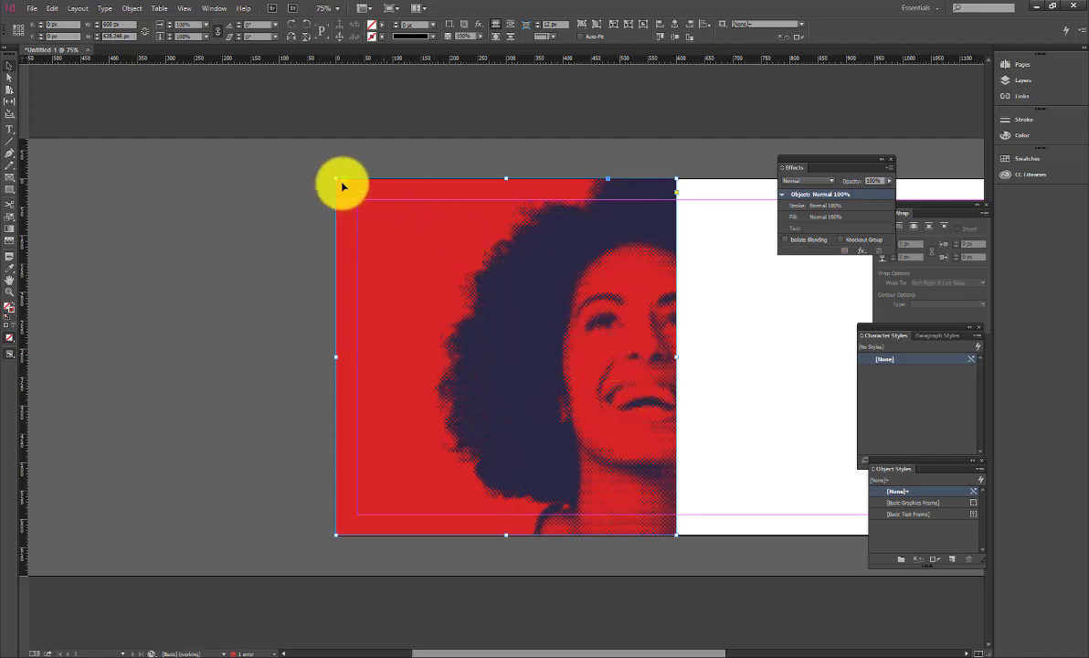
Update the modified portrait link to show the darker halftone, then pan to the page's right half.
click(340, 179)
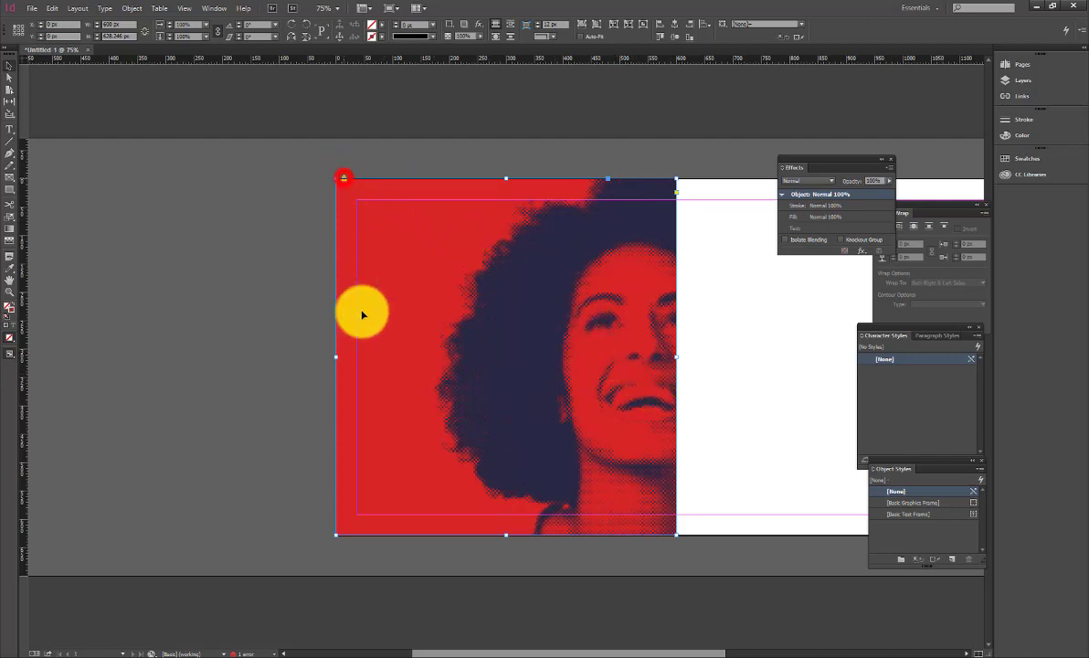
click(191, 409)
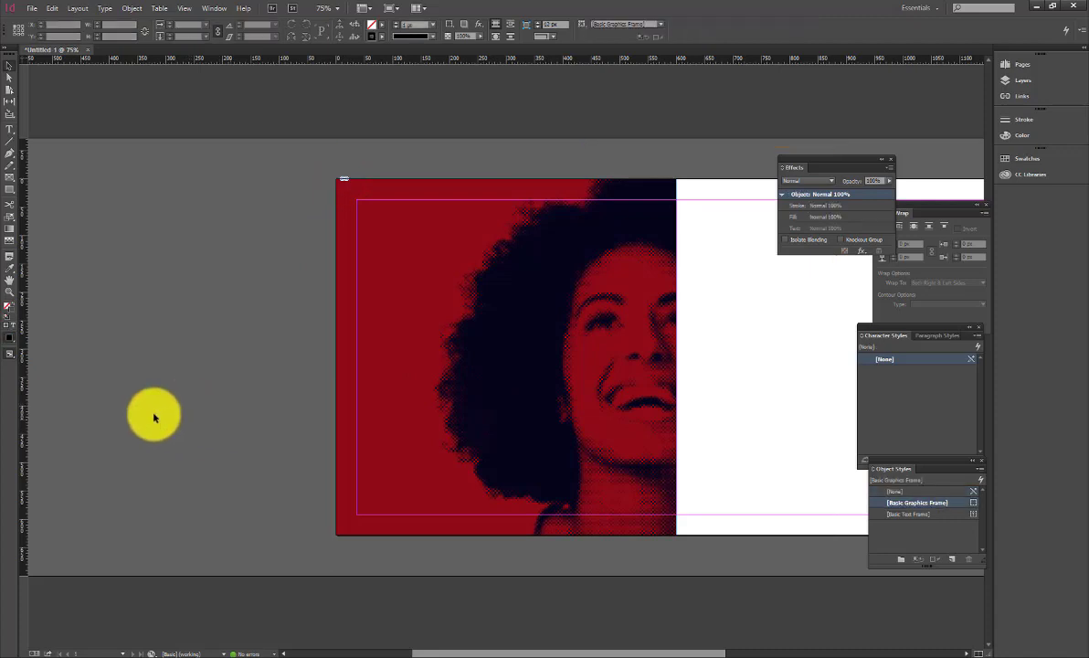
drag(687, 313, 516, 322)
click(663, 319)
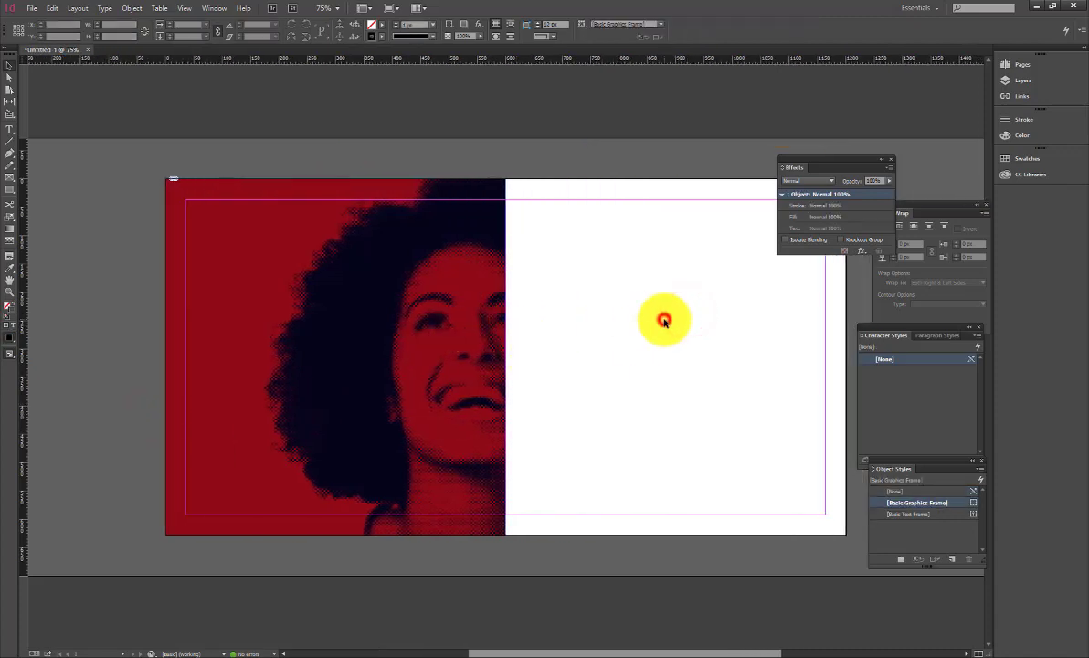
click(603, 194)
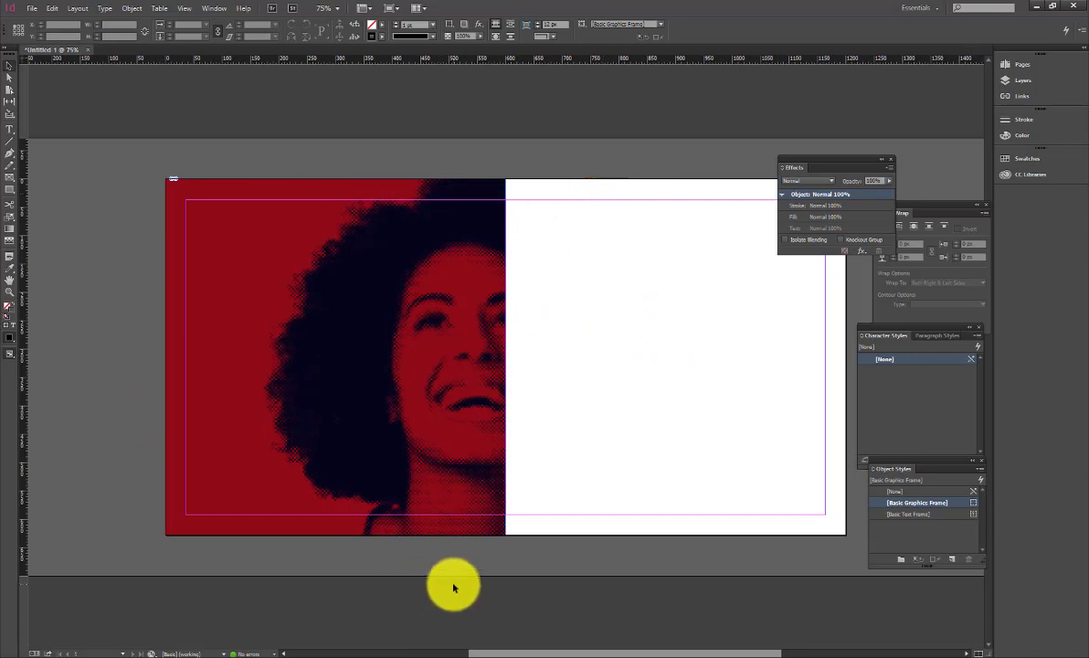
click(571, 450)
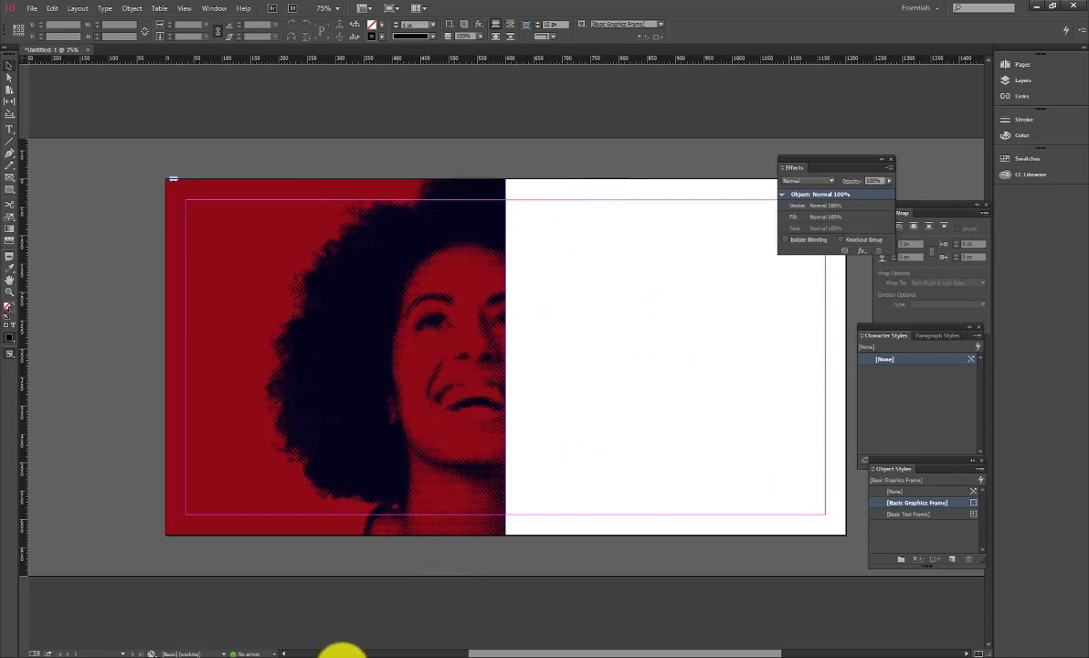
Drag Untitled-1 from File Explorer's To Use folder over to InDesign.
mouse_move(347, 653)
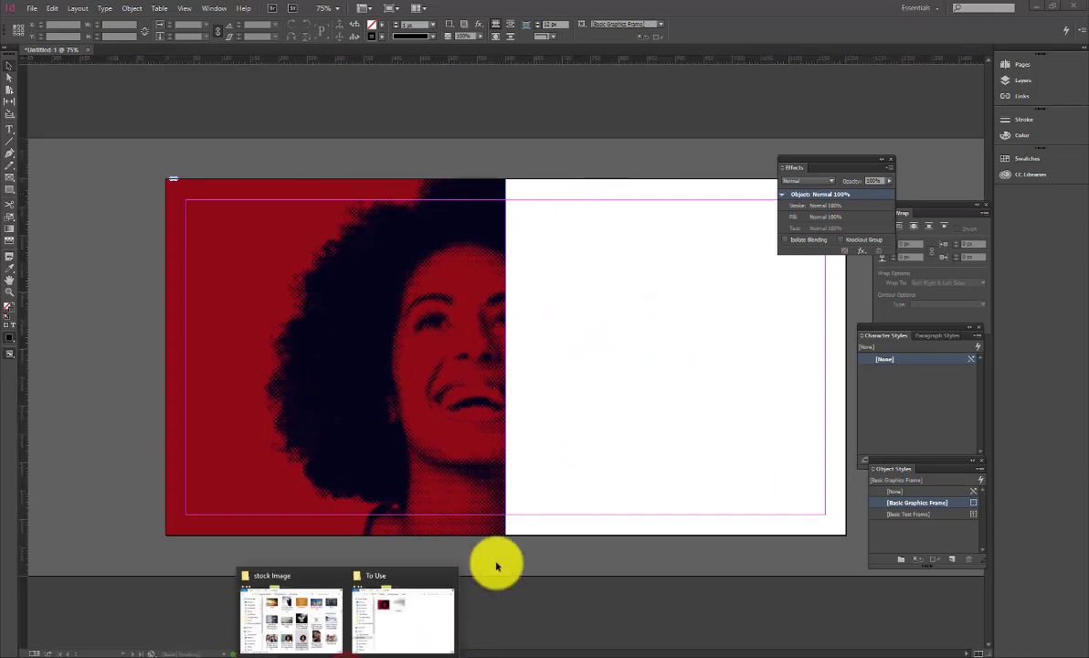
click(413, 608)
click(567, 291)
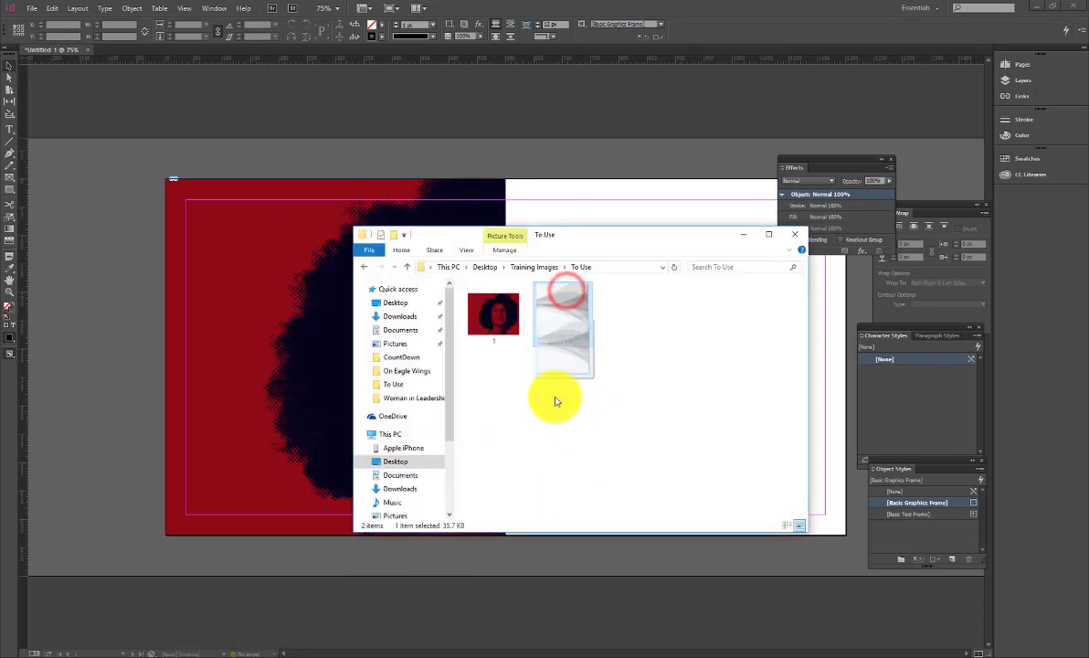
drag(566, 322, 92, 574)
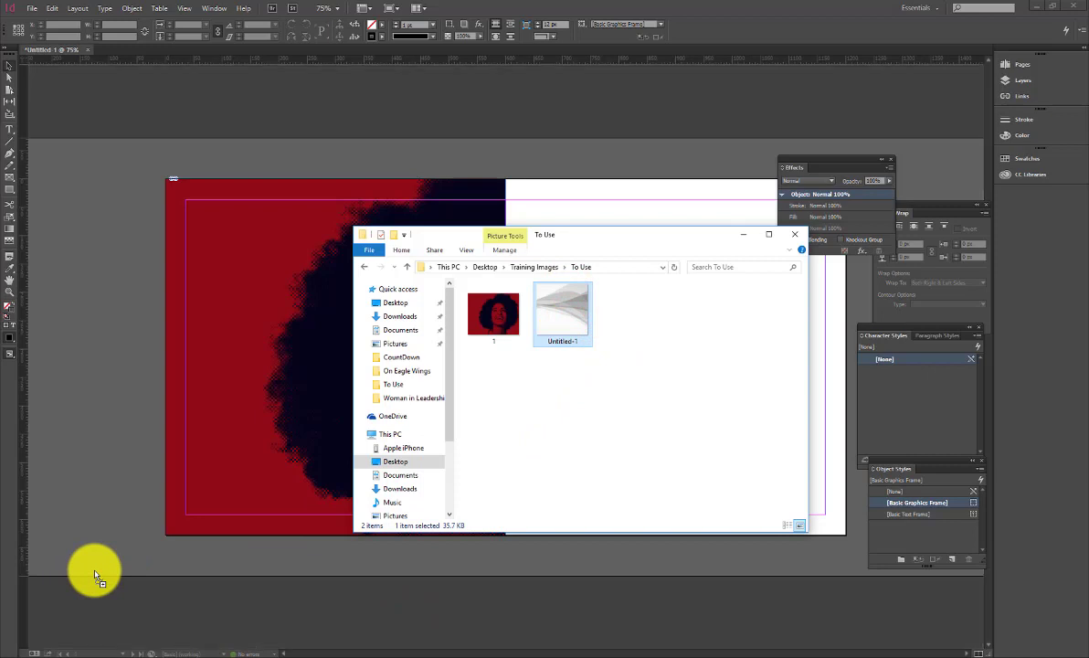
Place the grey wave image Untitled-1 across the banner's right half.
click(728, 7)
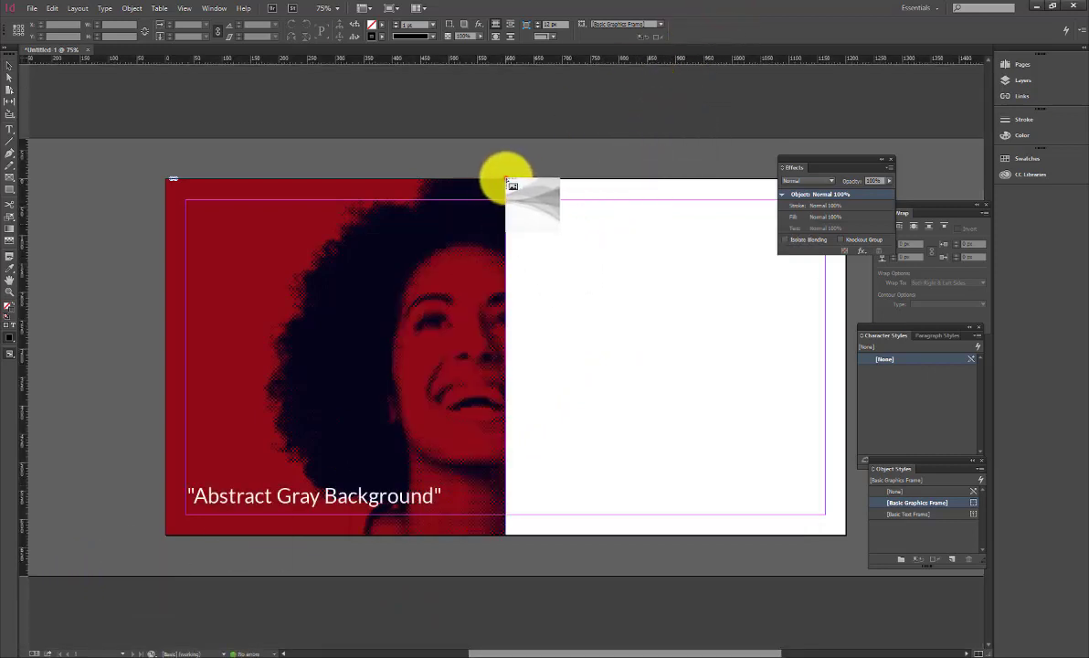
drag(506, 179, 846, 504)
drag(745, 425, 618, 427)
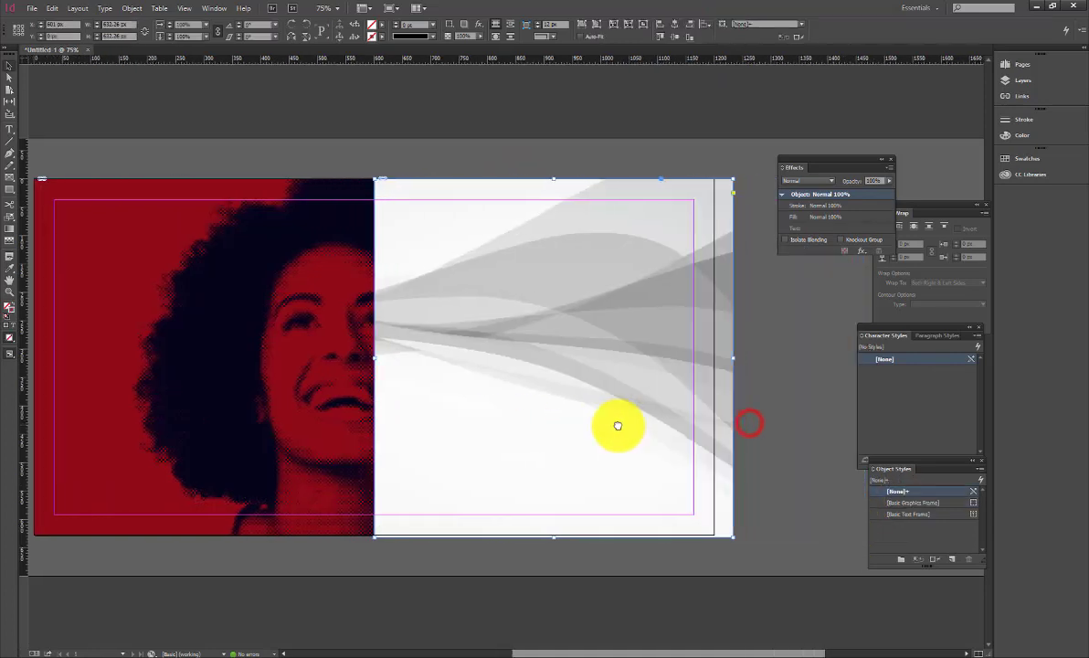
Add a horizontal guide about 356 px down the page.
click(765, 294)
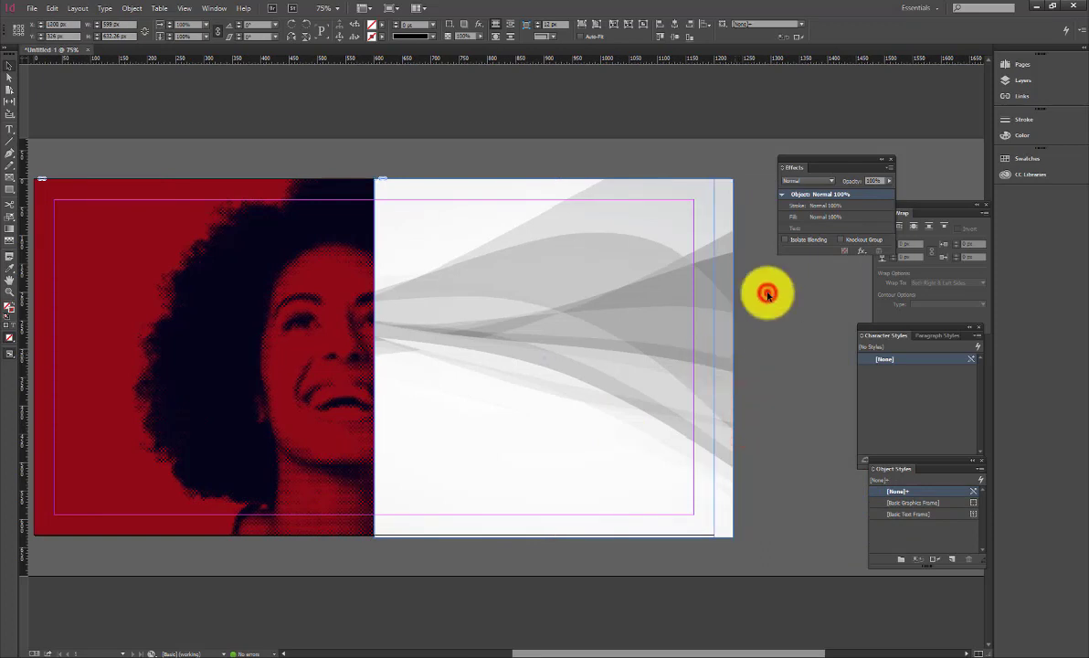
drag(196, 394, 400, 373)
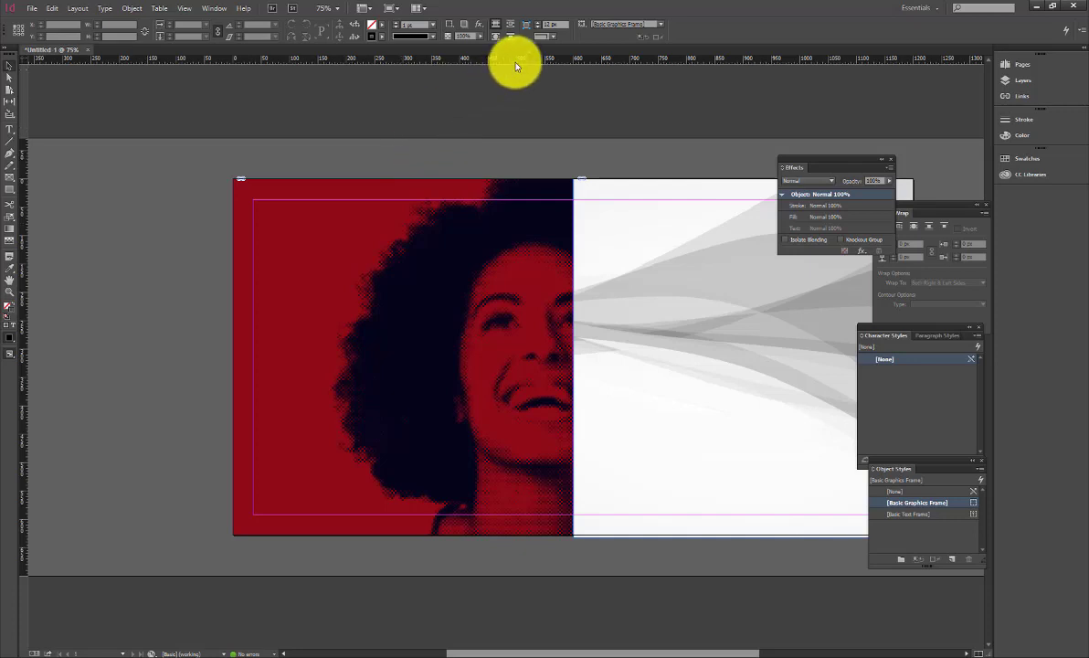
drag(529, 56, 551, 381)
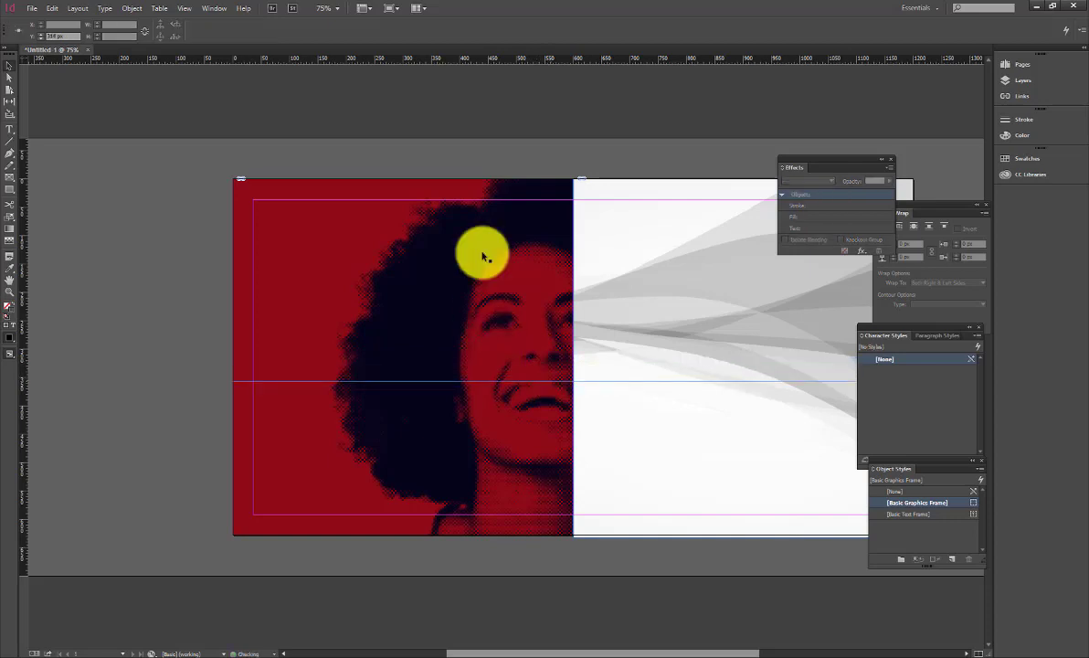
Drop a second horizontal guide and add a top-left text frame reading WOMEN IN LEADERSHIP.
drag(564, 55, 559, 403)
key(t)
mouse_move(253, 199)
mouse_down()
mouse_move(462, 297)
mouse_move(448, 273)
mouse_up()
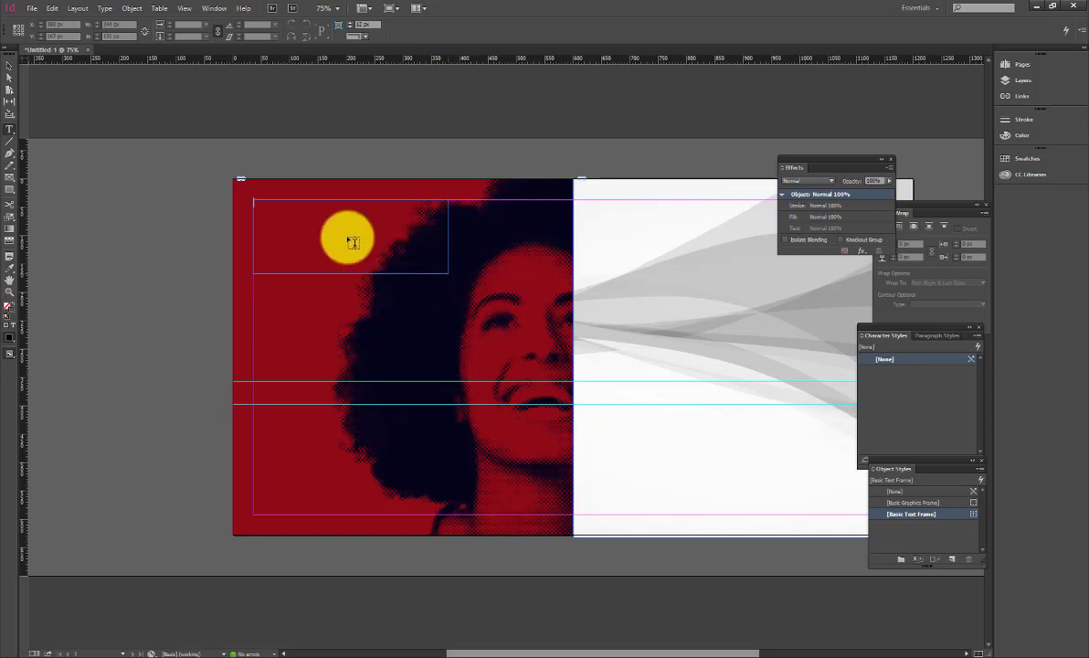
click(274, 227)
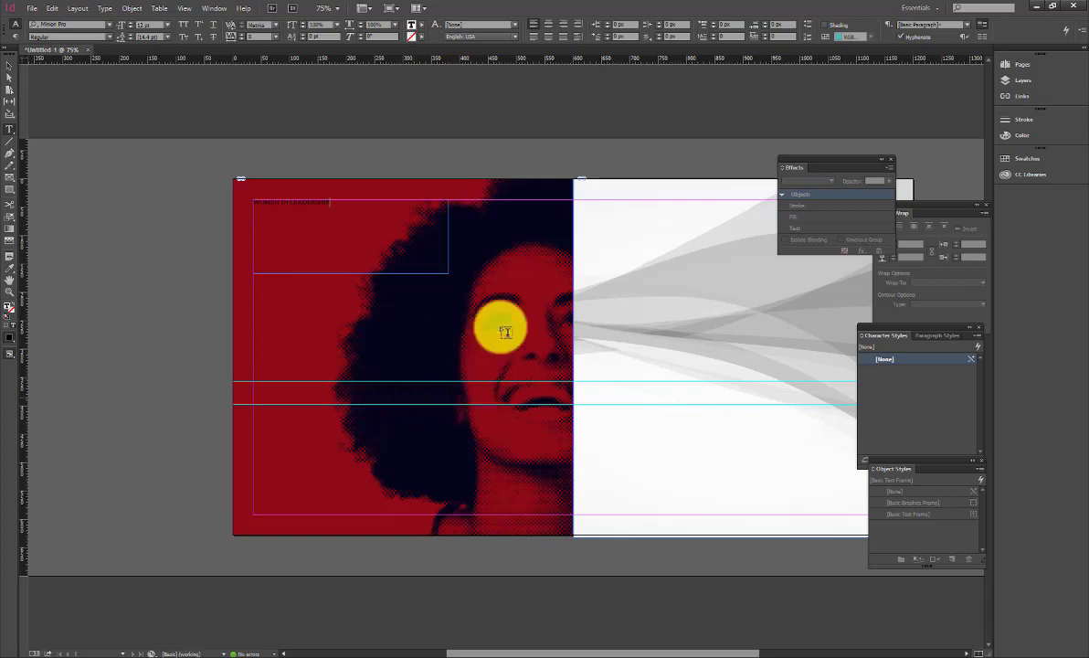
click(291, 203)
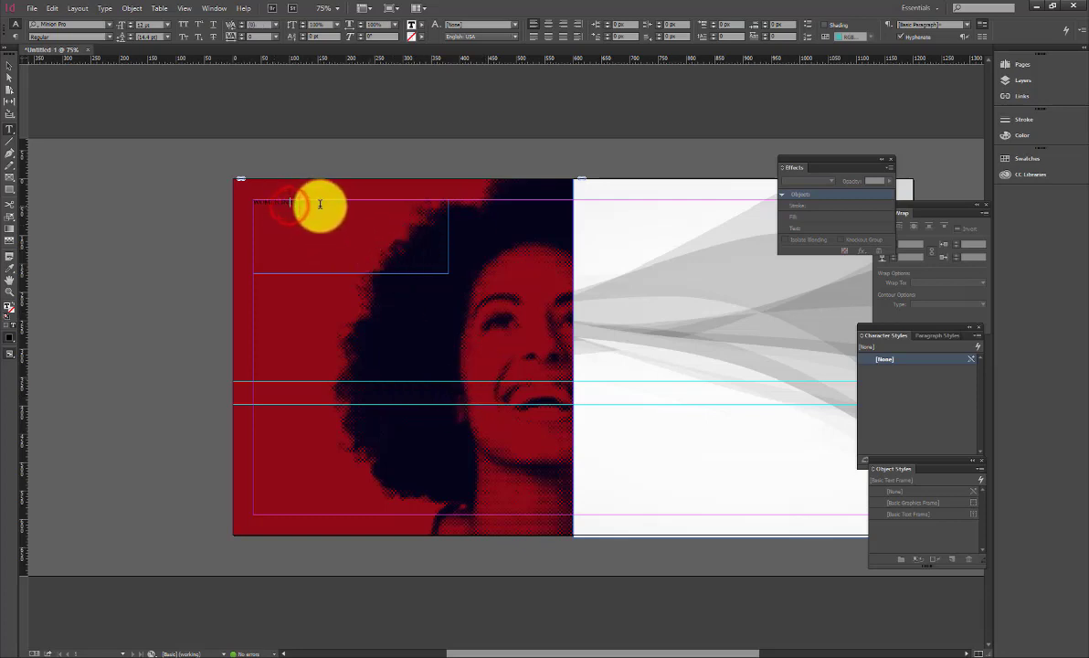
drag(307, 213, 203, 165)
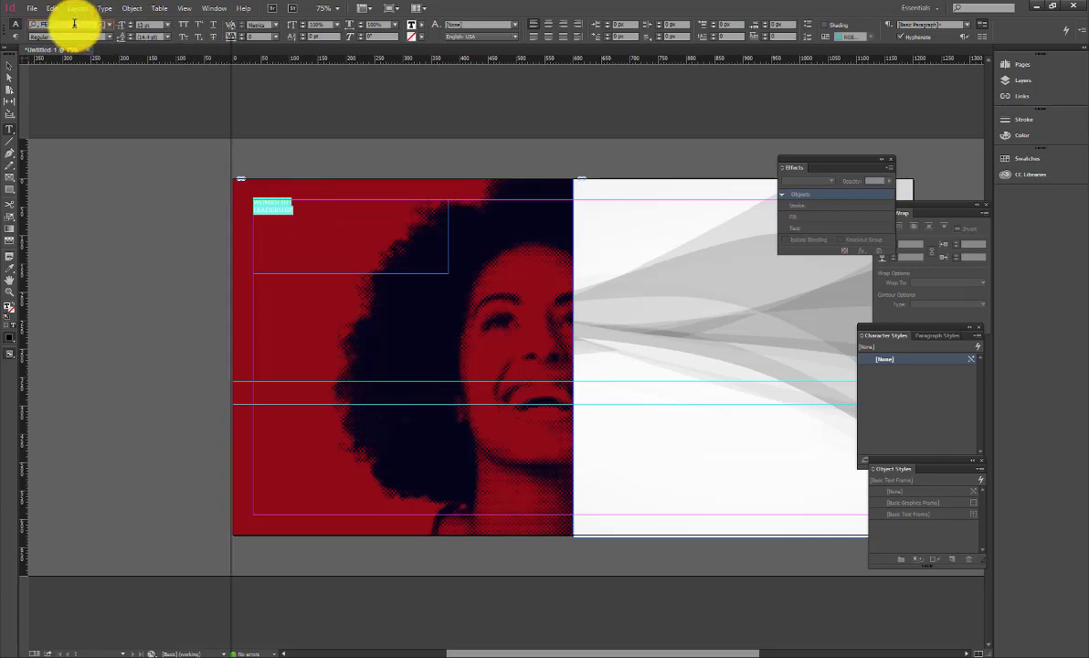
Set the logo text in Fedra Sans Alt Std with a white [Paper] fill.
text(Fedra)
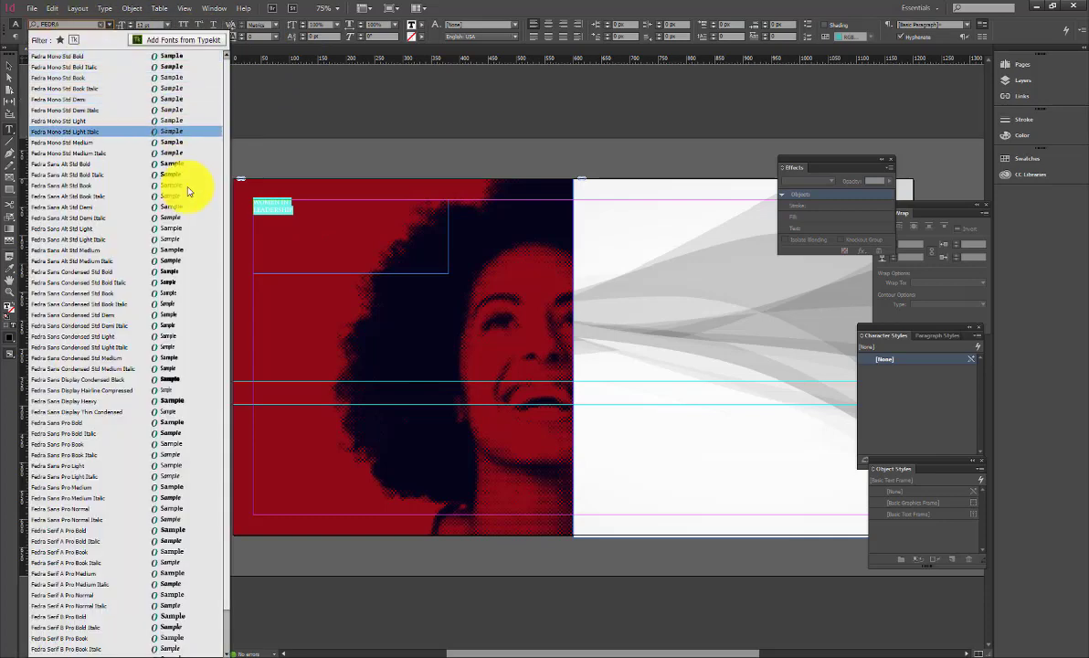
click(188, 250)
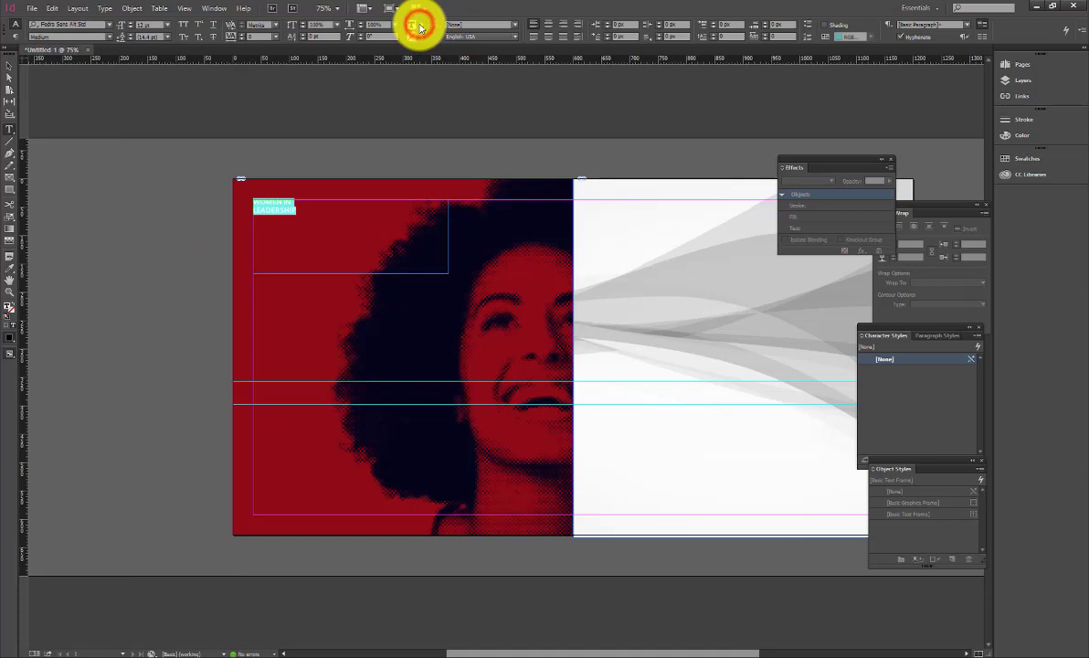
click(420, 28)
click(420, 28)
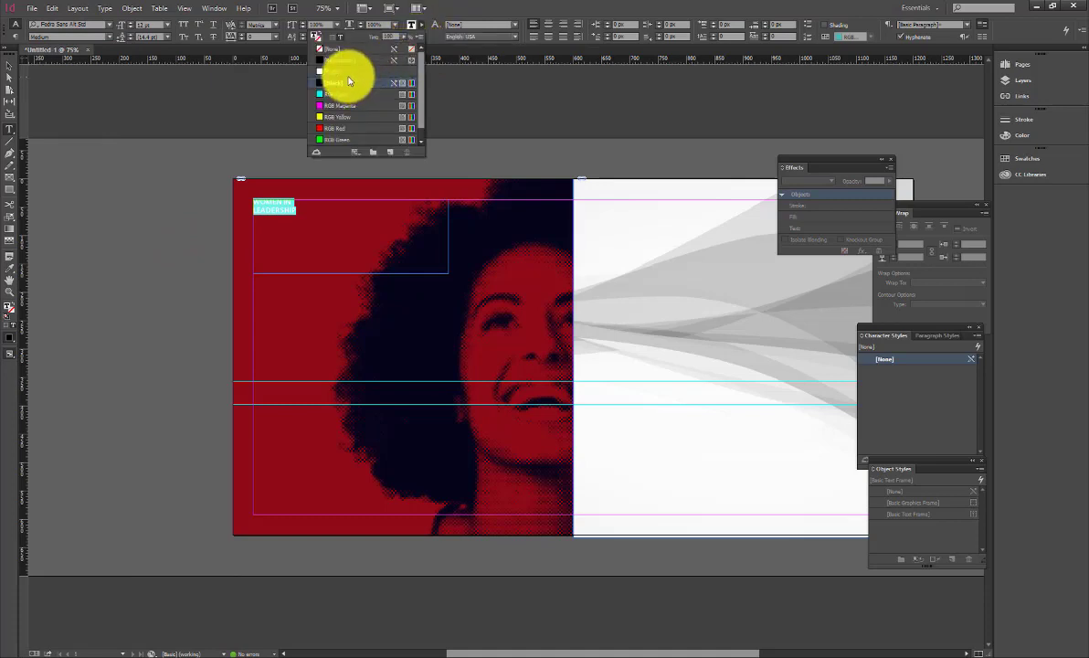
click(345, 73)
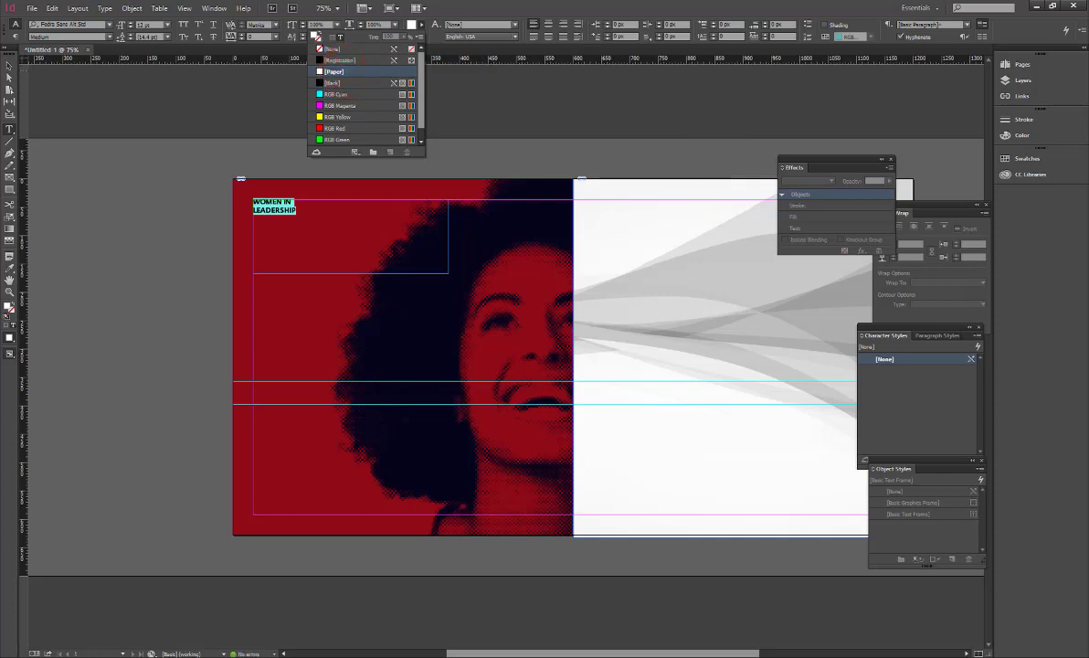
key(Escape)
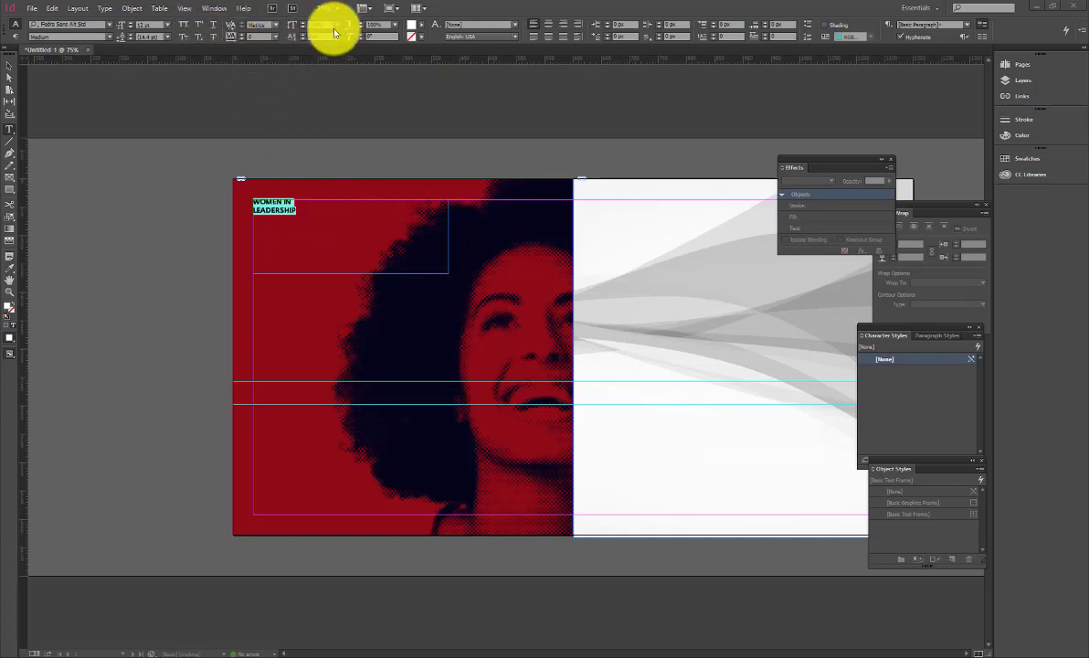
Enlarge the text to about 18 pt, break it after WOMEN, then reduce it to 14 pt.
click(166, 25)
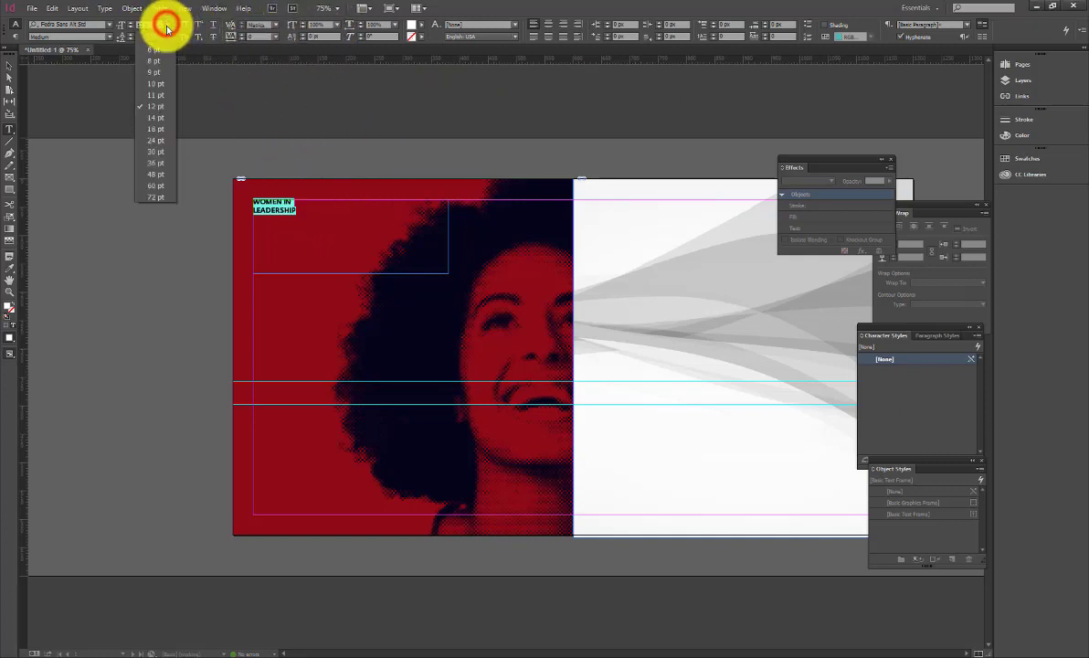
click(160, 131)
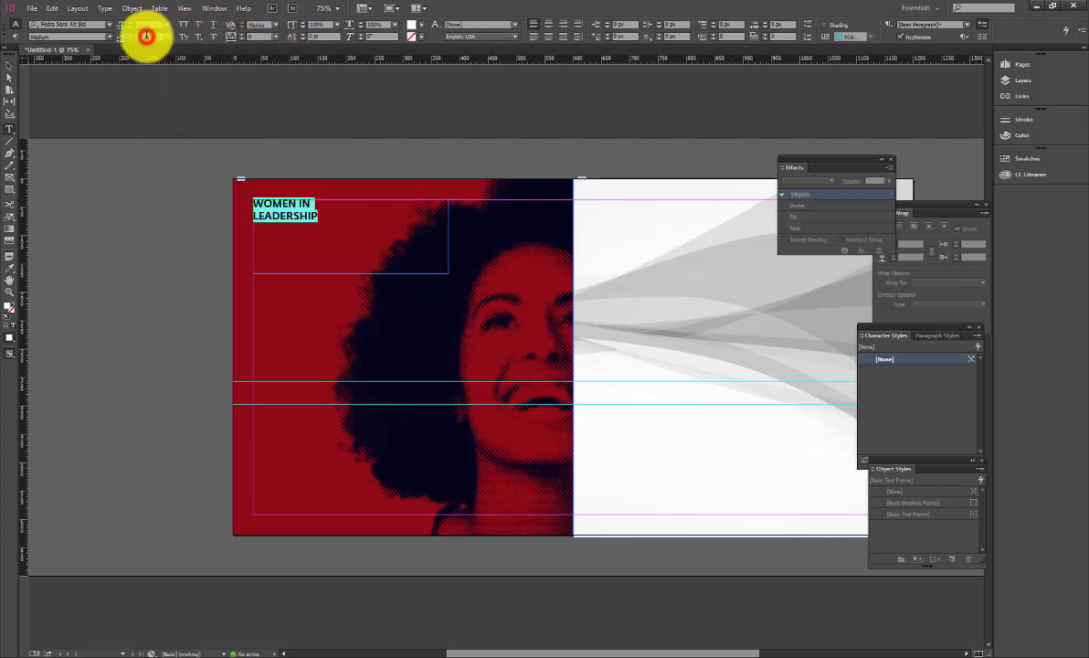
click(146, 37)
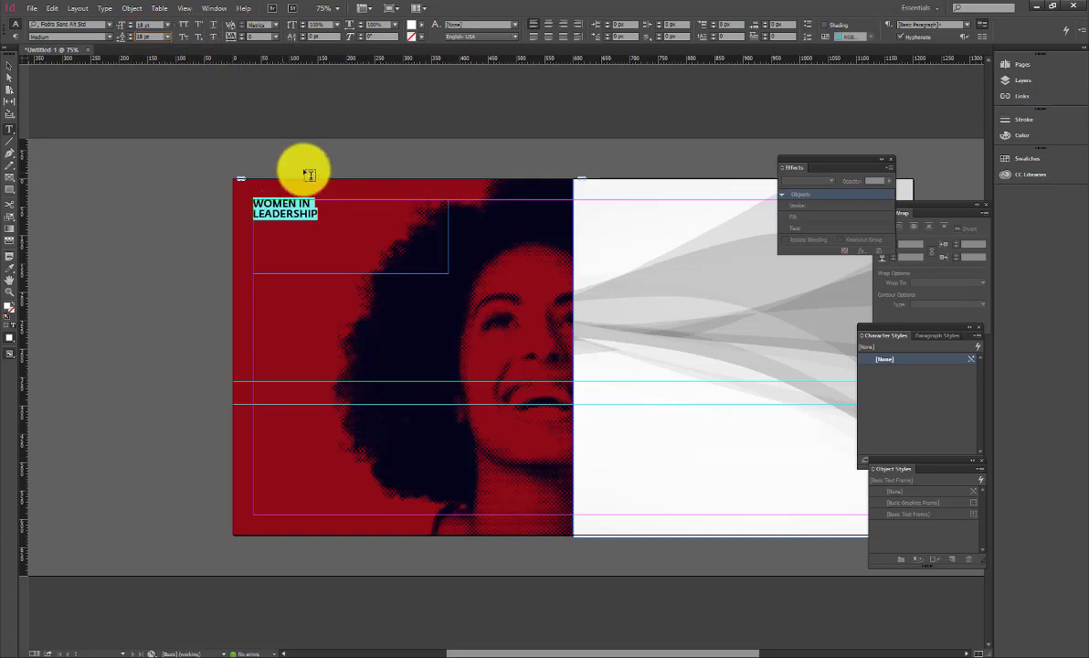
click(292, 206)
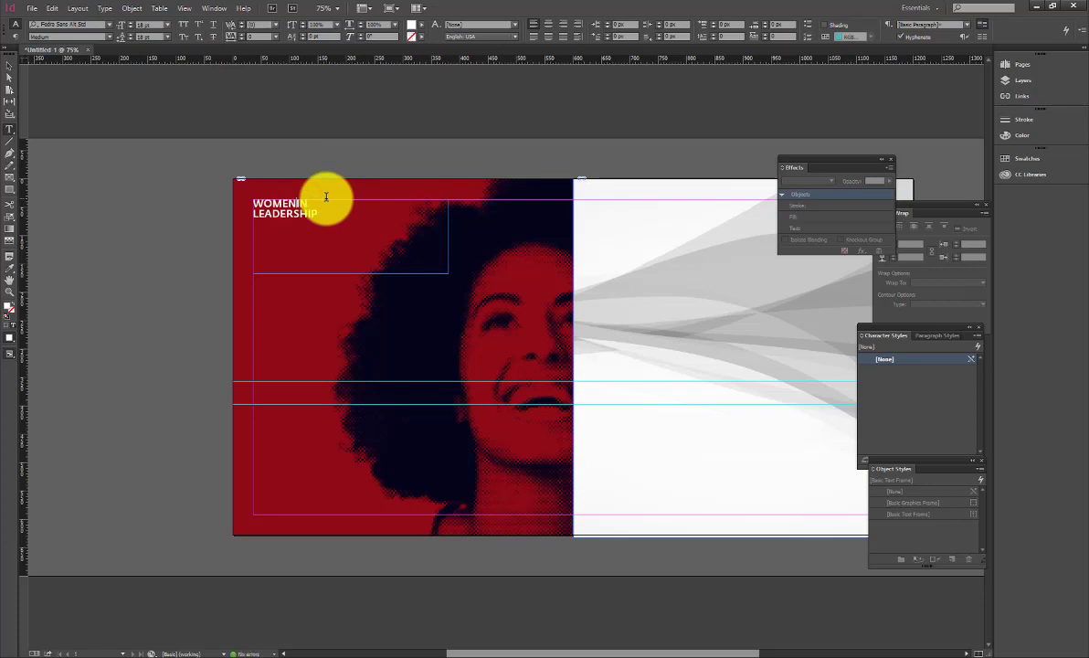
key(Return)
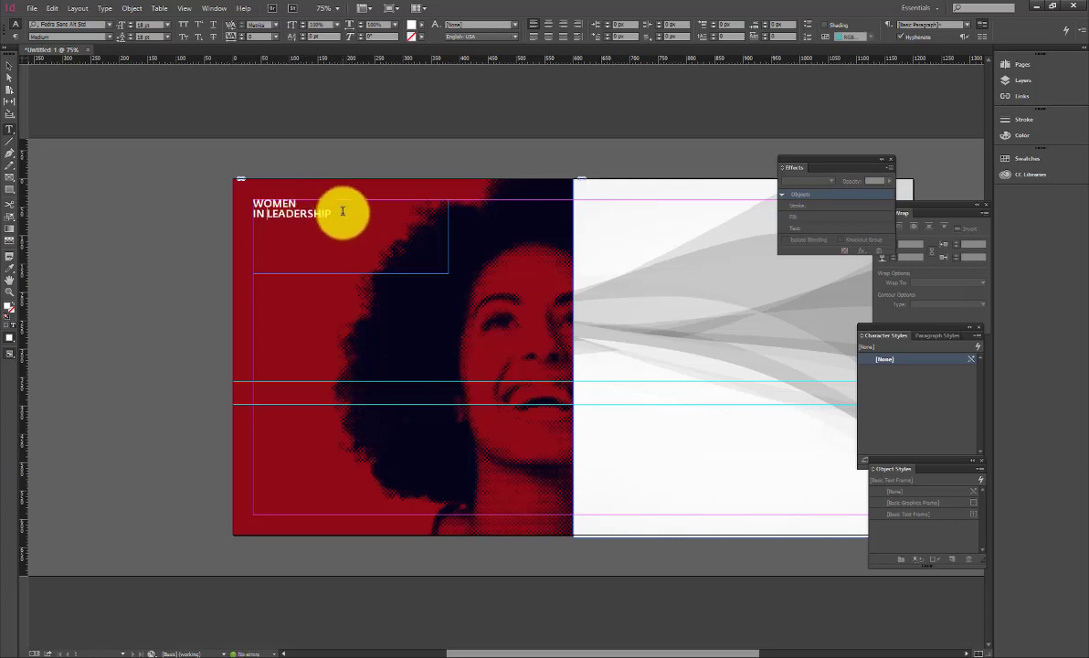
drag(343, 213, 239, 204)
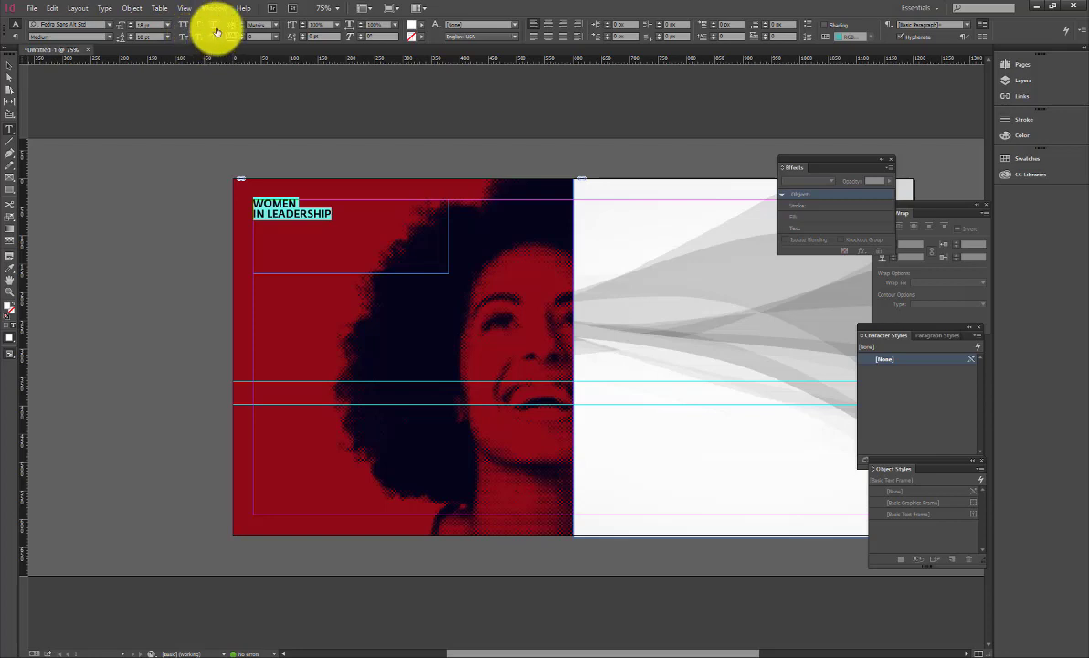
click(167, 24)
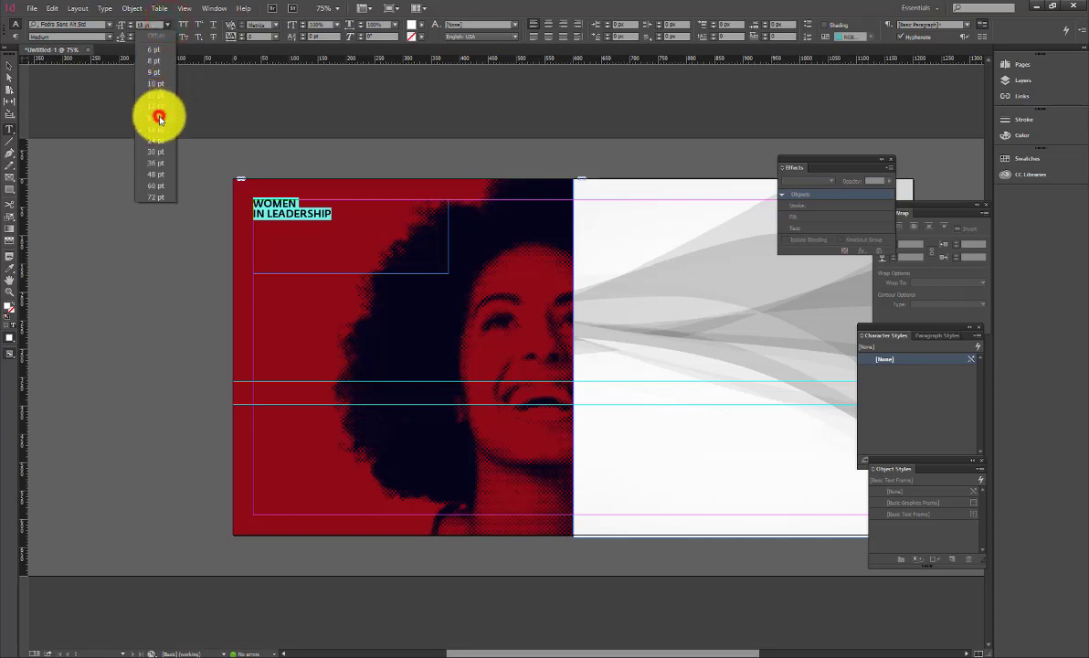
click(159, 117)
Select all the logo text and adjust its line spacing.
click(9, 66)
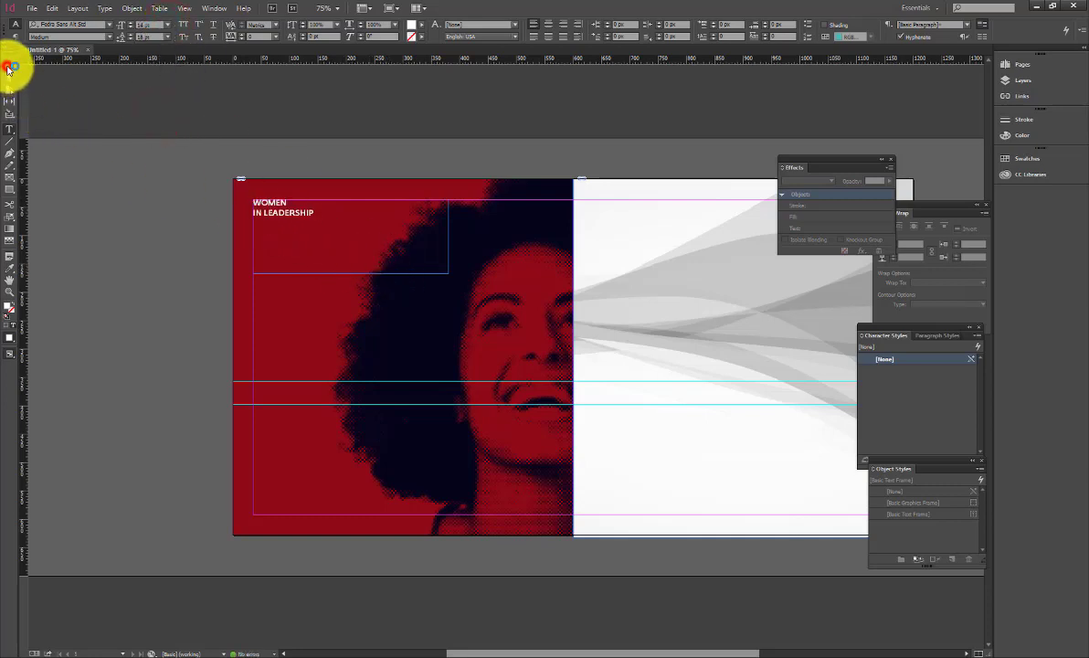
click(326, 218)
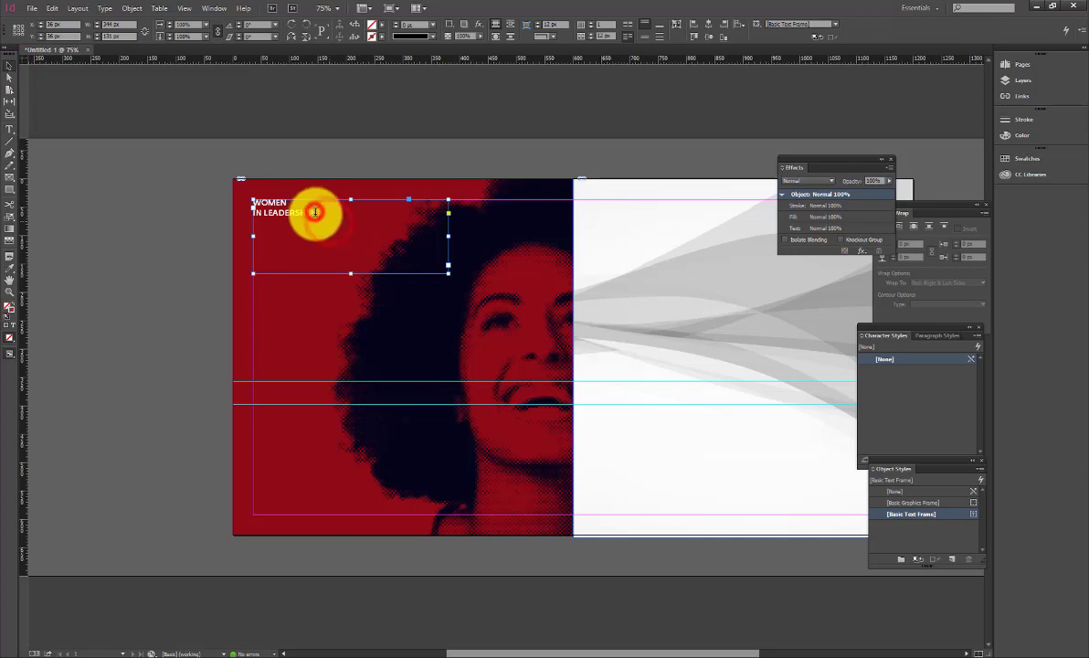
double_click(311, 205)
drag(325, 213, 265, 193)
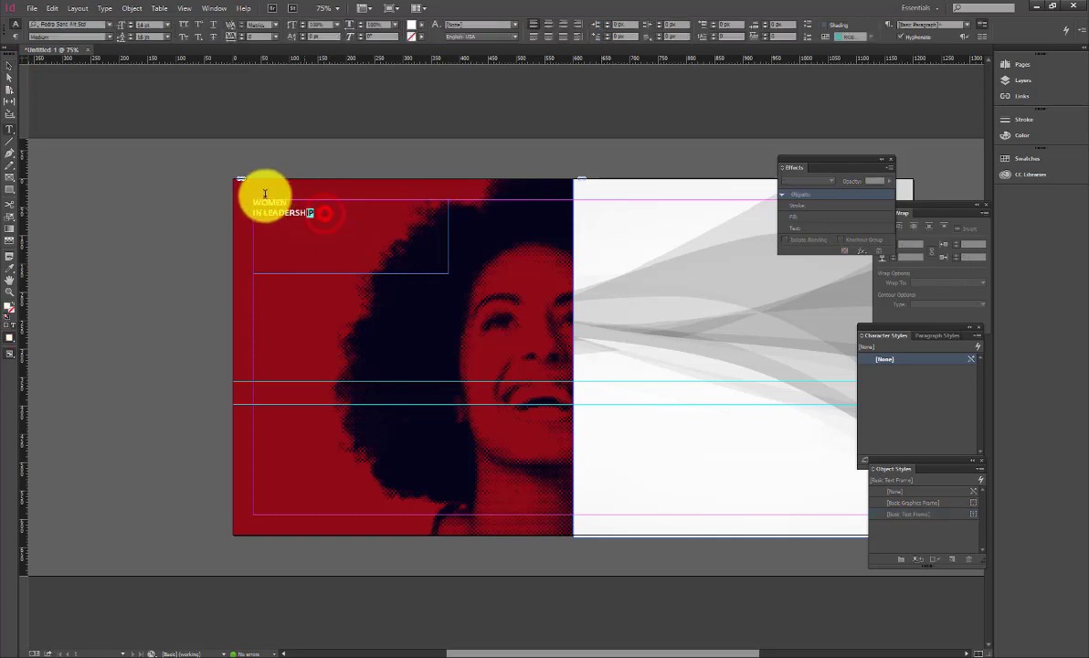
click(154, 35)
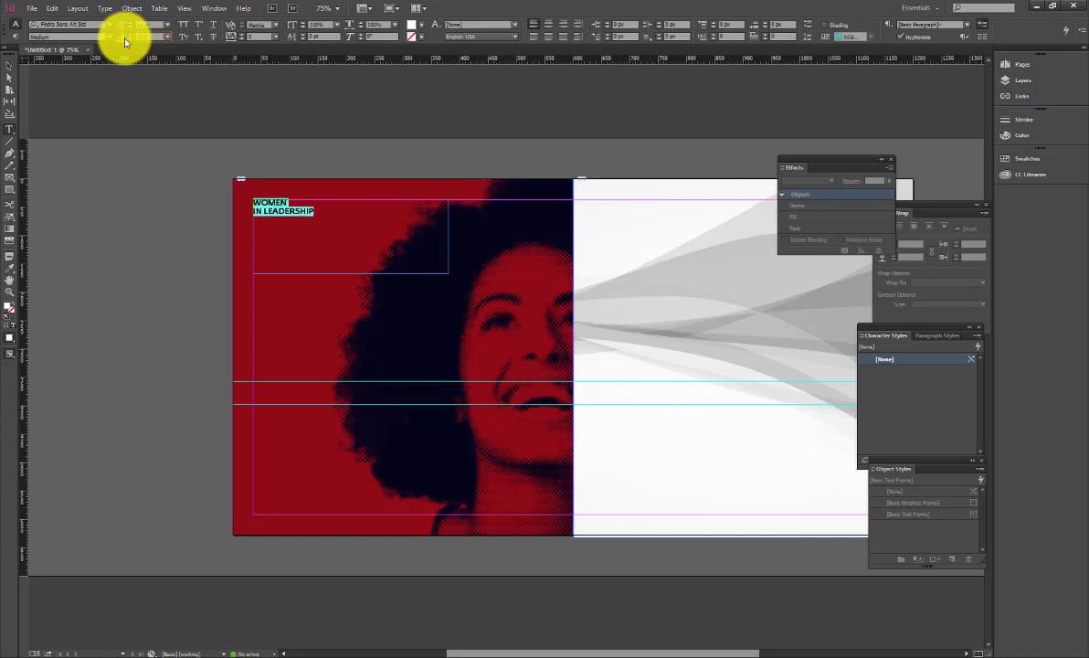
click(58, 45)
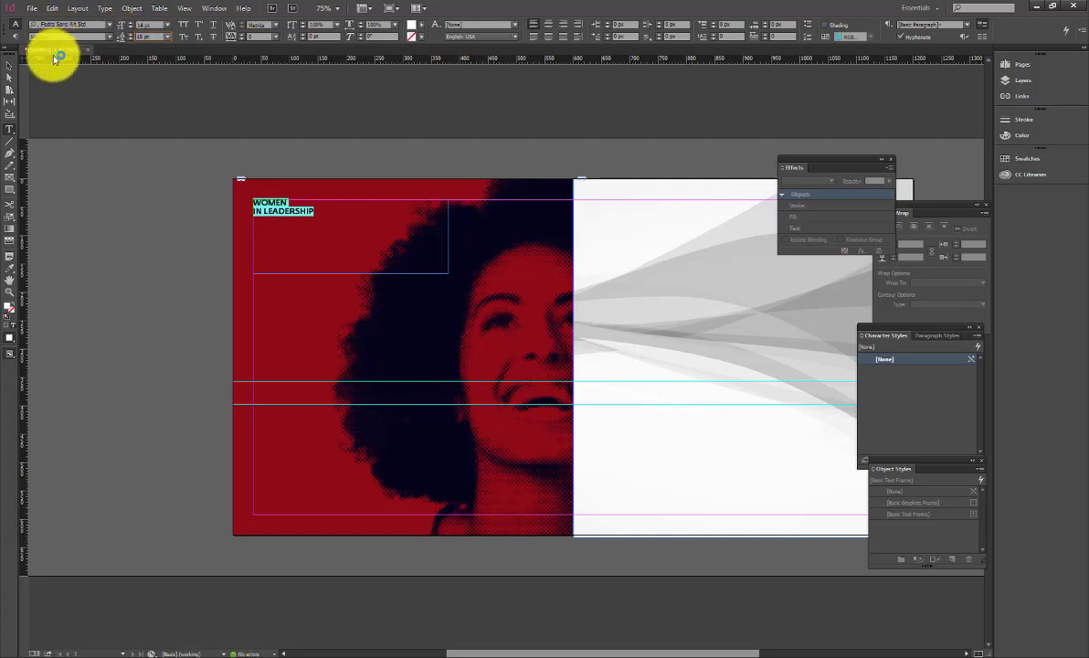
Fit the text frame snugly to its two lines and zoom in on the logo.
click(14, 70)
click(393, 245)
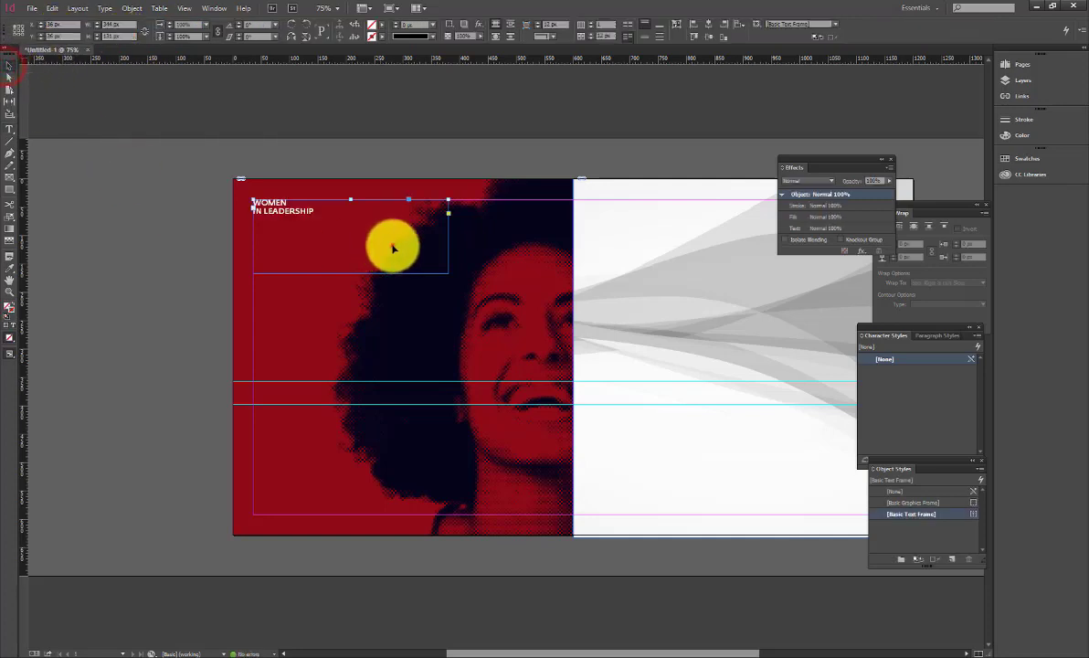
double_click(447, 272)
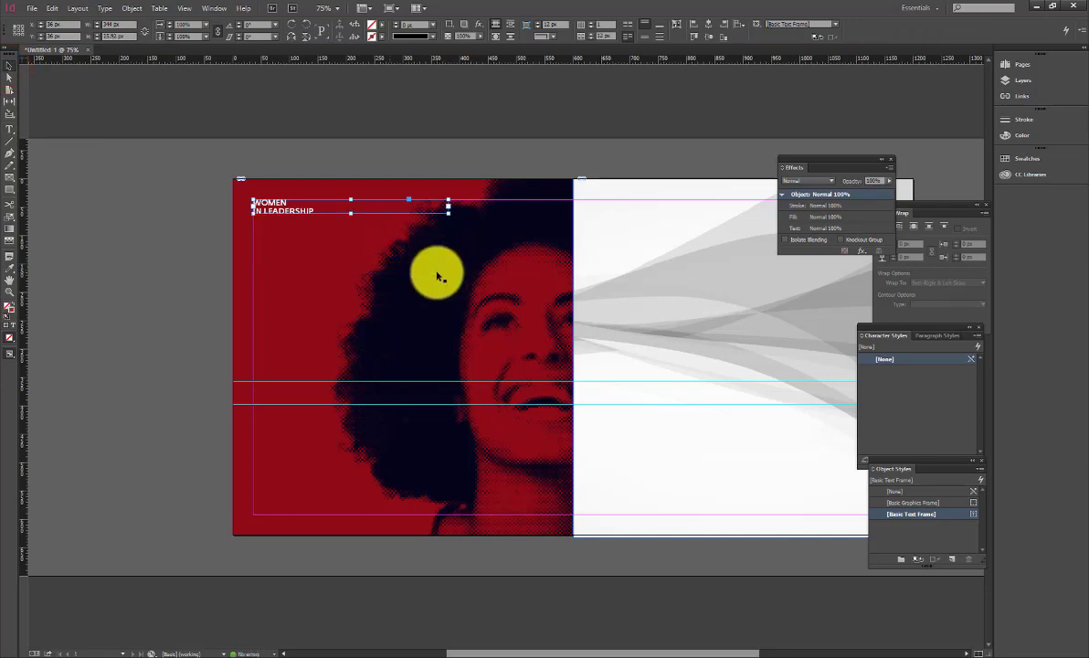
drag(192, 150, 326, 261)
drag(591, 398, 497, 353)
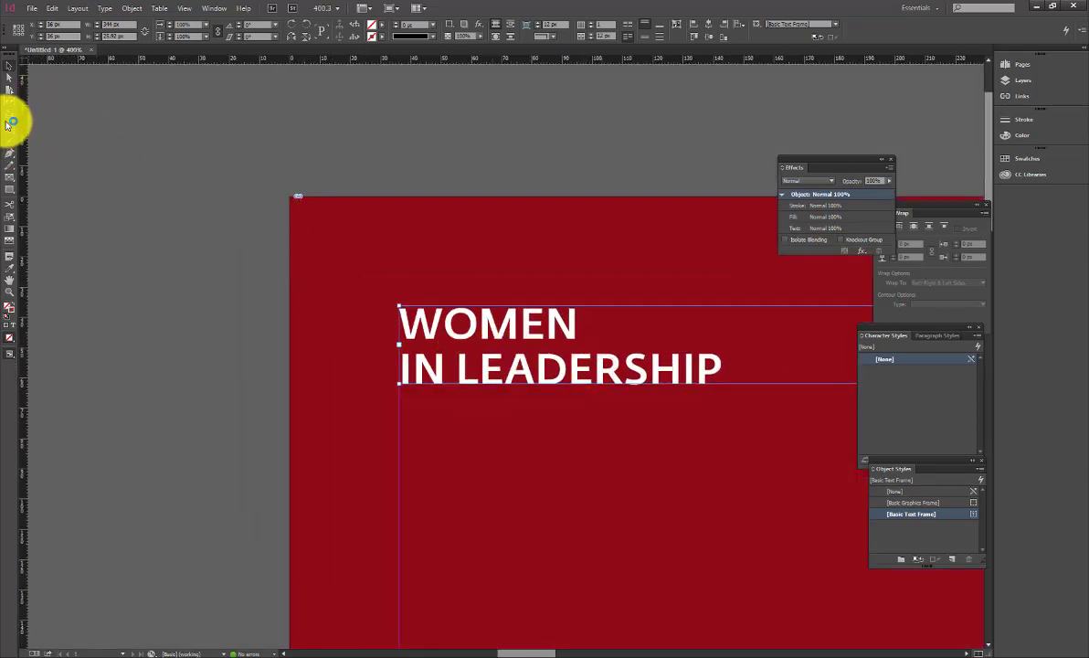
Draw a small square frame beside WOMEN and delete one corner to make a triangle.
click(11, 178)
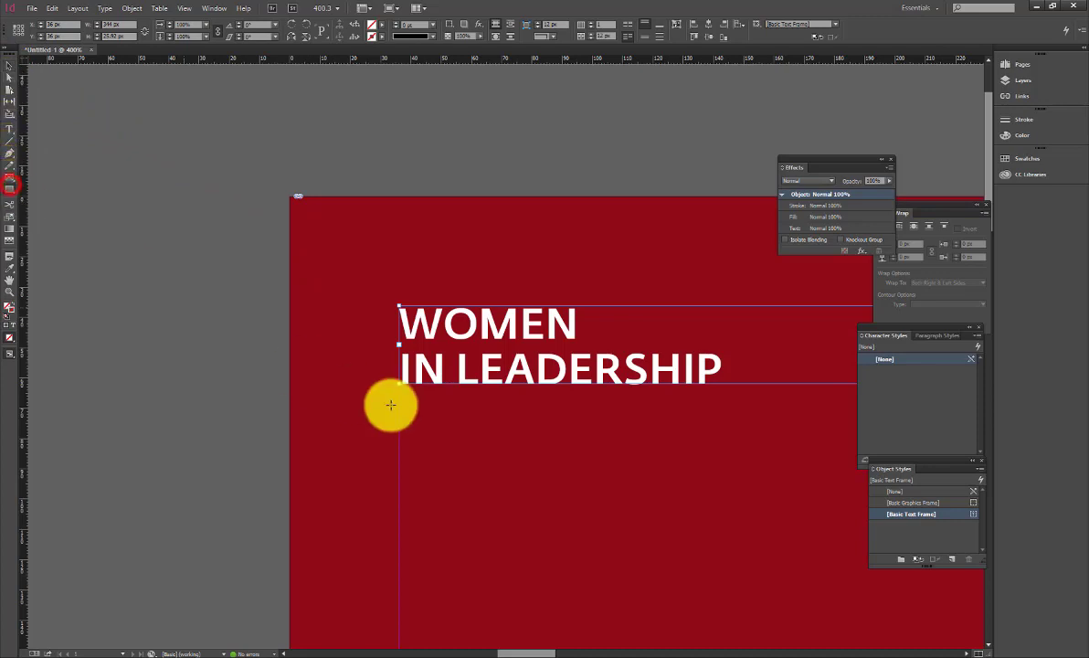
drag(387, 285, 447, 348)
click(9, 66)
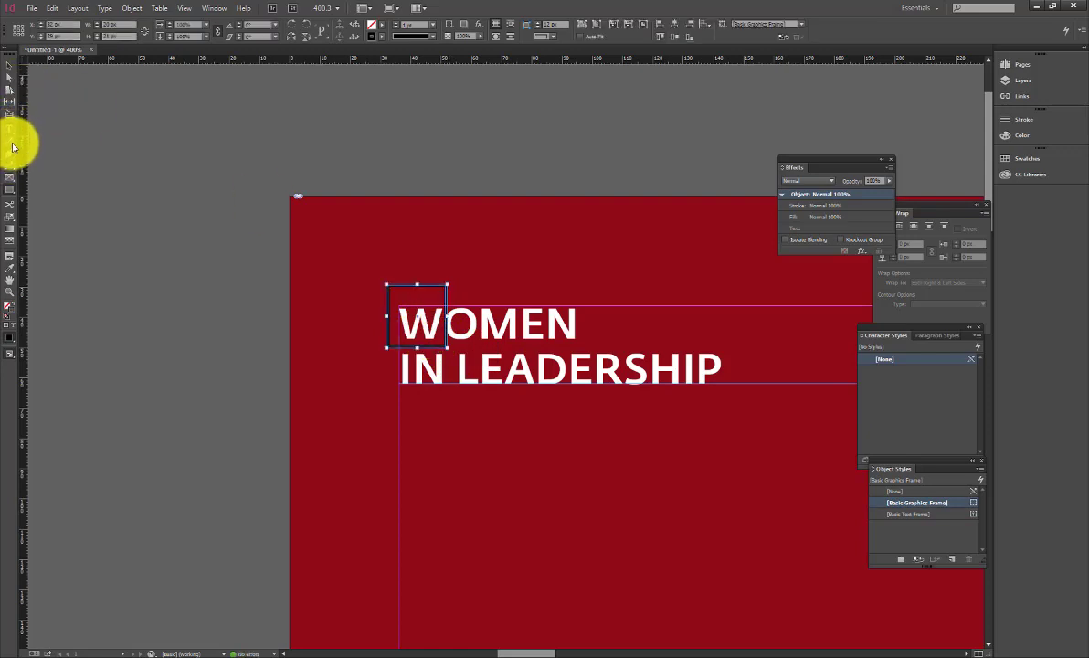
click(10, 79)
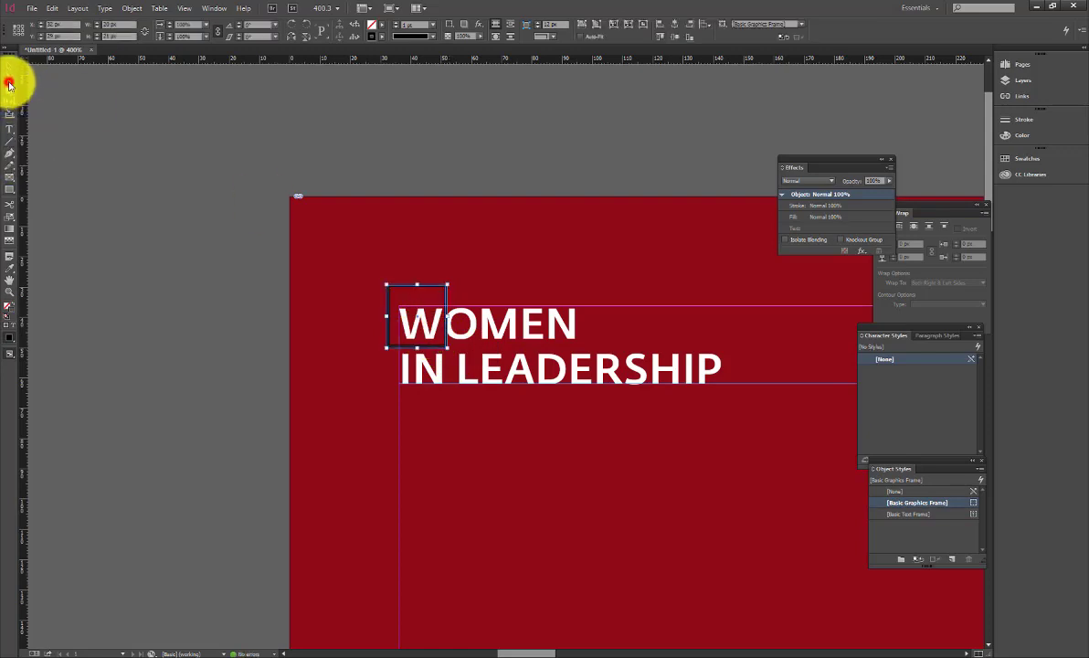
double_click(446, 348)
key(ctrl+z)
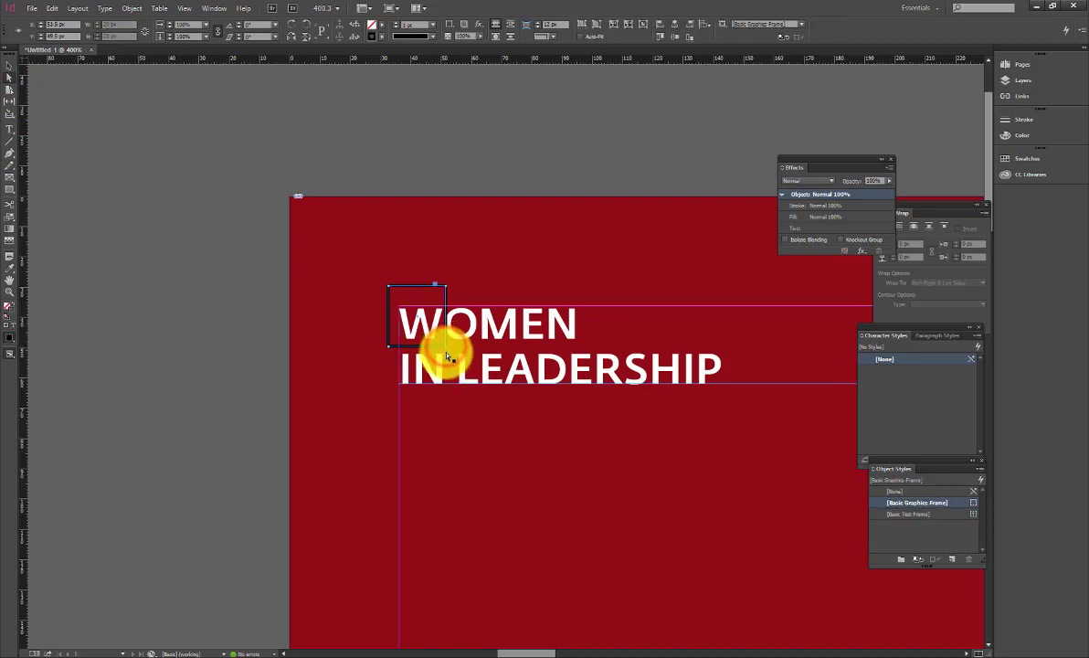
drag(447, 350, 416, 317)
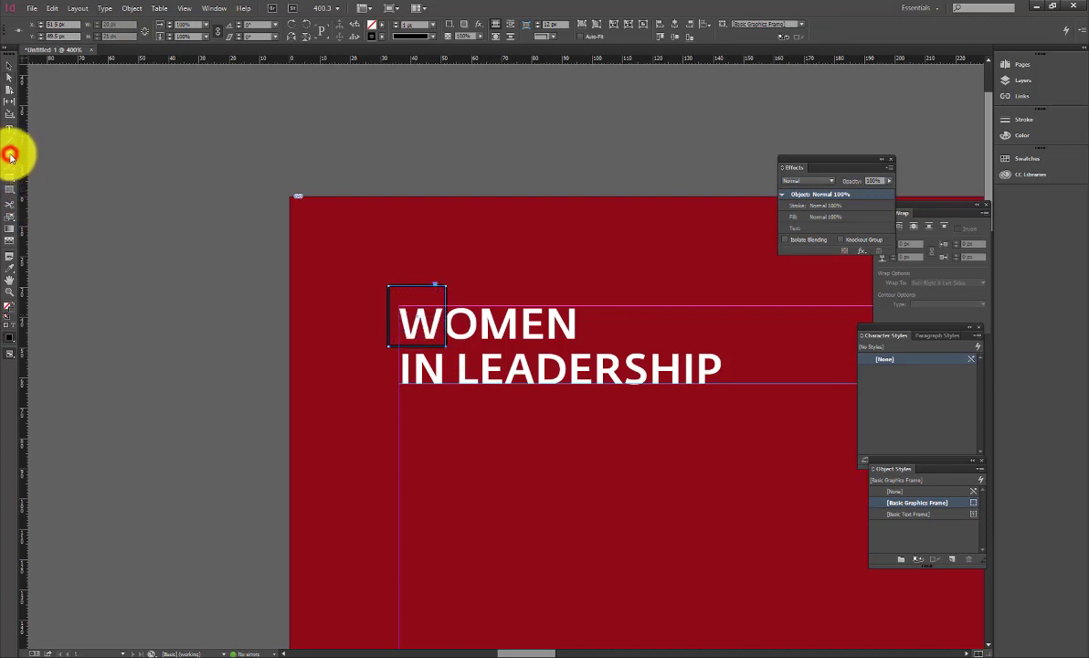
drag(10, 157, 55, 182)
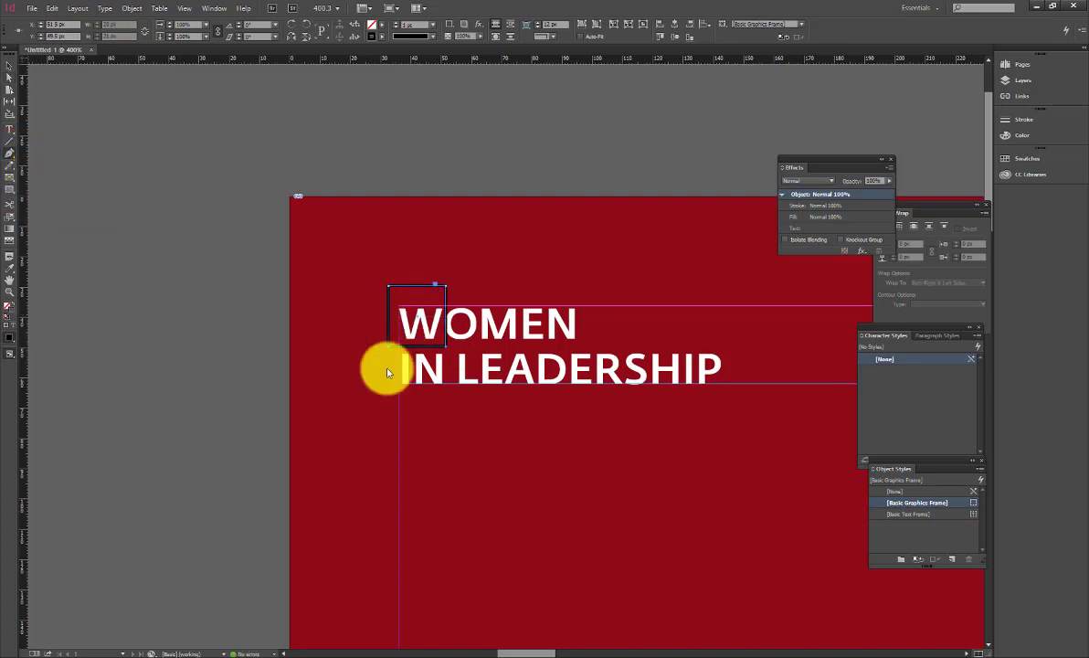
click(445, 350)
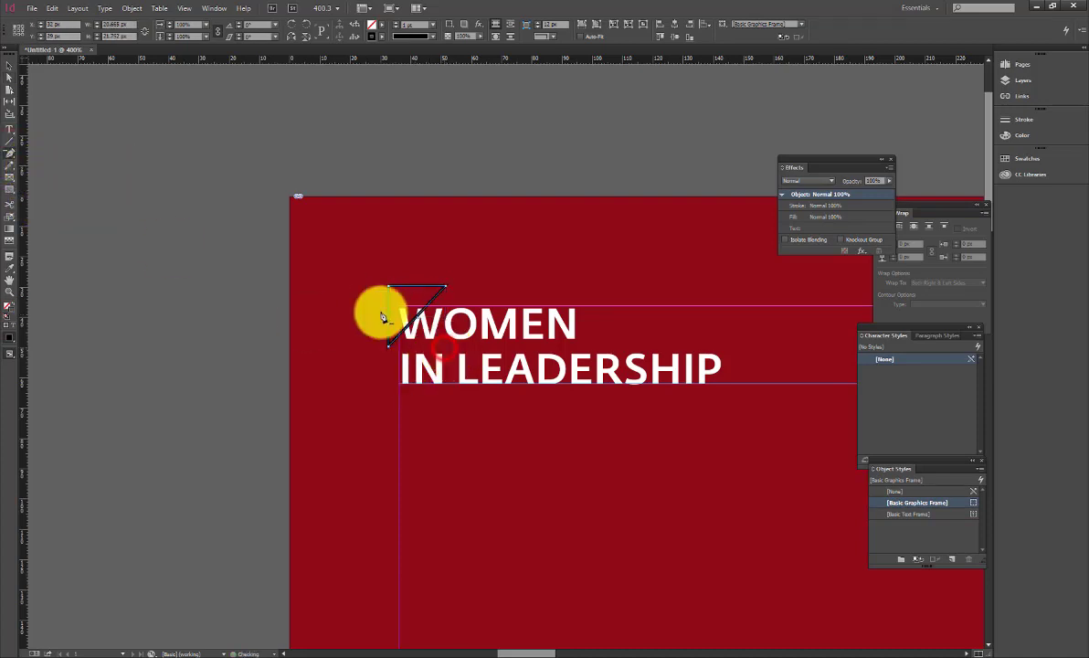
Enlarge the triangle and move it around the start of the heading.
click(11, 68)
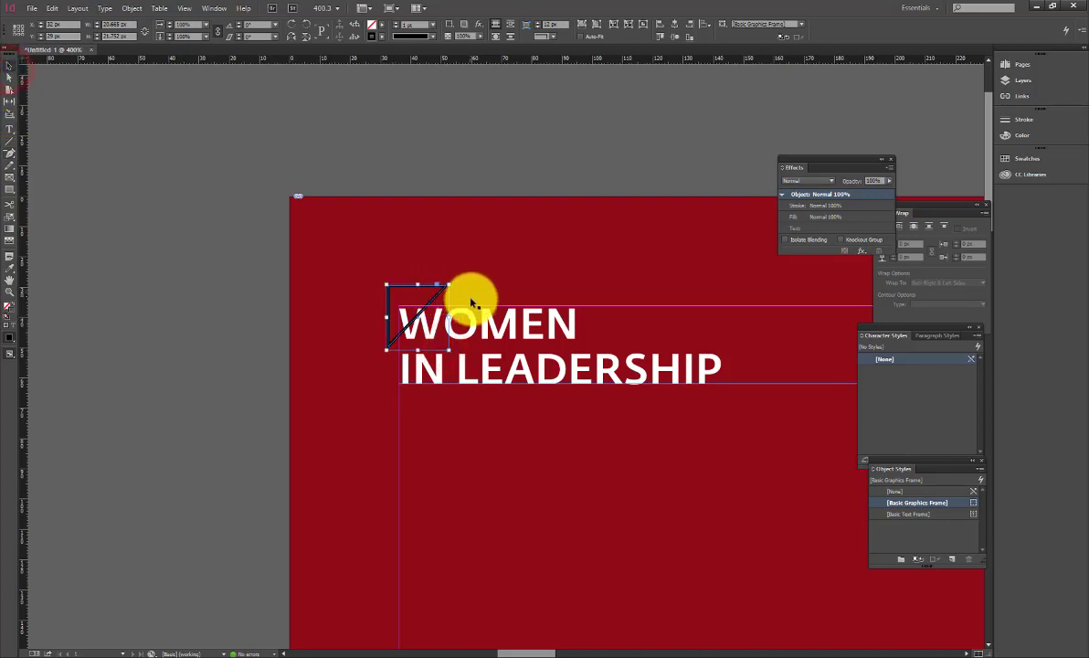
drag(448, 285, 484, 248)
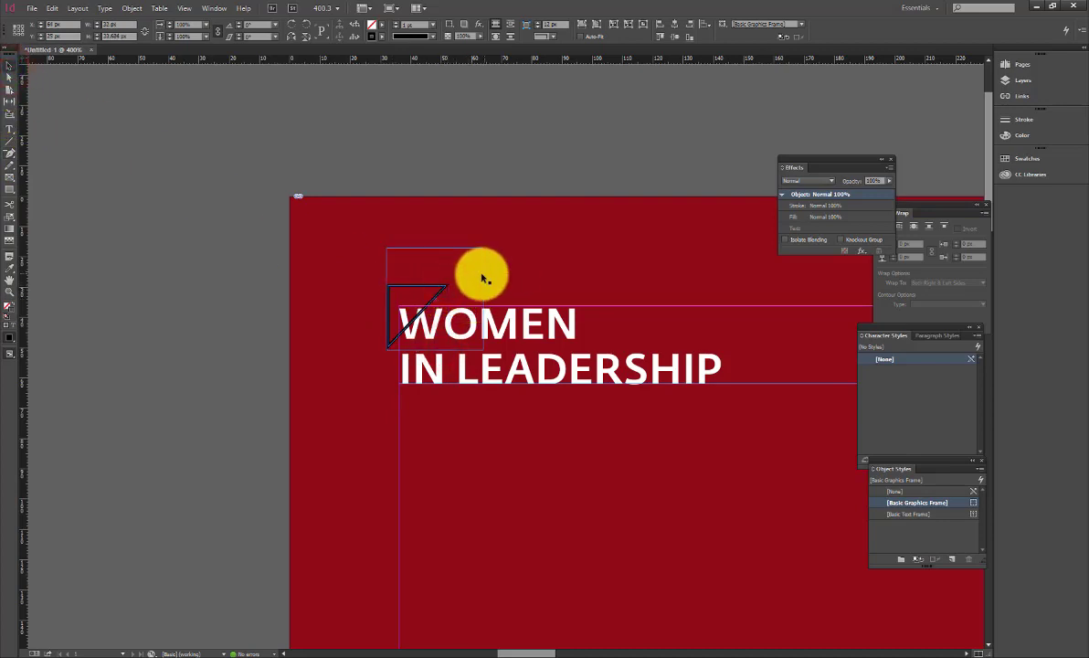
drag(439, 295, 442, 325)
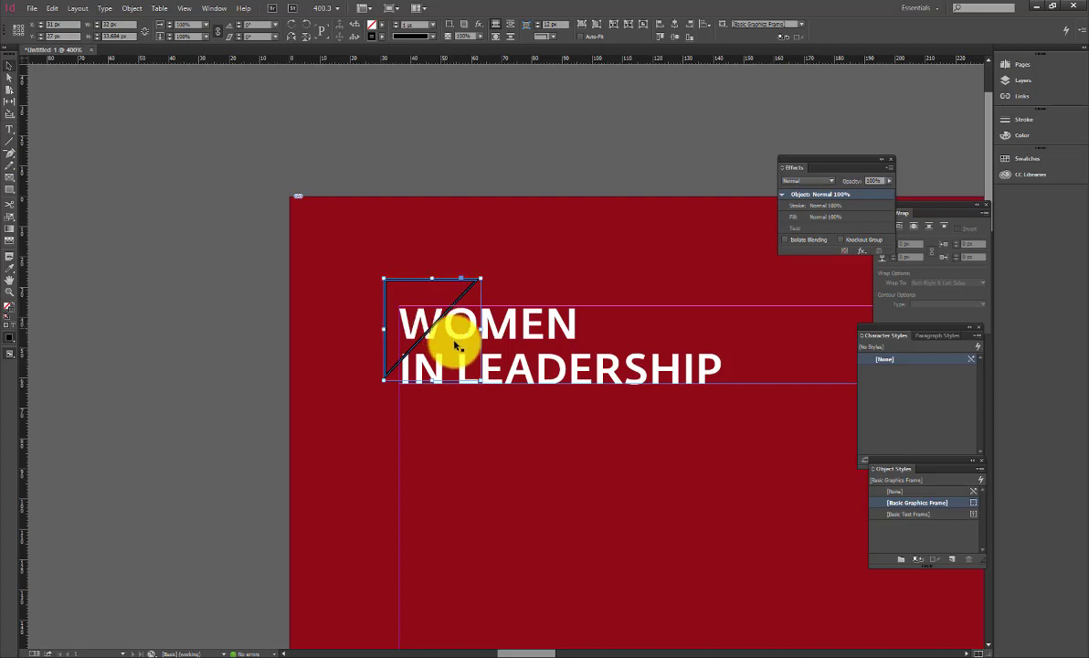
drag(445, 314, 525, 350)
Close the triangle path by adding a corner point.
click(517, 244)
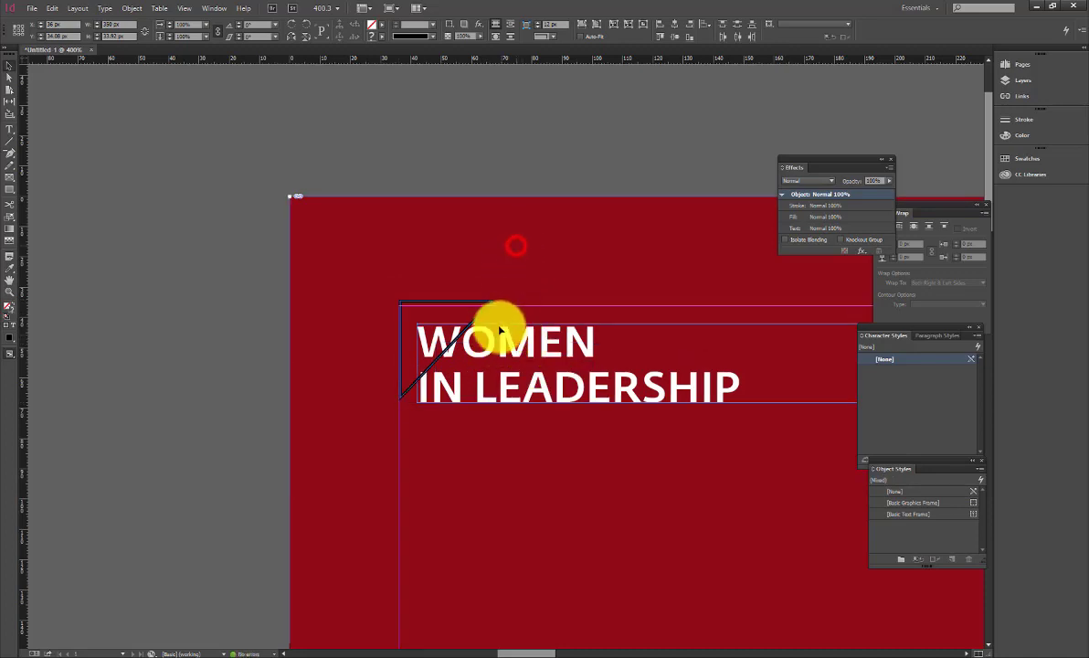
click(476, 344)
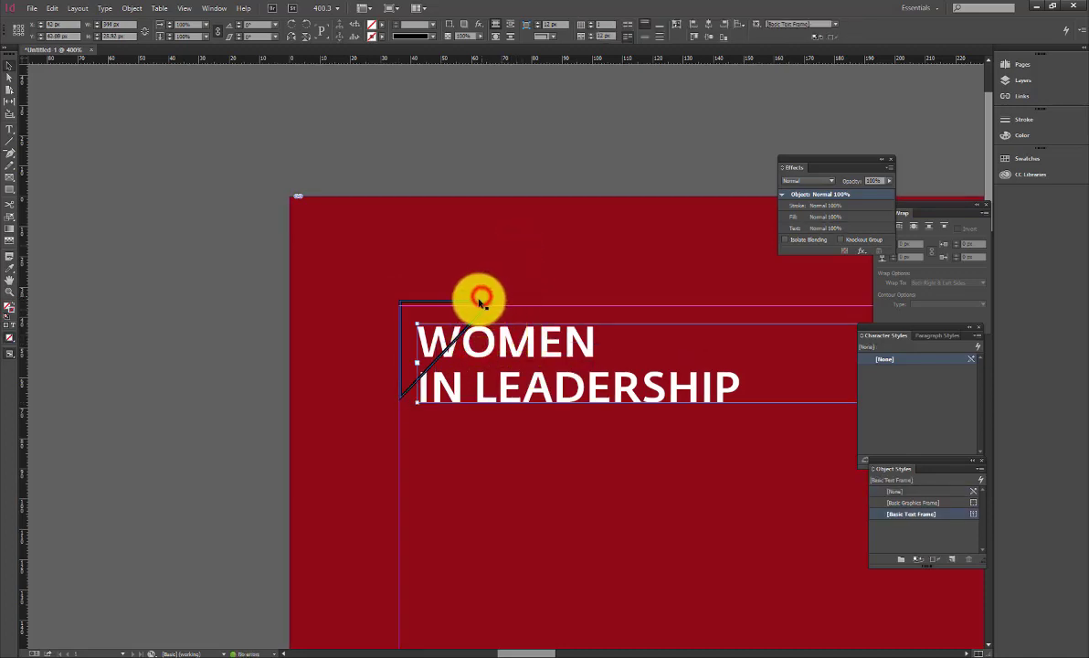
click(476, 305)
click(486, 306)
click(440, 178)
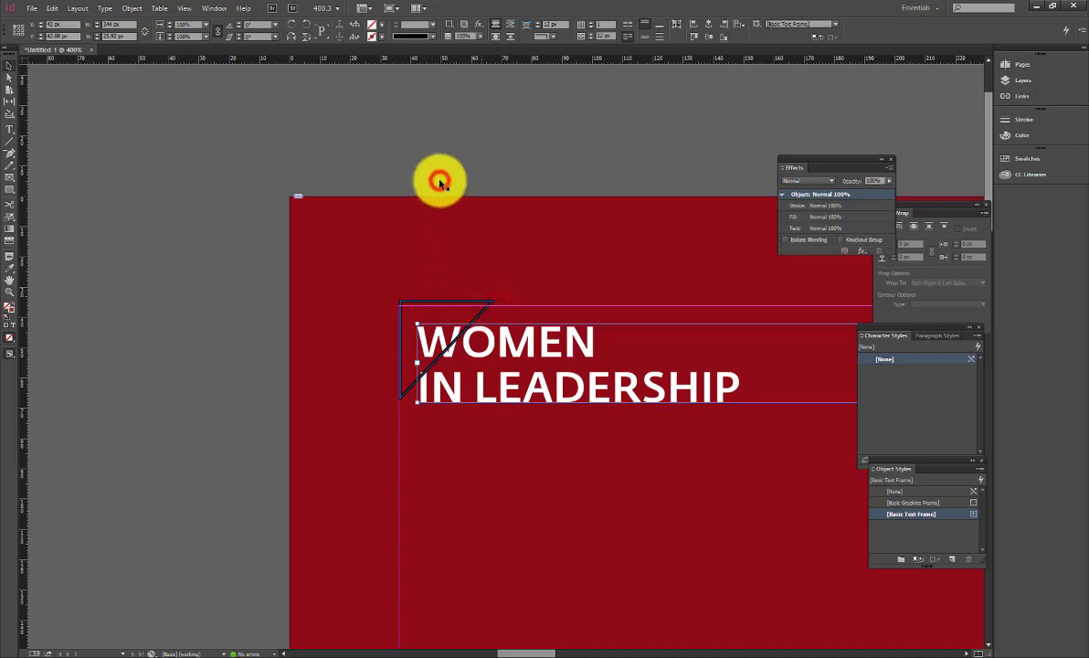
Give the triangle a white [Paper] fill and a [None] stroke.
click(425, 303)
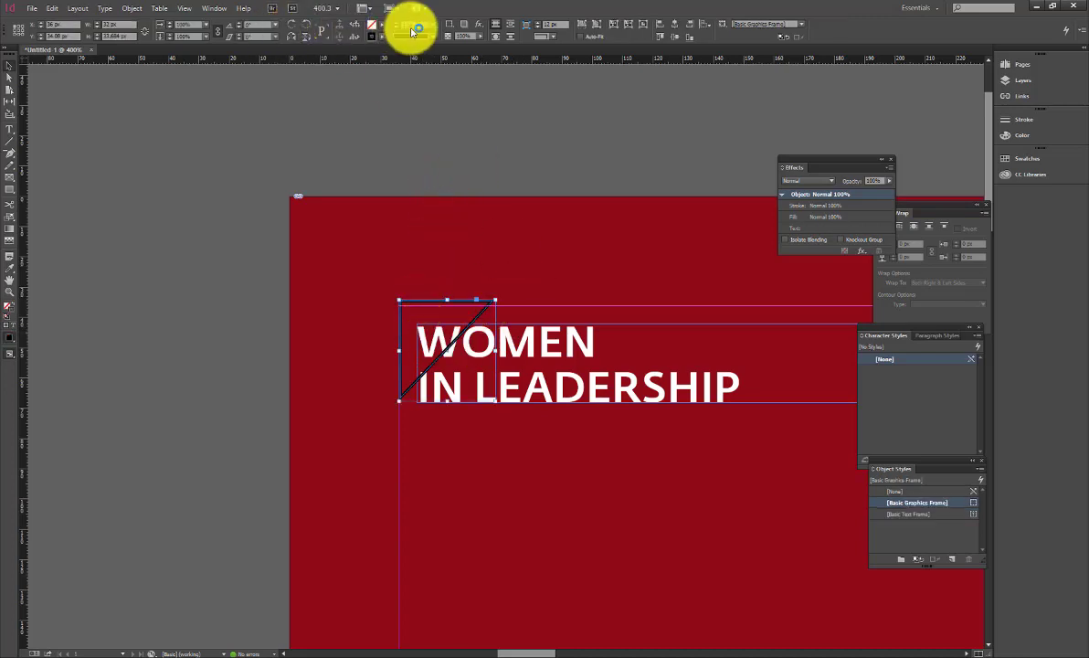
click(376, 33)
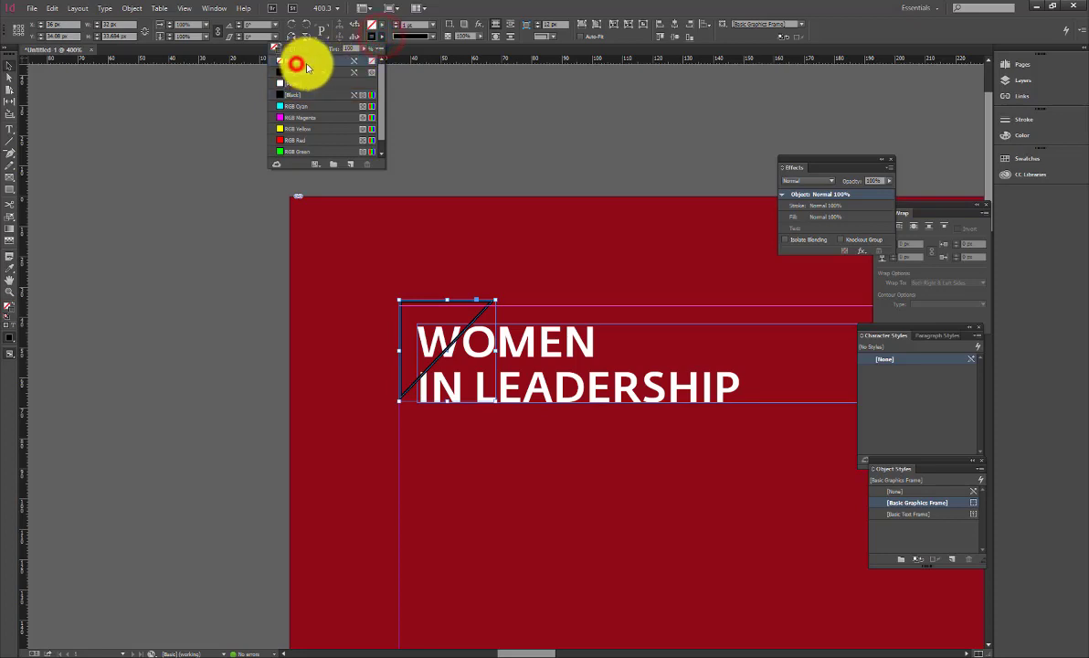
click(382, 25)
click(372, 30)
click(292, 73)
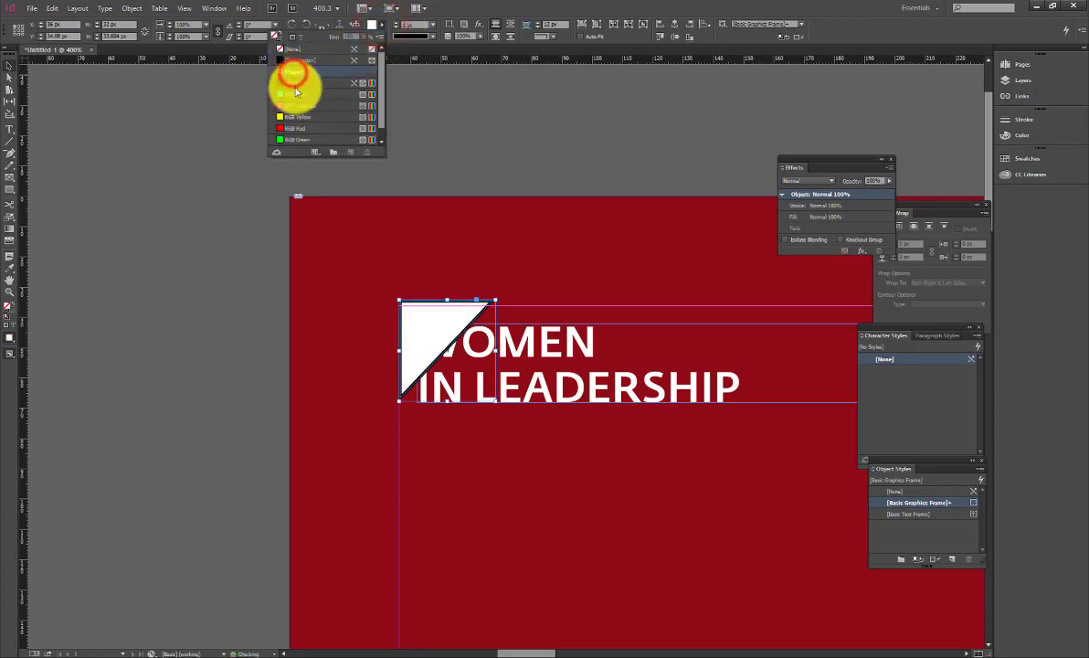
click(383, 33)
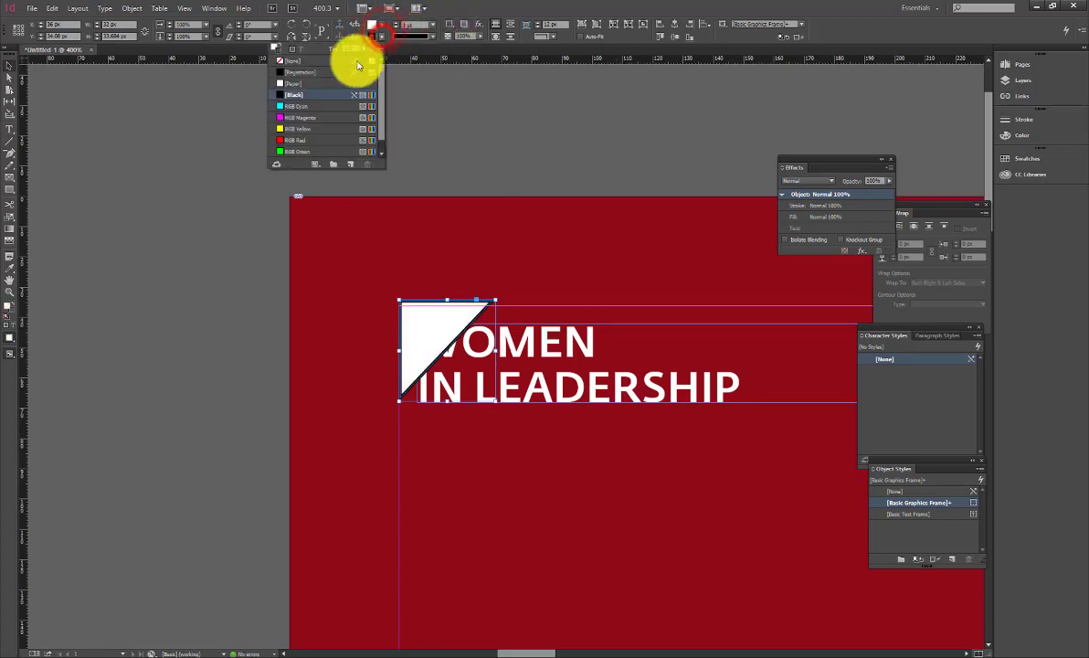
click(298, 60)
click(578, 299)
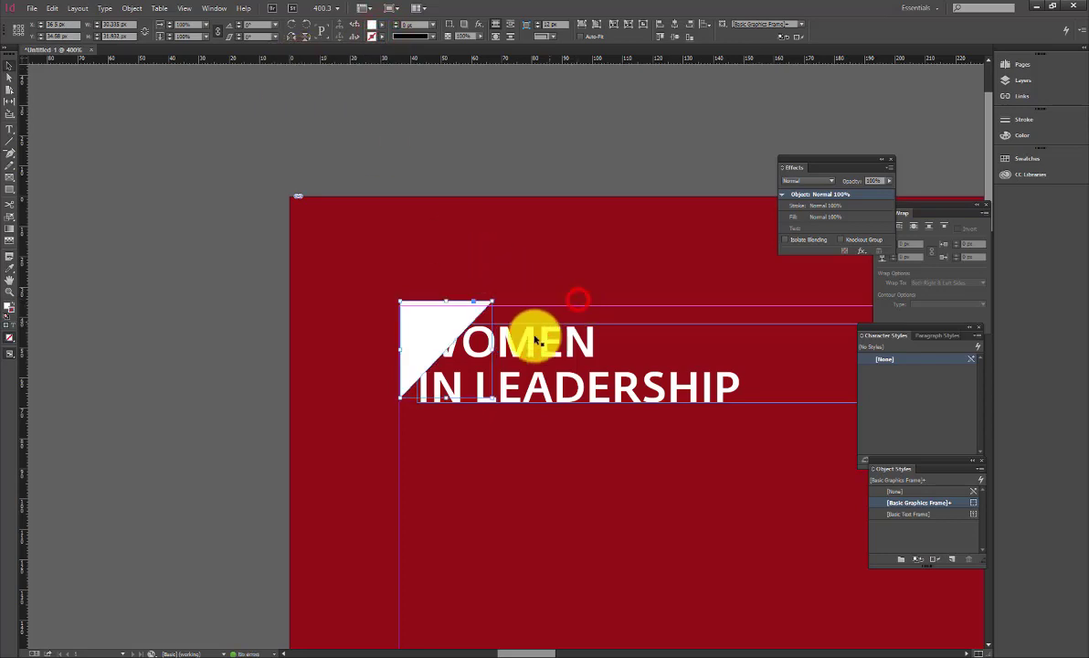
click(530, 336)
Colour the W of WOMEN with the background red sampled by the Eyedropper.
double_click(445, 340)
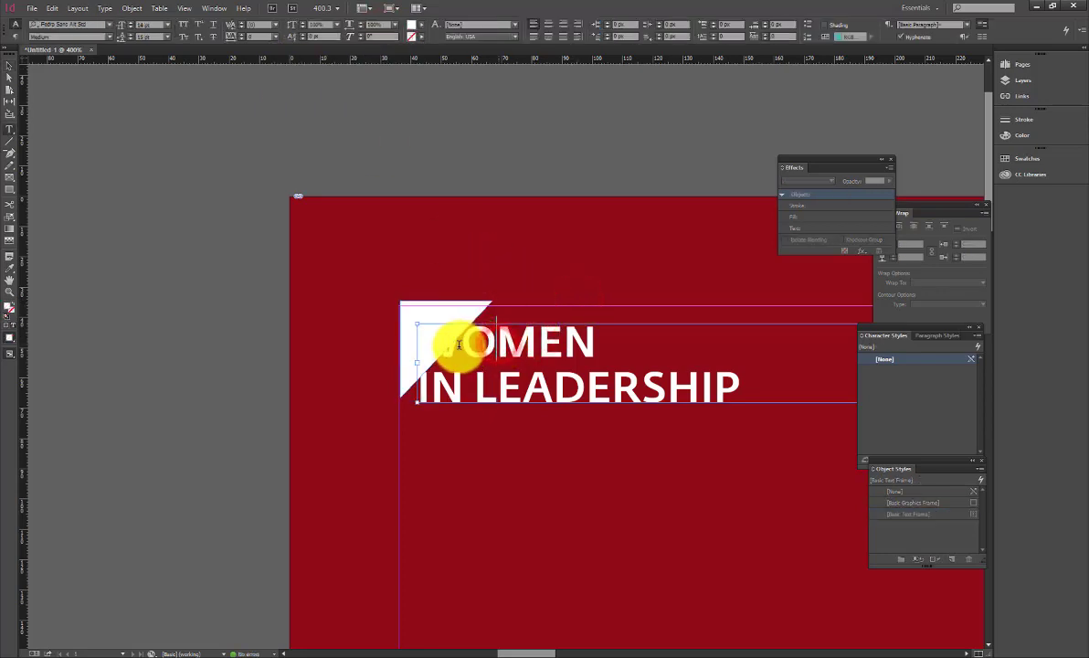
drag(438, 348, 389, 340)
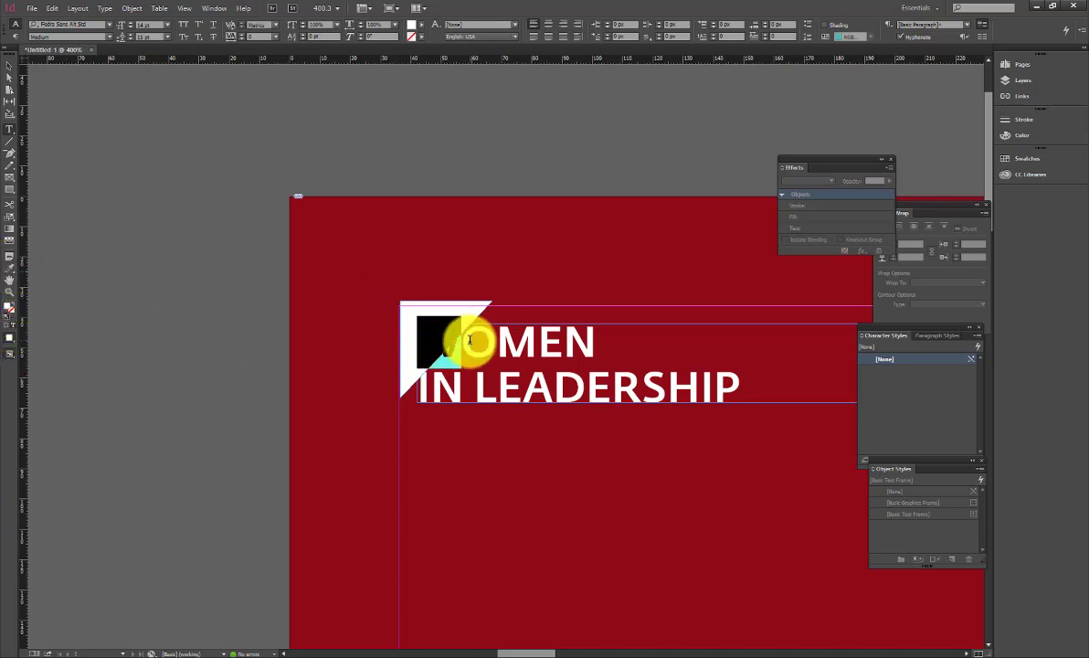
click(11, 267)
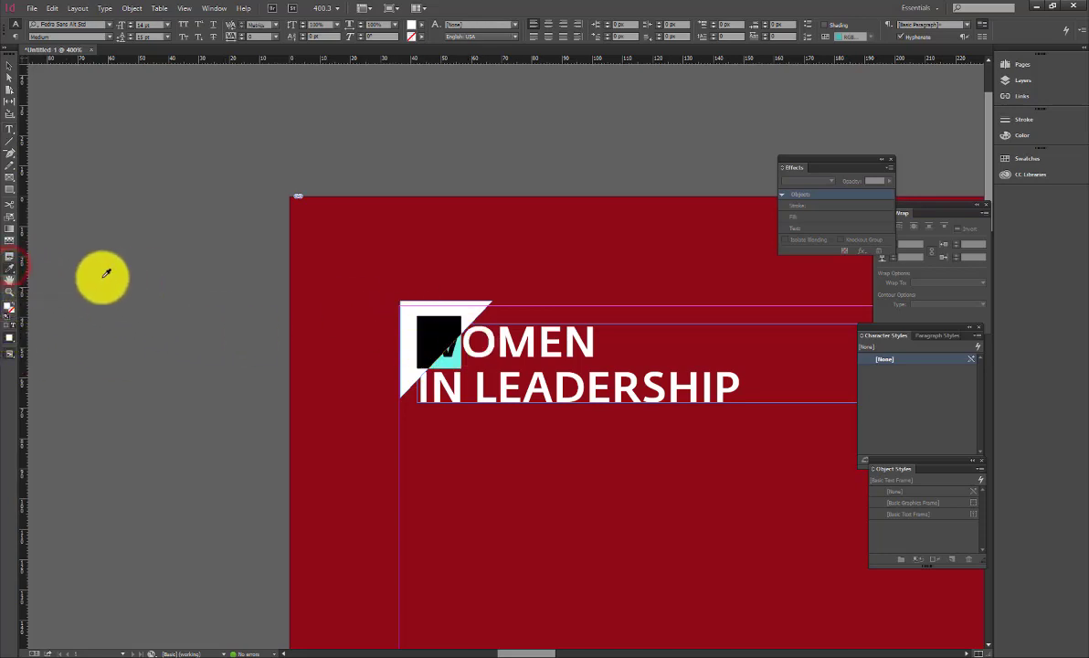
click(516, 262)
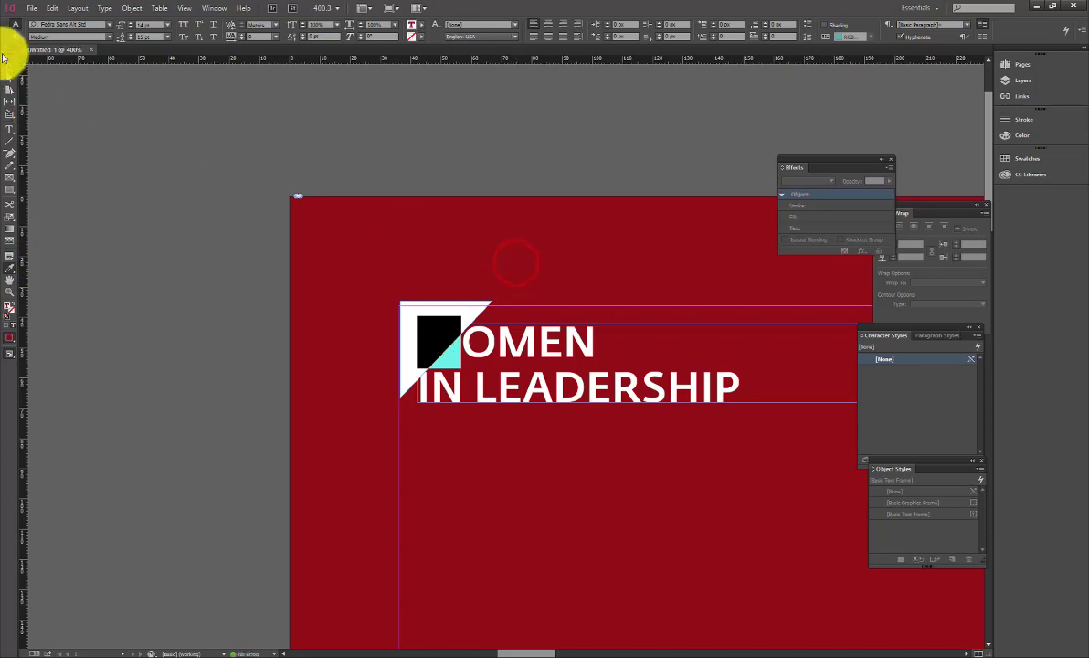
click(9, 66)
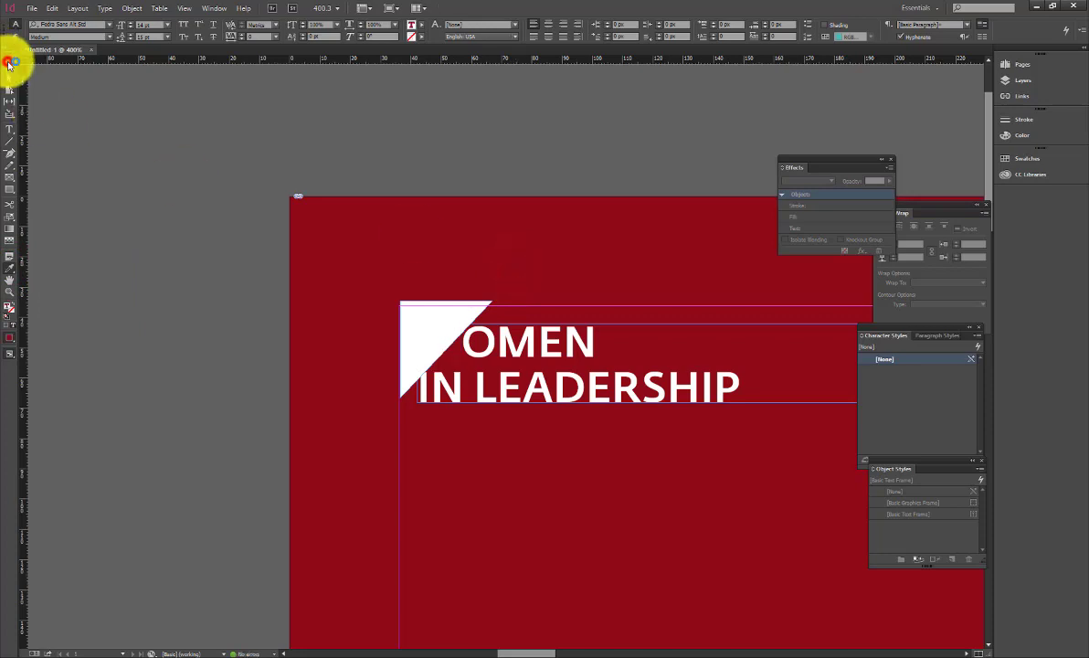
click(489, 359)
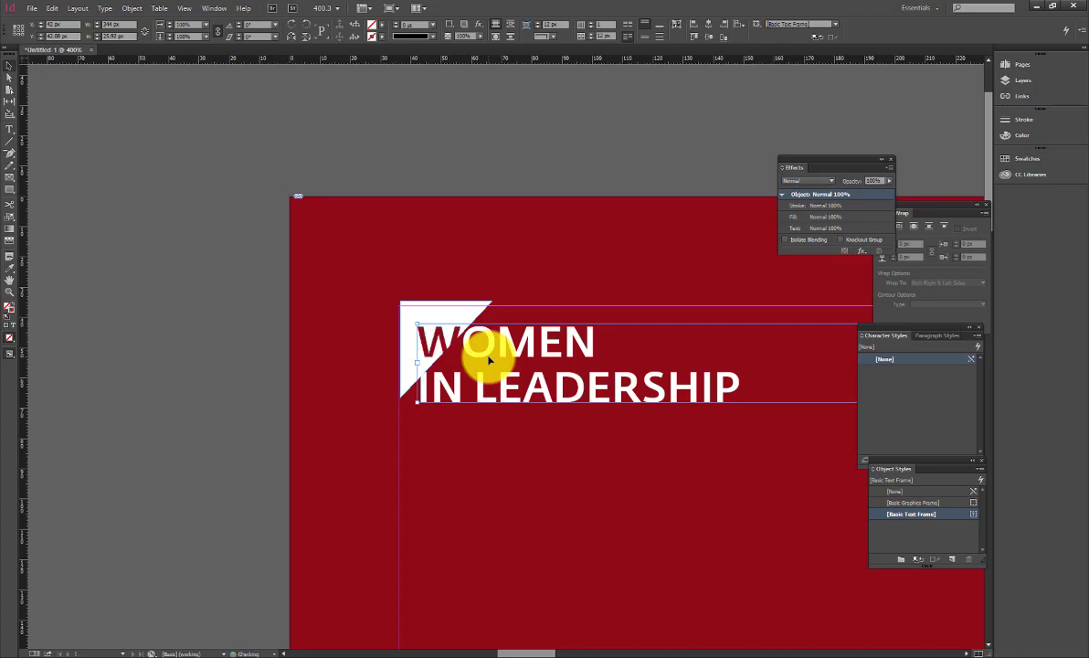
Bring the white triangle to the front and view the whole banner at 100%.
click(518, 262)
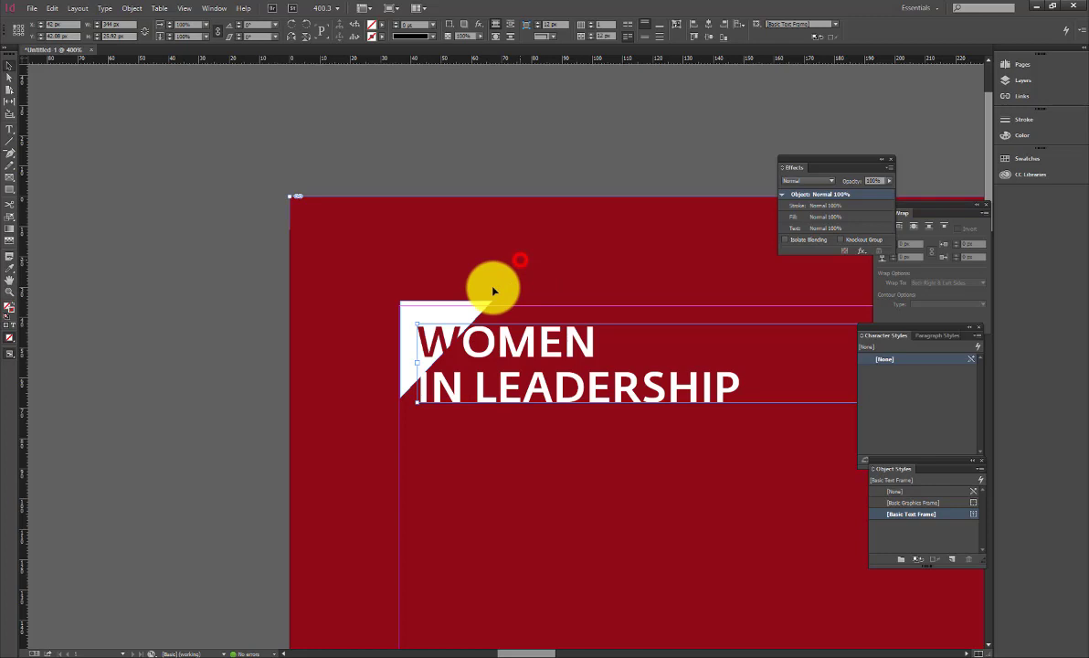
click(450, 314)
key(ctrl+shift+bracketright)
click(617, 367)
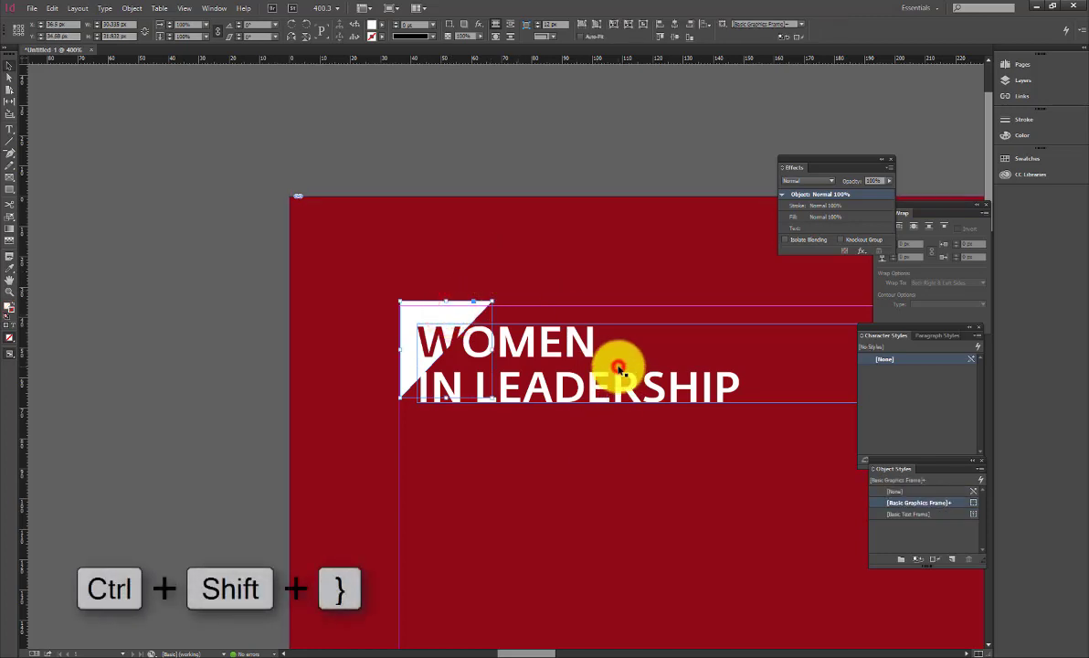
click(590, 514)
key(ctrl+shift+bracketright)
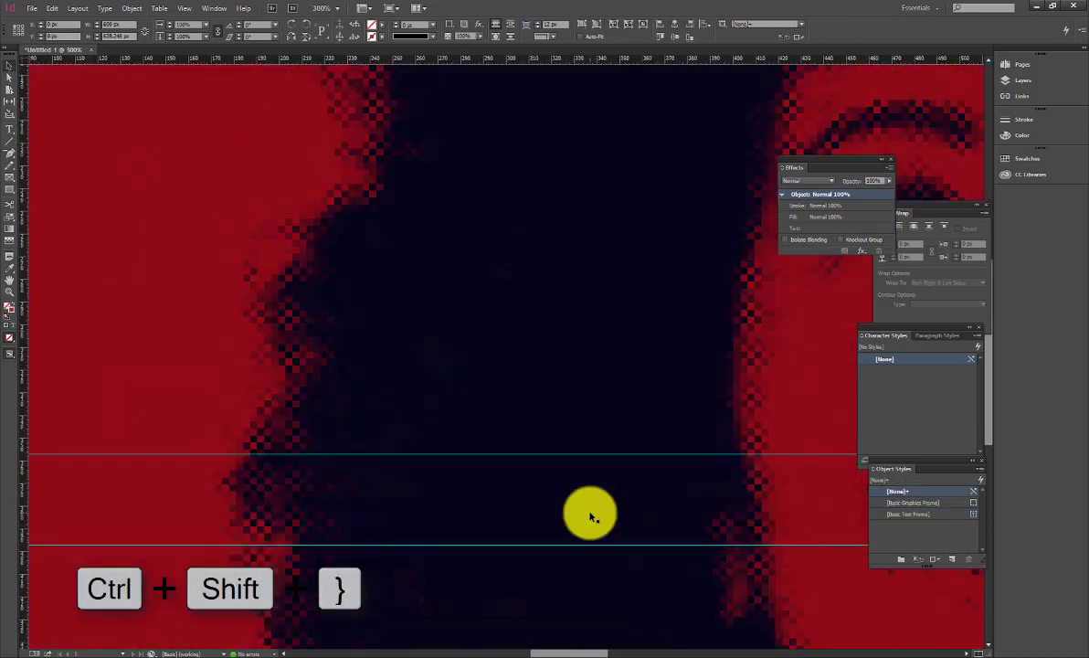
key(ctrl+1)
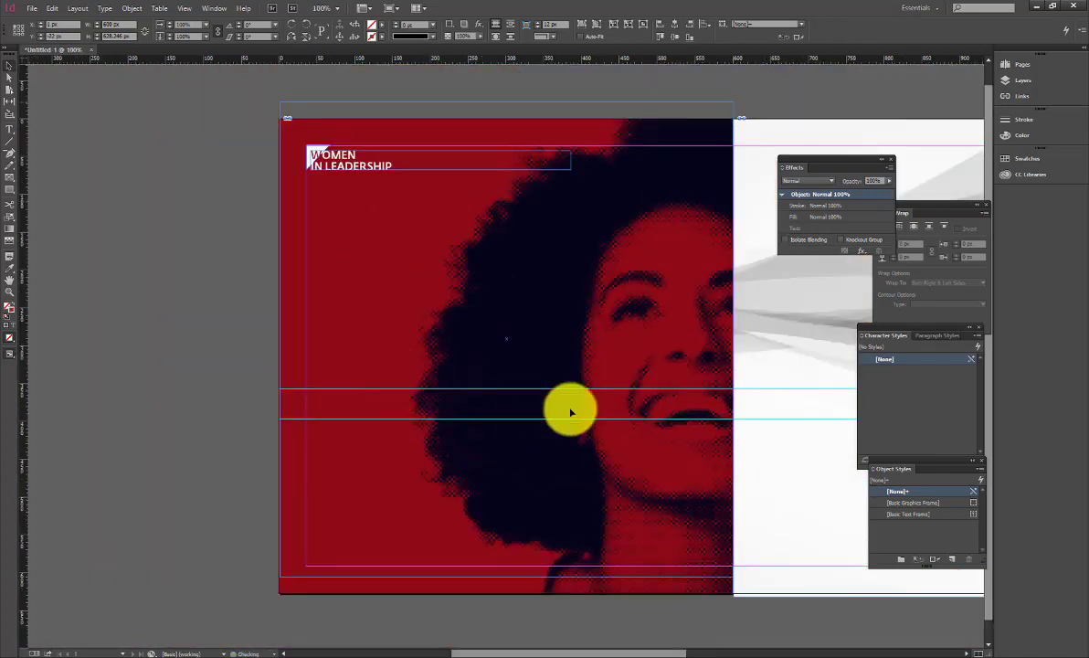
Move the horizontal guide up to 301 px and draw a text frame left of the face for REVOLUTIONARY THINKING.
click(202, 410)
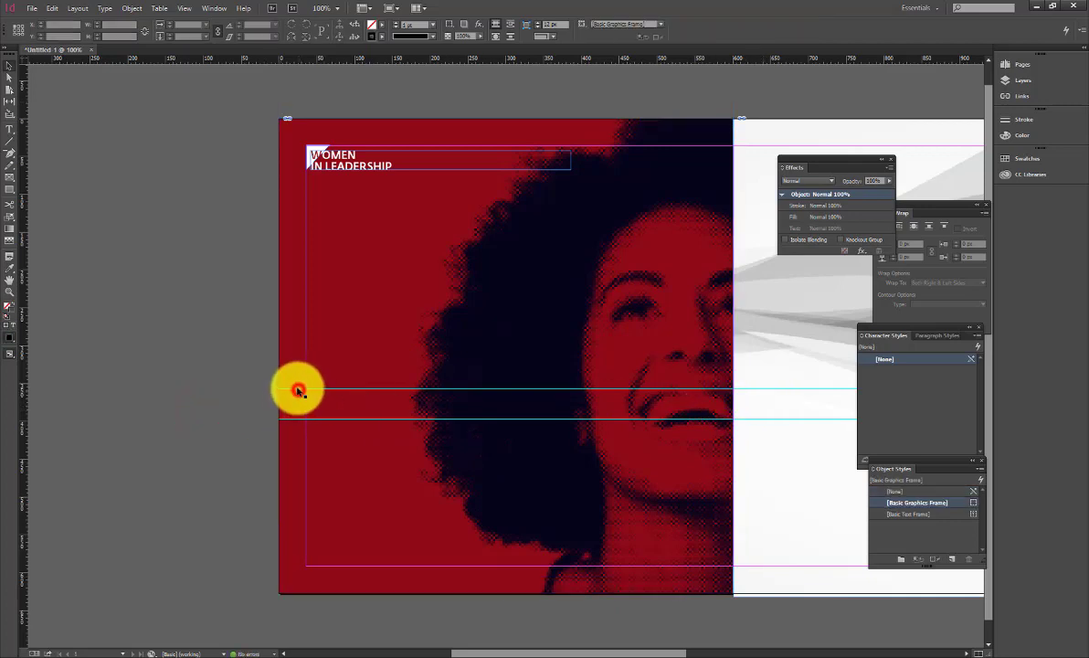
mouse_move(299, 389)
mouse_down()
mouse_move(305, 340)
mouse_move(302, 387)
mouse_up()
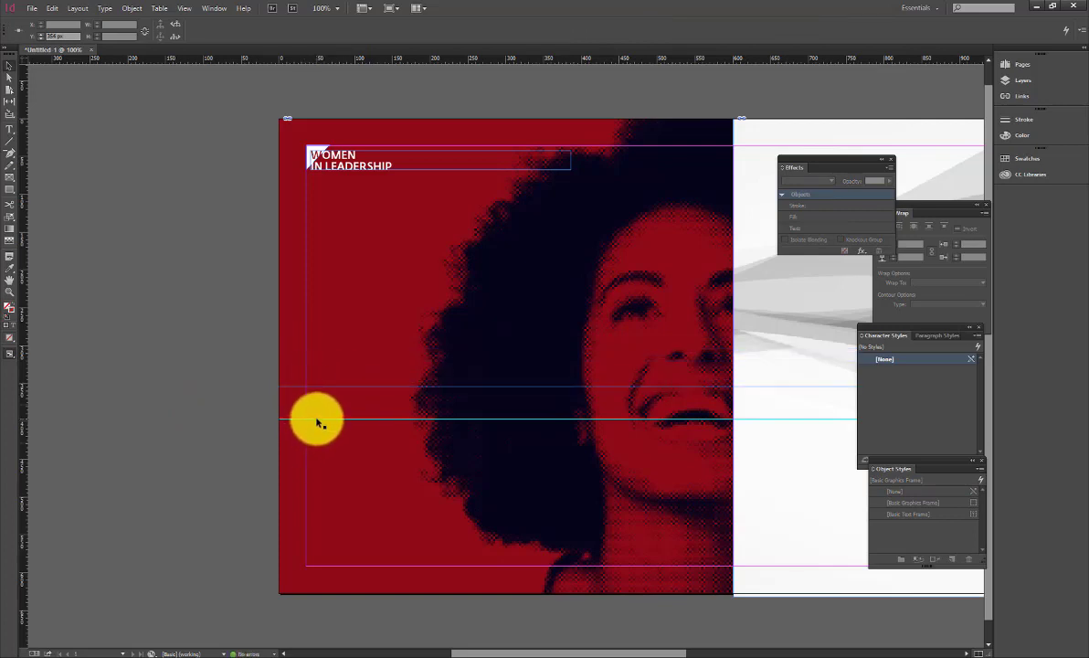
click(225, 415)
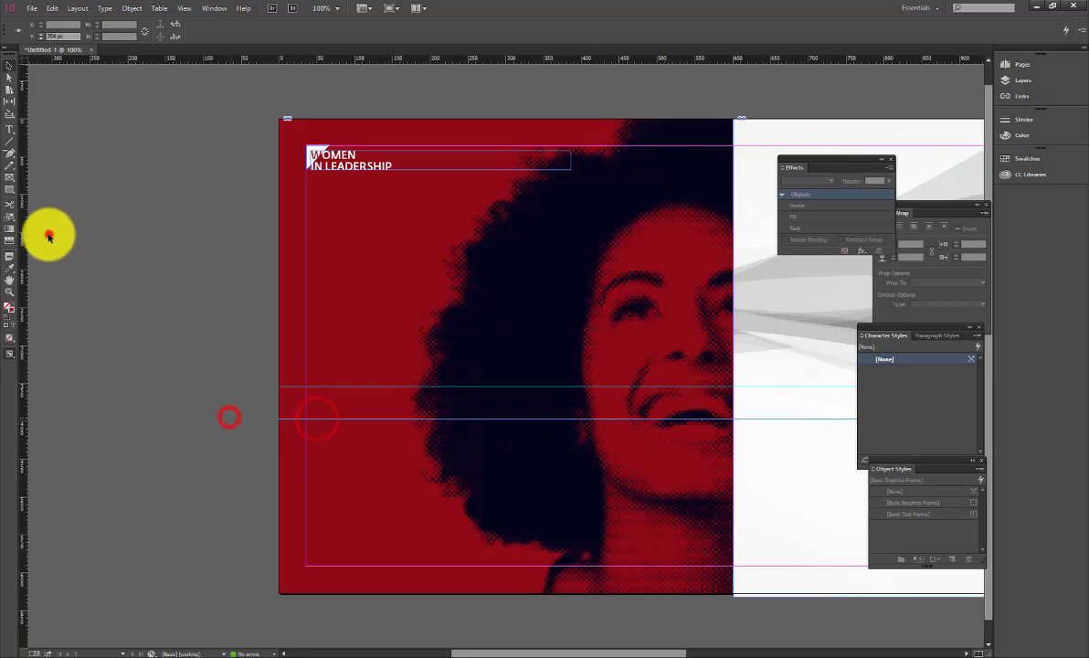
click(9, 130)
drag(320, 300, 654, 373)
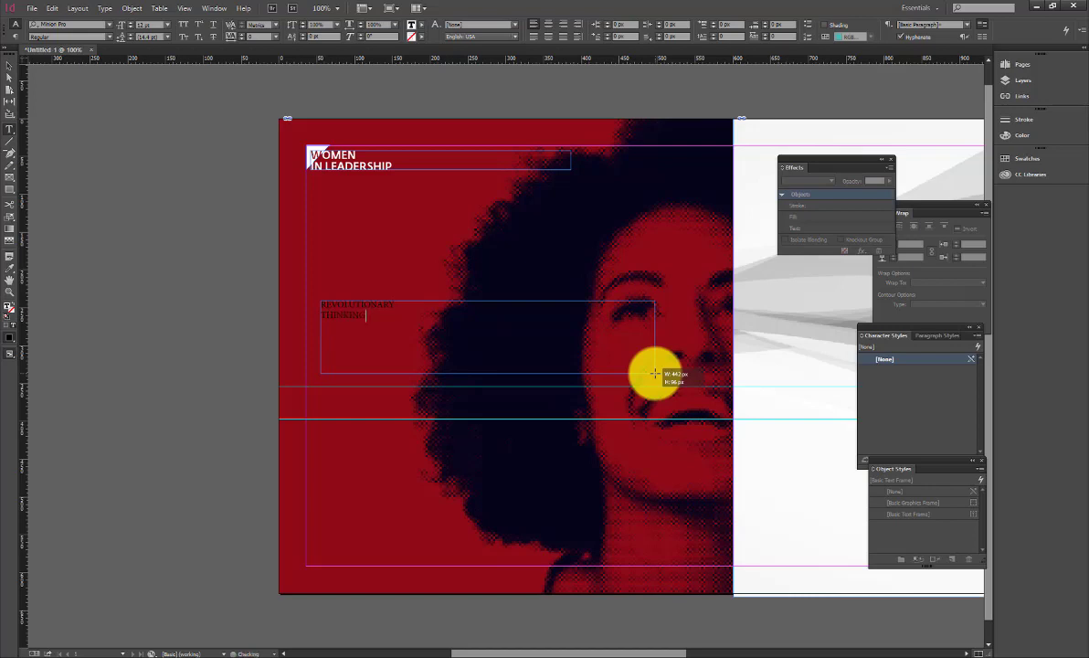
Select all the headline text and set it to 48 pt.
key(ctrl+a)
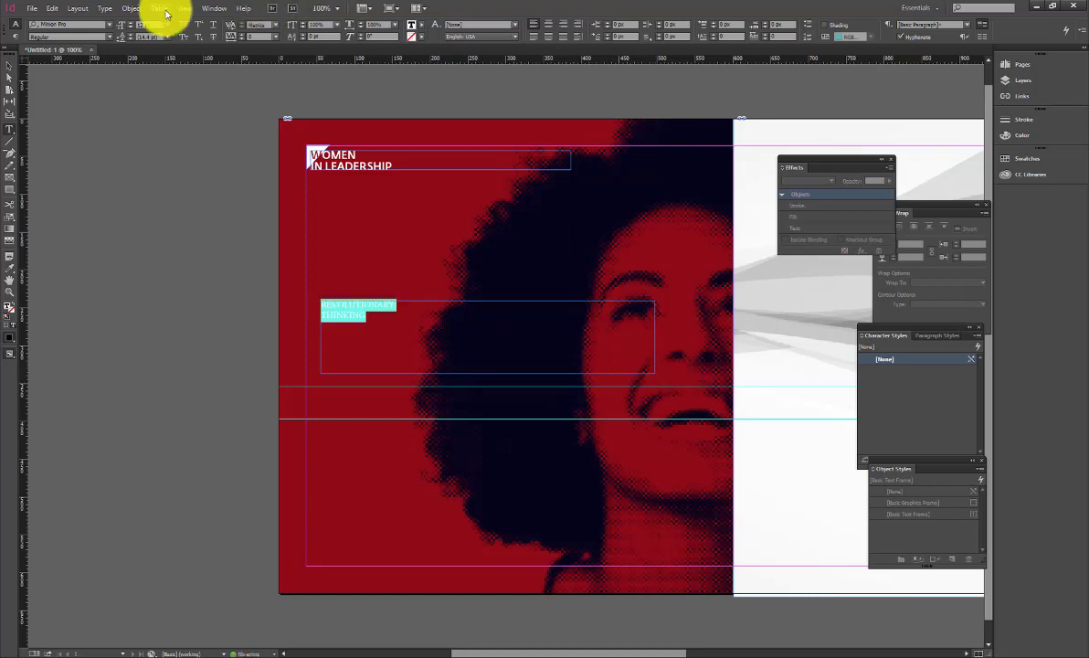
click(168, 37)
click(165, 24)
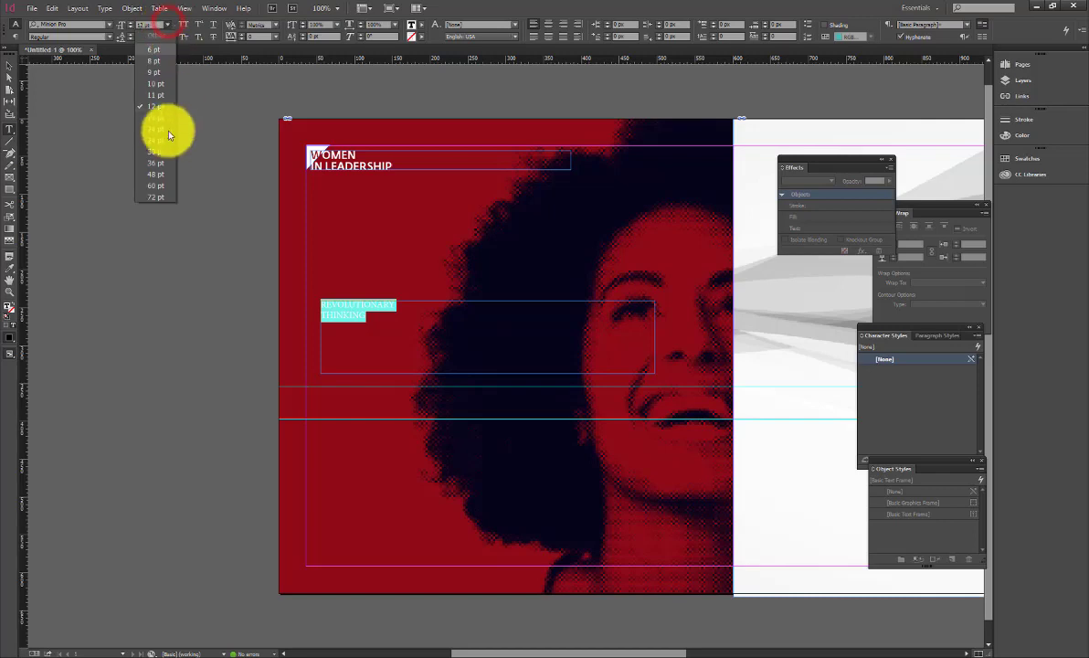
click(160, 167)
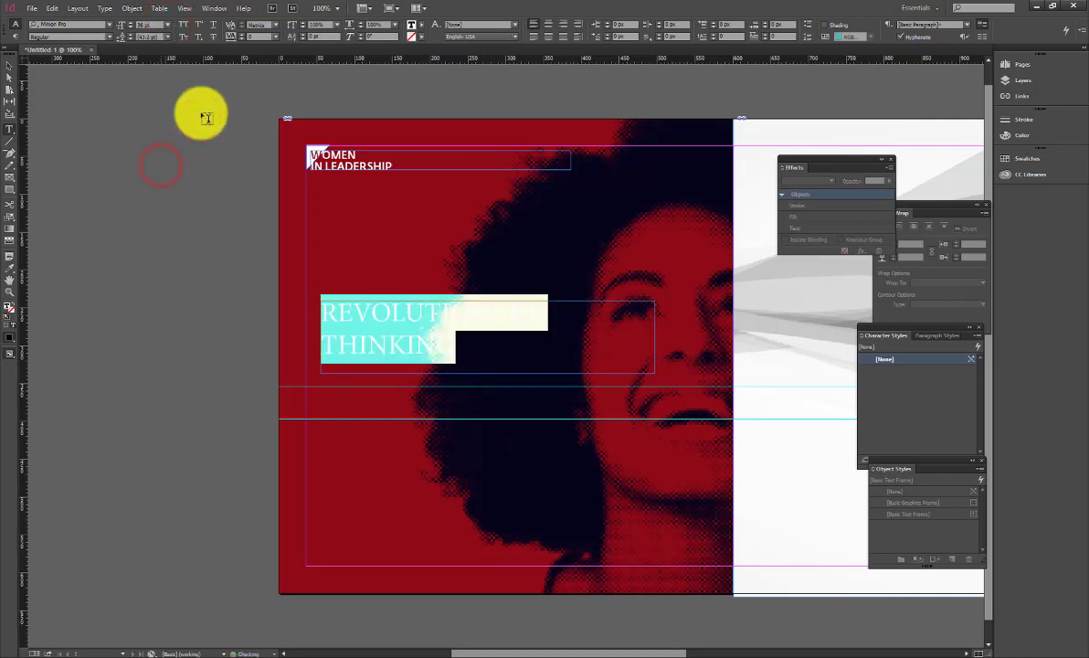
click(166, 24)
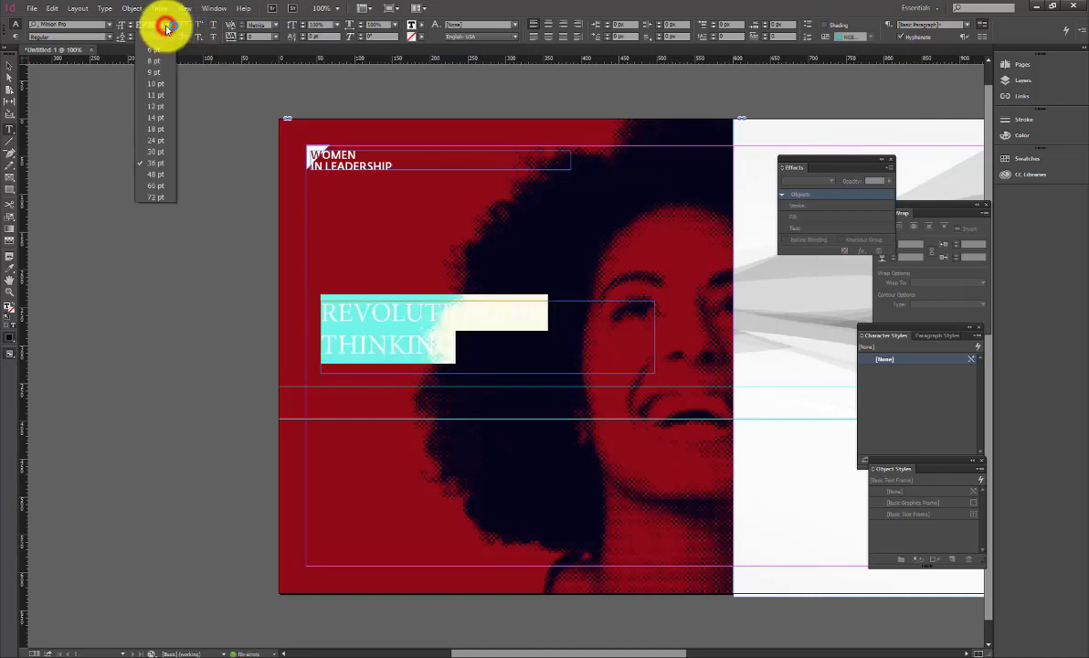
click(160, 174)
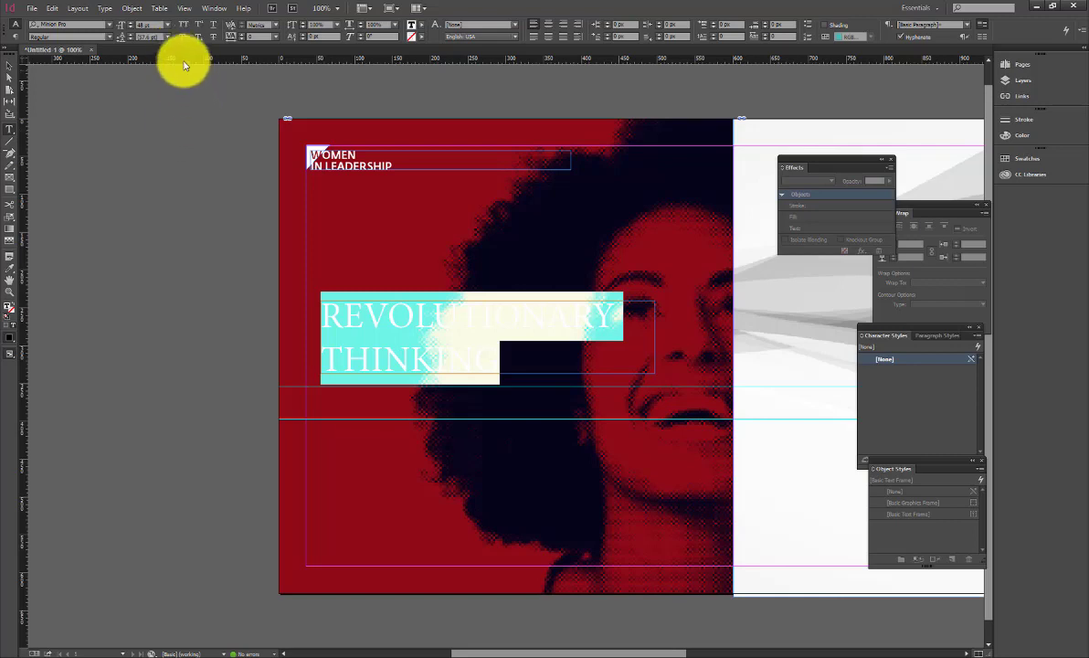
Switch the headline to Fedra Sans Alt Std in a bold weight.
click(109, 23)
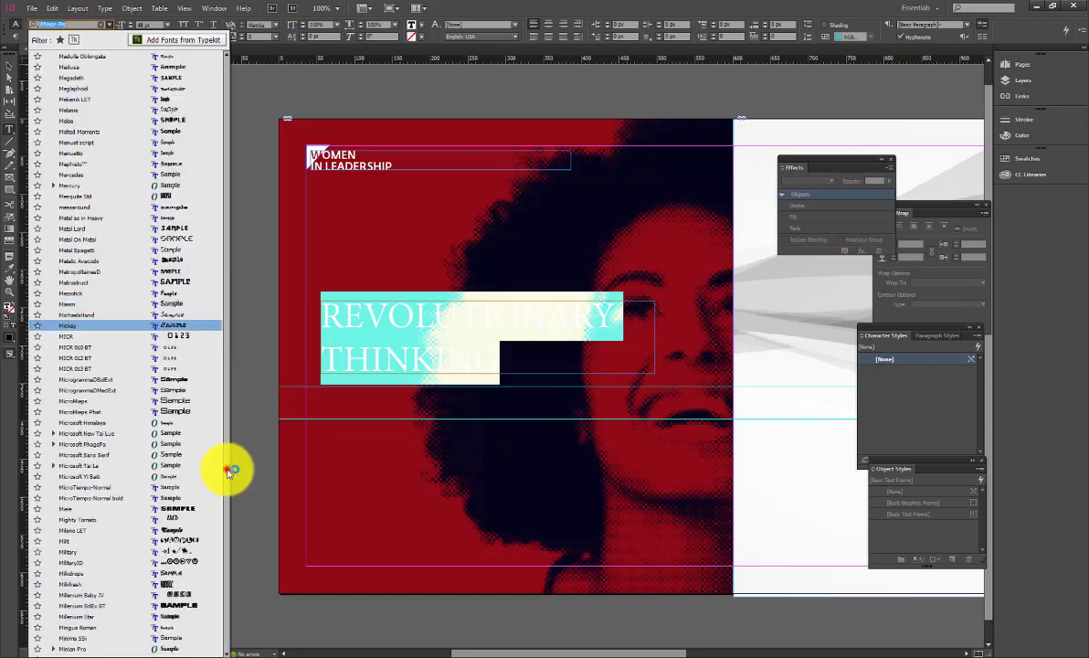
scroll(228, 59, up, 4)
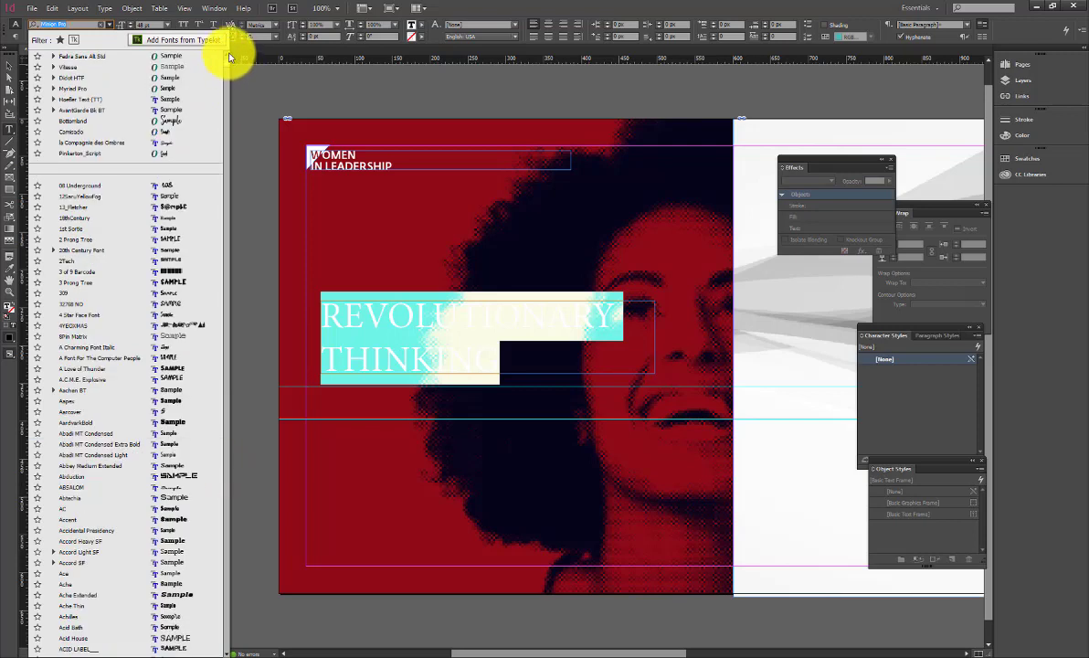
click(176, 55)
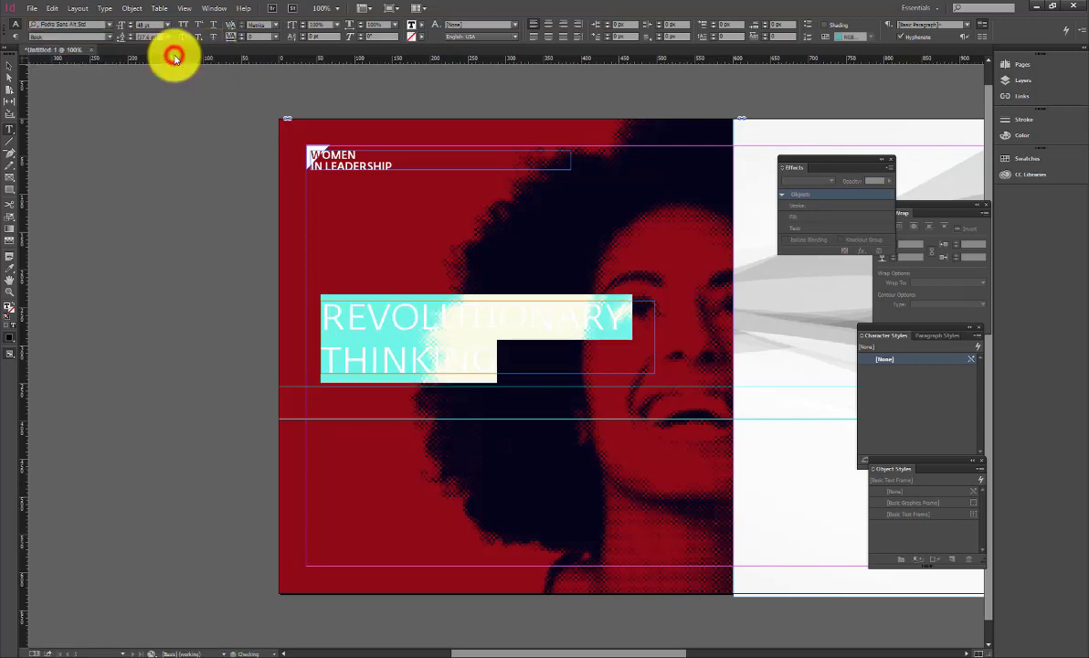
click(109, 39)
Make the headline bold with a white [Paper] fill and tighter leading.
click(85, 137)
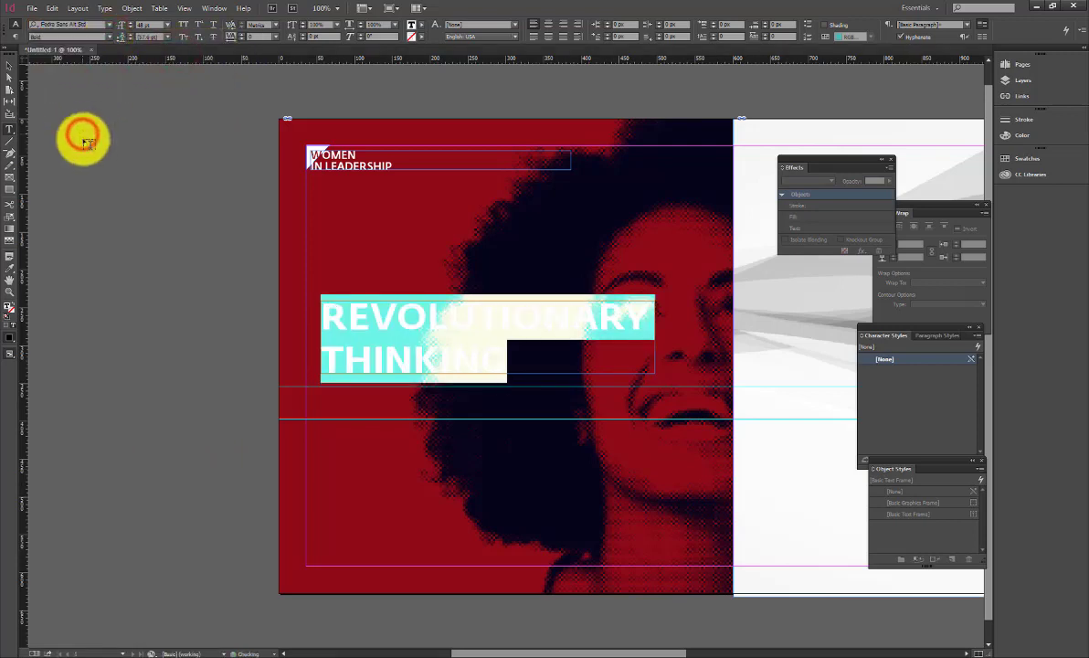
click(420, 25)
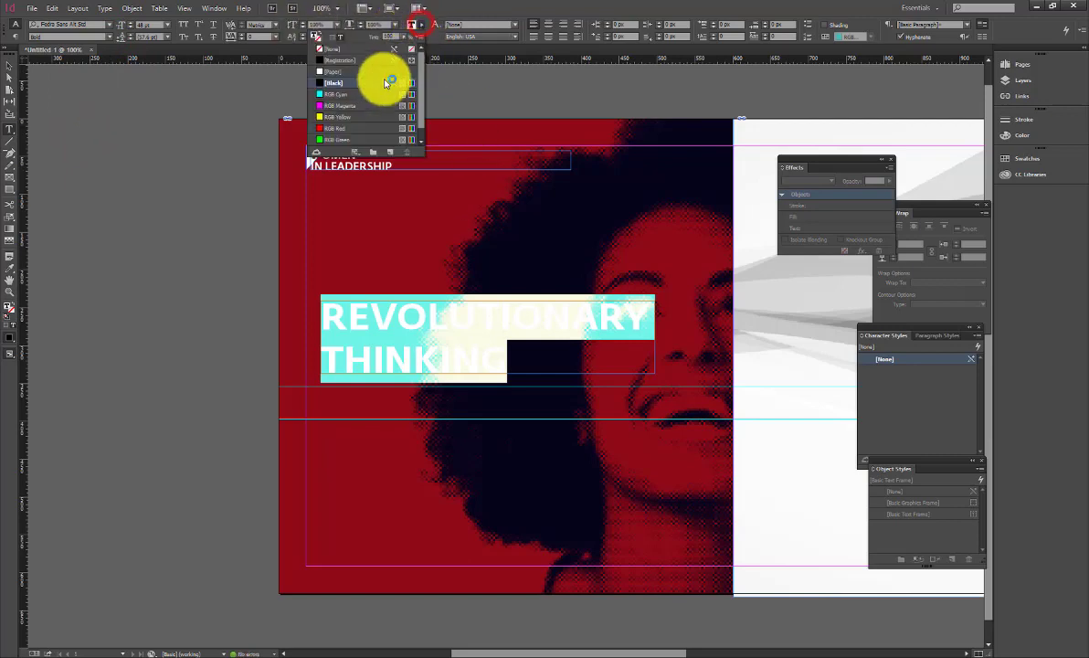
click(344, 71)
click(151, 37)
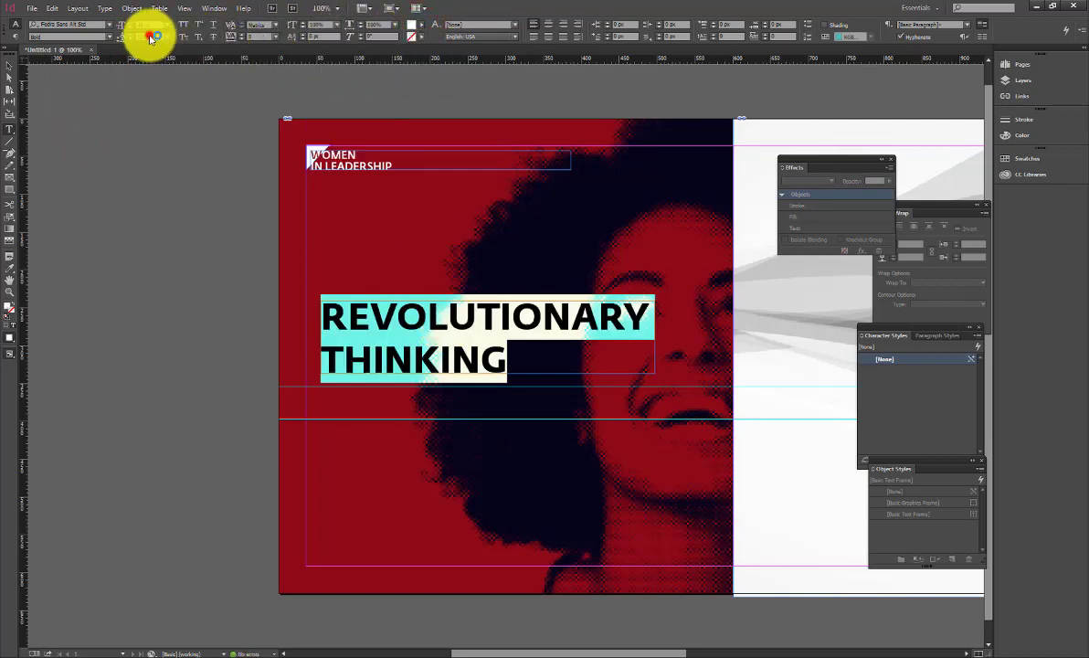
key(Down)
key(Down)
key(Down)
key(Down)
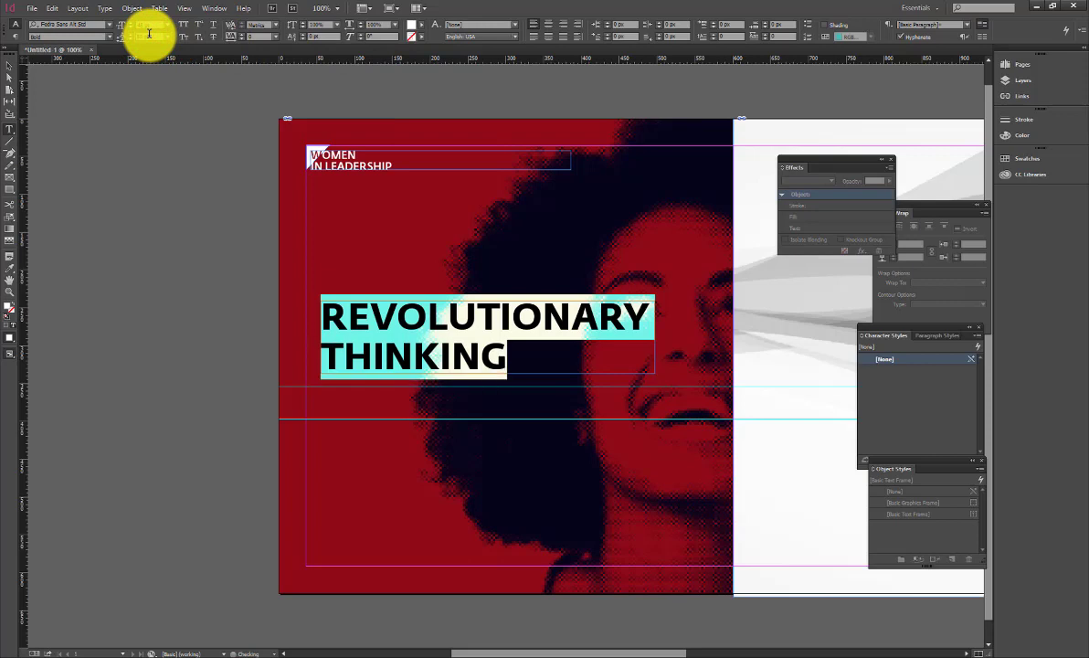
key(Down)
key(Down)
key(Down)
key(Down)
key(Down)
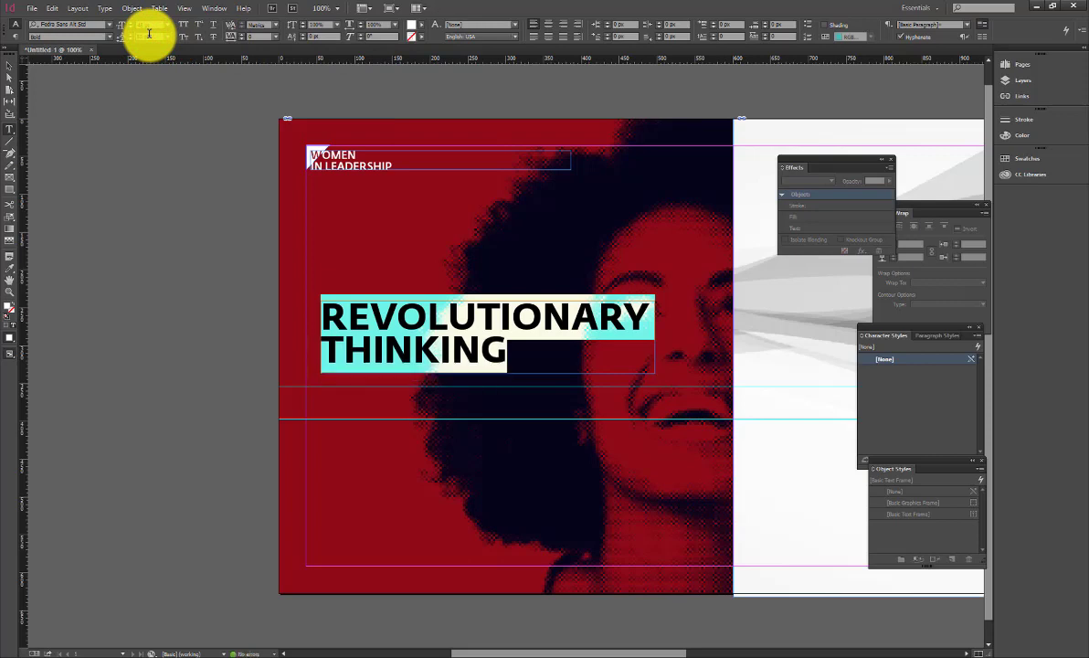
key(Up)
key(Up)
key(Up)
key(Up)
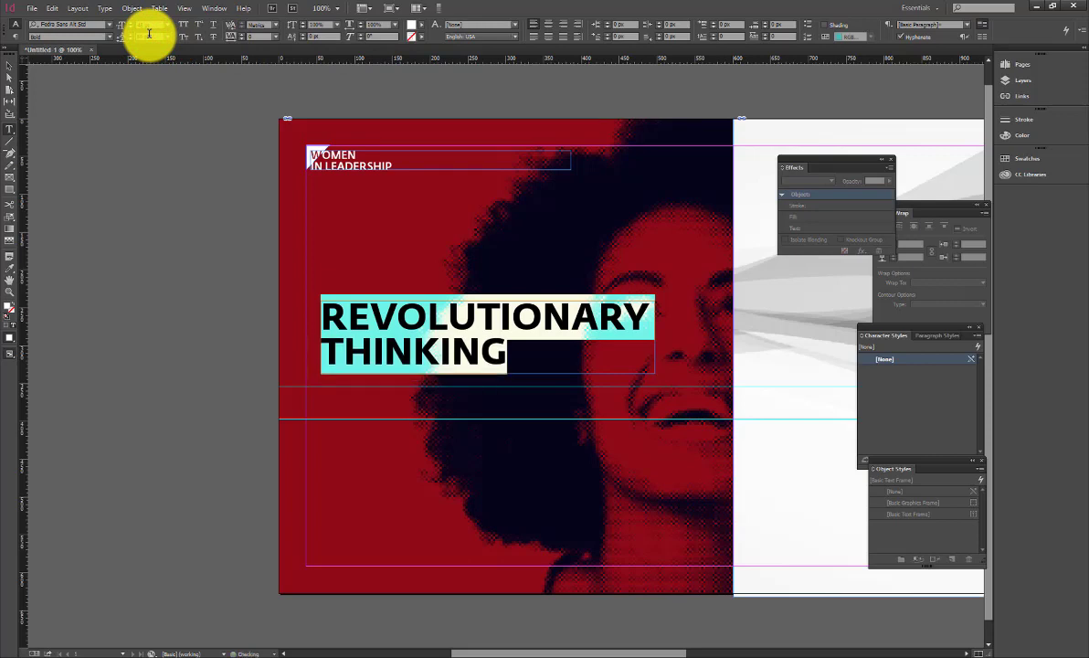
Reselect the whole headline and fine-tune its font size.
click(7, 66)
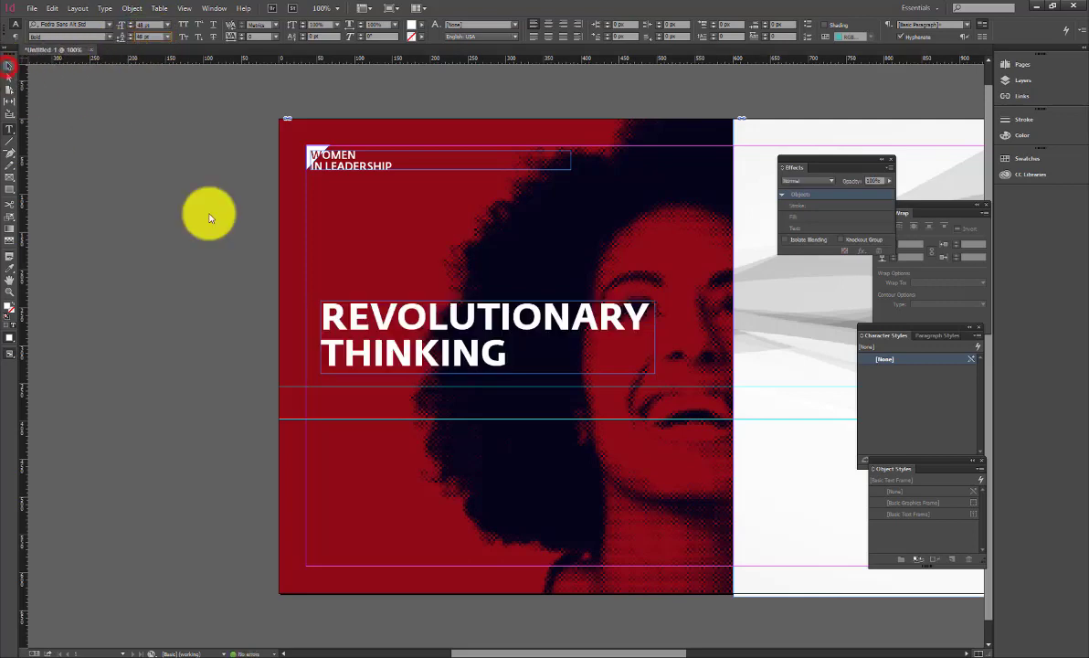
double_click(619, 296)
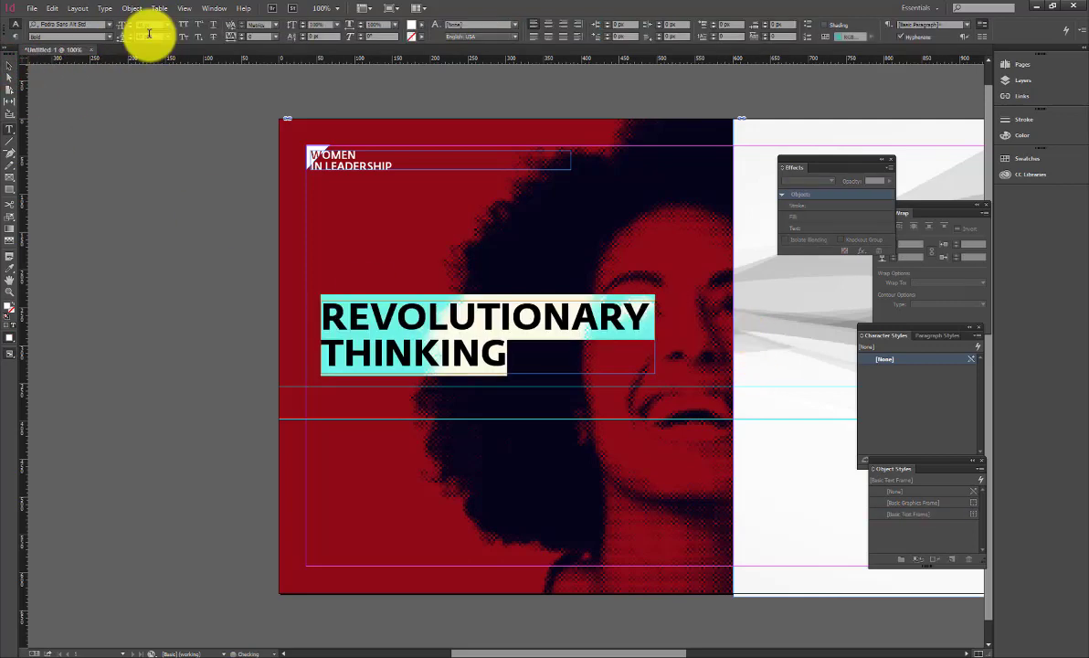
click(7, 66)
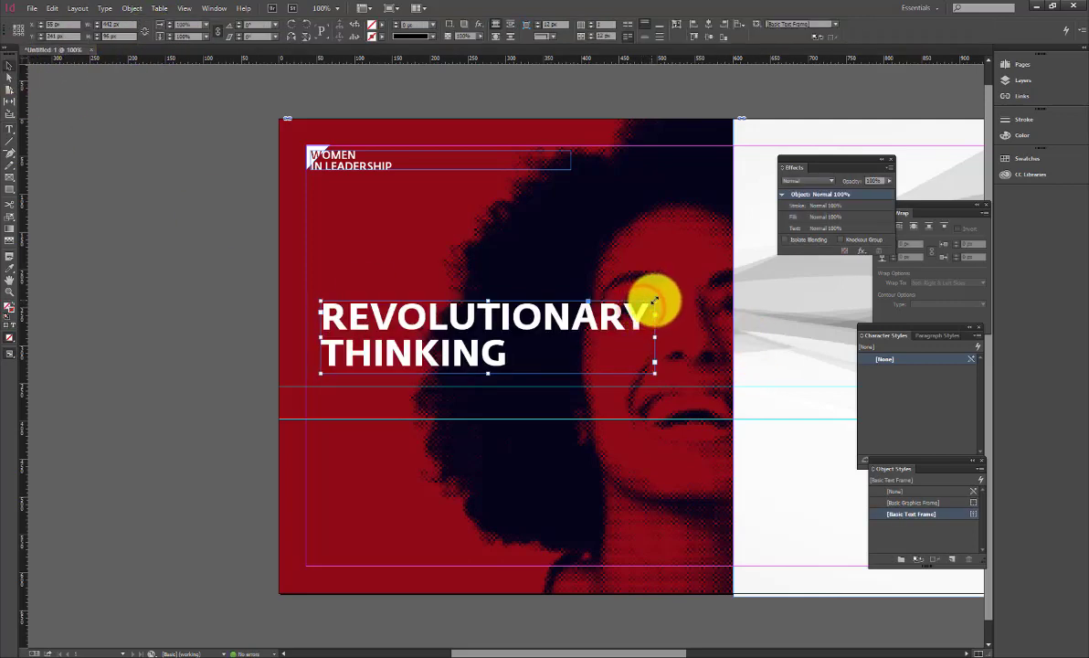
double_click(505, 365)
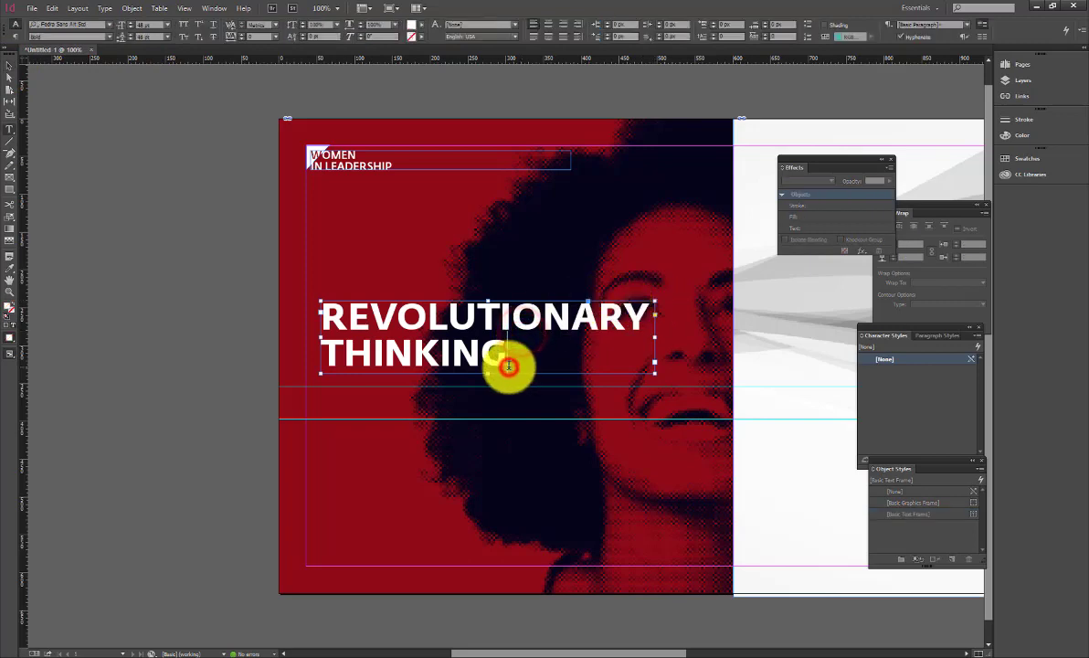
drag(509, 366, 272, 305)
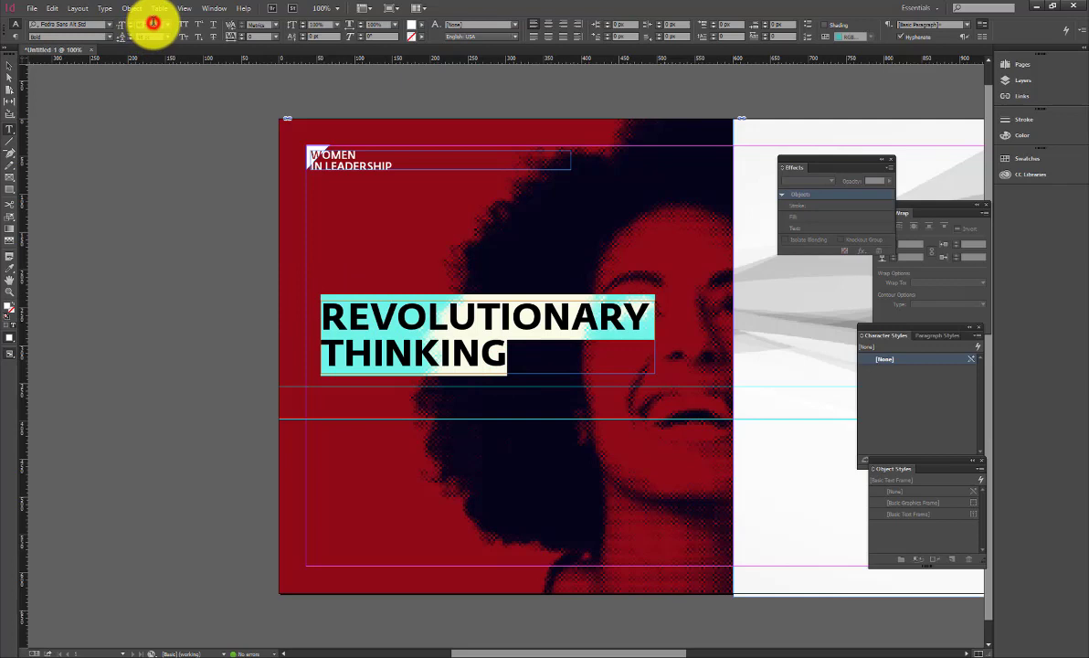
click(152, 24)
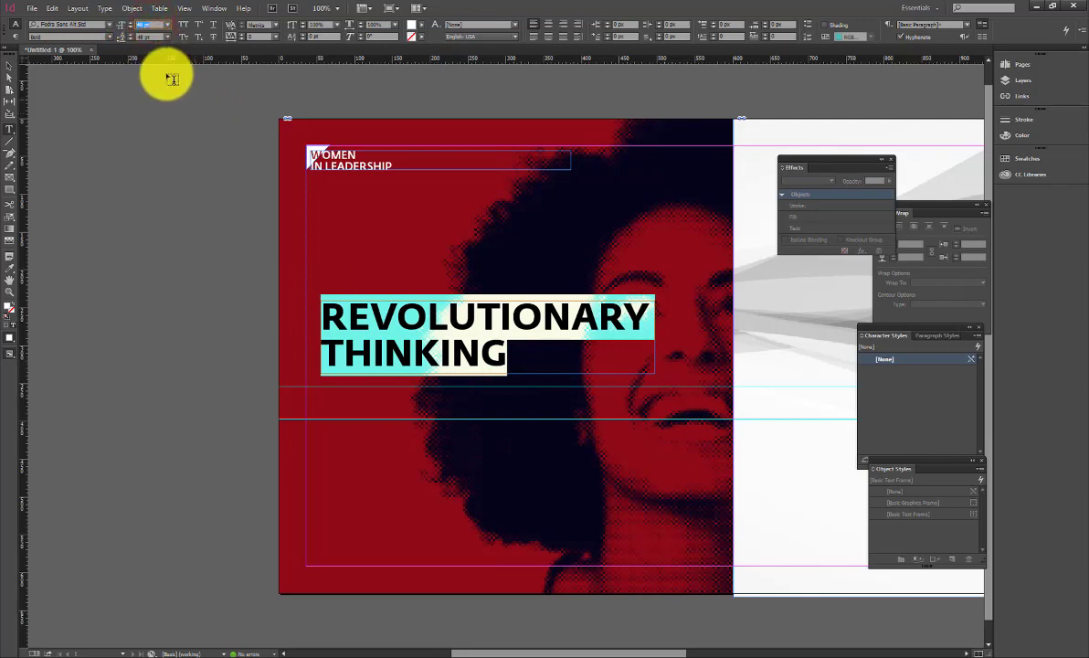
key(Down)
key(Down)
key(Down)
key(Down)
key(Down)
key(Down)
key(Down)
key(Down)
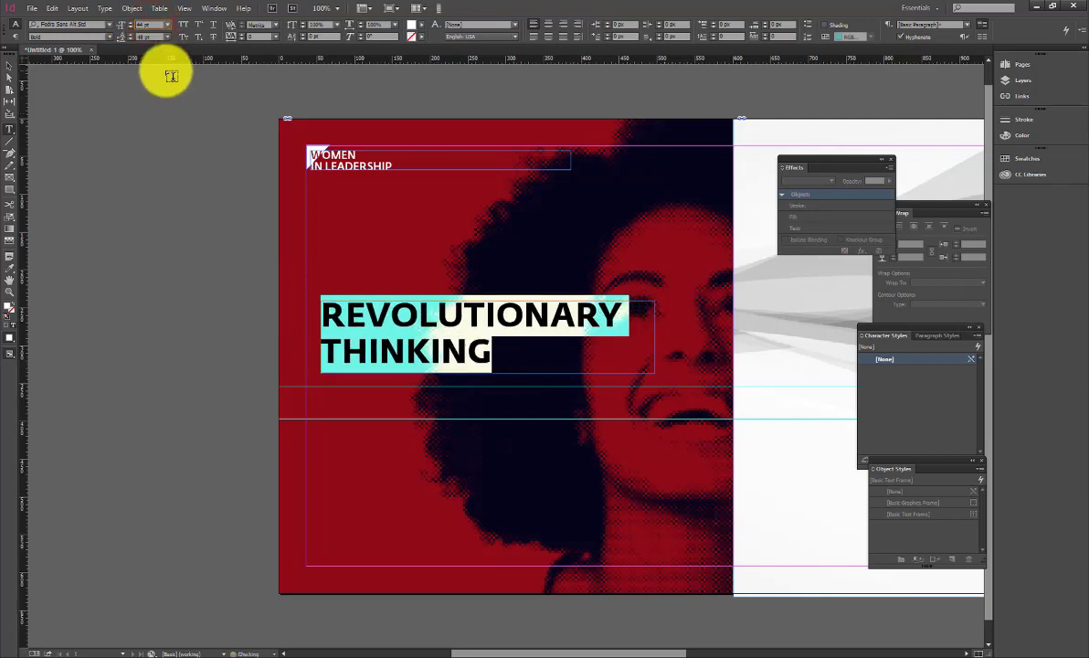
key(Up)
key(Up)
key(Up)
key(Up)
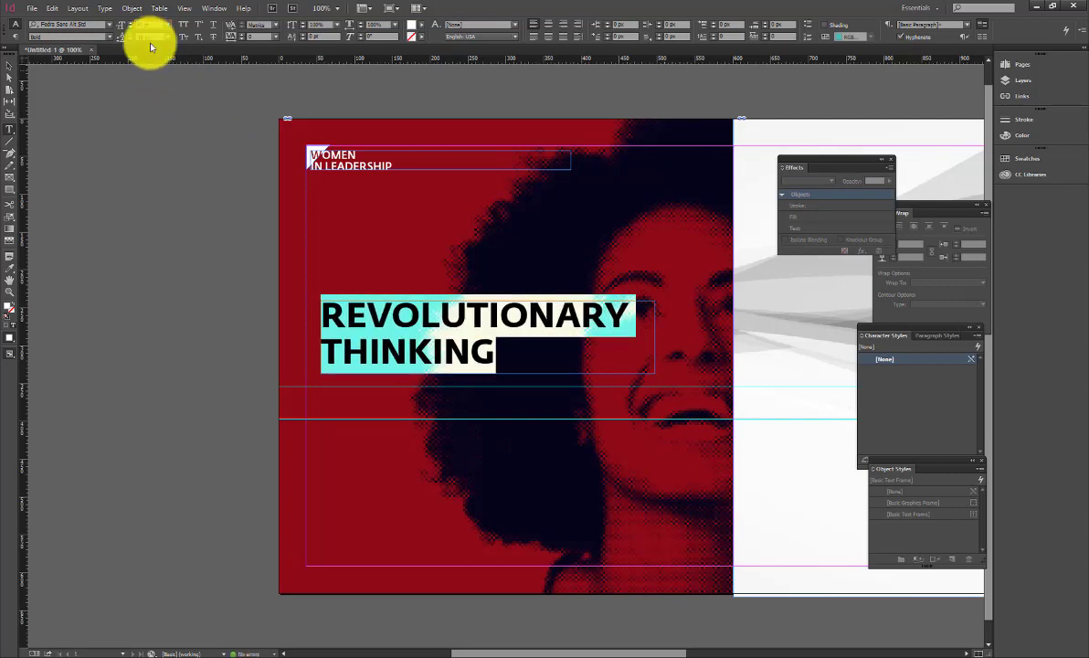
Tighten the leading between REVOLUTIONARY and THINKING, then nudge the frame down and left.
click(151, 36)
key(Down)
key(Down)
key(Down)
key(Down)
key(Down)
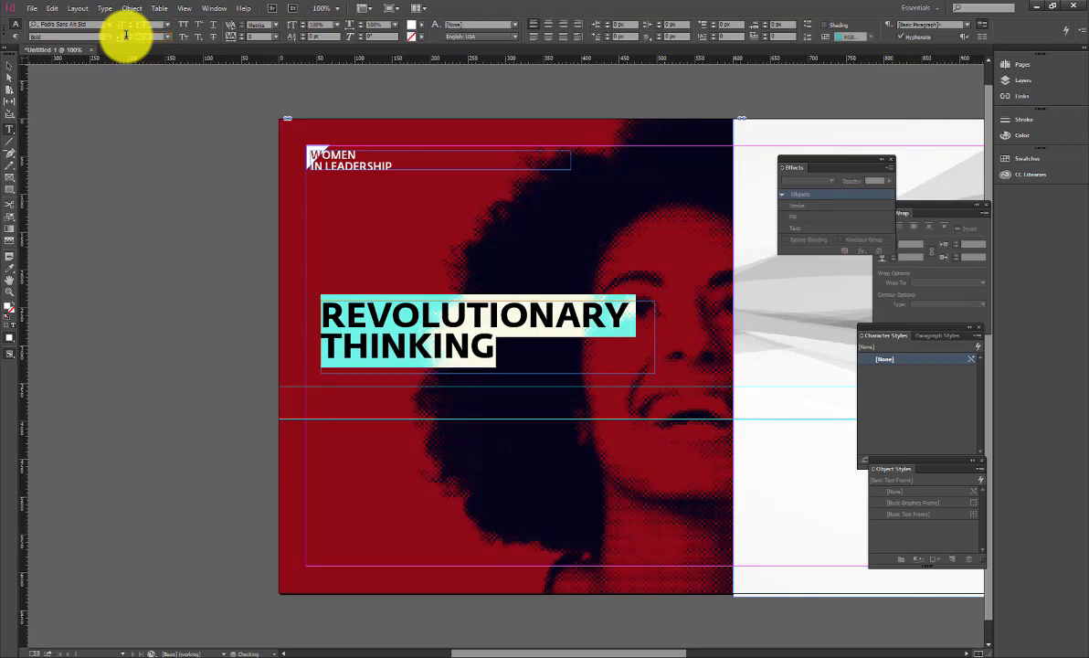
click(9, 63)
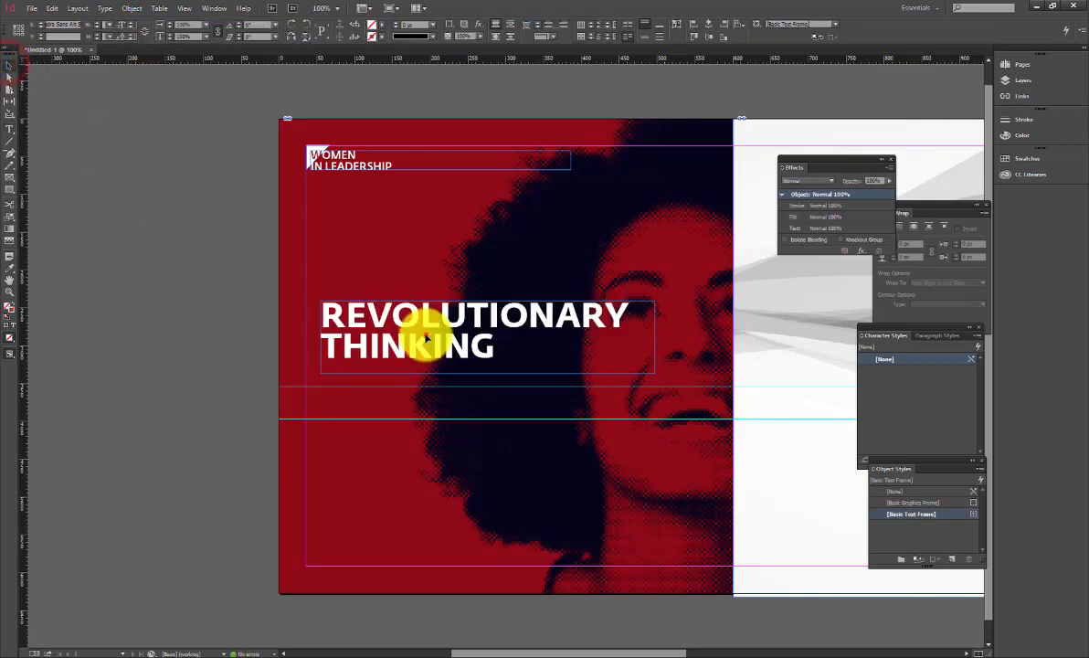
drag(406, 342, 389, 373)
Check the portrait image frame and the headline text frame by selecting each in turn.
click(201, 348)
click(311, 393)
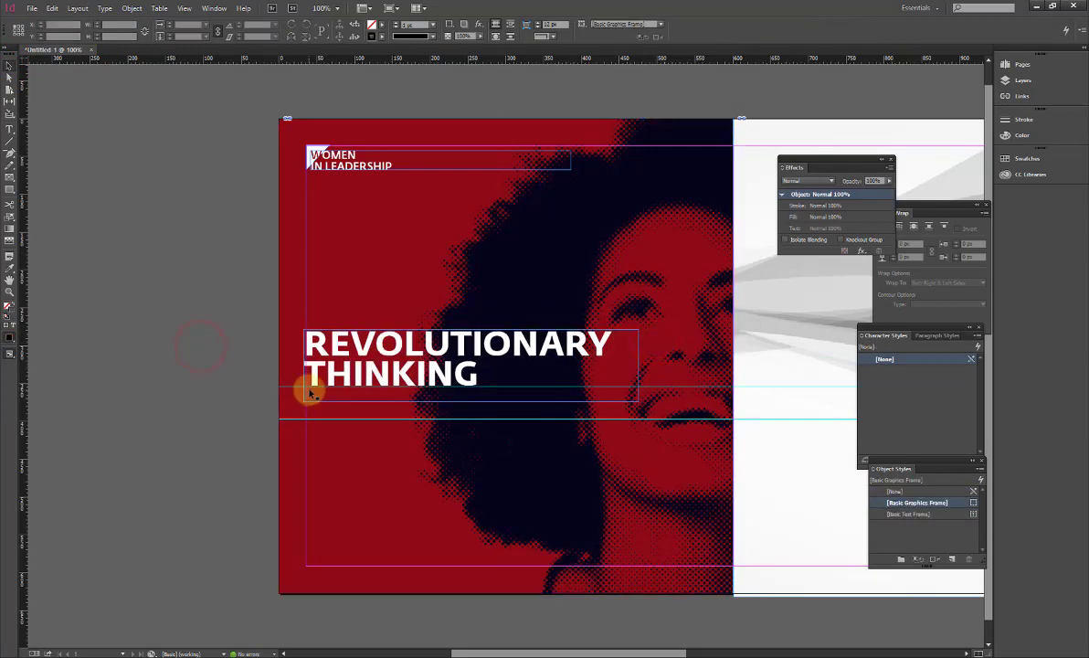
click(558, 359)
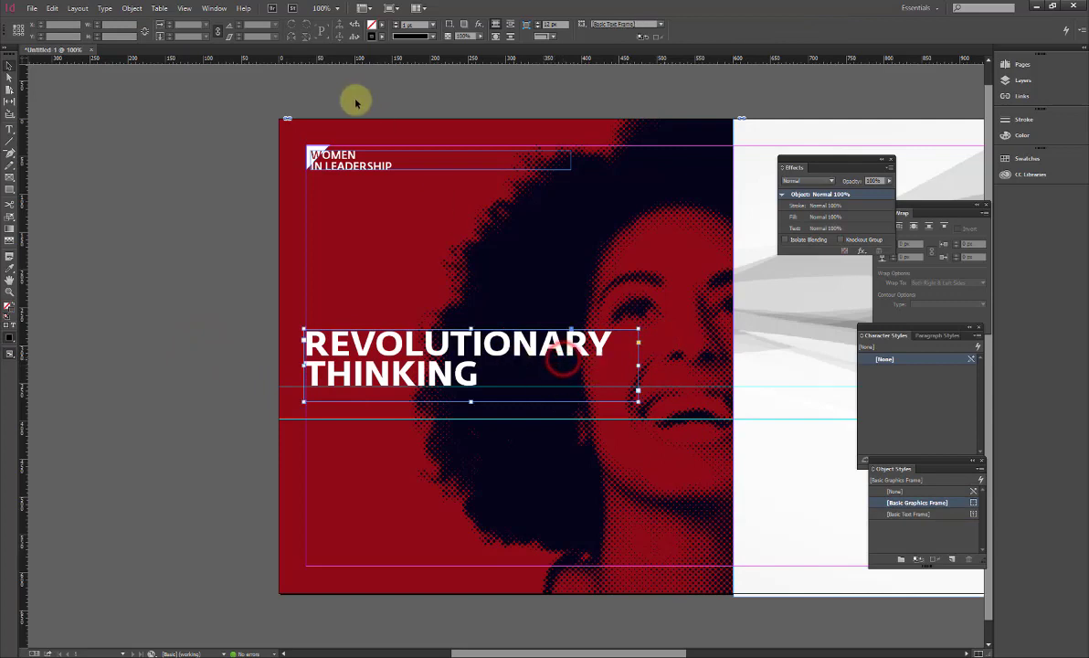
click(629, 346)
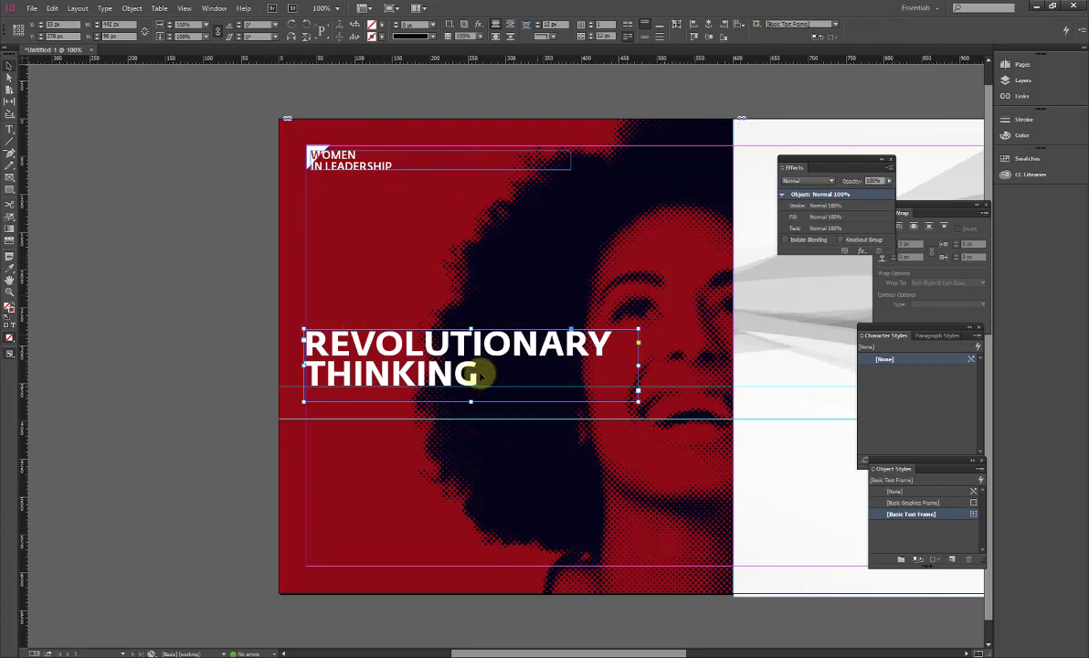
Preview the banner without guides and draw a text frame below the REVOLUTIONARY THINKING headline.
key(w)
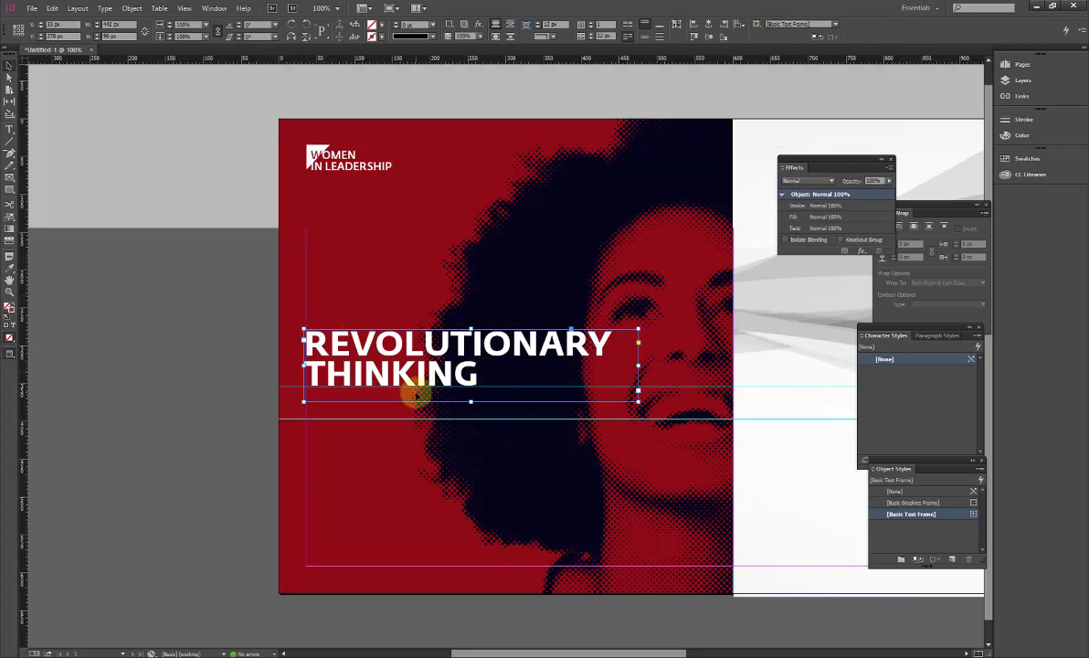
click(244, 394)
drag(578, 394, 479, 319)
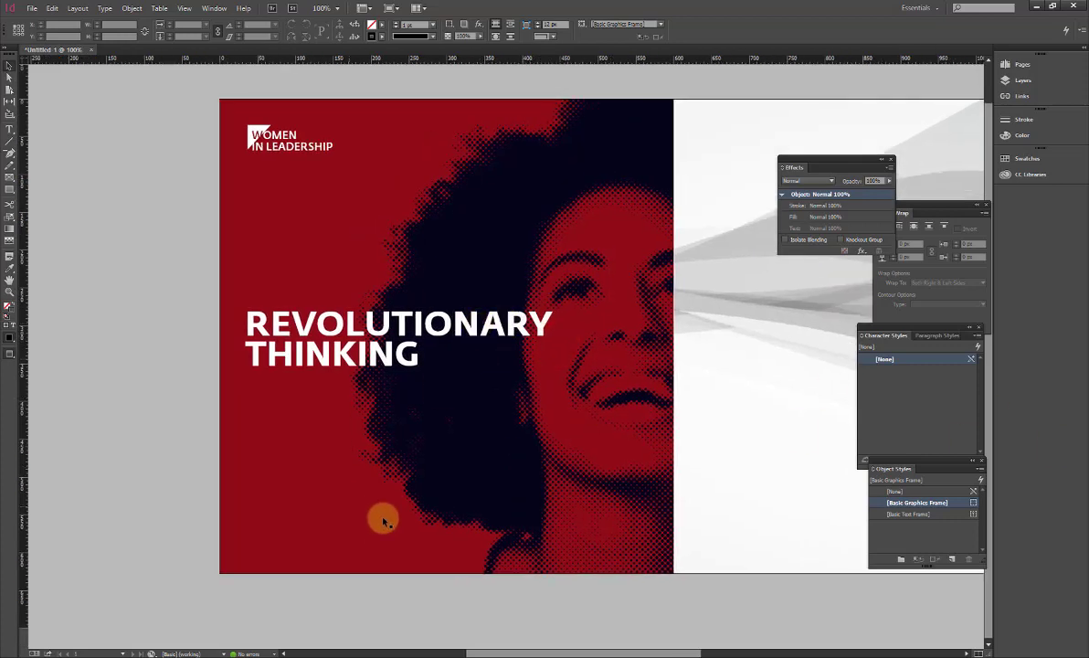
click(8, 131)
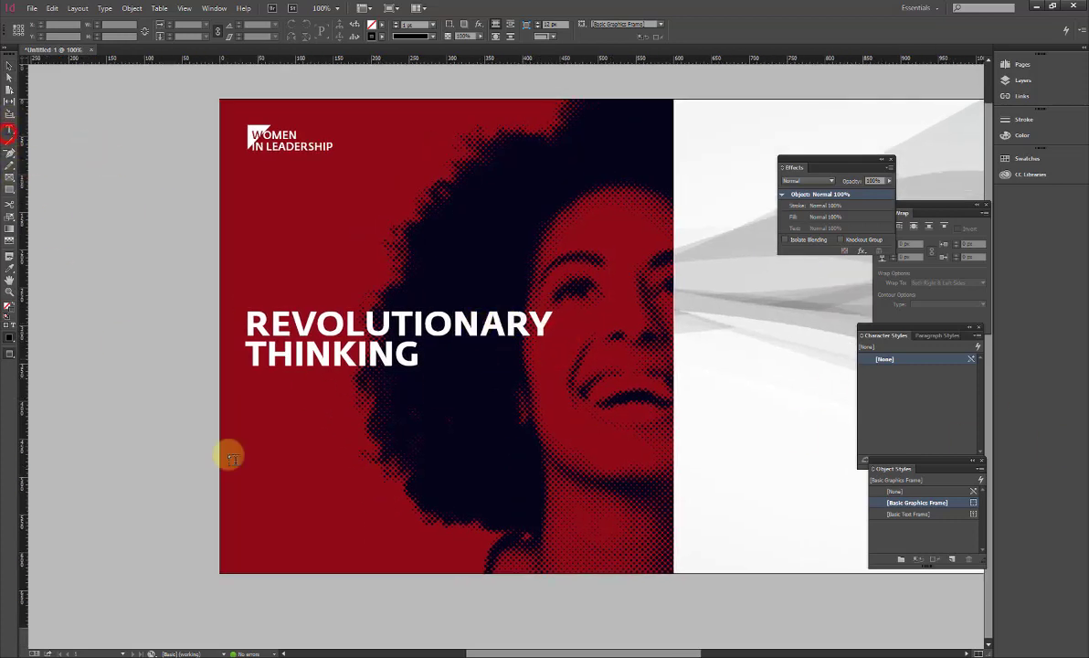
drag(259, 395, 561, 505)
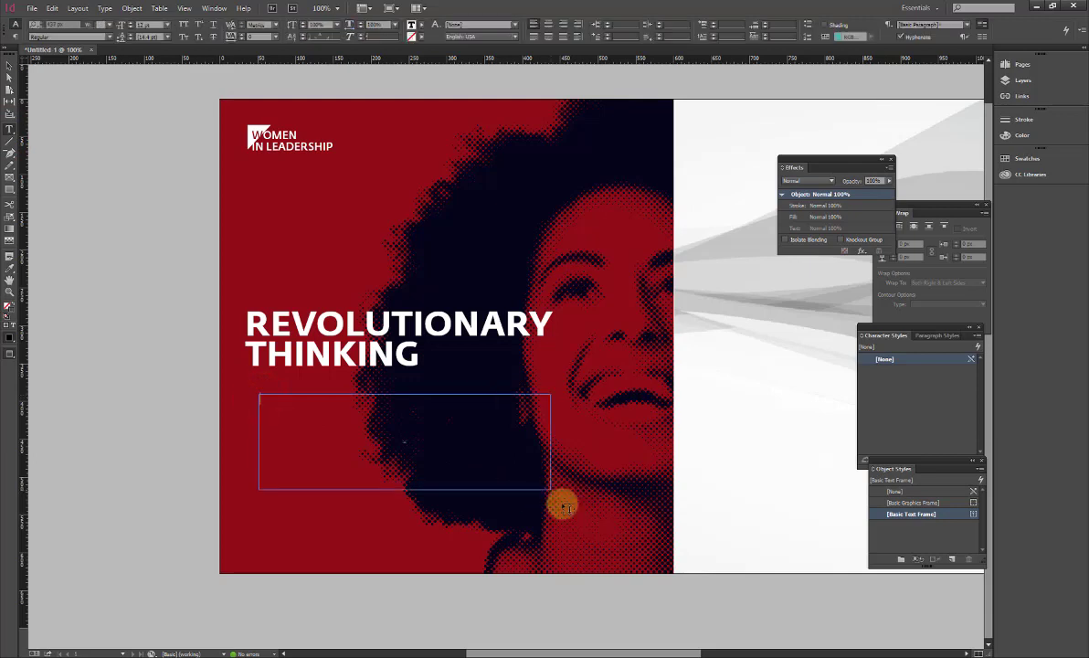
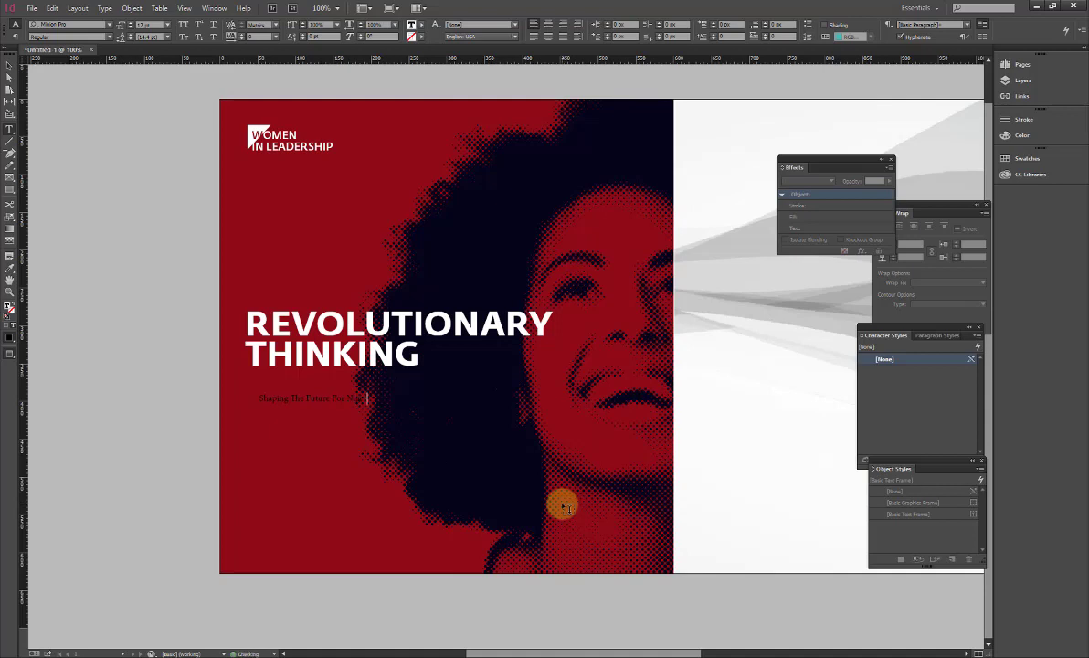
Change the subtitle font from Minion Pro to Fedra Sans Alt Std.
key(ctrl+a)
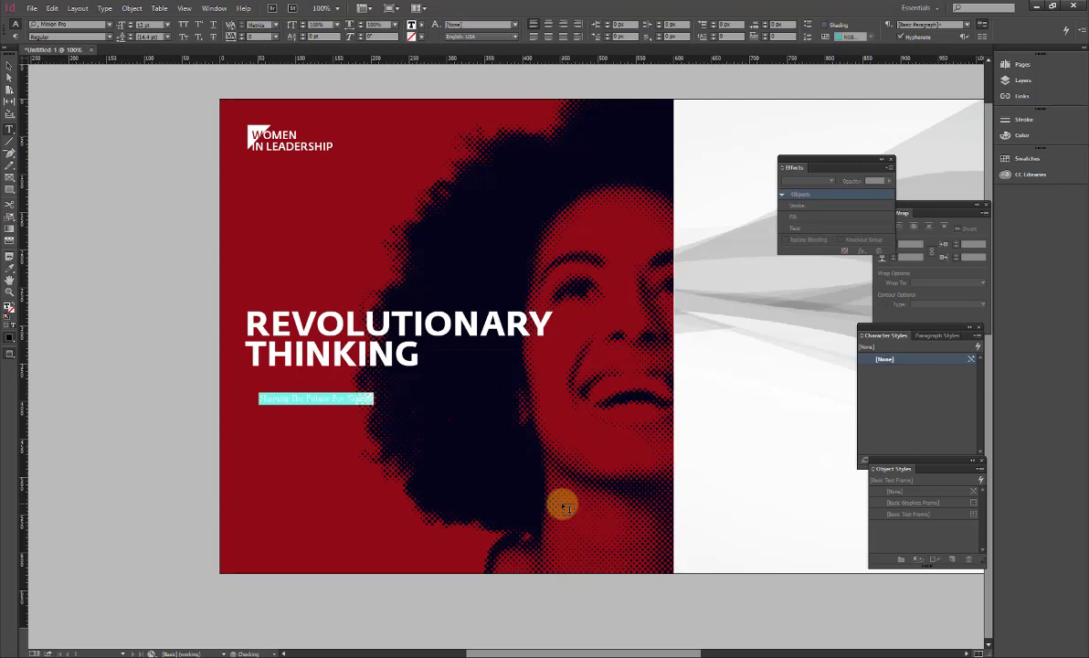
click(112, 25)
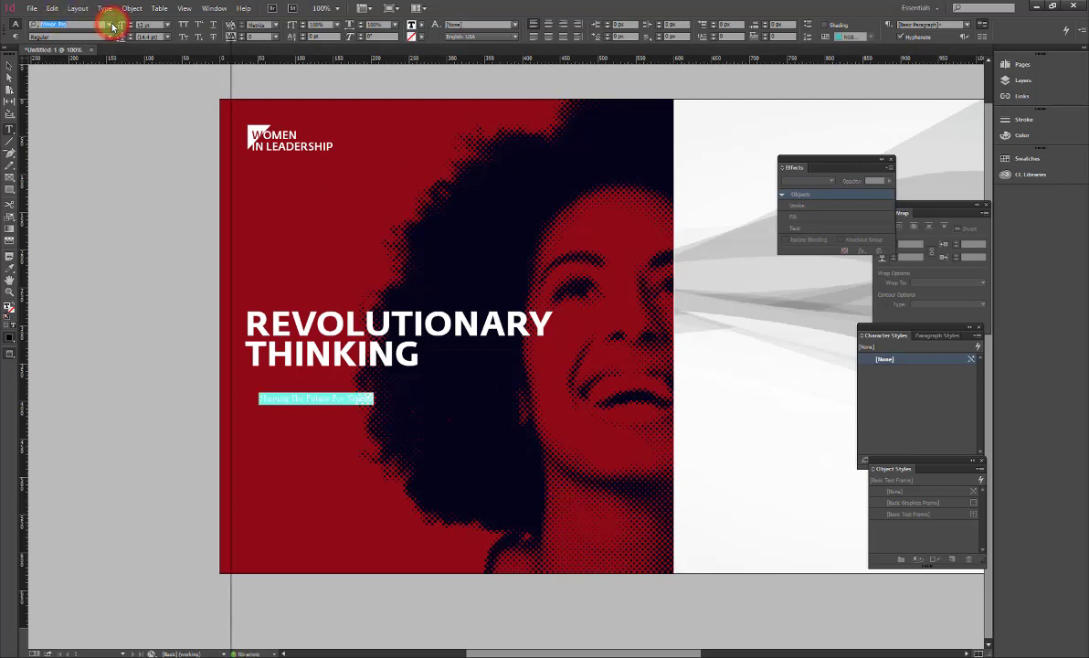
click(113, 25)
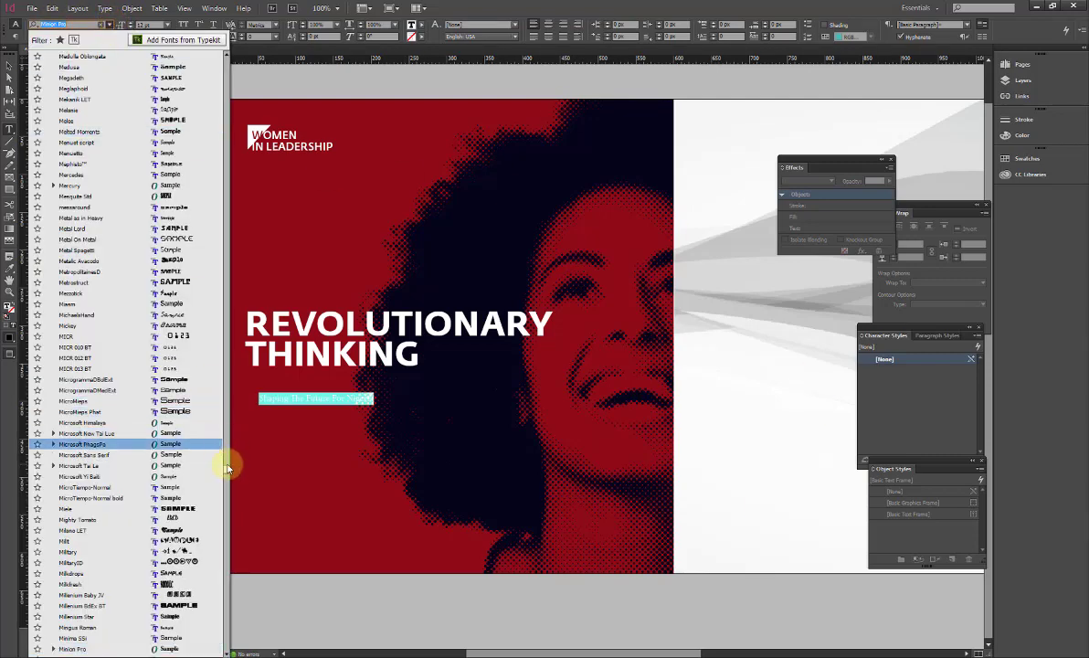
drag(234, 126, 236, 83)
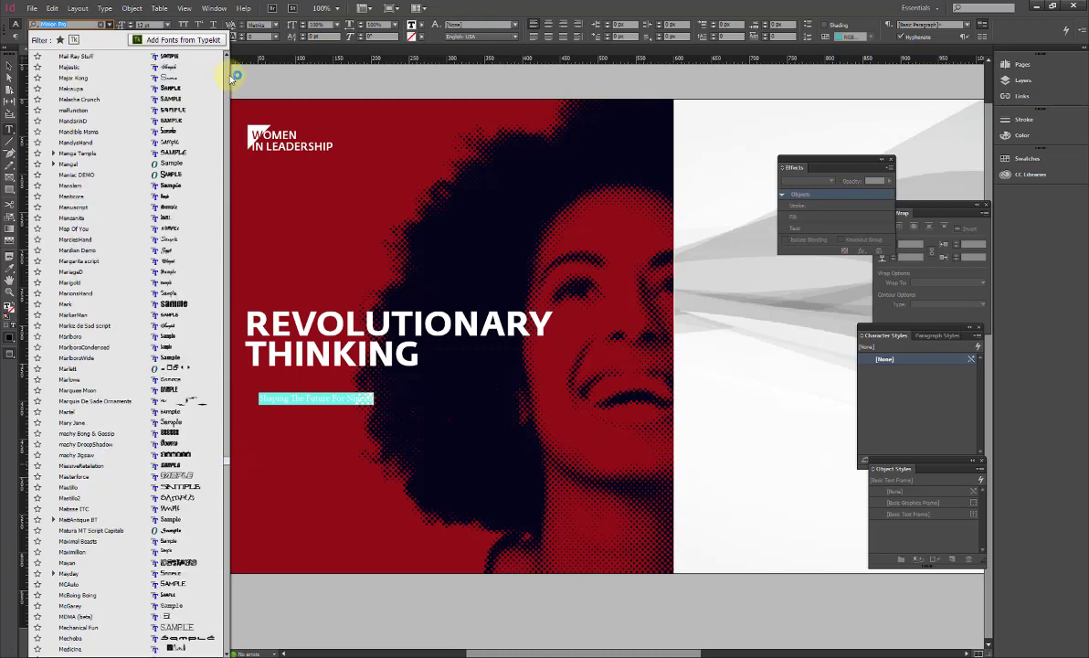
scroll(210, 429, up, 15)
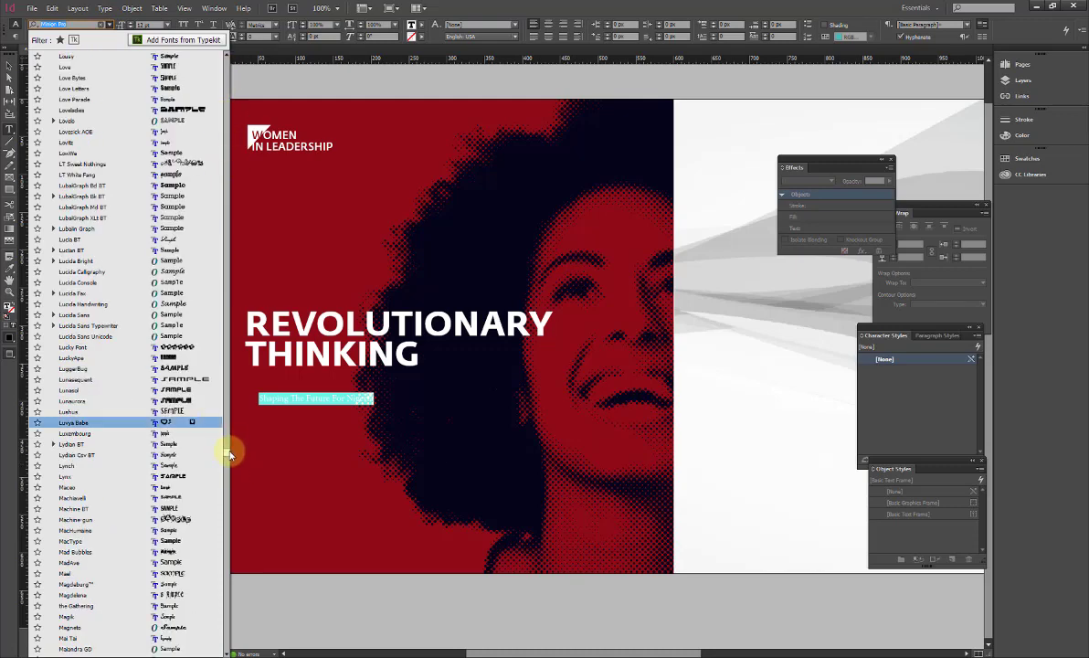
drag(225, 445, 226, 60)
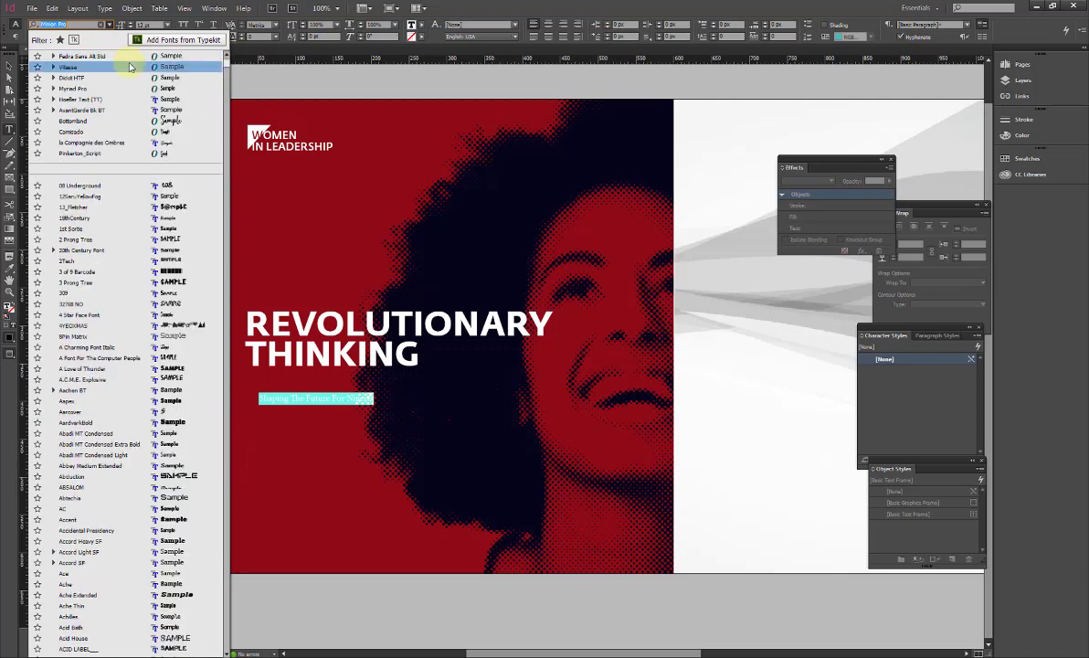
click(131, 58)
Make the subtitle Medium weight with the white Paper fill, then deselect it.
click(110, 36)
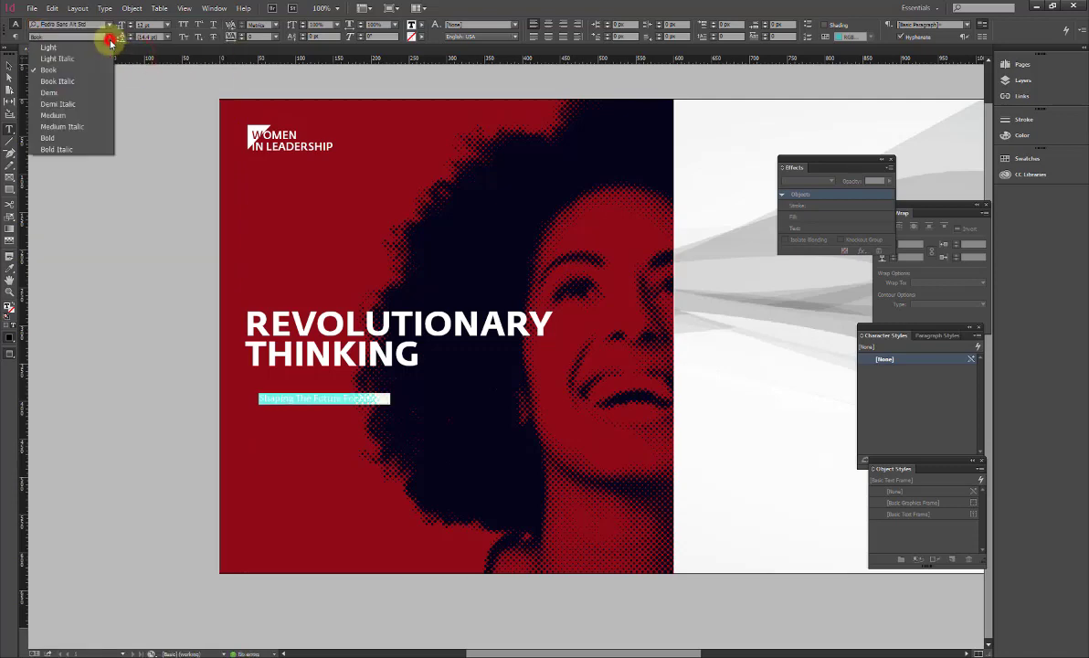
click(75, 96)
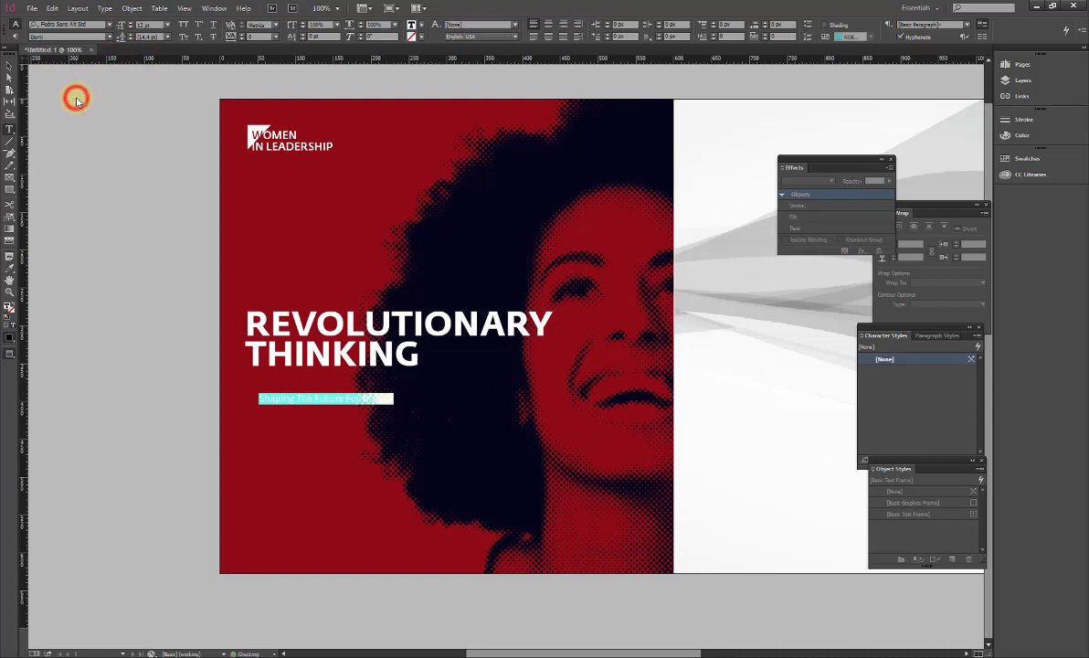
click(107, 39)
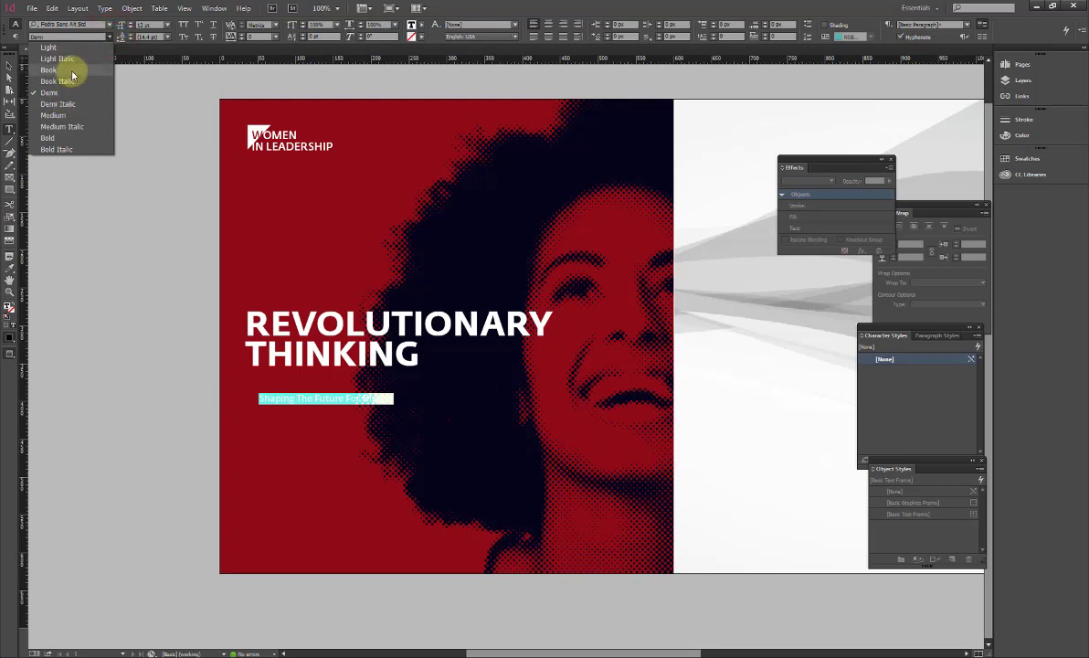
click(66, 115)
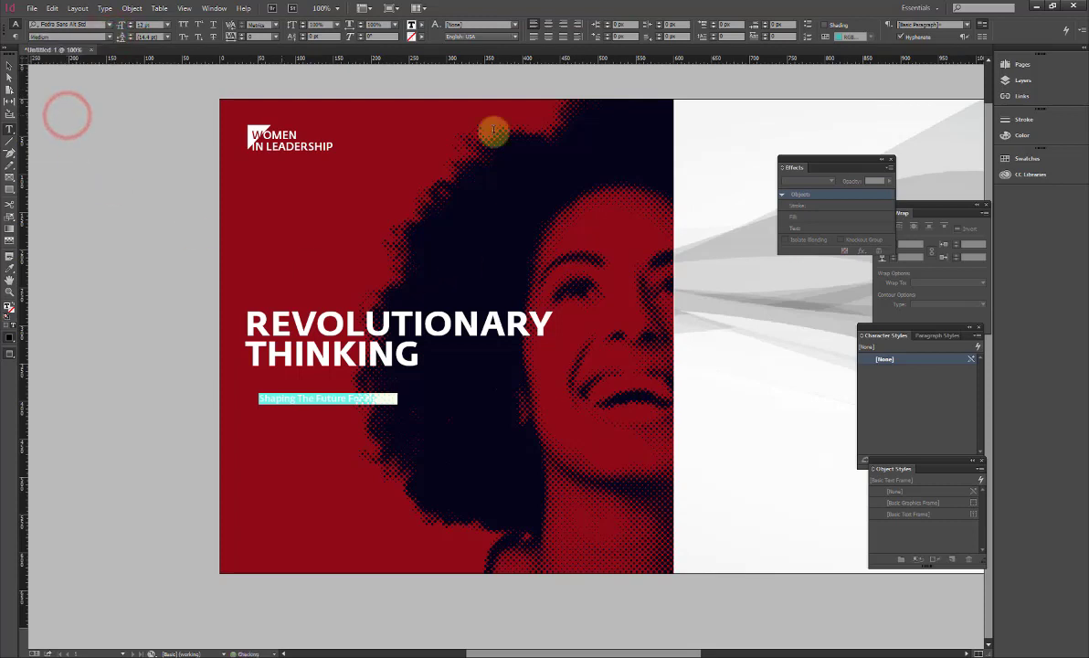
click(419, 34)
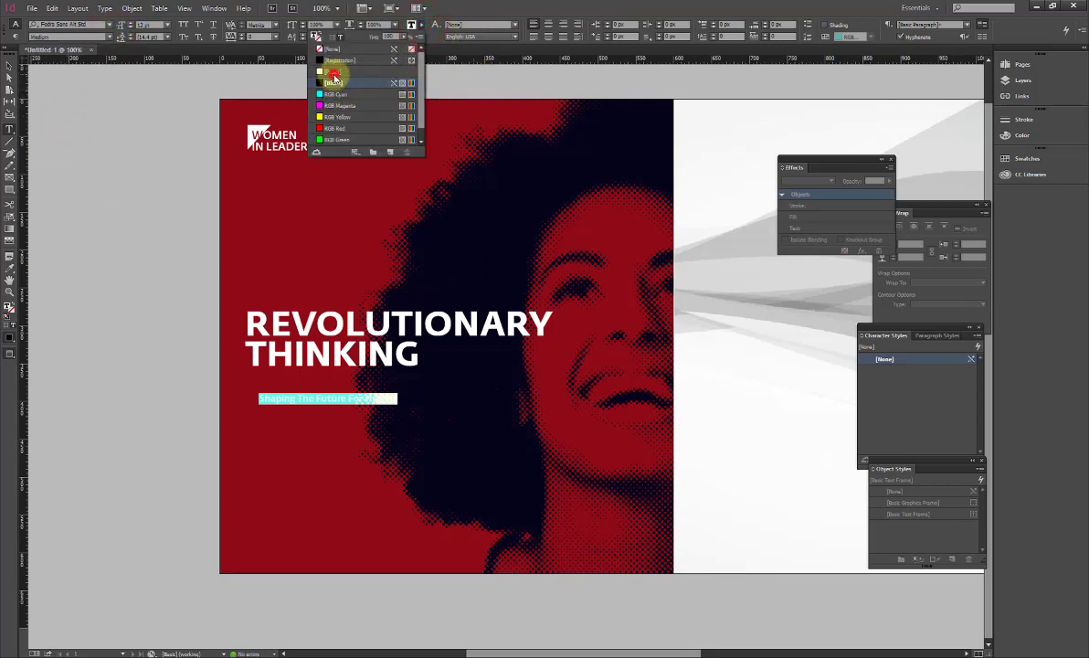
click(333, 73)
click(9, 70)
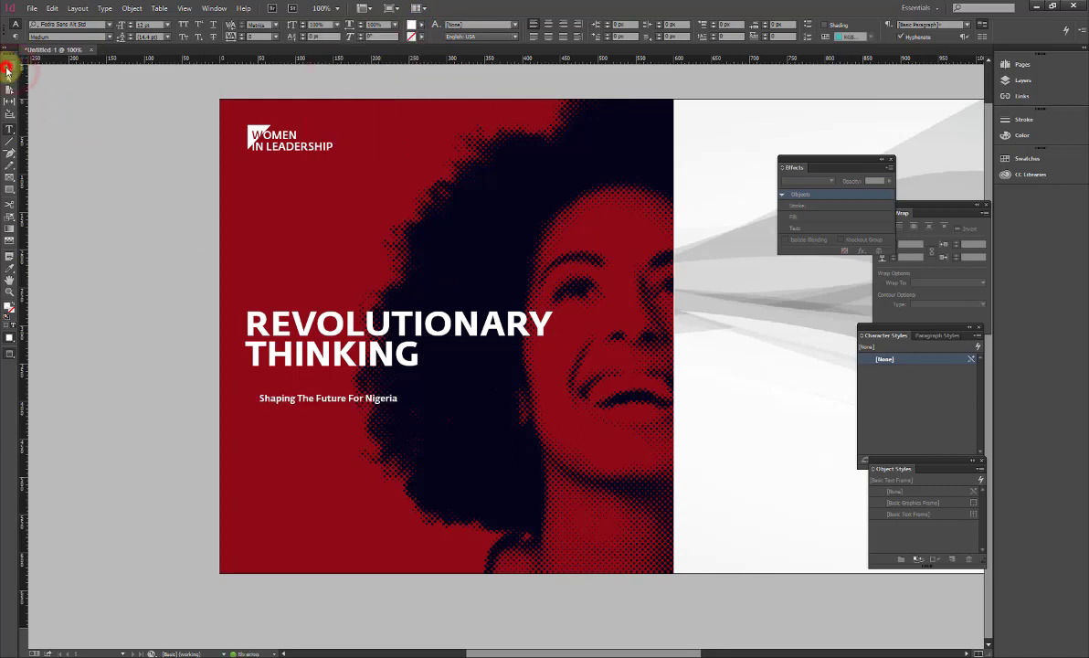
click(105, 219)
Move the subtitle frame up under the headline and shrink it to one line.
click(356, 402)
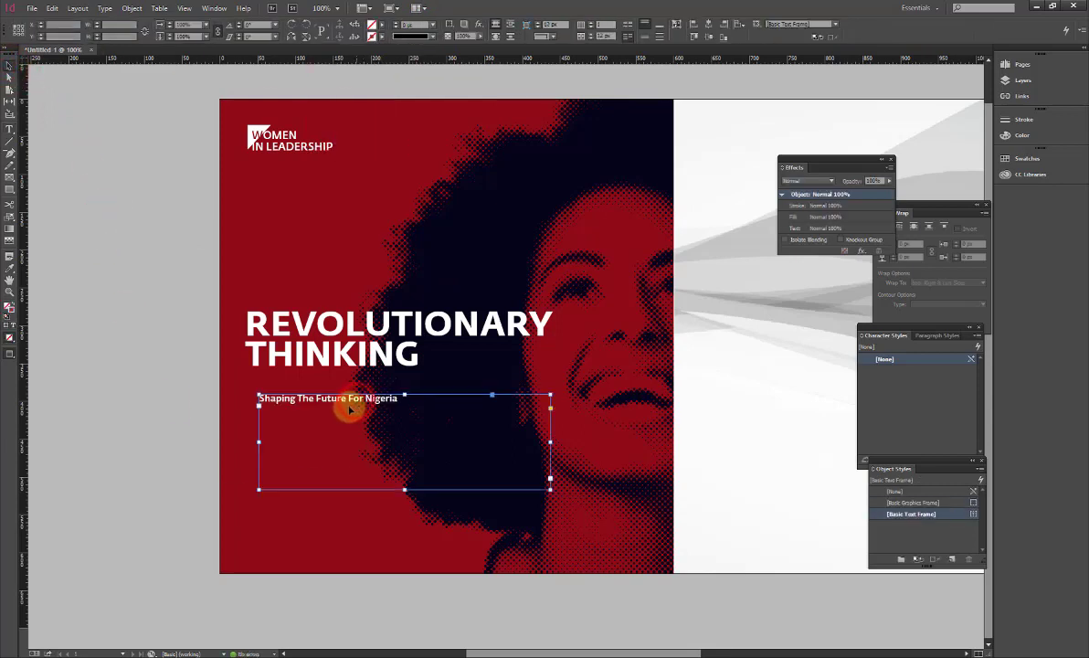
drag(347, 409, 335, 392)
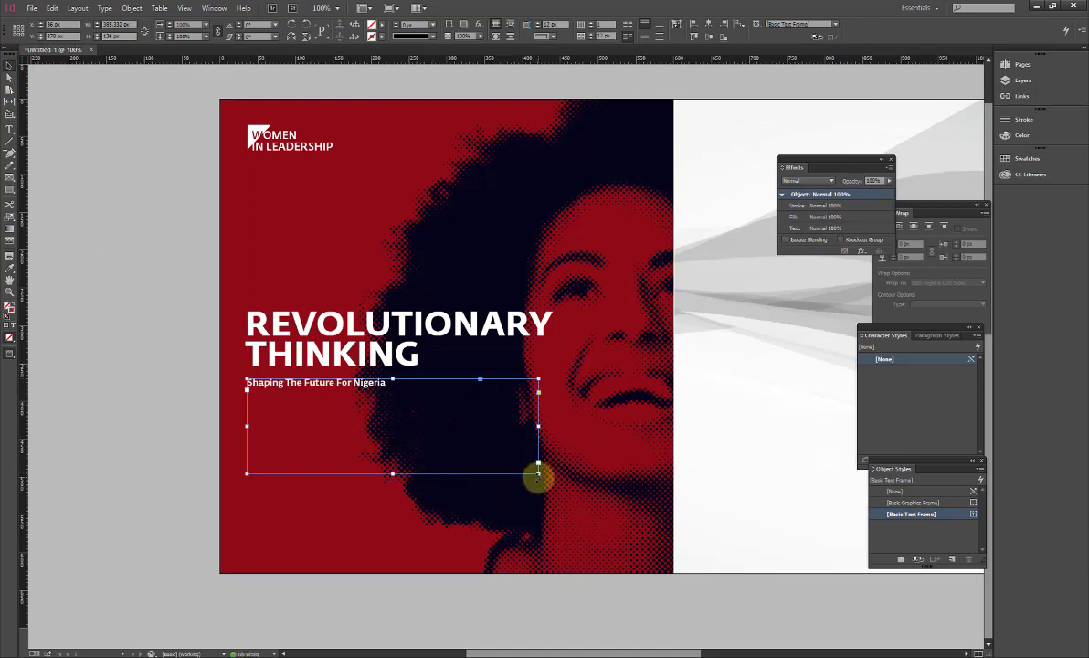
drag(538, 470, 391, 395)
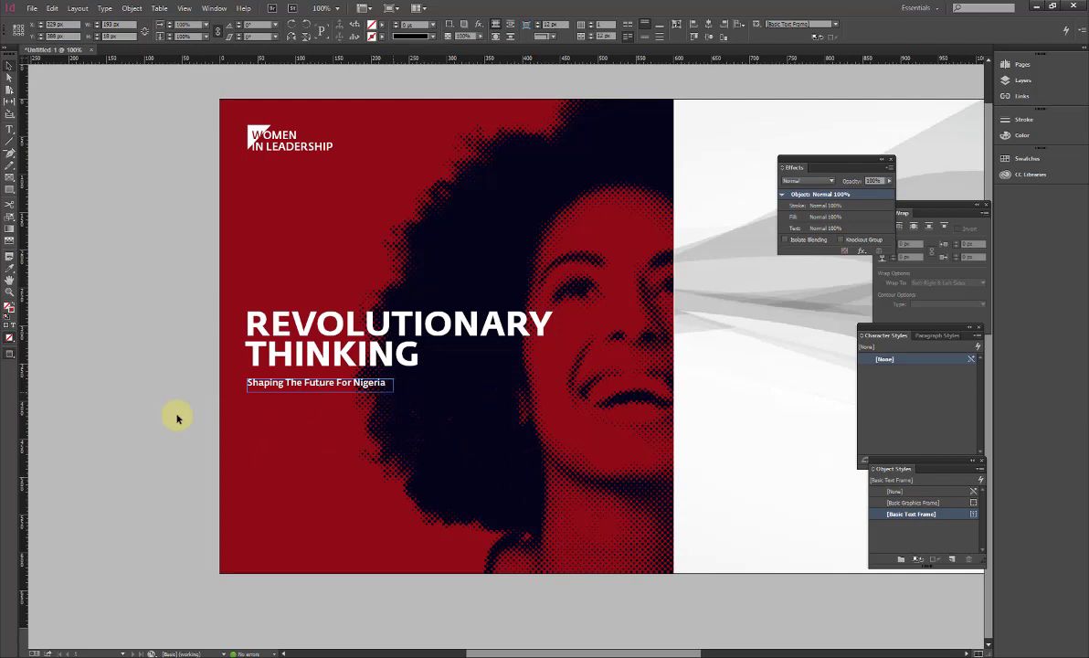
Clear the selection and select the REVOLUTIONARY THINKING headline frame.
click(175, 414)
click(203, 419)
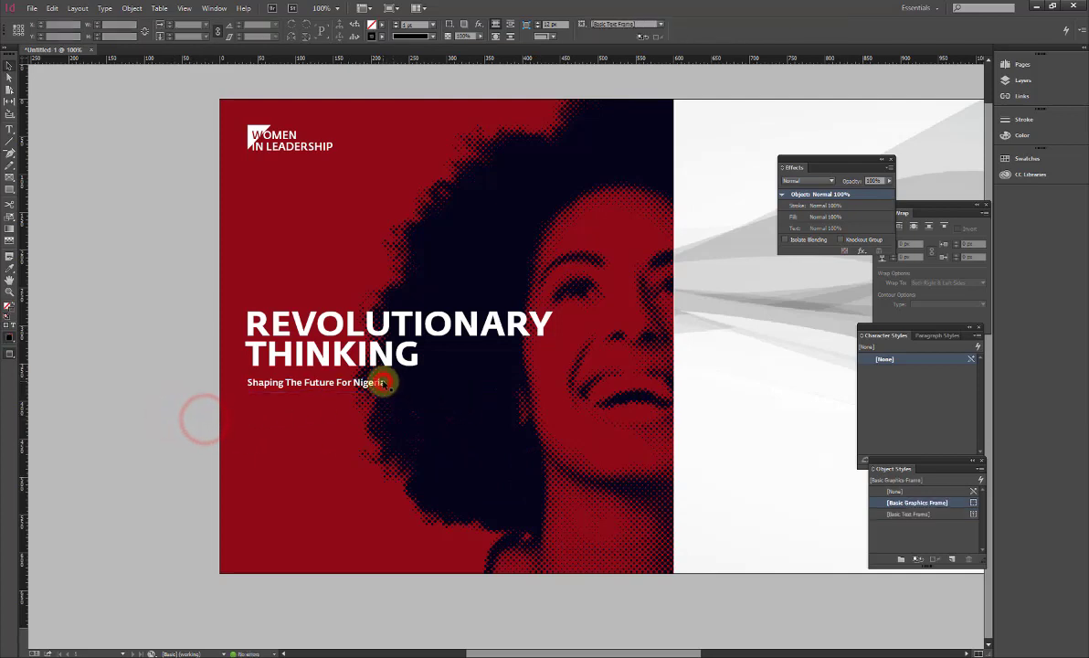
click(389, 380)
click(81, 404)
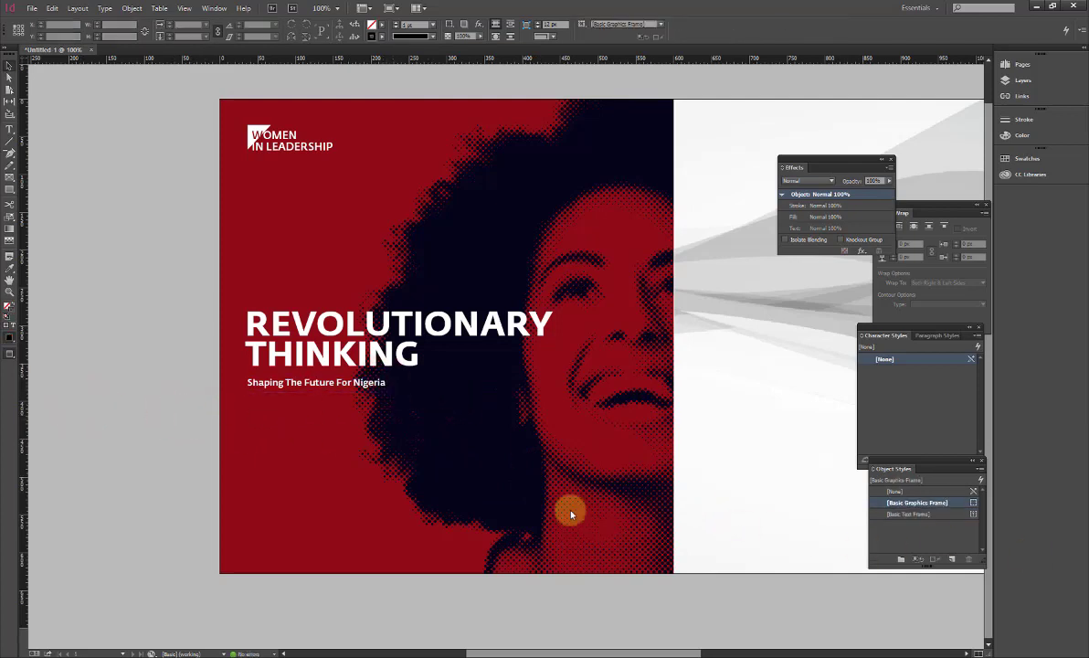
click(420, 487)
click(50, 364)
click(361, 364)
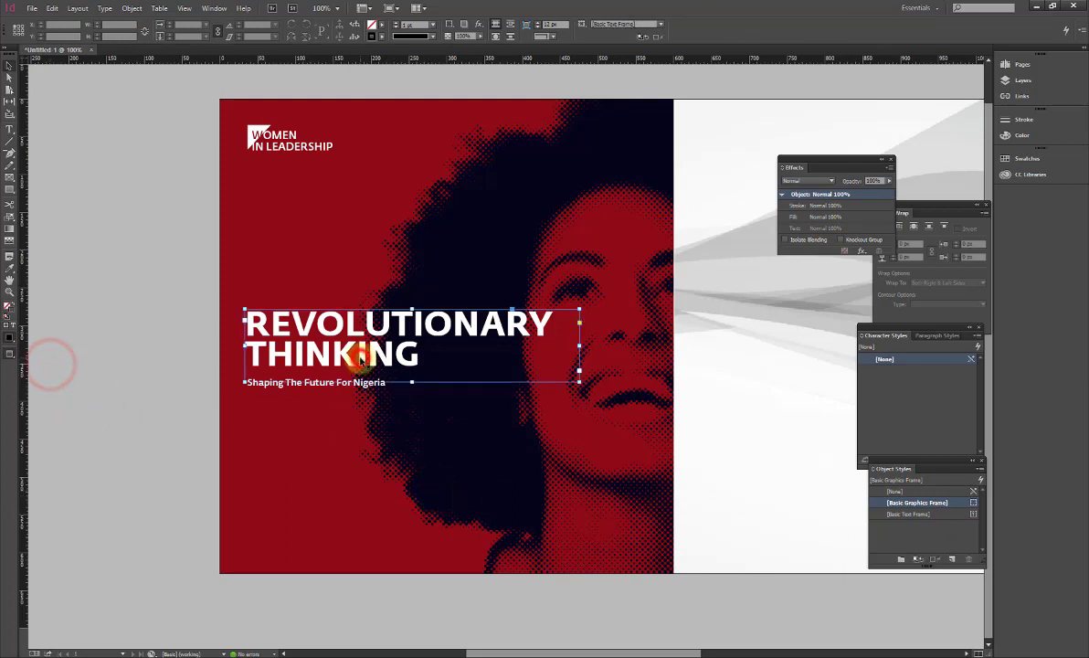
click(72, 445)
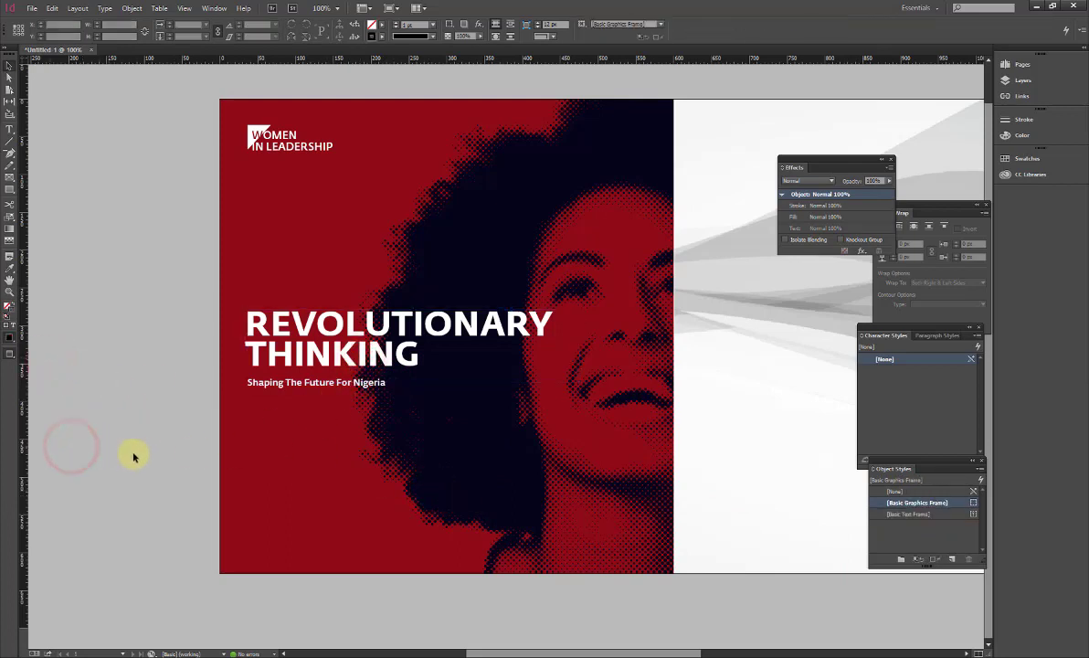
click(290, 320)
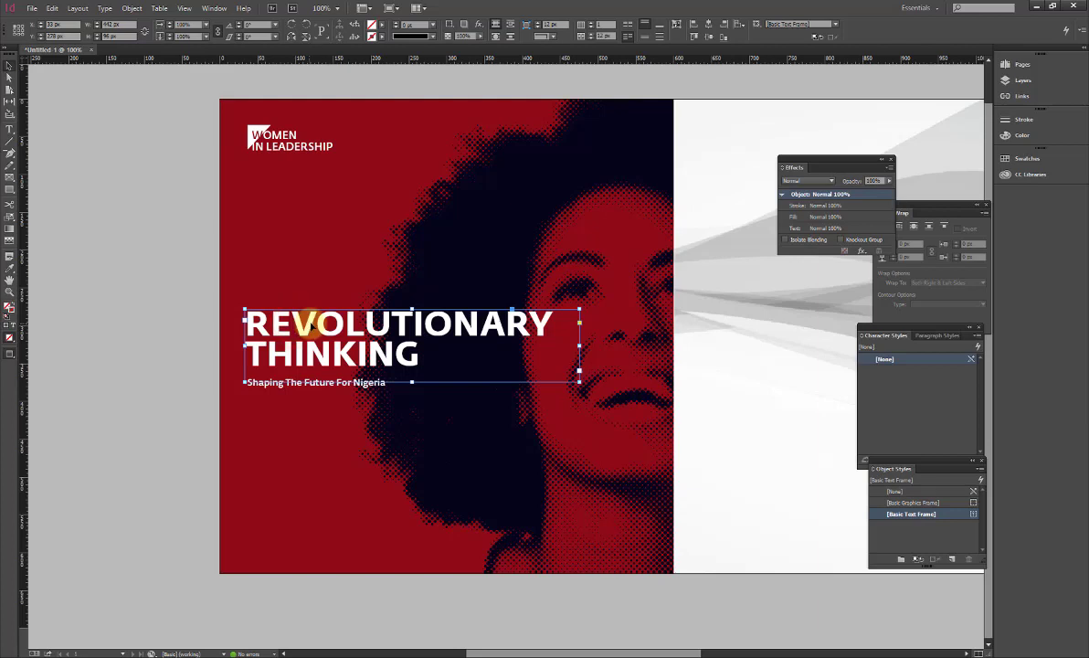
Duplicate the headline lower on the red half and align the subtitle's left edge.
drag(307, 325, 345, 498)
key(w)
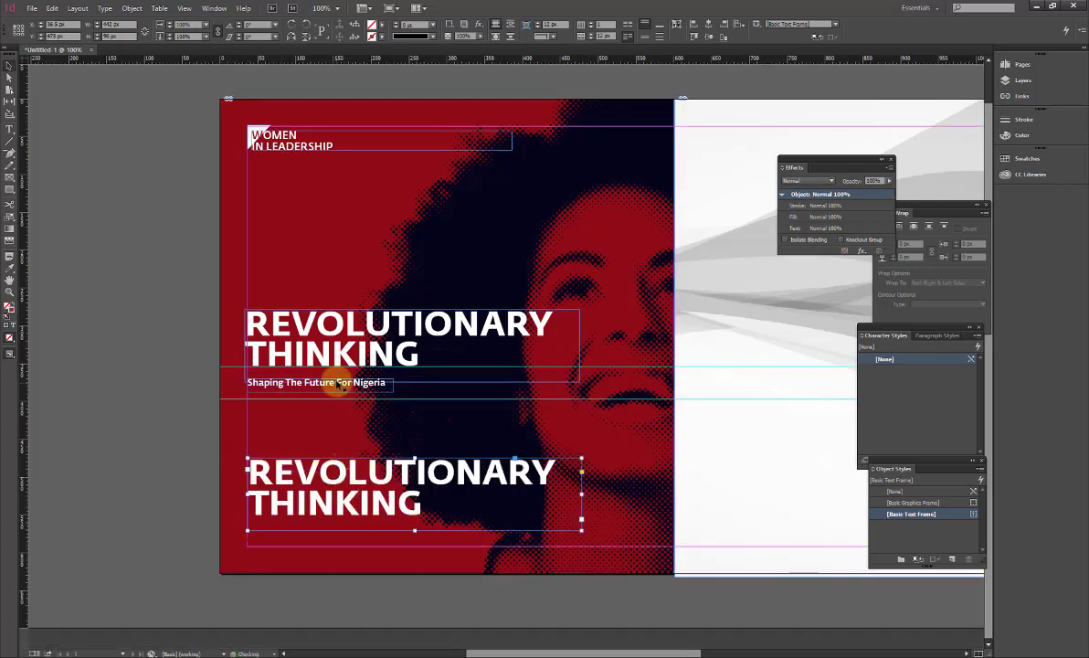
drag(339, 385, 234, 388)
key(w)
Select the lower headline copy and start editing its text.
click(176, 402)
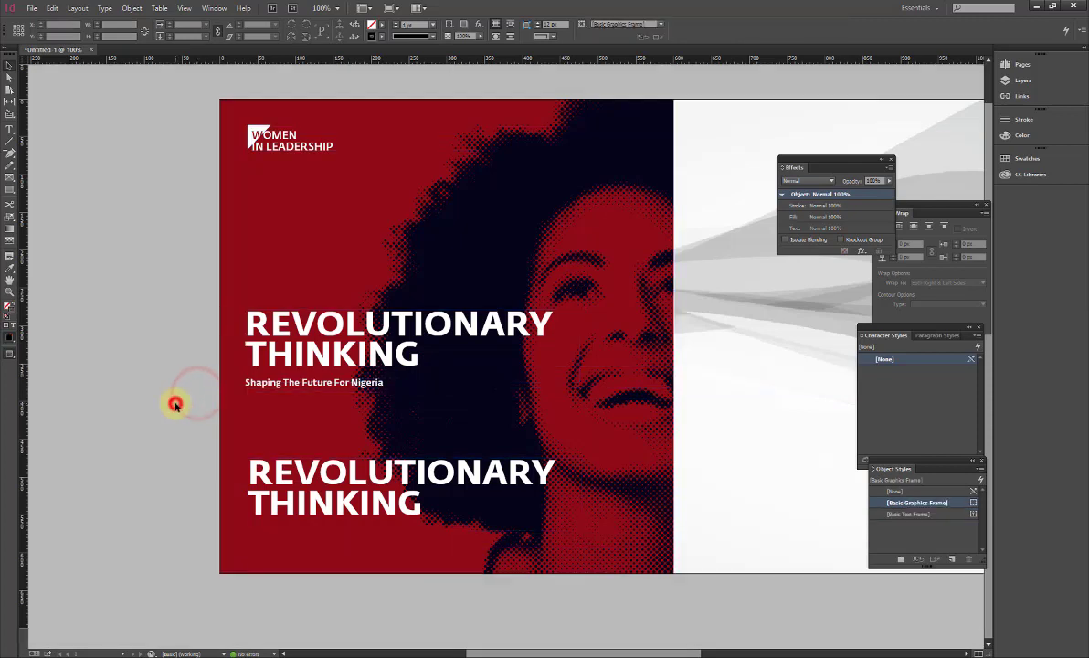
click(333, 476)
double_click(334, 475)
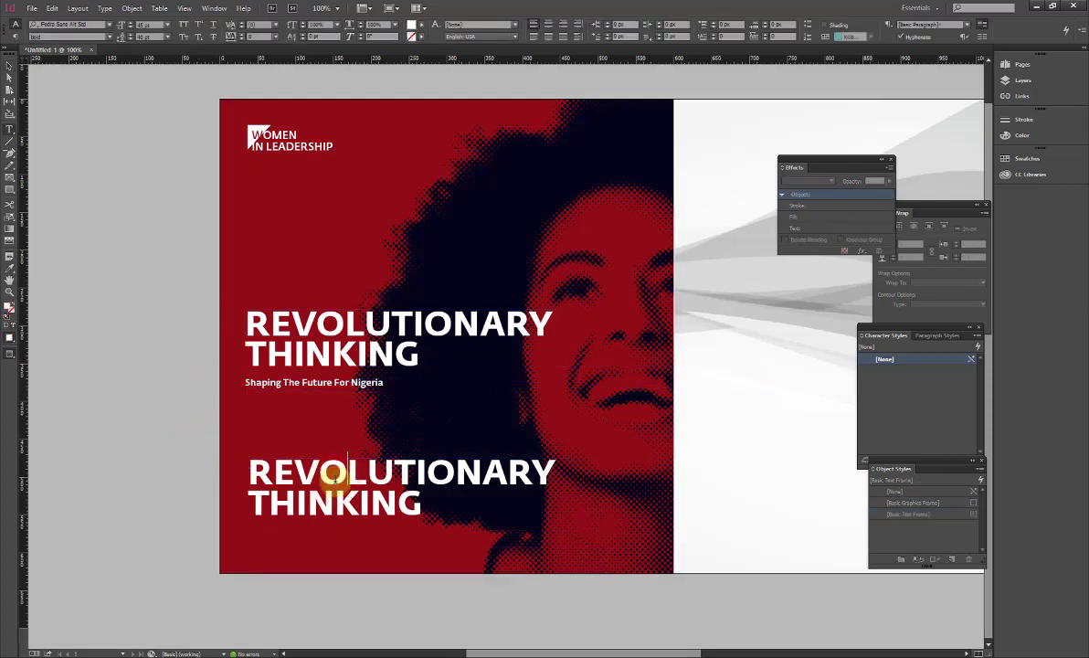
Replace the lower copy's text with the date '25th Nov., 2017'.
key(ctrl+a)
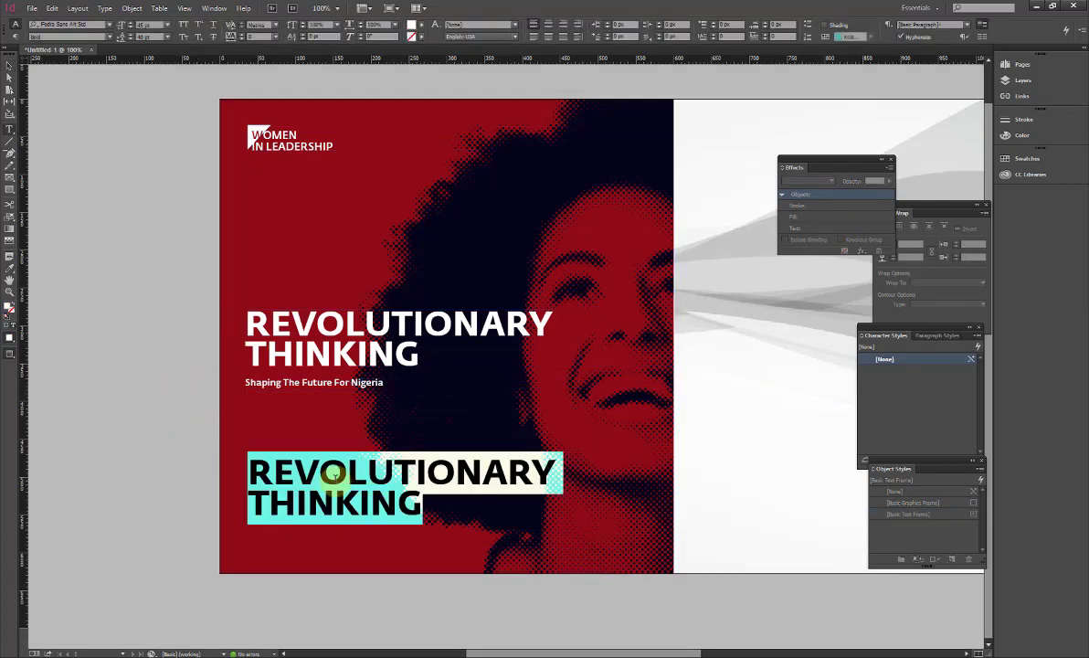
text(25th)
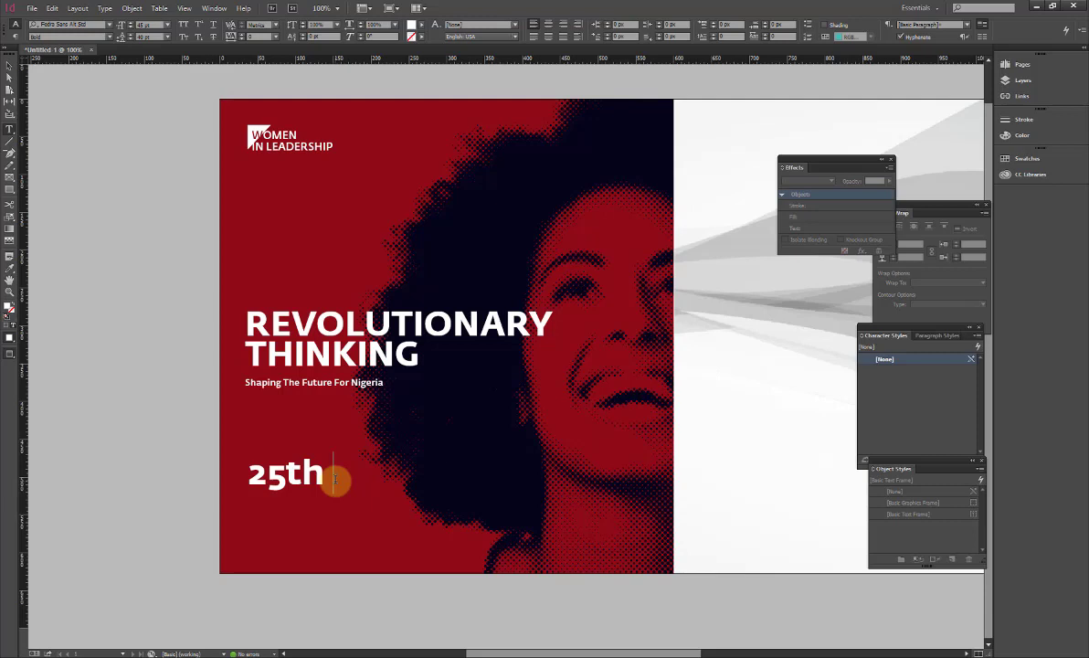
text(Nov., 2017)
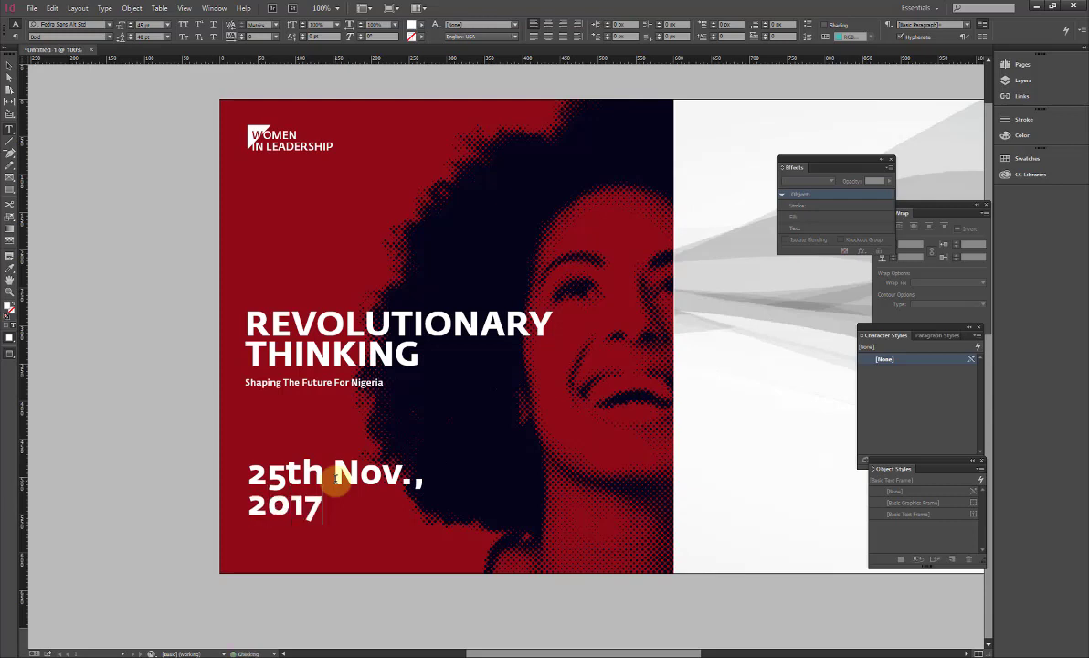
Set the date text to Medium weight at 36 pt.
key(ctrl+a)
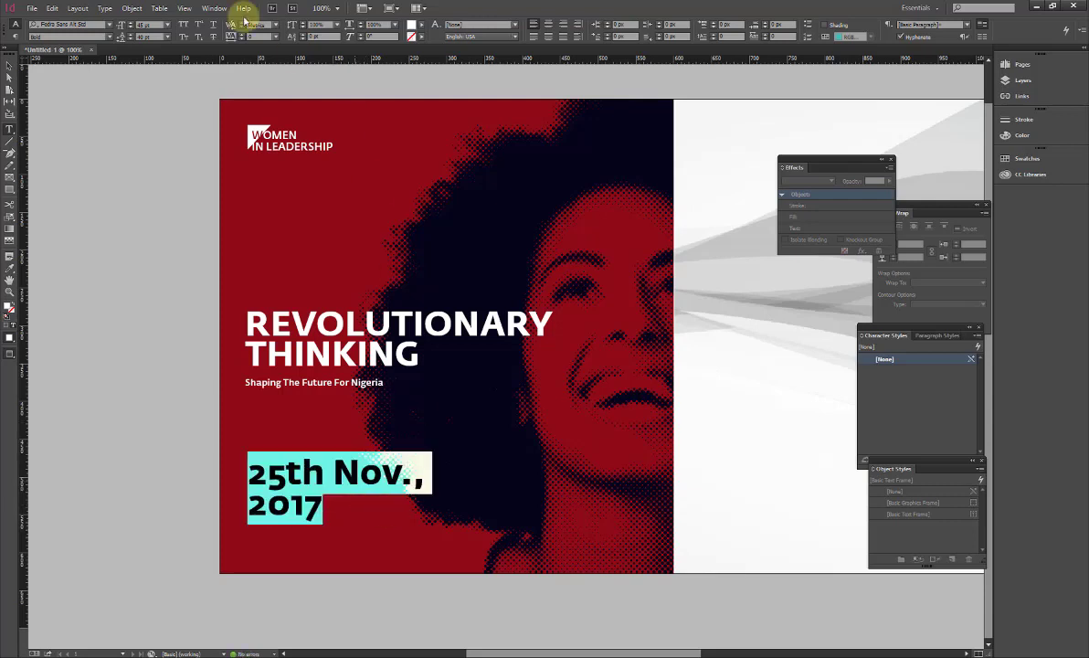
click(111, 40)
click(71, 121)
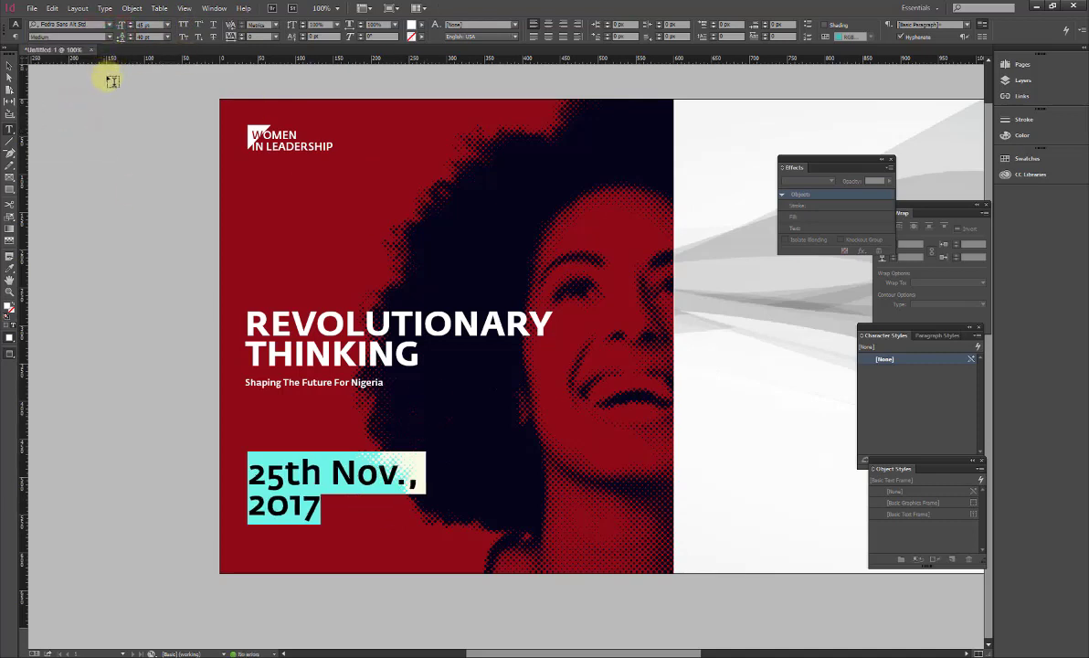
click(166, 25)
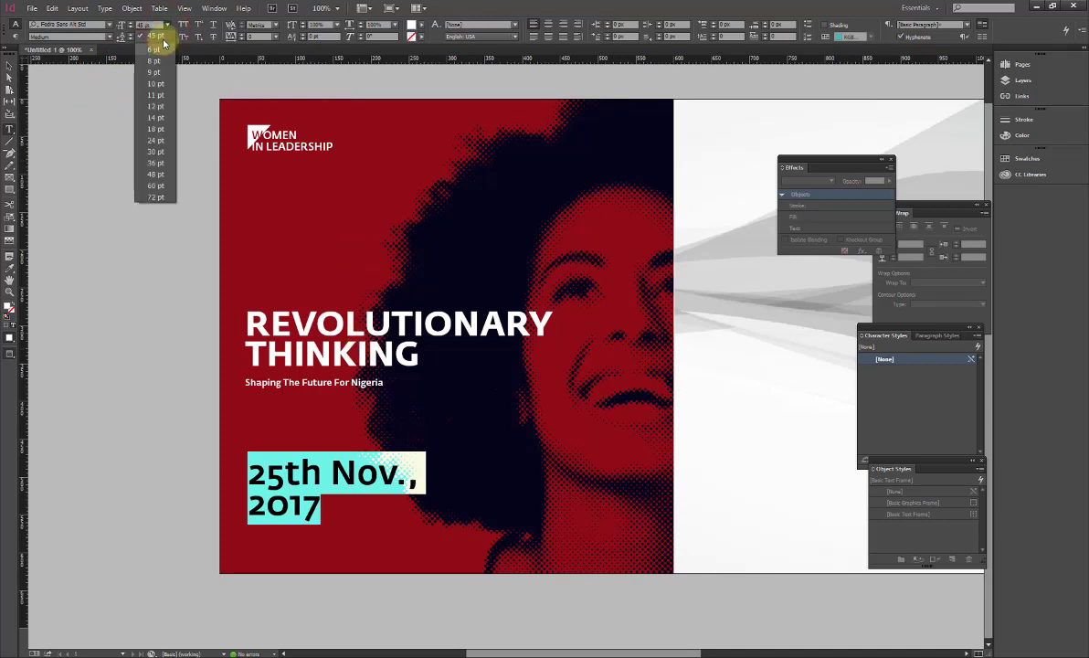
click(161, 159)
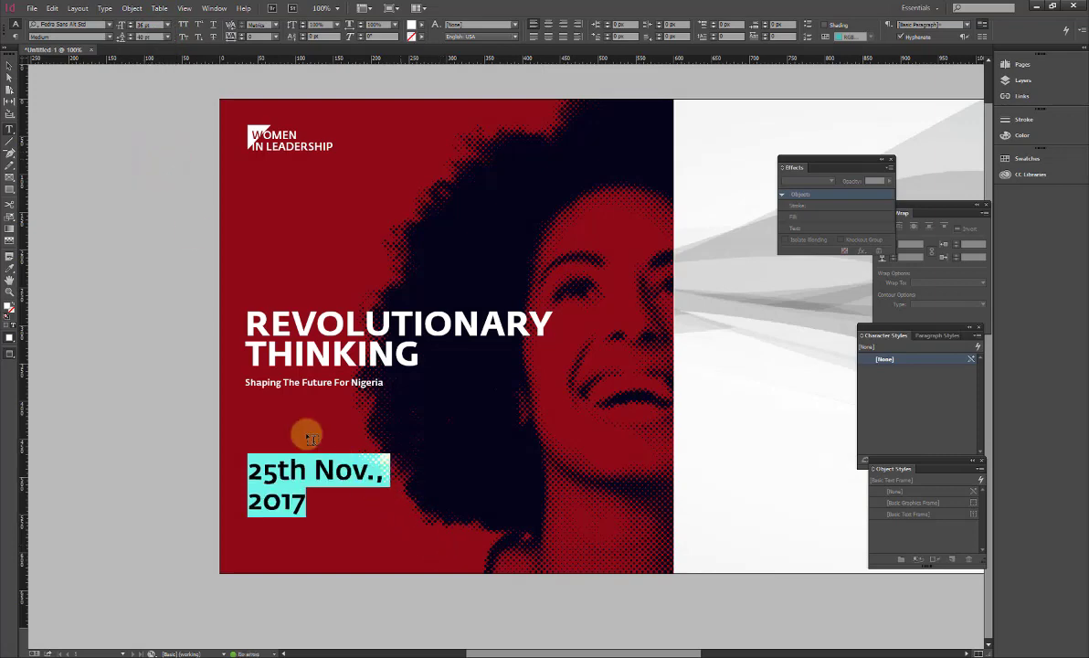
click(9, 66)
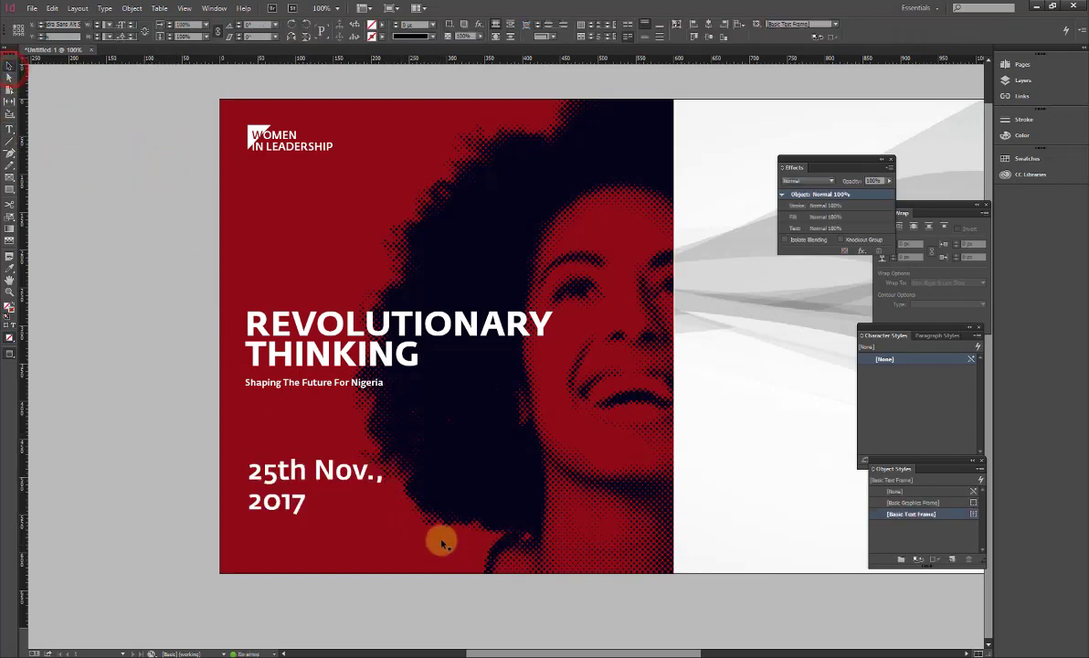
Trim the date frame to its text and move it lower on the page.
click(376, 498)
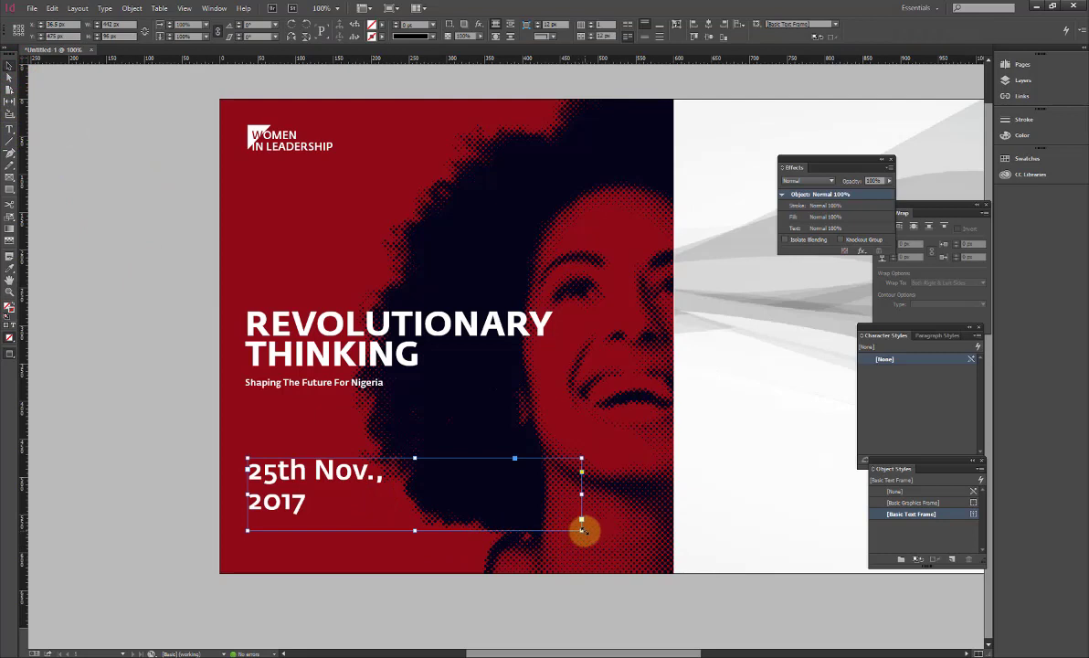
drag(581, 528, 404, 524)
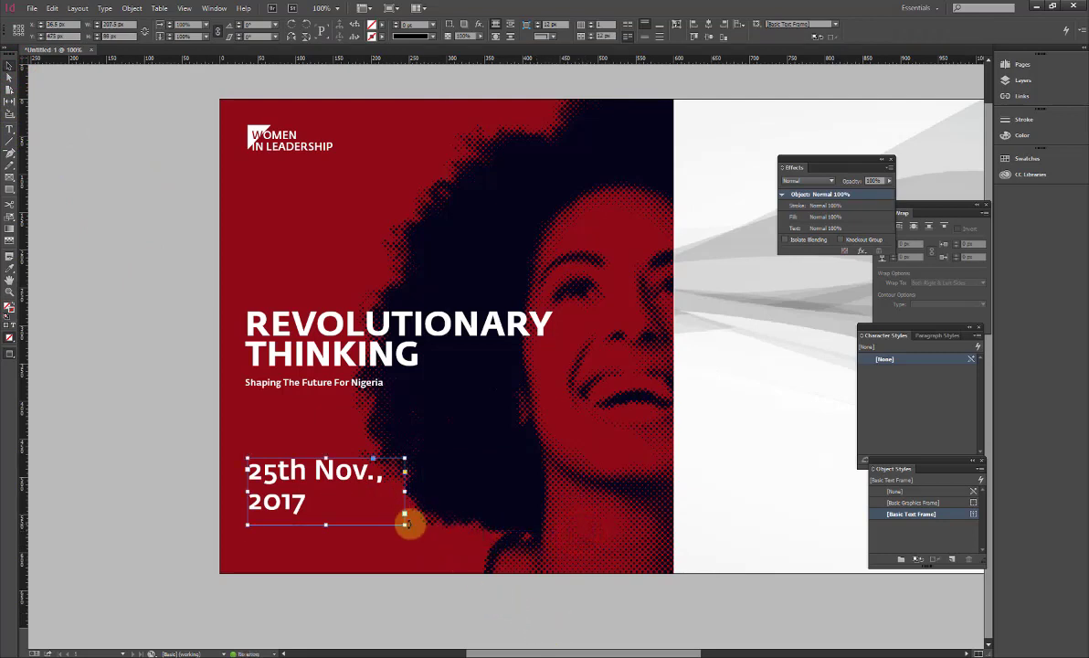
drag(405, 526, 365, 499)
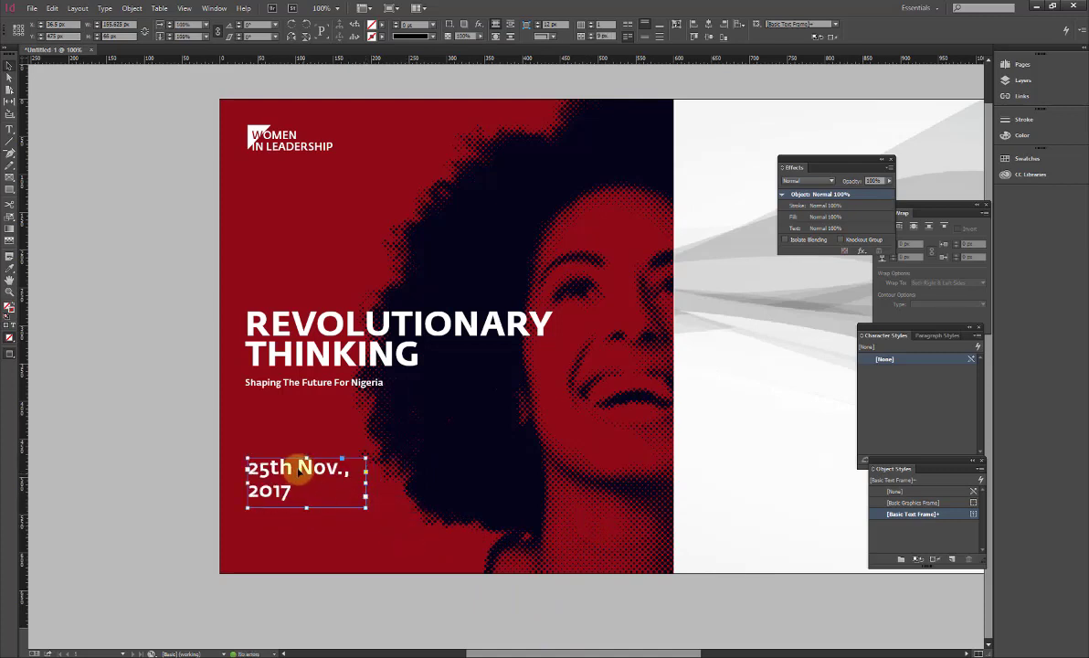
drag(294, 491, 285, 541)
Hide guides, reselect the date frame and scale the frame and text down together.
click(182, 523)
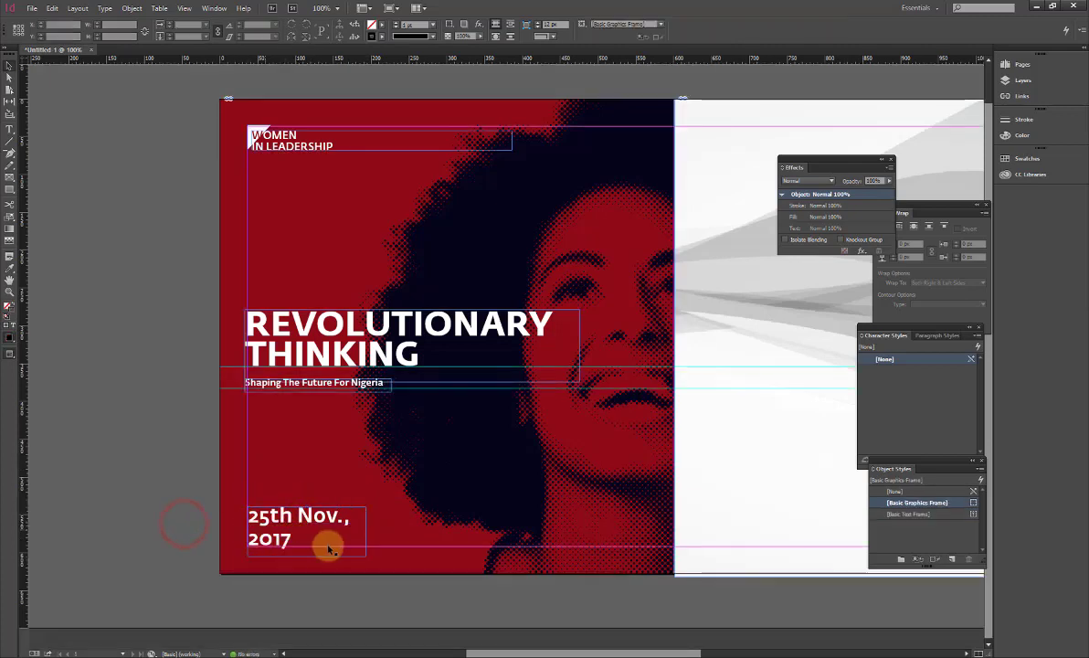
key(w)
click(167, 508)
click(322, 517)
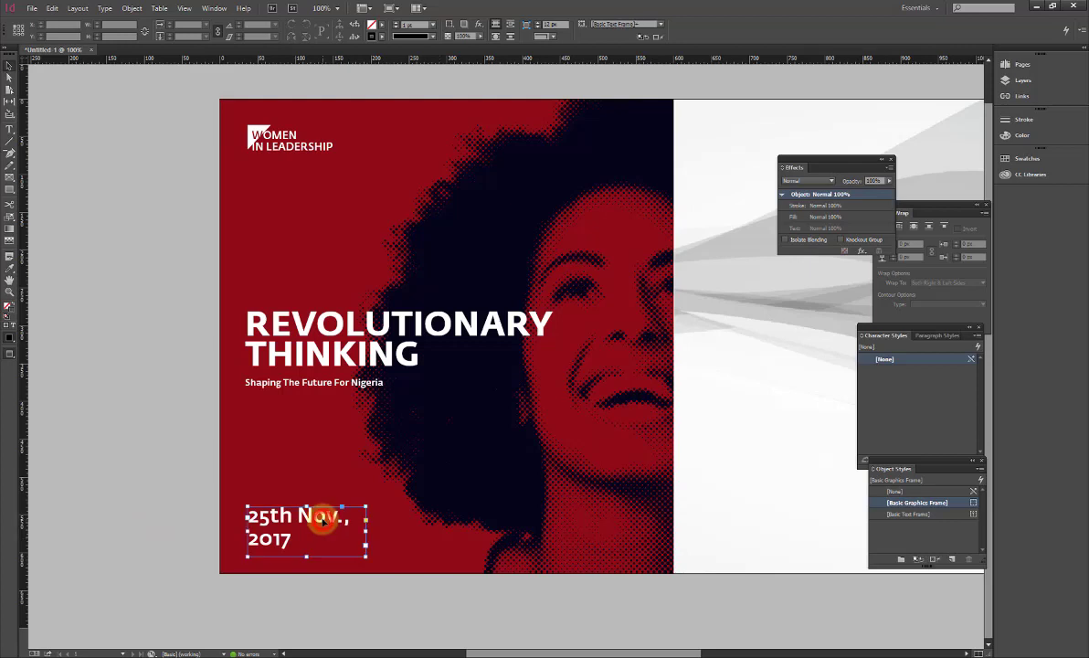
drag(364, 505, 346, 518)
Alt-drag a copy of the date frame to the right of the original.
click(340, 595)
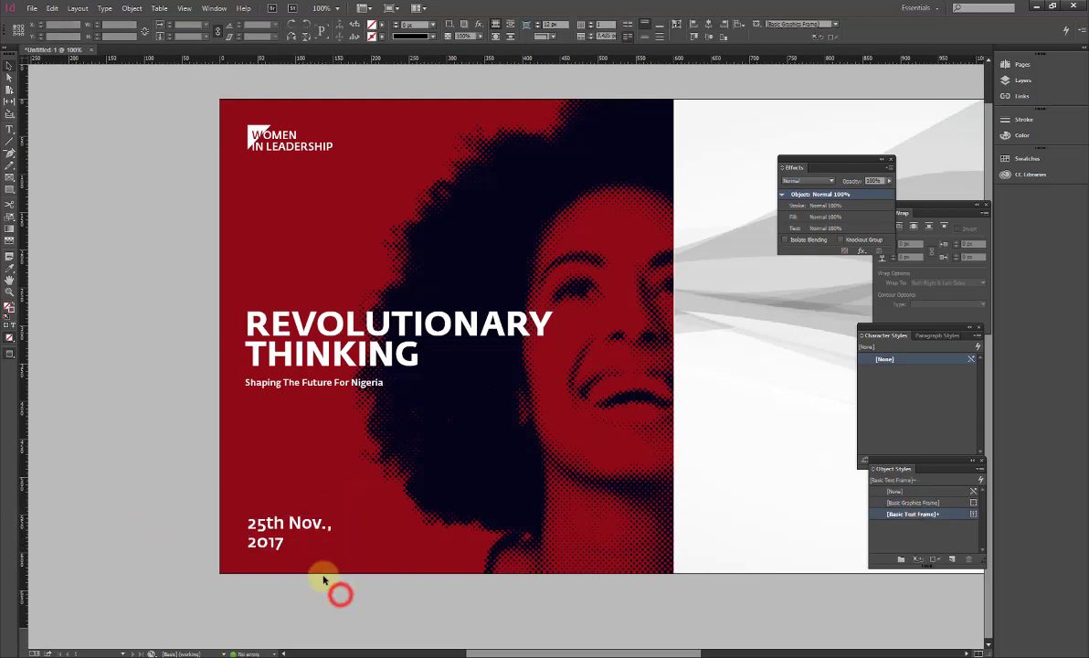
click(299, 526)
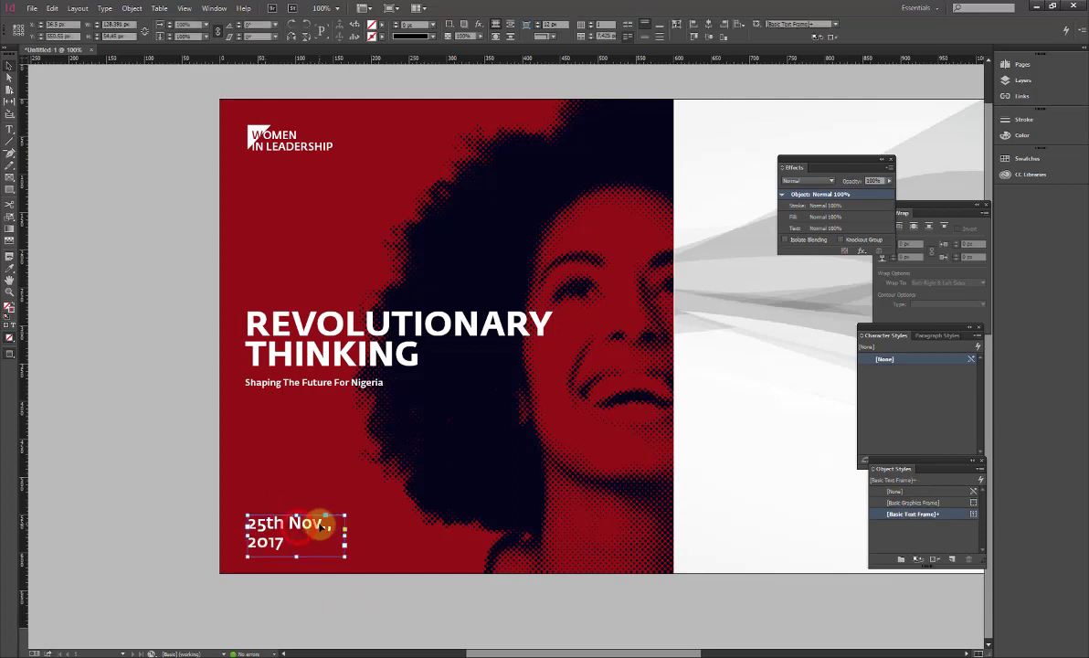
drag(279, 521, 411, 535)
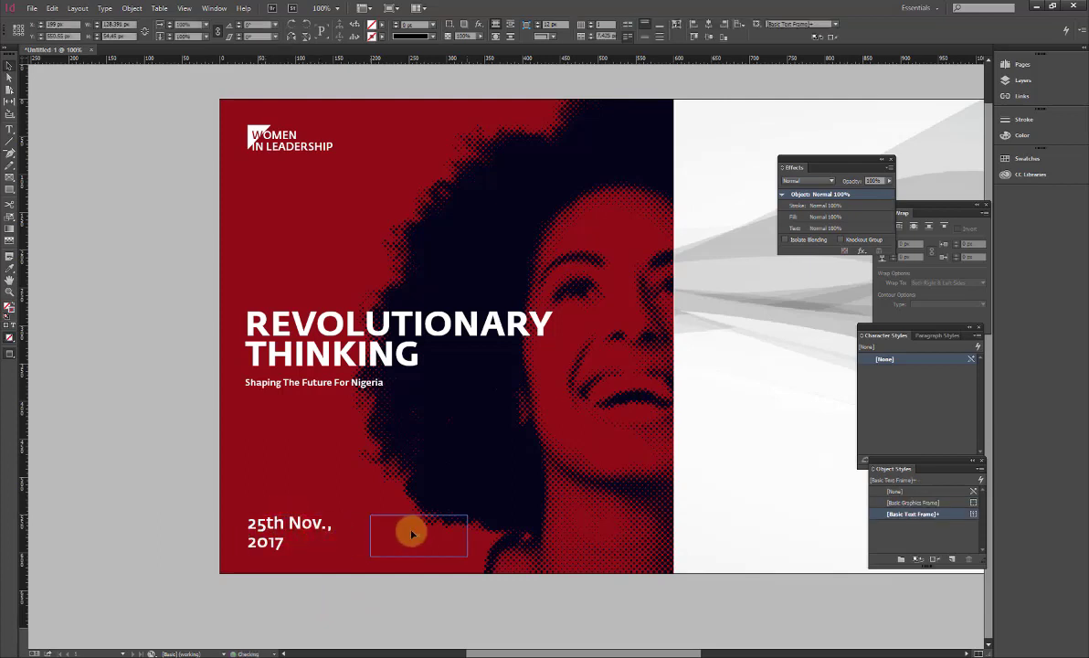
drag(411, 534, 411, 535)
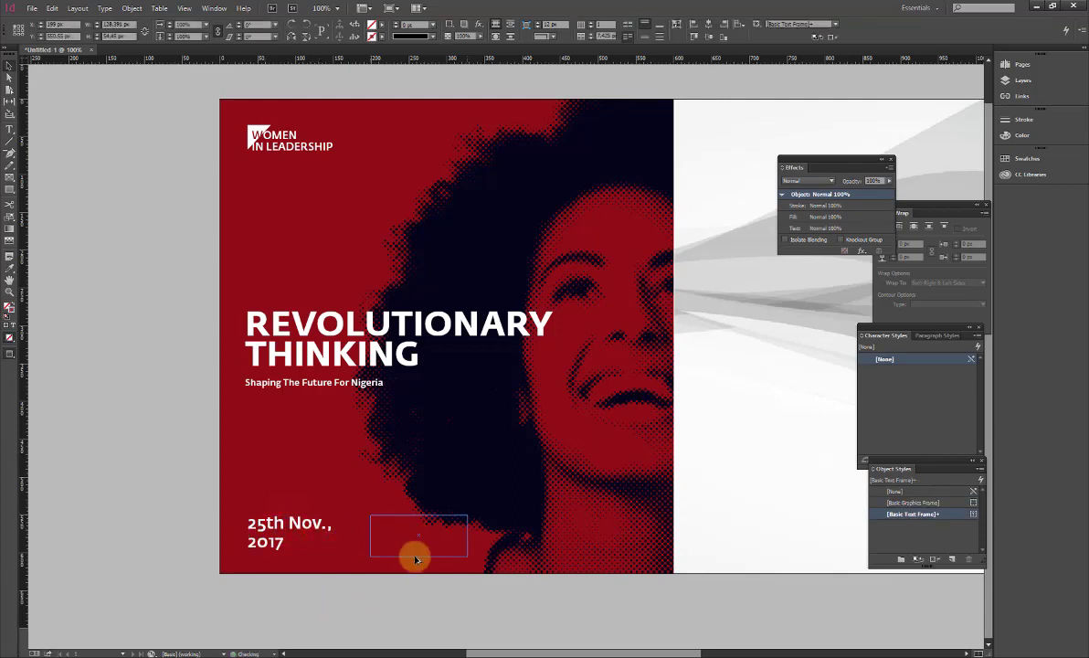
click(430, 587)
Enter the duplicate date's text and cancel the Move dialog.
click(374, 527)
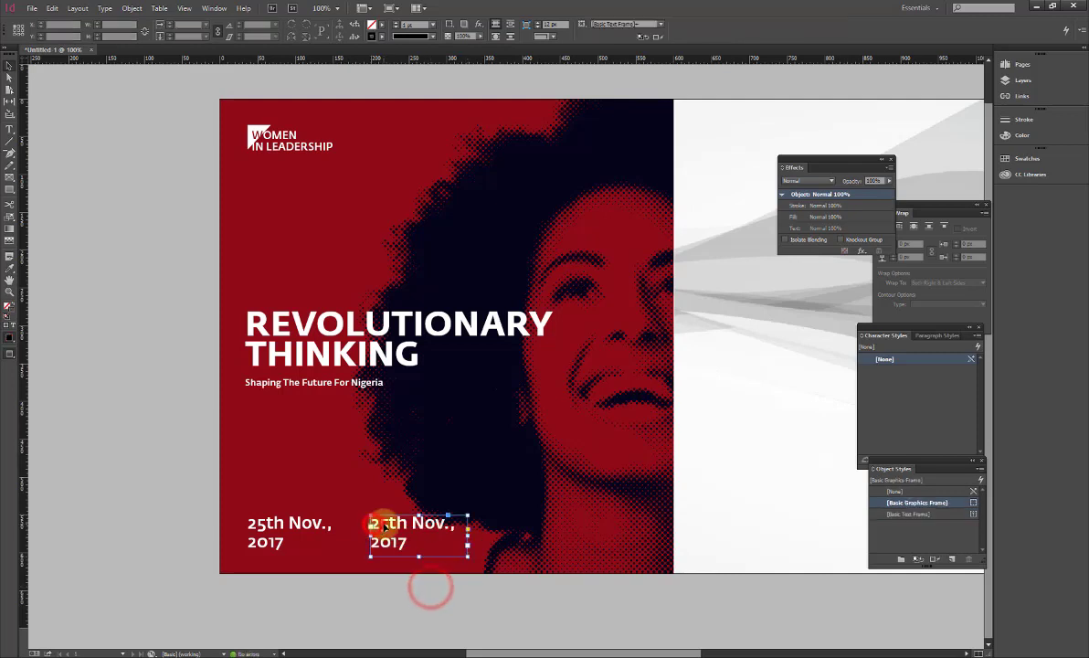
double_click(377, 521)
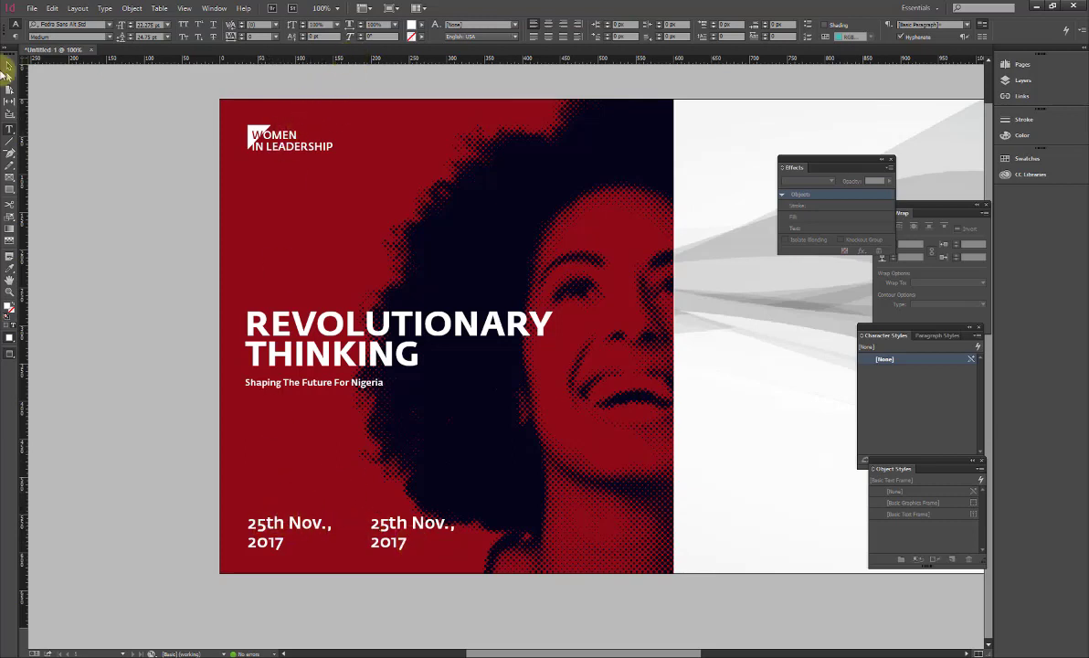
double_click(12, 63)
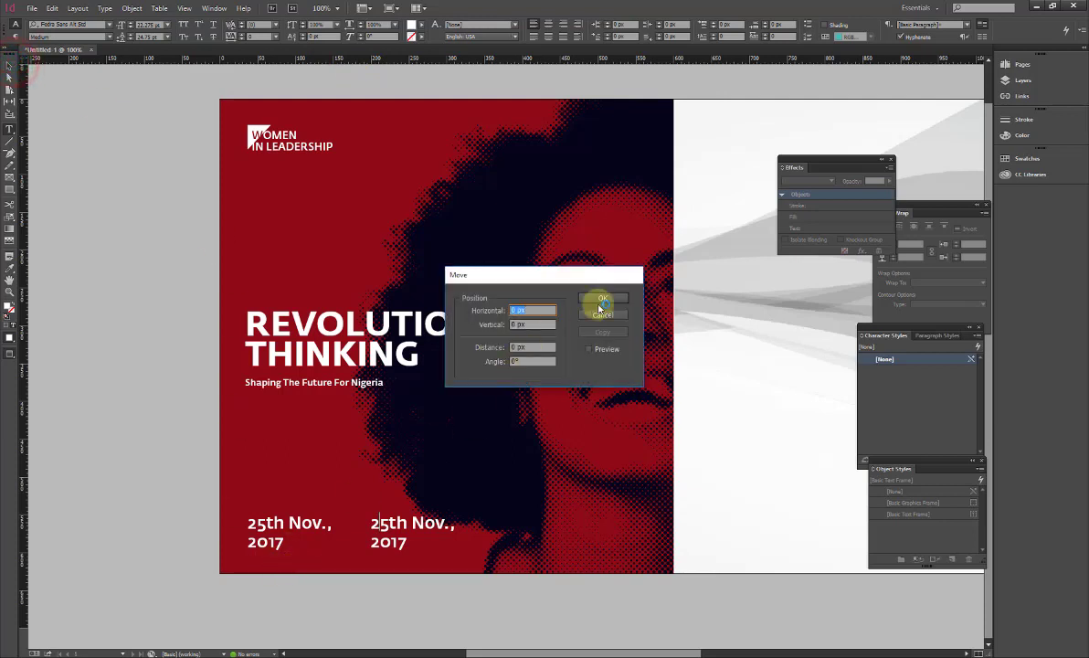
click(600, 316)
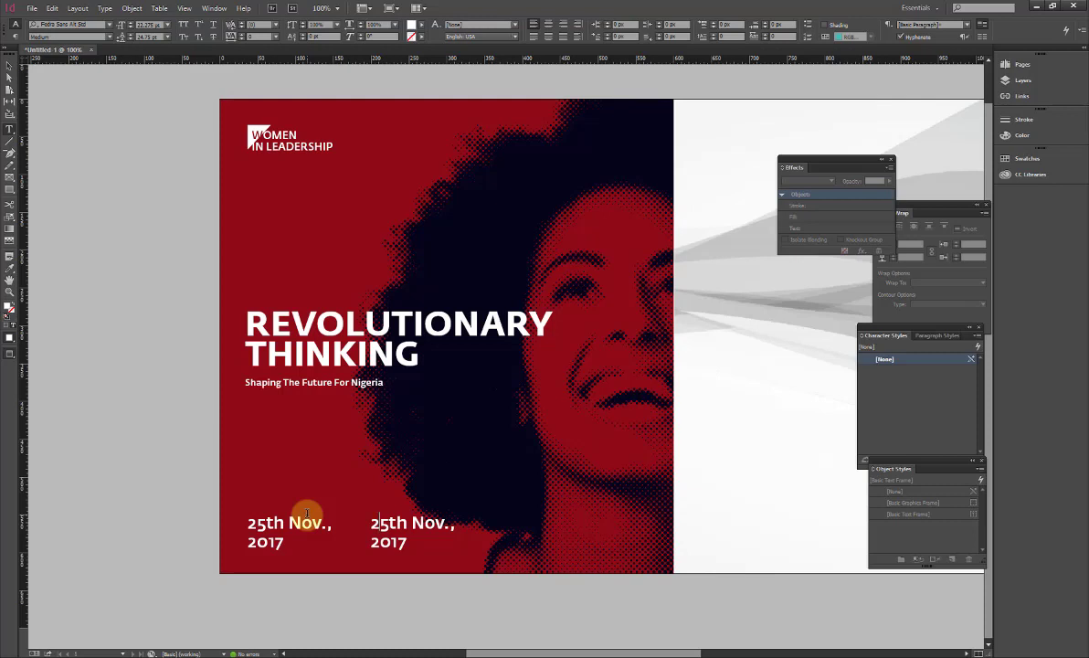
Replace the copied date with the venue name and street address.
drag(407, 543, 353, 519)
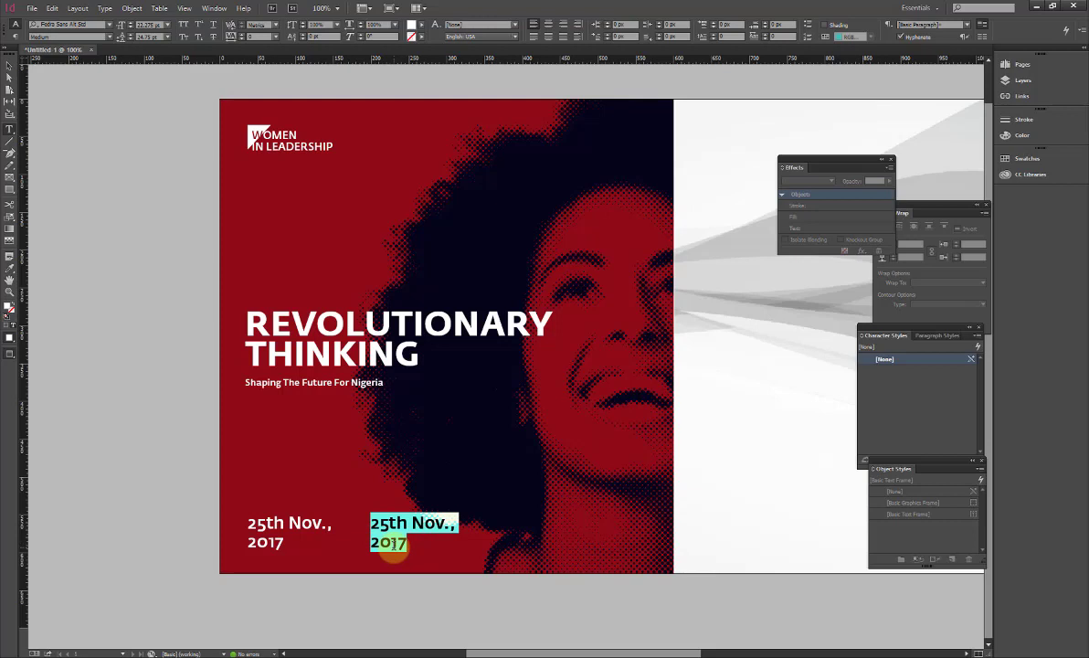
text(Venue)
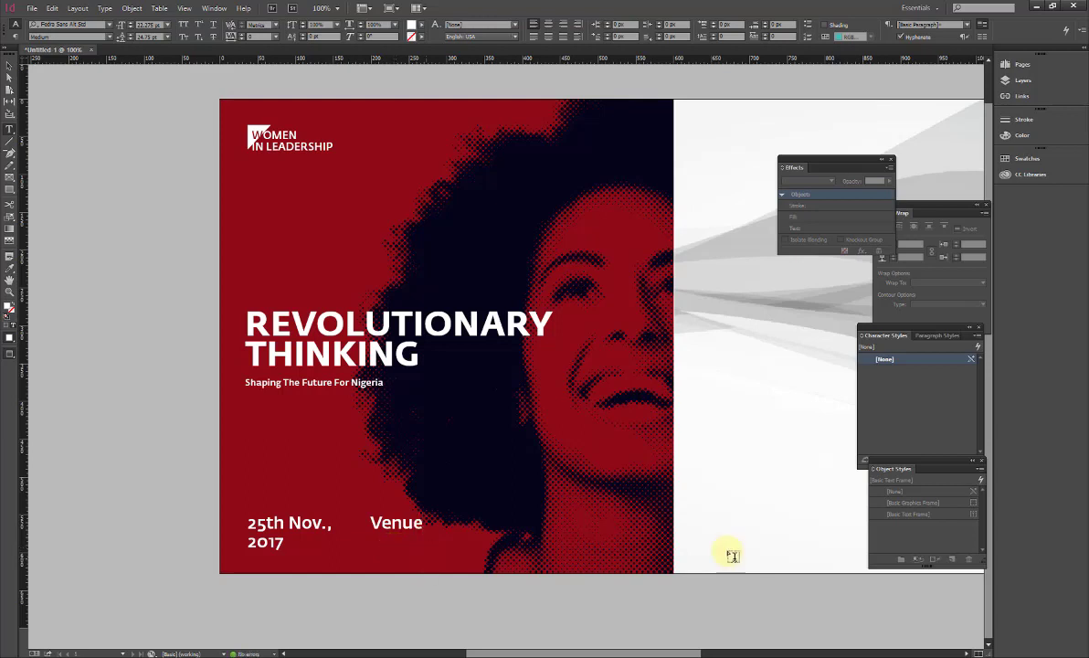
key(ctrl+v)
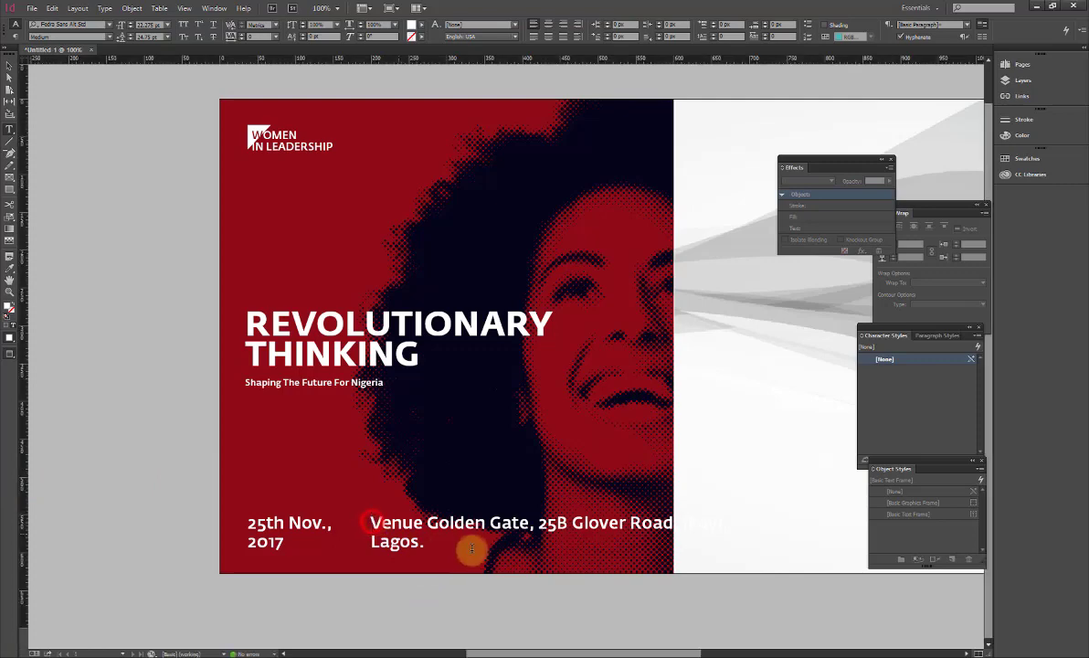
Set the address to 24 pt Demi and move the street onto a new line.
drag(475, 549, 364, 498)
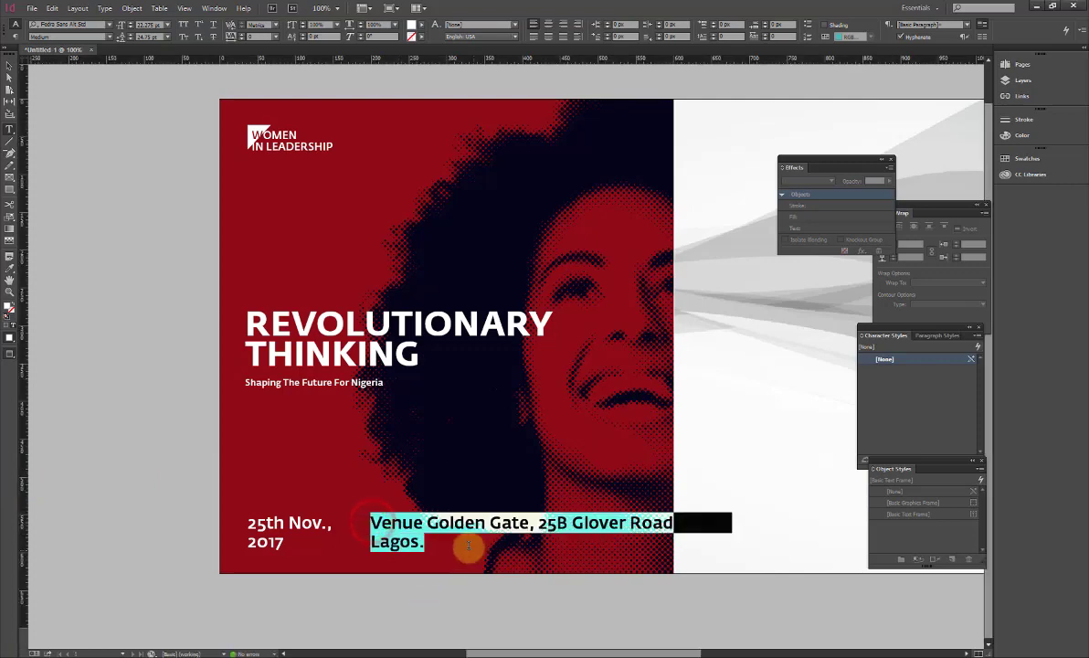
click(166, 32)
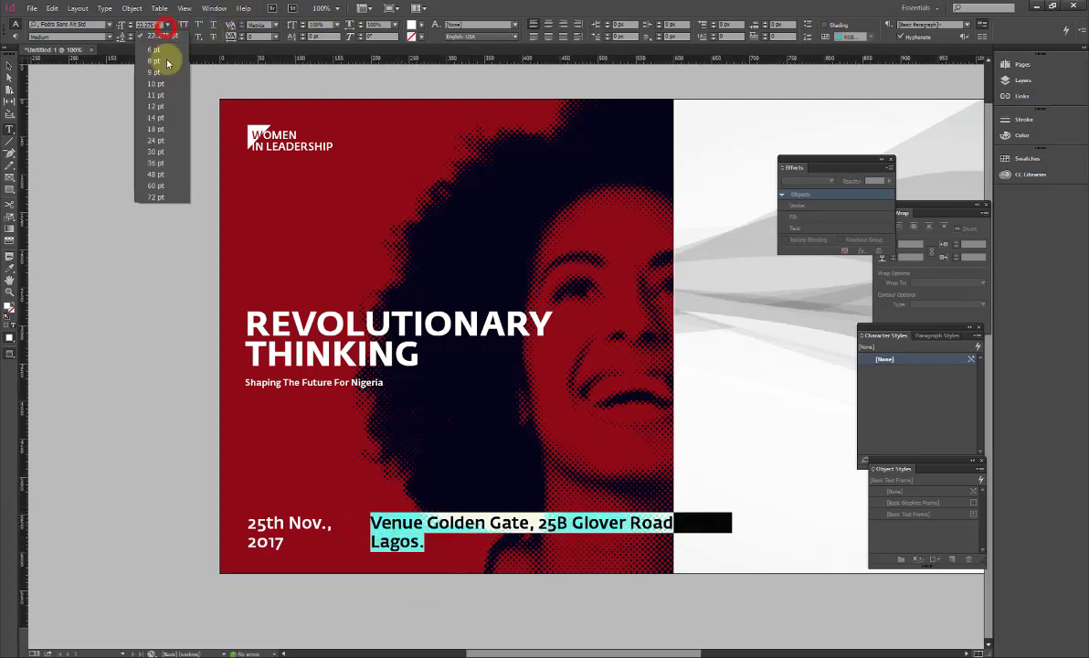
click(166, 124)
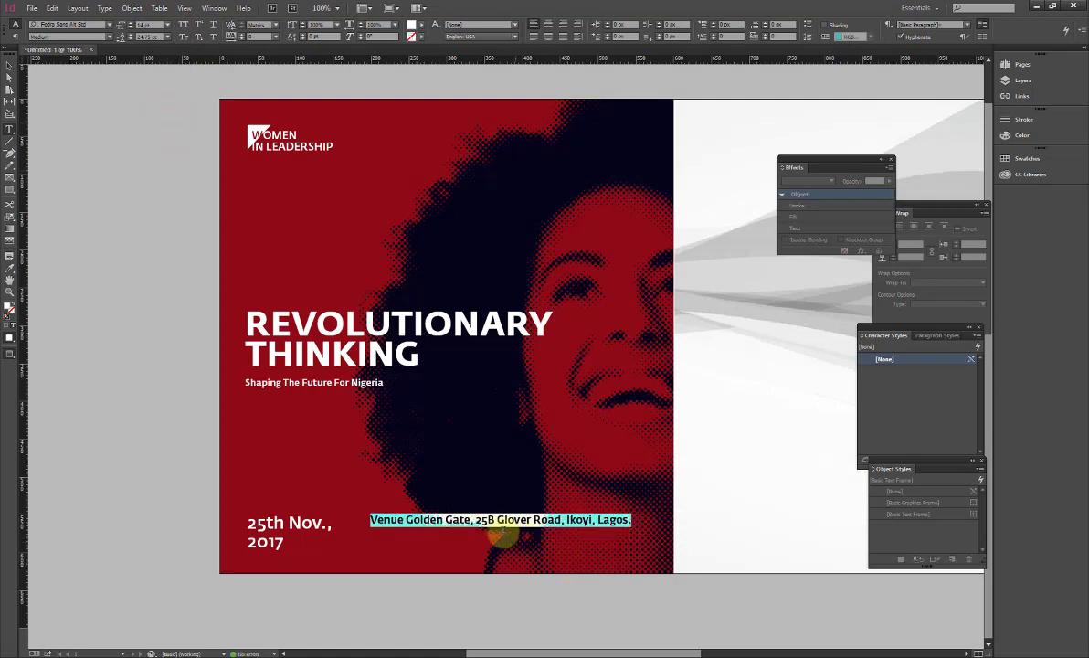
click(111, 40)
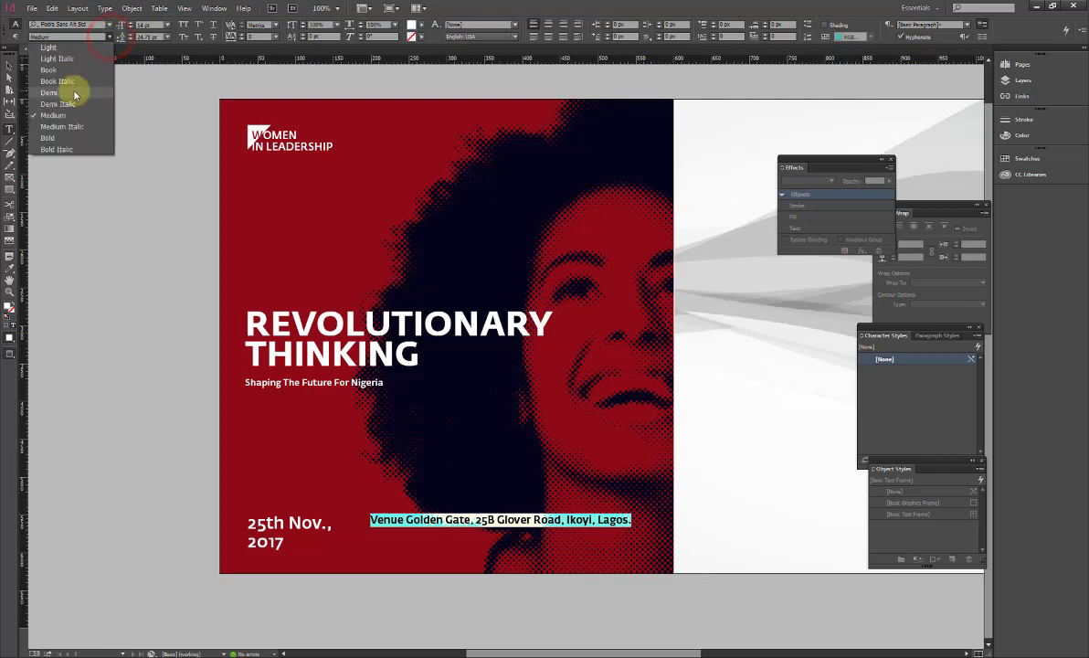
click(68, 91)
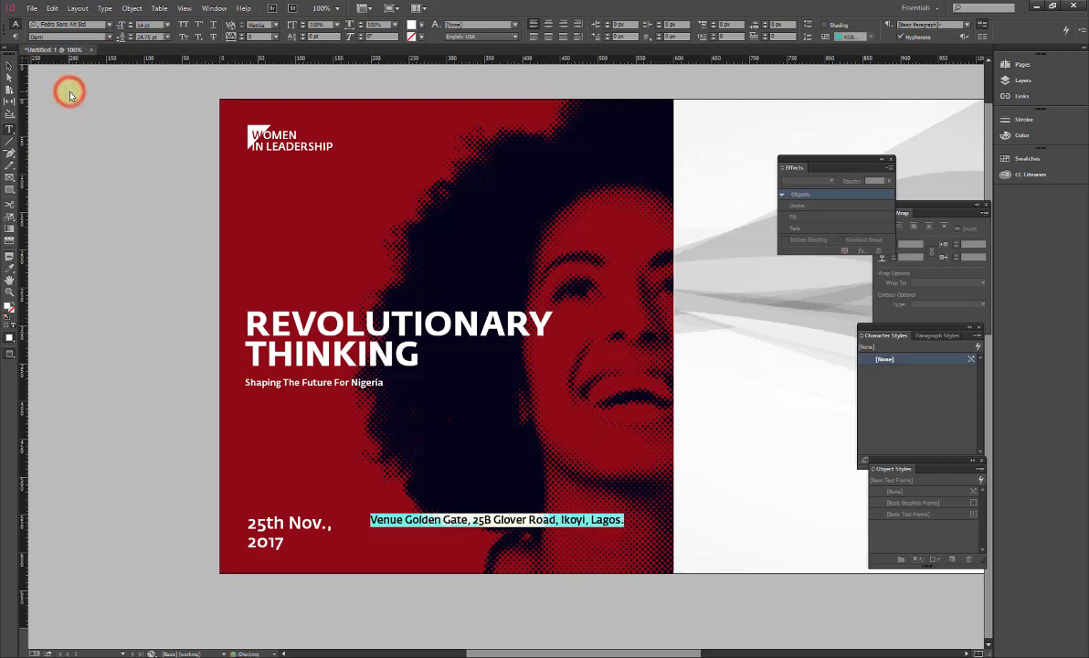
click(474, 526)
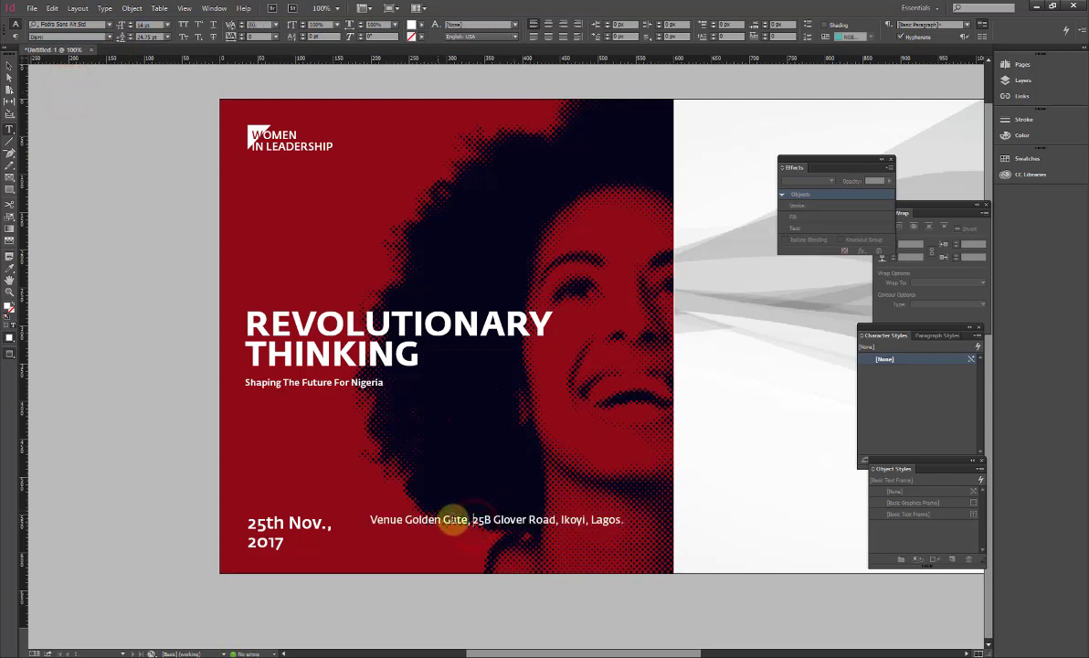
double_click(479, 521)
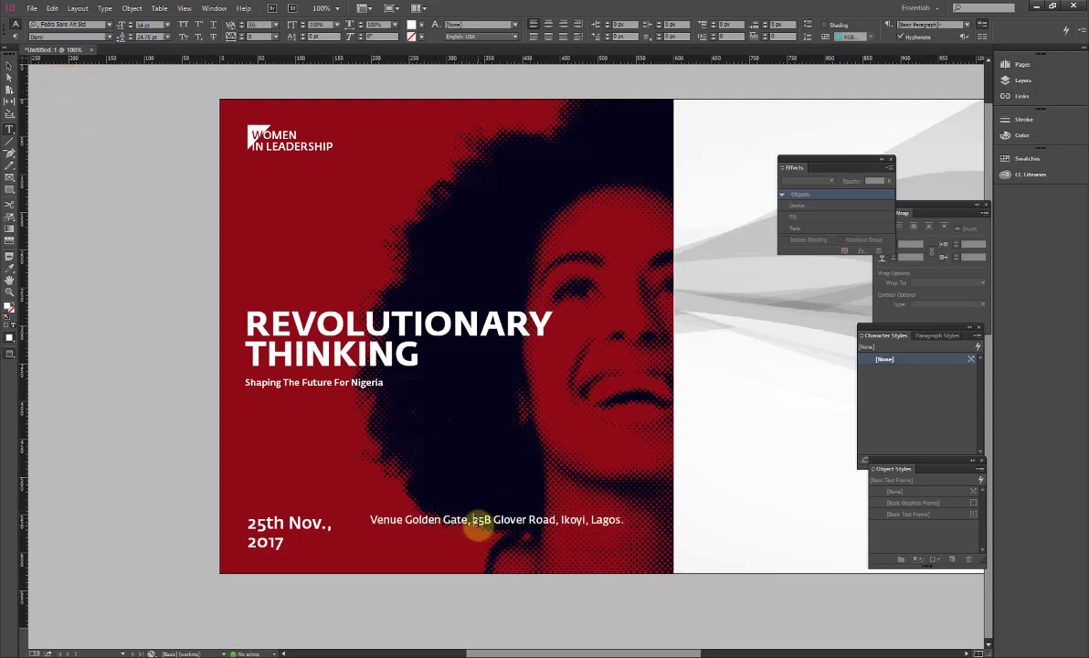
key(Return)
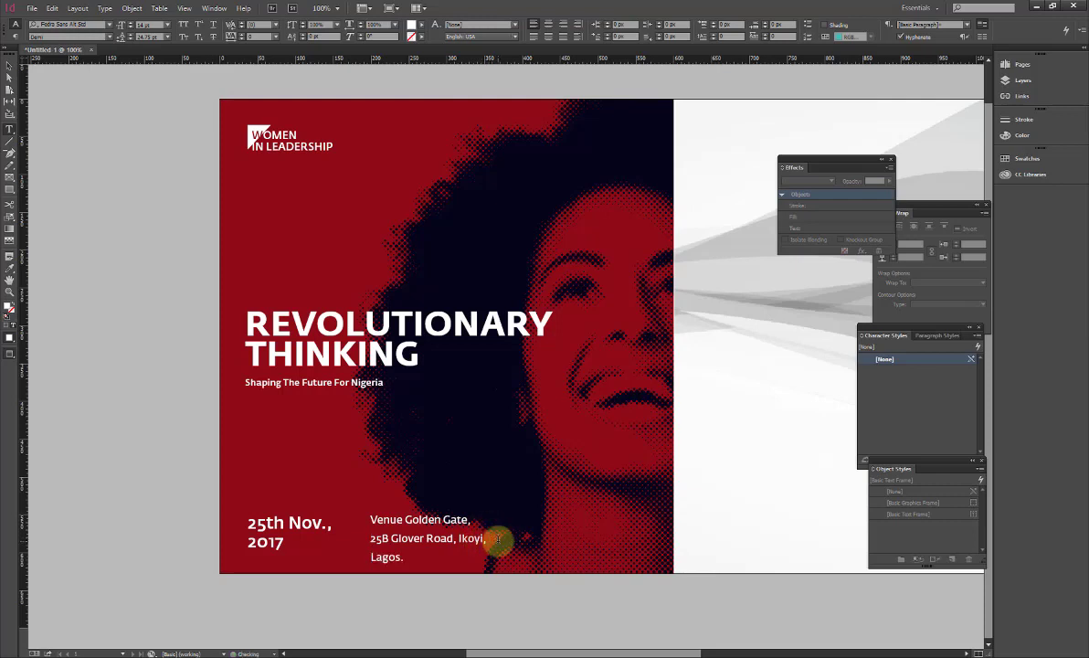
Reduce the line spacing of the three venue lines.
drag(409, 557, 363, 528)
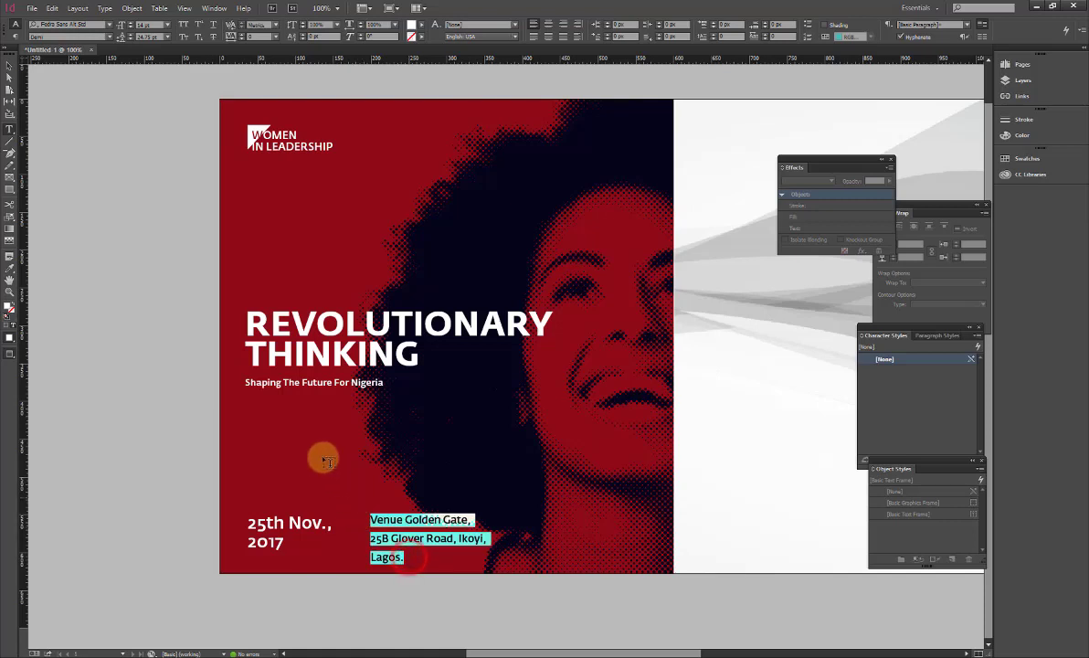
click(155, 36)
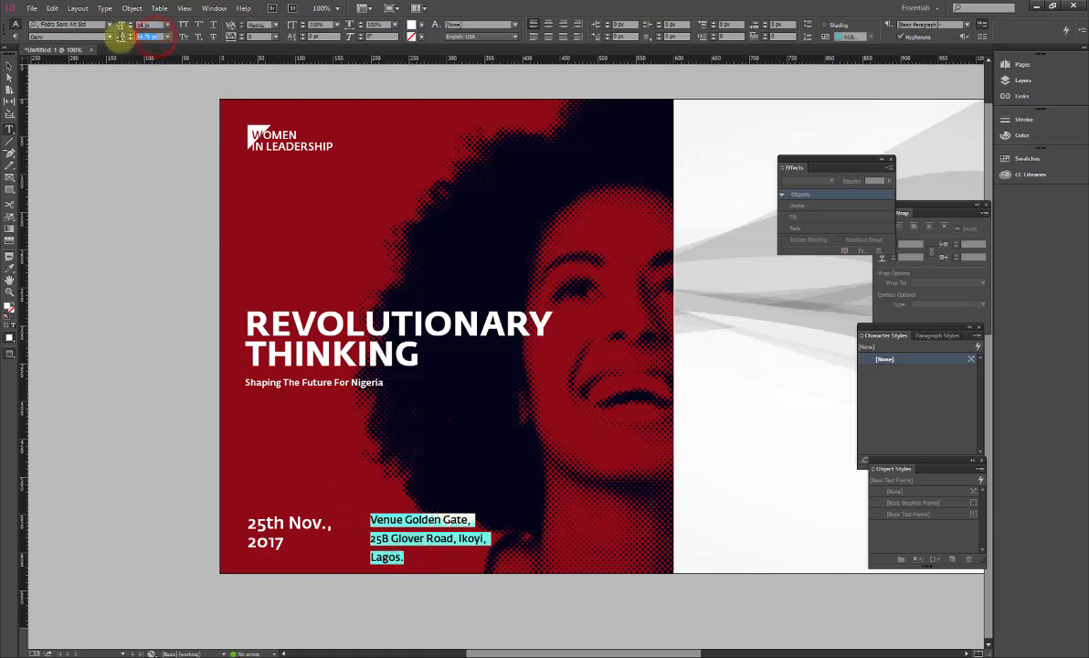
key(Down)
key(Down)
key(Down)
key(Down)
key(Down)
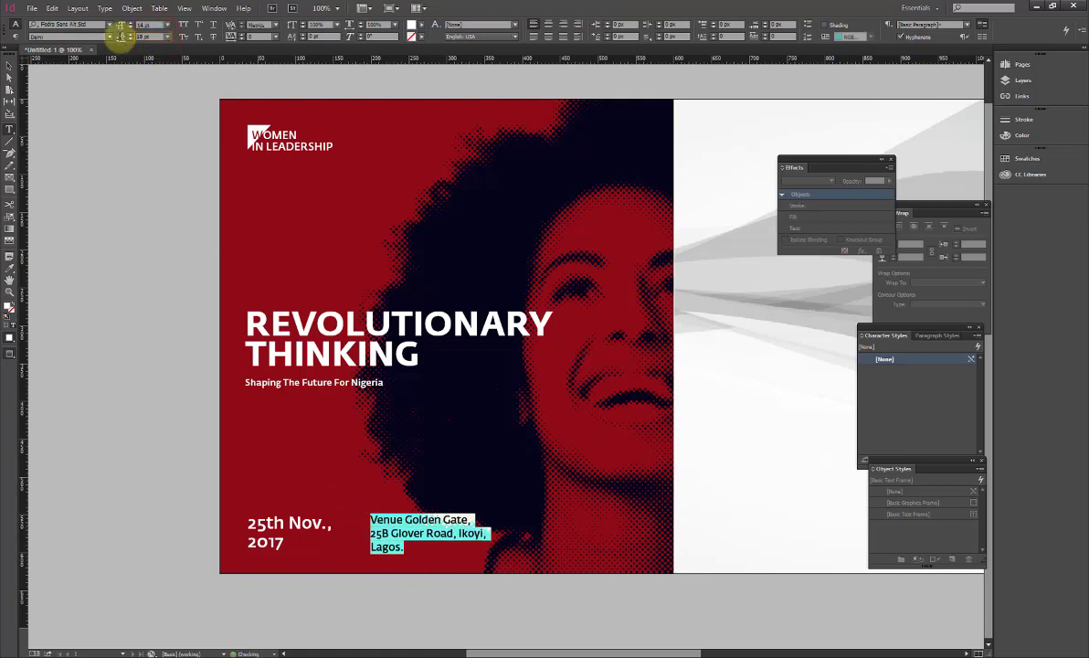
Trim the venue frame to its text, then raise the date and venue frames together.
click(9, 63)
click(446, 547)
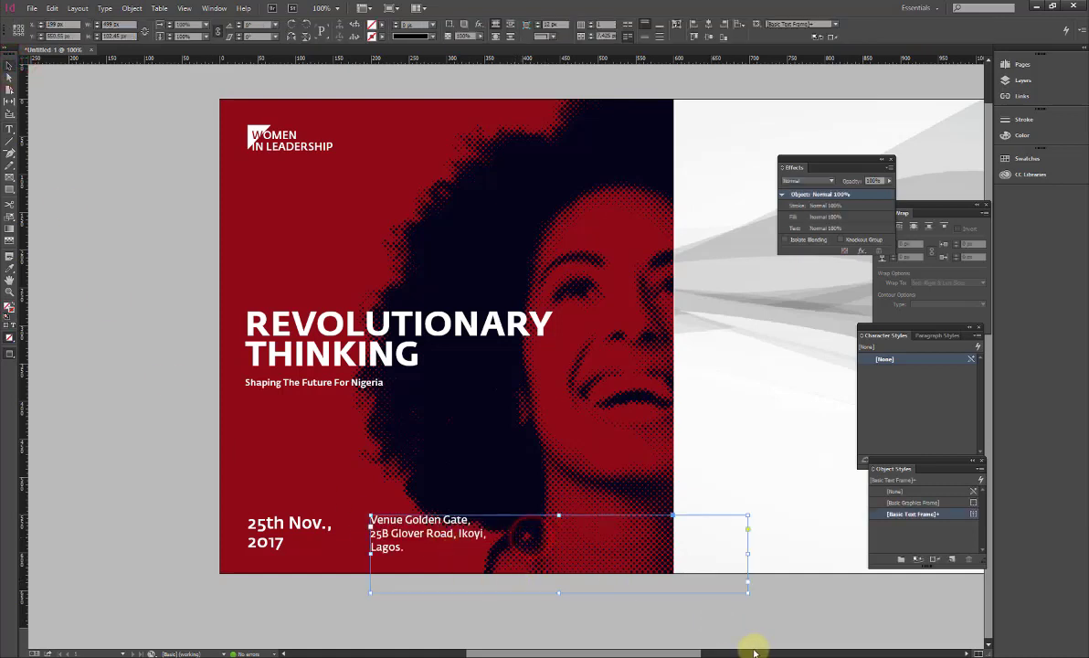
drag(748, 591, 519, 562)
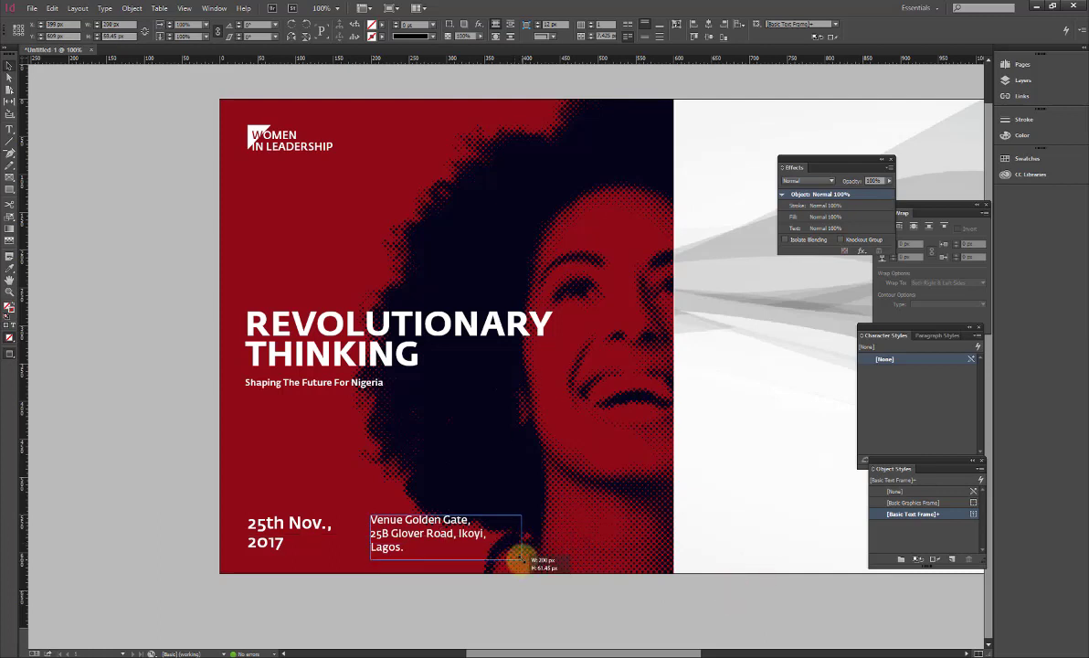
shift+click(295, 524)
click(377, 542)
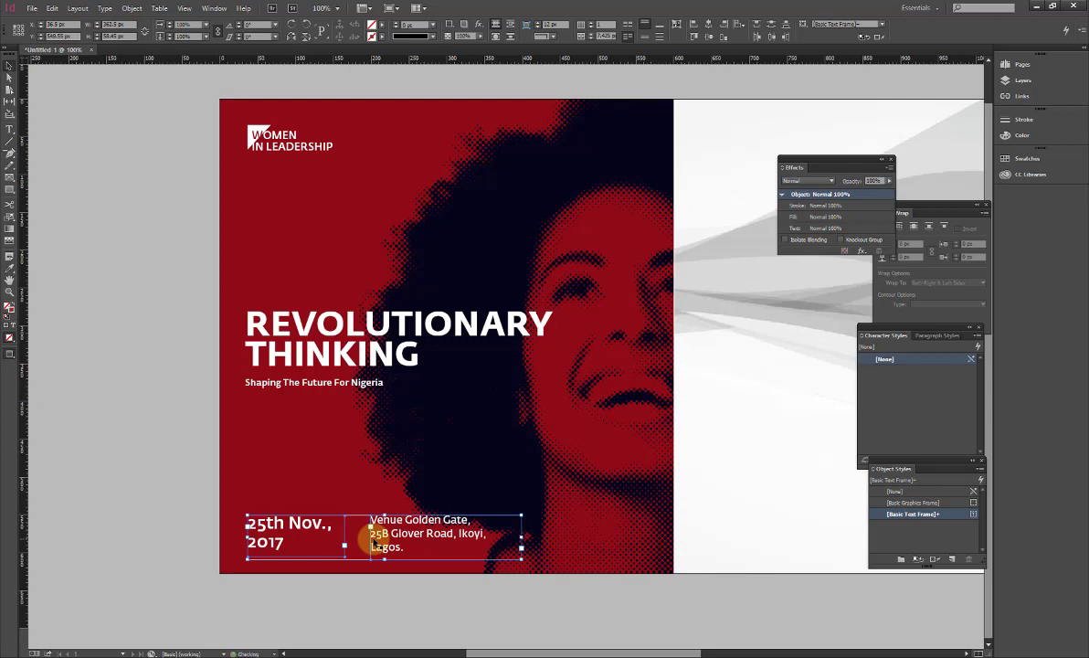
drag(376, 545, 377, 535)
Zoom out and draw a small square rectangle frame on the white half.
click(580, 458)
key(ctrl+minus)
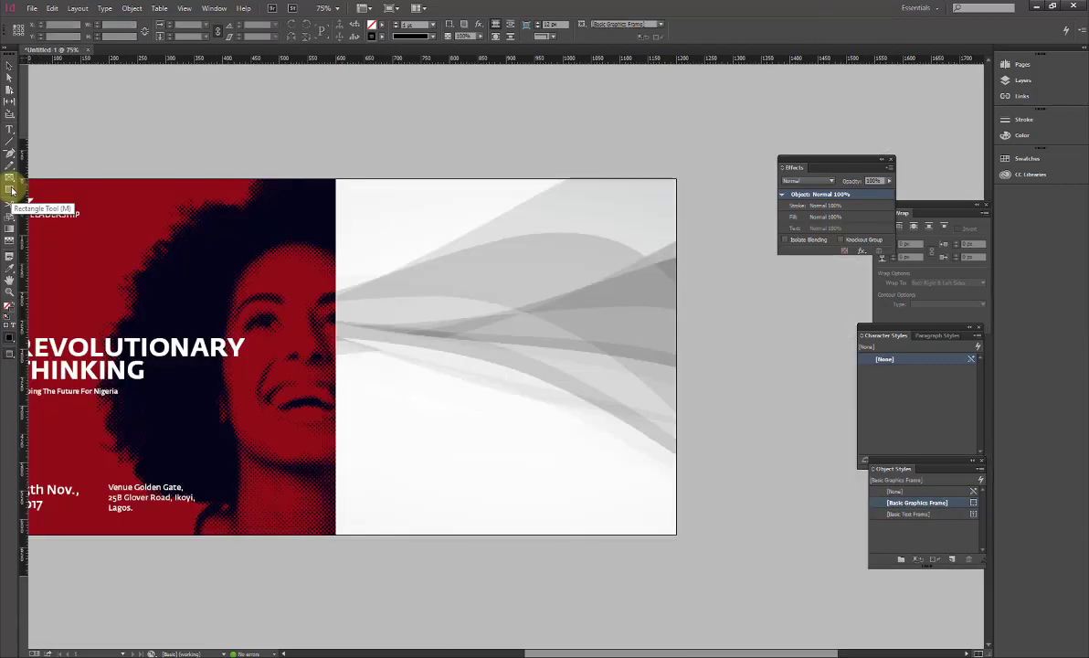
click(11, 189)
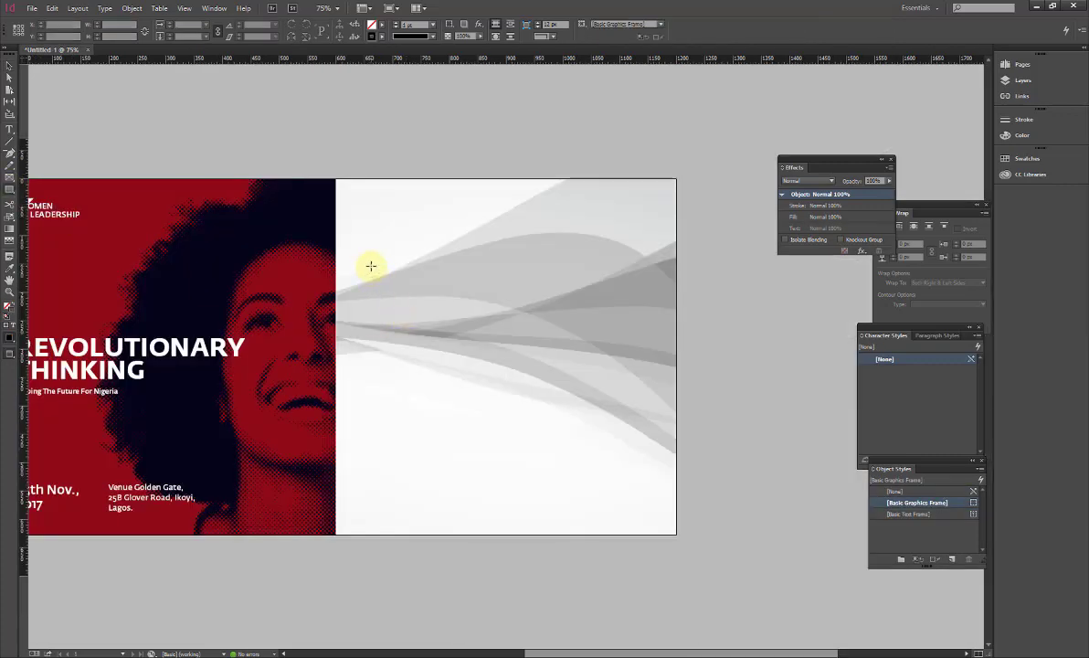
drag(371, 266, 414, 317)
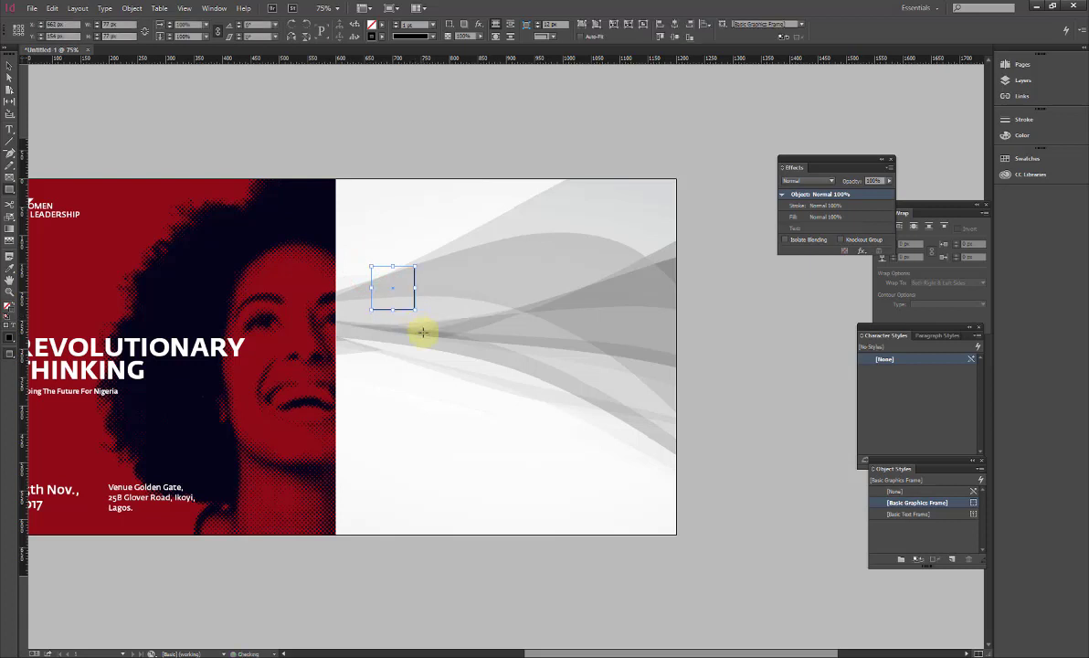
Alt-drag a copy of the square frame flush against the original's right side.
click(10, 65)
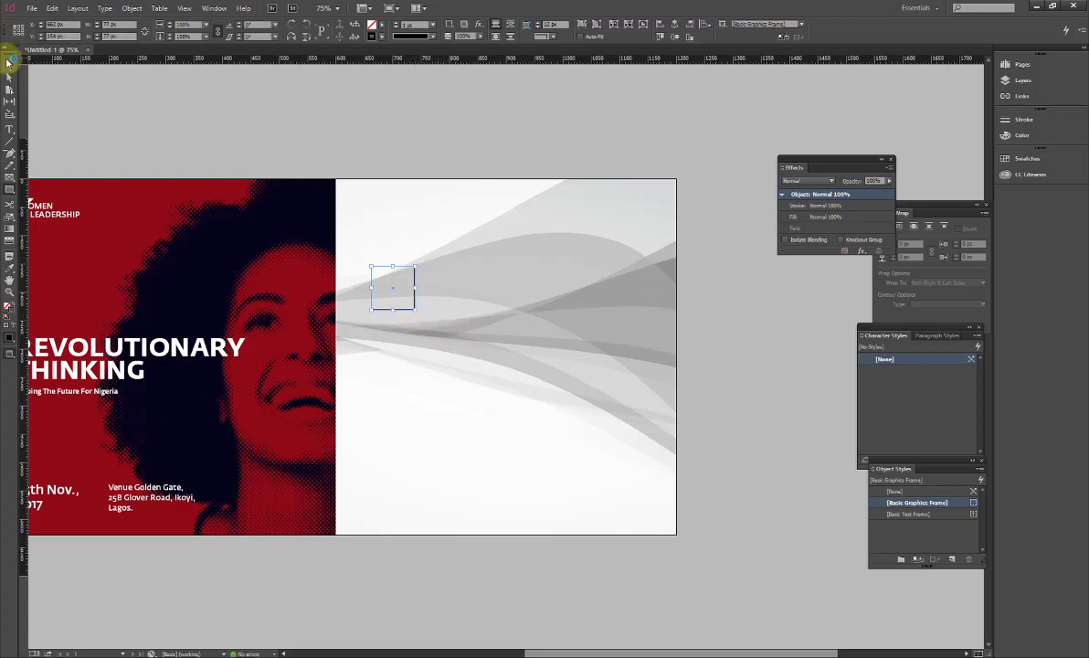
click(393, 289)
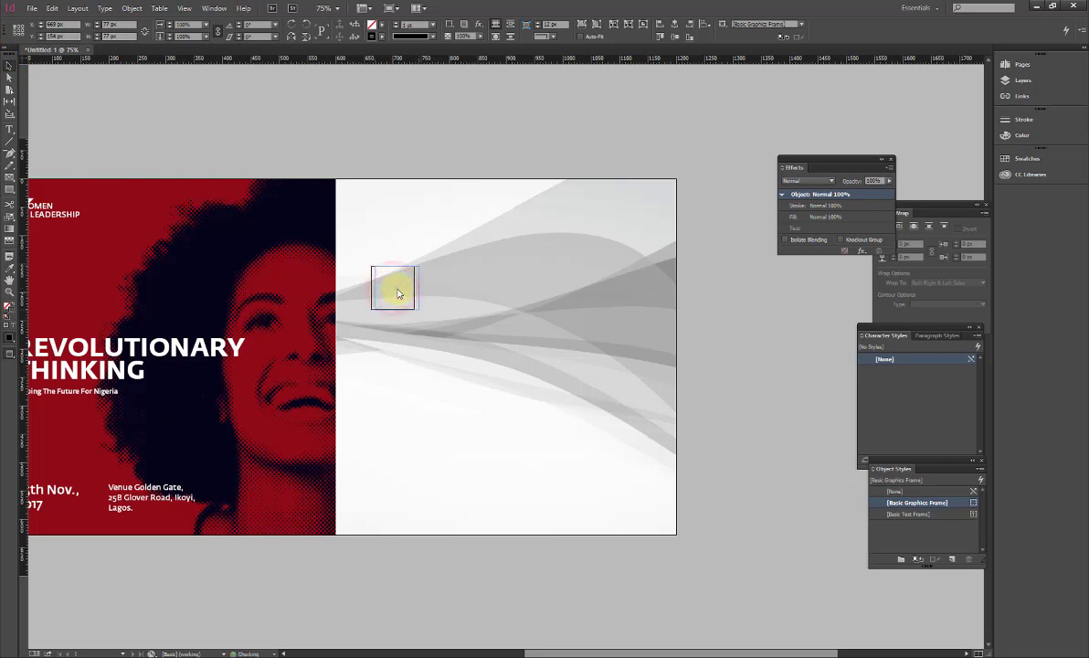
drag(398, 293, 436, 295)
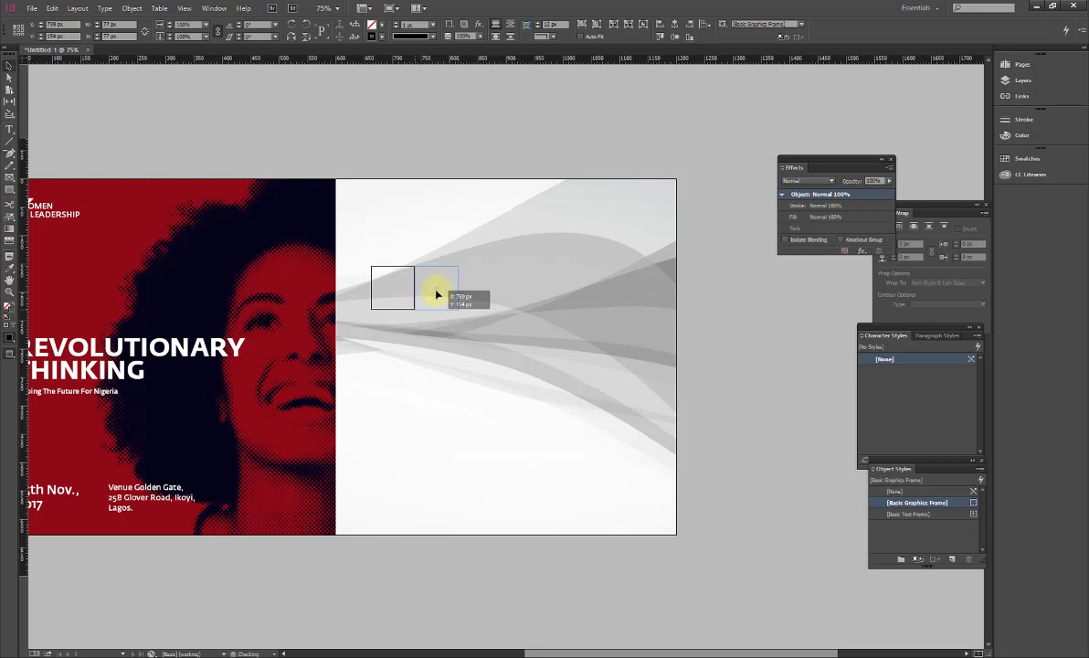
drag(436, 294, 437, 295)
drag(437, 294, 437, 294)
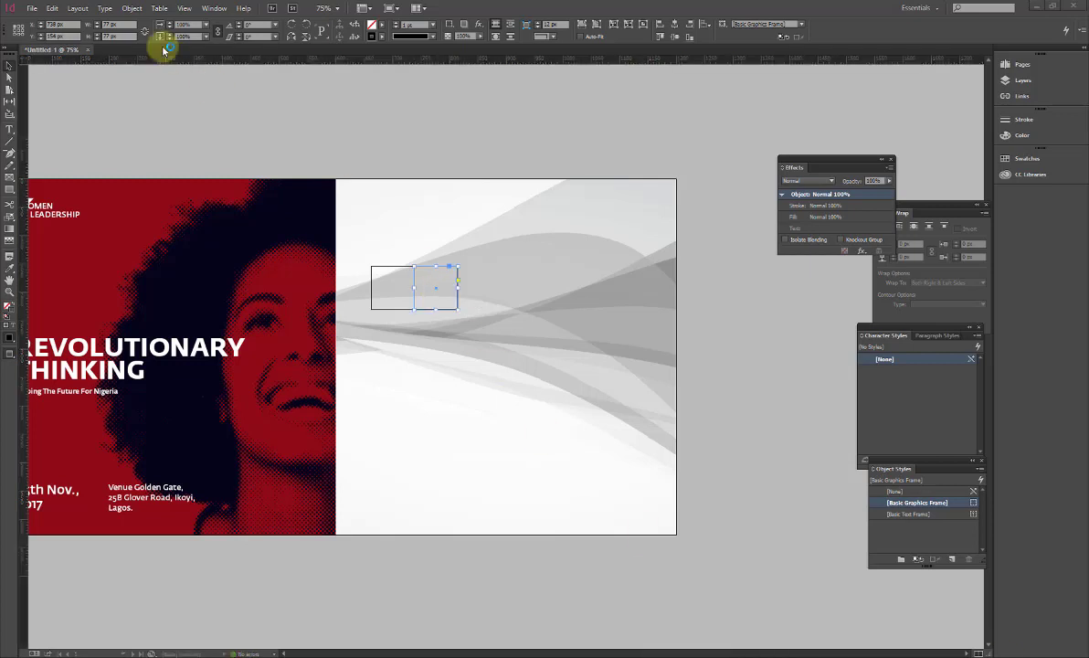
click(422, 297)
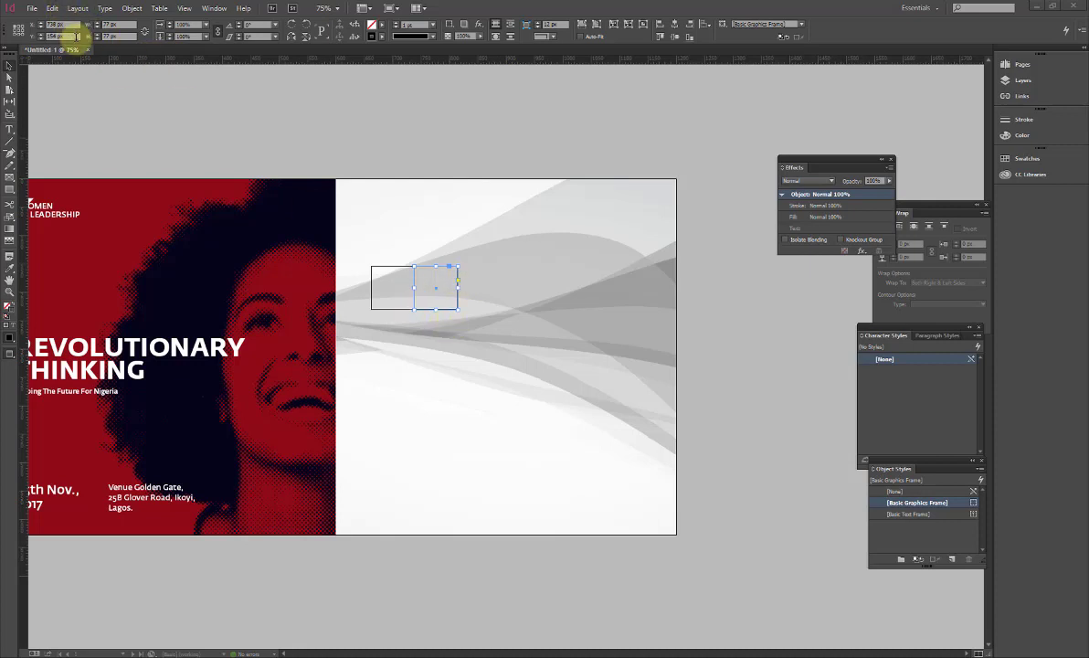
click(87, 50)
click(53, 8)
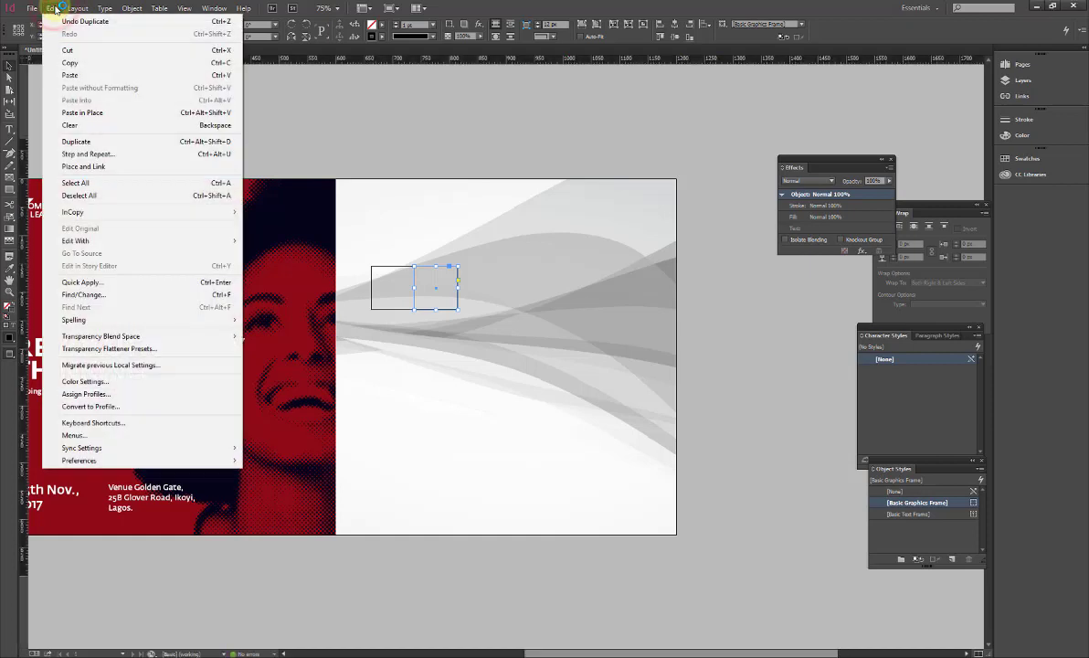
Repeat Edit > Duplicate until six square frames form a row, then select the row.
click(187, 199)
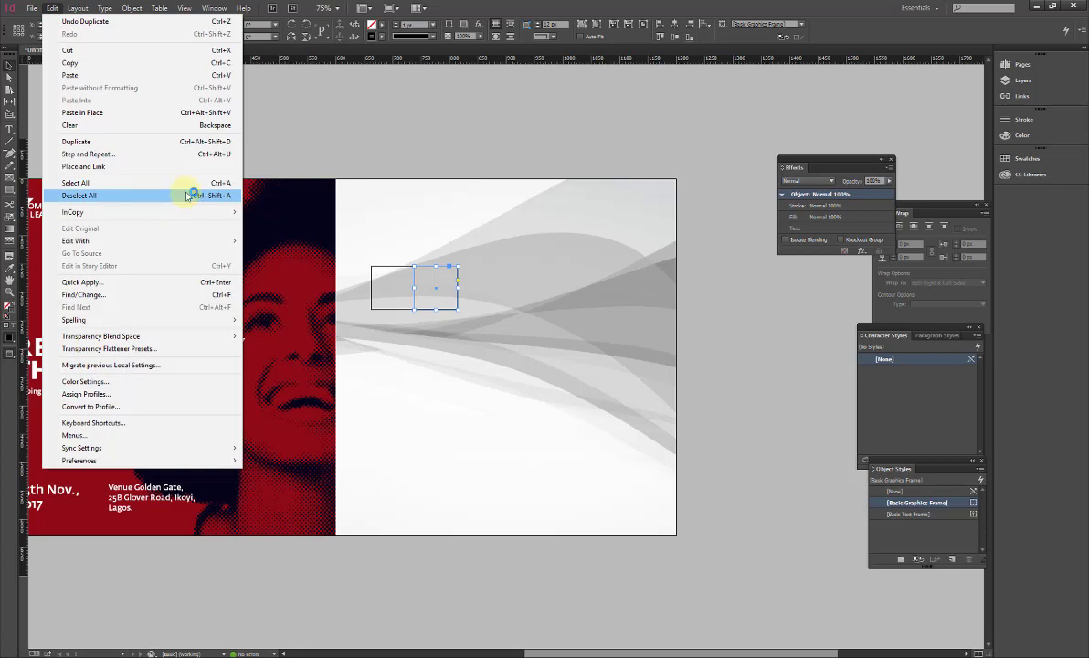
click(200, 141)
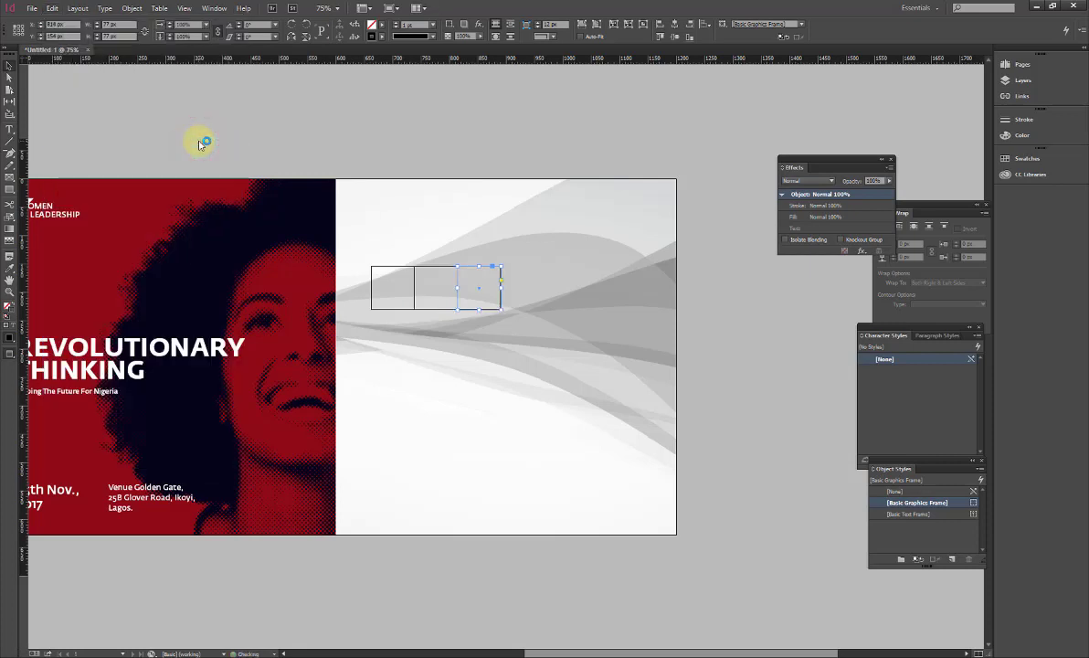
click(52, 8)
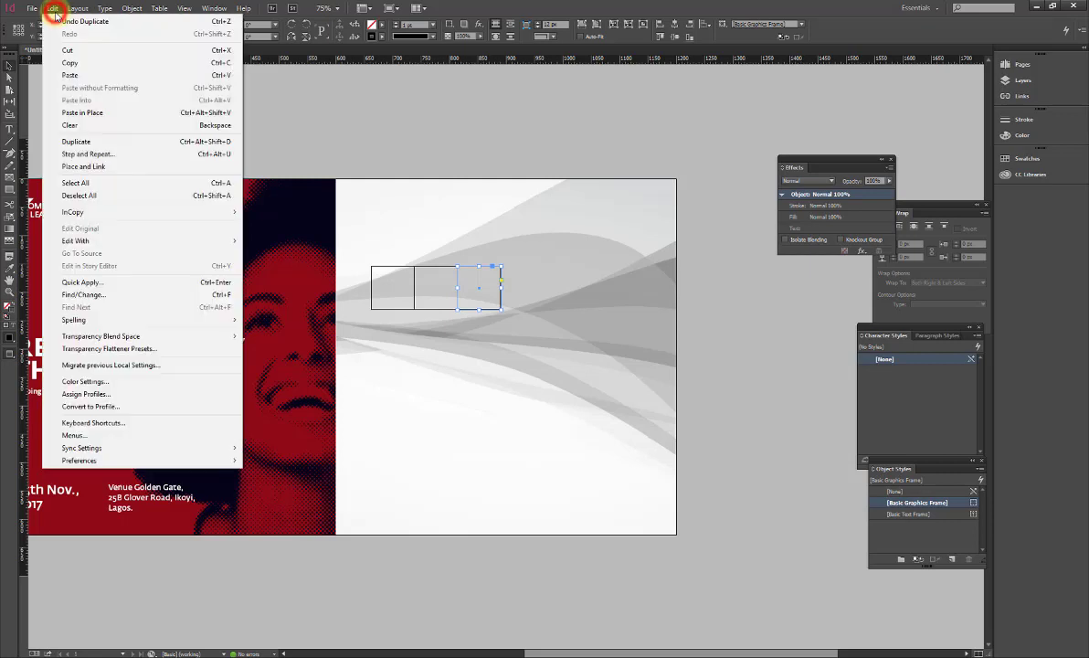
click(99, 142)
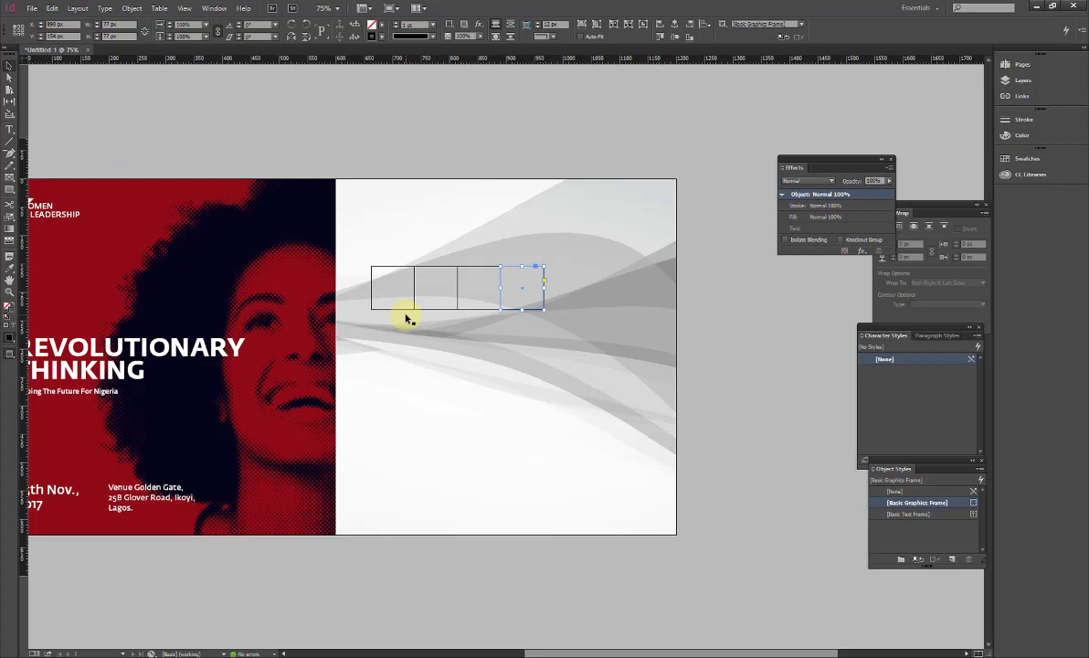
key(ctrl+alt+shift+d)
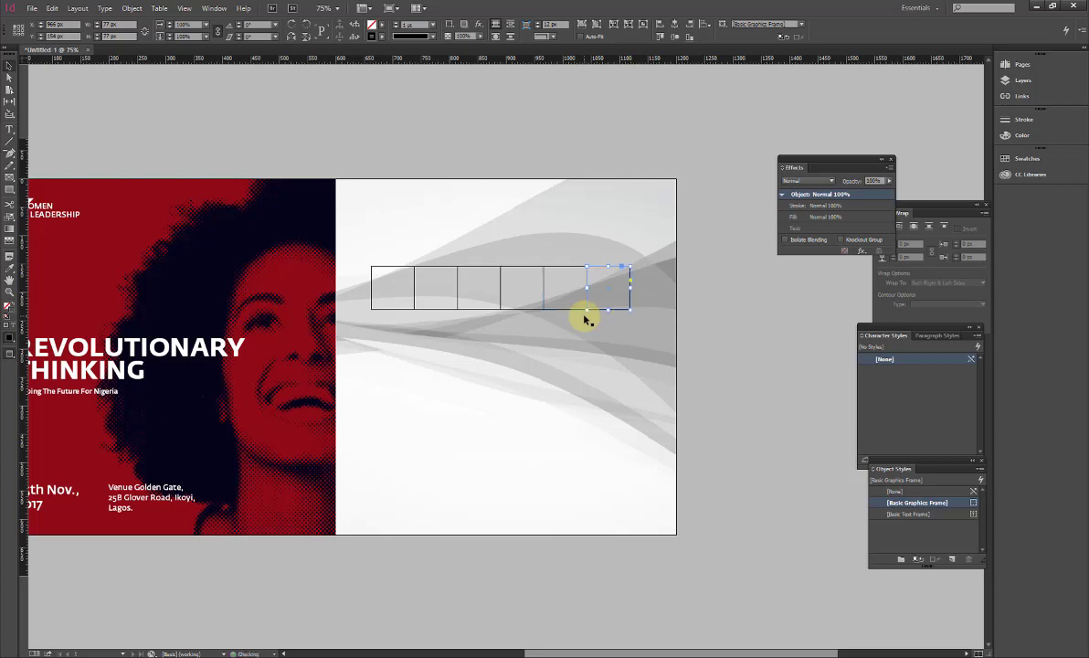
key(ctrl+alt+shift+d)
drag(715, 244, 382, 305)
shift+click(632, 219)
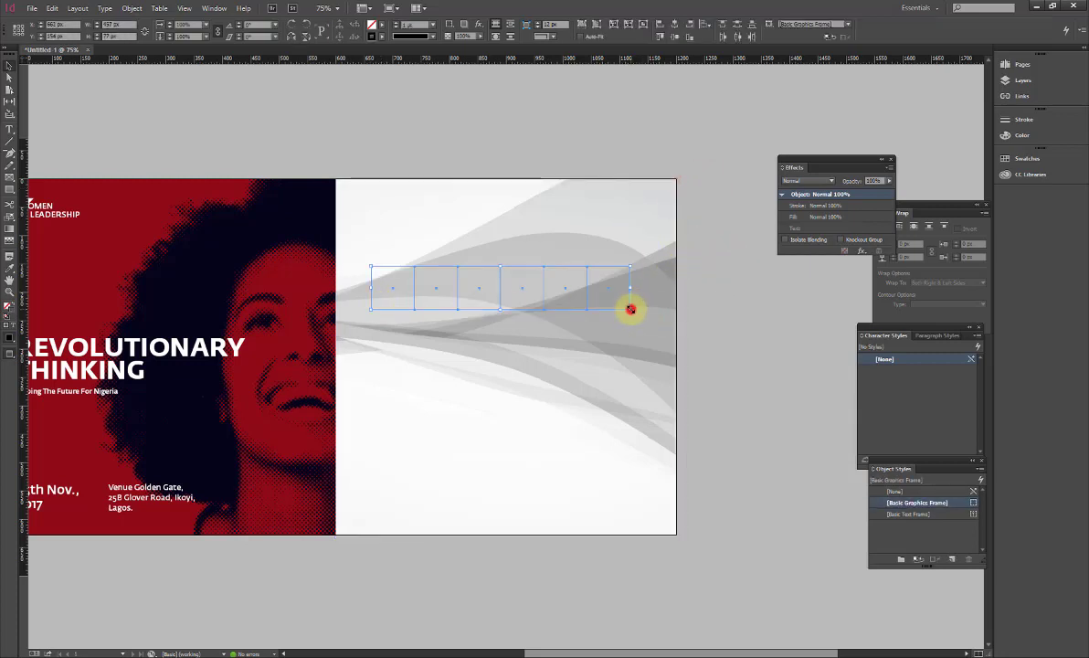
Widen the row of six frames slightly and add a copy of it directly below.
drag(630, 309, 633, 312)
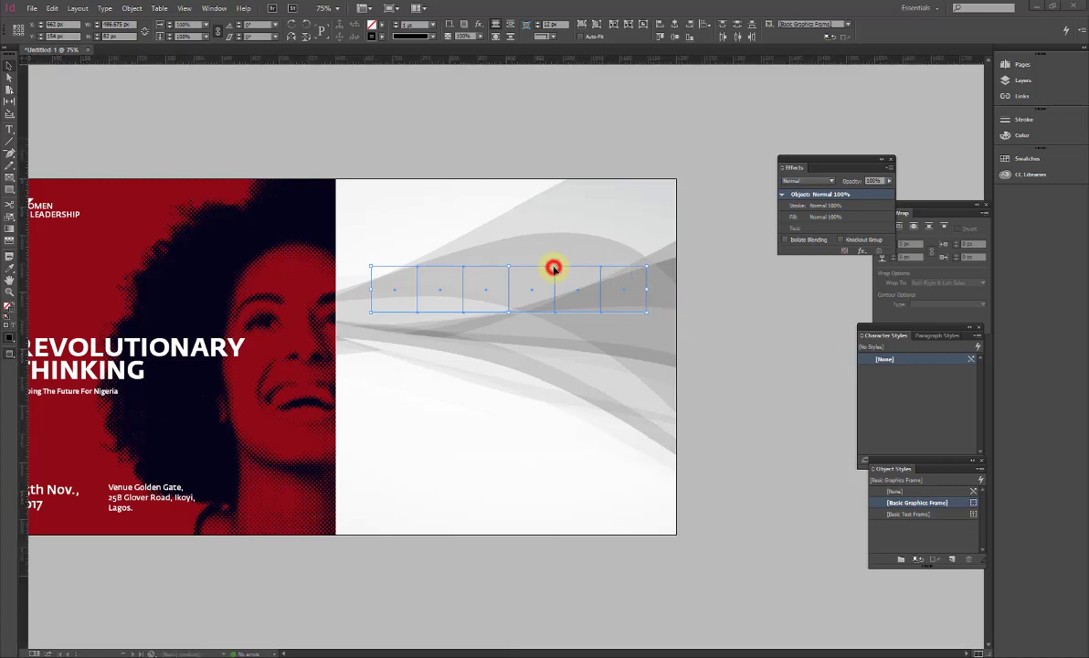
drag(554, 268, 622, 364)
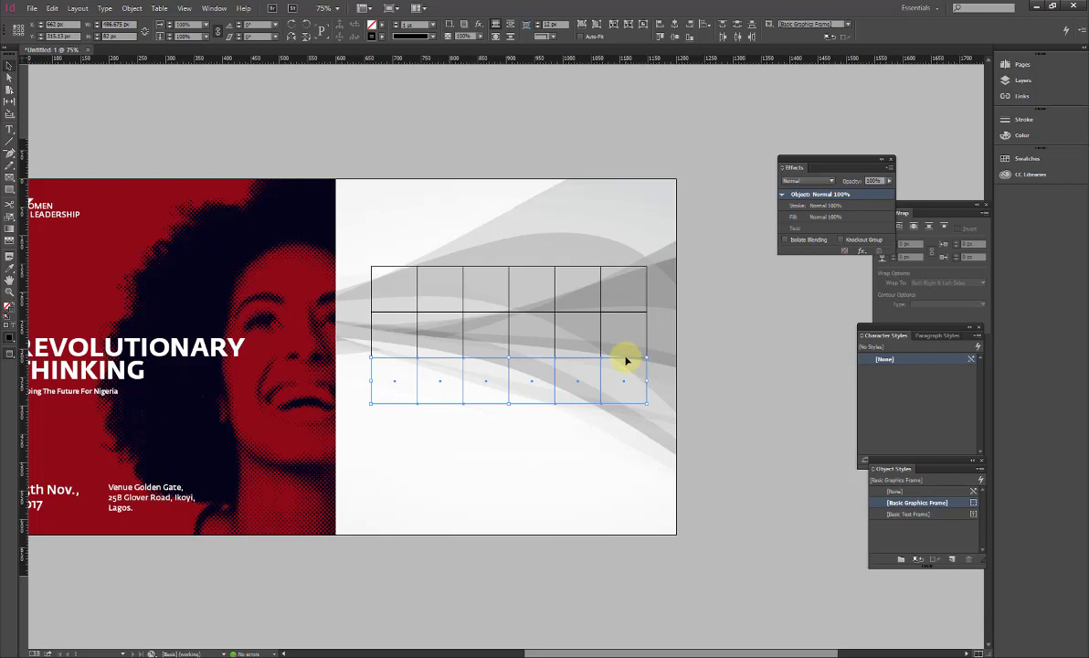
drag(708, 313, 399, 410)
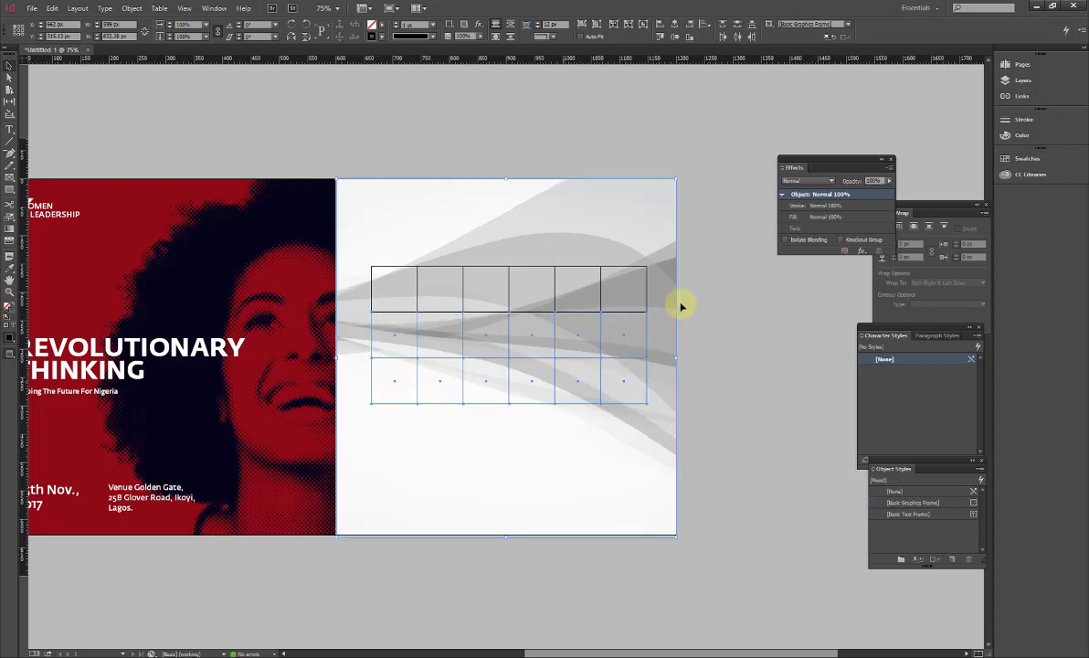
shift+click(680, 305)
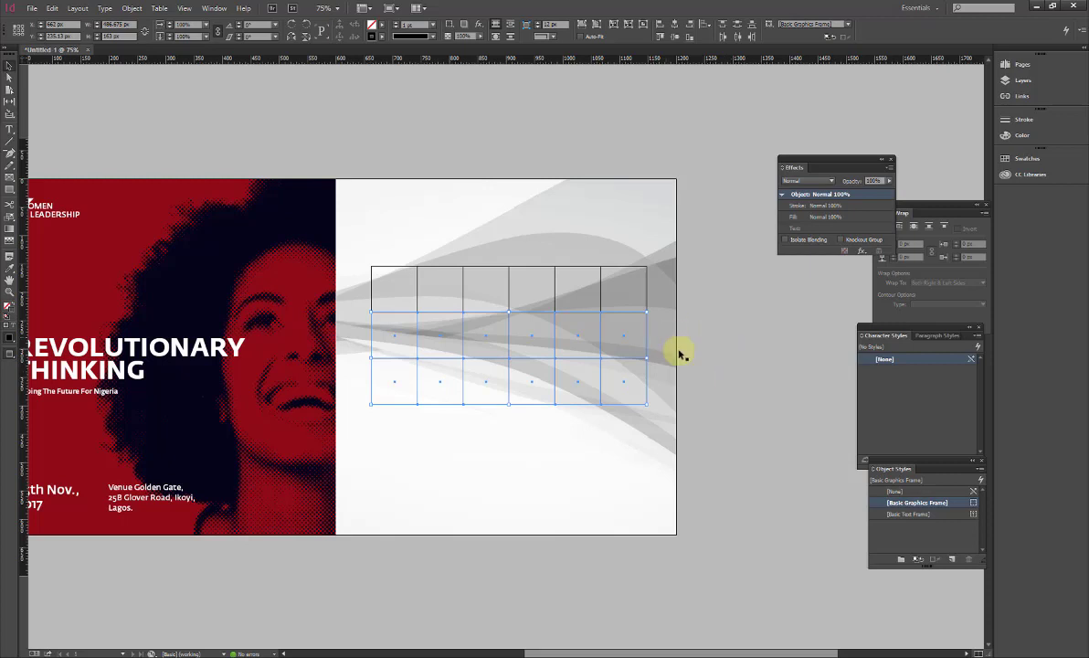
drag(734, 390, 348, 416)
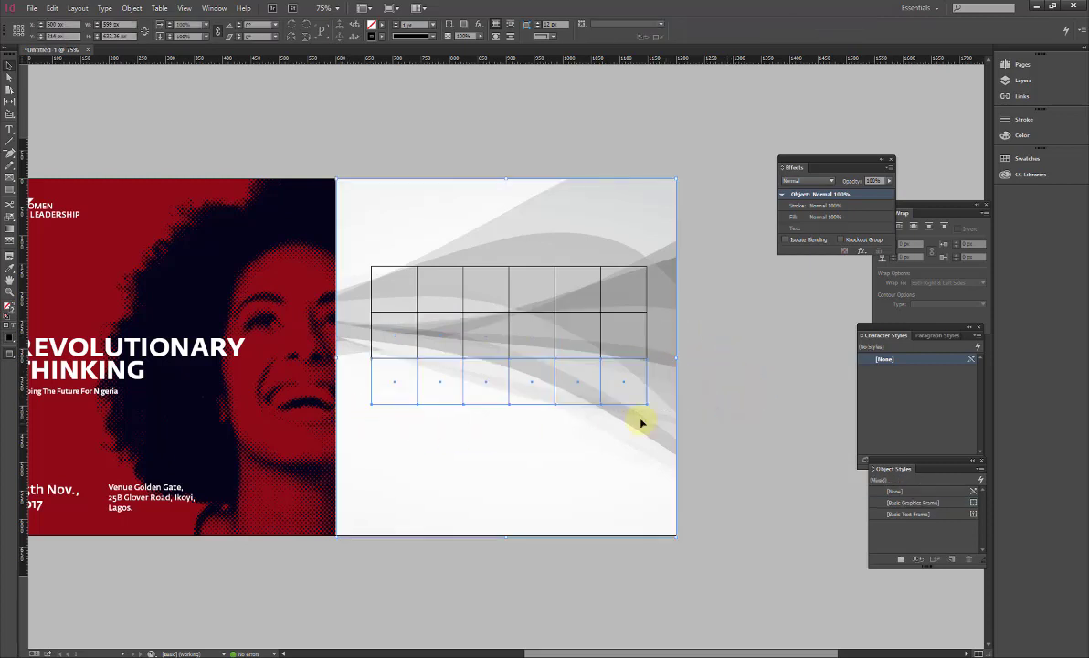
Copy the bottom row down until five rows exist, then move the whole grid up slightly.
drag(747, 413, 601, 425)
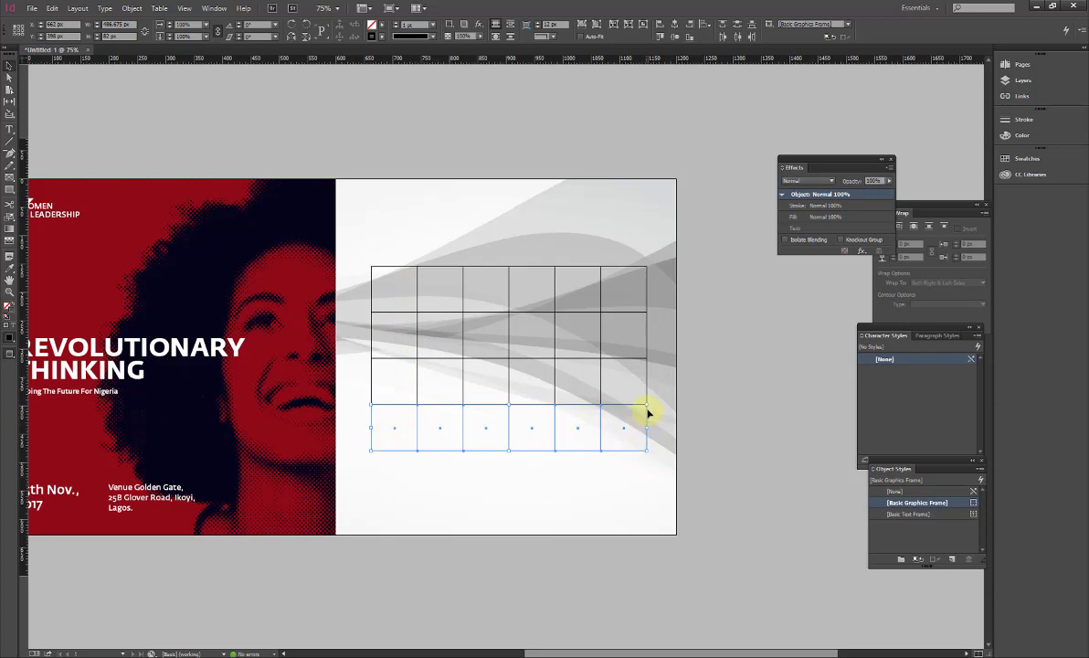
drag(602, 413, 606, 455)
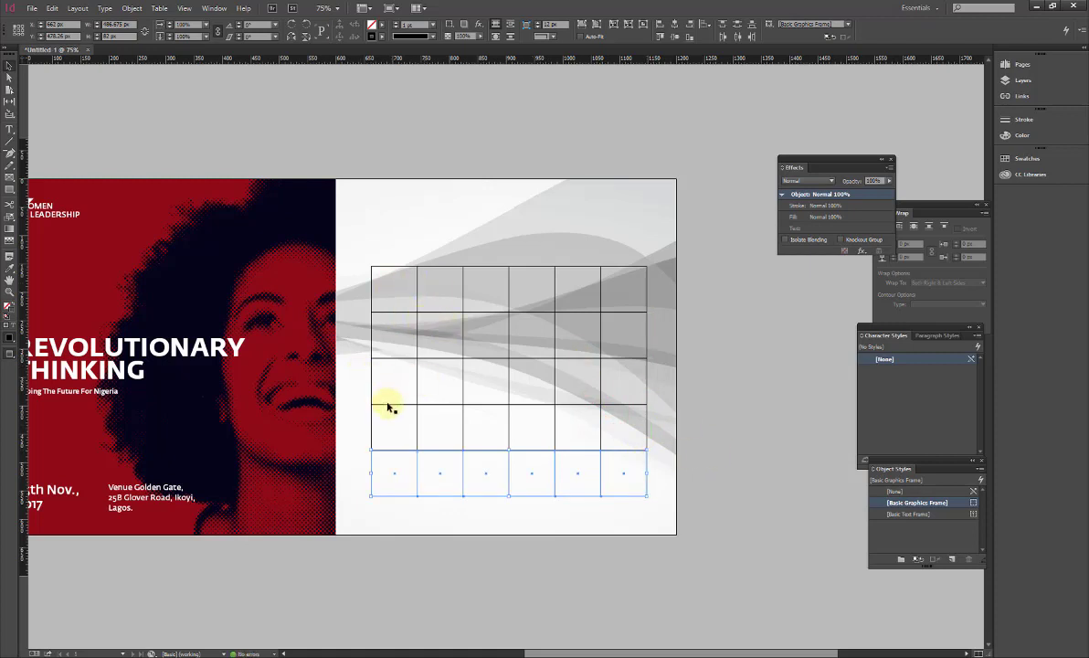
drag(566, 361, 402, 491)
drag(698, 207, 595, 274)
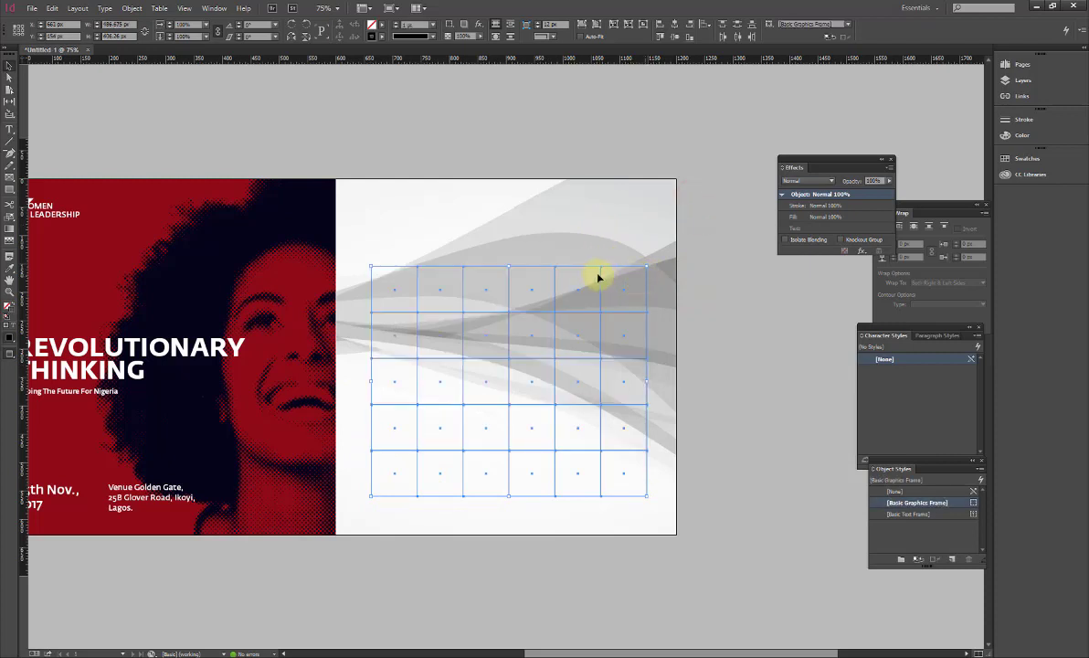
drag(601, 277, 601, 271)
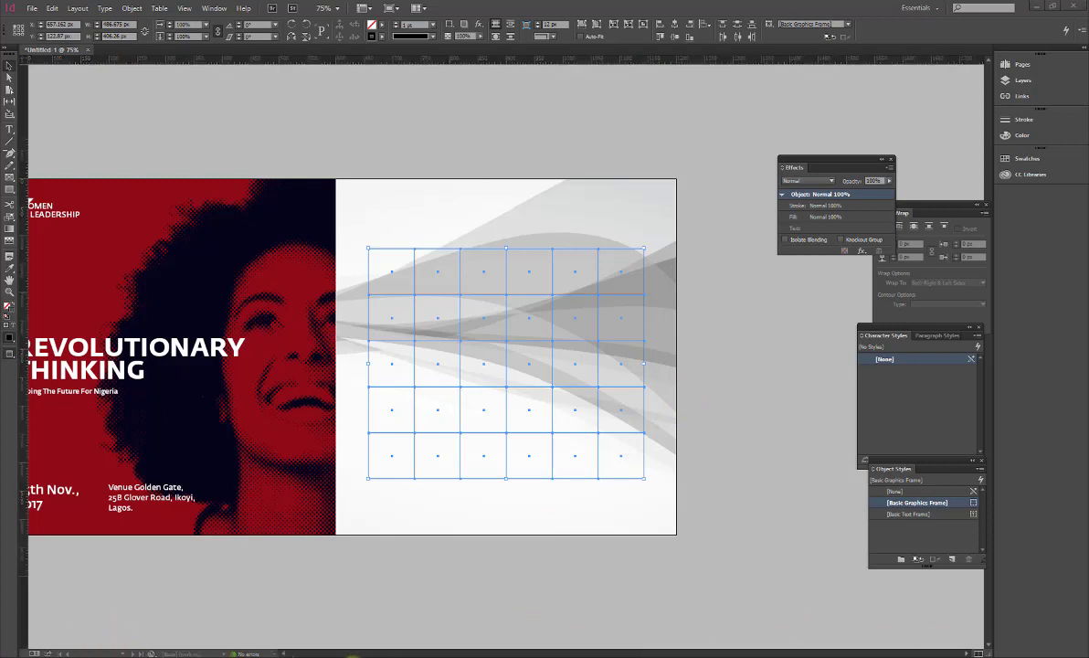
Bring up the PICTURES folder, then select the grid's top-left frame in InDesign.
mouse_move(352, 654)
click(443, 607)
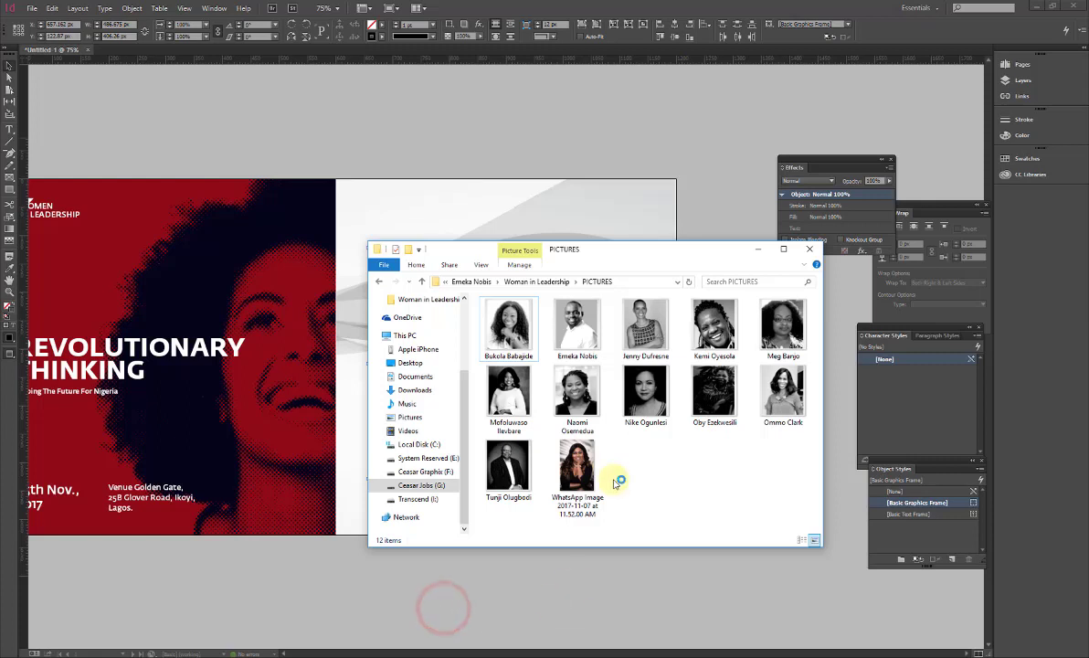
drag(794, 498, 475, 300)
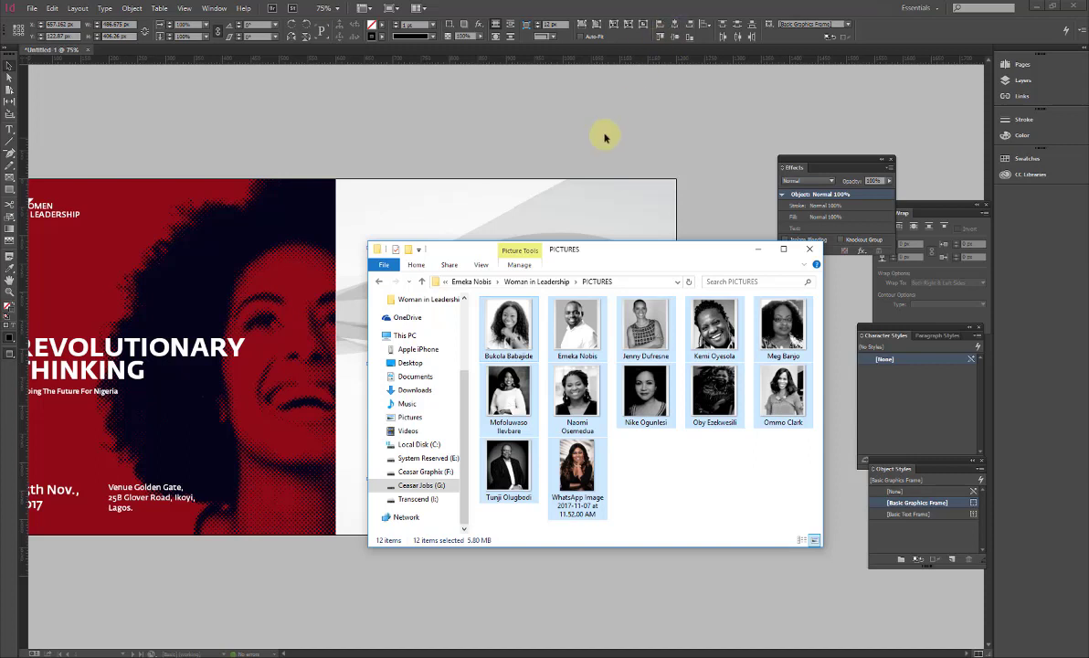
click(686, 471)
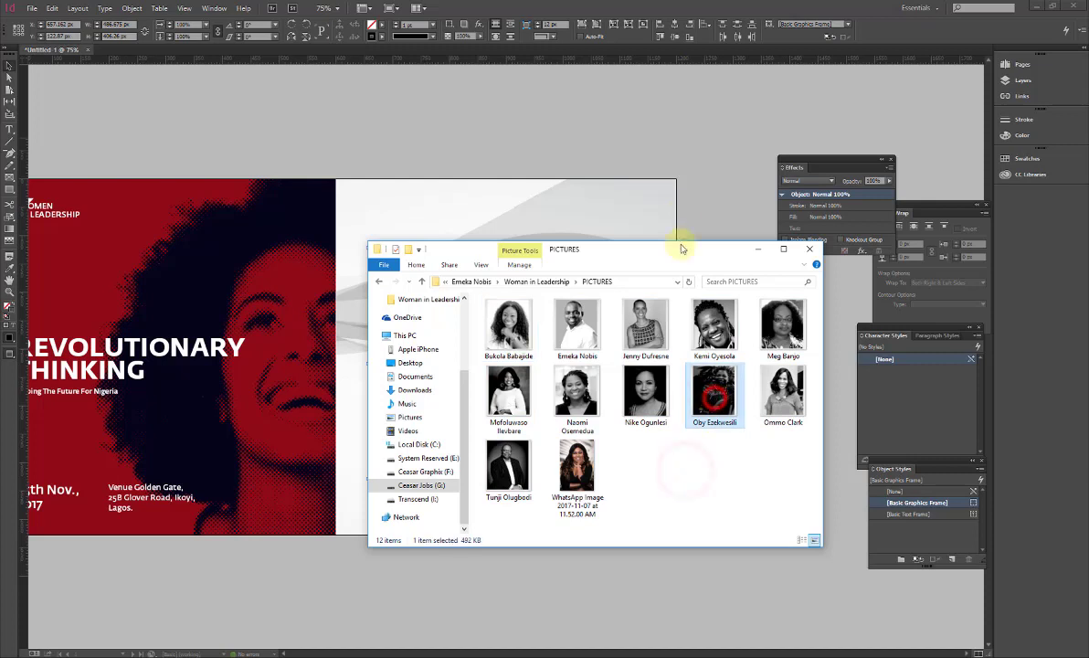
click(681, 207)
click(709, 351)
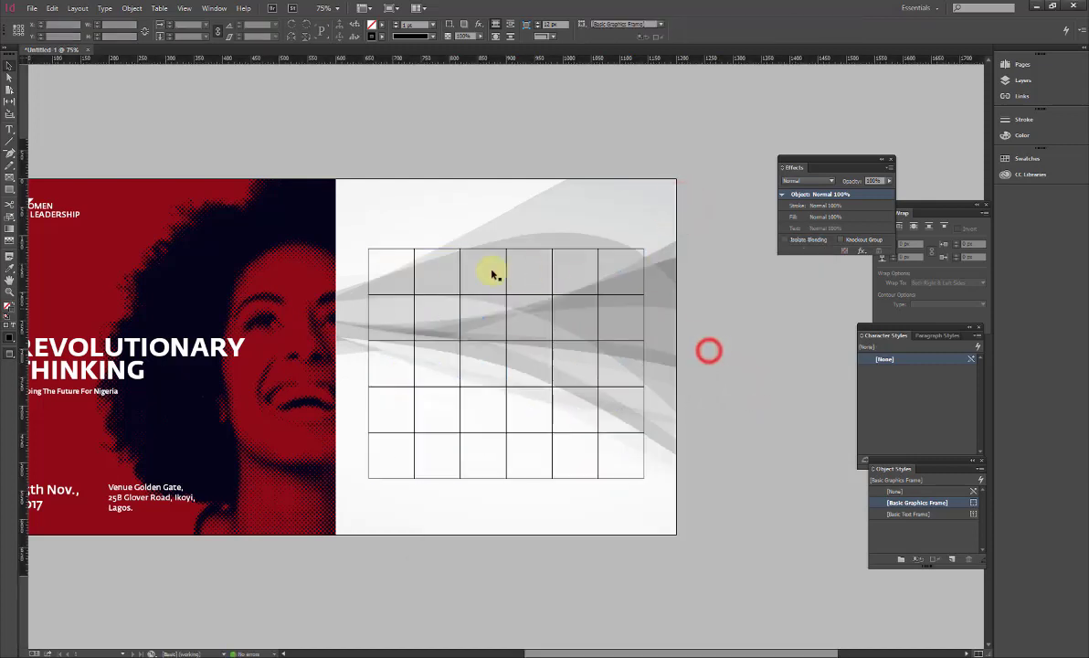
click(388, 252)
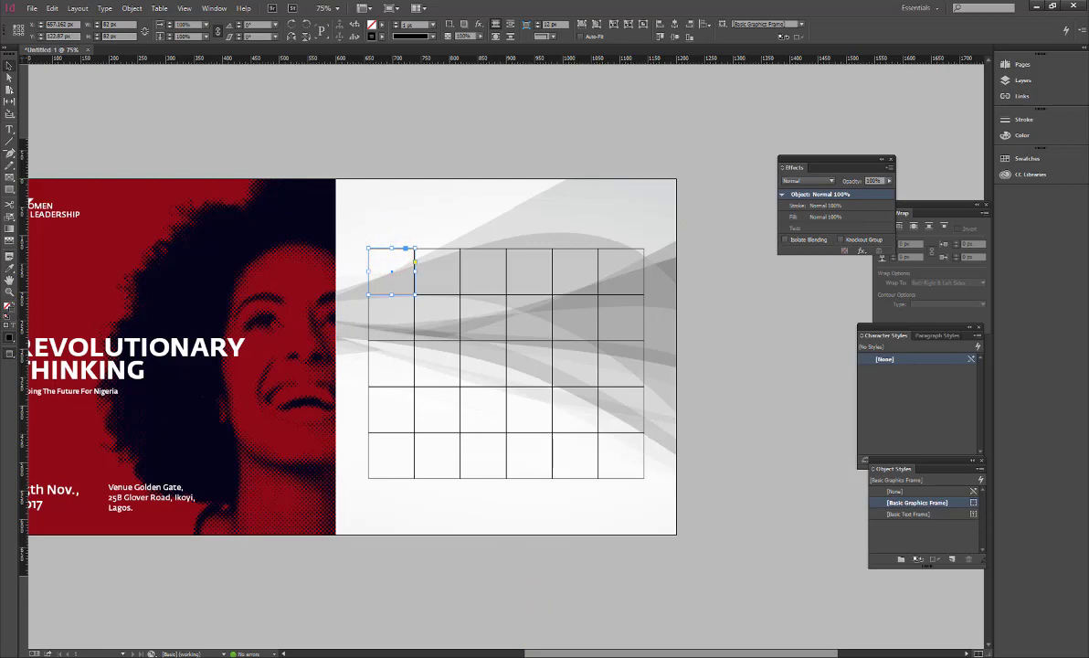
Drag a portrait photo from the PICTURES folder into the top-left frame.
mouse_move(347, 654)
click(438, 615)
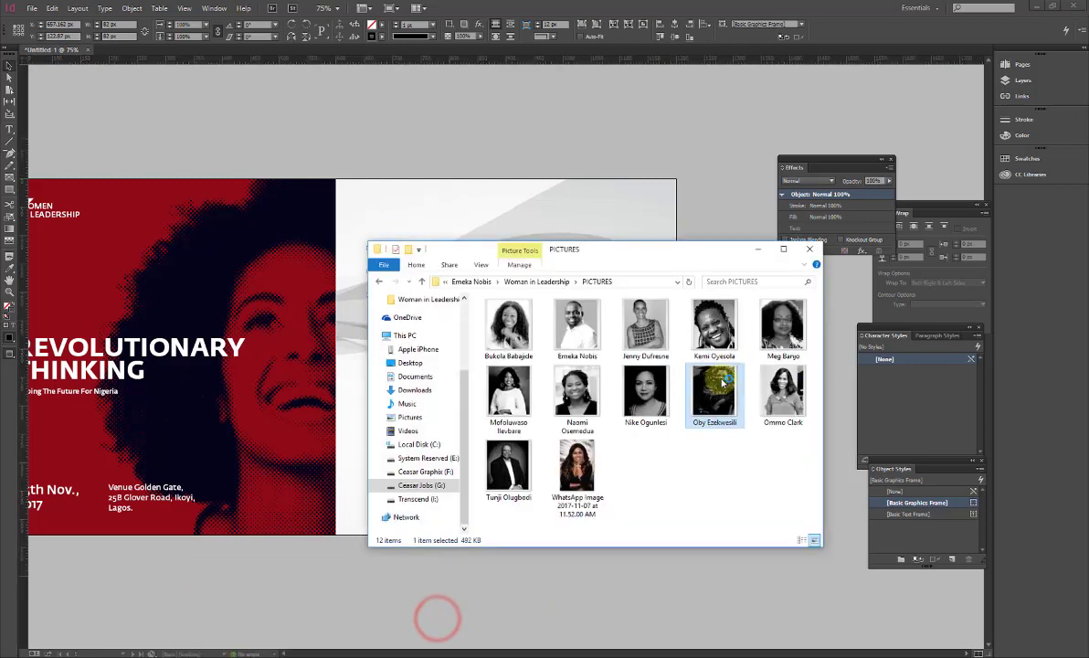
drag(628, 249, 628, 379)
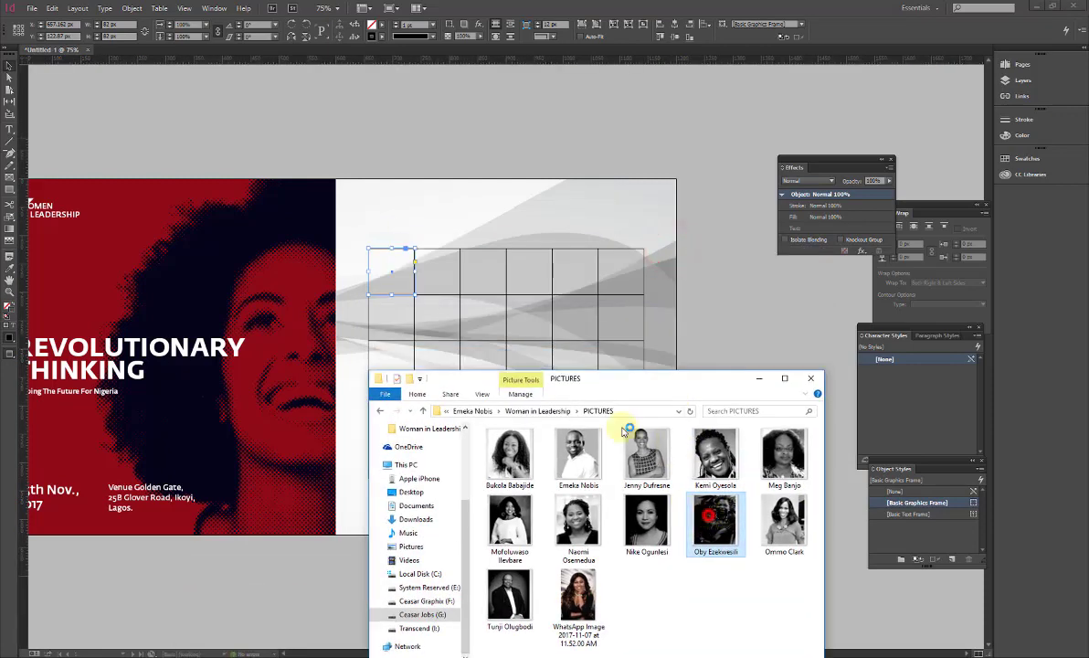
drag(627, 431, 391, 267)
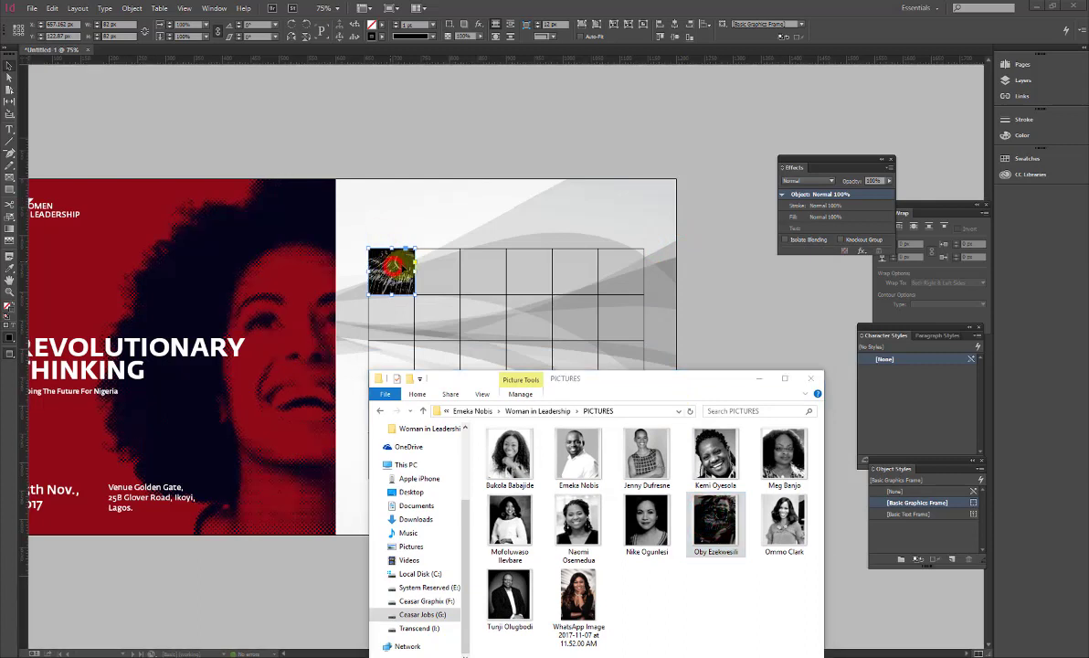
Scale the portrait down, shrink its frame to the first cell and centre the face.
click(391, 265)
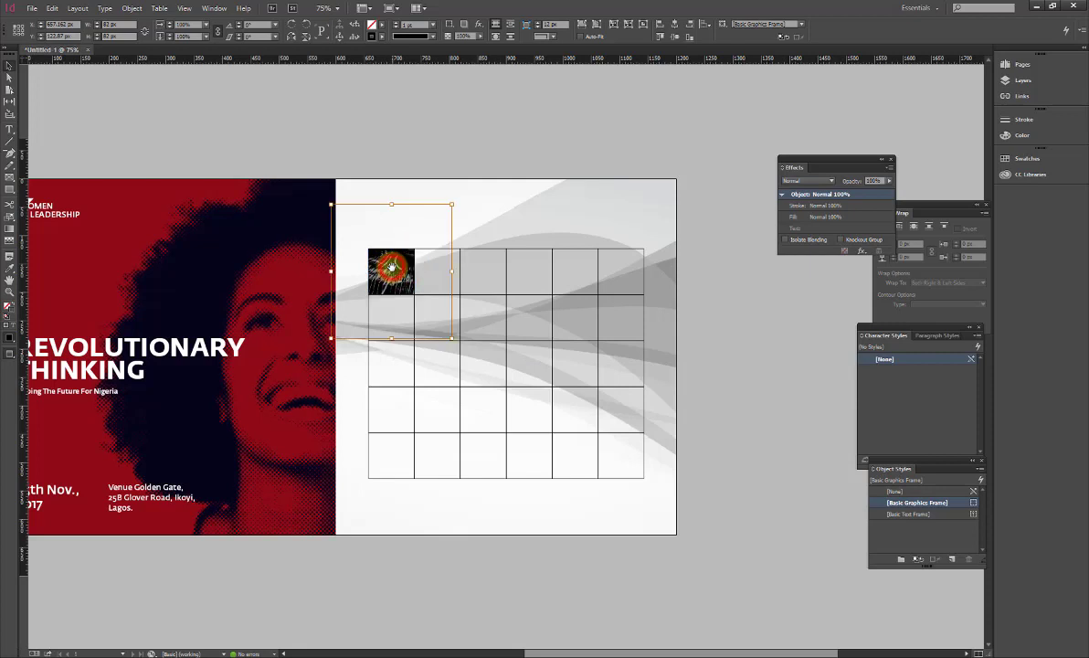
drag(391, 265, 360, 300)
drag(308, 223, 391, 267)
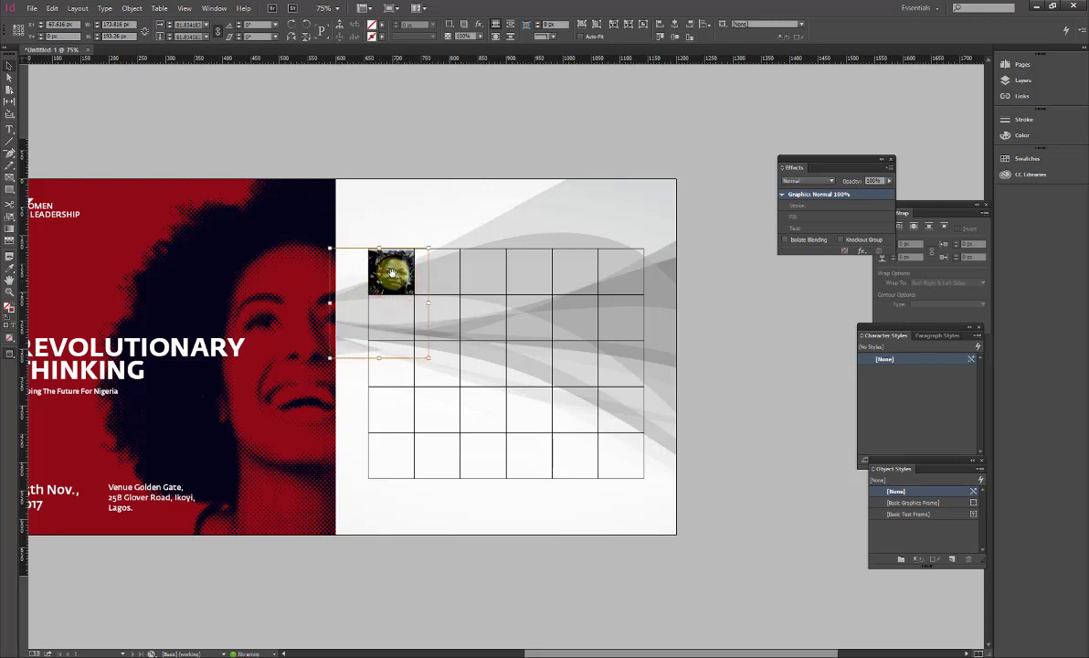
drag(392, 272, 393, 268)
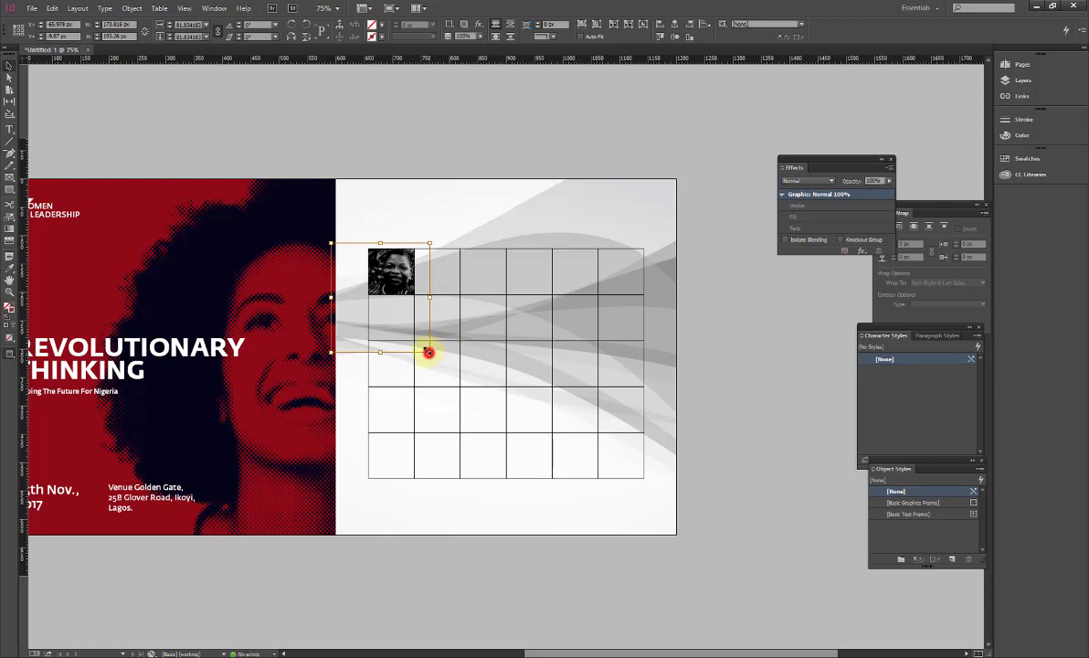
drag(428, 352, 419, 341)
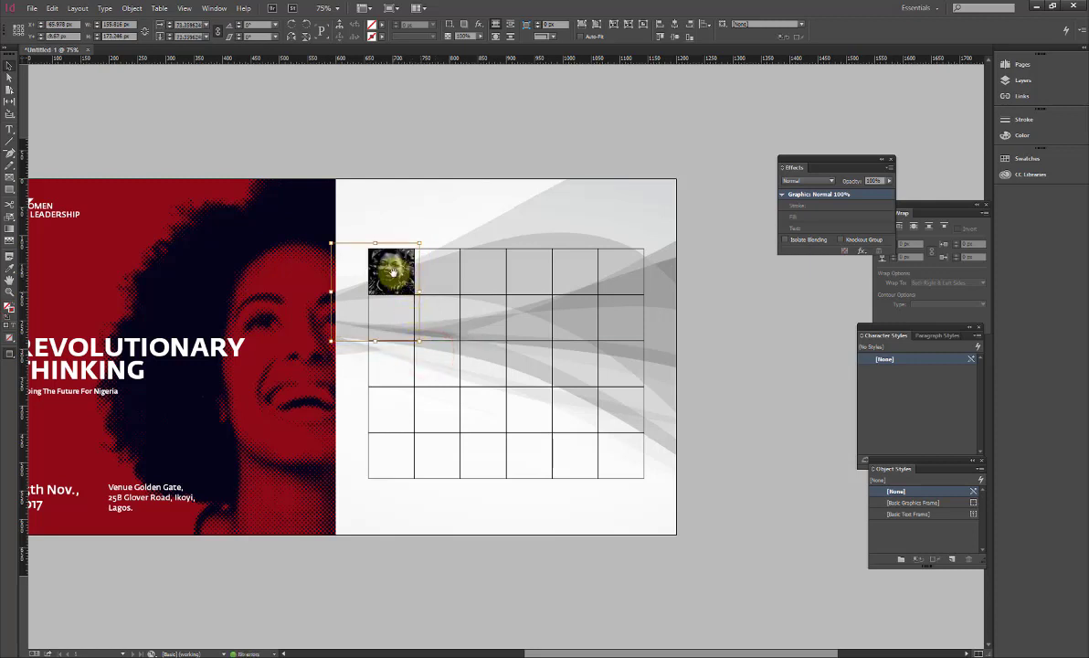
drag(393, 276, 393, 269)
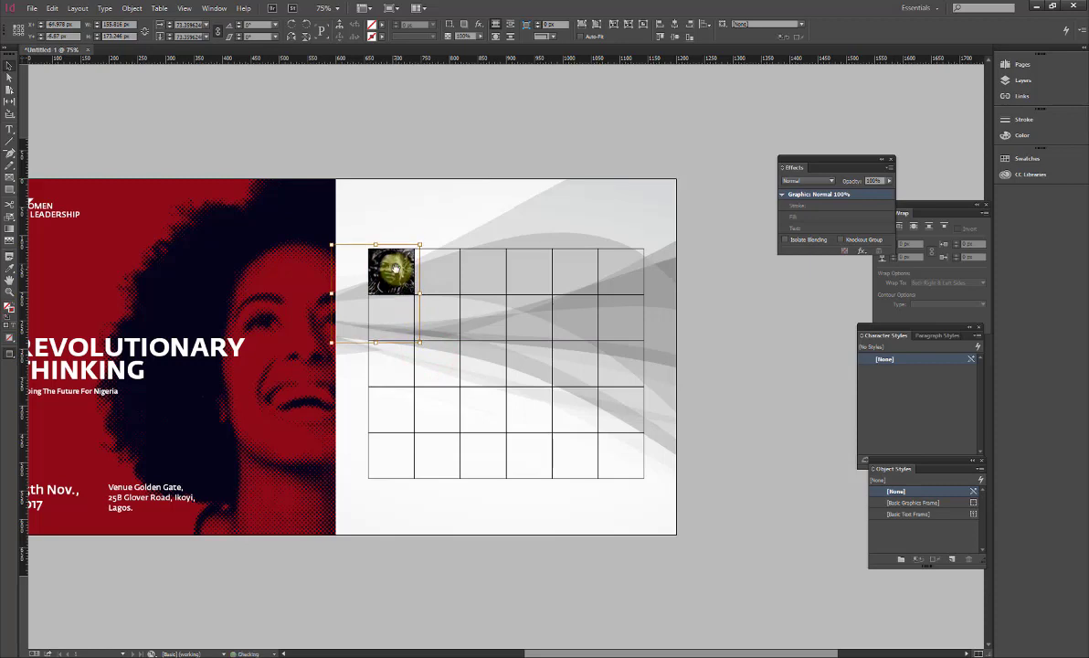
click(437, 183)
Eyedrop the dark navy from the left page and fill the empty cell beside the portrait.
scroll(389, 284, left, 5)
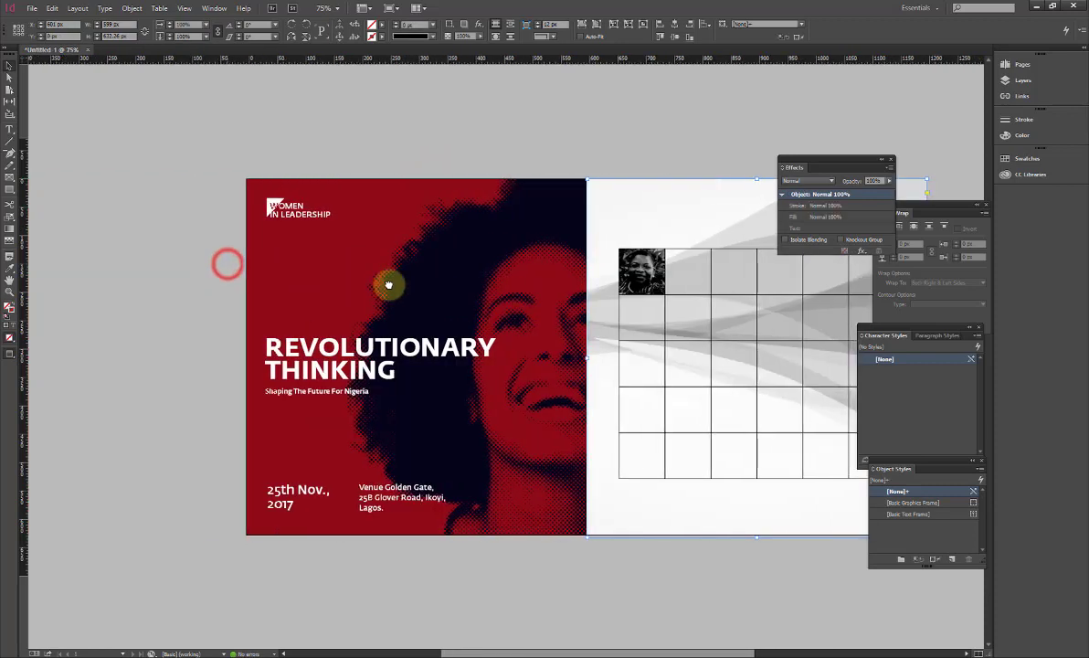
scroll(486, 287, right, 3)
click(539, 253)
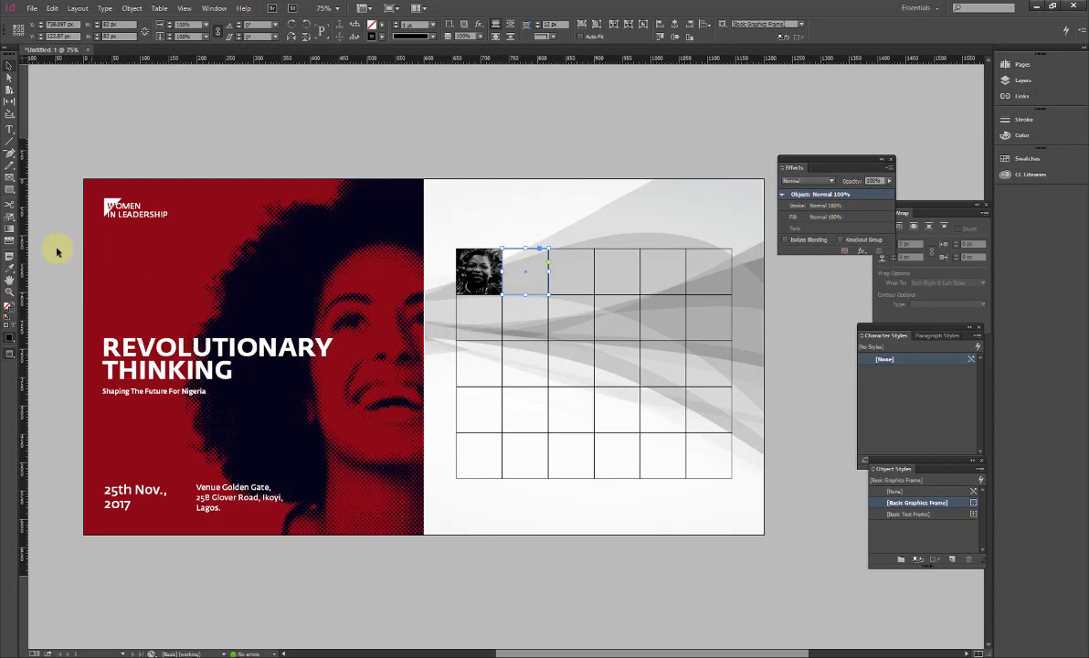
click(9, 268)
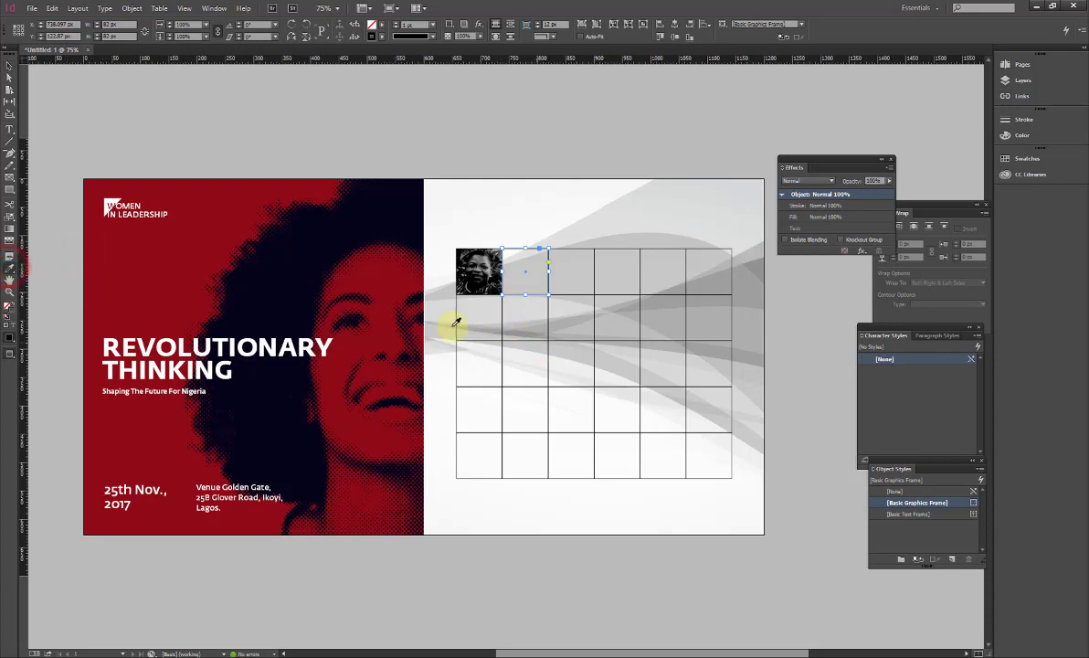
click(295, 272)
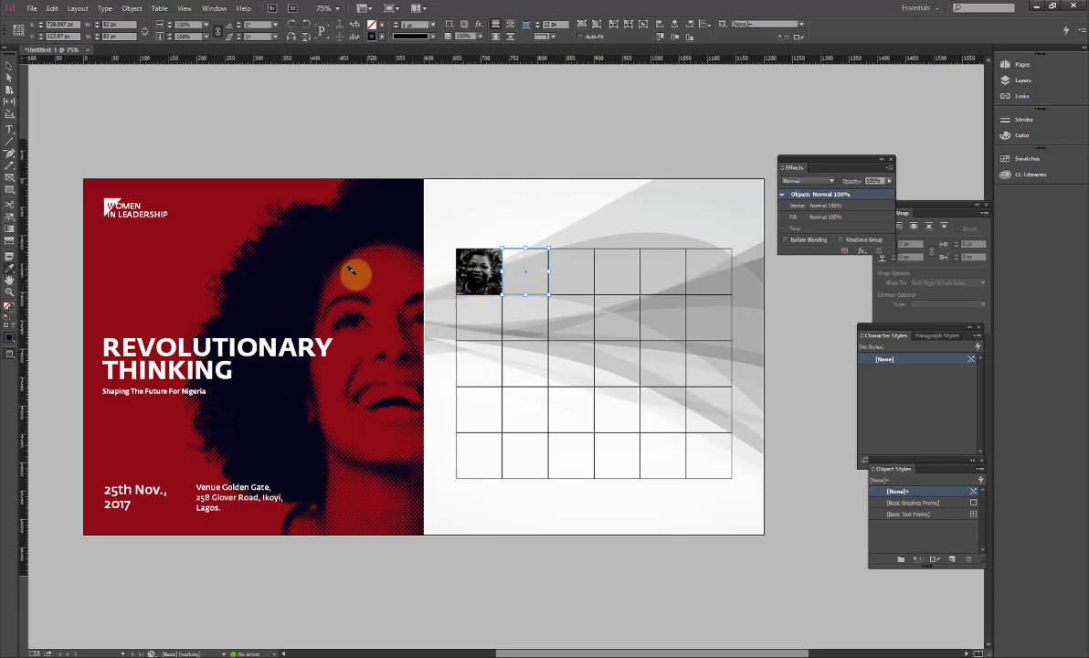
click(12, 305)
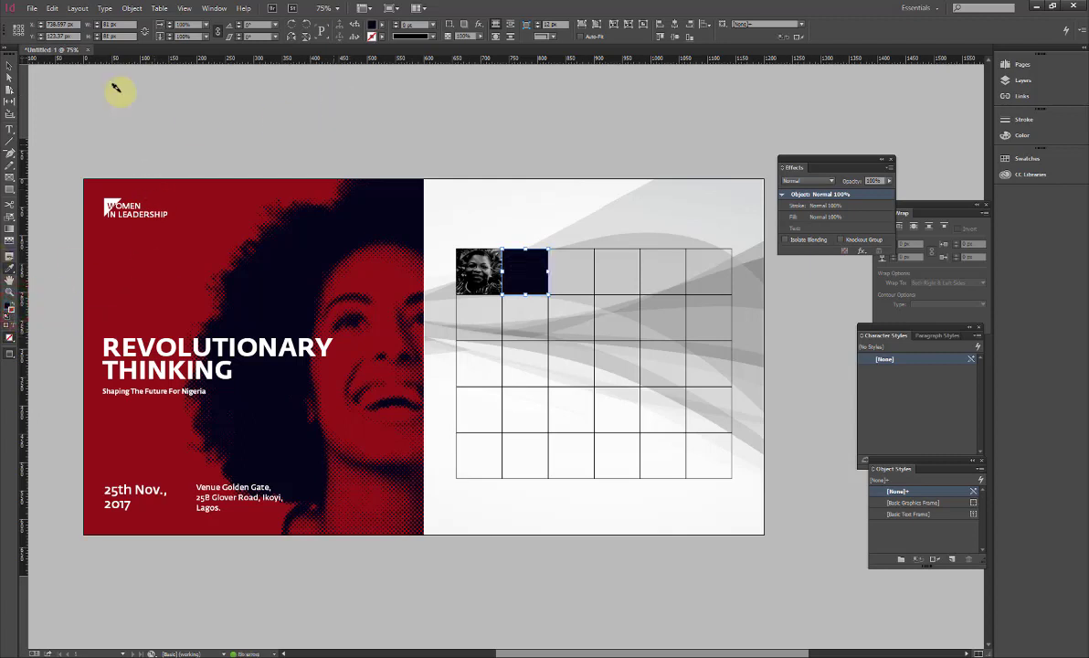
click(10, 66)
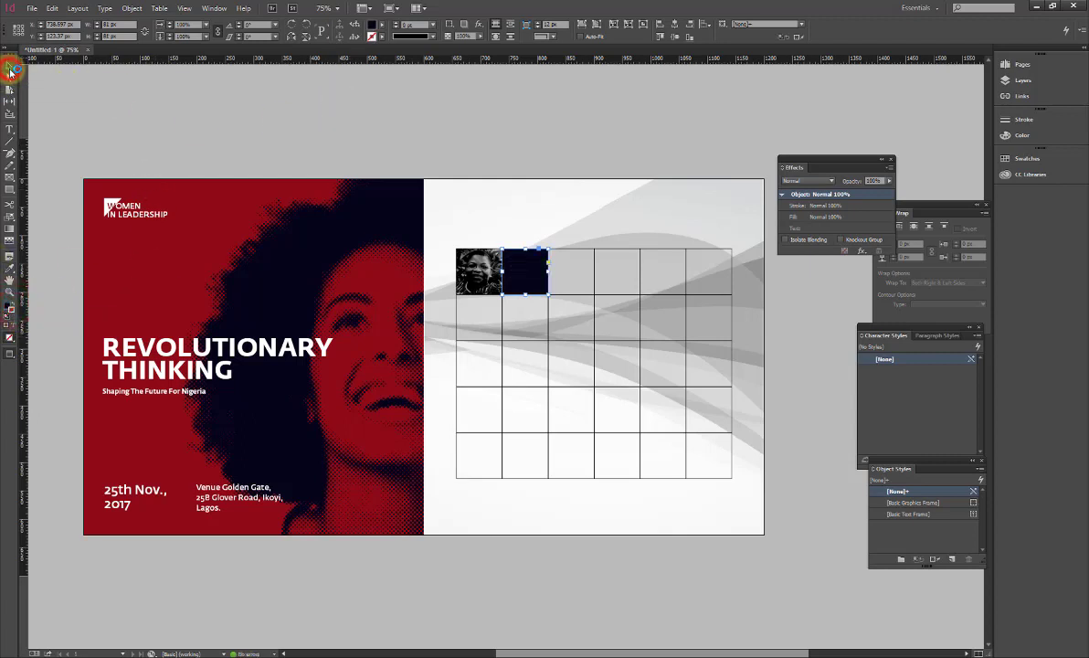
click(403, 94)
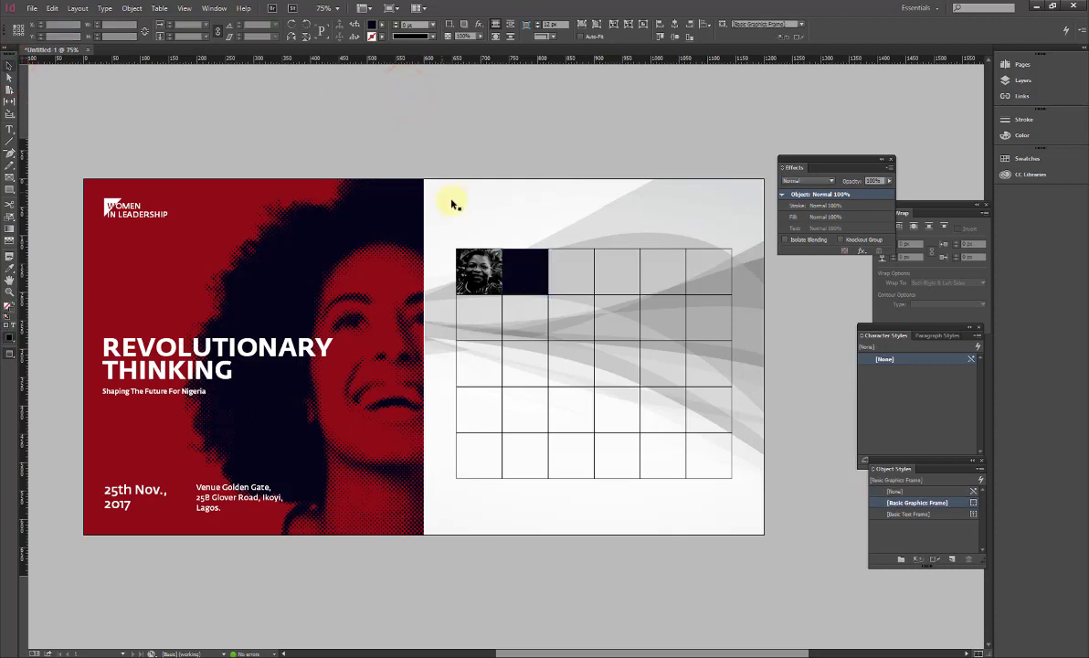
click(513, 272)
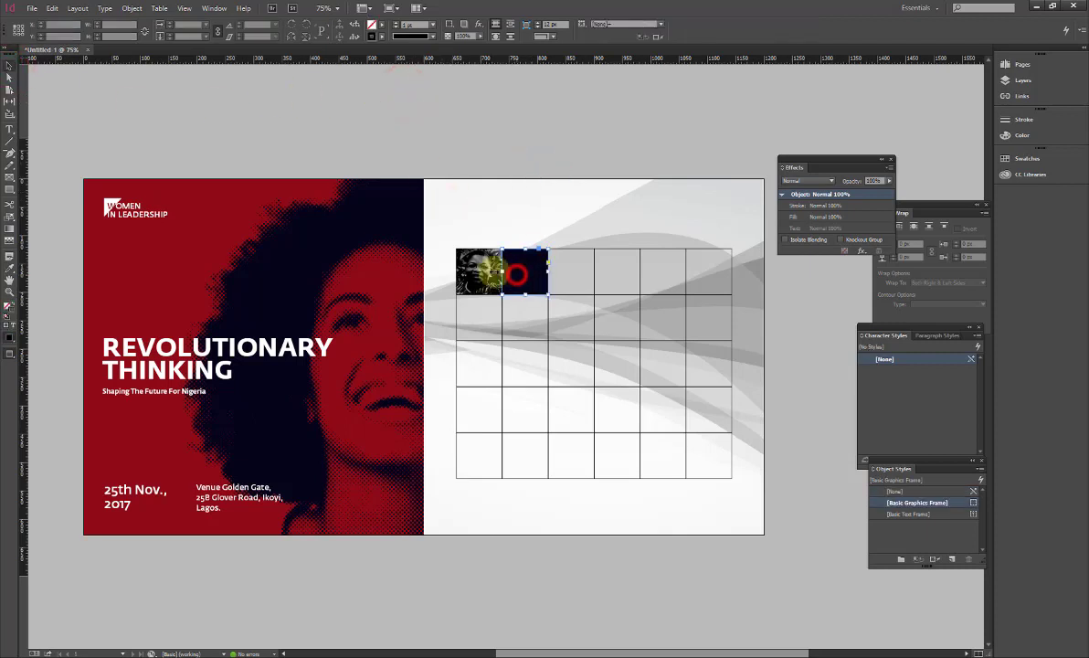
click(532, 287)
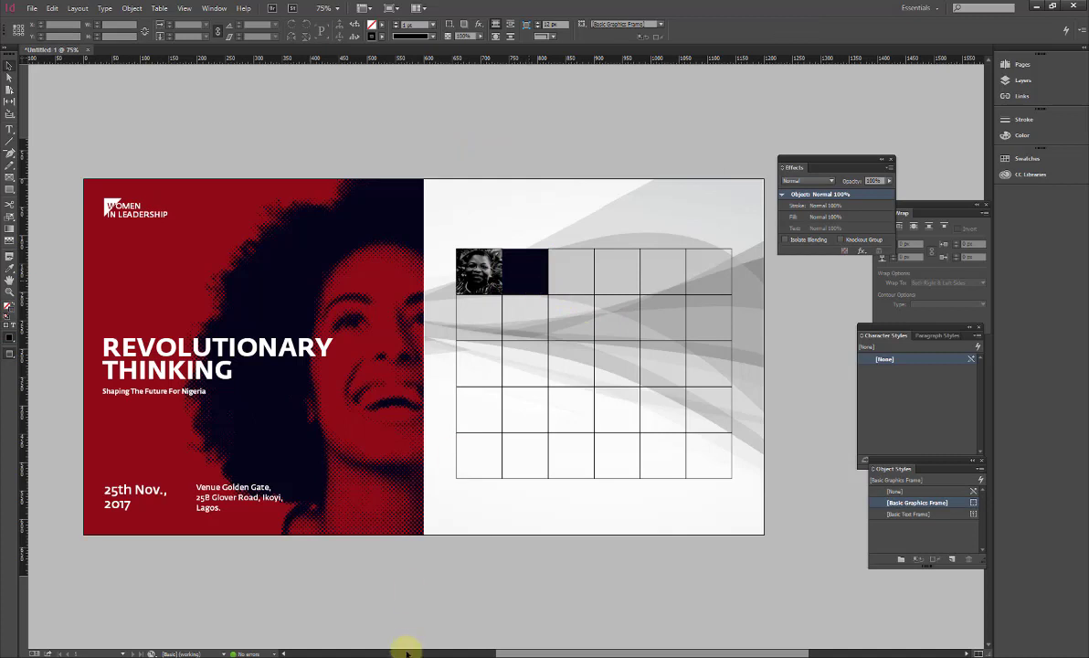
Copy the portrait's file name from the PICTURES folder, then zoom InDesign in on the photo grid.
mouse_move(456, 657)
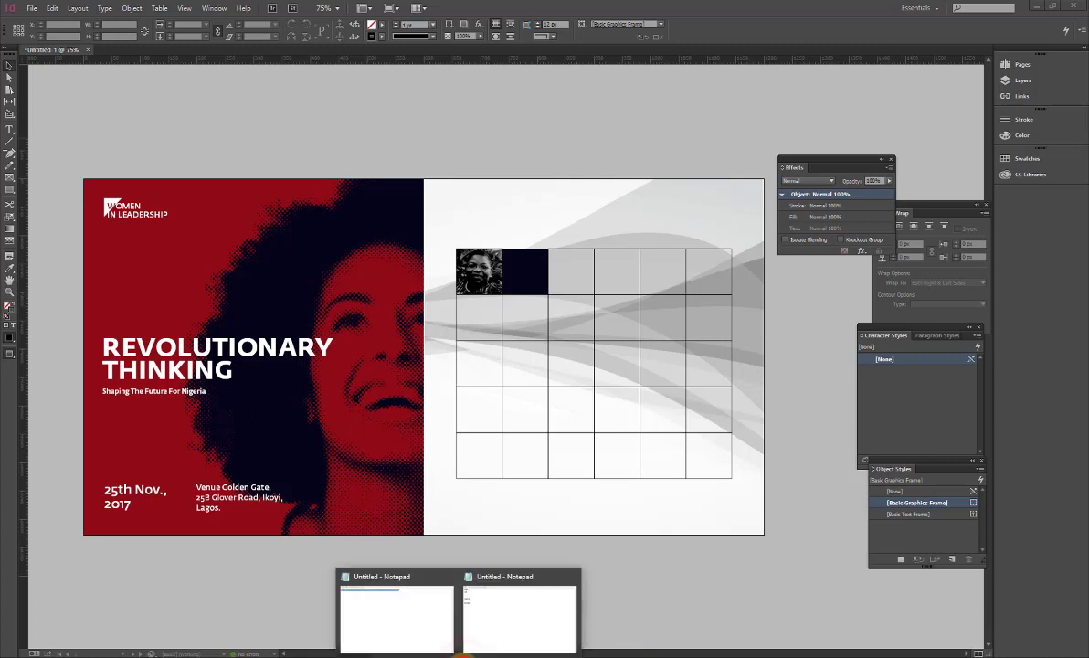
mouse_move(356, 655)
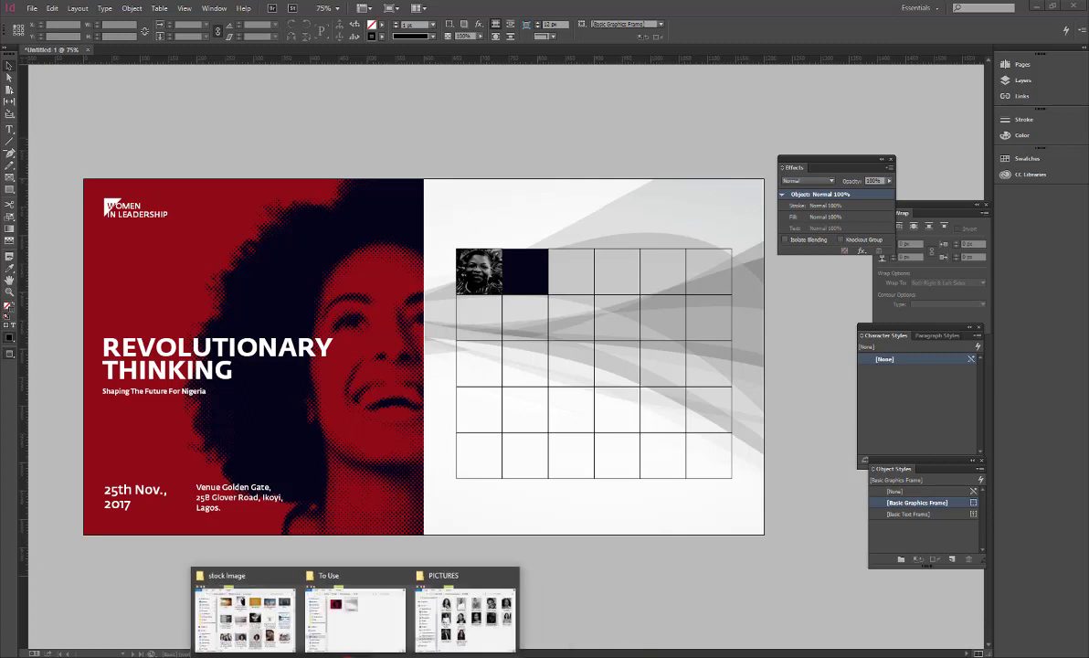
click(429, 603)
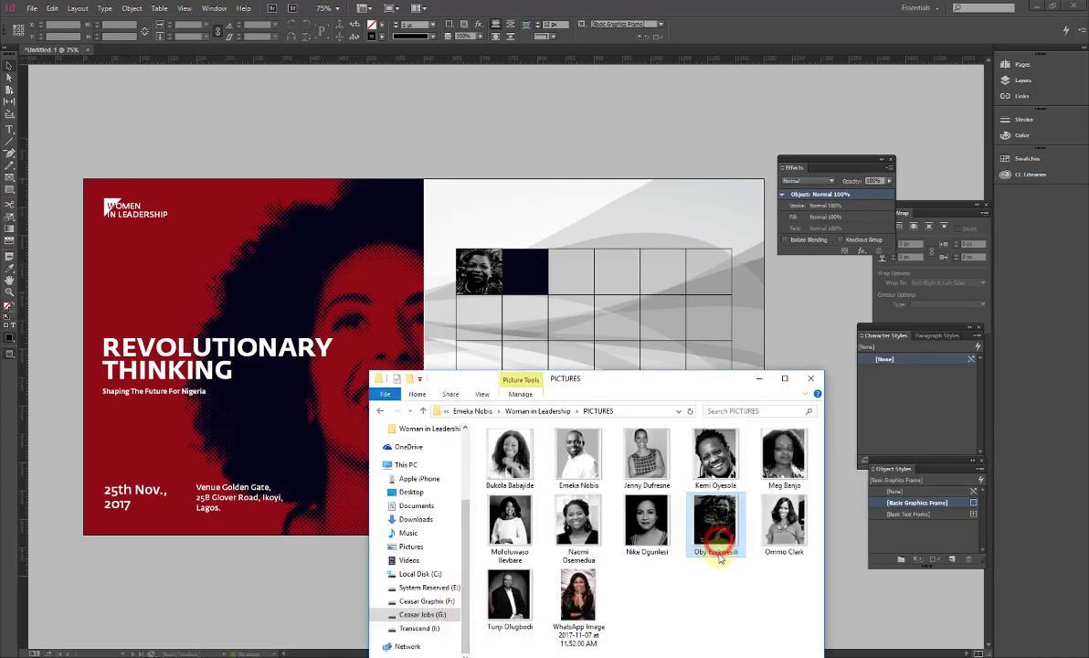
click(714, 549)
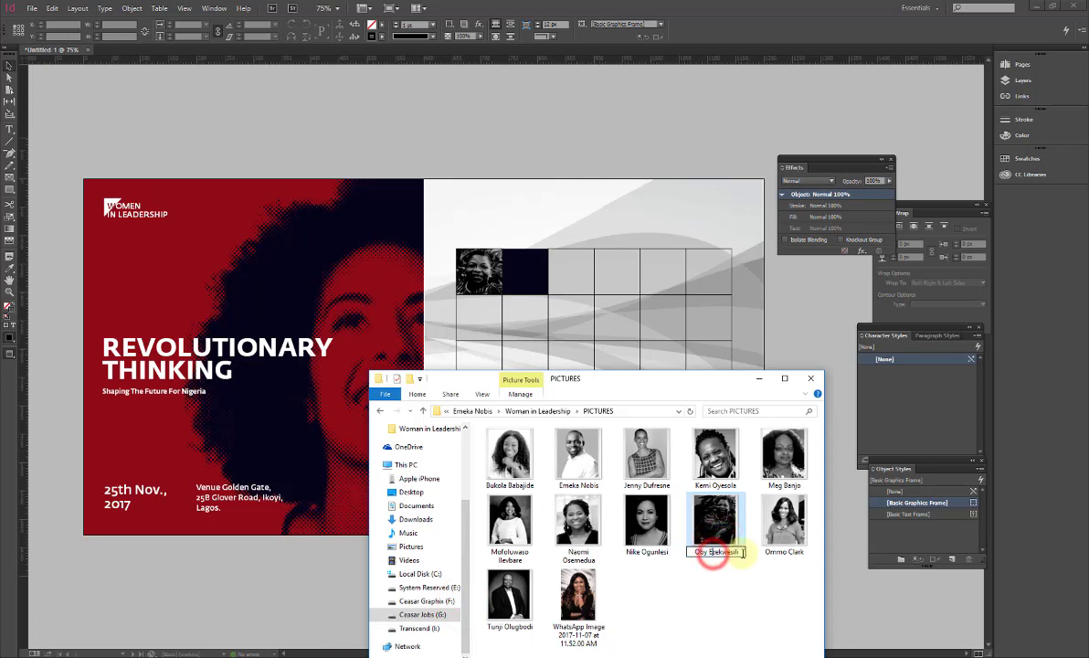
drag(696, 553, 742, 556)
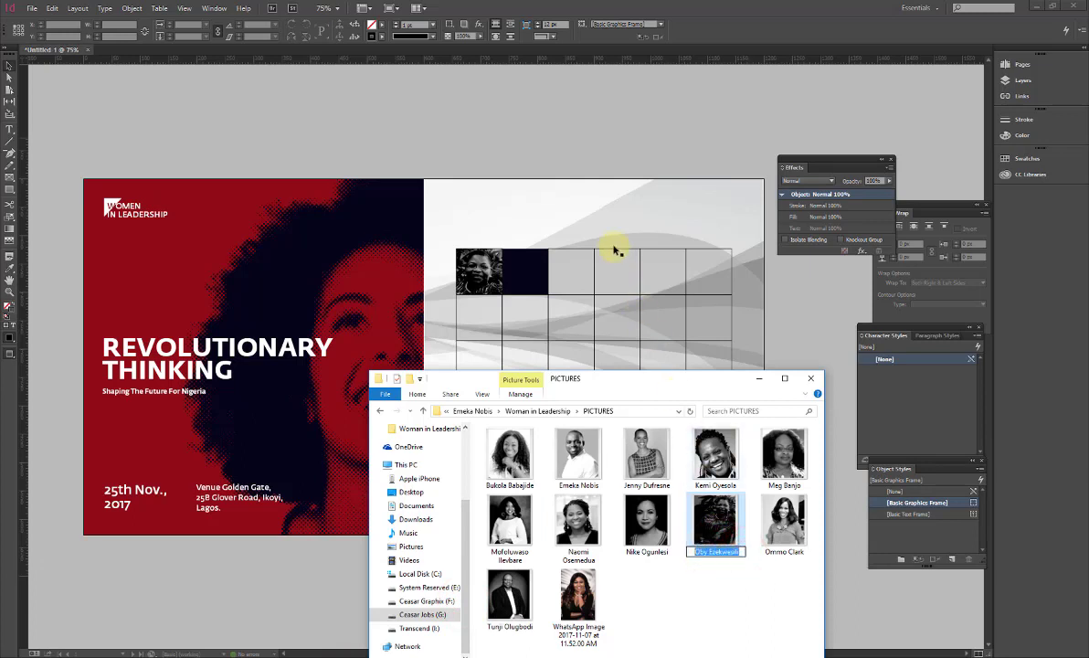
click(616, 173)
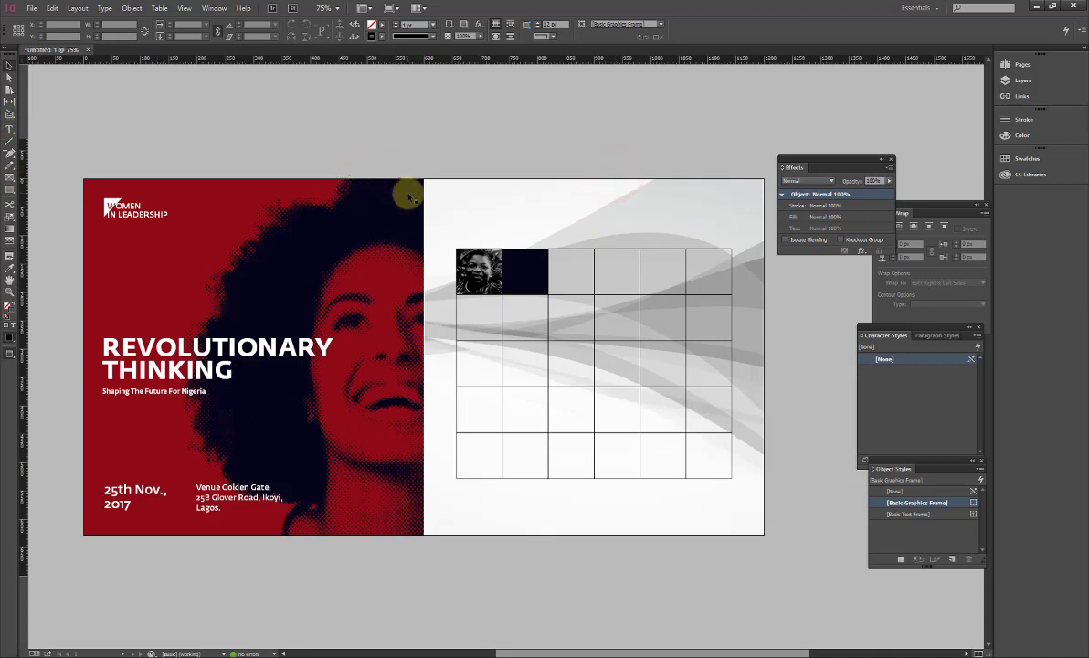
drag(407, 185, 633, 371)
Draw a text frame in the navy cell, paste the speaker's name and make it white.
key(ctrl+space)
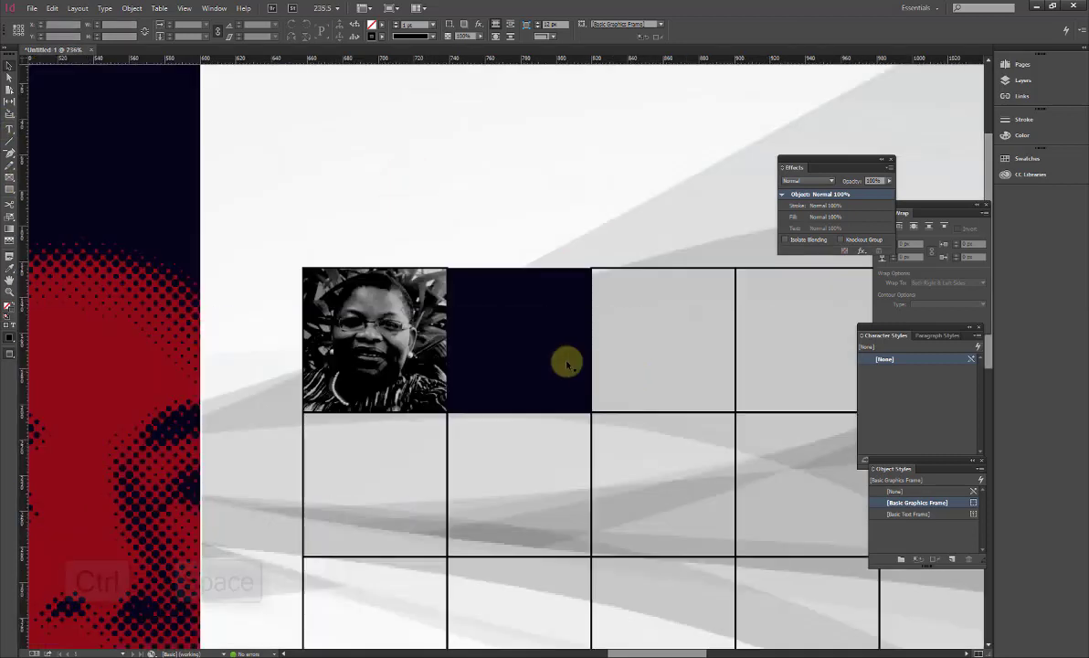
click(9, 64)
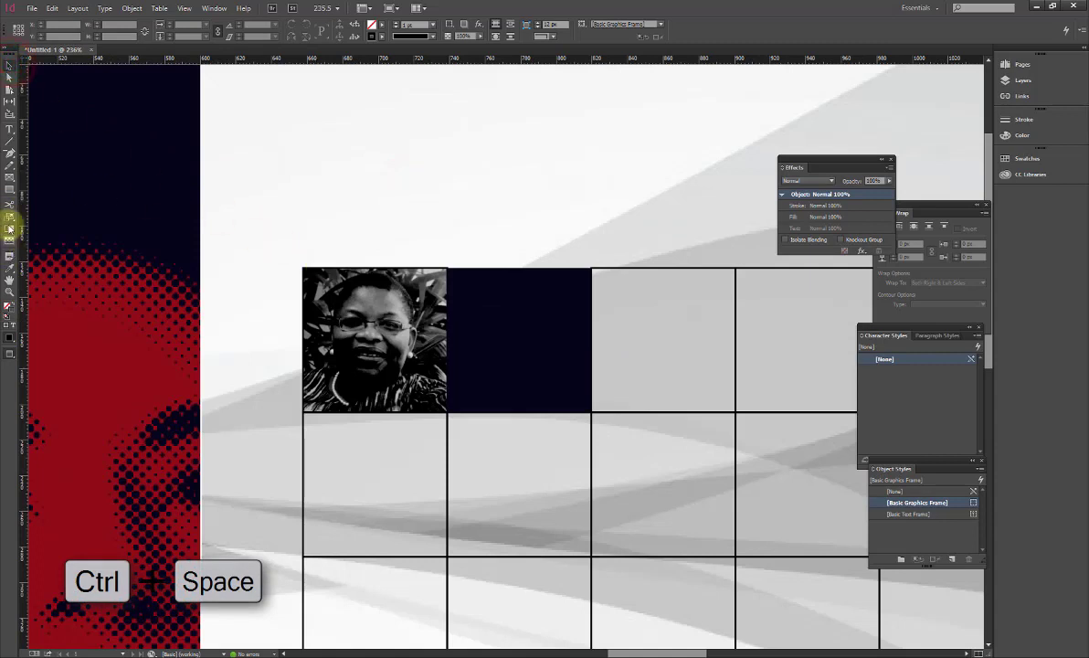
click(7, 120)
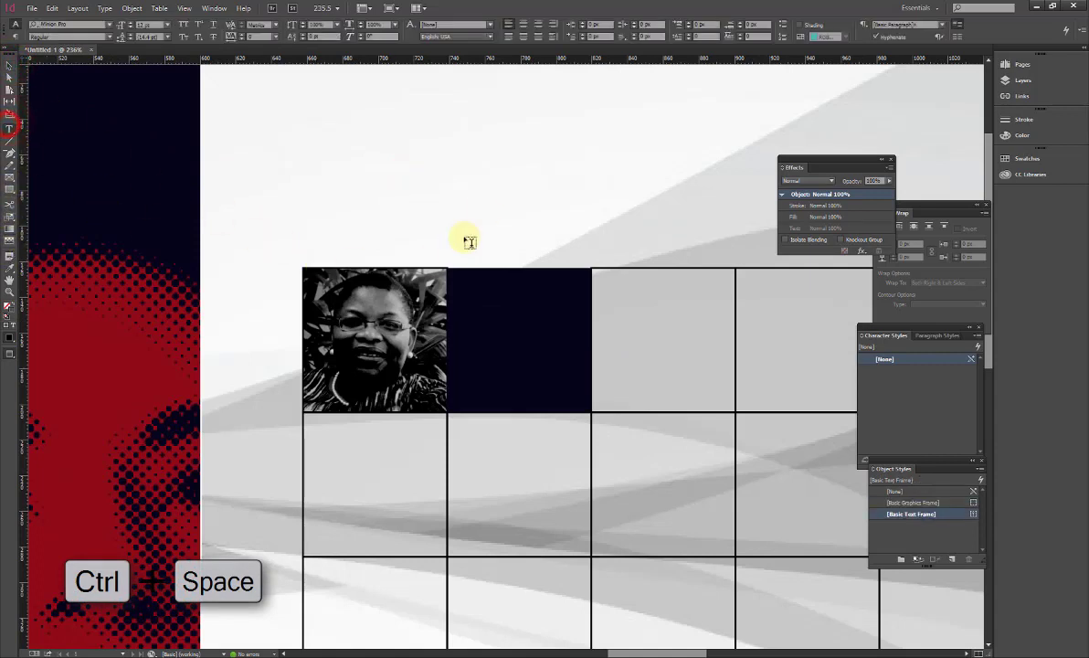
drag(489, 299, 656, 382)
key(ctrl+v)
key(ctrl+a)
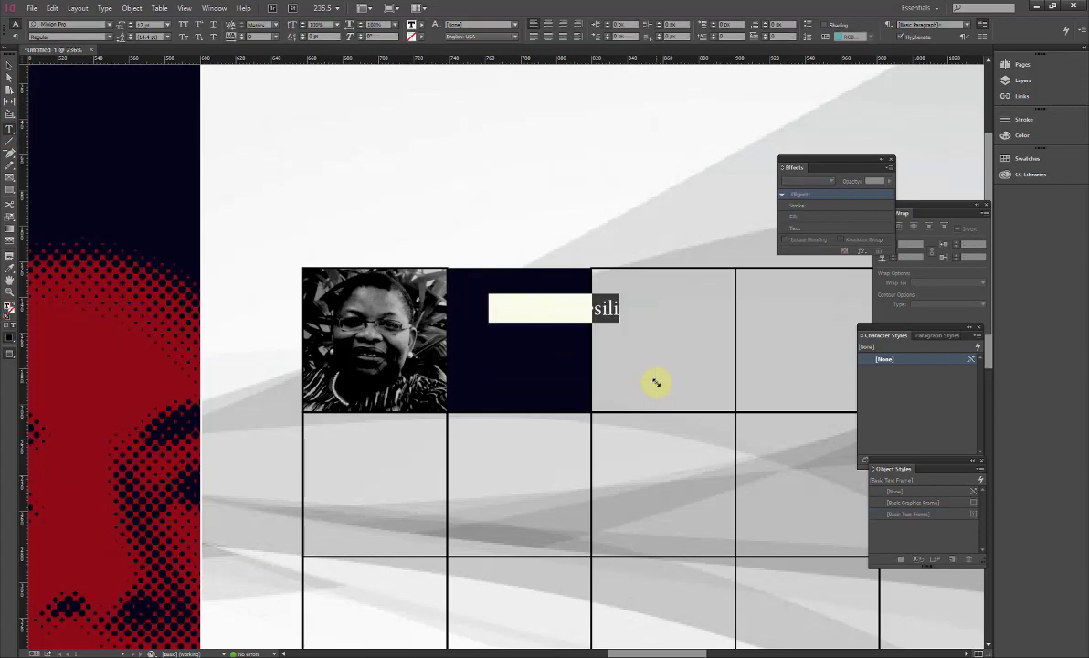
click(410, 25)
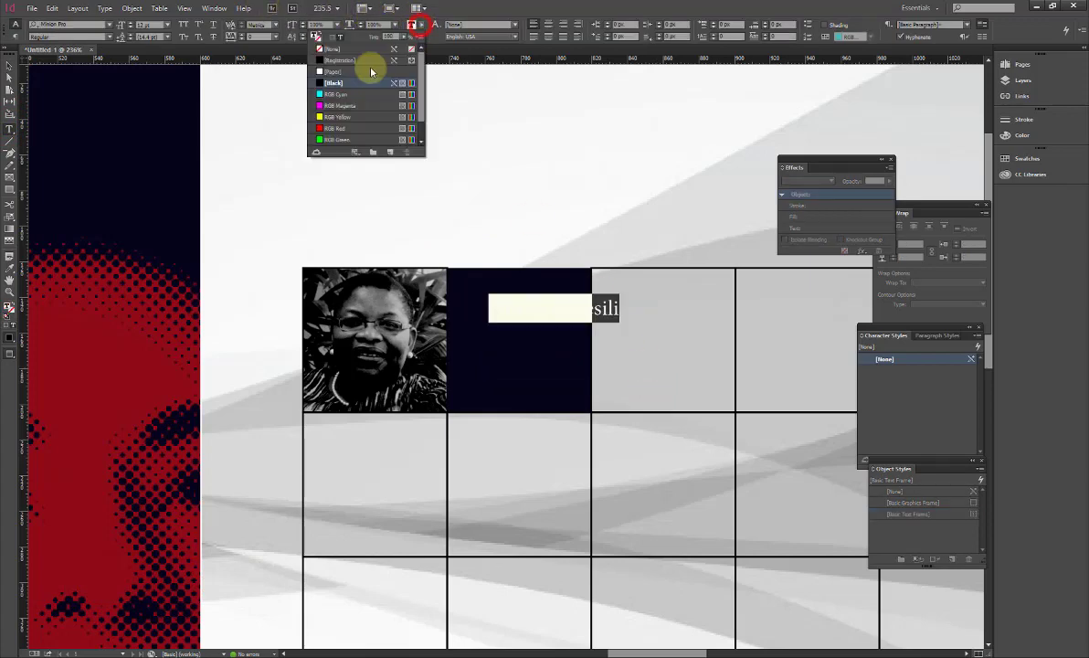
click(330, 73)
Set the name in Fedra Sans Alt Std.
click(105, 25)
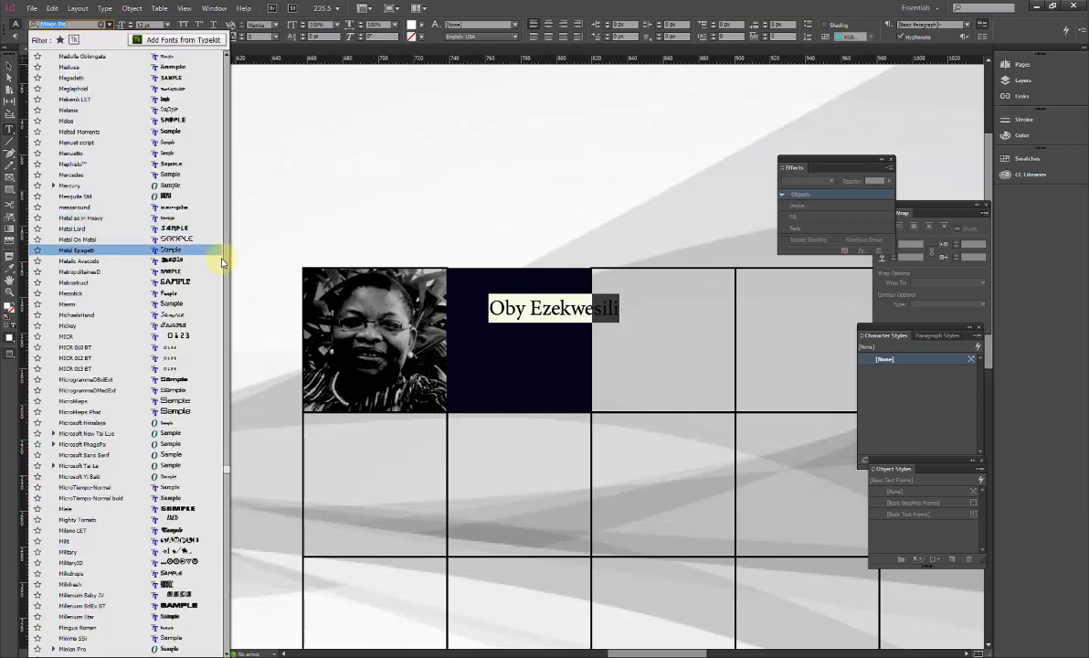
drag(227, 472, 226, 53)
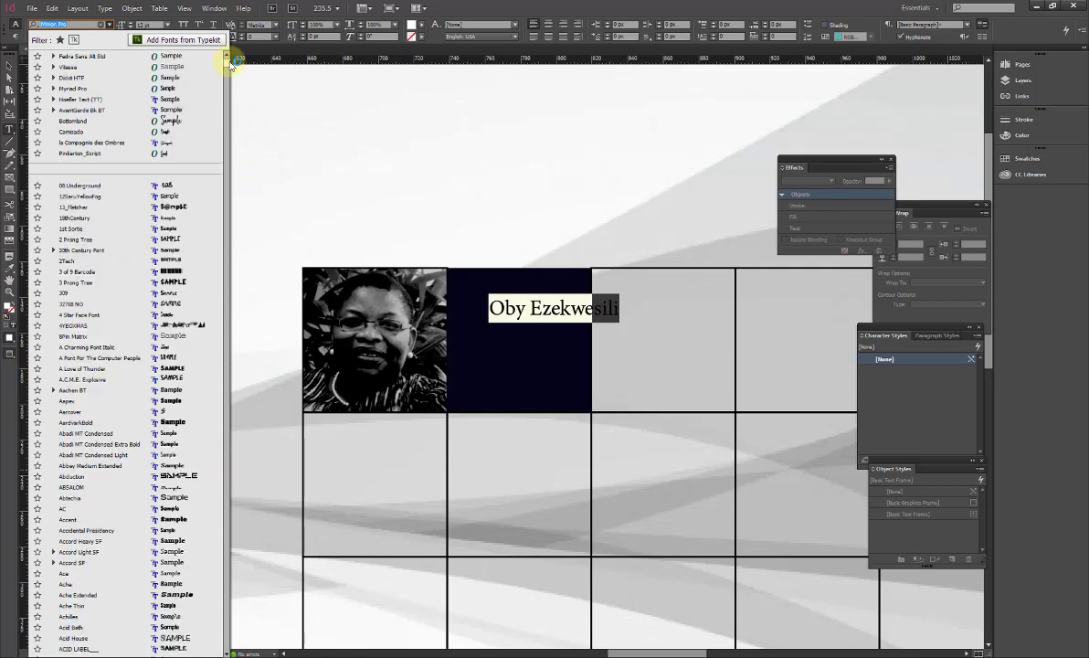
click(116, 56)
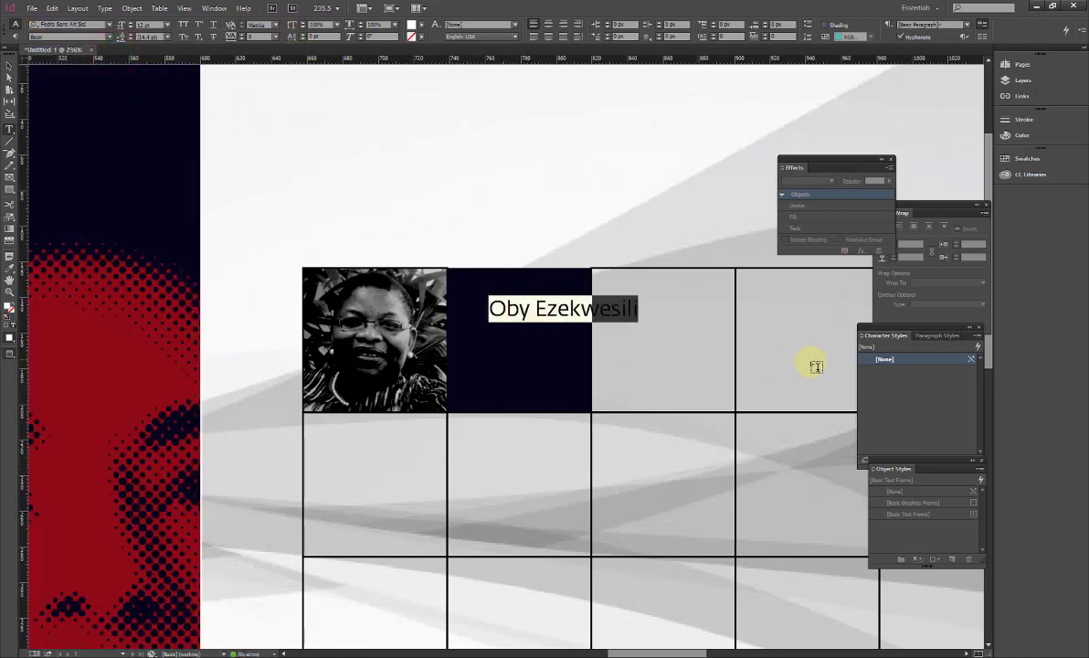
Prefix the name with 'Dr.', break the surname onto a second line and centre it.
click(491, 309)
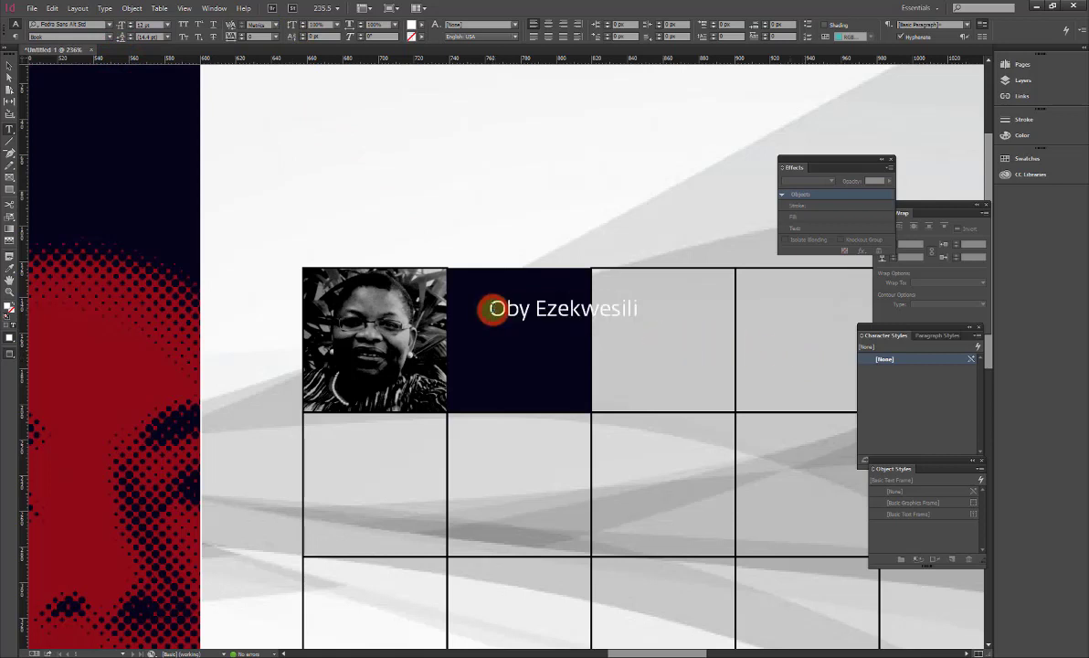
text(Dr.)
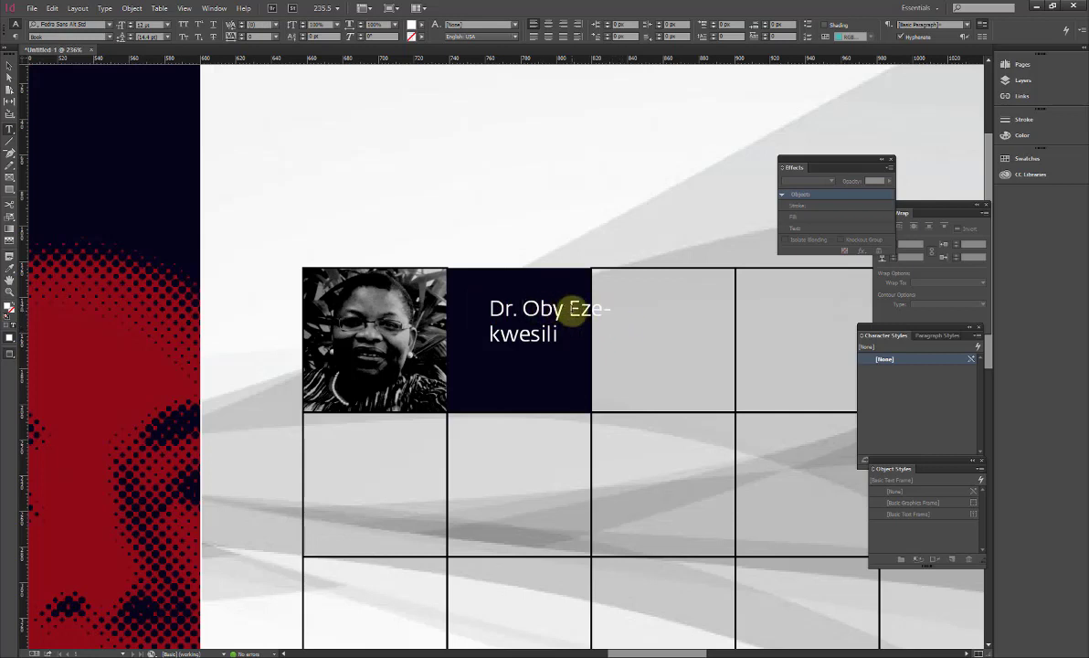
click(570, 309)
key(shift+Return)
key(ctrl+a)
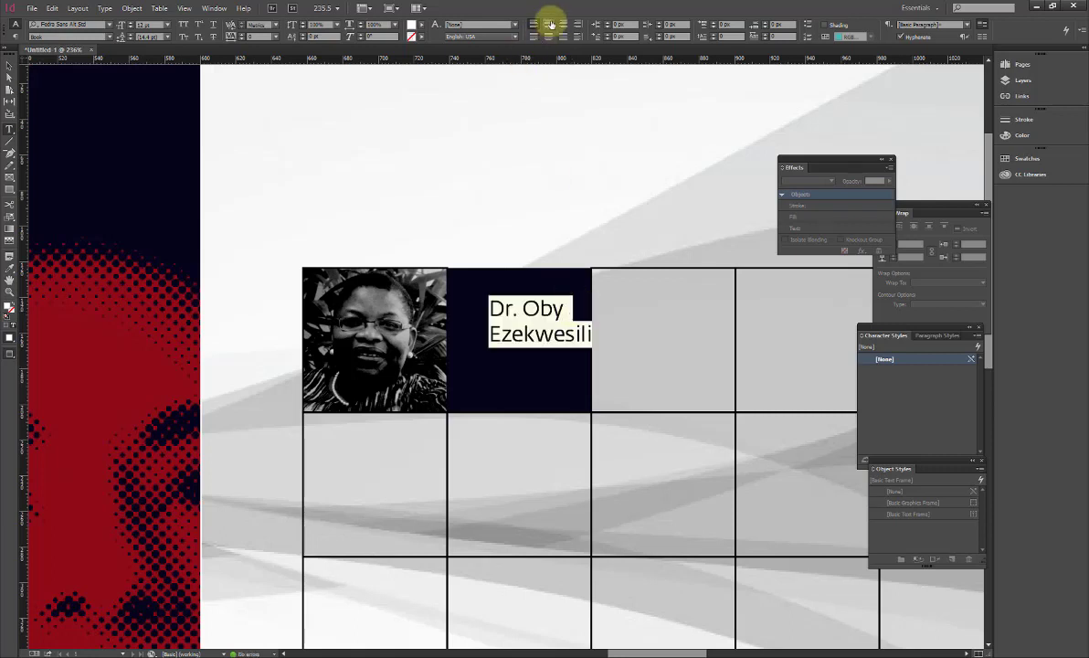
click(549, 25)
Fit the name frame to its text and position it lower in the navy cell.
click(9, 64)
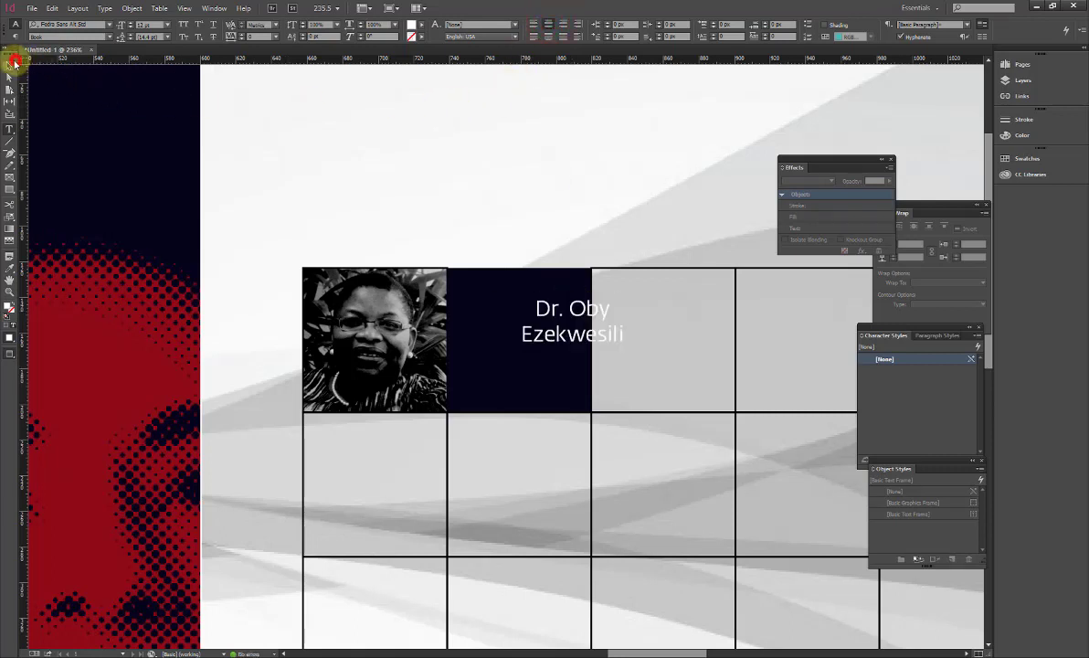
click(605, 318)
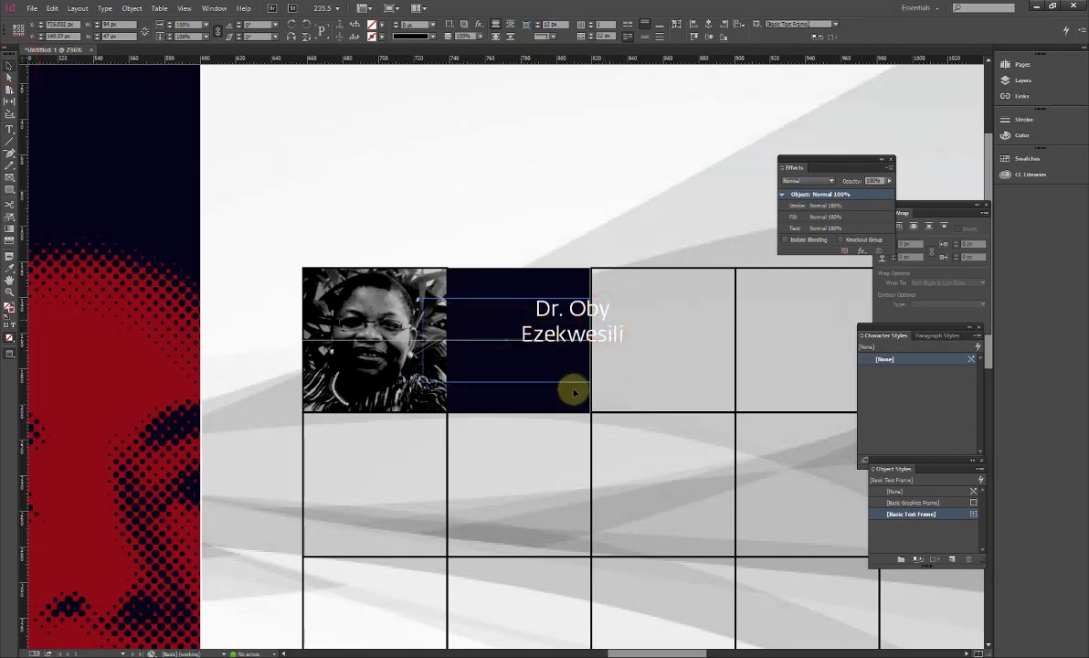
drag(574, 382, 505, 382)
drag(420, 383, 506, 352)
key(ctrl+alt+c)
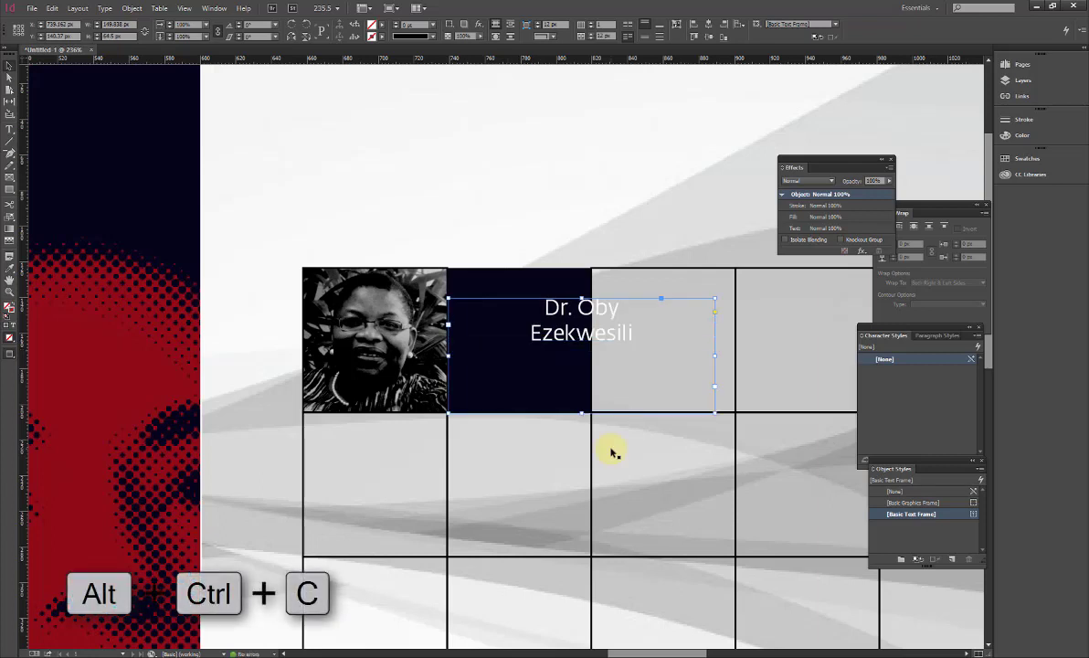
key(ctrl+alt+c)
drag(606, 320, 559, 346)
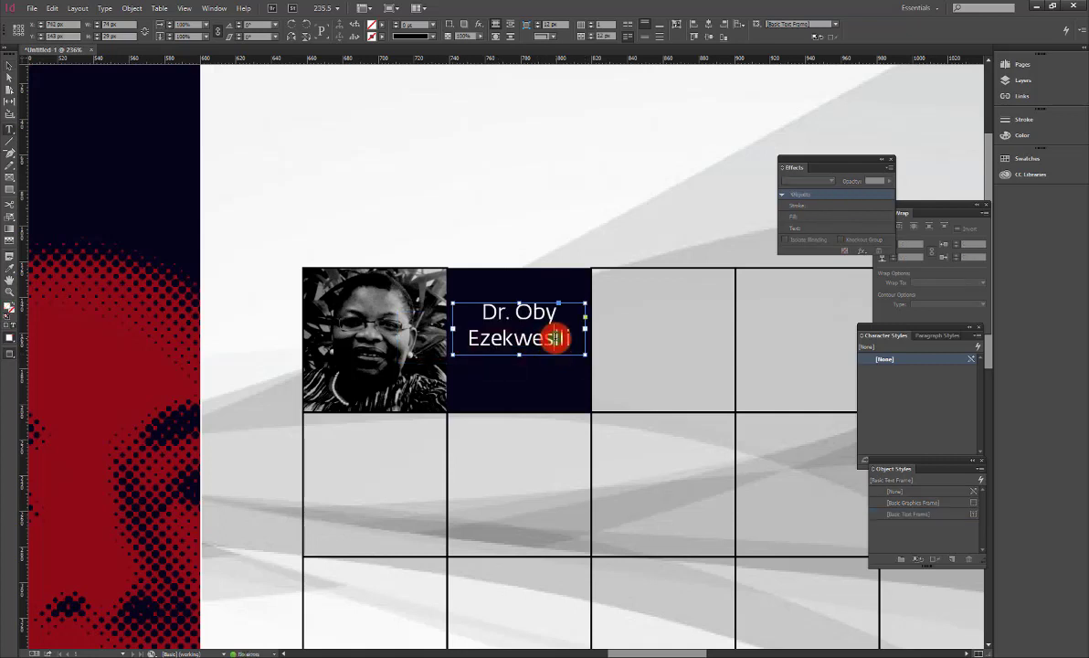
Reduce the name to 11 pt, then one size smaller, and fine-tune its leading.
double_click(556, 338)
key(ctrl+a)
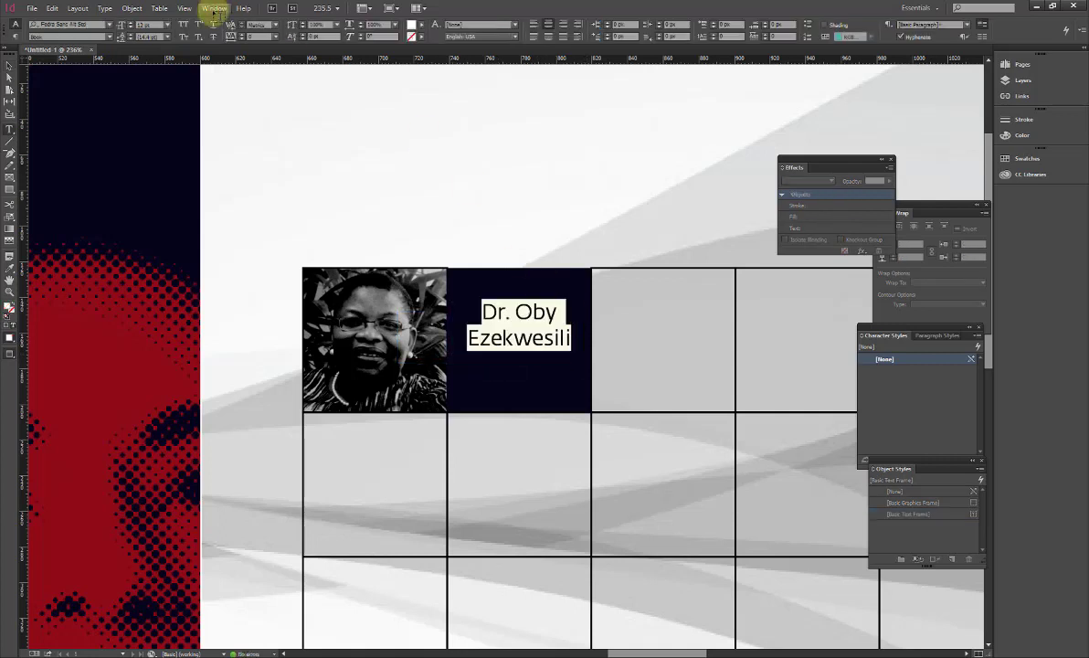
click(167, 25)
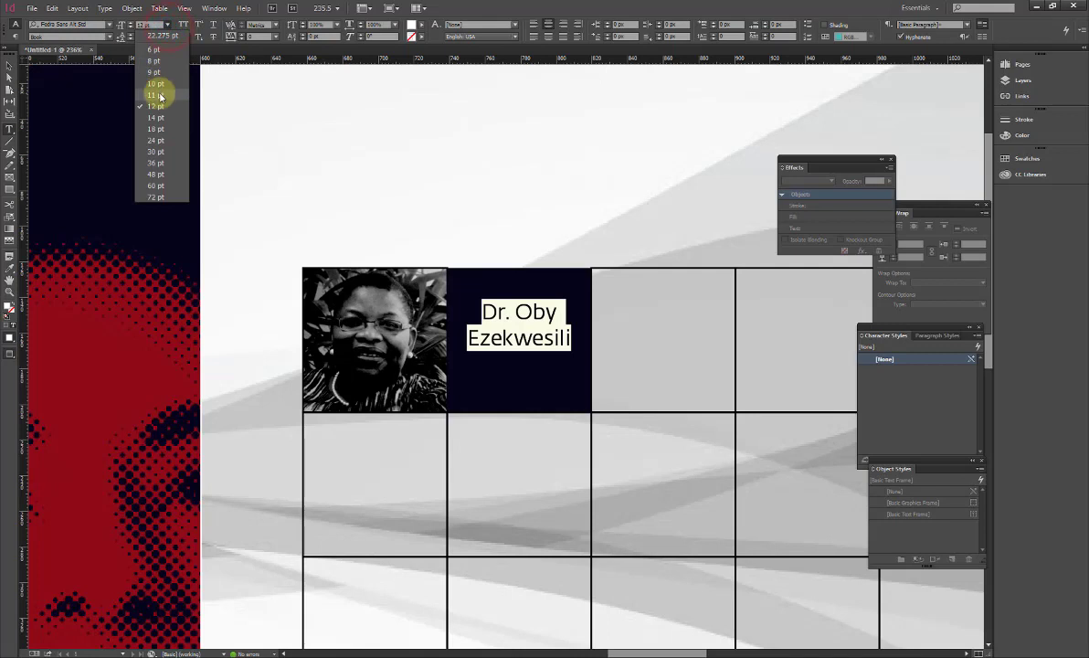
click(160, 95)
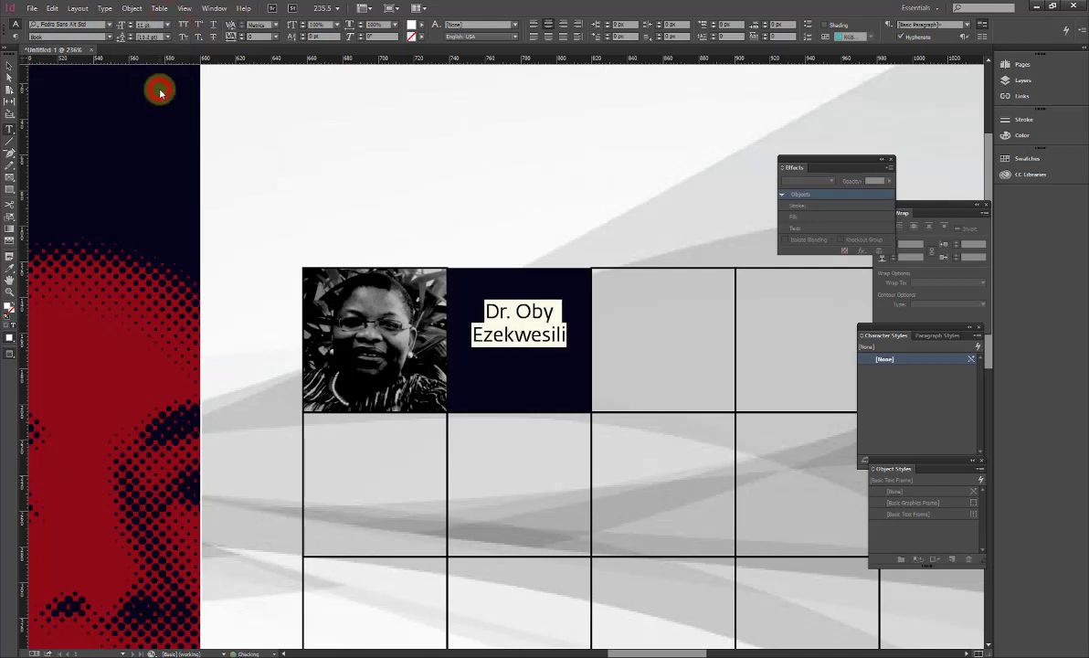
click(167, 25)
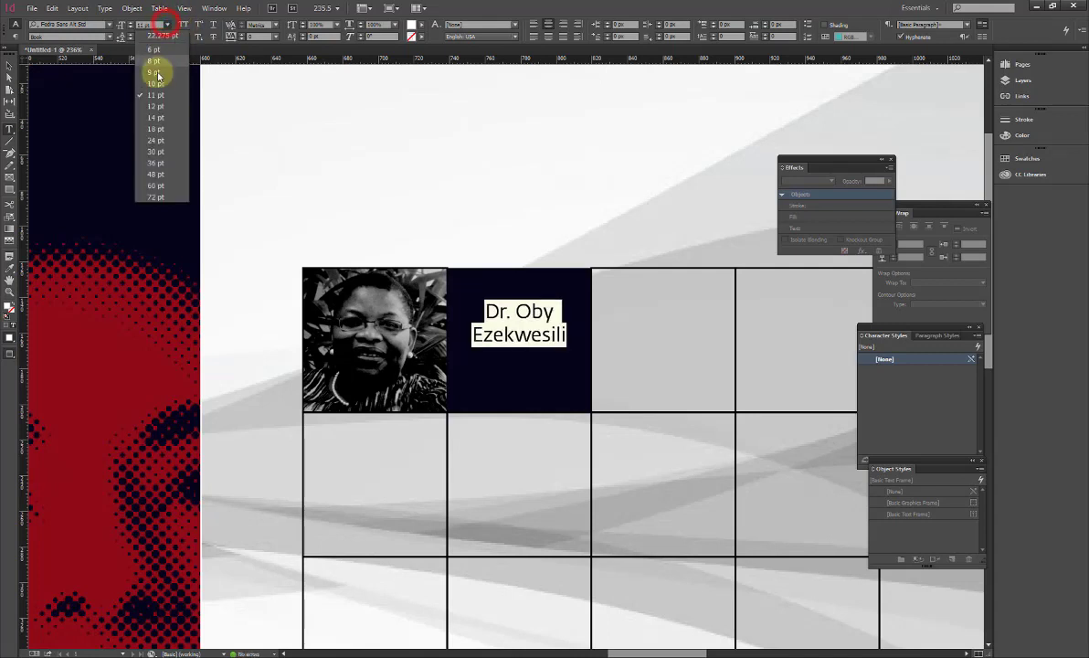
click(158, 85)
click(146, 36)
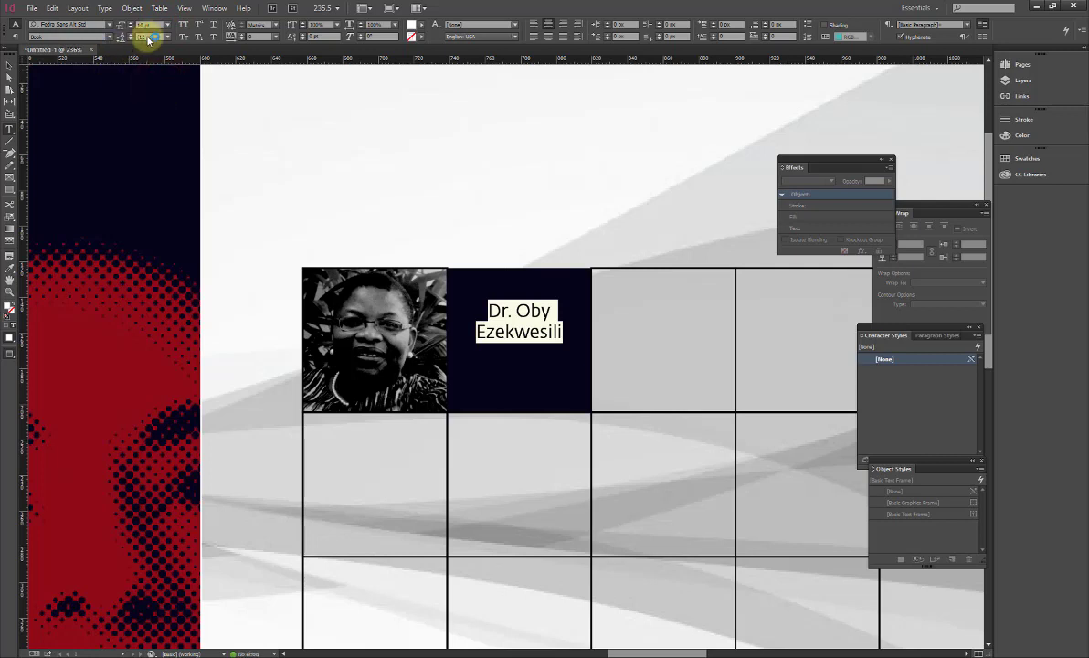
key(Down)
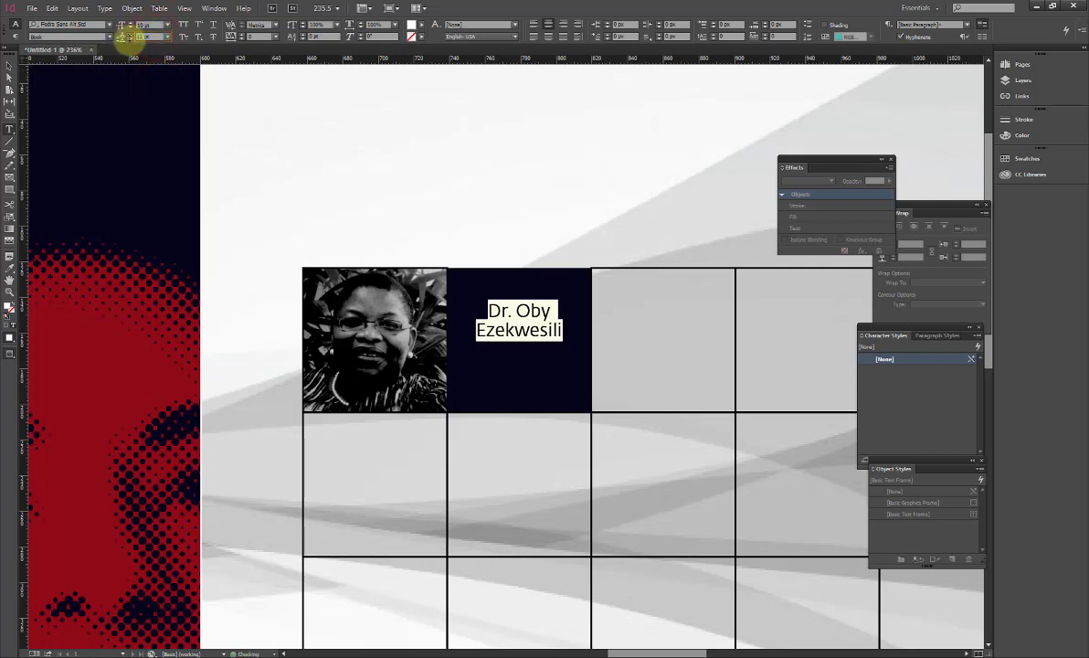
key(Up)
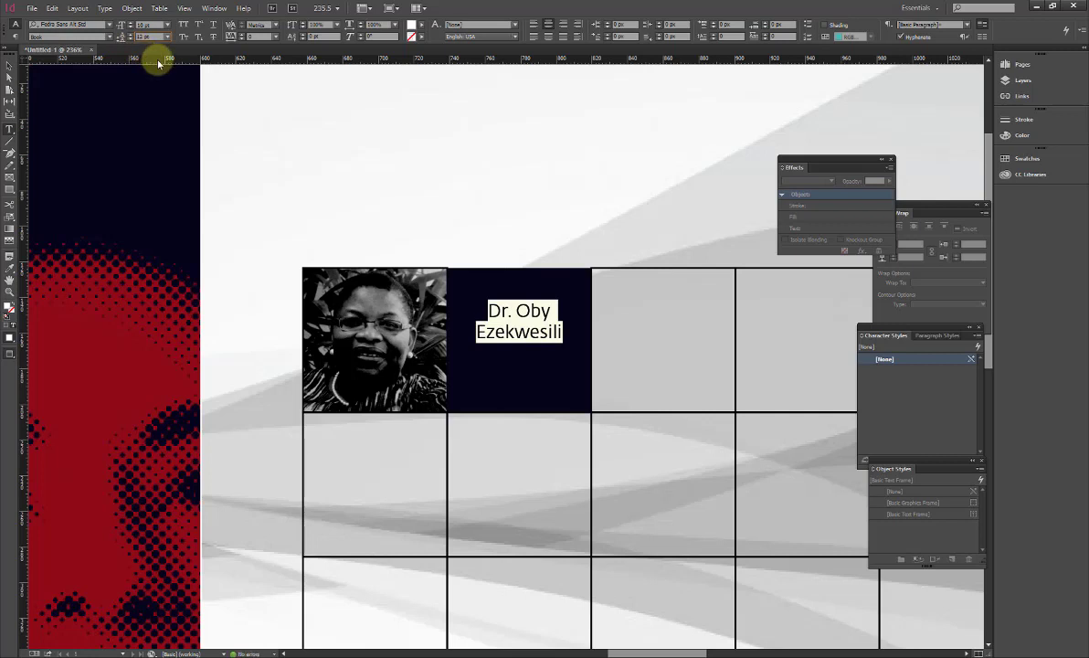
click(8, 64)
click(516, 389)
click(527, 335)
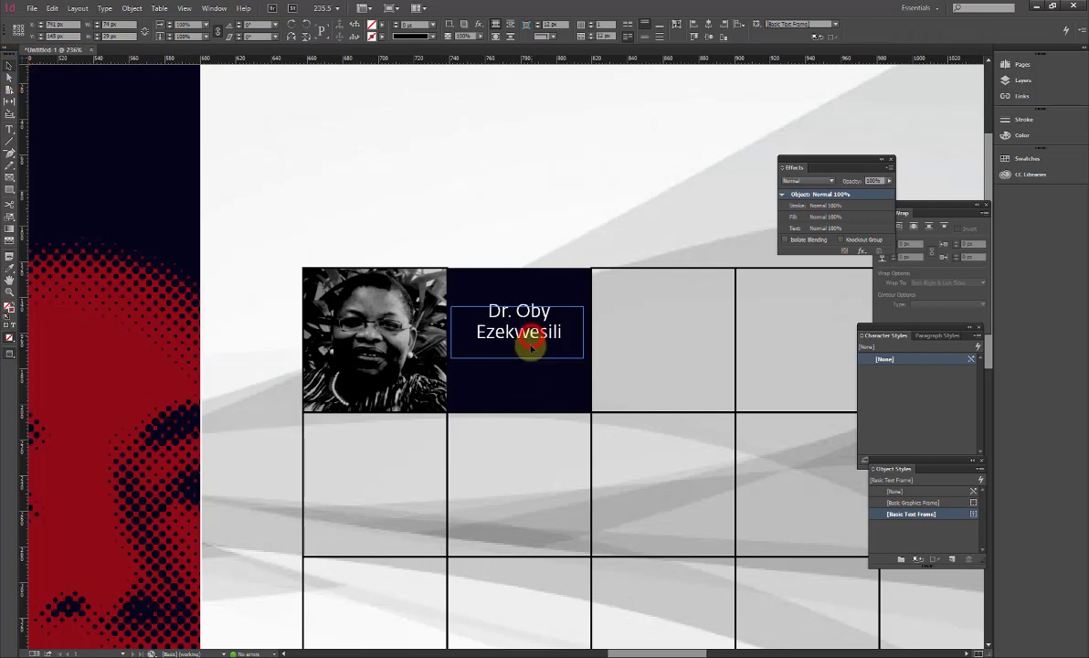
Align the name frame's horizontal centre with the dark navy cell.
drag(531, 349, 530, 355)
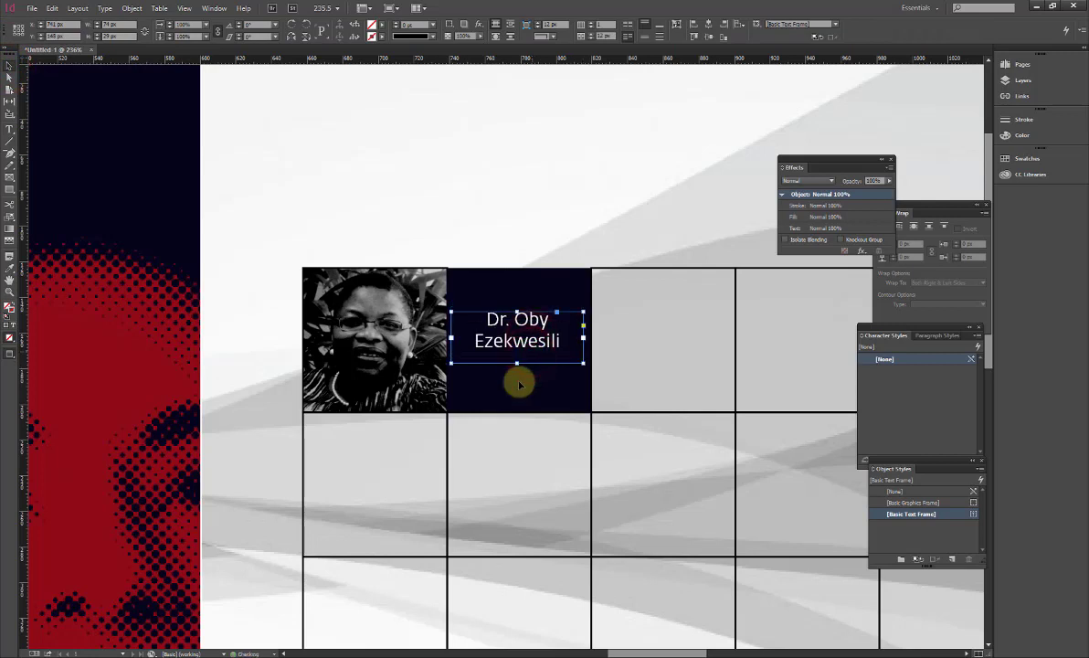
click(518, 278)
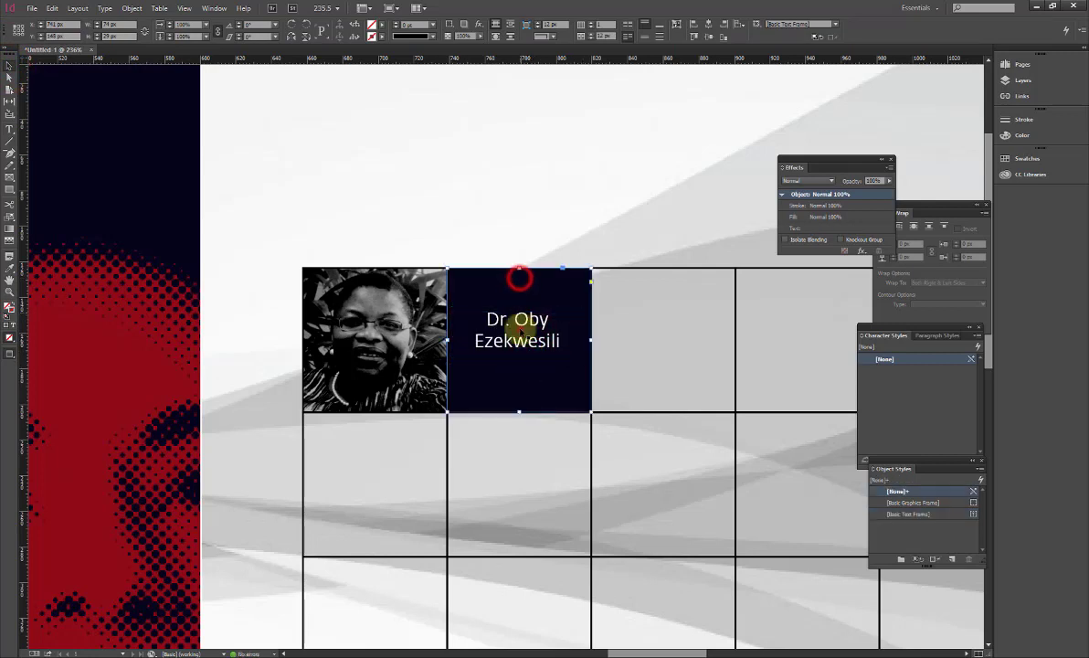
click(521, 324)
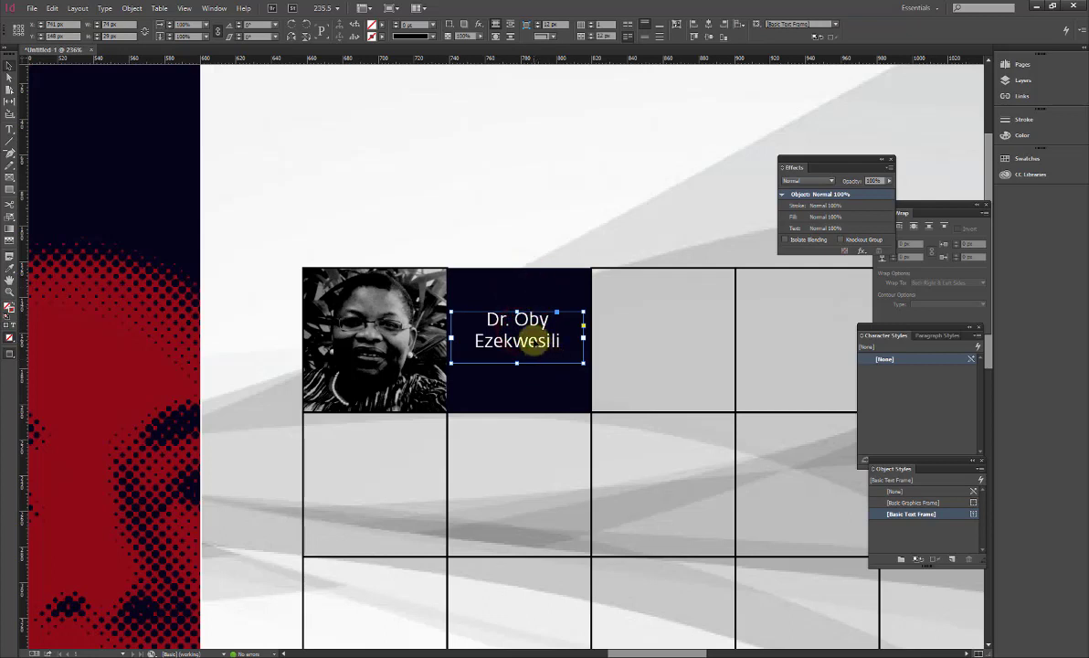
shift+click(536, 292)
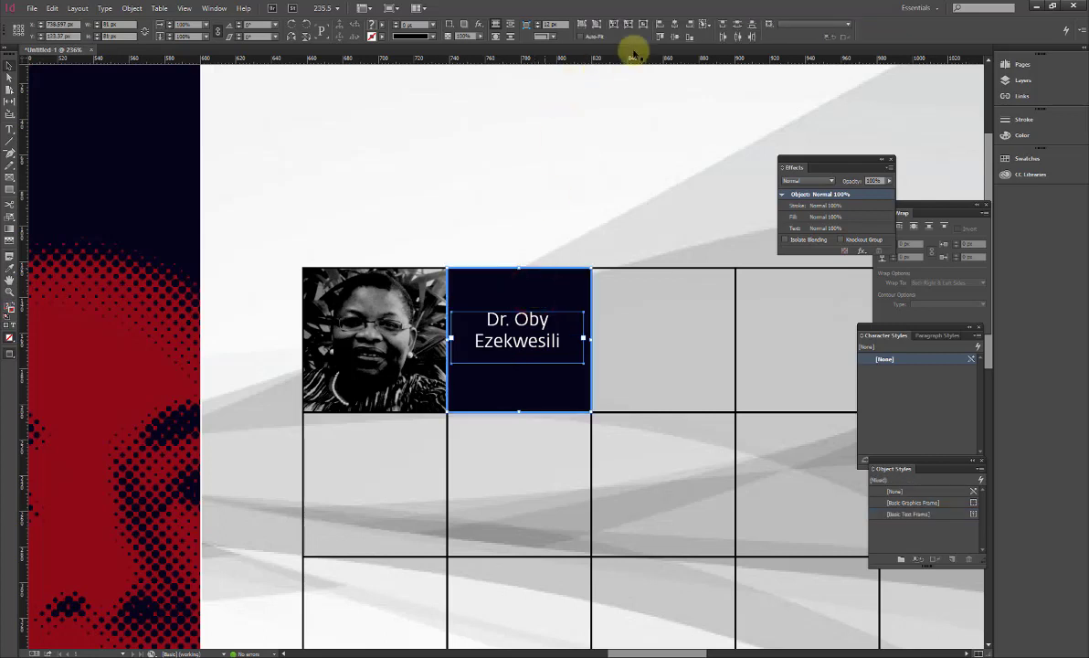
click(673, 24)
Nudge the name frame up slightly with the arrow keys.
click(554, 226)
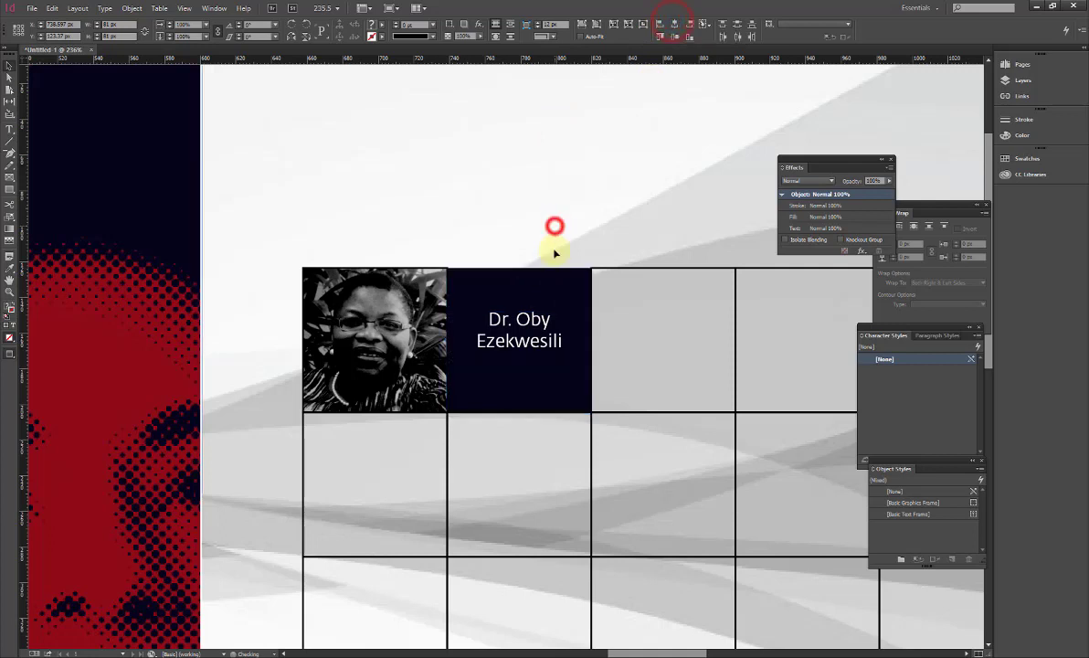
click(530, 347)
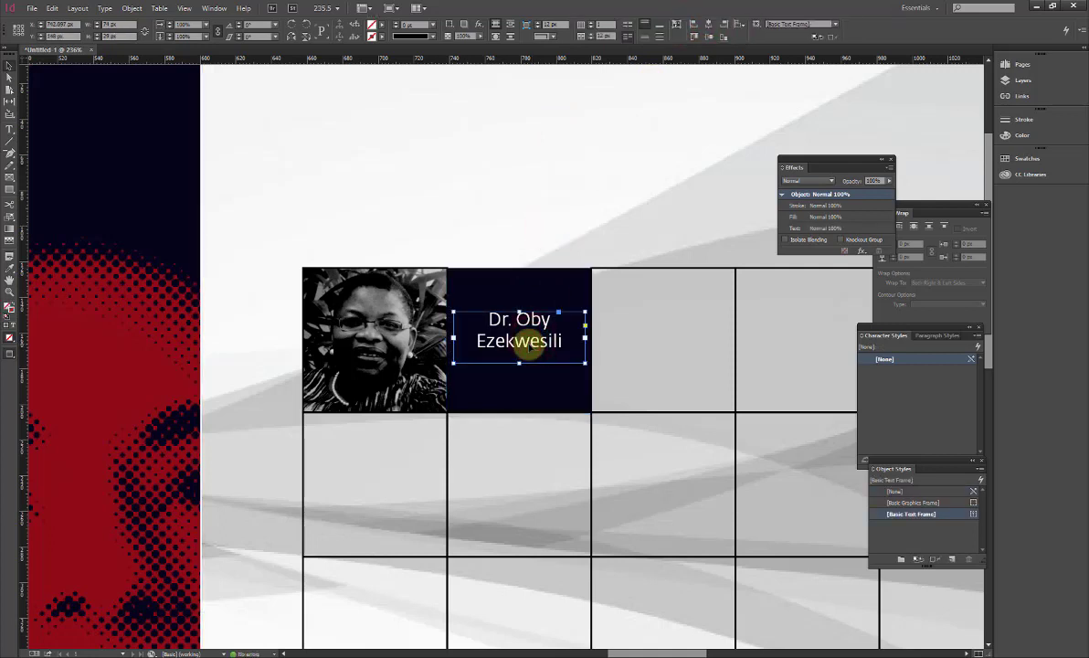
key(Up)
key(Up)
key(Up)
key(Up)
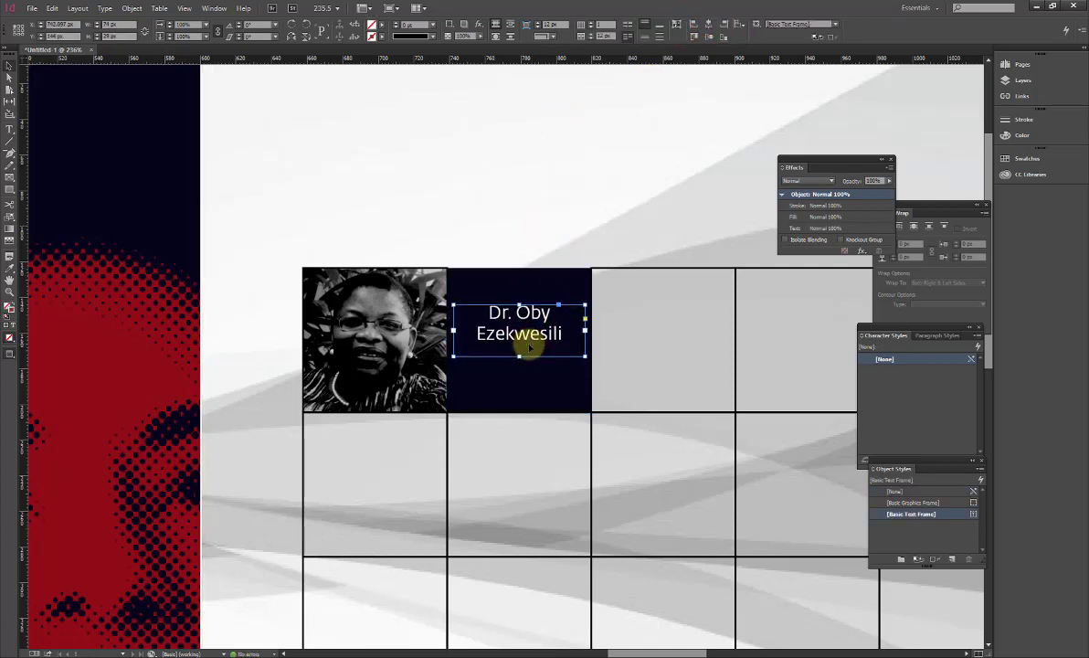
key(Down)
key(Down)
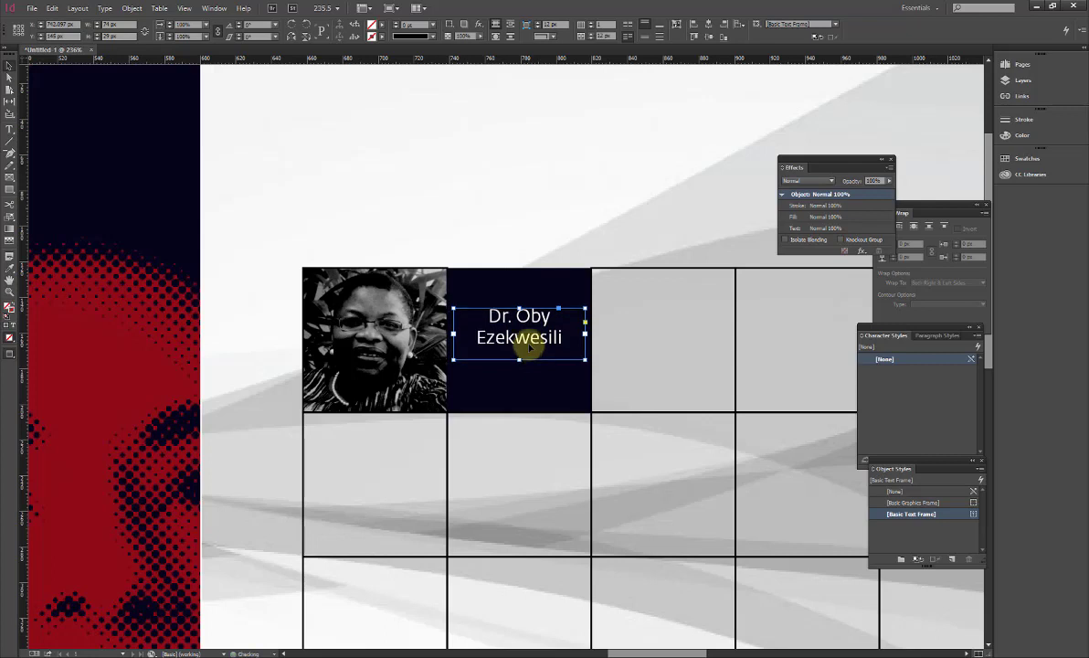
key(Up)
Duplicate the name frame below the original and retype it as 'Keynote Speaker'.
drag(535, 334, 533, 382)
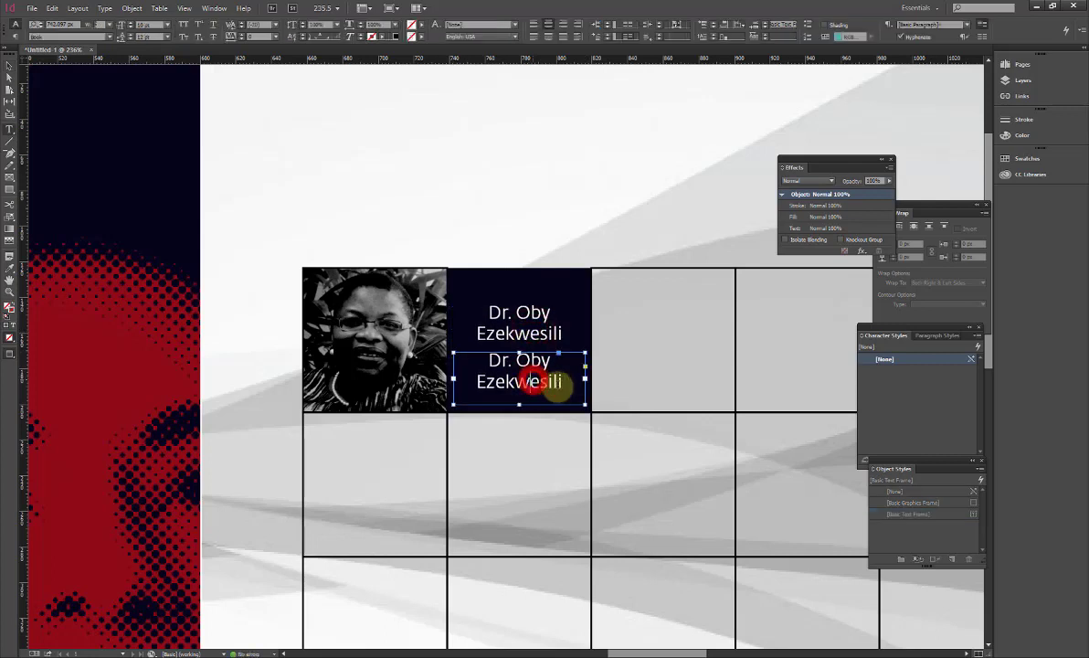
double_click(558, 387)
key(ctrl+a)
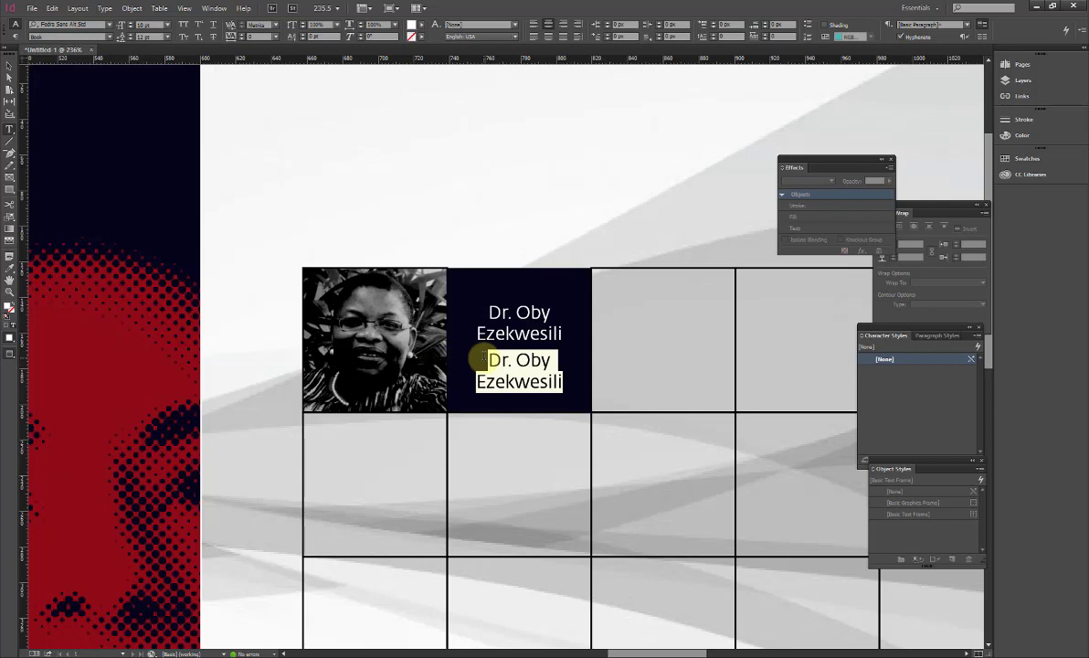
text(Key)
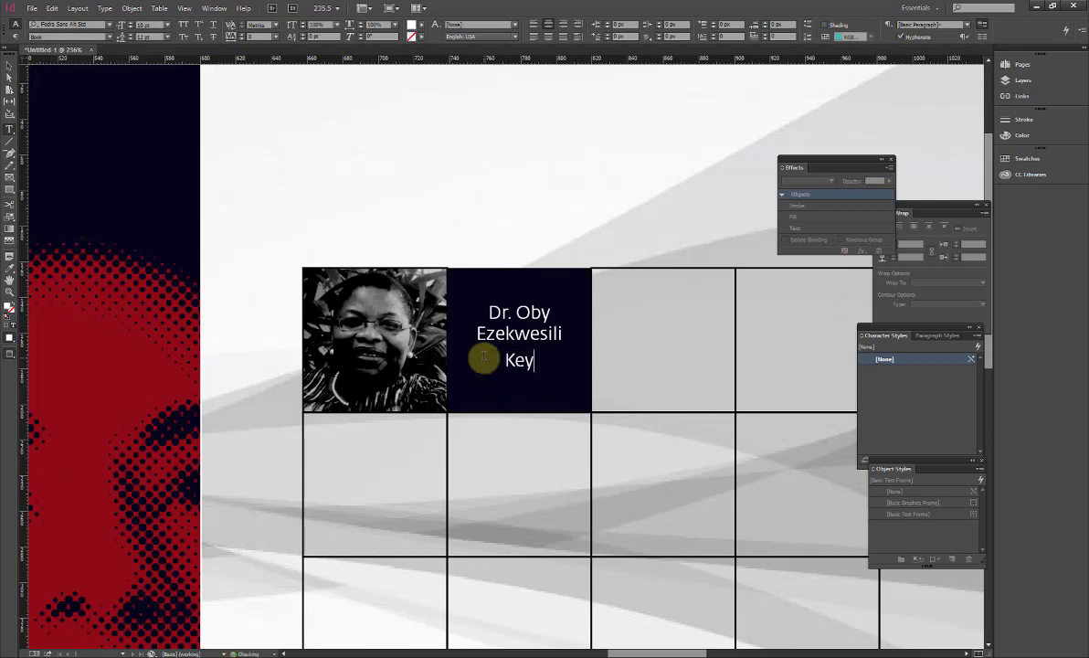
text(note Speaker)
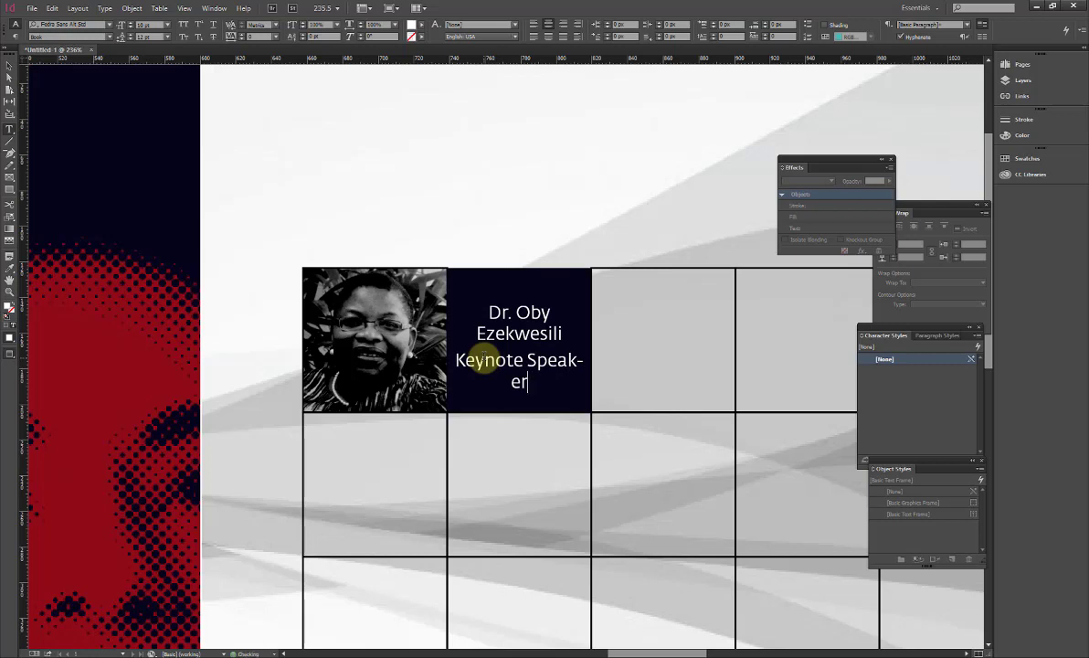
Make 'Keynote Speaker' a smaller size, Book Italic style and cyan fill.
triple_click(482, 359)
click(167, 24)
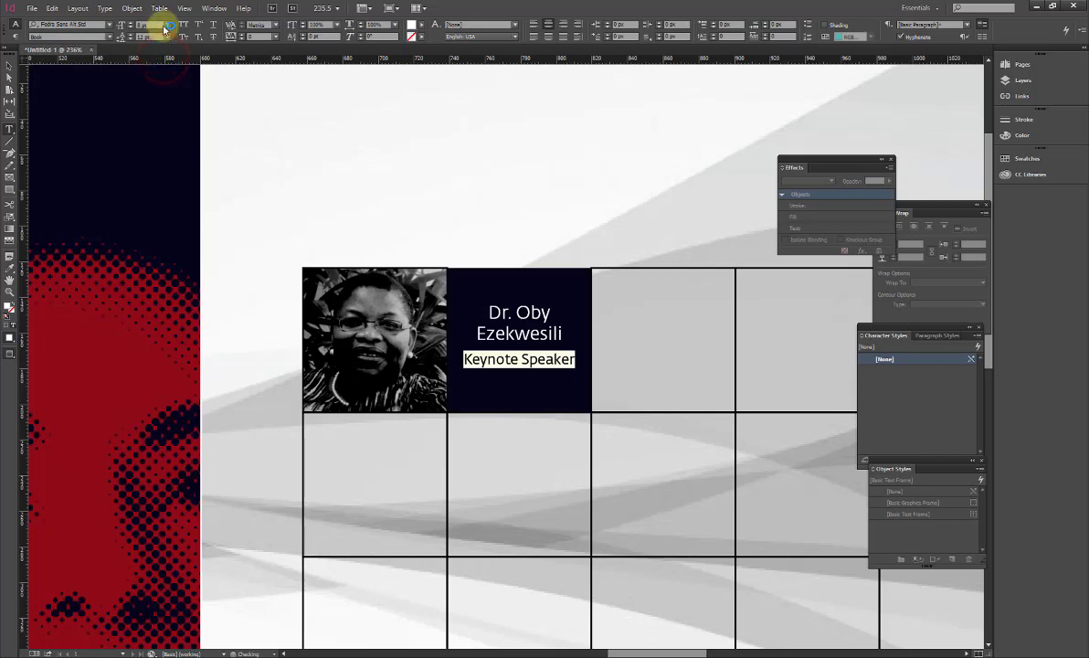
click(166, 27)
click(165, 51)
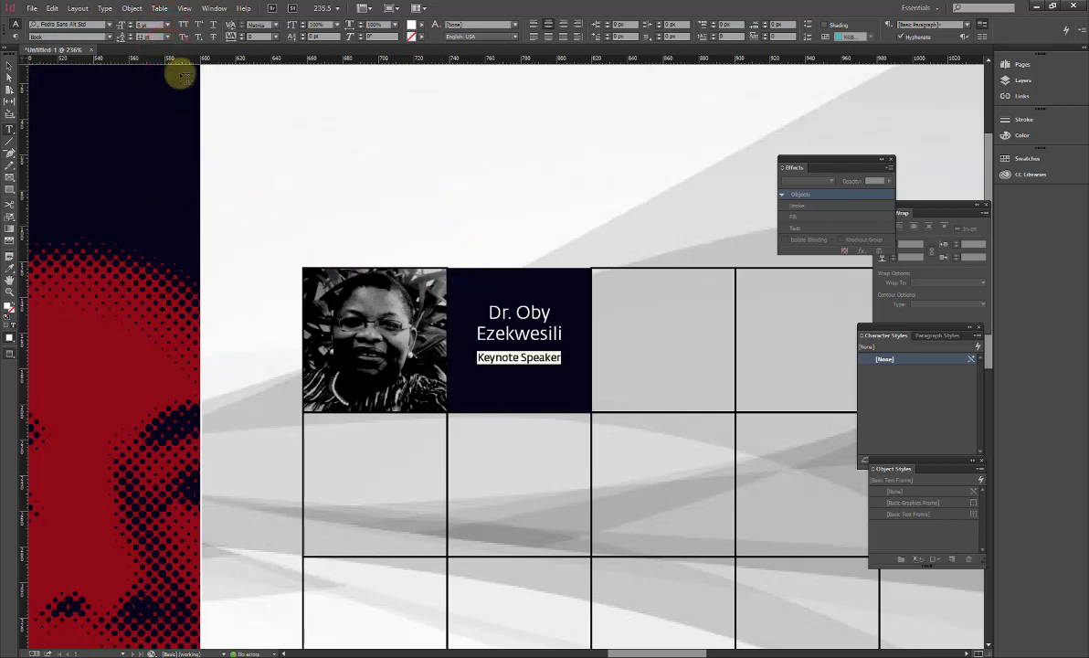
click(110, 37)
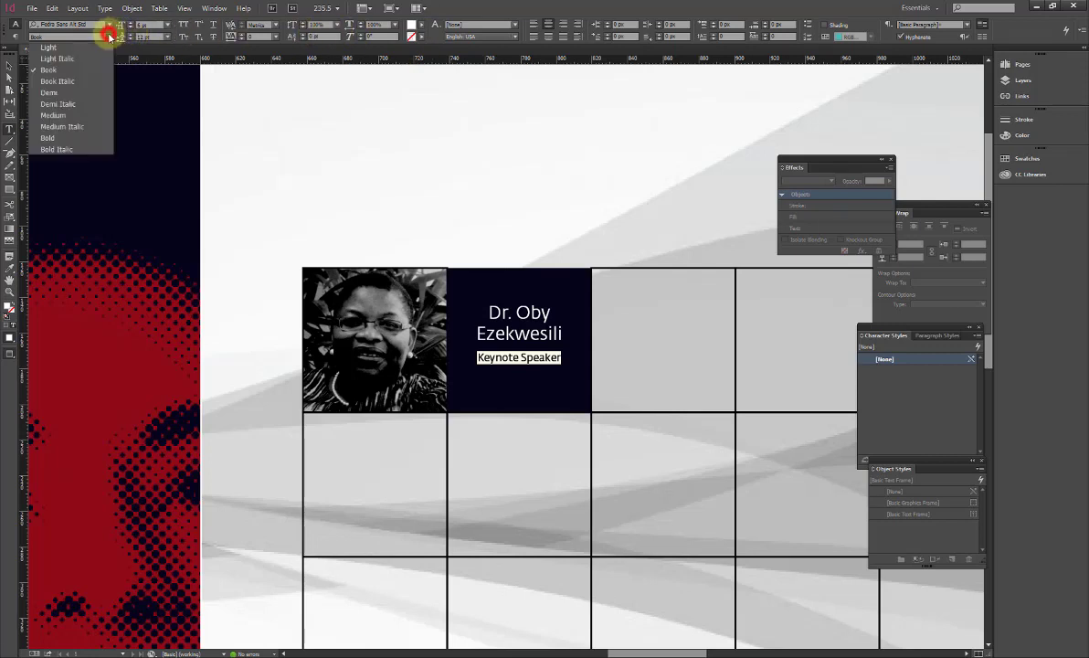
click(71, 83)
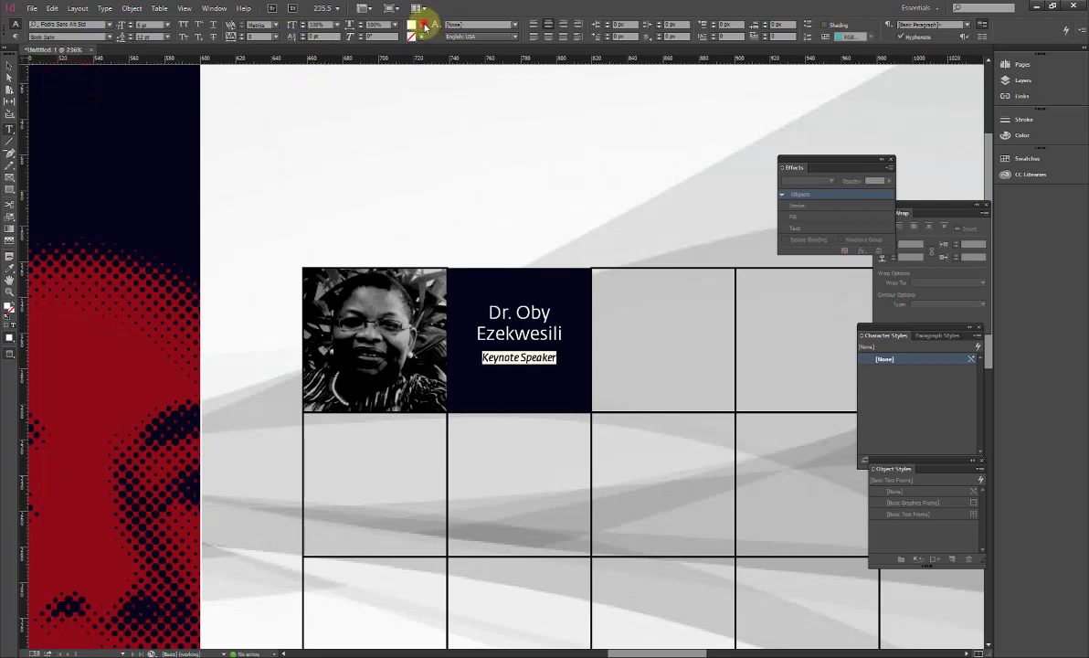
click(424, 26)
click(335, 96)
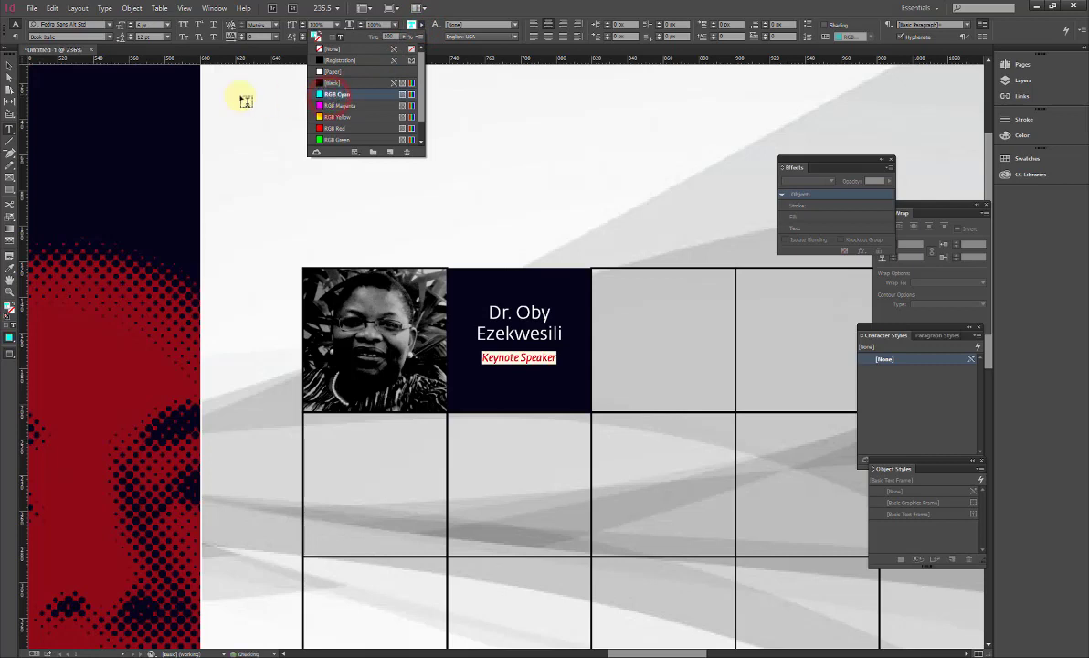
click(9, 64)
click(480, 199)
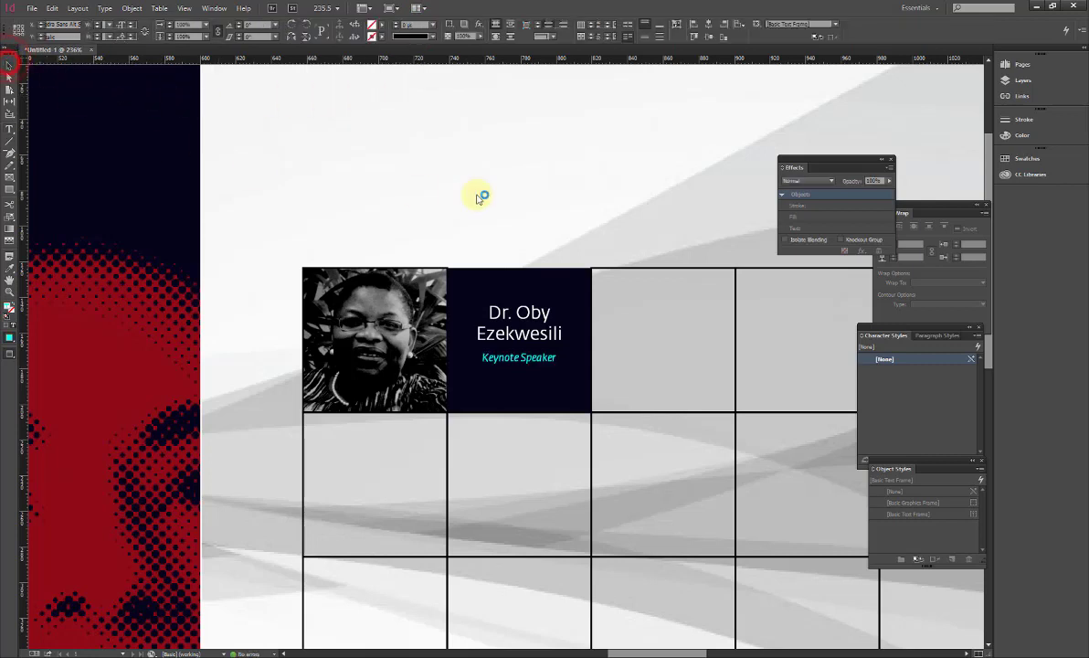
click(518, 375)
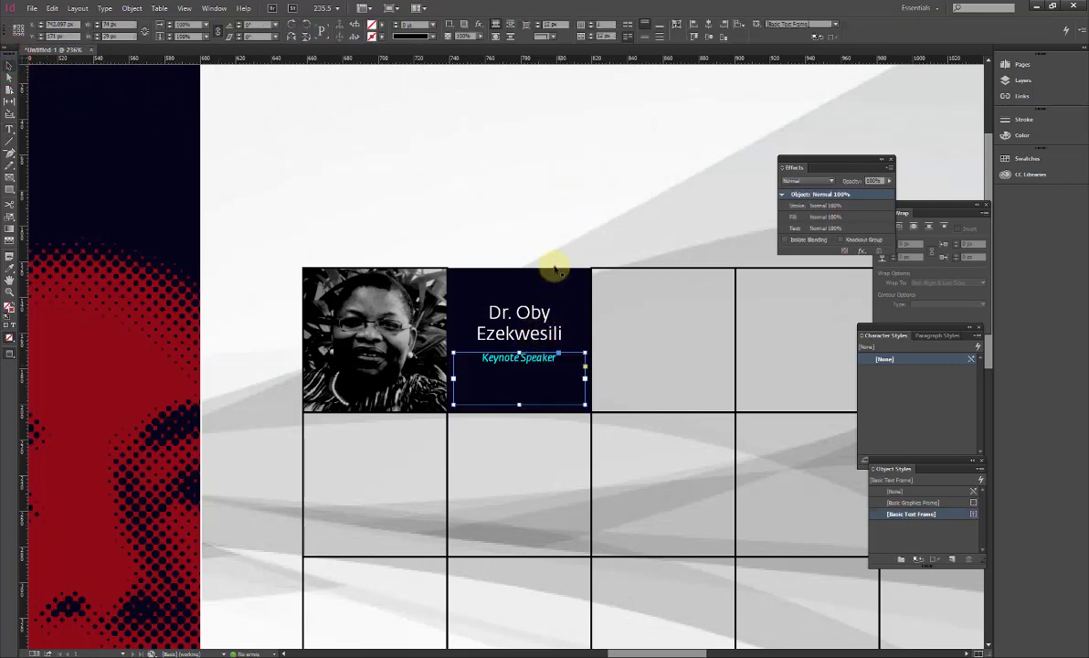
click(534, 366)
Fit the Keynote Speaker frame to its text, move it up under the name, then zoom out.
key(ctrl+alt+c)
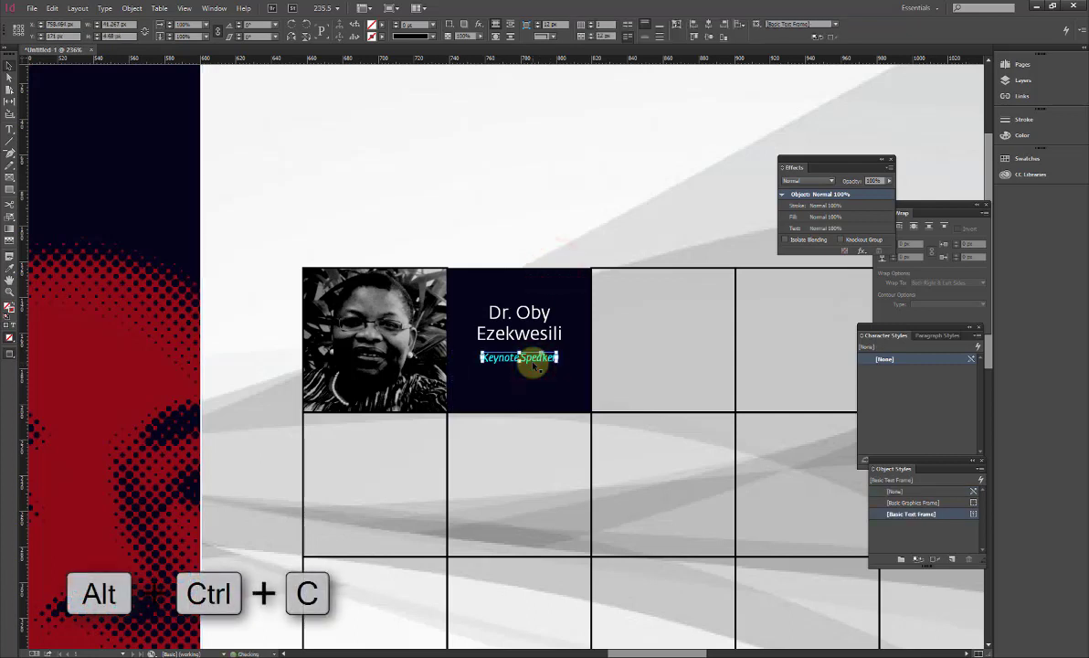
drag(530, 367, 540, 335)
click(586, 204)
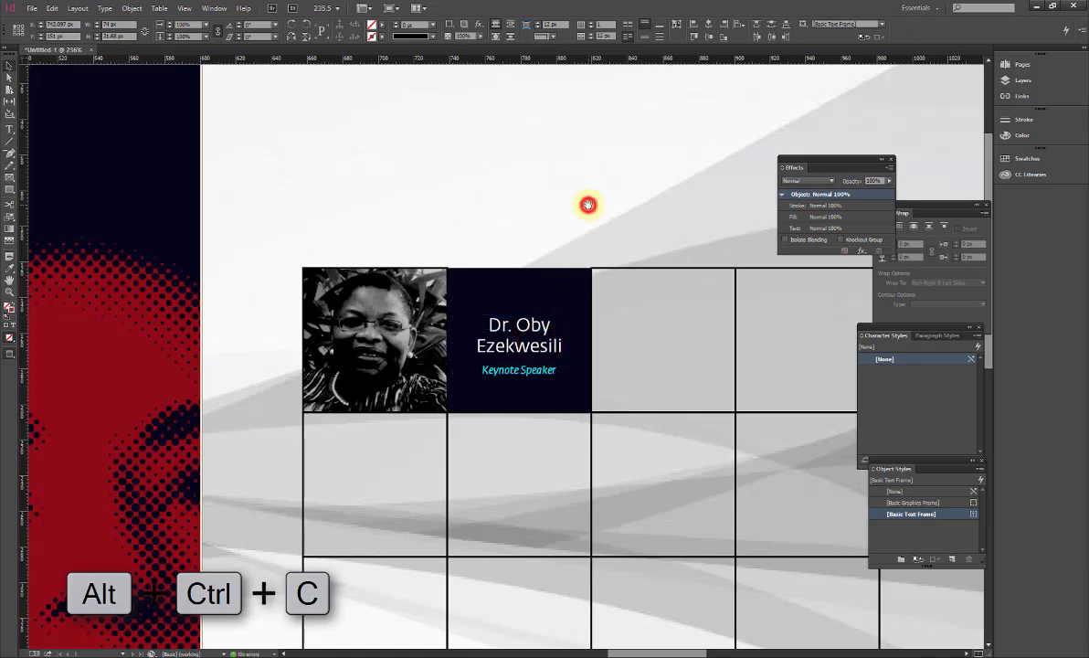
click(546, 372)
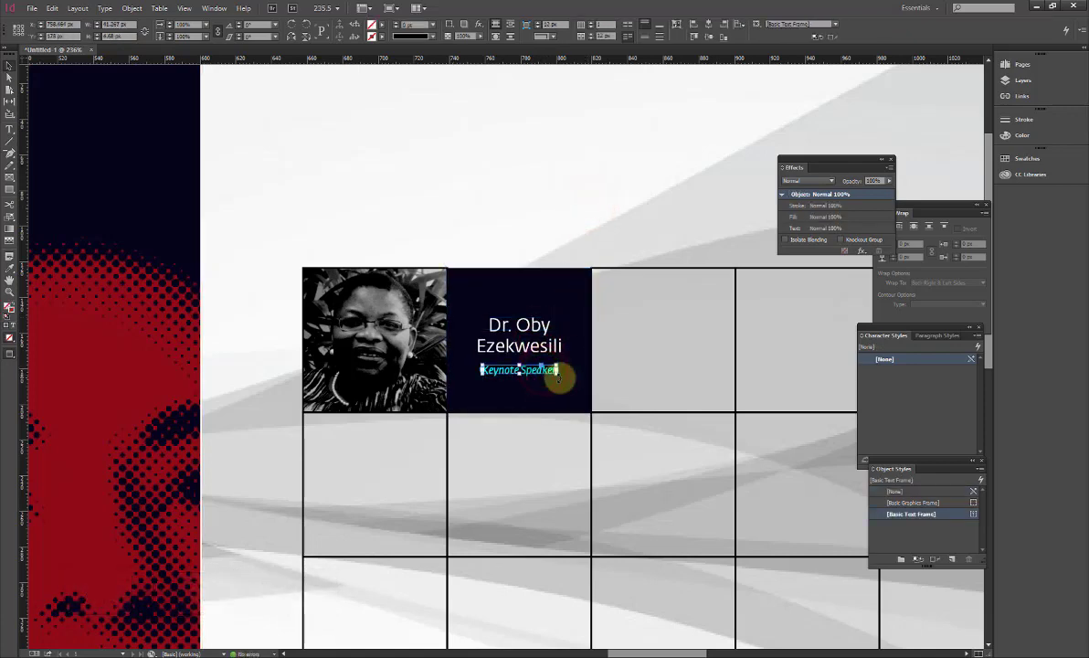
click(563, 171)
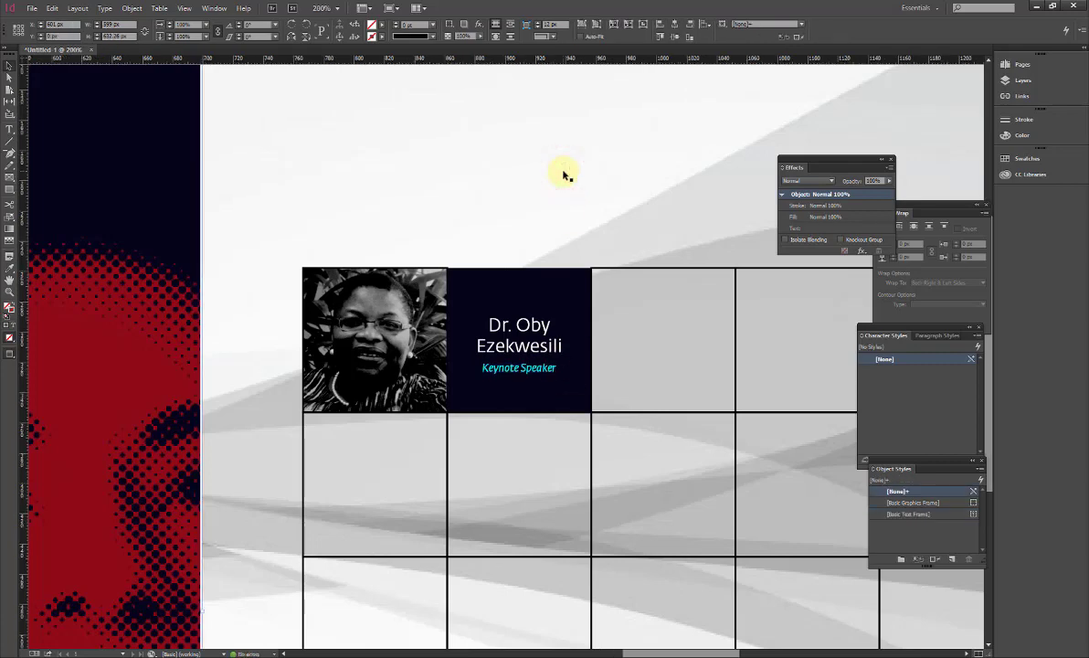
key(ctrl+minus)
key(ctrl+minus)
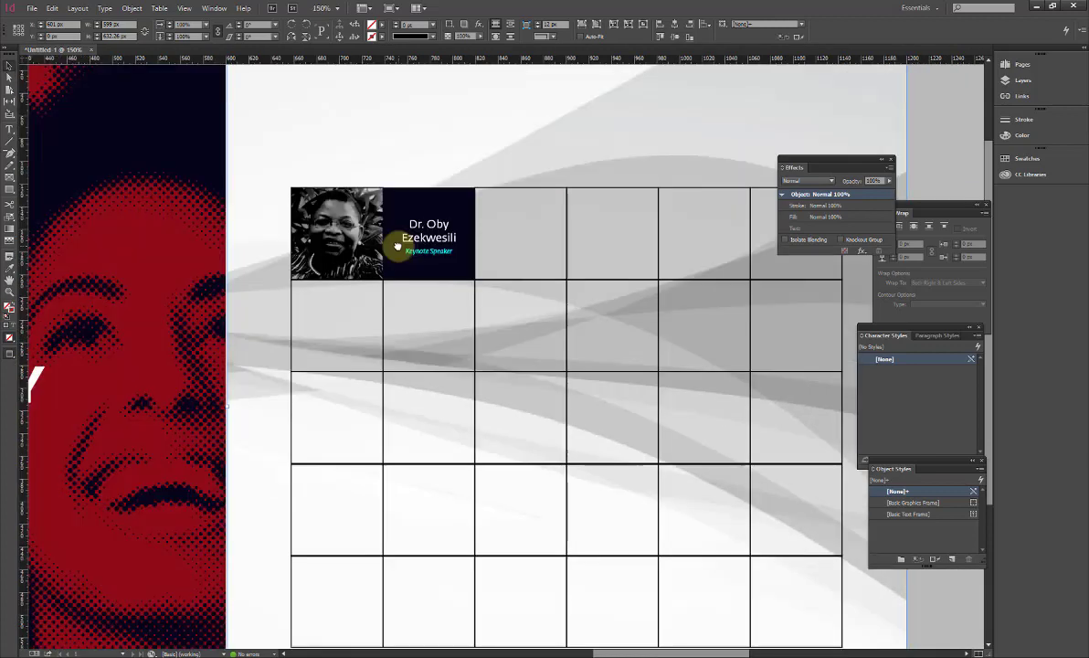
Check the finished speaker grid's name frame and sponsor logos by selecting them.
click(439, 199)
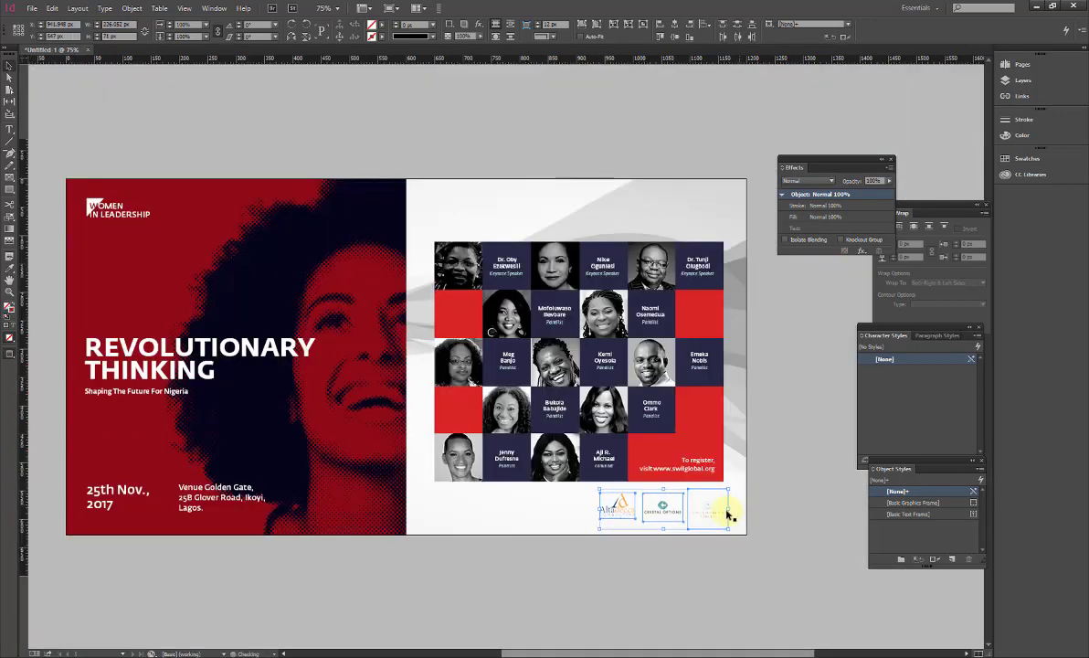
click(658, 571)
click(625, 498)
click(604, 542)
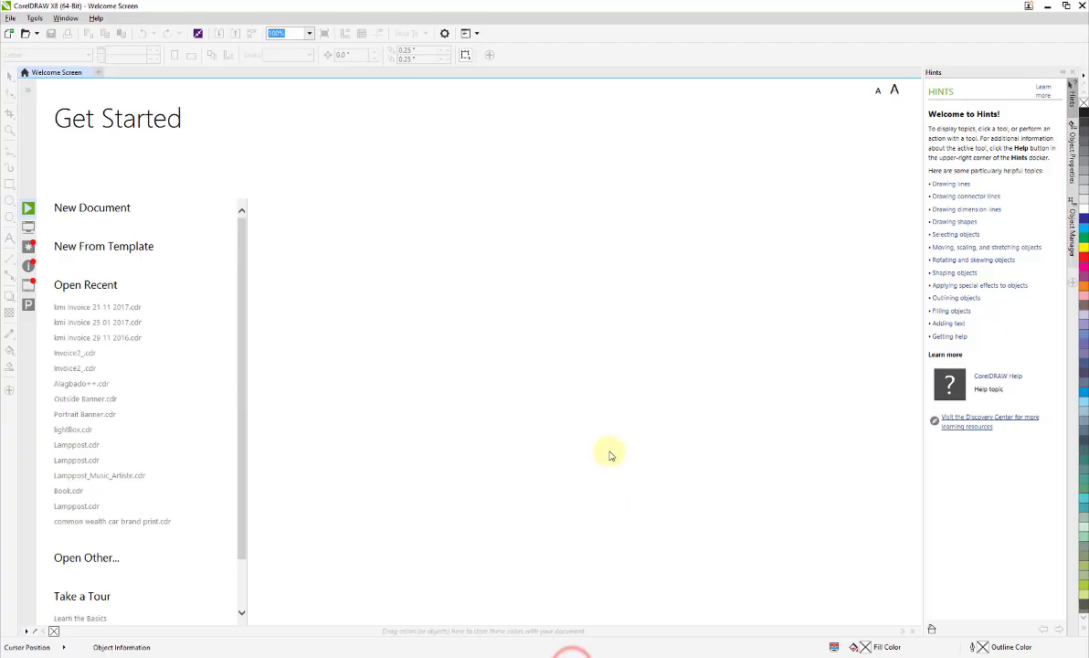
click(608, 449)
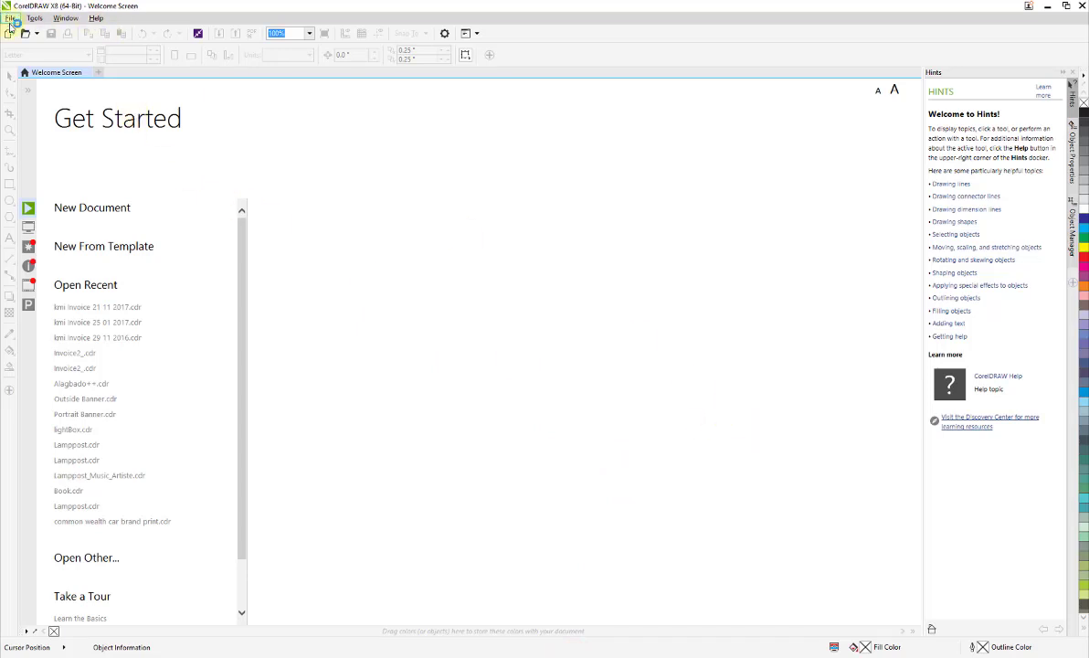
Create a new document 1200 × 628 px, measured in pixels, with RGB primary colour mode.
click(10, 19)
click(26, 38)
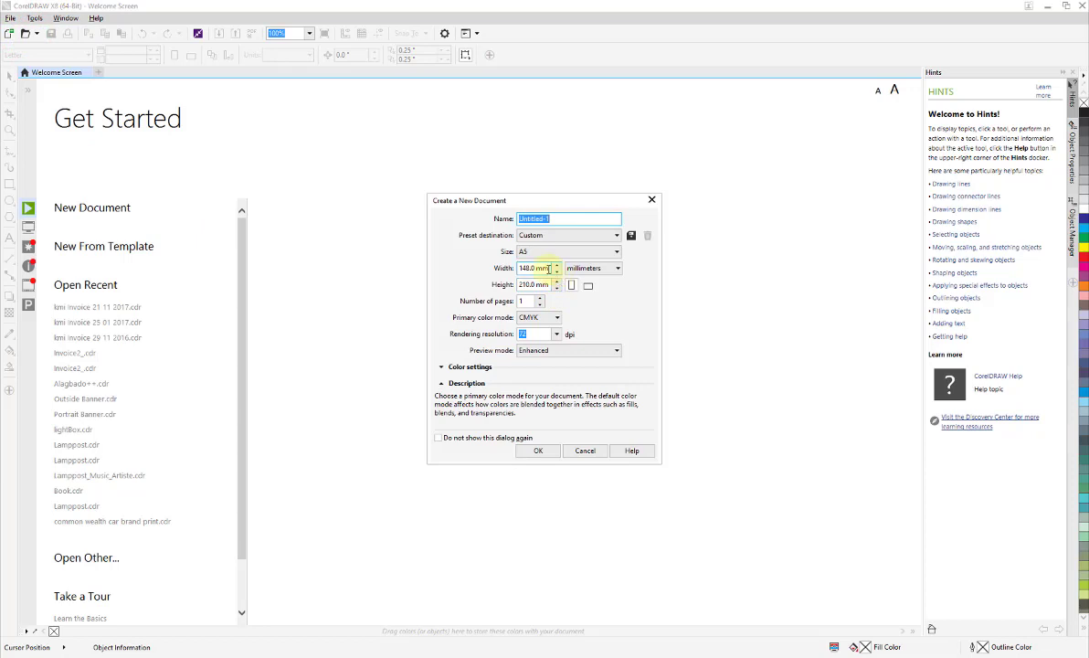
click(585, 268)
click(585, 313)
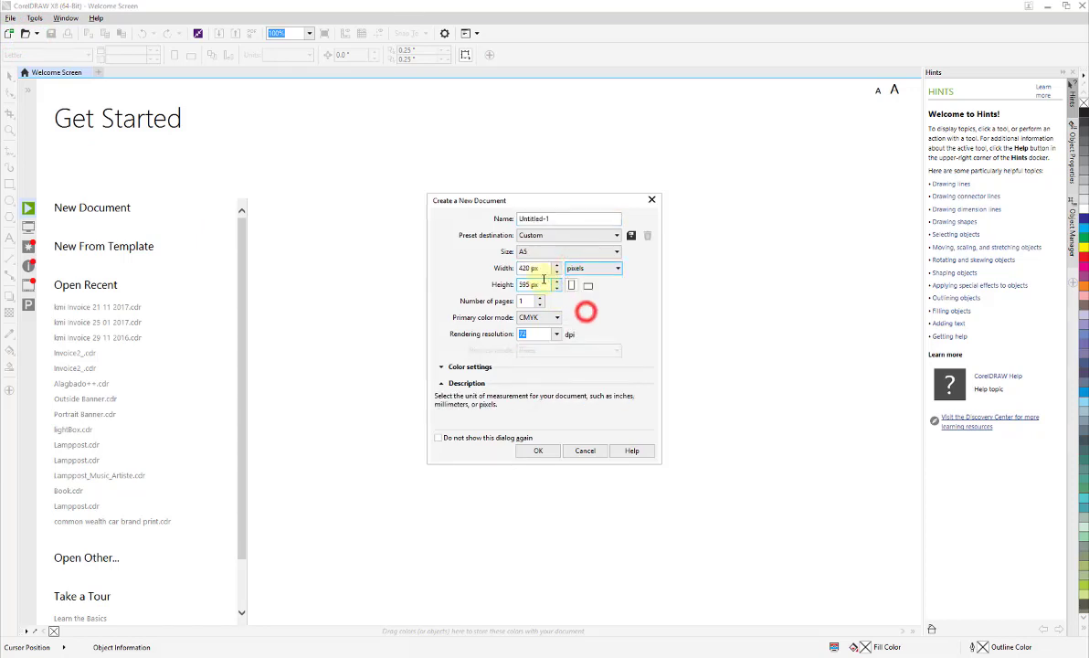
drag(531, 268, 469, 276)
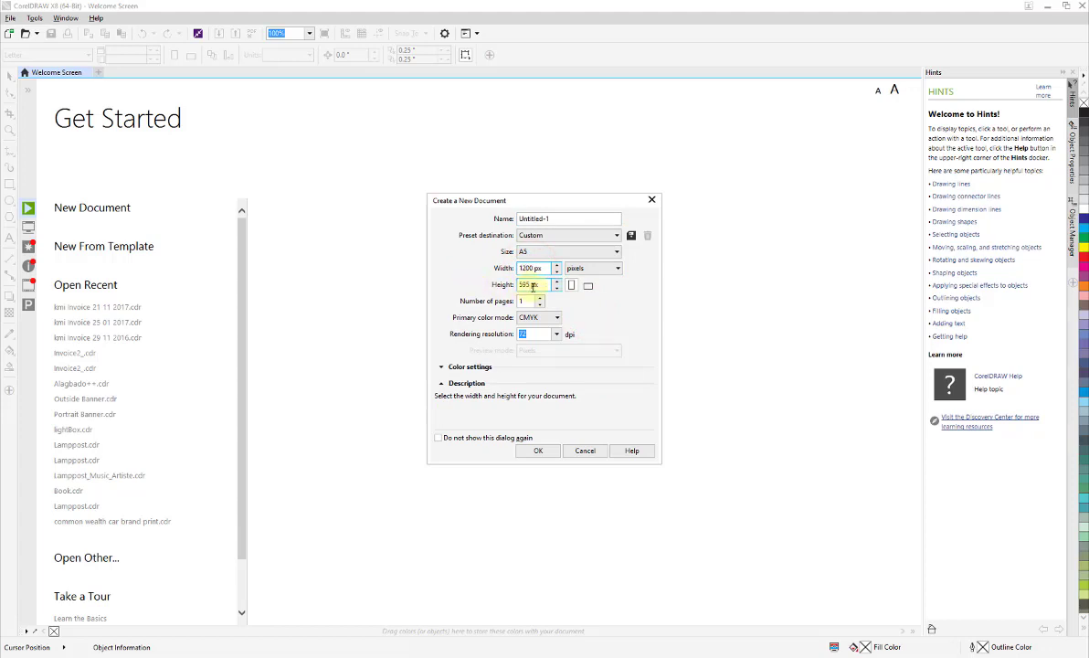
drag(534, 286, 503, 286)
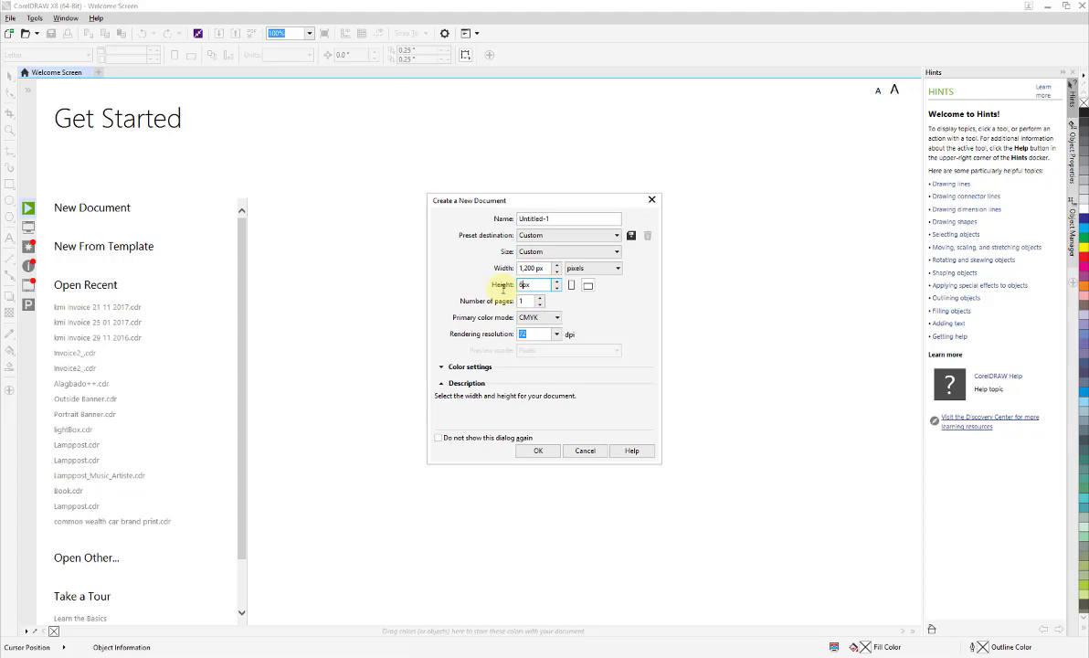
click(568, 304)
click(599, 314)
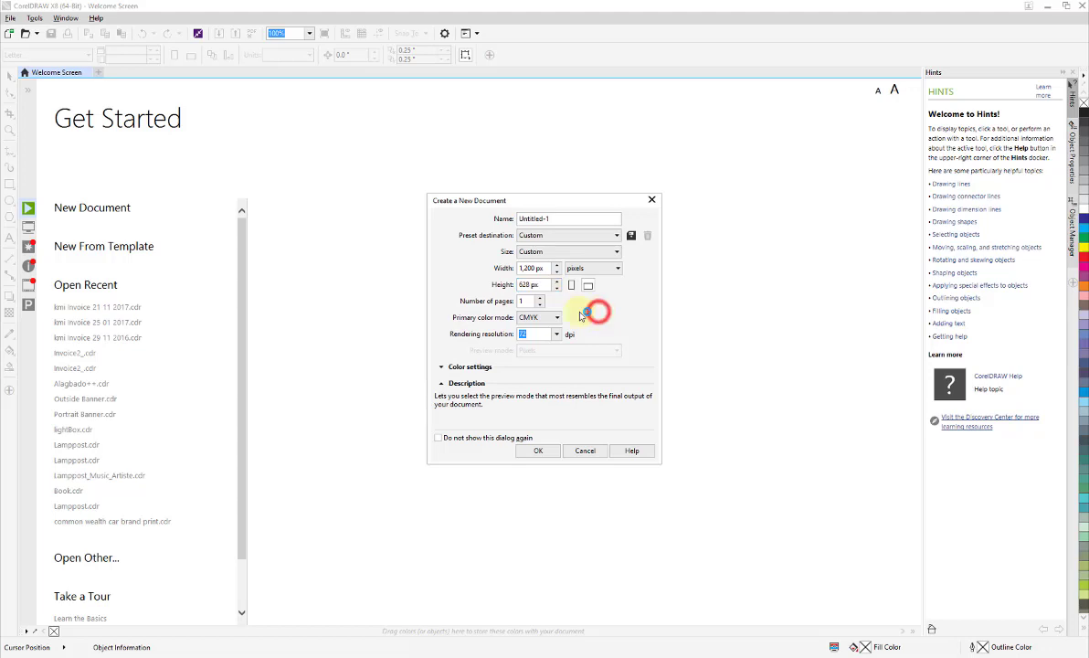
click(557, 317)
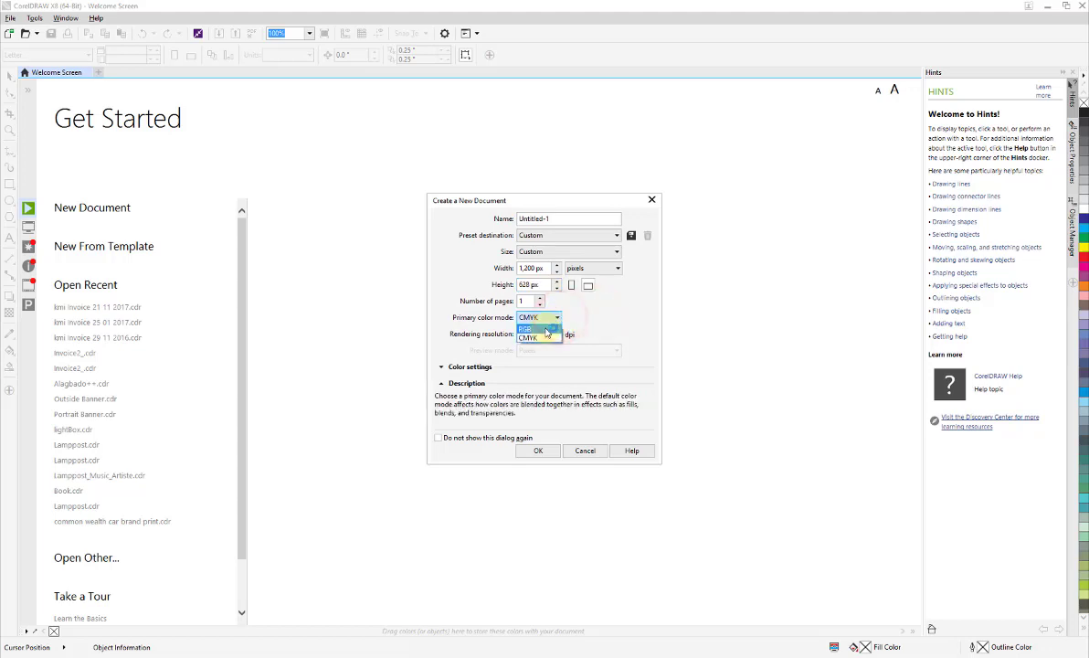
click(526, 329)
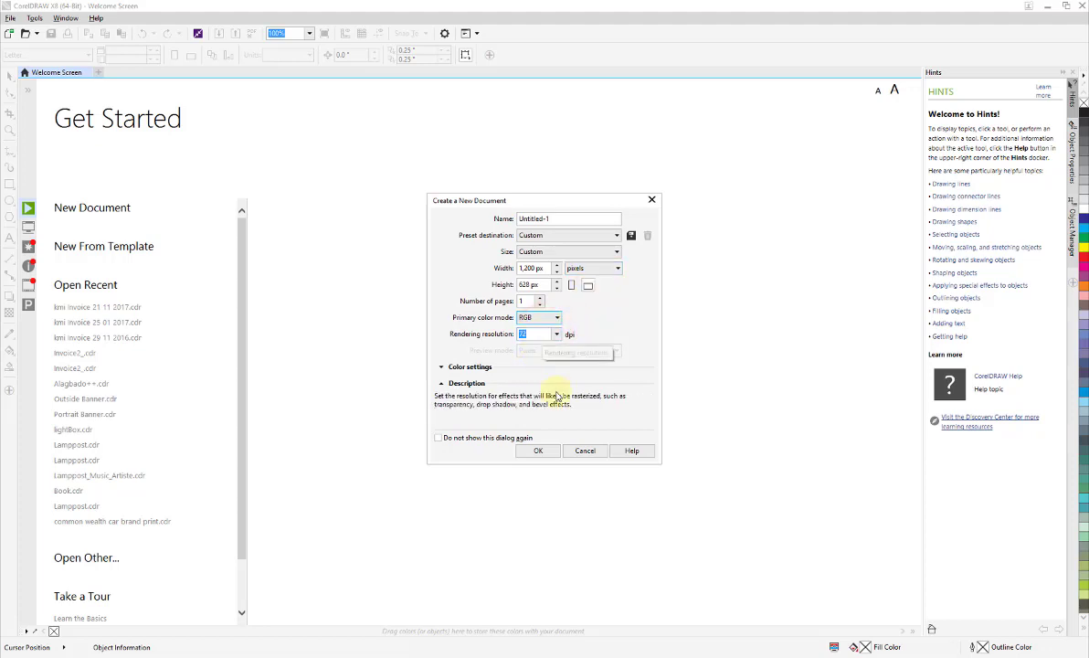
click(542, 453)
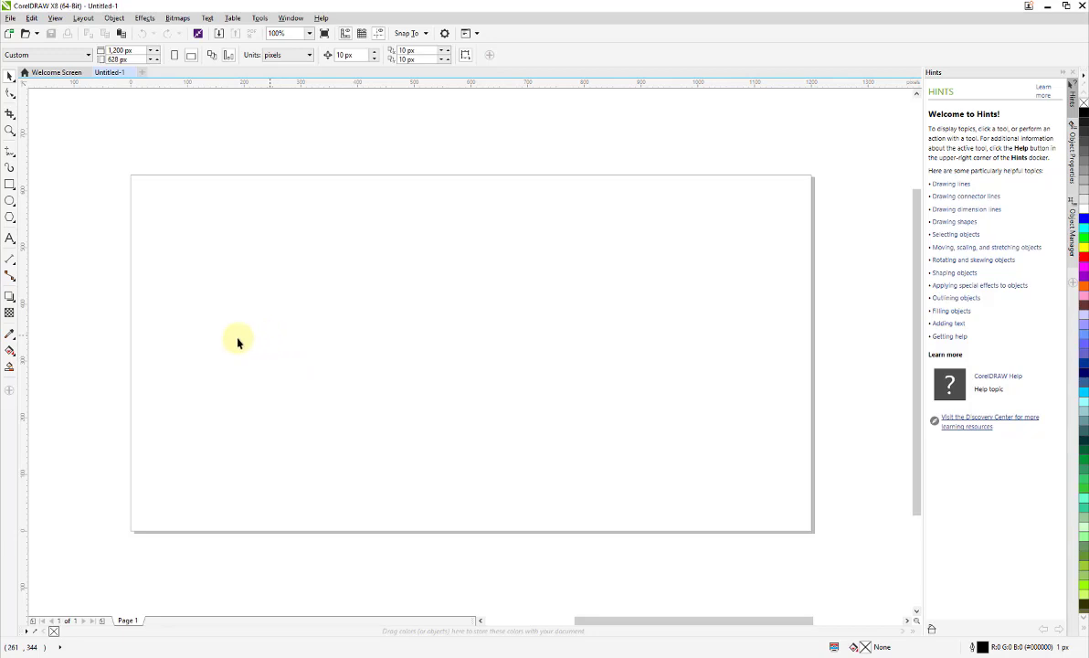
Make a page-sized rectangle, then narrow and mirror-copy it into two halves filling the page.
click(9, 185)
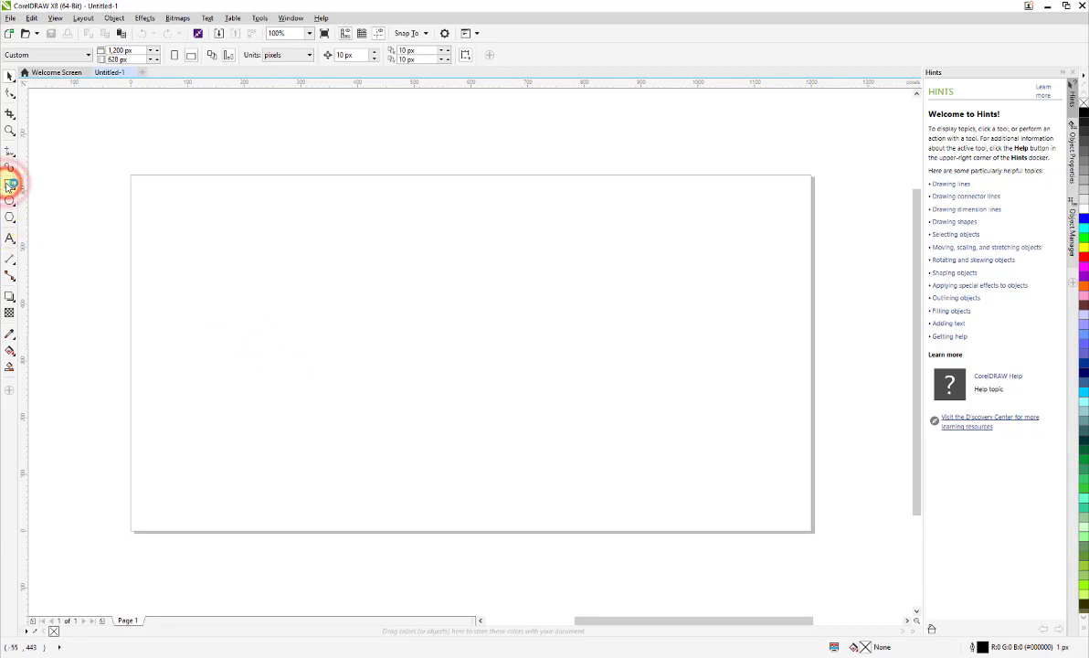
double_click(9, 185)
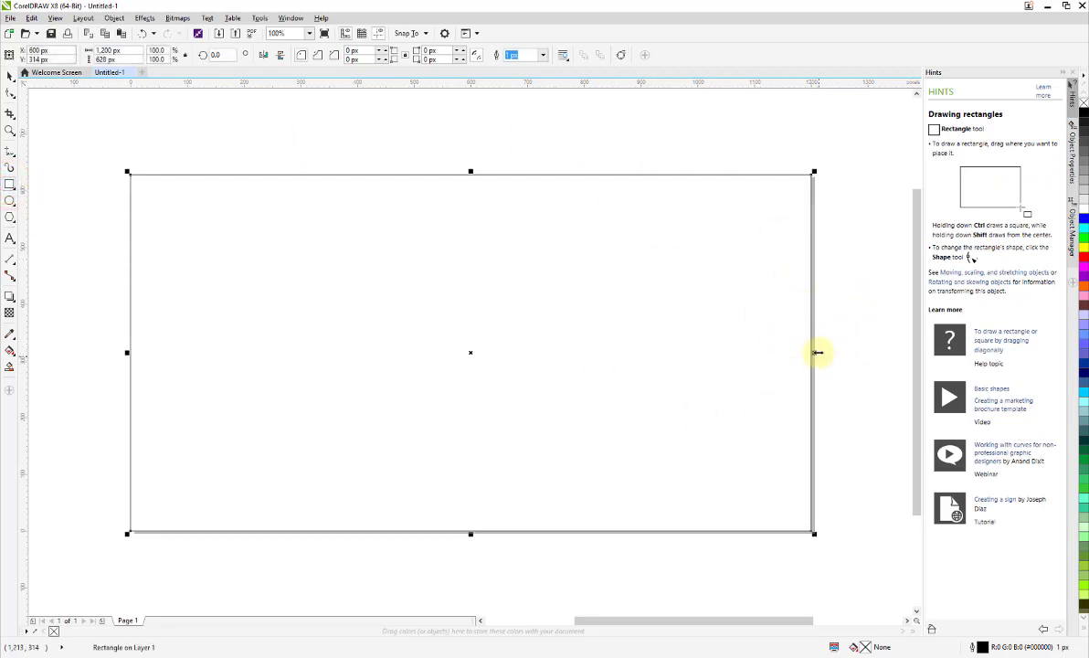
drag(818, 351, 366, 352)
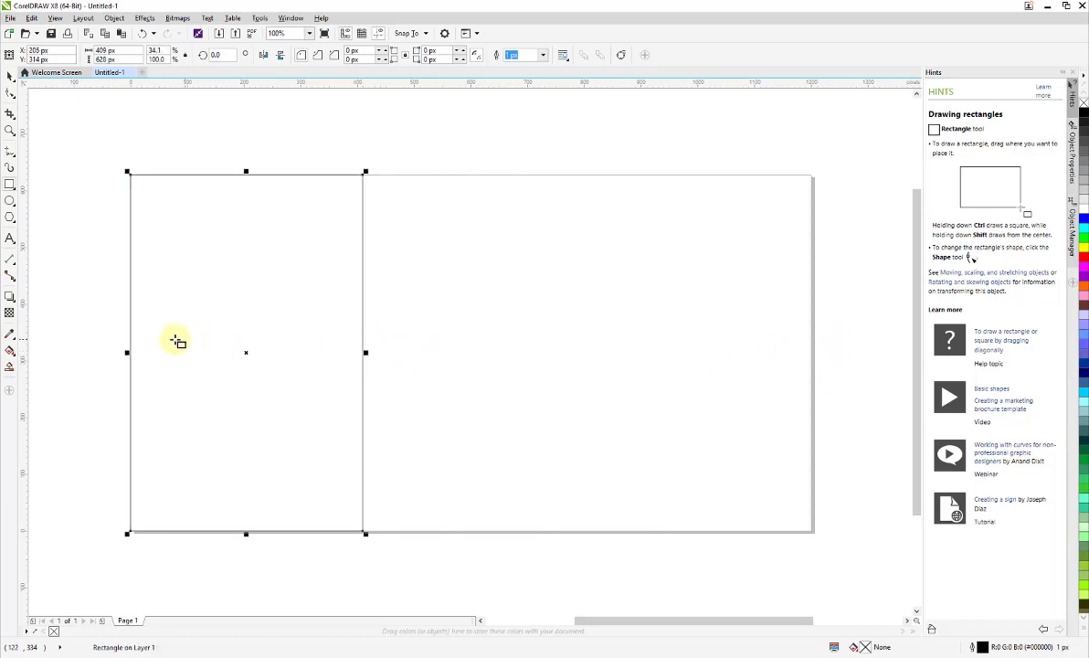
drag(128, 352, 413, 357)
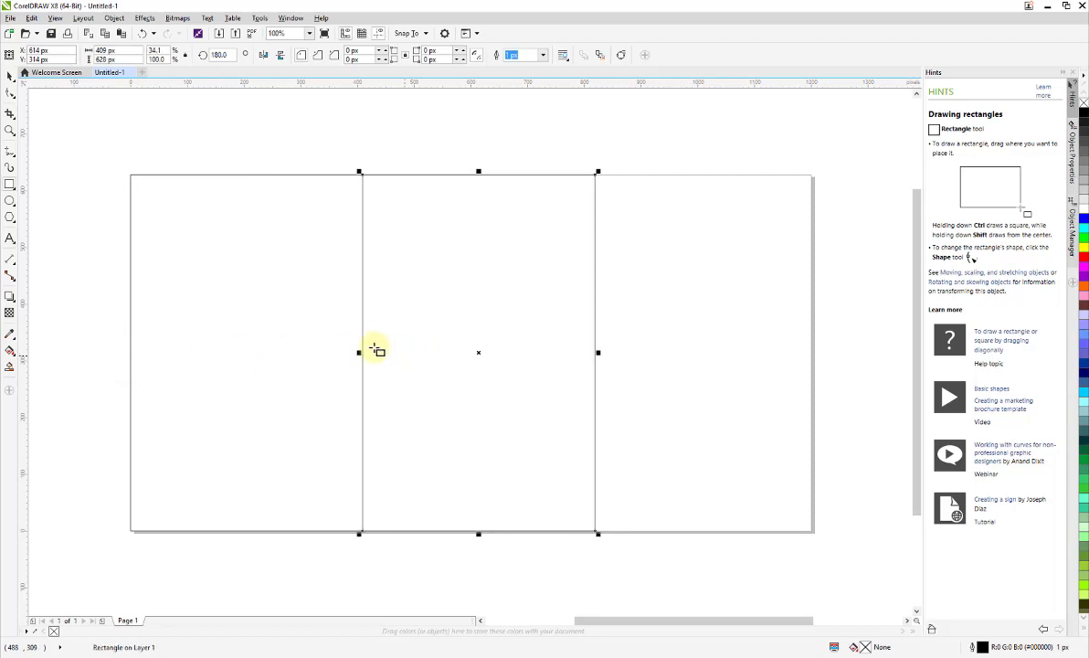
shift+click(281, 307)
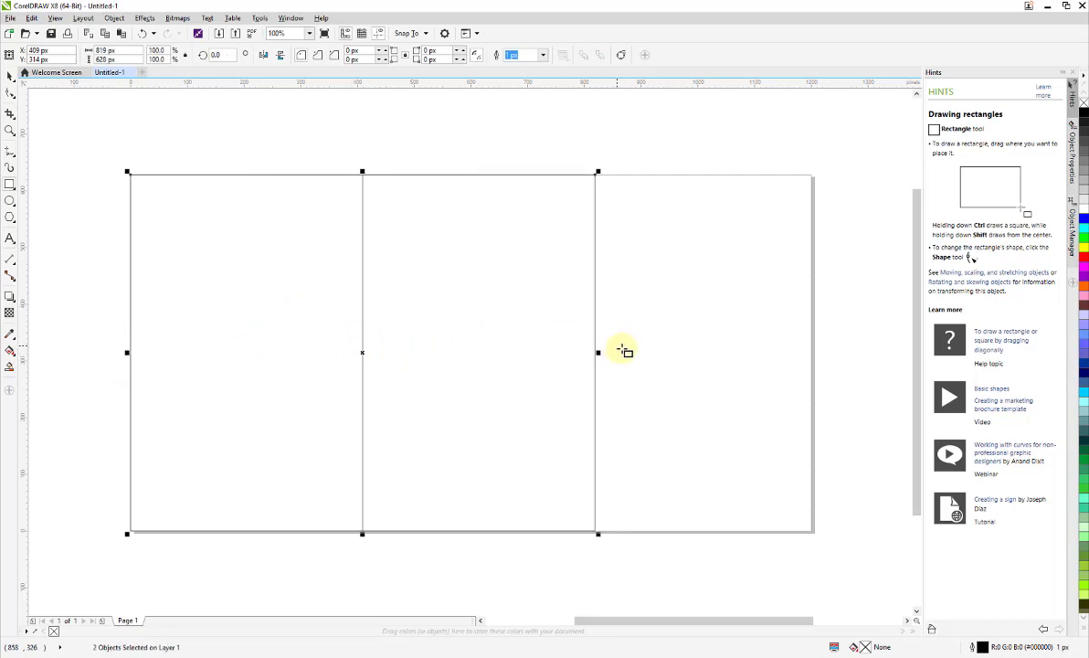
drag(602, 352, 820, 388)
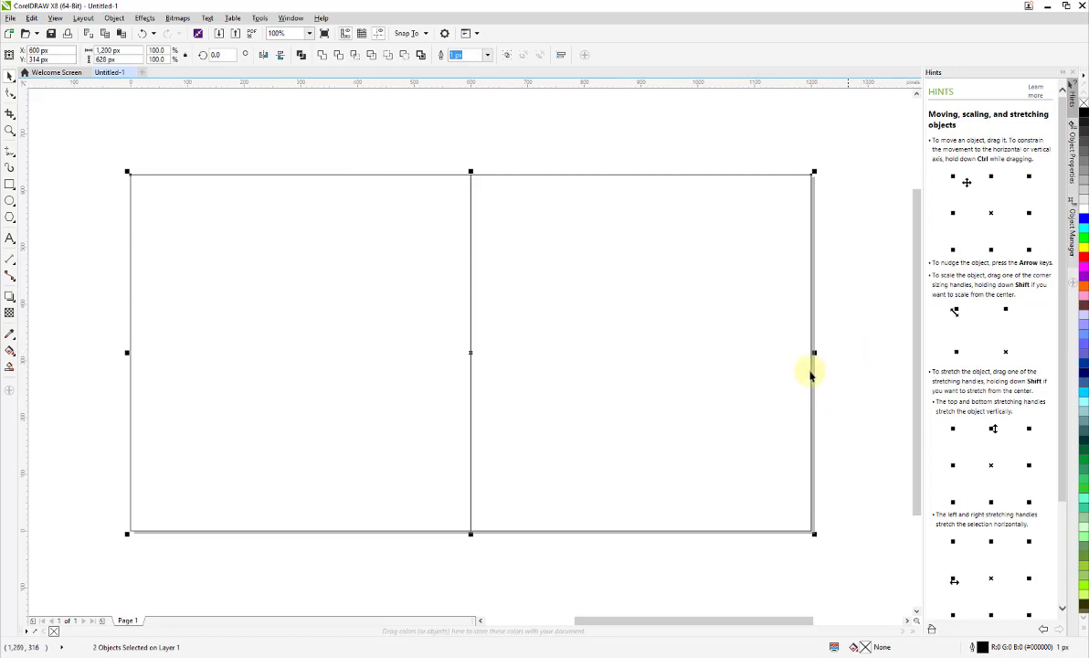
click(28, 366)
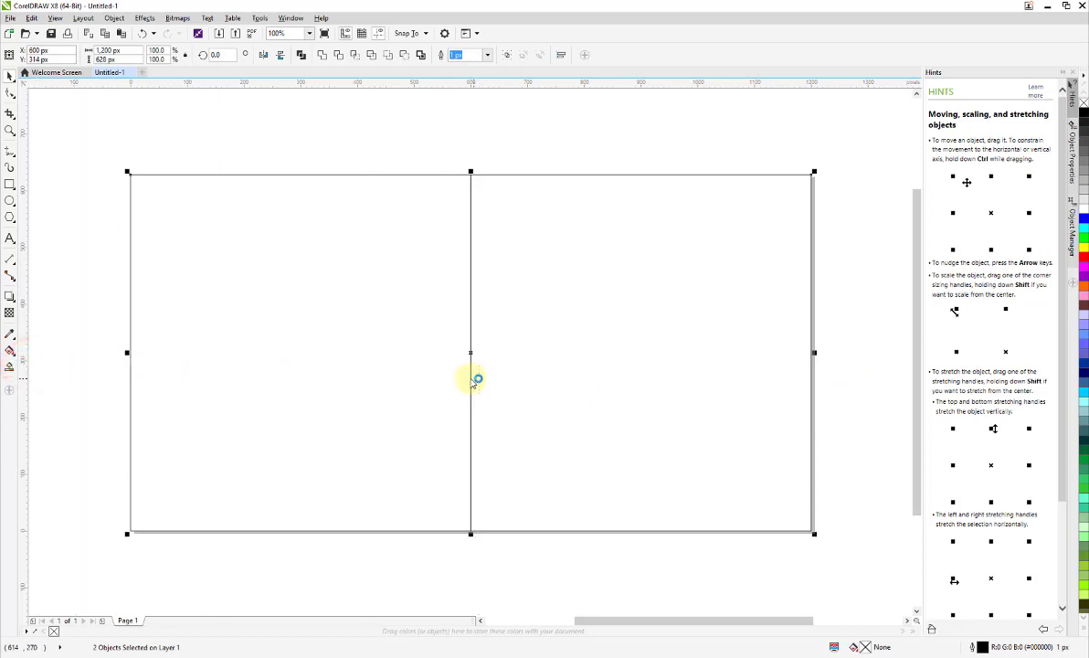
click(576, 128)
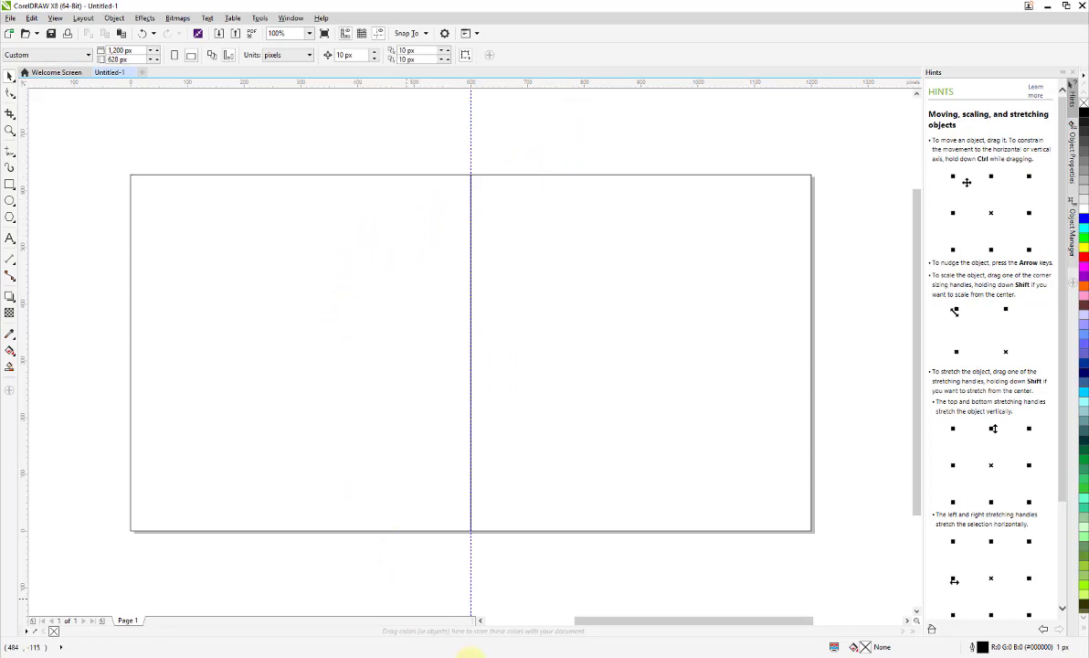
Import the red portrait from the To Use folder and PowerClip it inside the left rectangle.
mouse_move(351, 654)
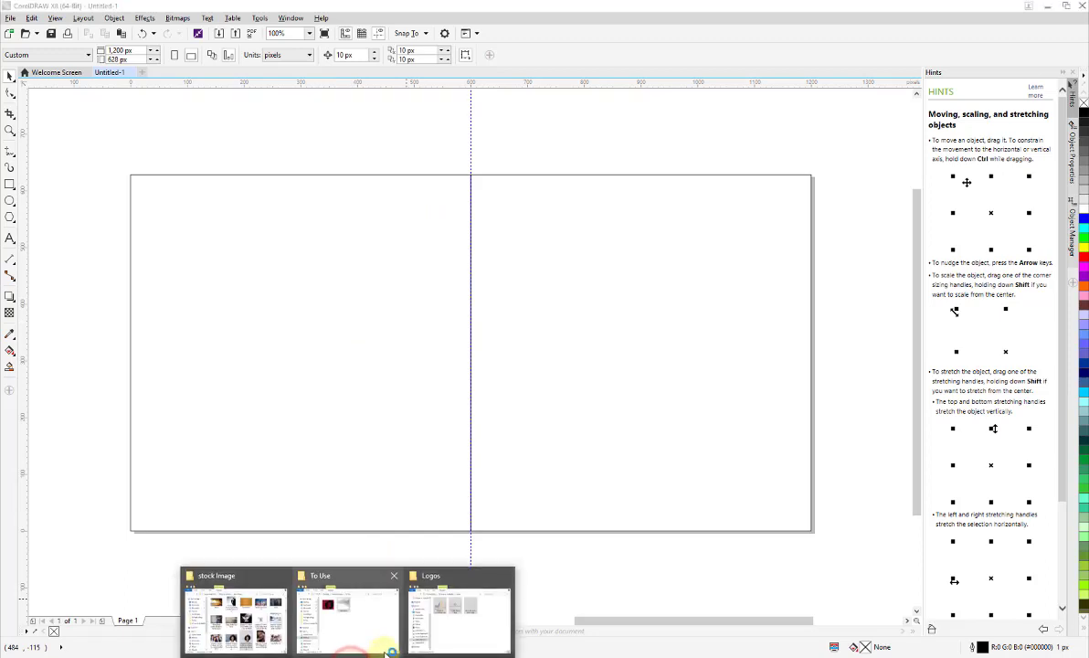
click(342, 614)
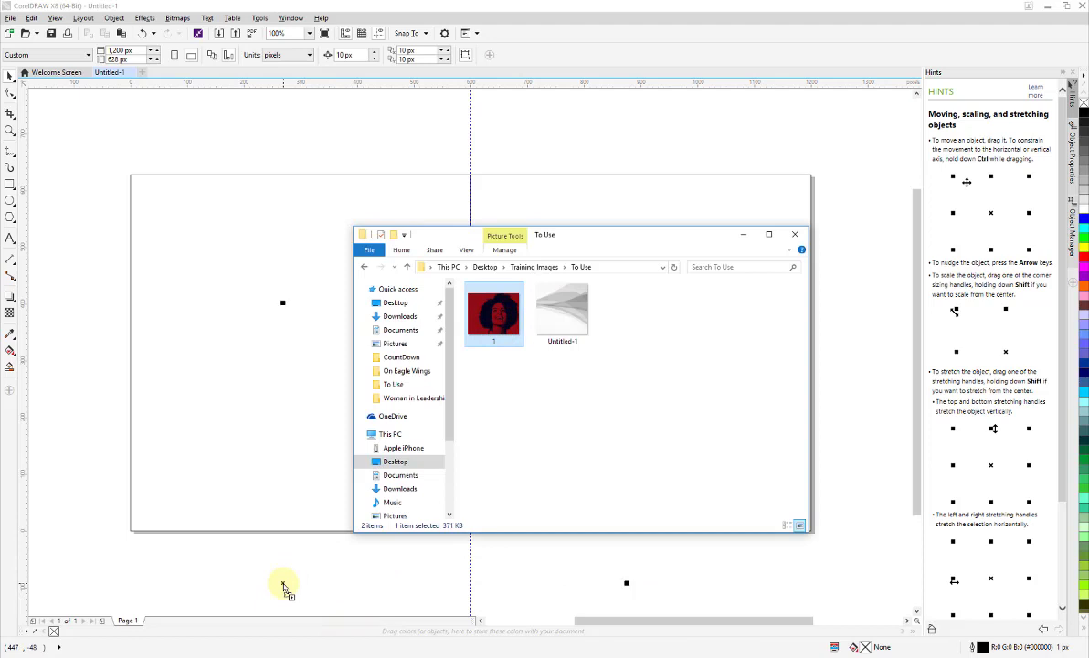
drag(285, 589, 280, 584)
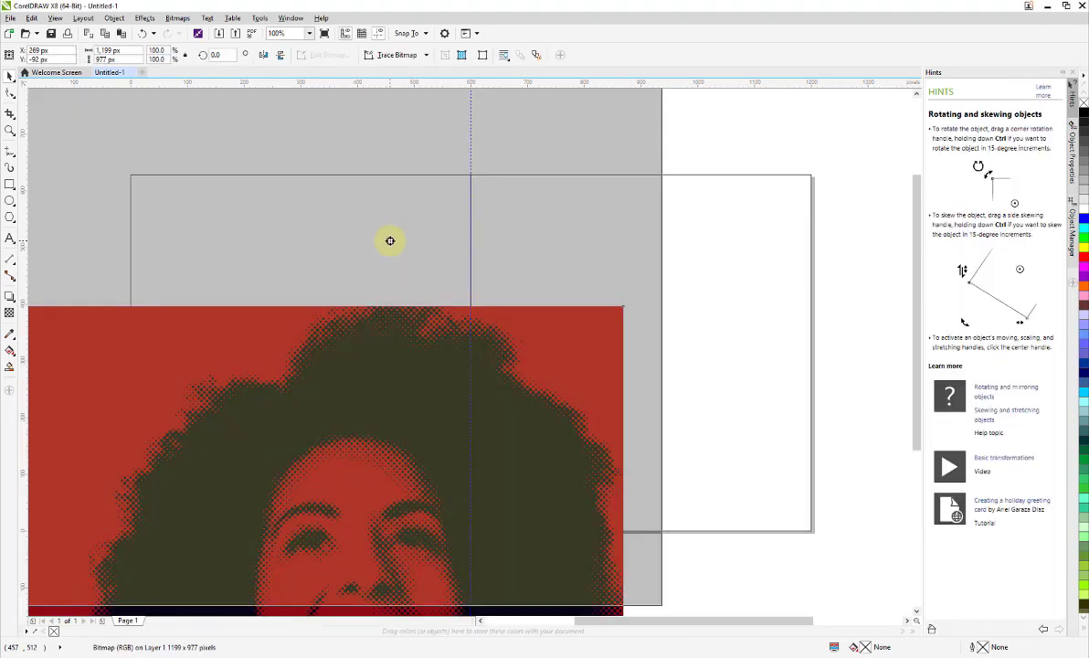
right_click(389, 240)
click(695, 576)
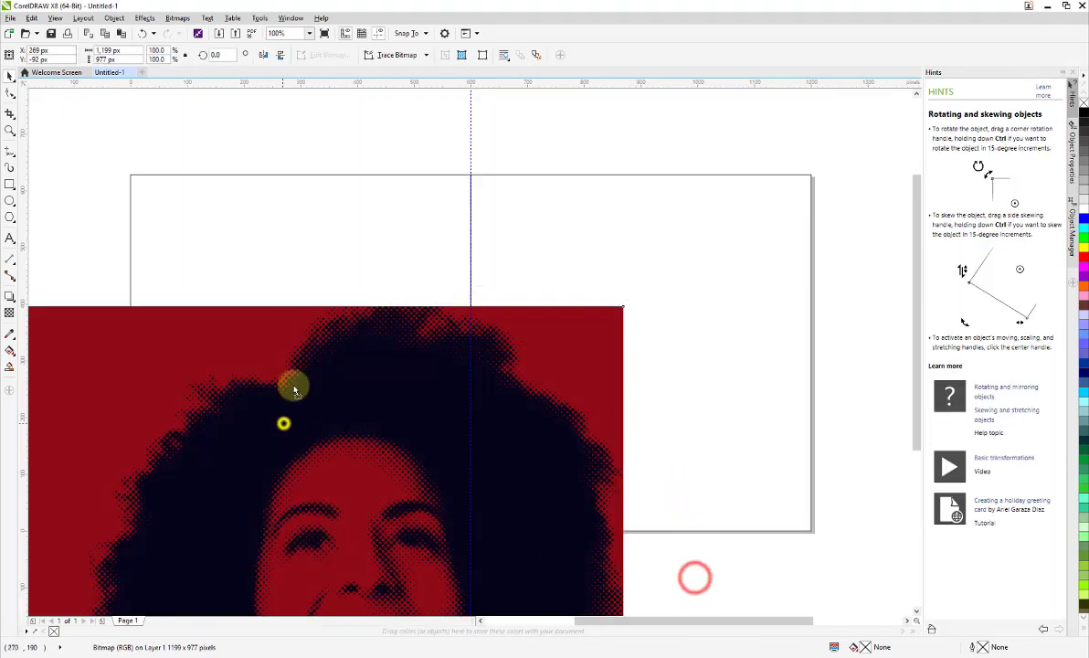
drag(294, 391, 310, 241)
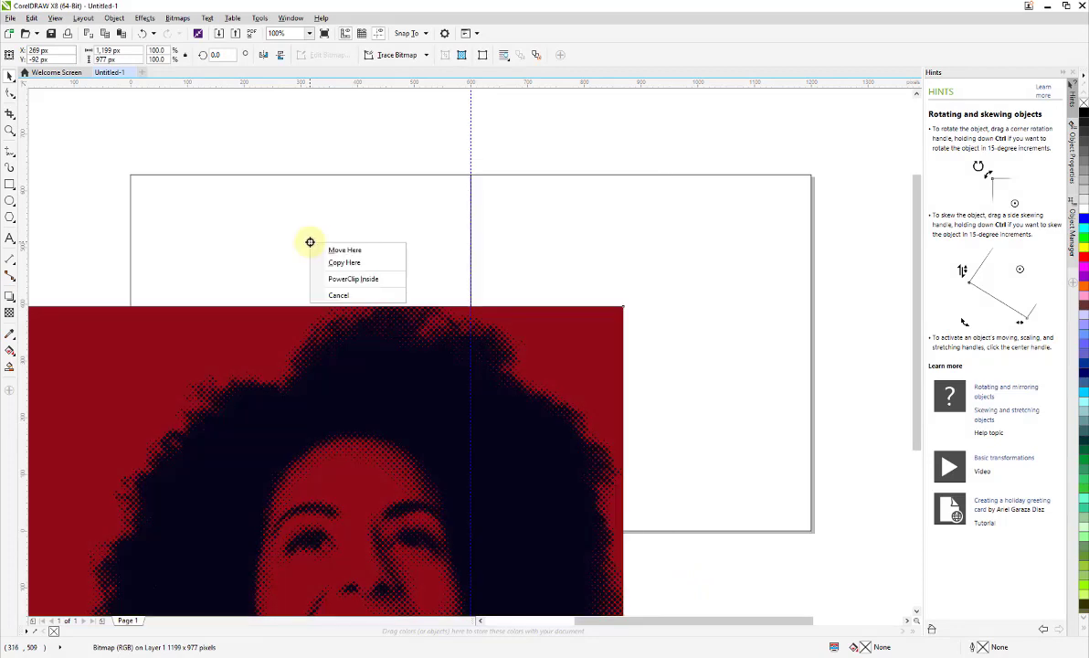
click(364, 280)
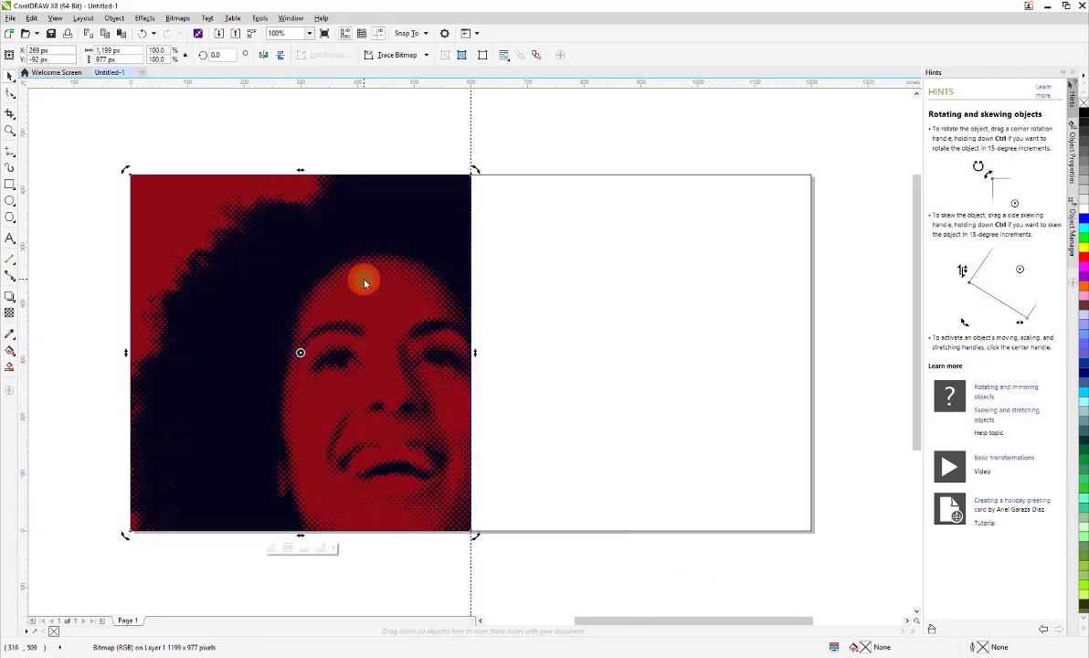
Edit the PowerClip contents, shrinking and repositioning the portrait so the face shows, then finish editing.
right_click(356, 256)
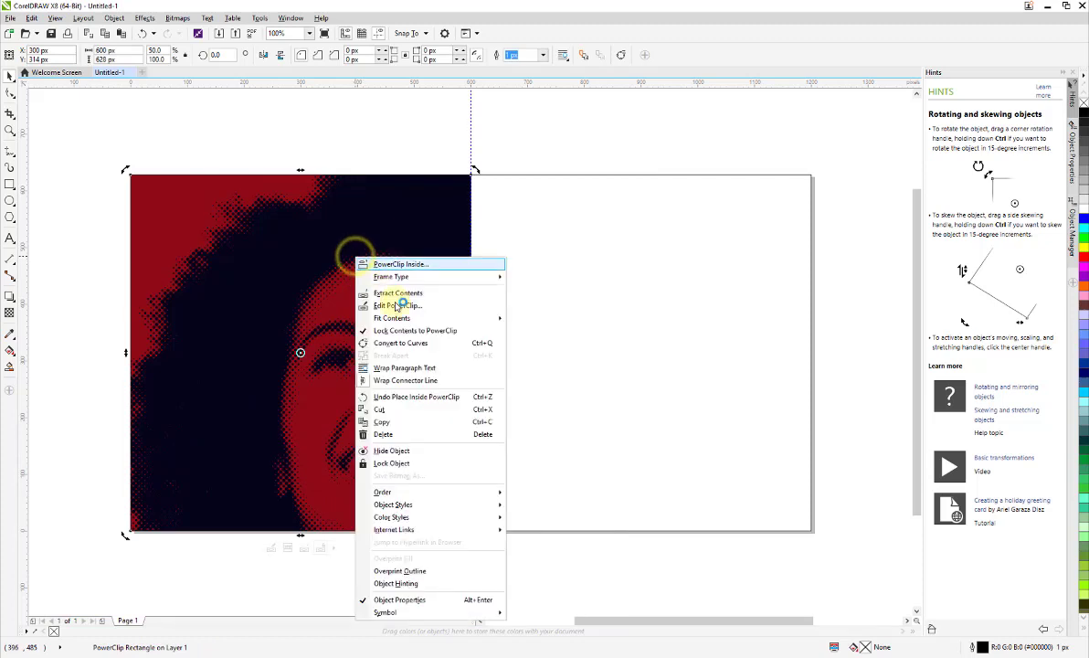
click(402, 308)
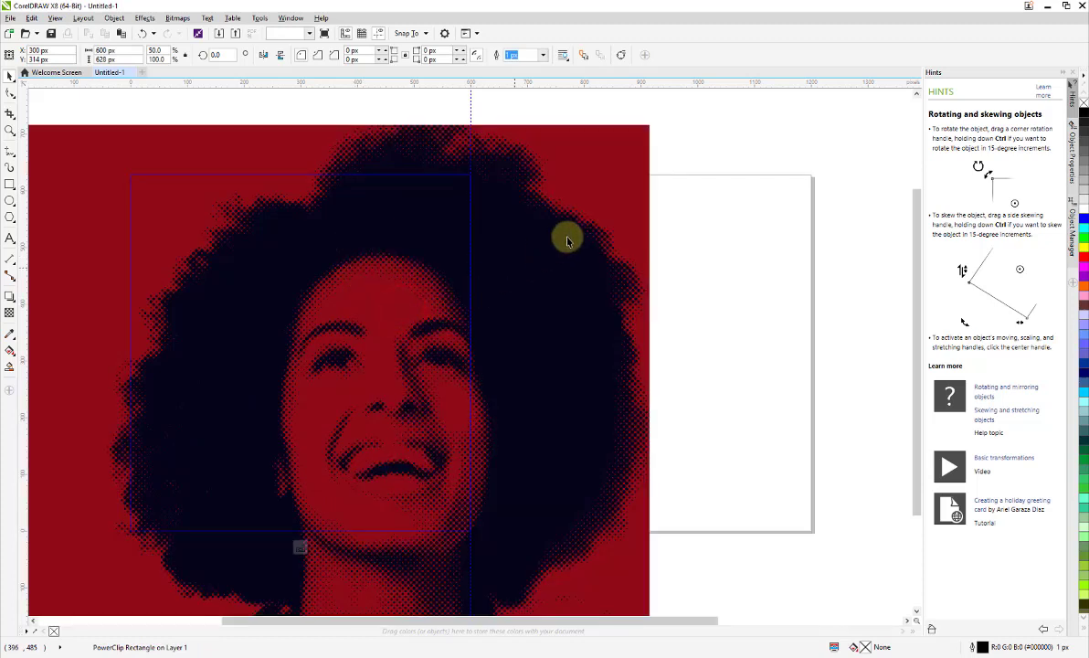
click(596, 199)
click(651, 123)
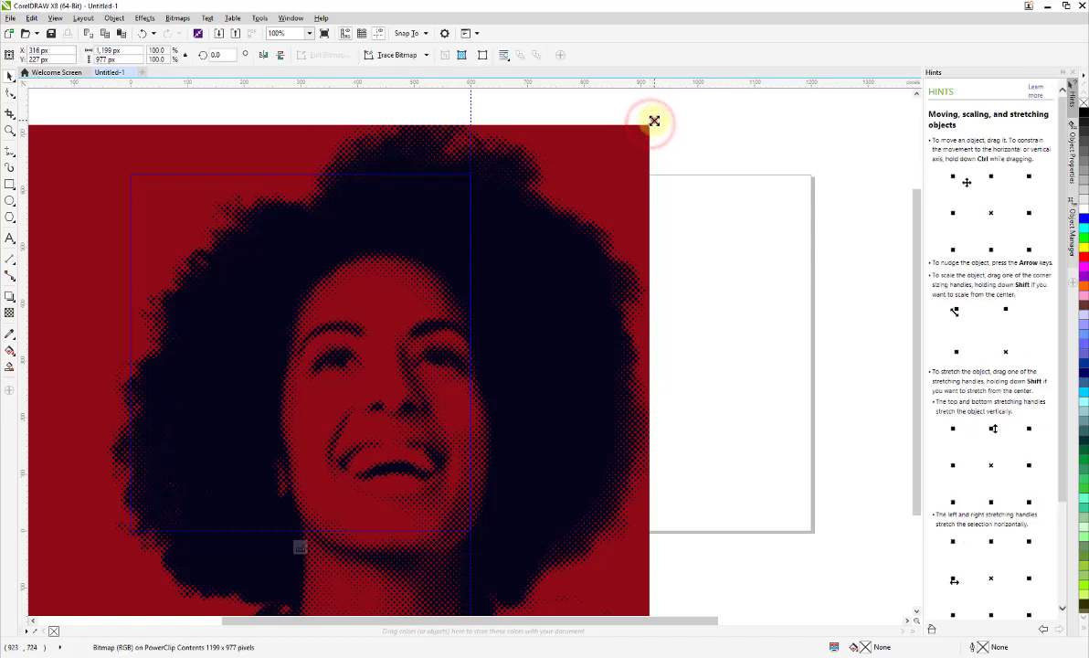
drag(651, 123, 577, 182)
drag(391, 413, 434, 369)
drag(436, 325, 521, 352)
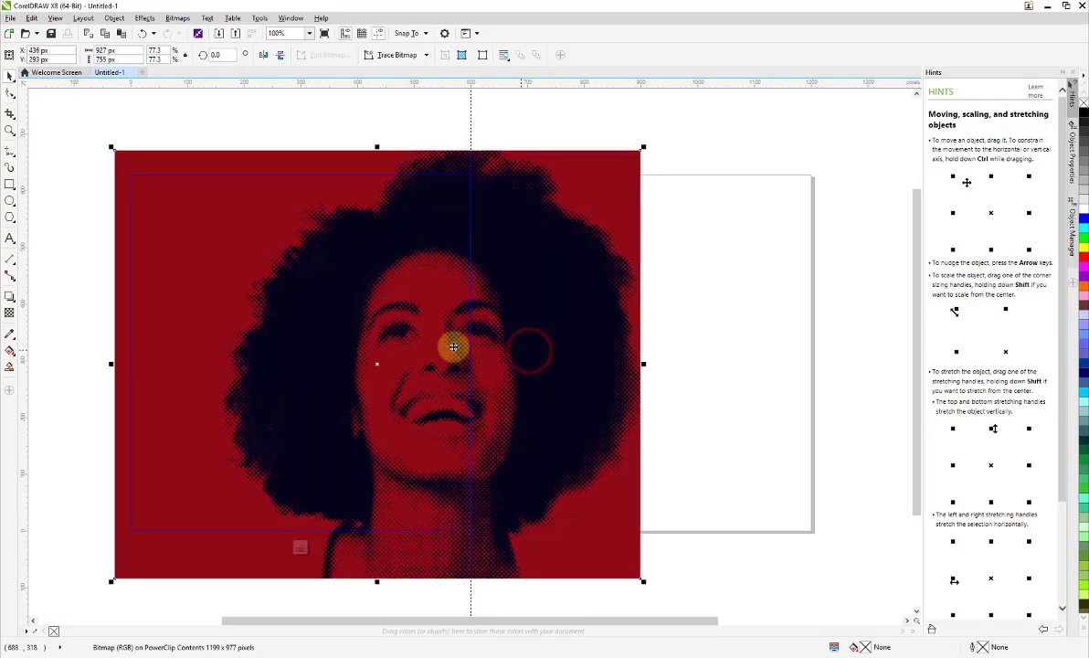
right_click(355, 325)
click(433, 380)
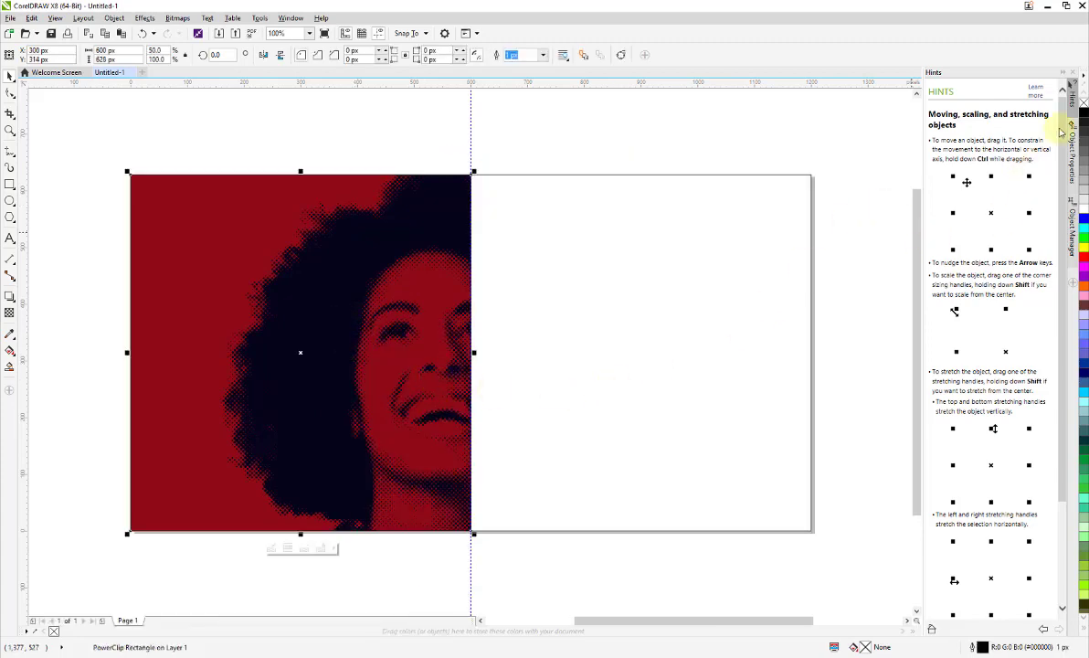
click(688, 179)
click(611, 207)
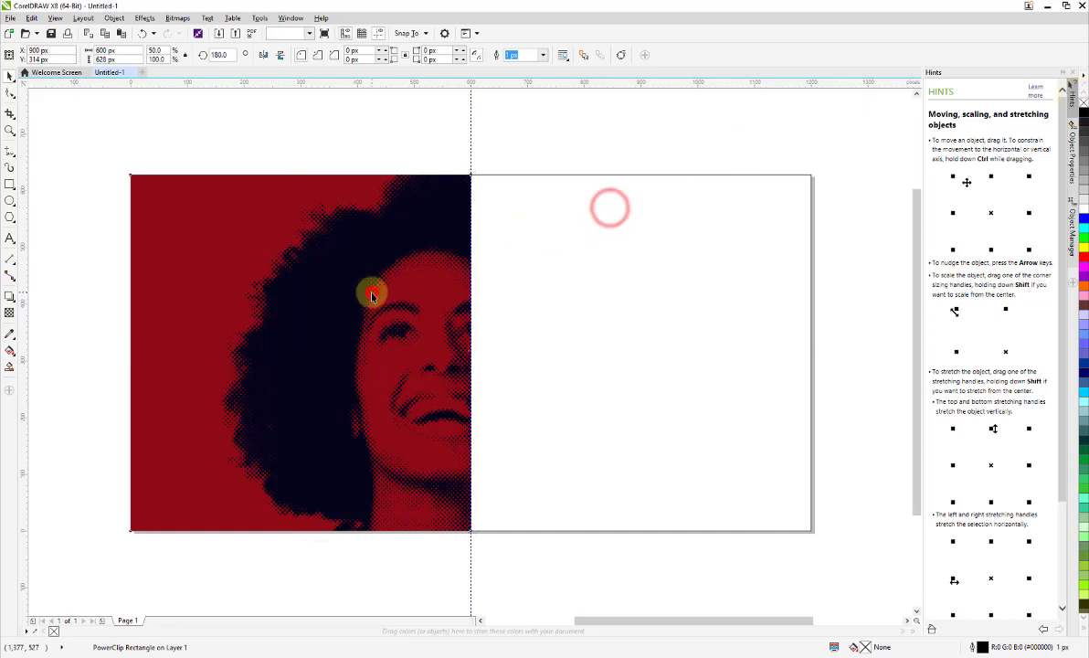
Select the WOMEN IN LEADERSHIP headline and open the property bar's font list.
click(245, 128)
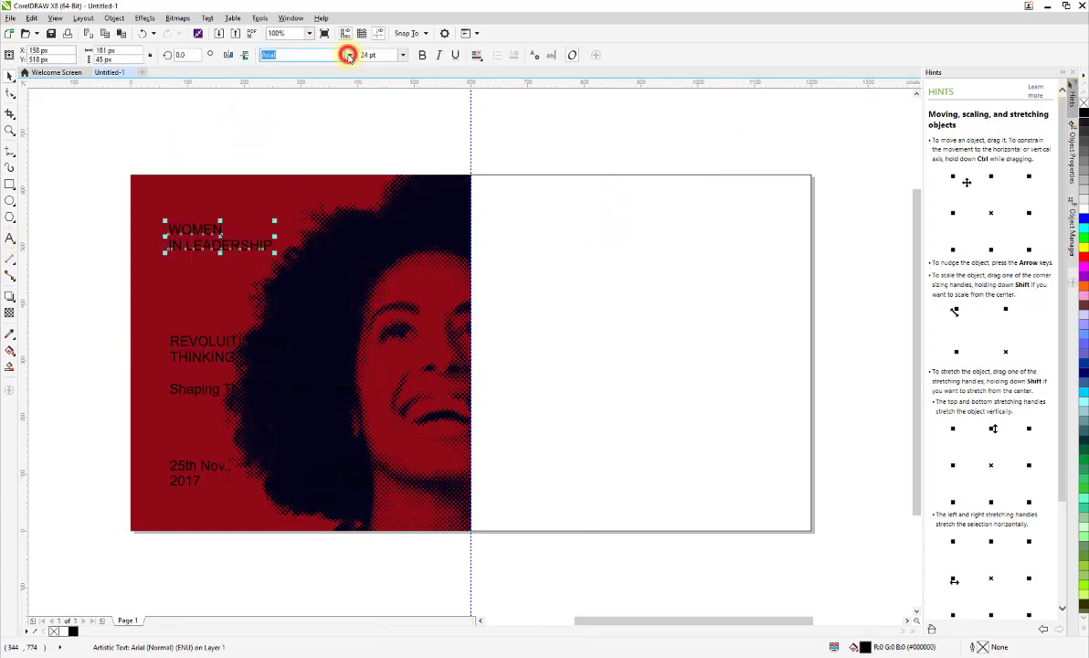
click(349, 54)
click(348, 57)
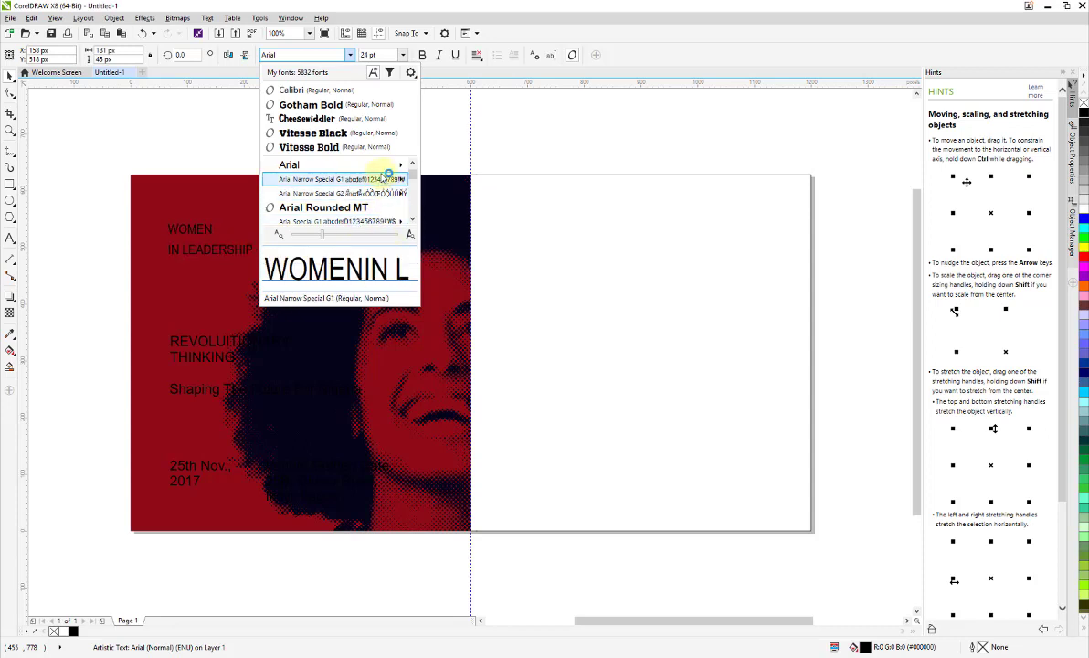
Search 'fedra' and set the headline in Fedra Sans Pro Bold.
click(281, 57)
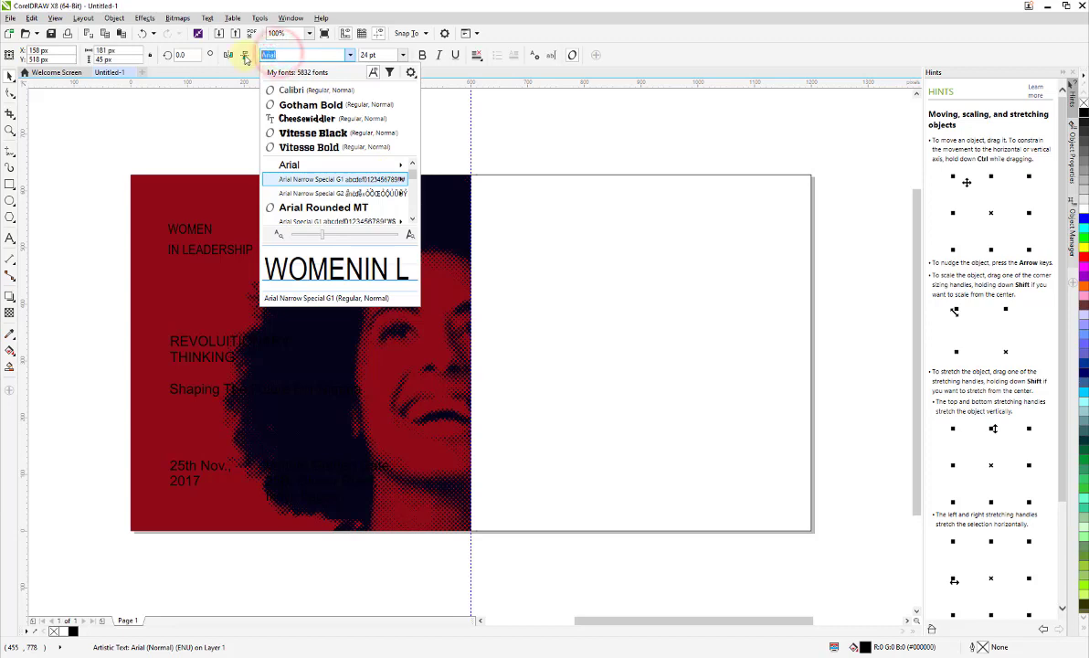
text(fed)
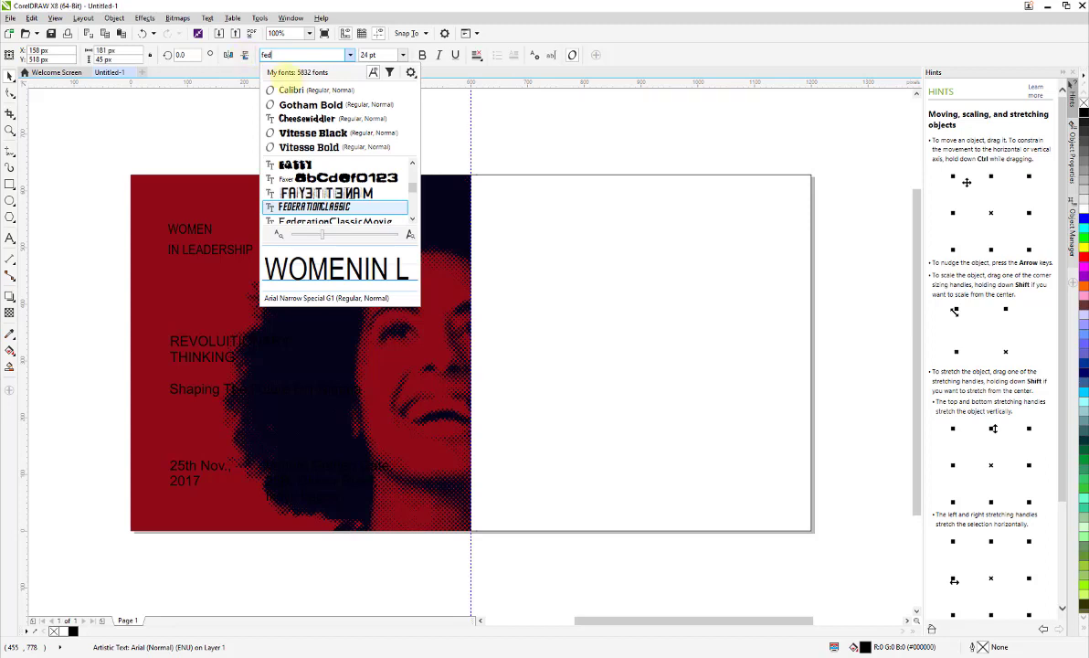
text(ra)
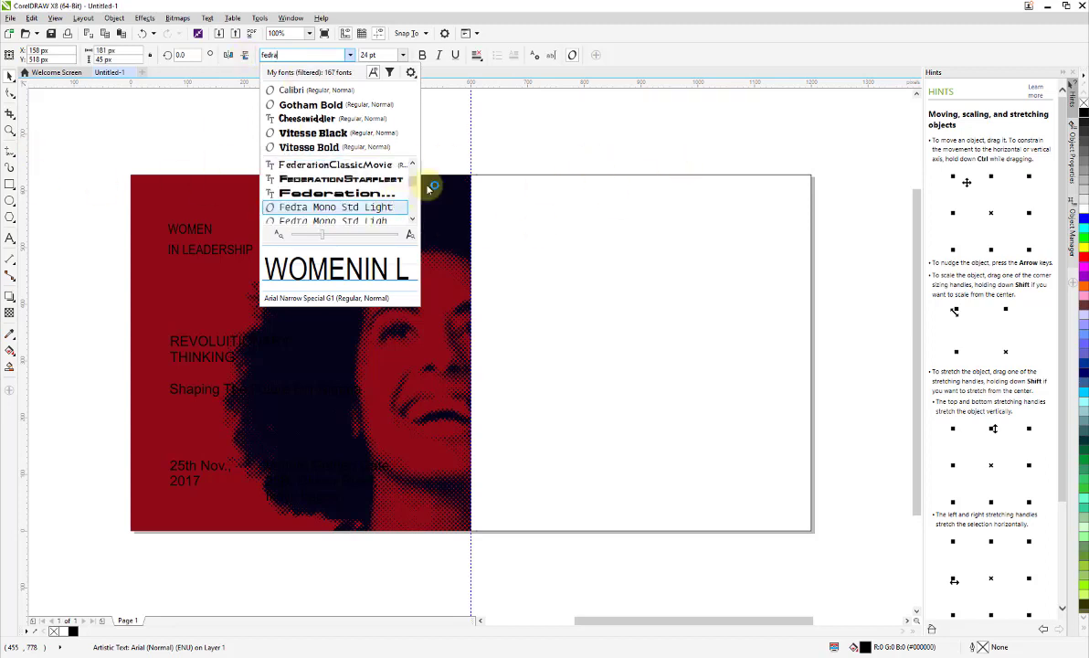
scroll(365, 191, down, 4)
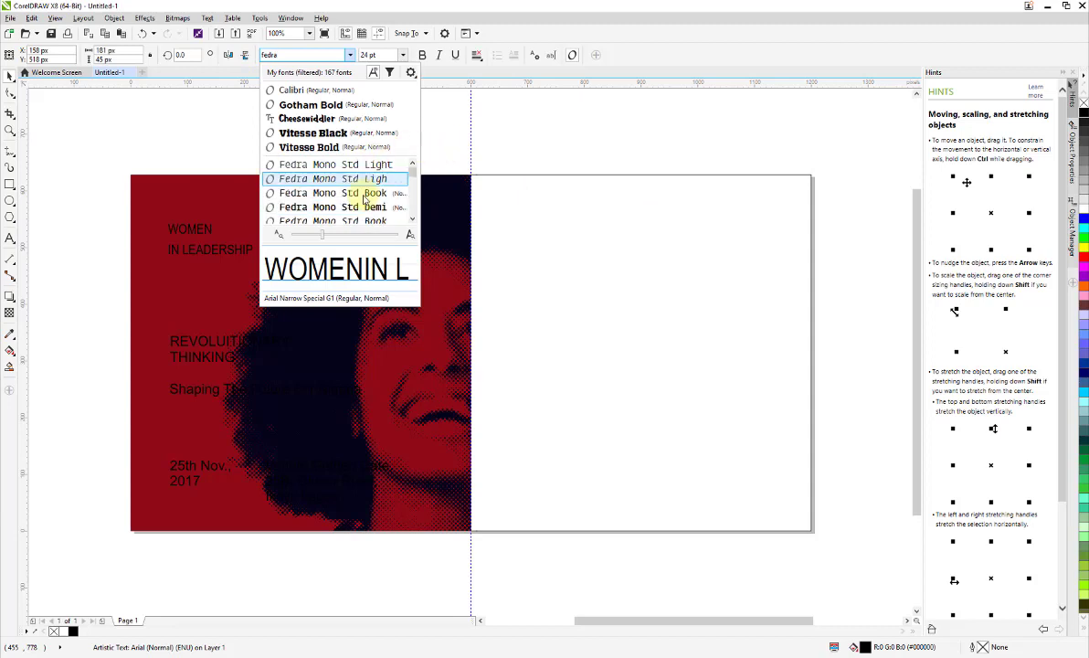
scroll(364, 199, up, 2)
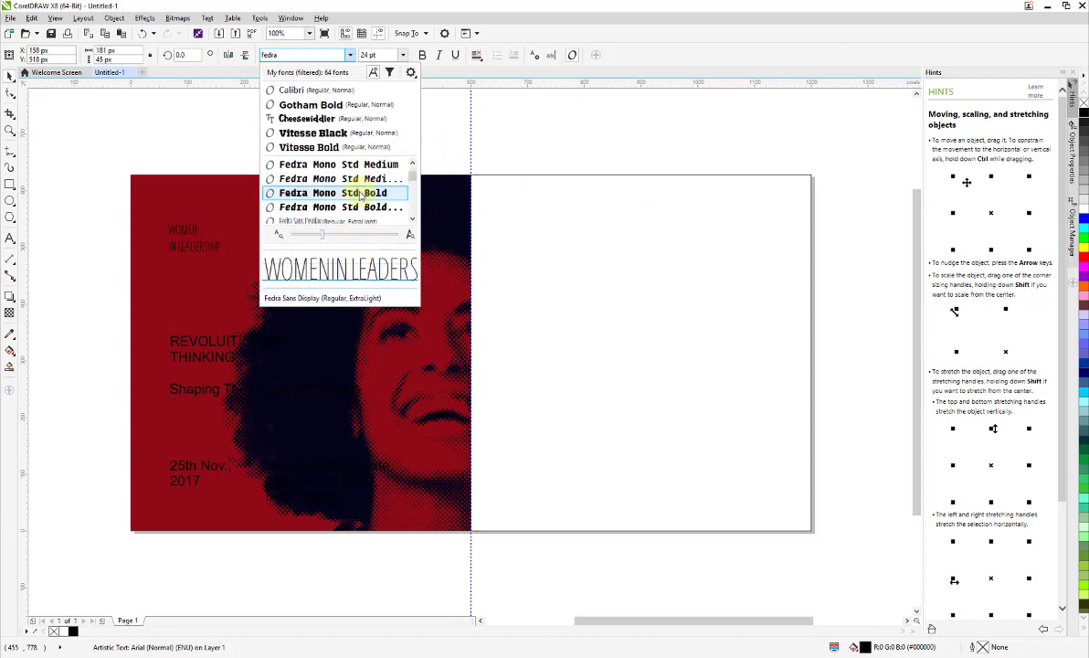
scroll(362, 197, down, 5)
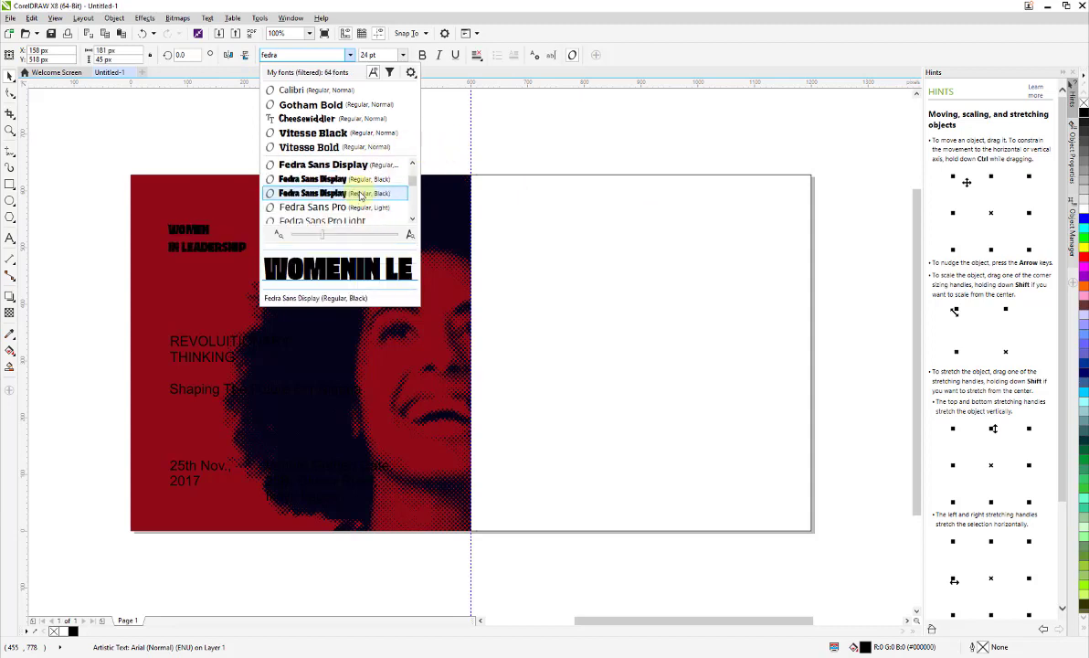
scroll(361, 196, down, 3)
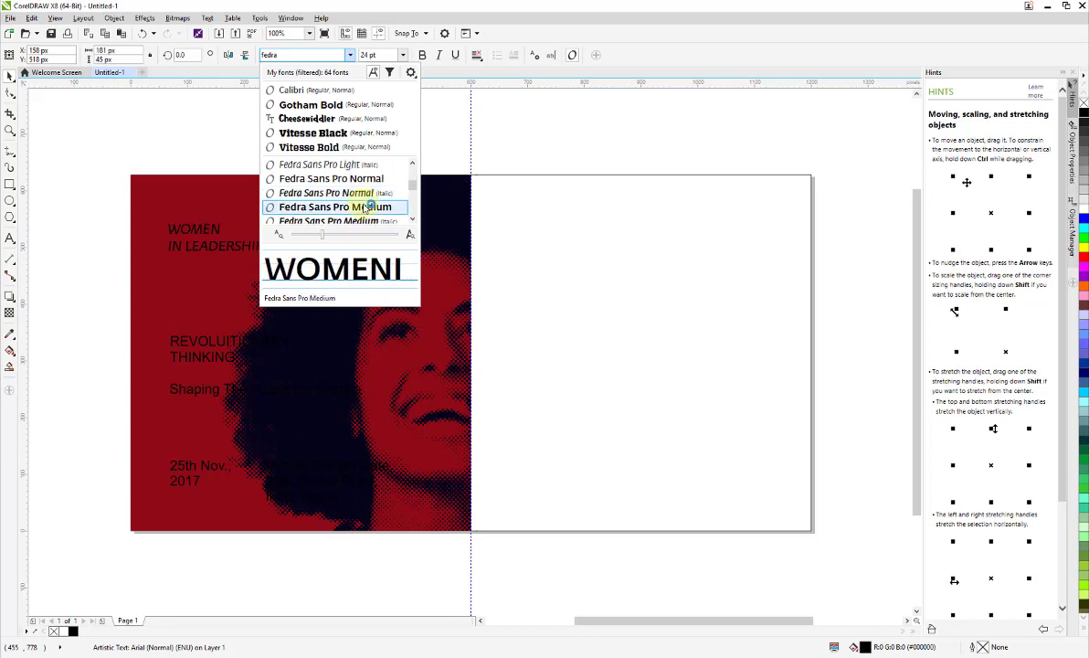
scroll(364, 208, down, 2)
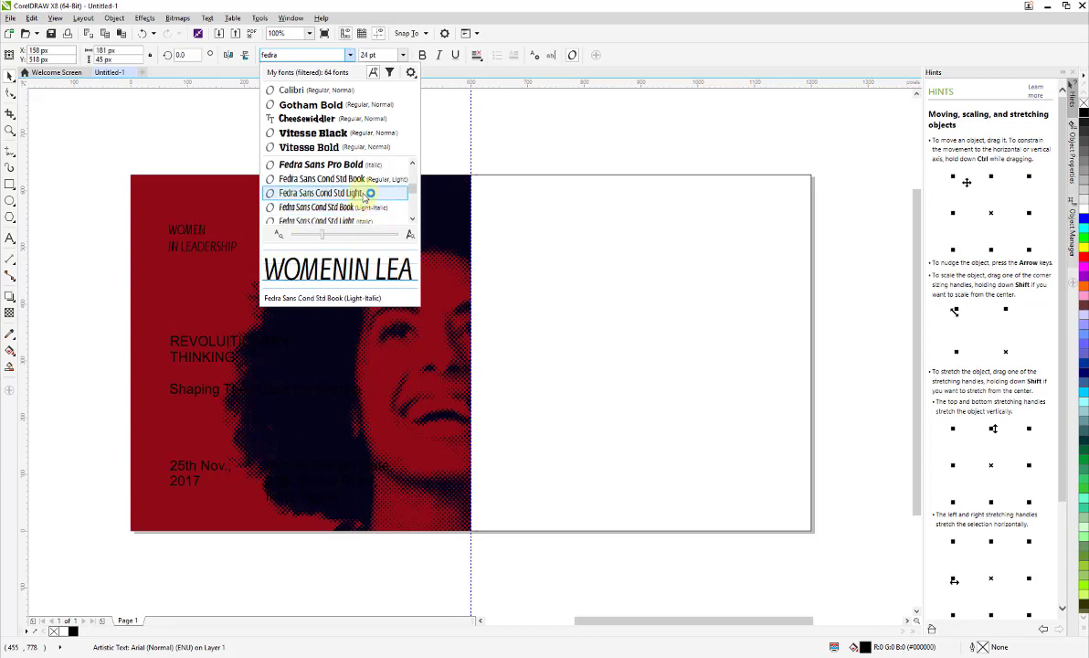
scroll(366, 169, up, 2)
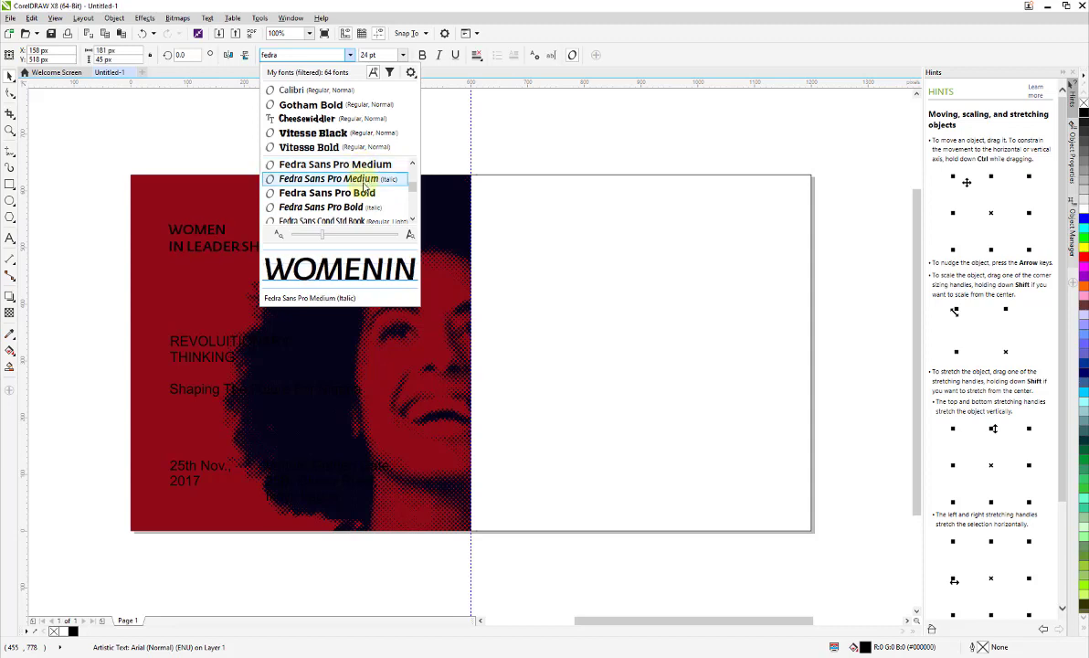
click(366, 194)
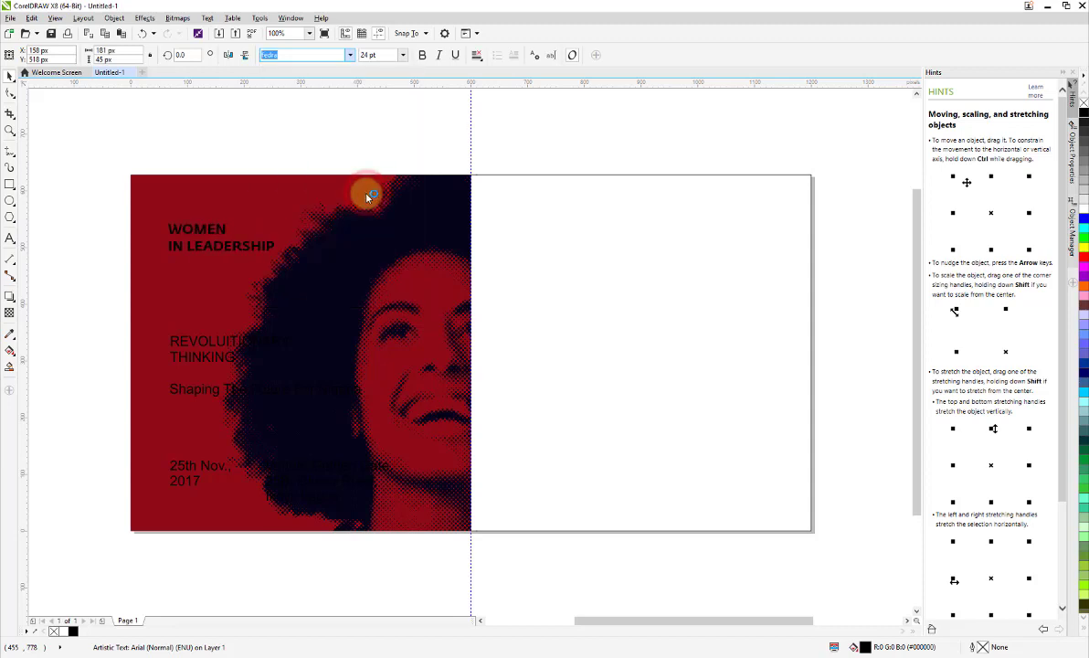
Tighten the headline's line spacing with the Shape tool so IN LEADERSHIP sits closer to WOMEN.
click(263, 247)
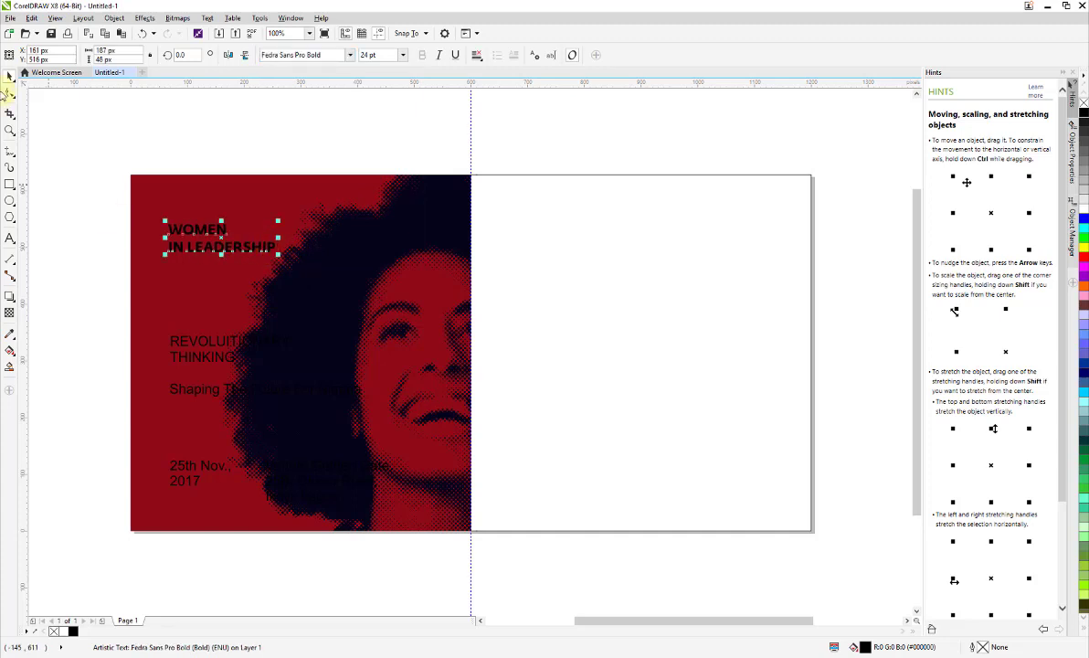
click(12, 93)
click(192, 240)
scroll(196, 249, up, 2)
click(144, 252)
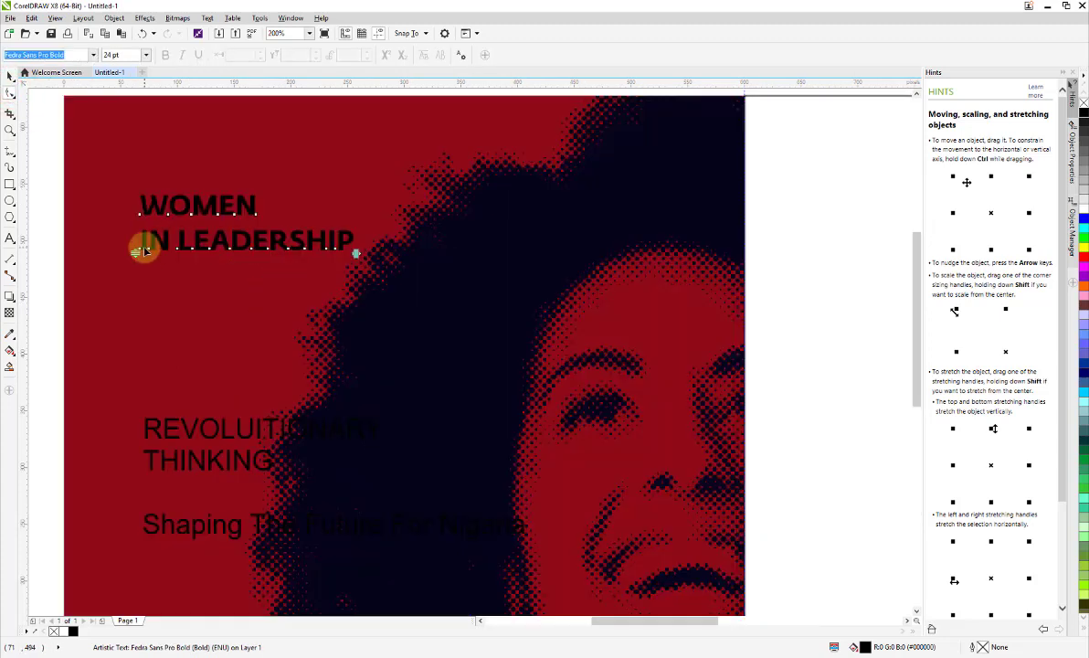
drag(135, 251, 134, 244)
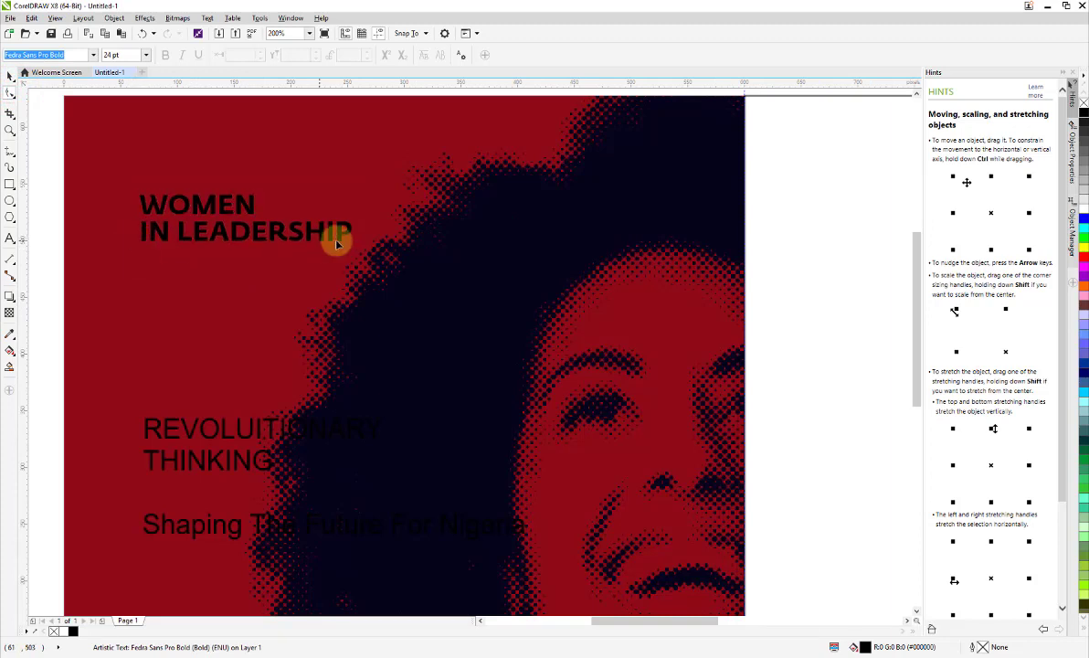
key(space)
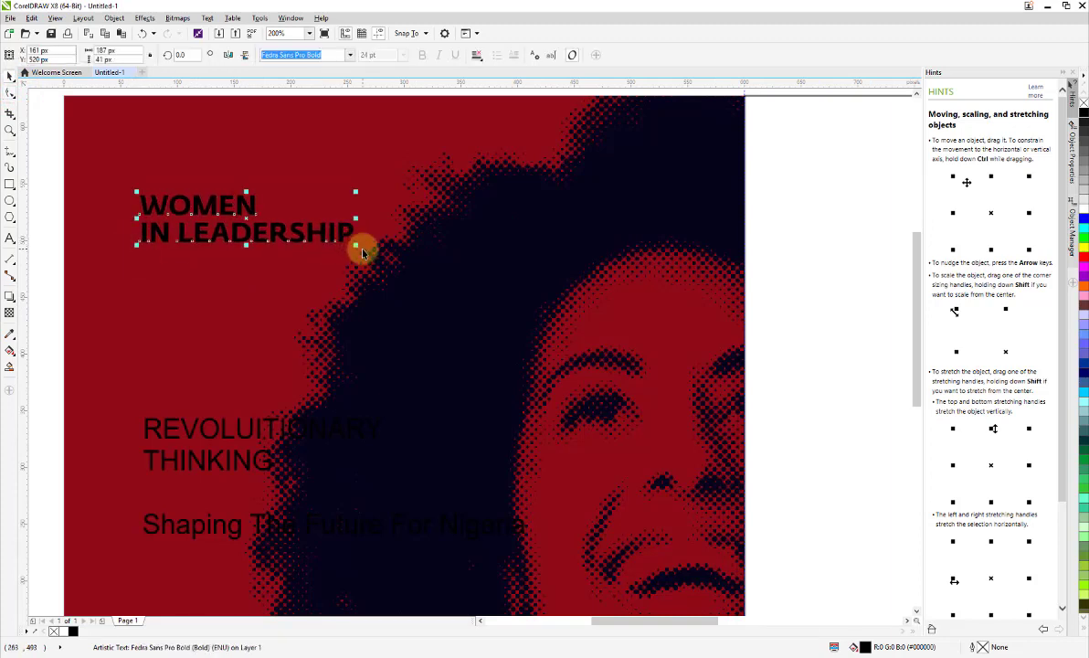
Move the headline to the top-left and scale it down to about 20 pt.
click(345, 246)
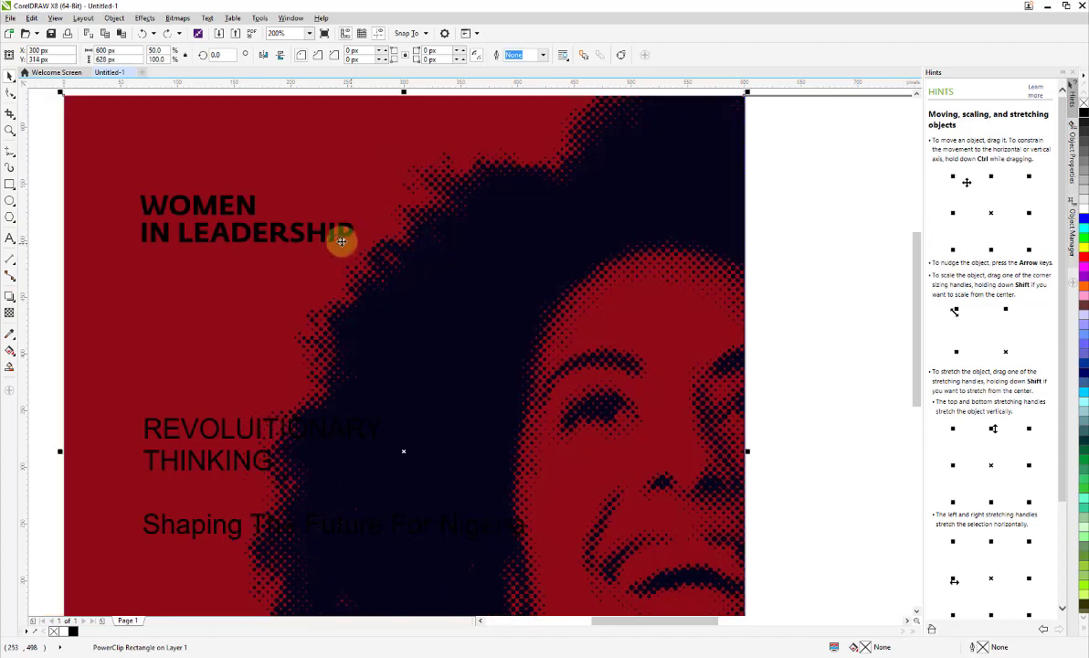
click(341, 241)
drag(220, 209, 199, 161)
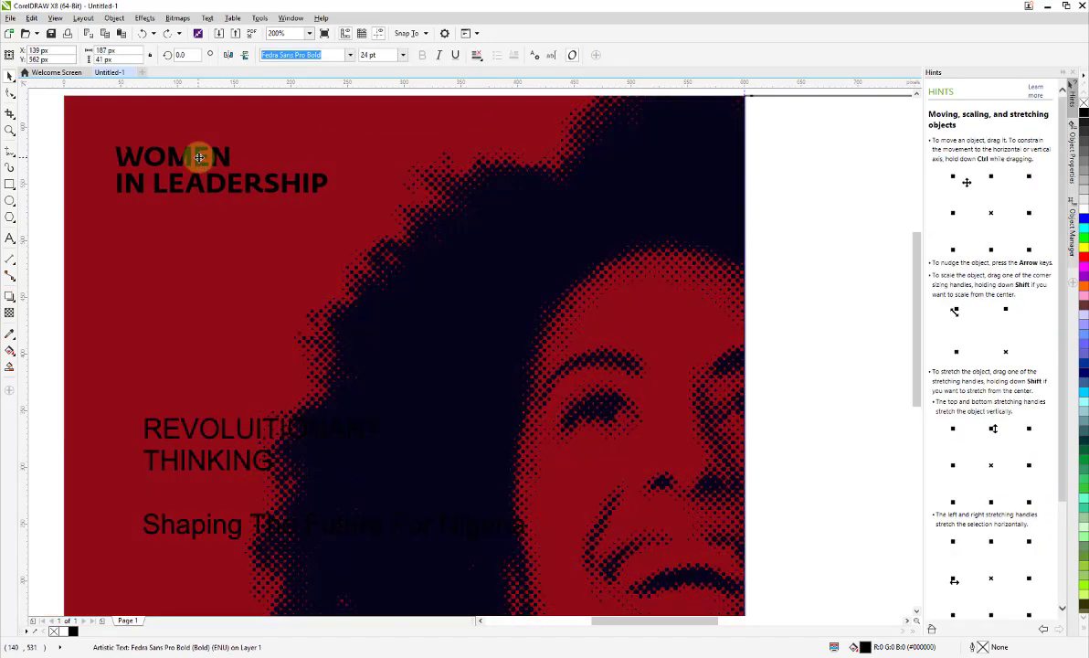
scroll(143, 128, down, 2)
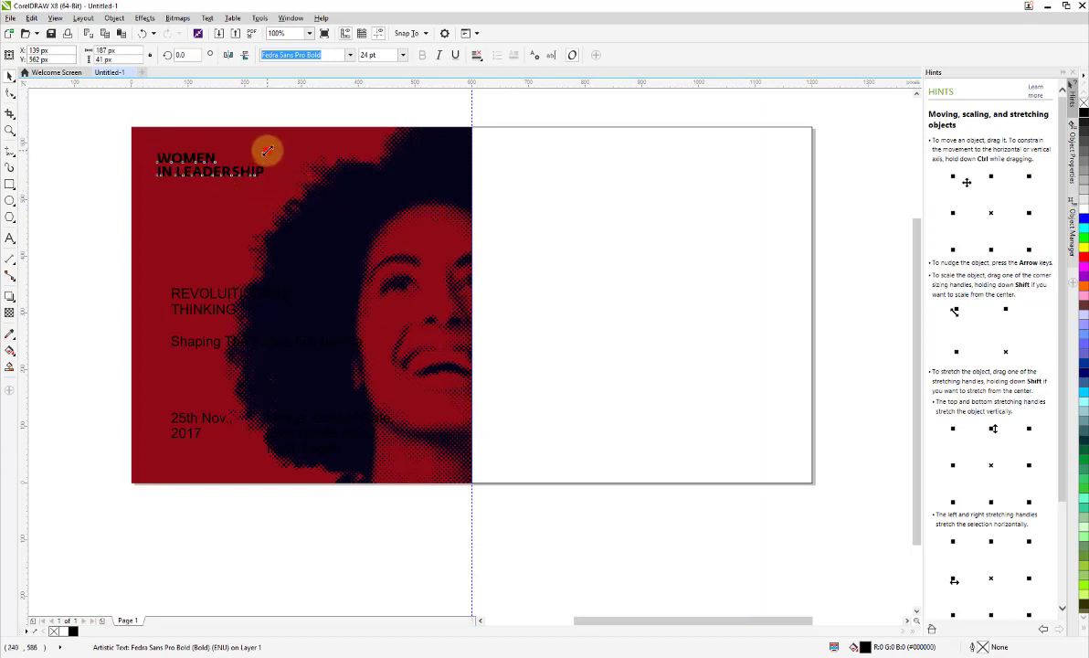
drag(266, 149, 250, 153)
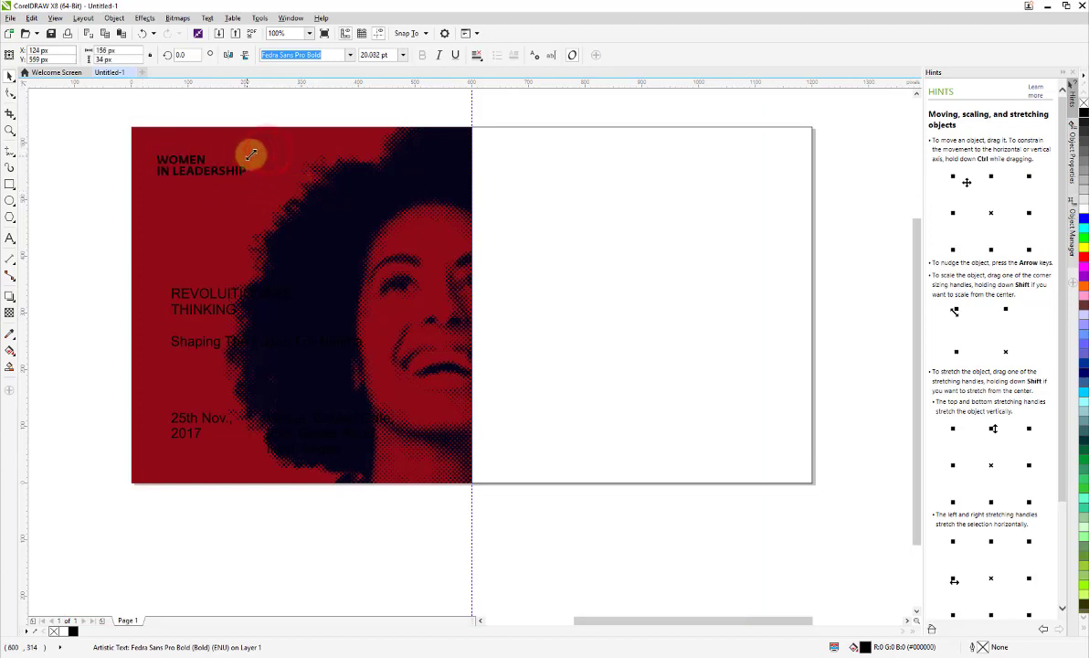
click(11, 184)
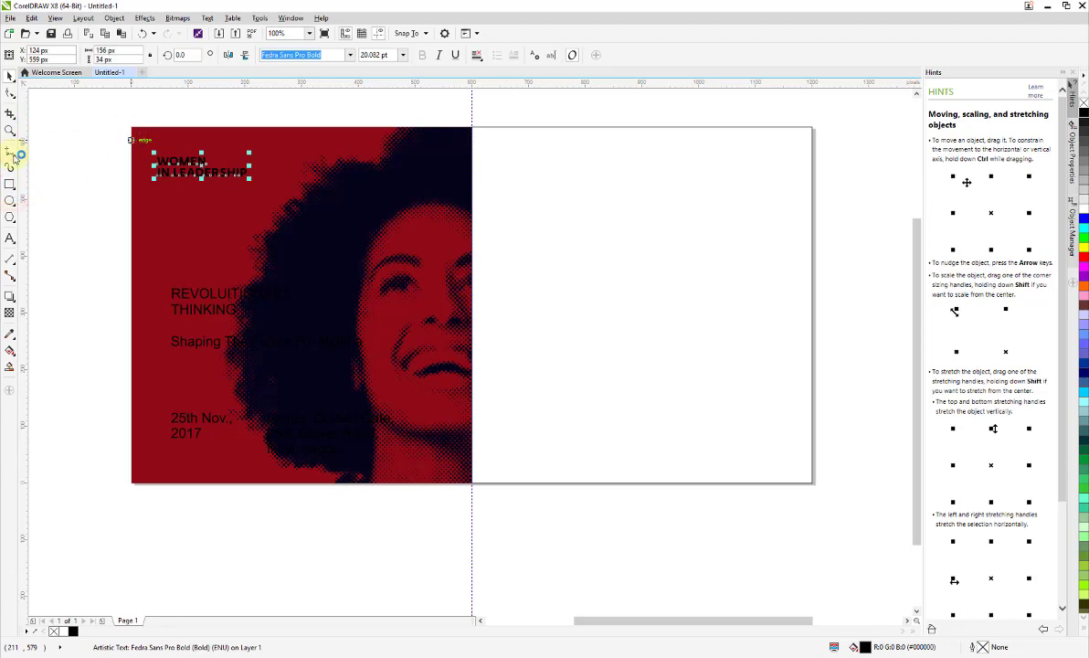
click(10, 182)
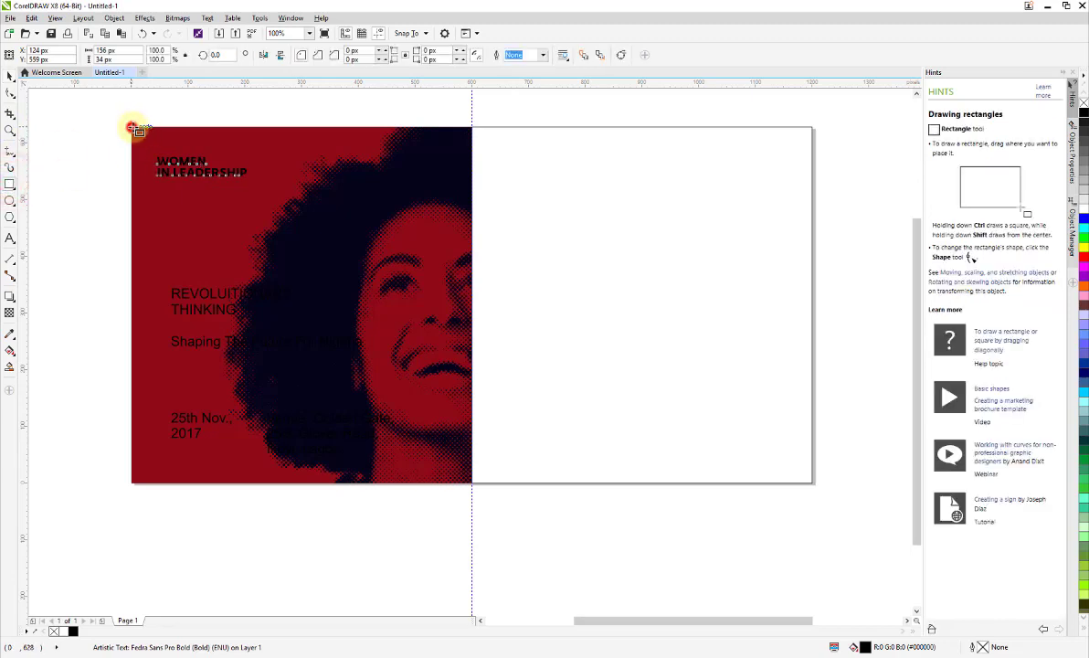
Draw a small 38 px square at the top-left corner and add vertical and horizontal guidelines there.
drag(132, 128, 154, 148)
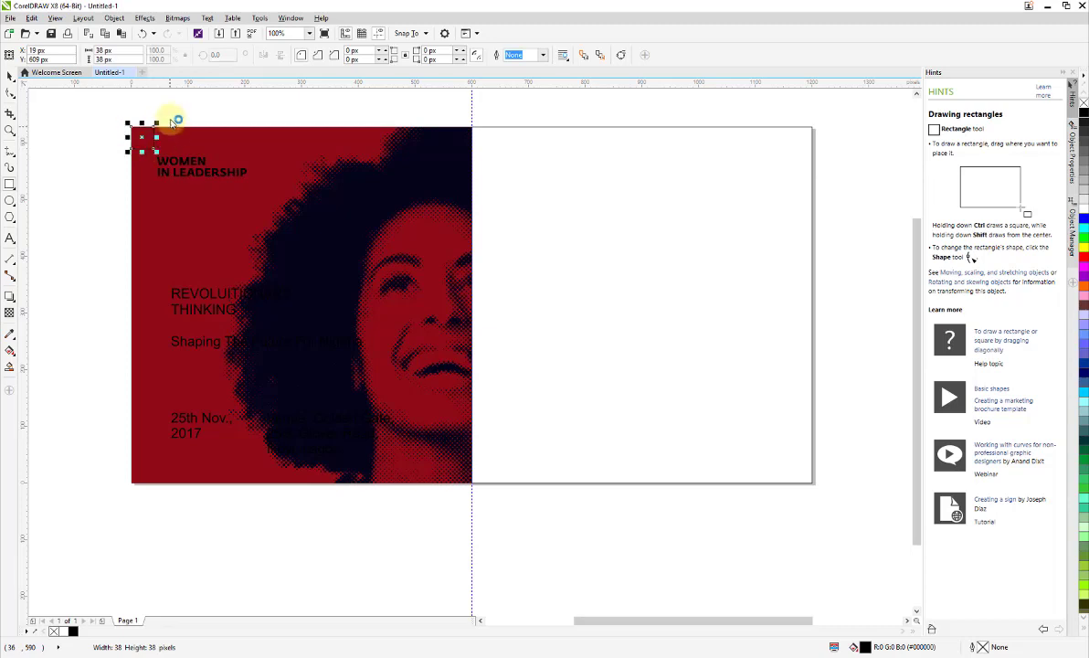
click(171, 113)
drag(25, 182, 155, 144)
mouse_move(213, 88)
mouse_down()
mouse_move(206, 148)
mouse_move(192, 151)
mouse_up()
Place a square copy in the bottom-right corner with guidelines along its top and left edges.
key(F6)
drag(132, 128, 153, 147)
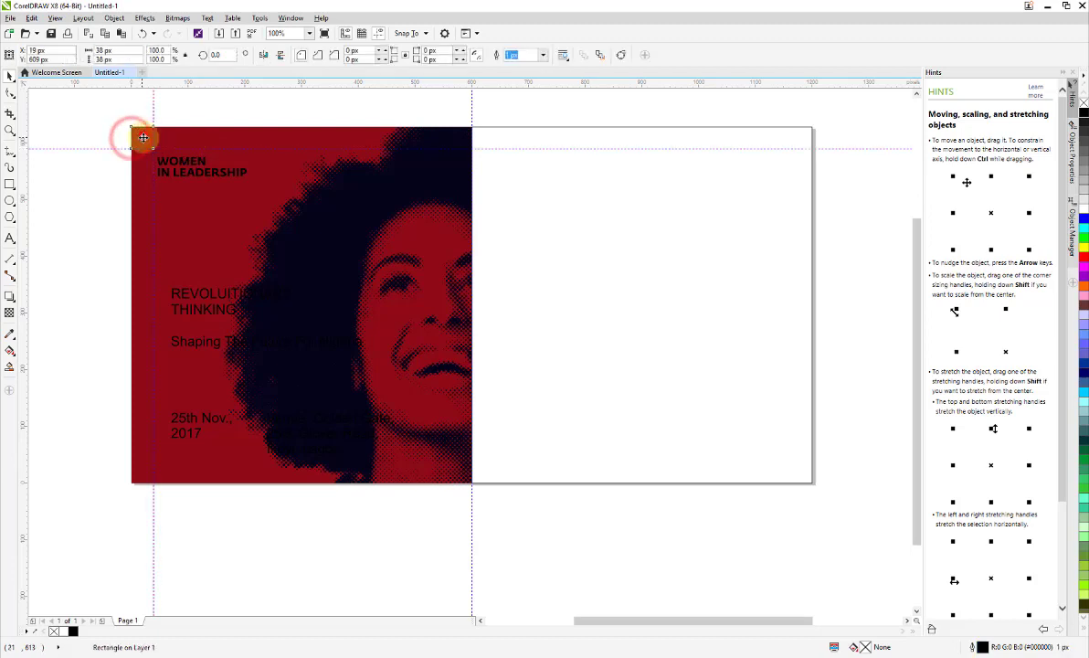
drag(771, 418, 820, 481)
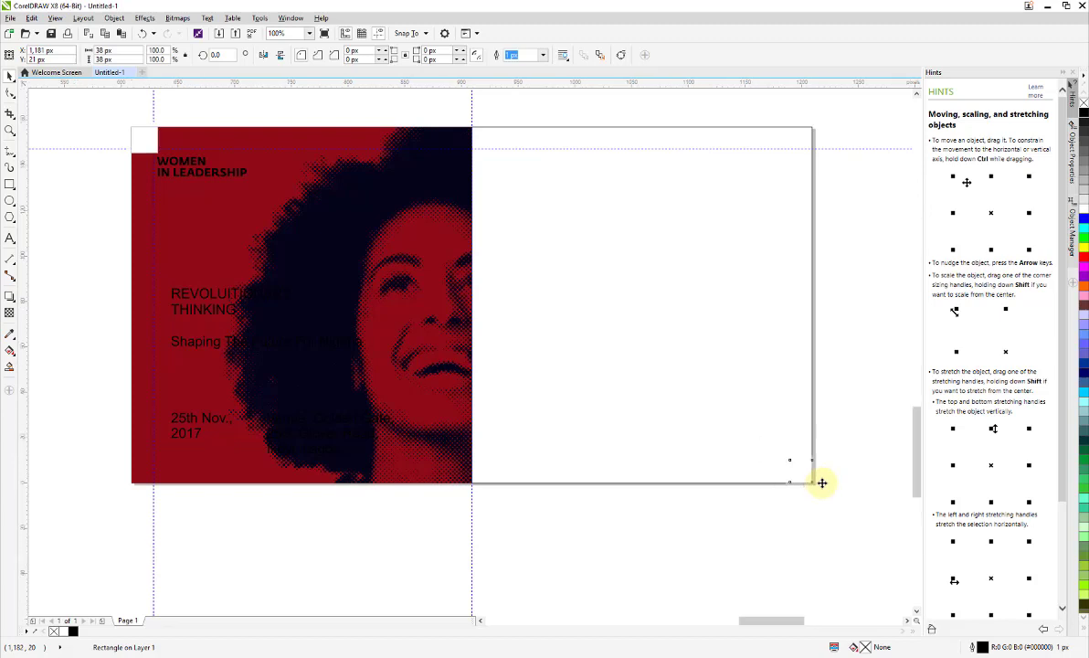
scroll(819, 478, up, 3)
drag(757, 440, 749, 443)
drag(718, 117, 725, 322)
drag(25, 424, 592, 435)
Move the square to the red half's bottom-right corner and add vertical guidelines beside it.
scroll(591, 435, down, 6)
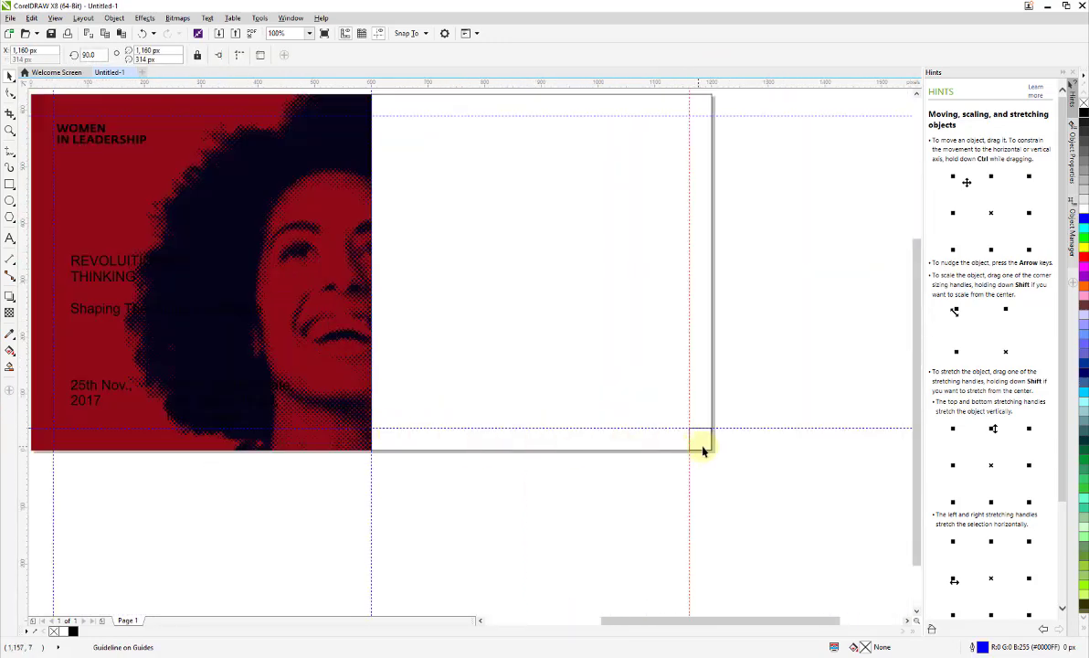
click(698, 439)
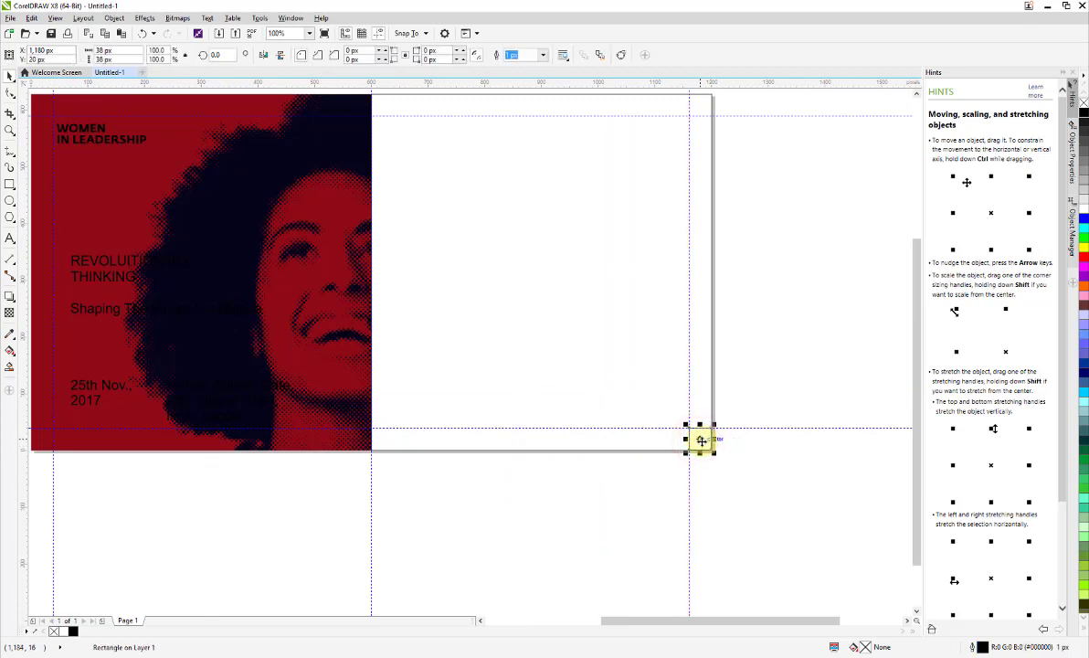
drag(701, 441, 383, 445)
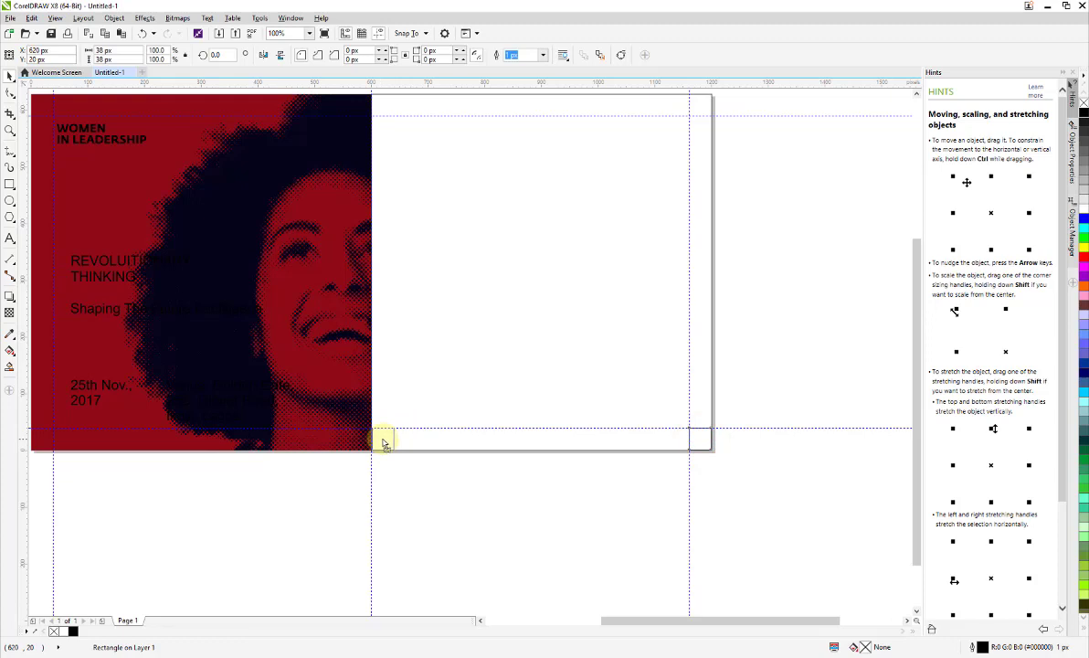
drag(29, 513, 396, 506)
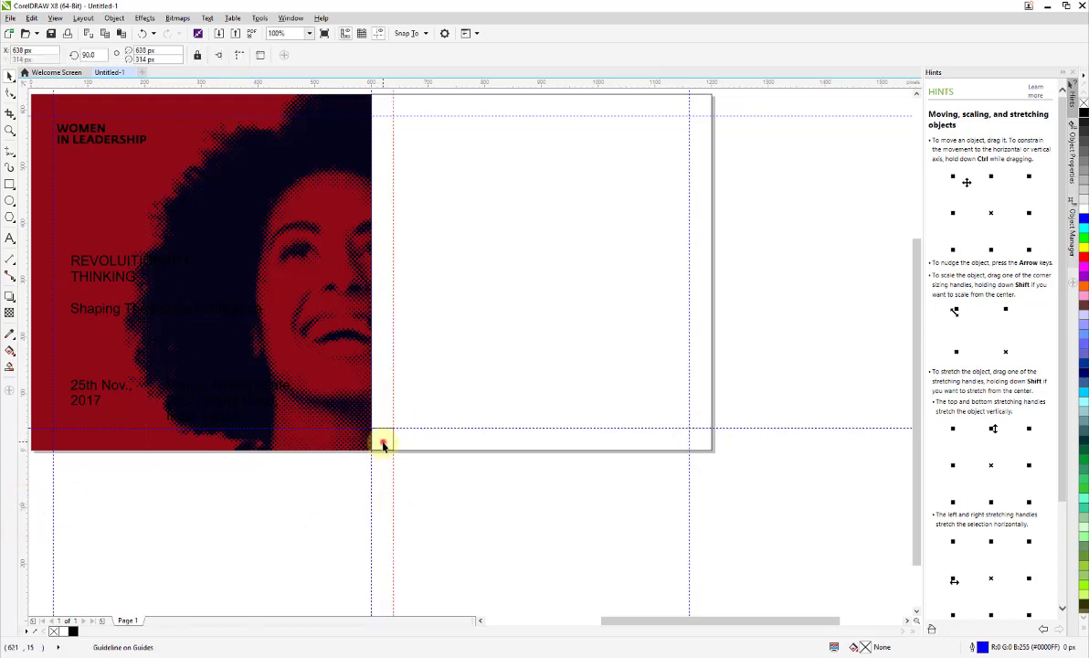
drag(383, 442, 363, 455)
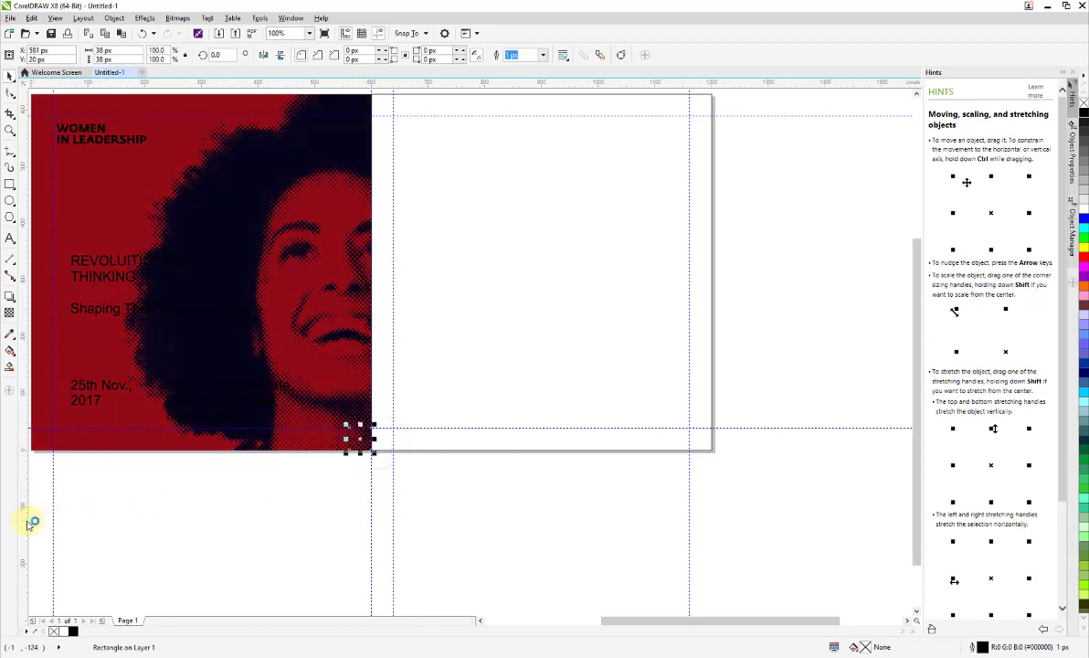
drag(85, 525, 347, 522)
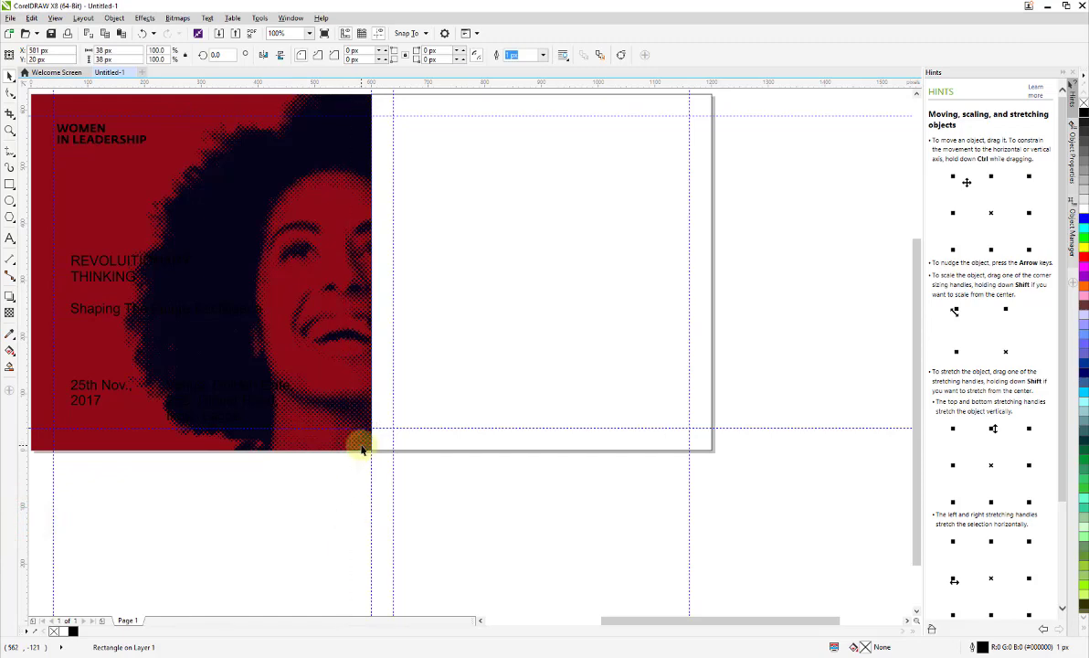
drag(360, 444, 73, 110)
scroll(73, 137, up, 2)
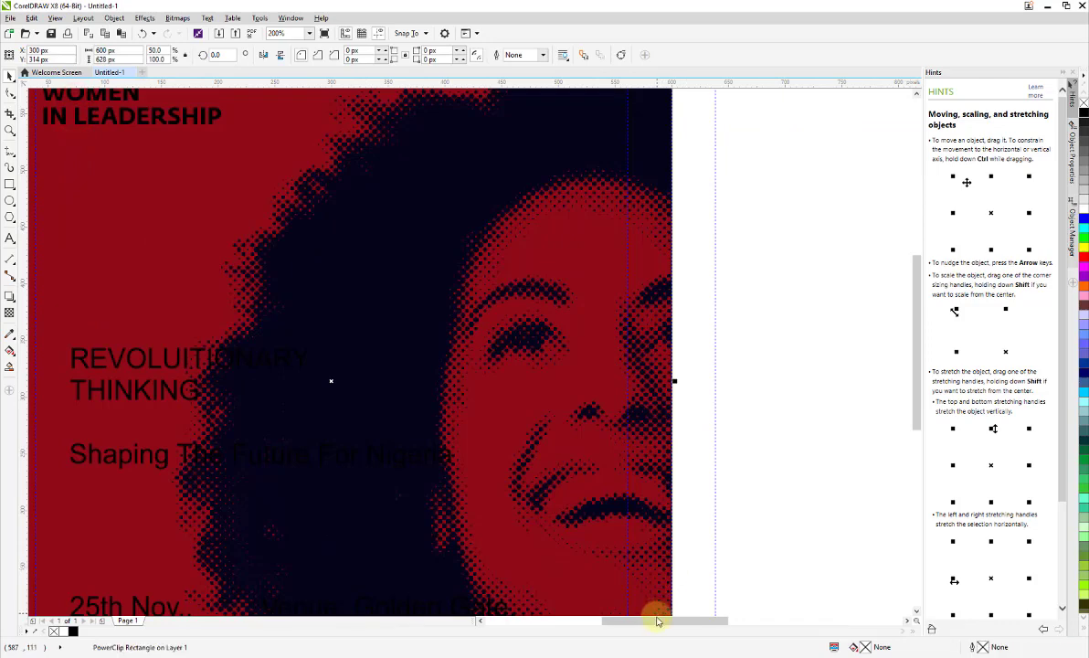
Nudge the WOMEN IN LEADERSHIP headline slightly up-right and fill it white.
mouse_move(662, 620)
mouse_down()
mouse_move(620, 620)
mouse_move(656, 619)
mouse_up()
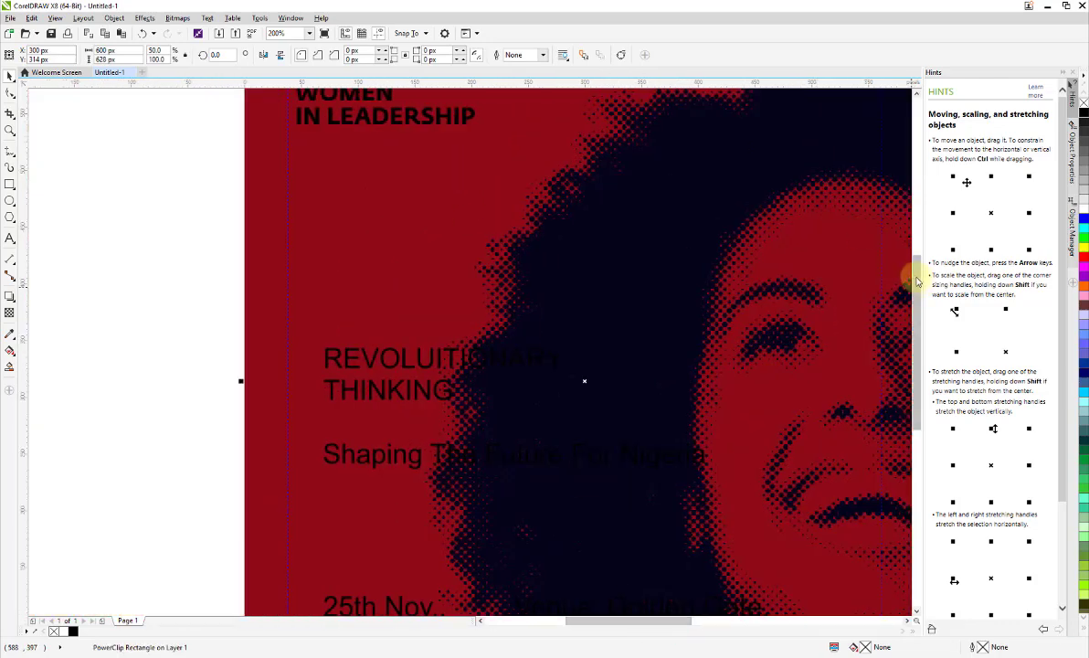
drag(915, 279, 919, 201)
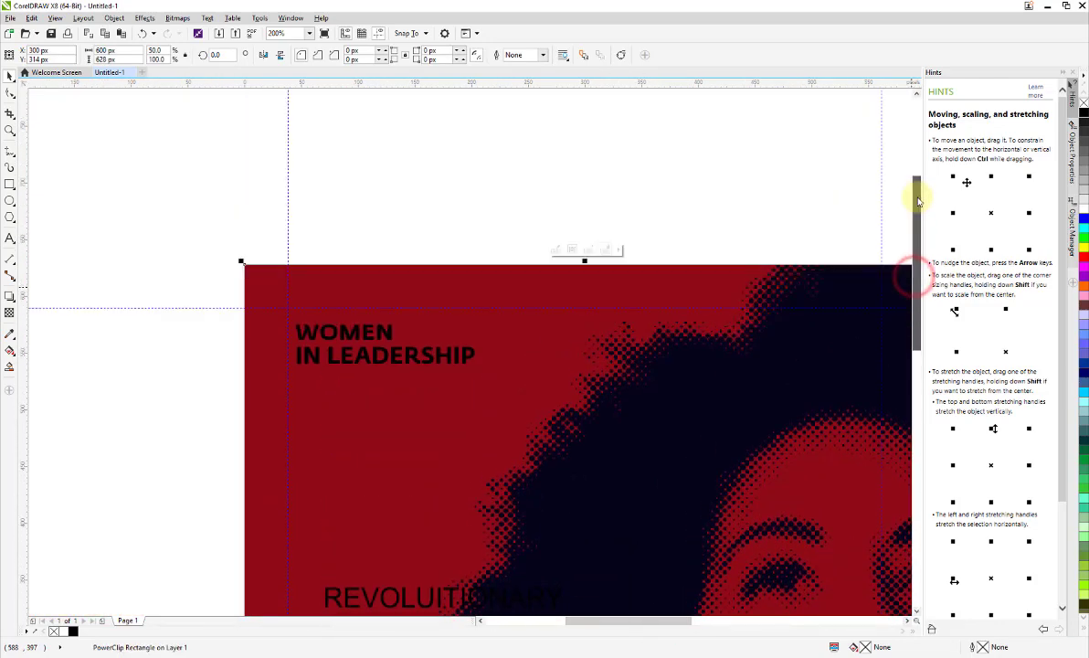
click(393, 324)
mouse_move(398, 325)
mouse_down()
mouse_move(387, 324)
mouse_move(402, 320)
mouse_up()
click(1082, 212)
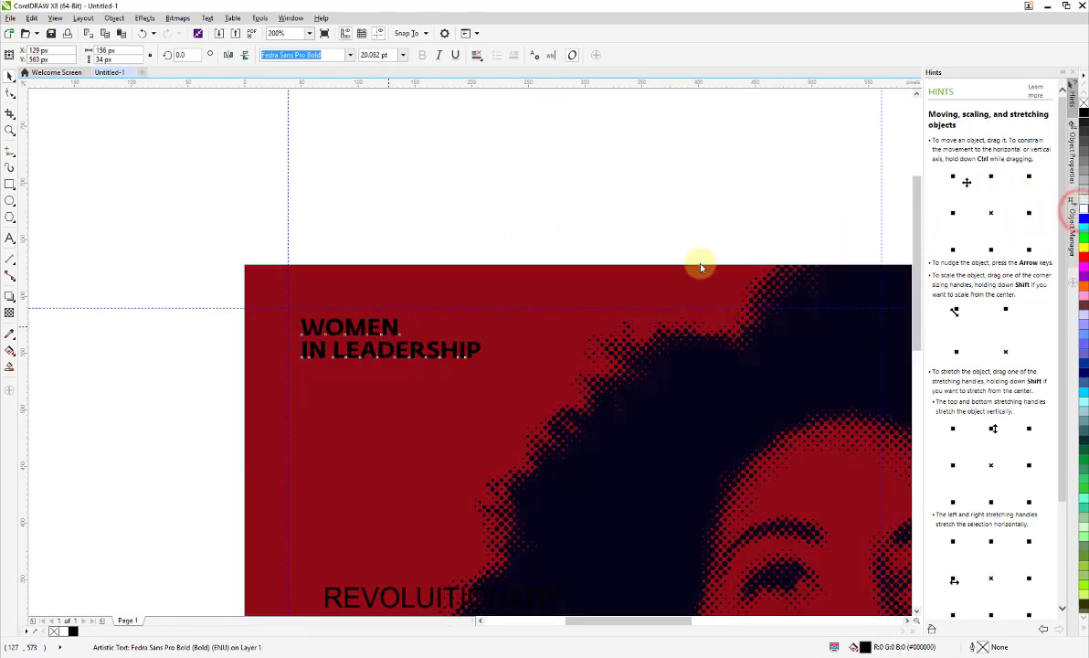
Change the headline font to Fedra Sans Pro Medium.
click(349, 55)
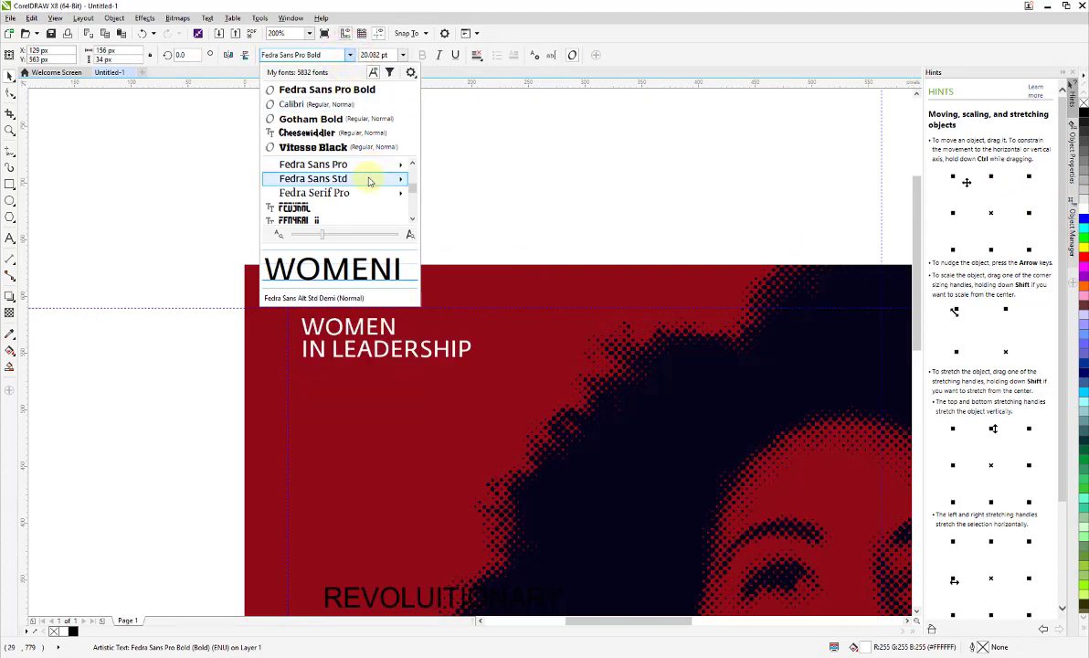
mouse_move(369, 181)
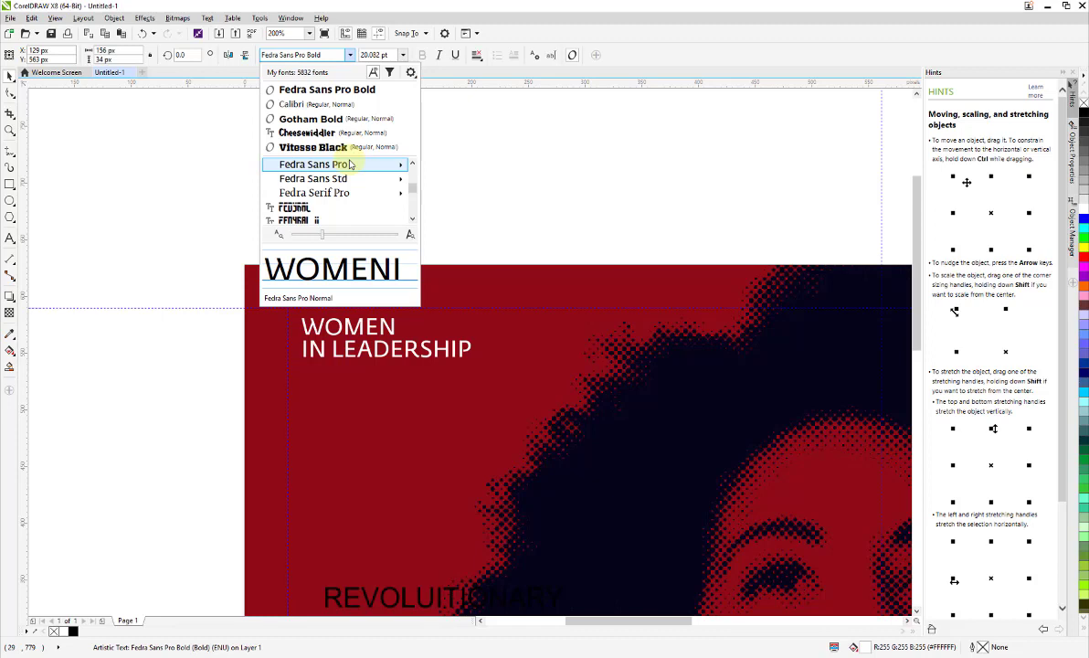
mouse_move(350, 164)
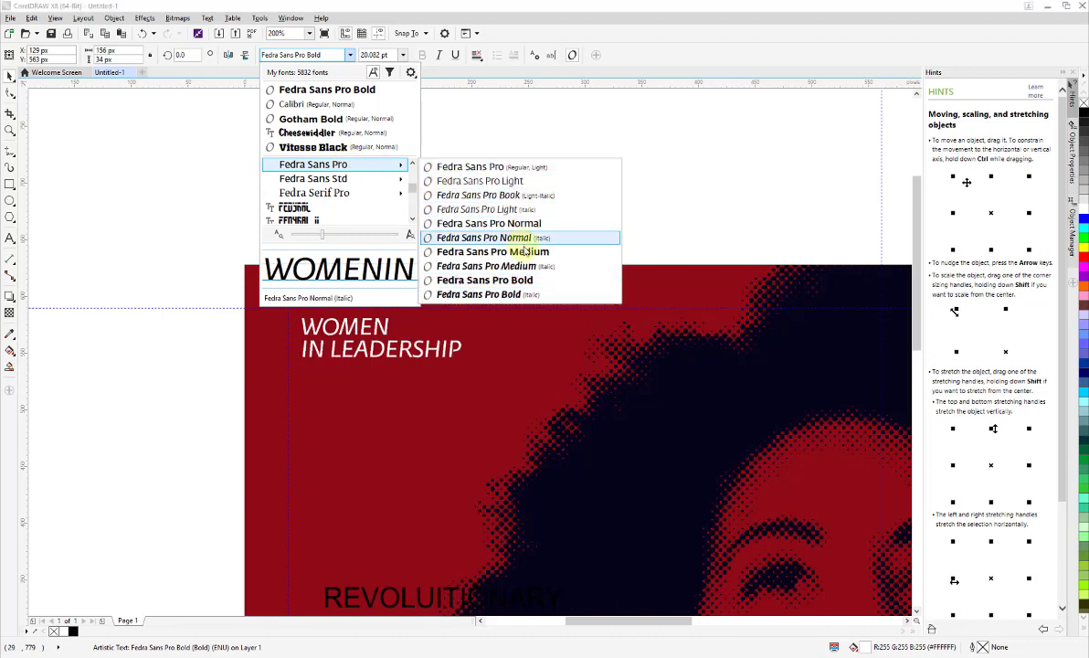
click(527, 251)
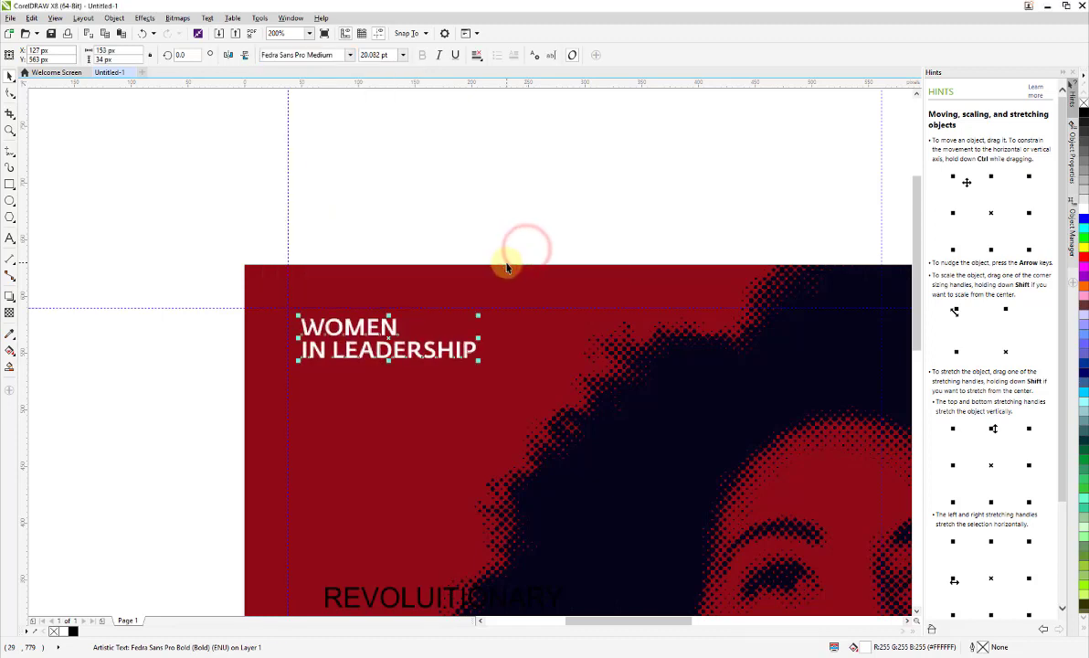
click(13, 184)
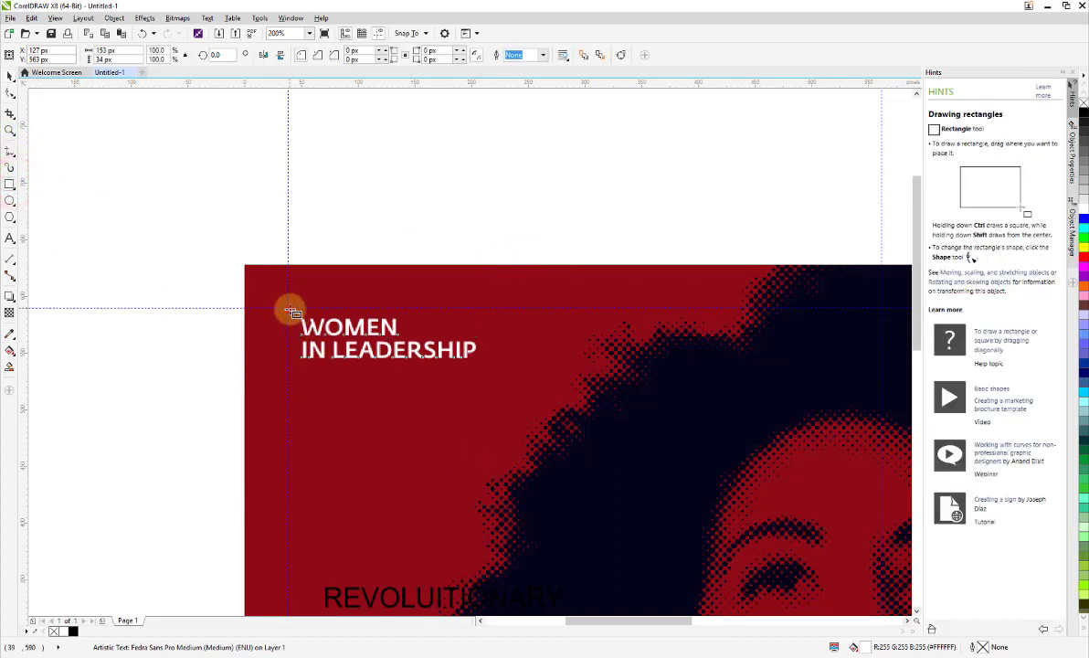
Turn a small square into a 47 px triangle at the headline's top-left corner.
drag(290, 311, 331, 349)
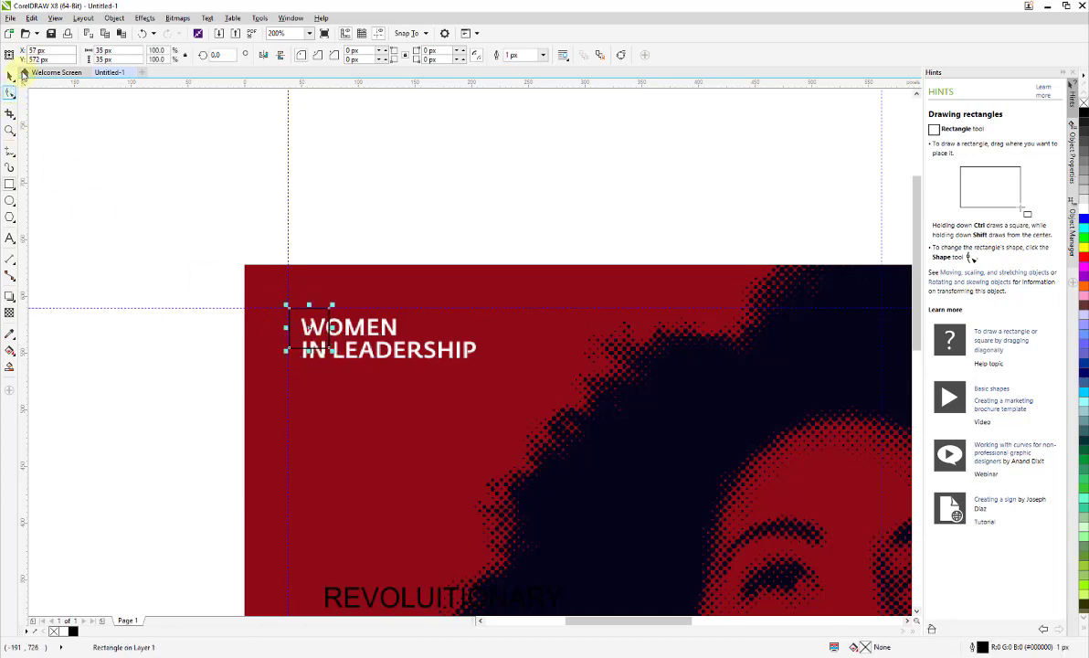
click(121, 19)
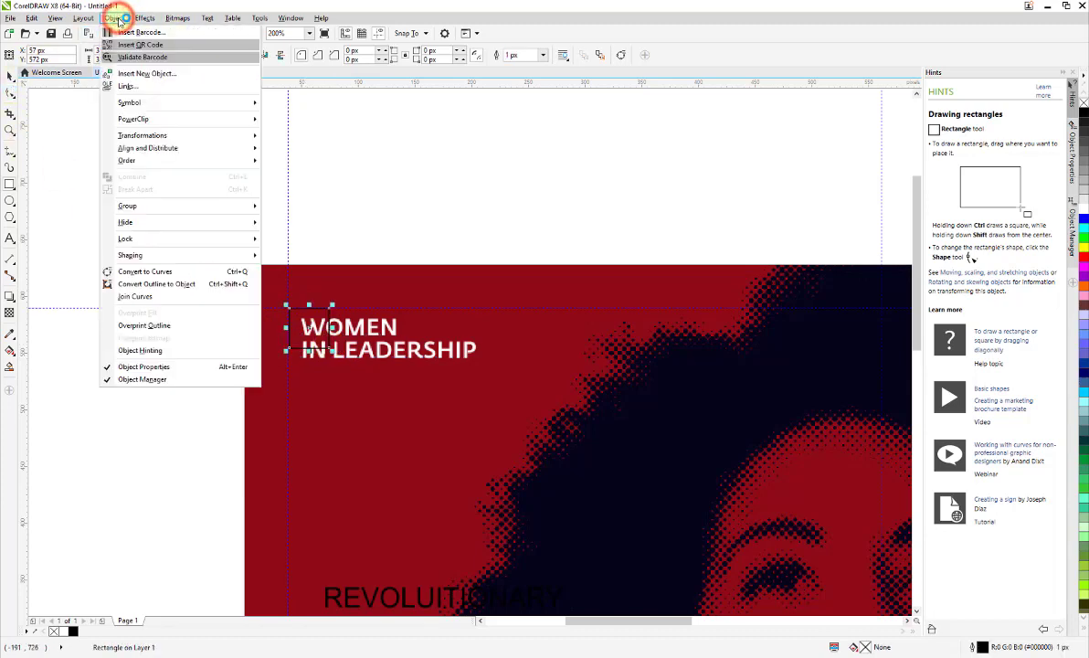
click(174, 272)
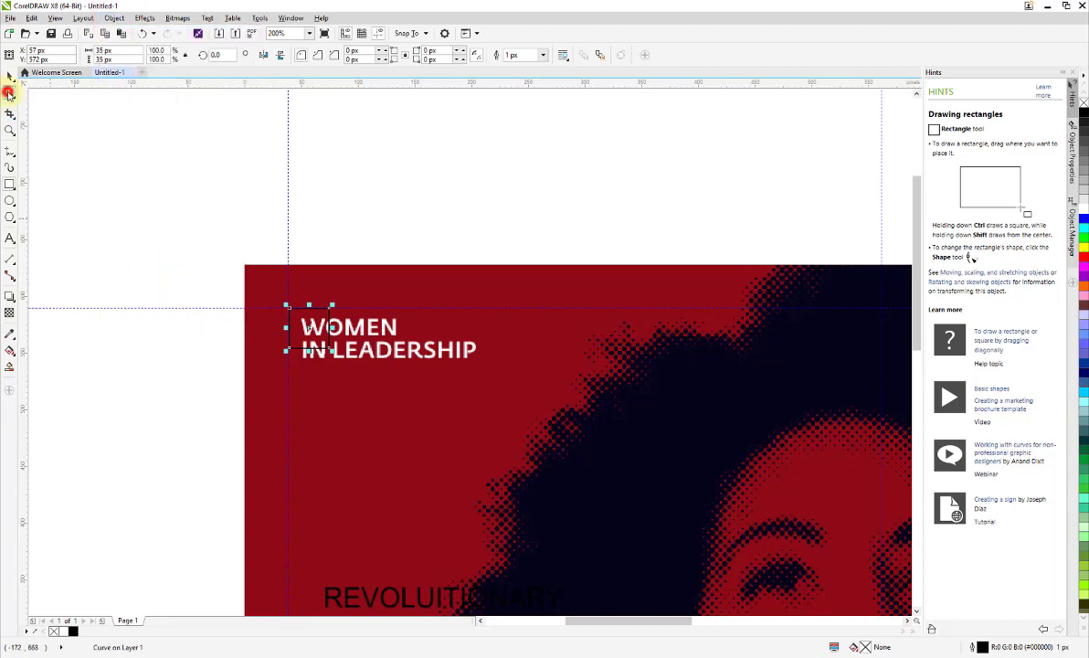
click(10, 91)
click(323, 347)
drag(328, 342, 274, 285)
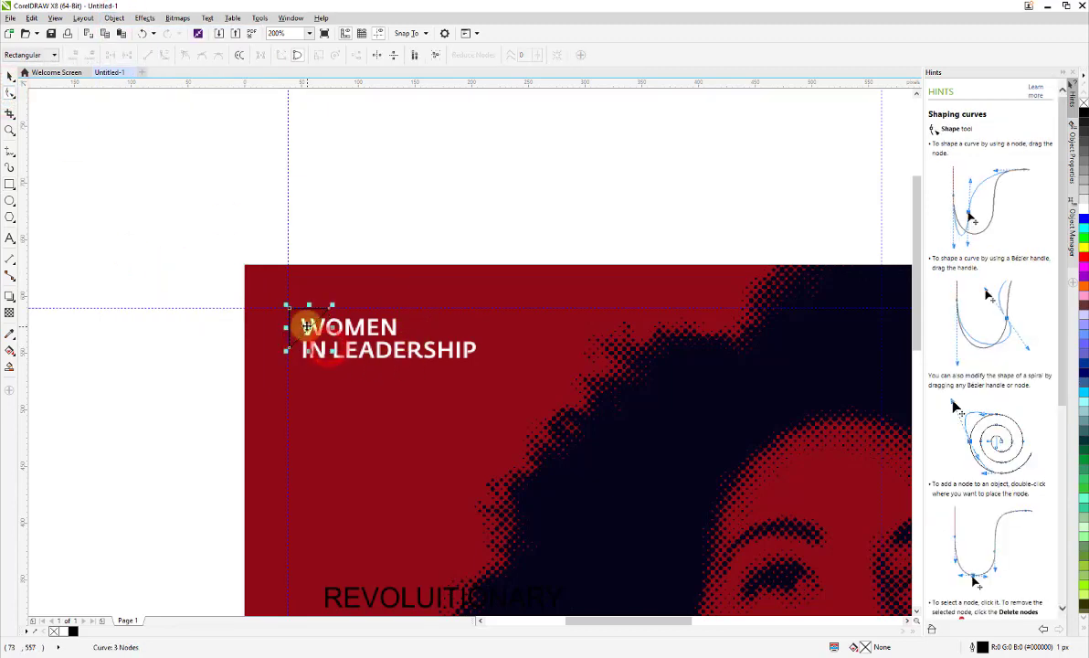
click(311, 327)
scroll(310, 327, up, 2)
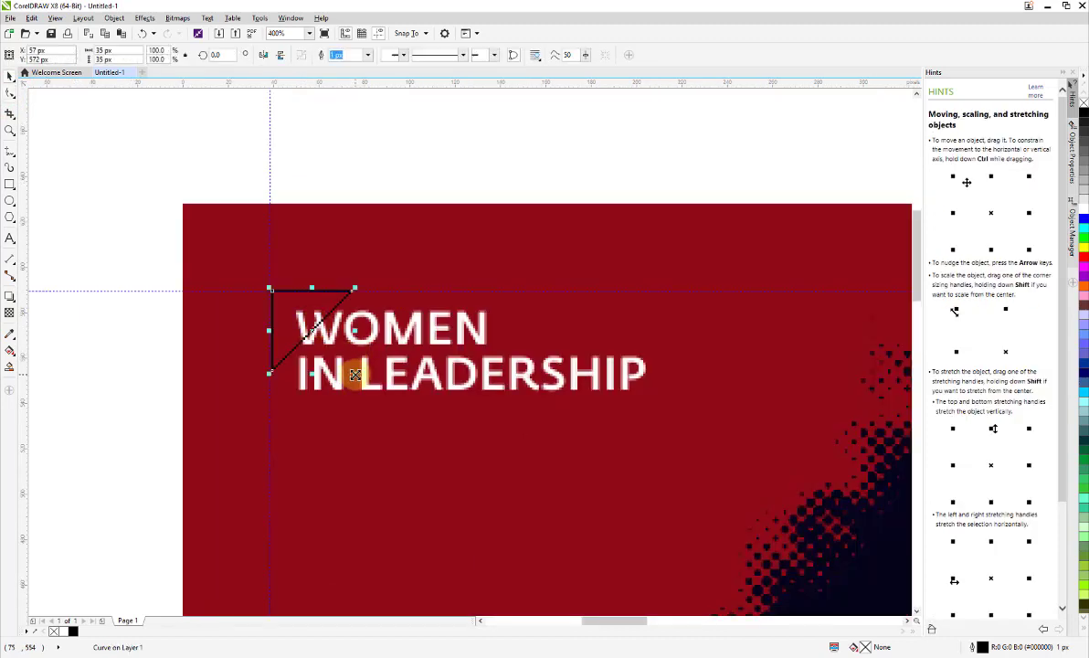
drag(359, 377, 372, 390)
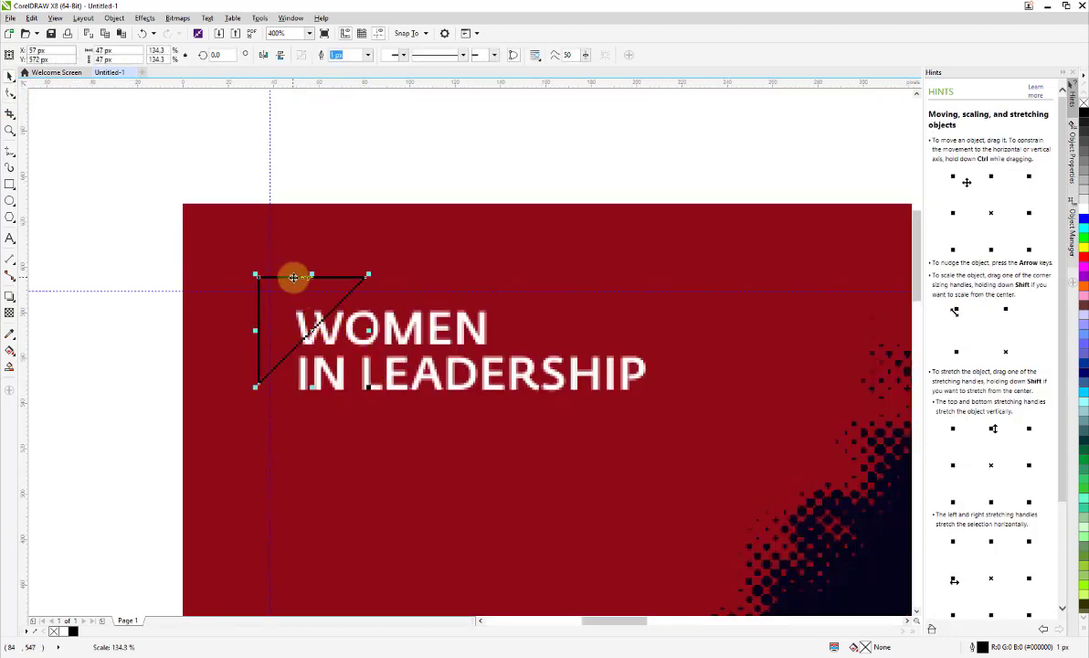
drag(304, 281, 304, 291)
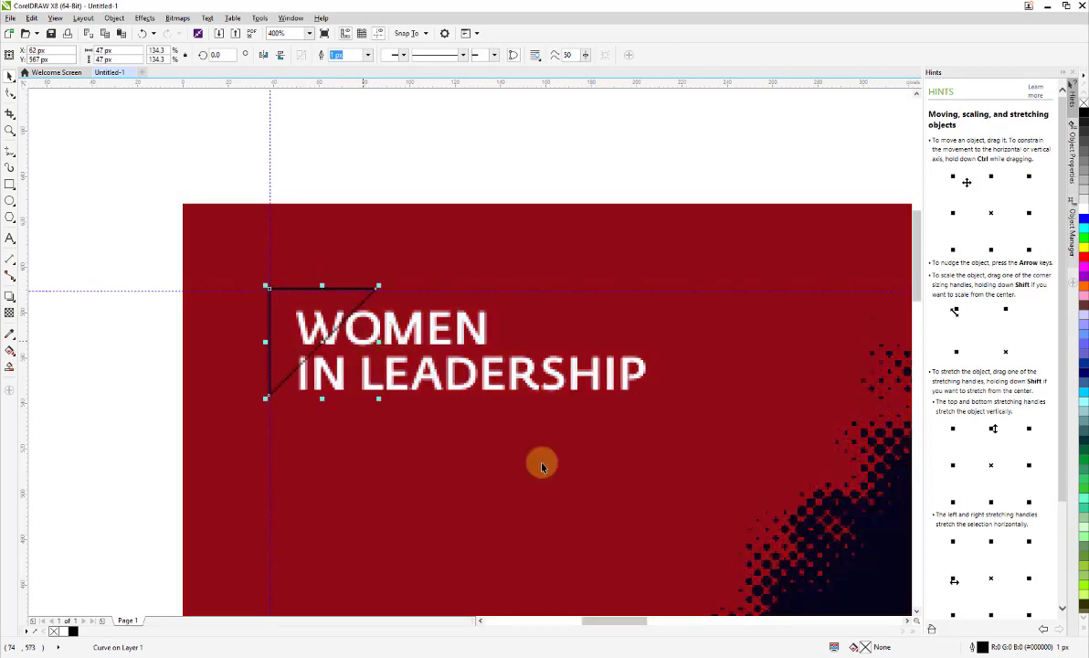
Colour the headline with the page's sampled red, then make OMEN IN LEADERSHIP white.
click(393, 366)
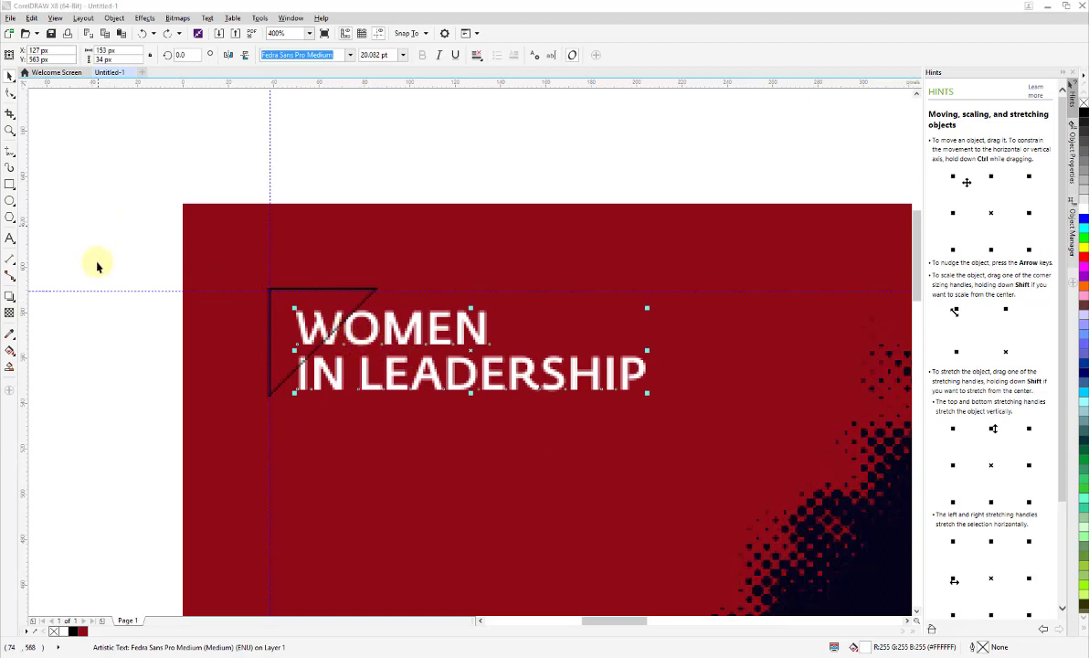
click(95, 345)
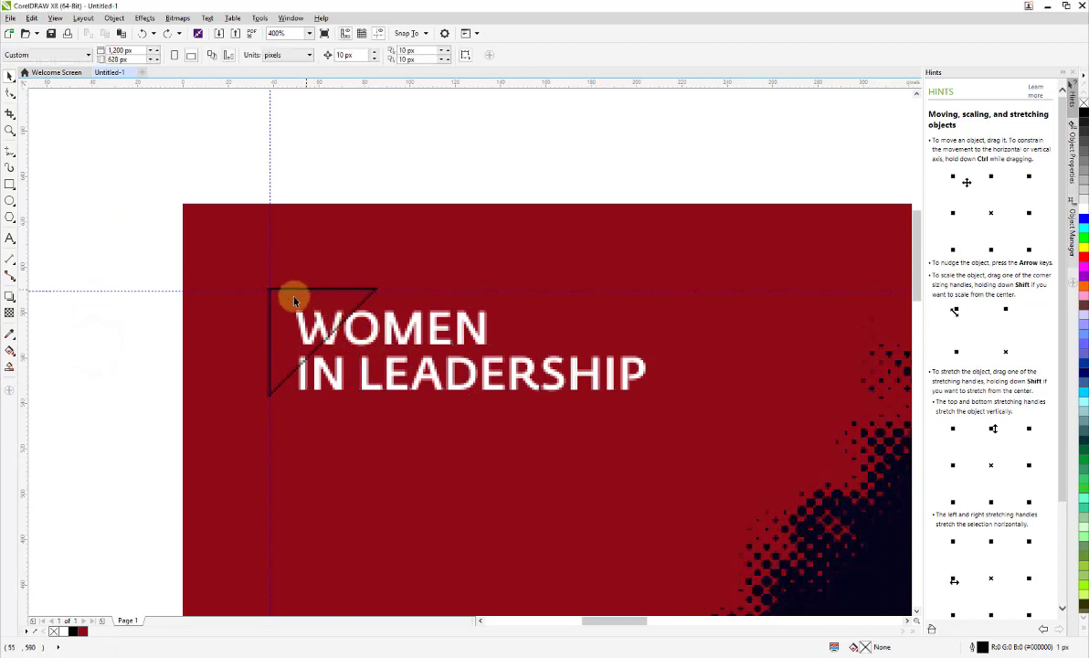
click(11, 336)
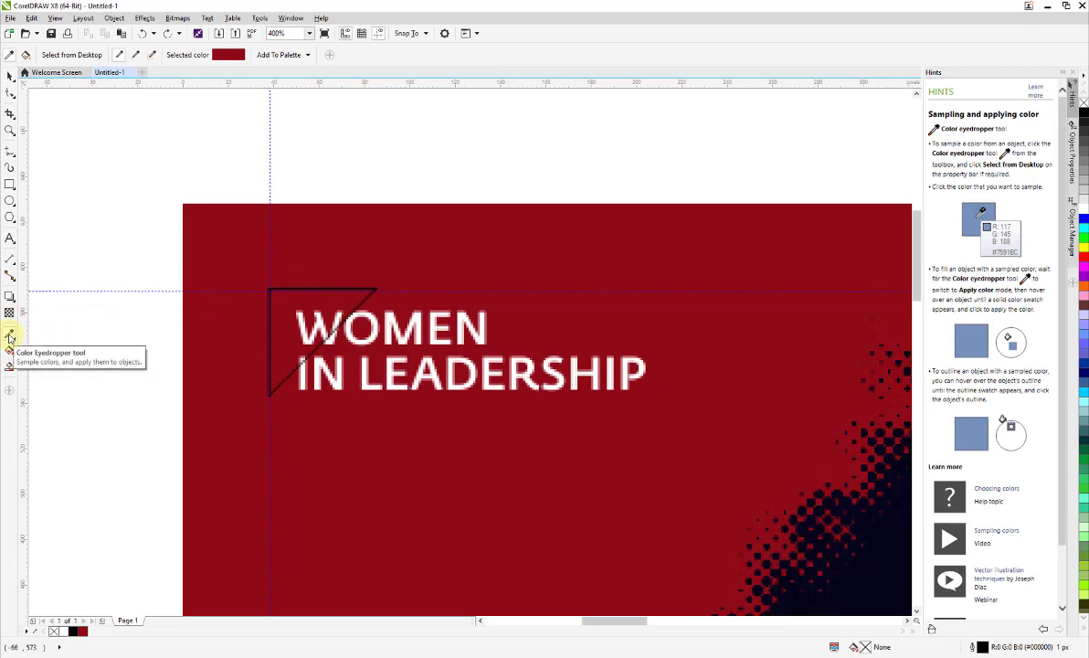
click(360, 427)
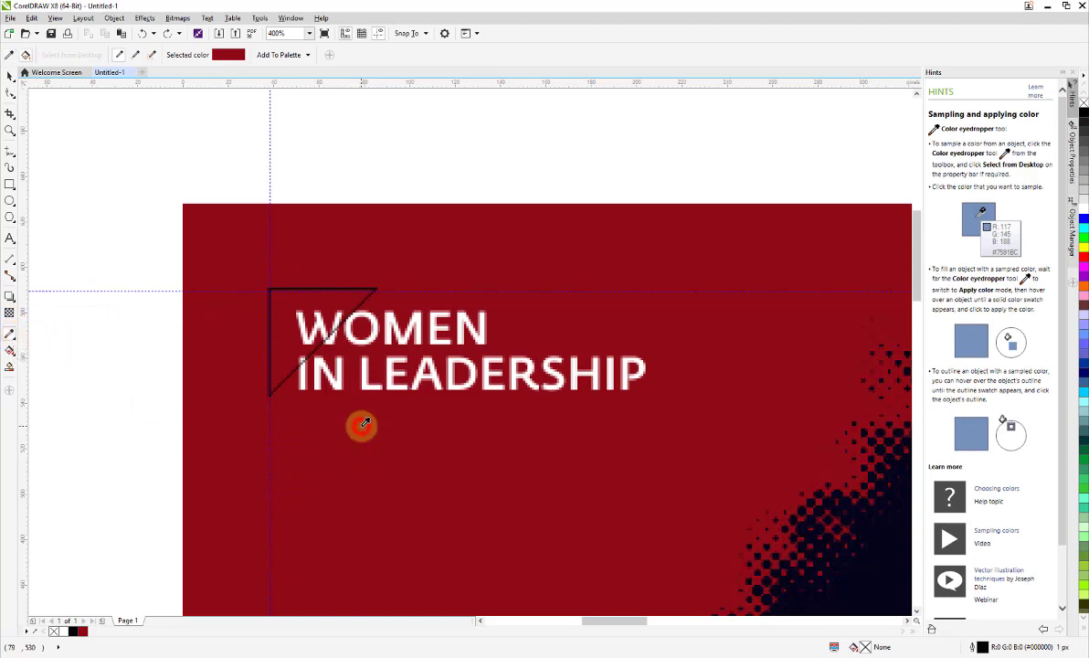
click(389, 317)
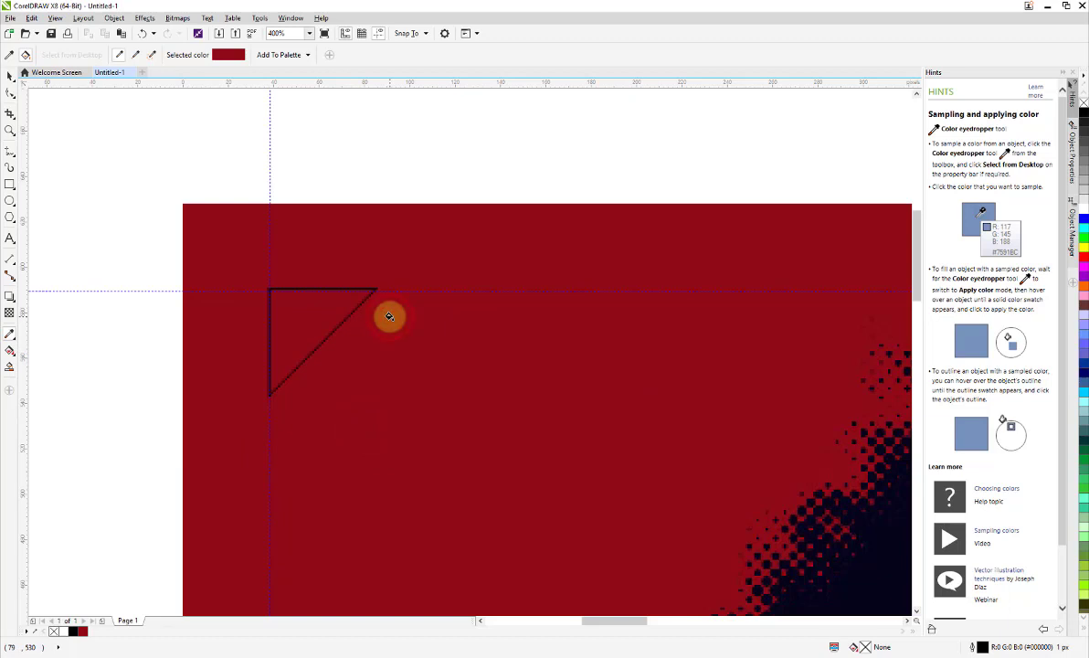
click(9, 76)
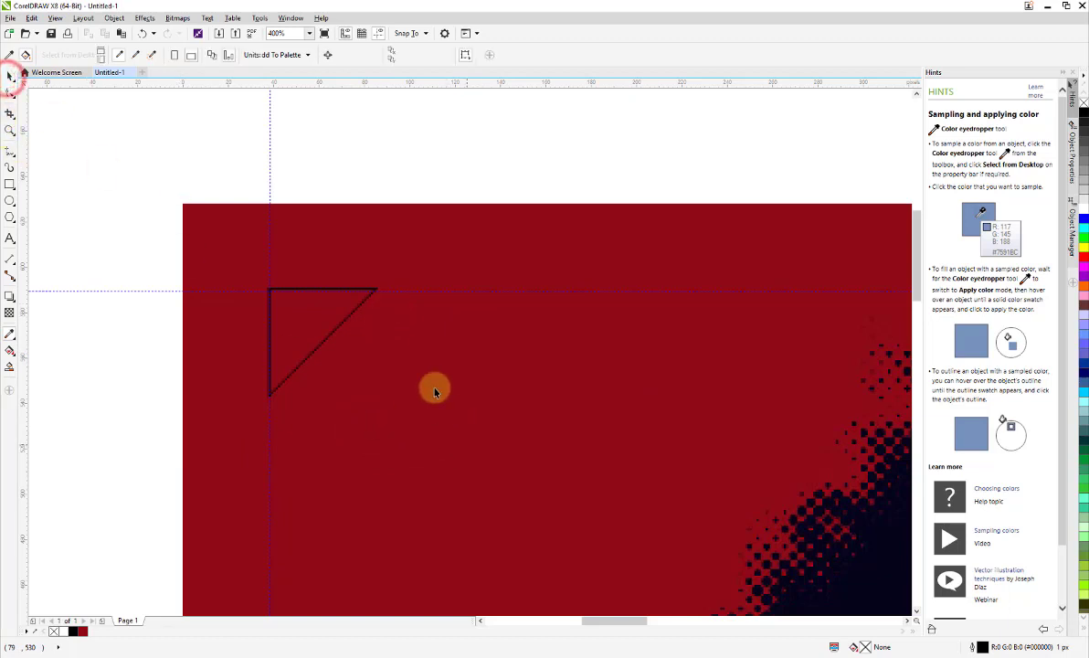
double_click(419, 333)
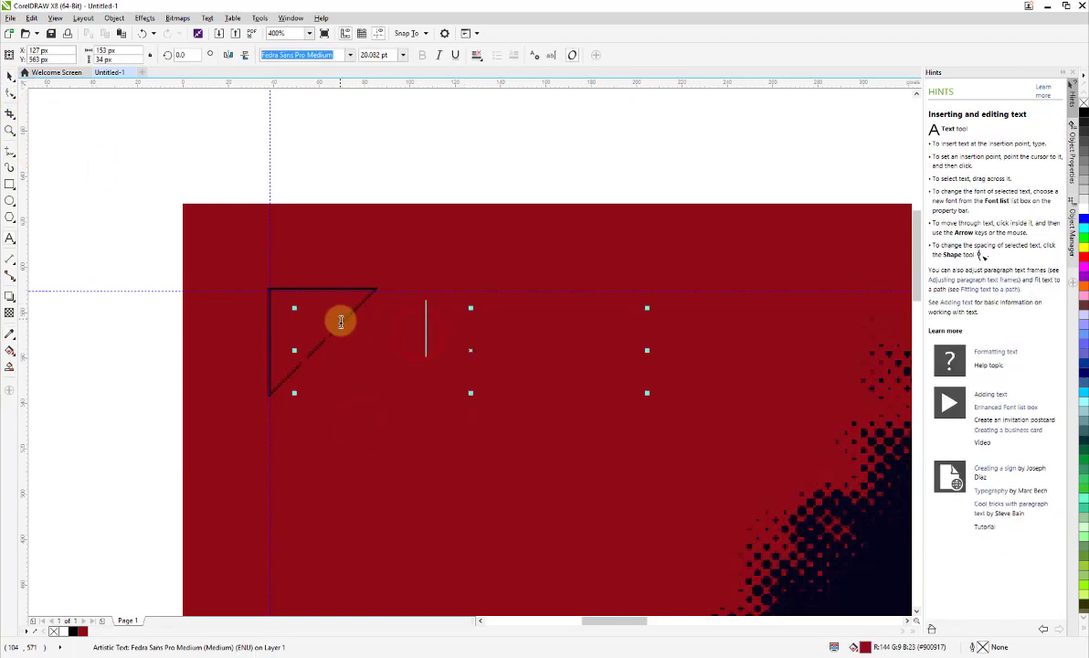
drag(340, 319, 704, 318)
click(996, 131)
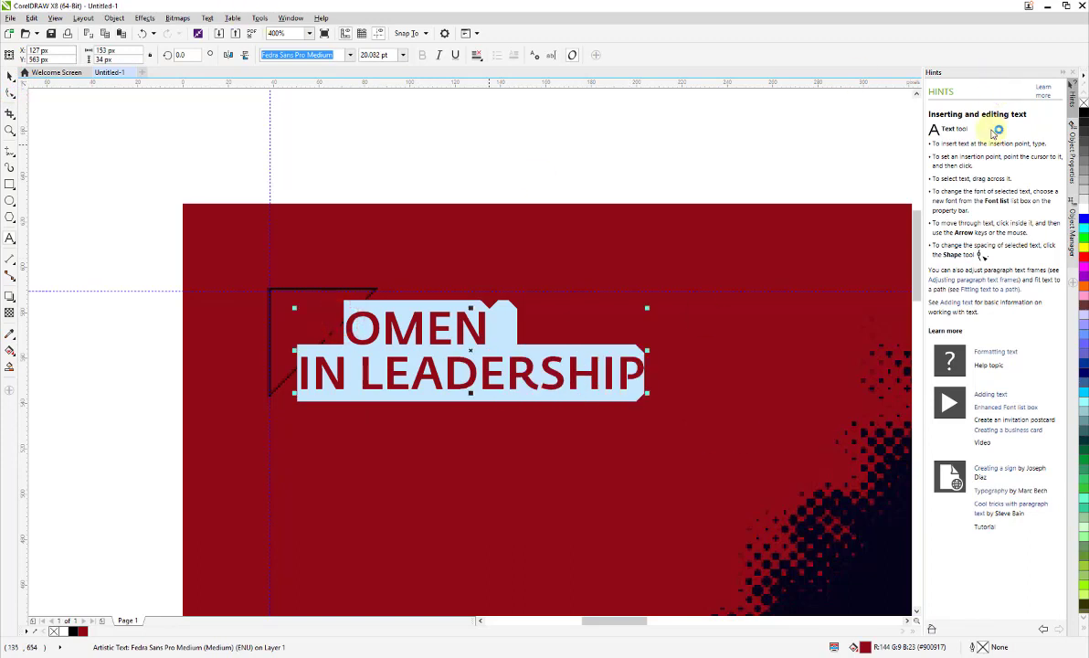
click(1083, 212)
click(317, 236)
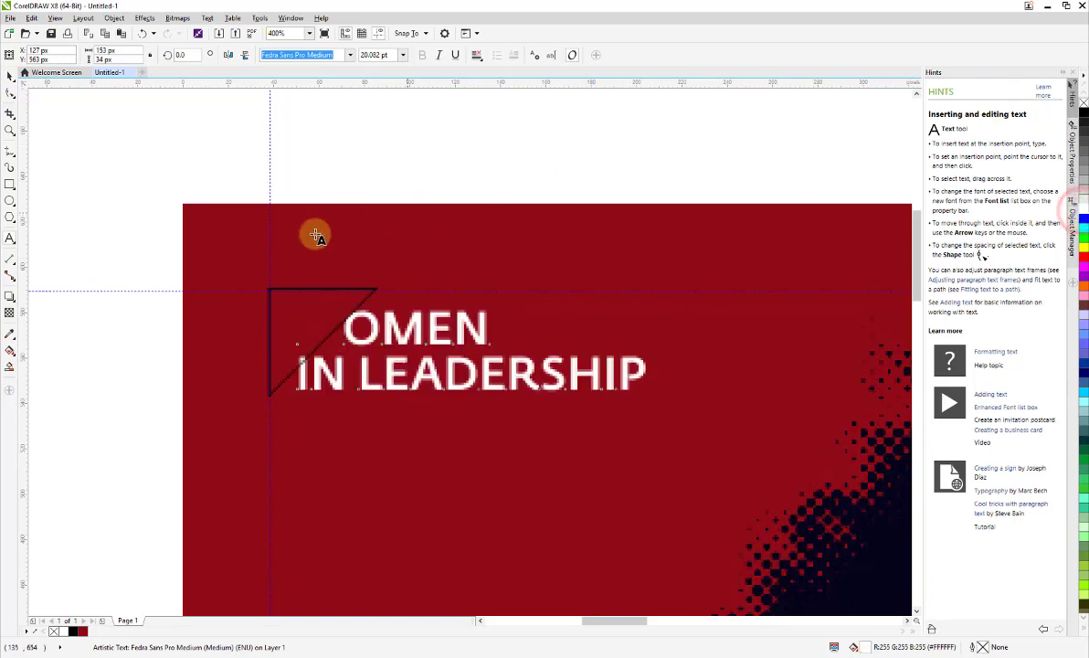
Fill the triangle white and remove its outline.
click(338, 300)
click(272, 292)
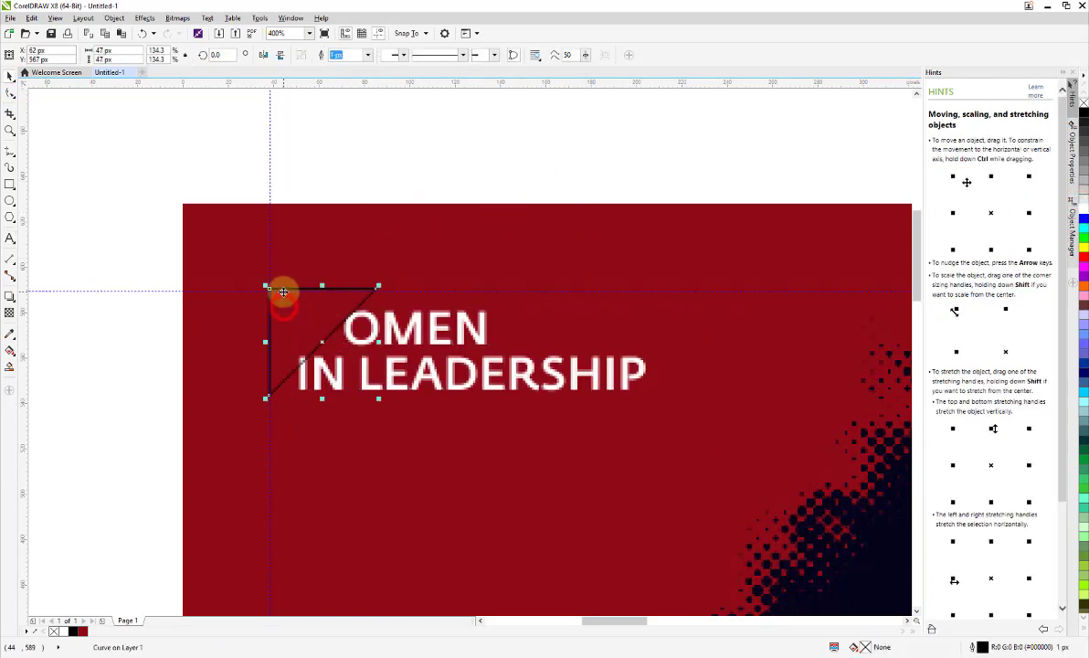
click(1083, 212)
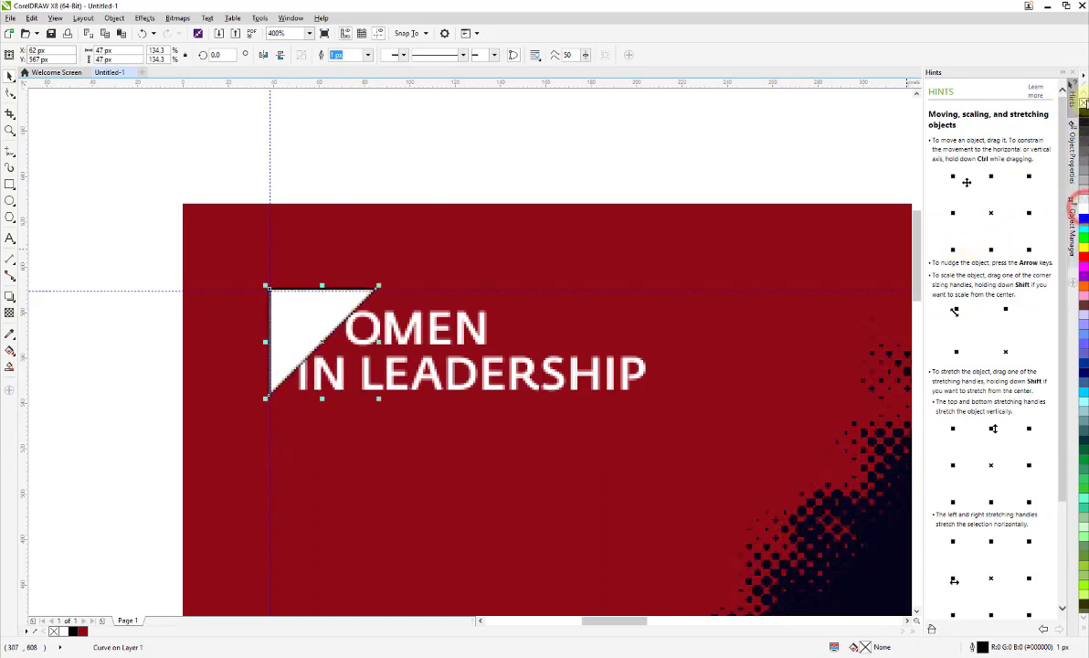
right_click(1083, 103)
click(466, 325)
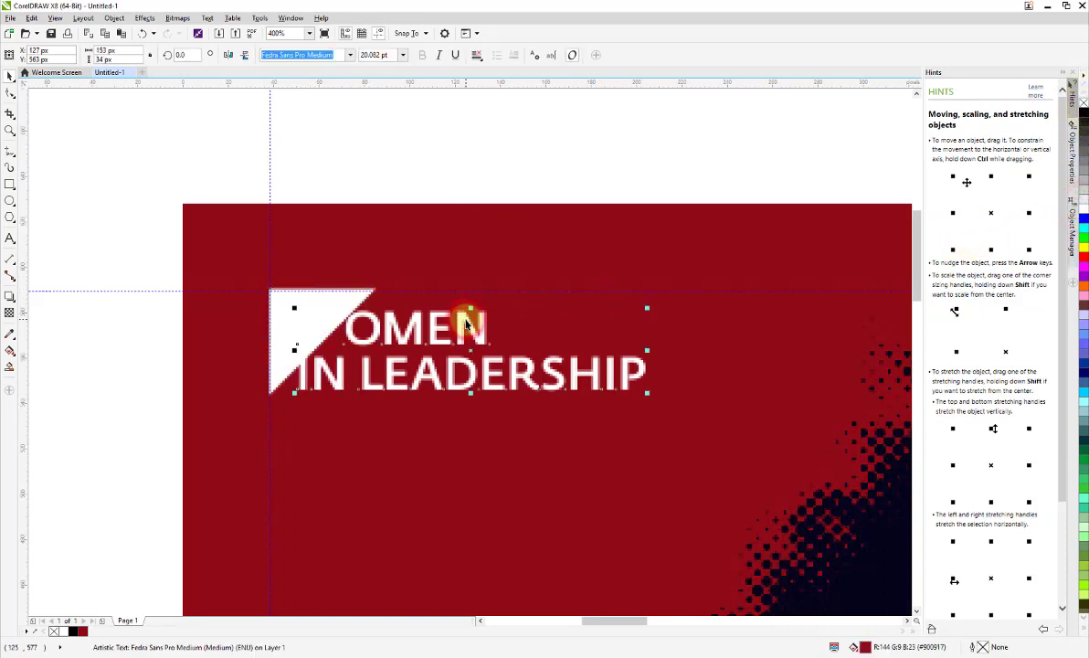
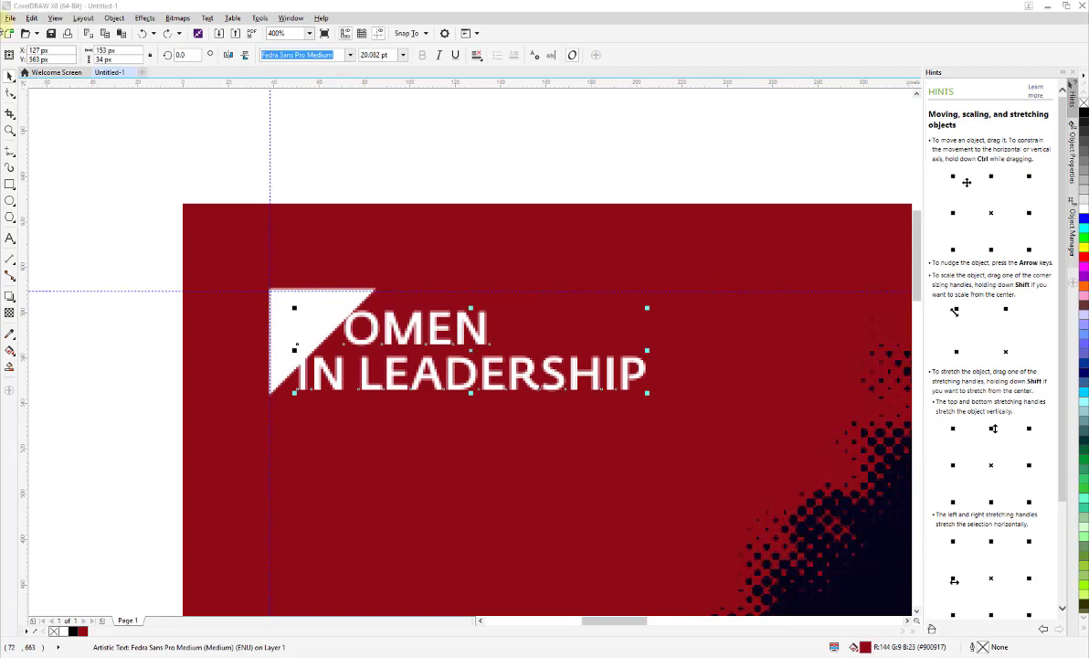
Move the WOMEN IN LEADERSHIP logo text to front of layer, then deselect it.
click(115, 18)
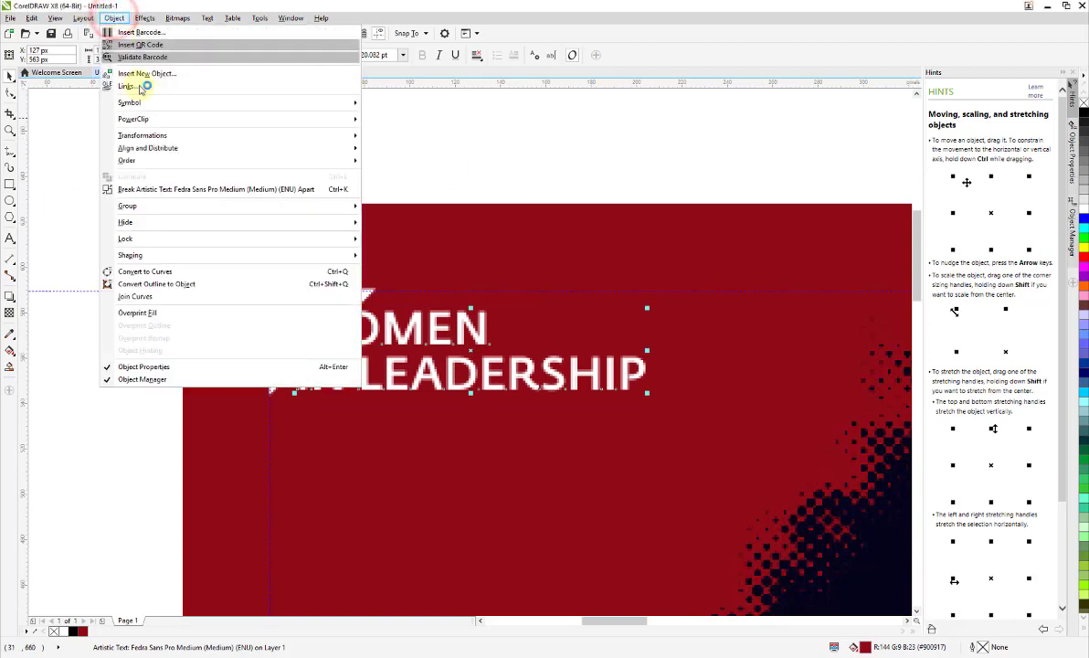
mouse_move(270, 163)
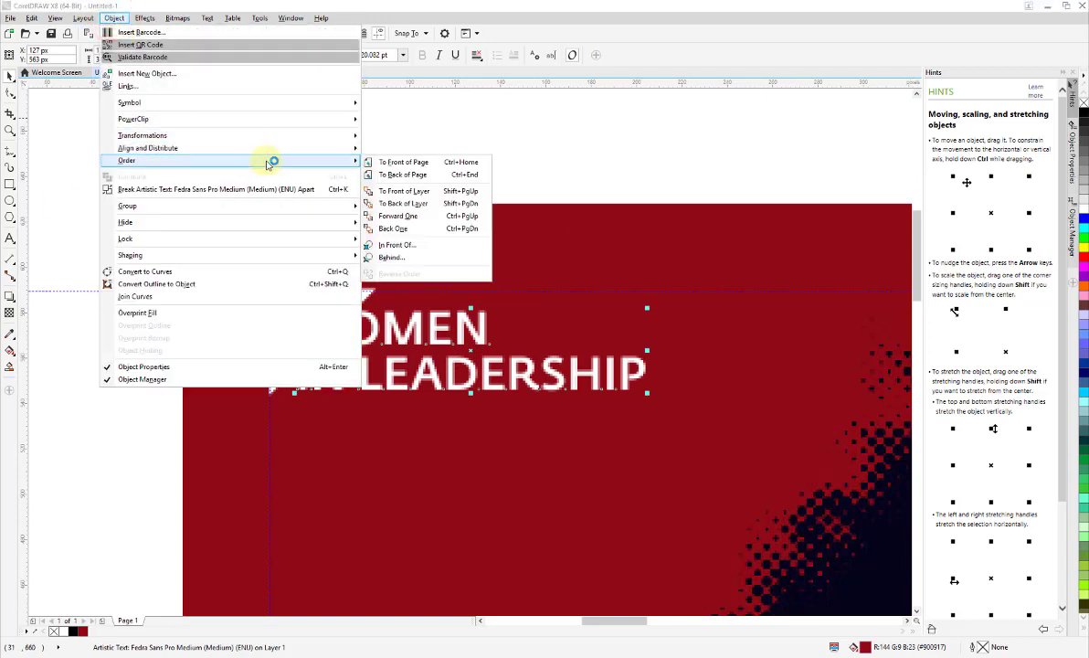
click(457, 192)
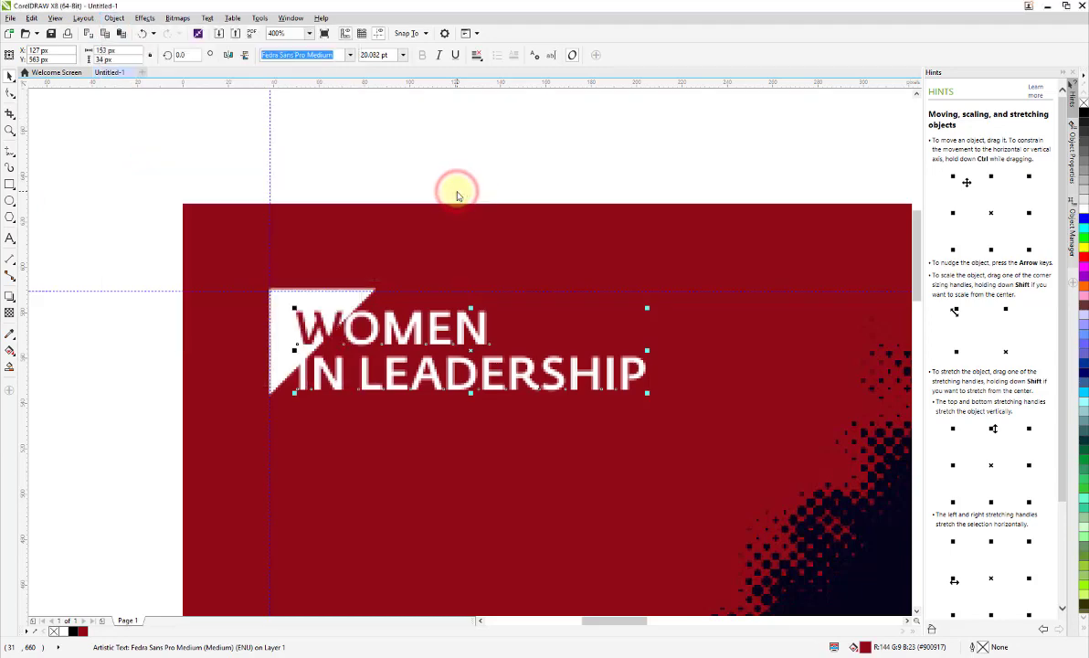
click(434, 174)
Set the headline to white Fedra Sans Pro Bold and enlarge it to about 35 pt.
scroll(458, 278, down, 4)
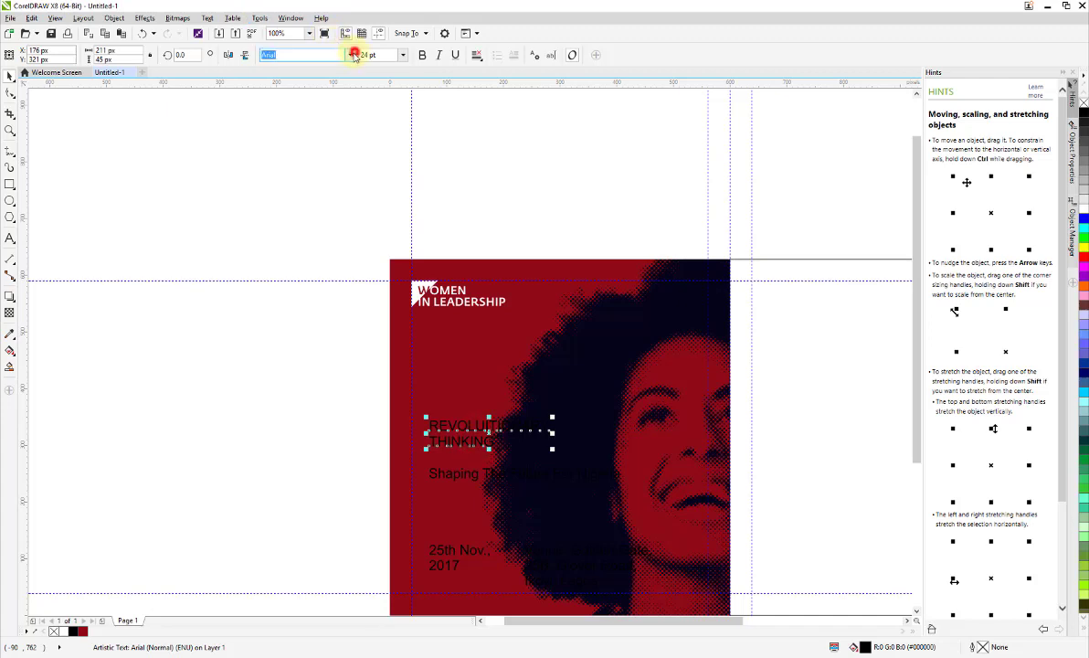
click(353, 56)
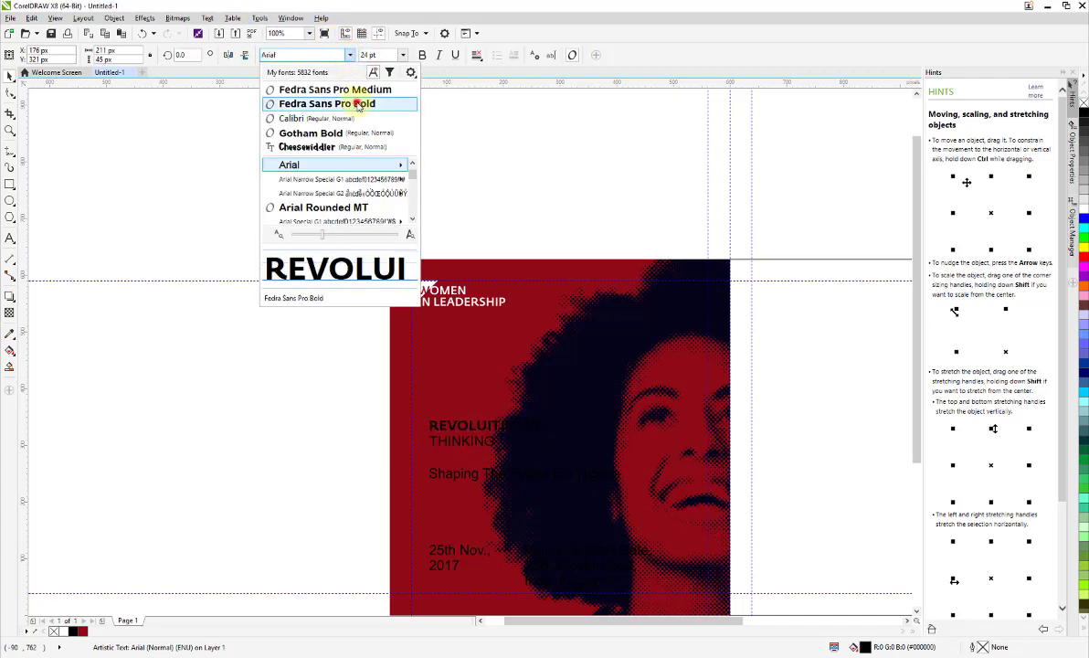
click(360, 104)
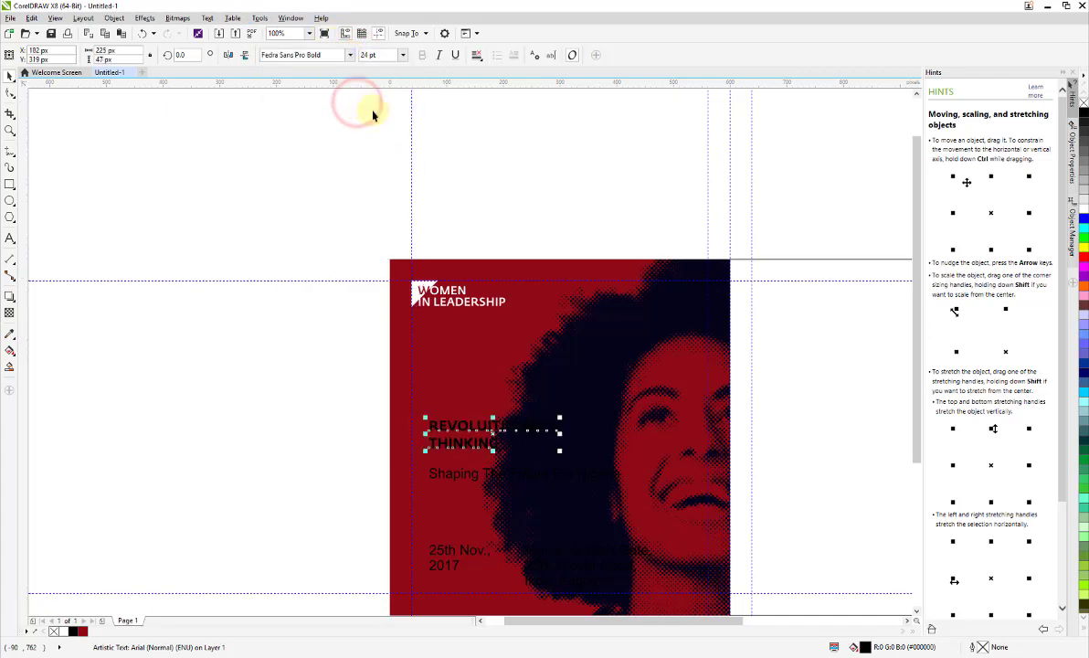
click(562, 418)
drag(620, 398, 625, 403)
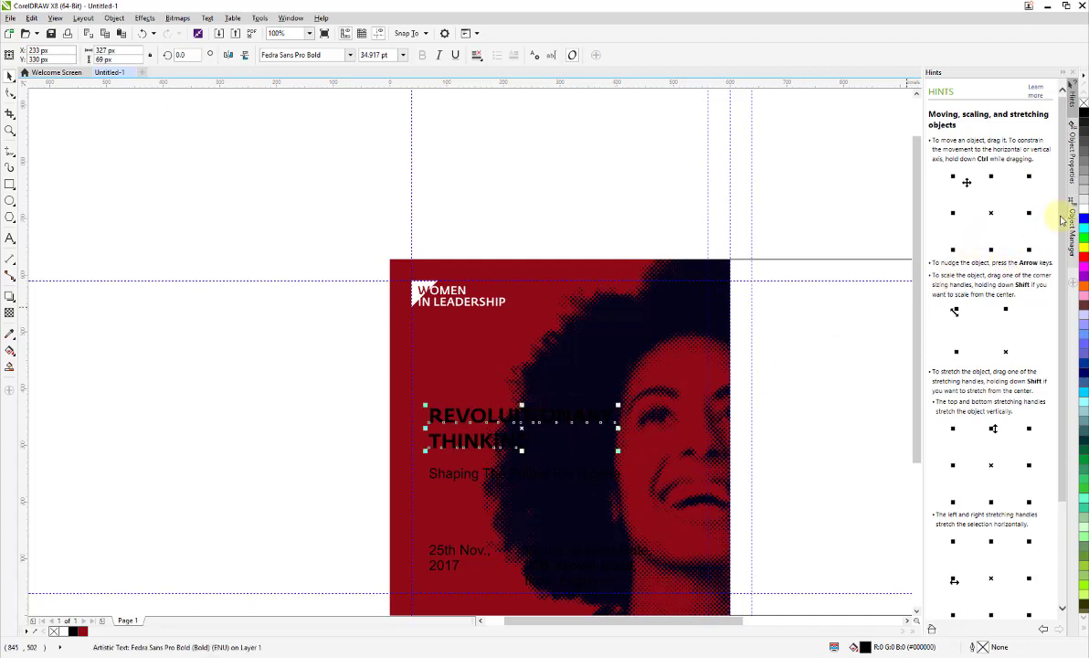
drag(1084, 212, 457, 430)
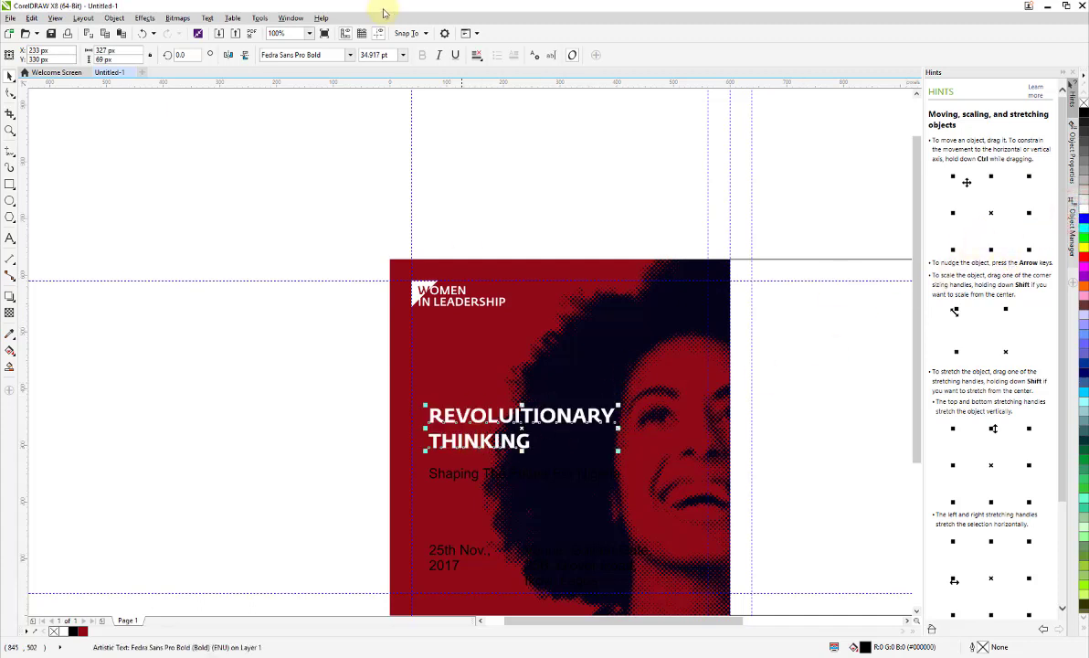
click(402, 55)
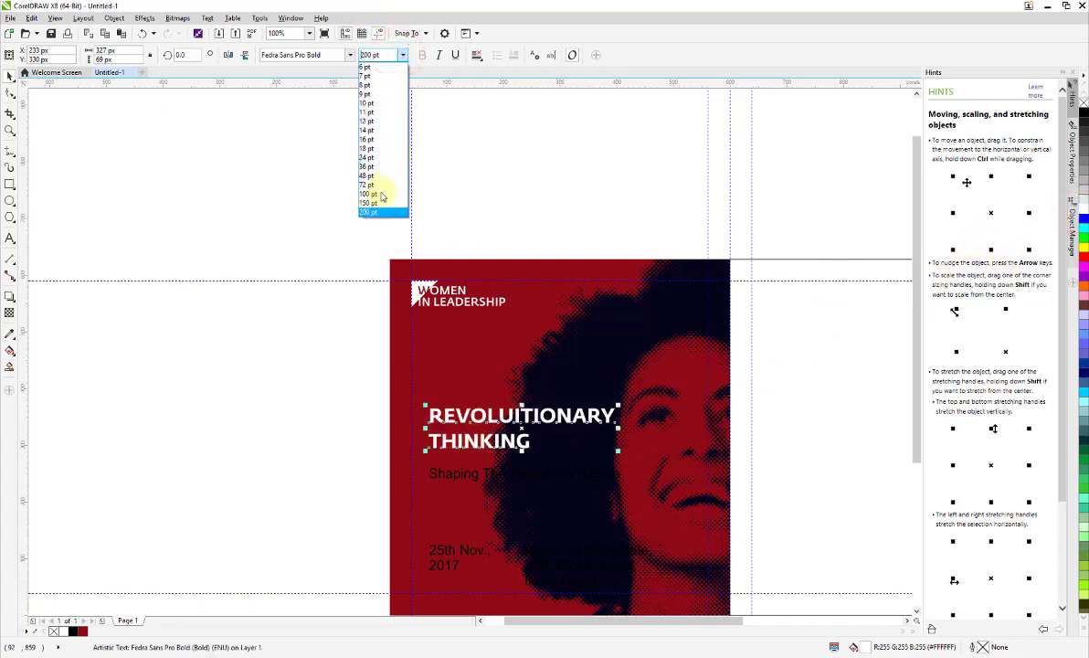
click(523, 183)
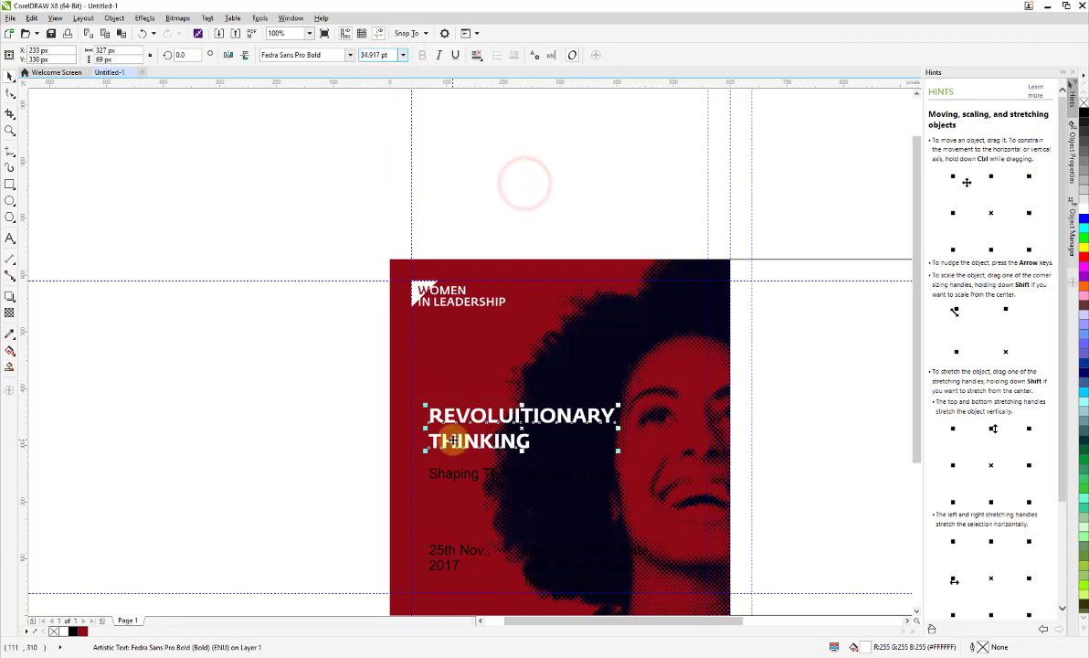
Tighten the headline's line spacing, enlarge it to about 51 pt, and move the subtitle below it.
drag(445, 442, 428, 450)
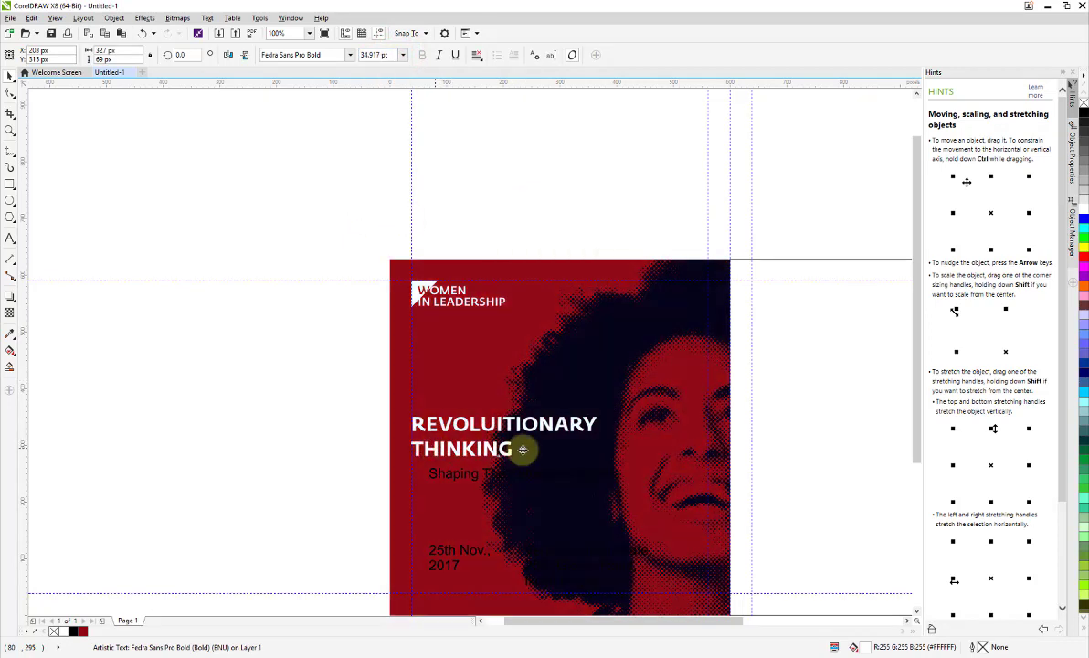
click(598, 436)
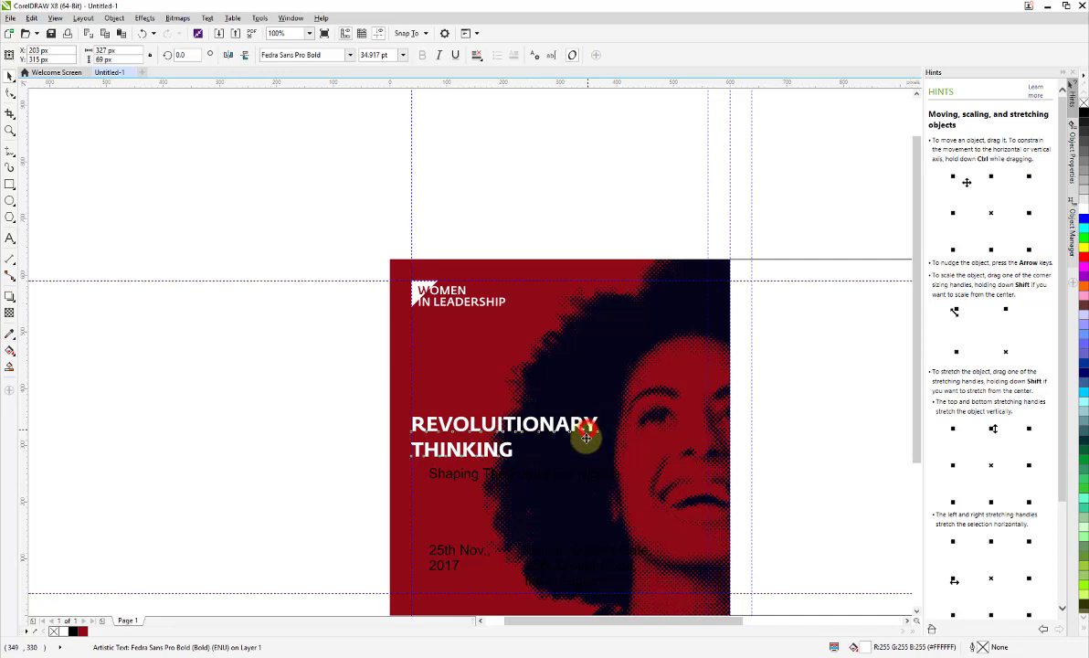
drag(586, 438, 645, 423)
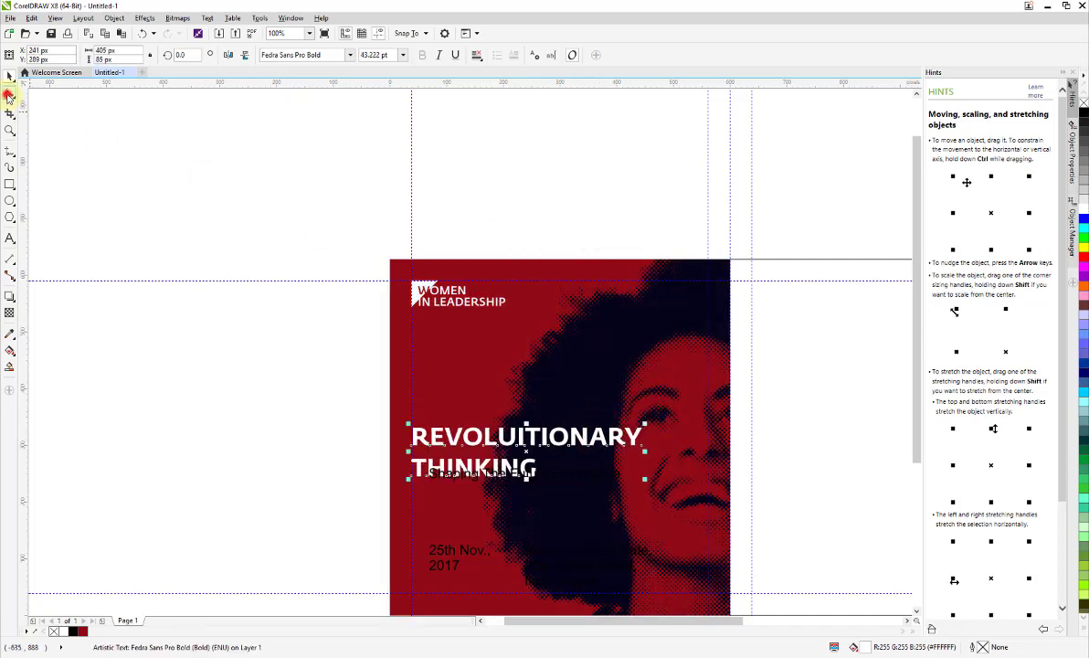
click(9, 94)
drag(404, 478, 406, 461)
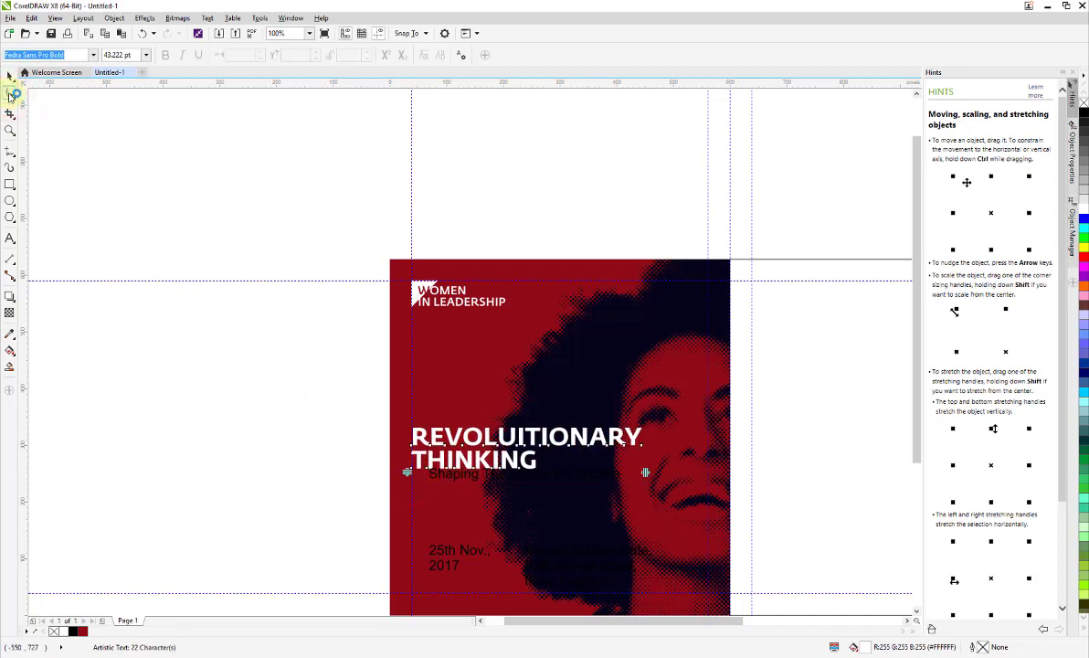
key(space)
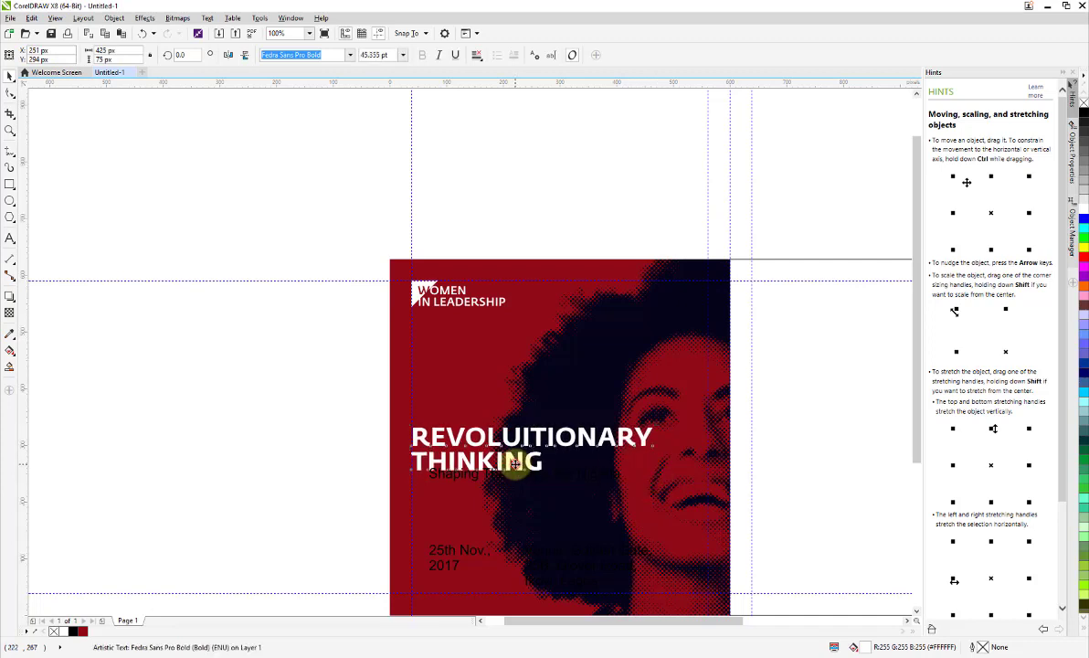
drag(511, 462, 507, 498)
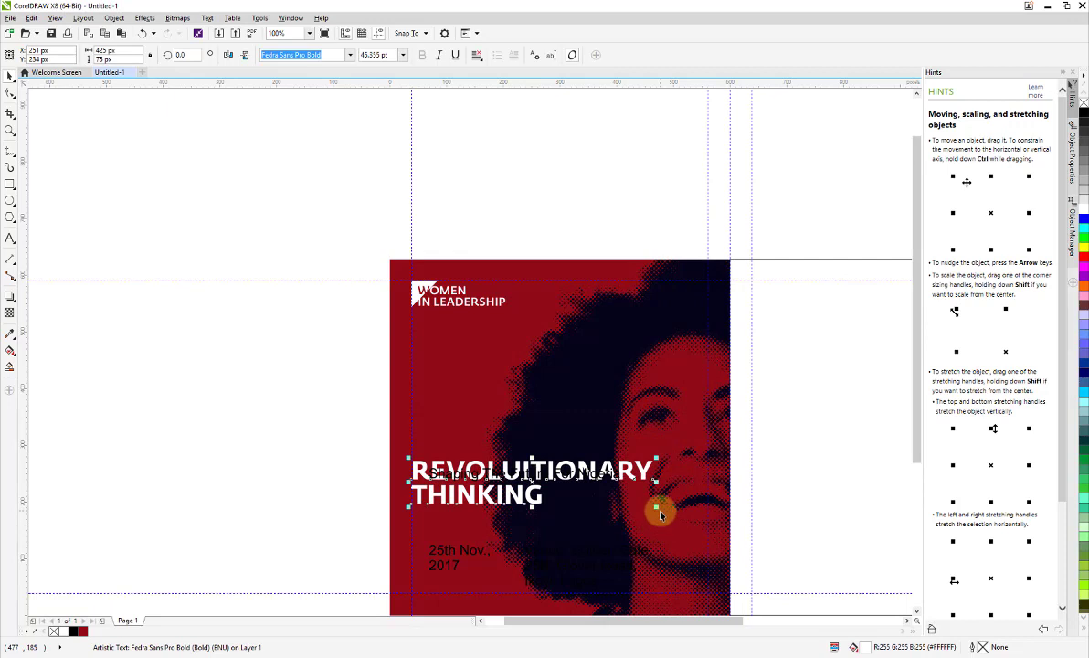
drag(661, 514, 687, 521)
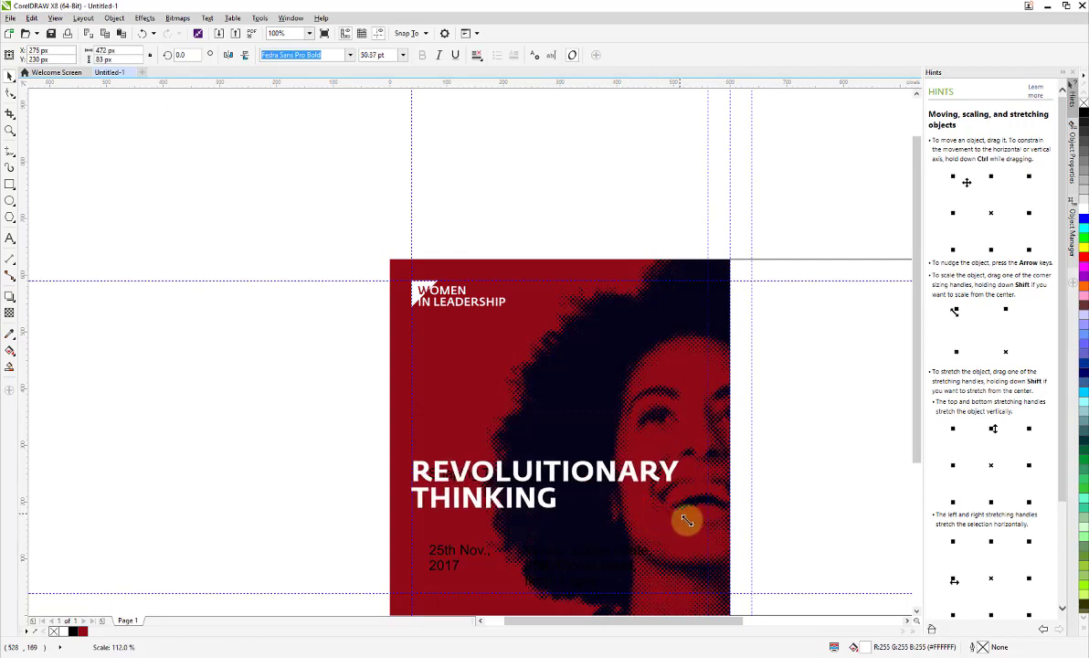
click(509, 531)
drag(498, 523, 468, 524)
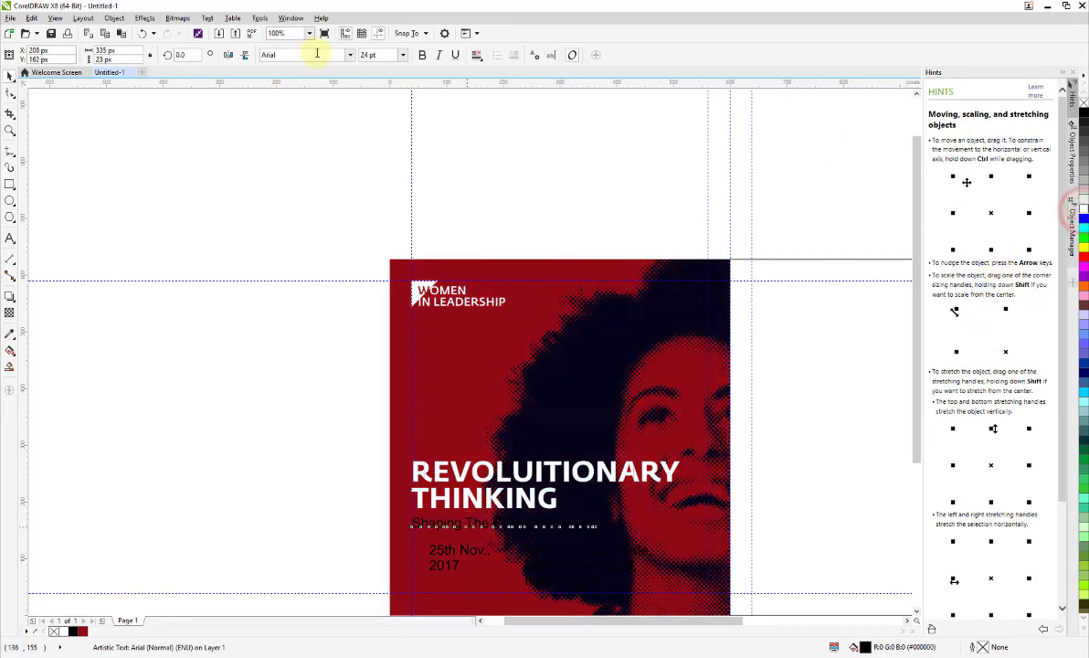
Set the subtitle to Fedra Sans Pro Medium at about 17 pt and left-align it with the headline.
click(350, 55)
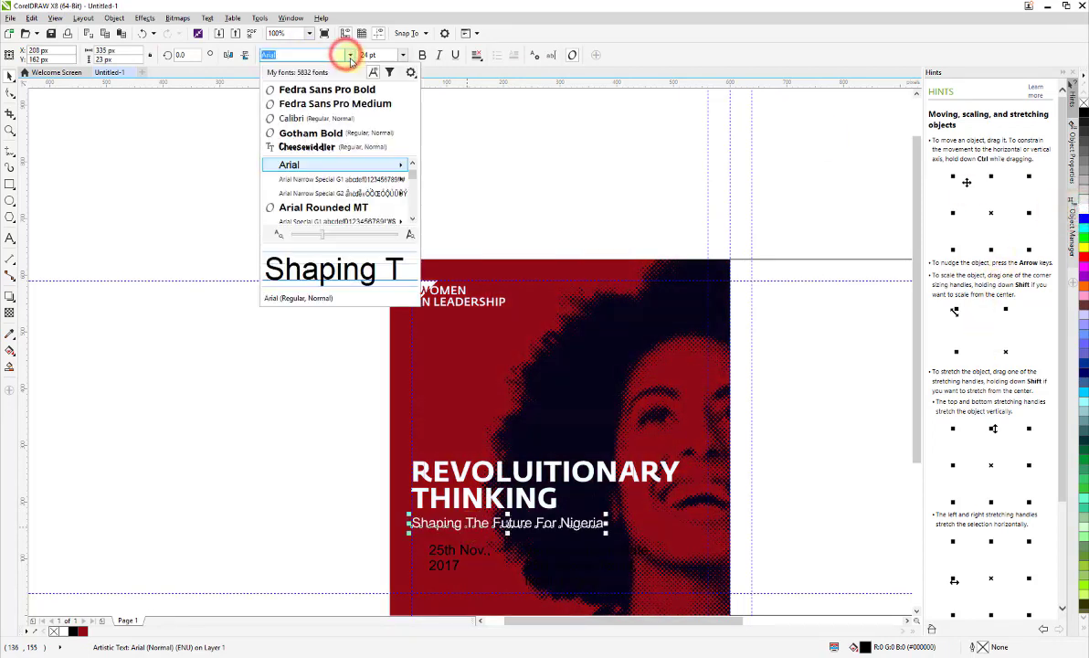
click(346, 104)
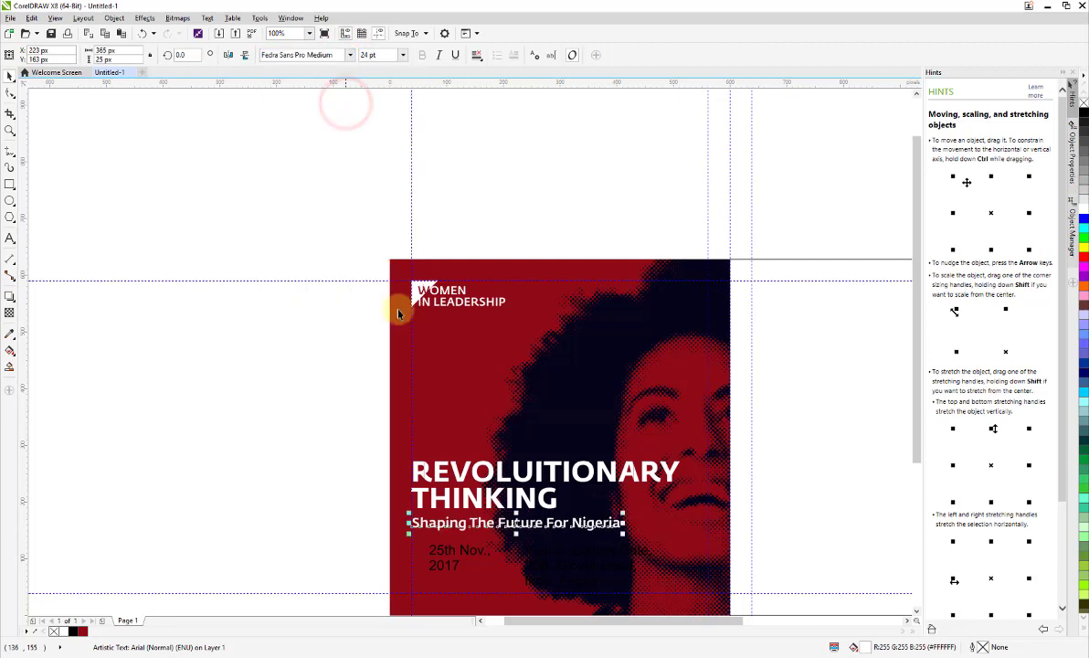
drag(623, 514, 541, 534)
drag(465, 528, 462, 526)
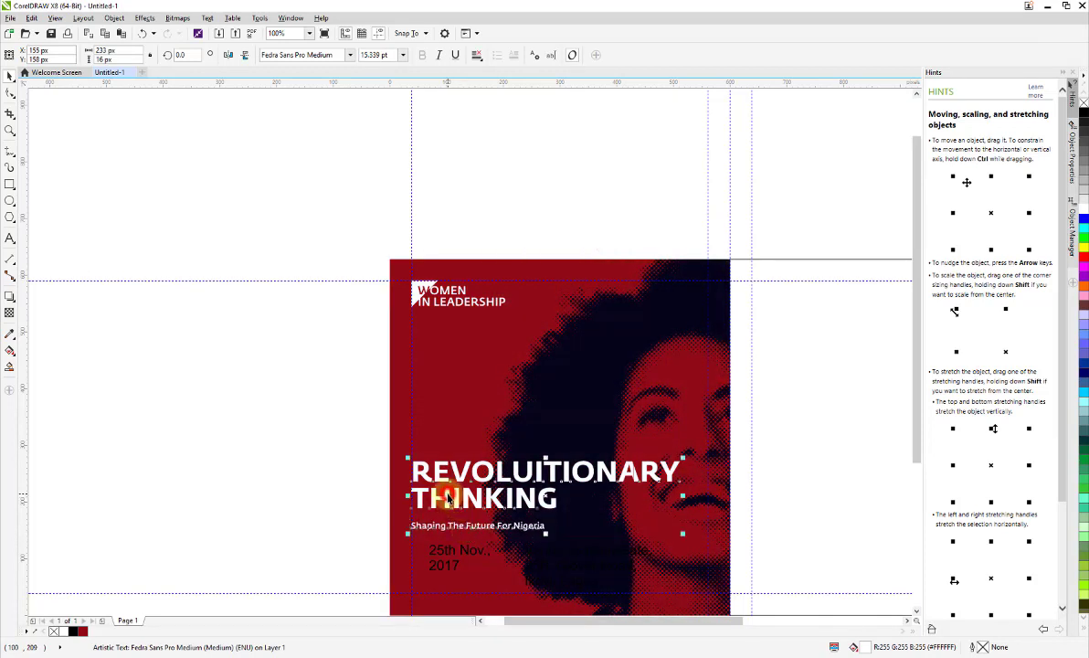
shift+click(448, 498)
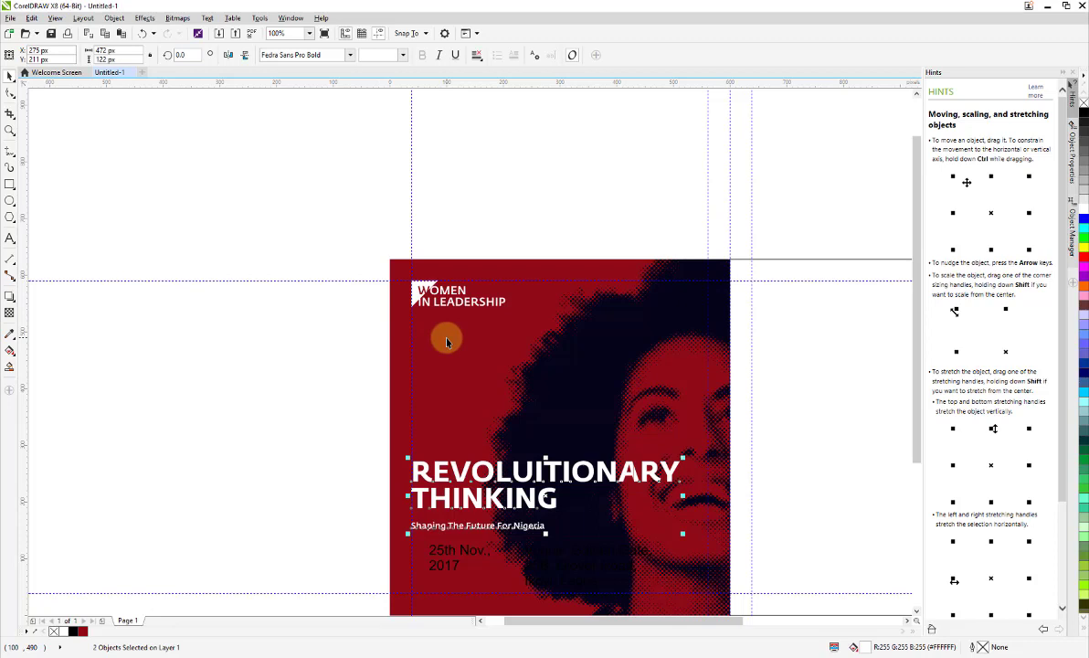
key(r)
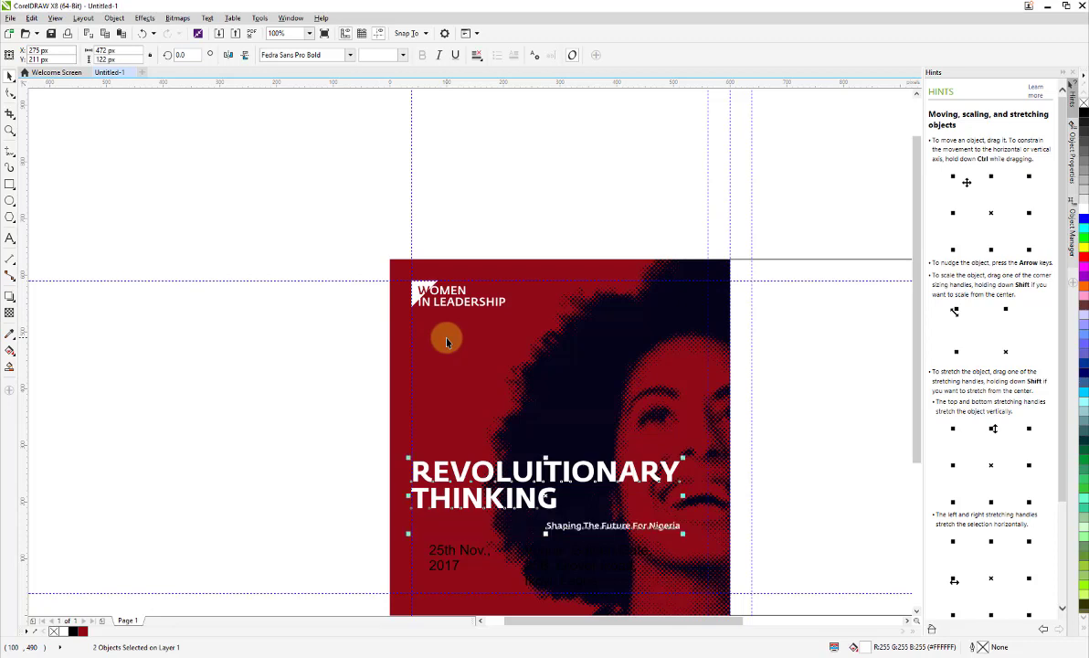
key(l)
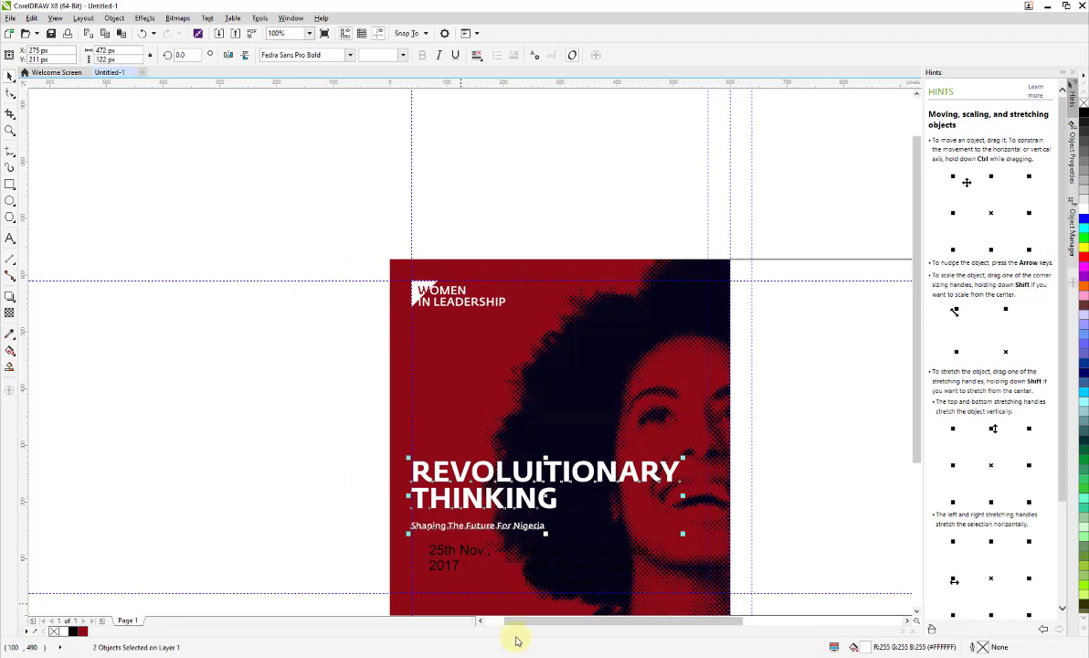
Select the date text and set it to Fedra Sans Pro Bold.
click(450, 556)
click(452, 557)
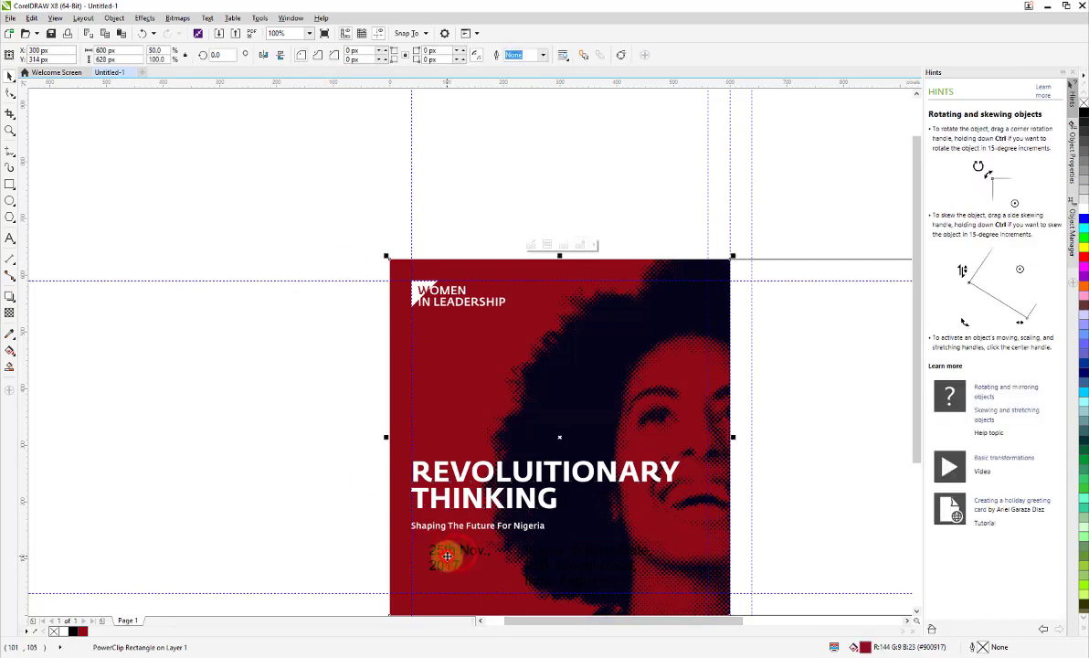
click(453, 556)
alt+click(453, 557)
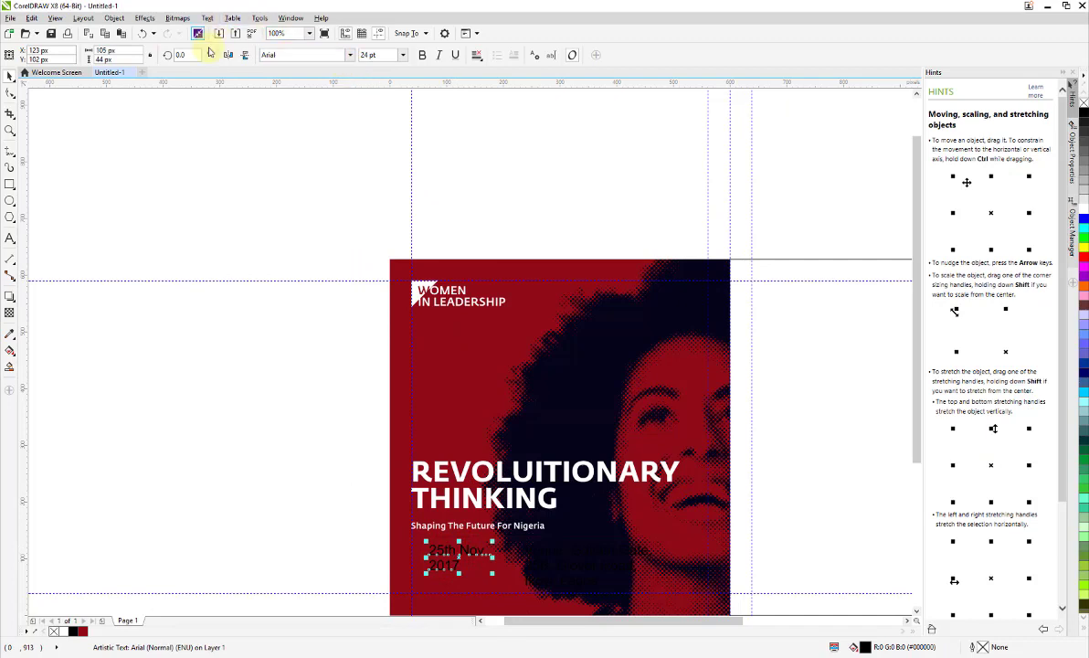
click(350, 56)
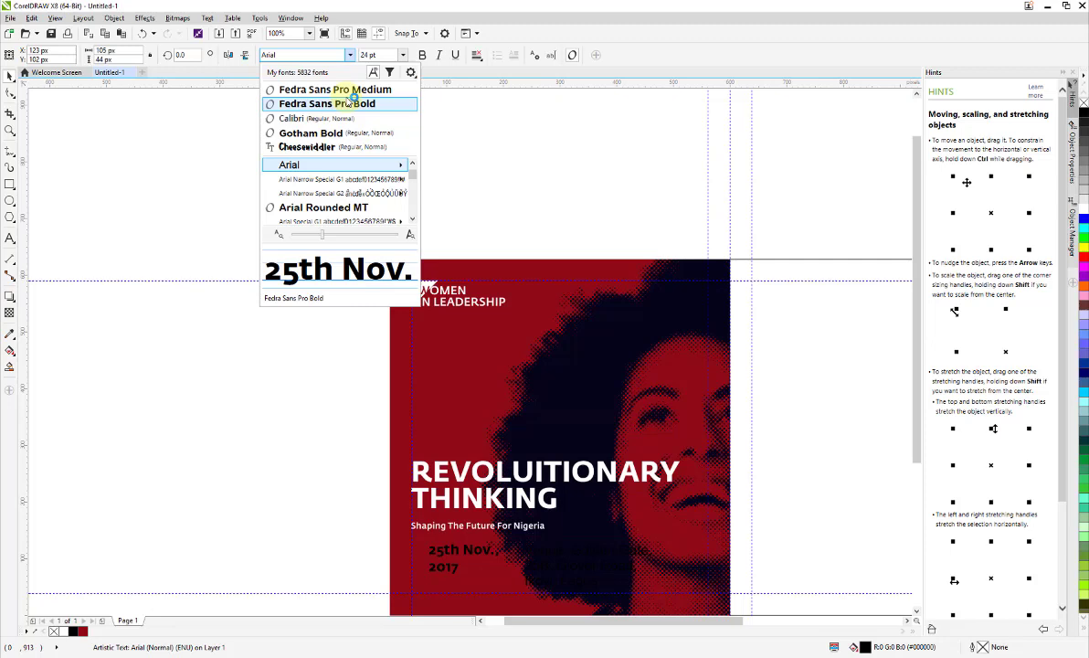
click(345, 100)
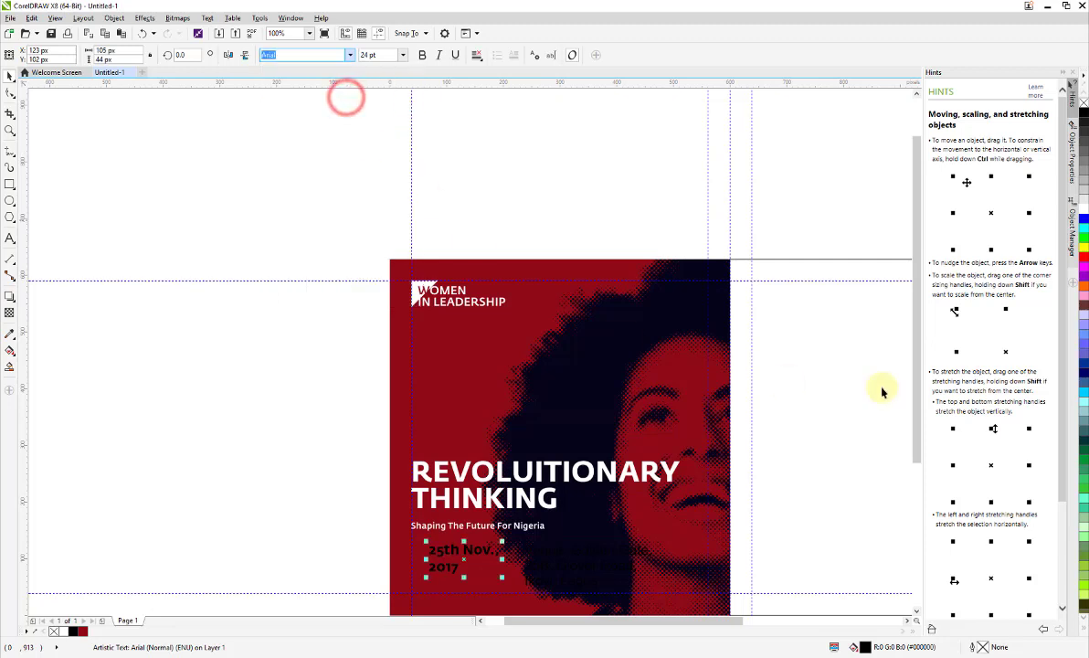
Move the date down and left, then select the venue text block beside it.
click(1076, 213)
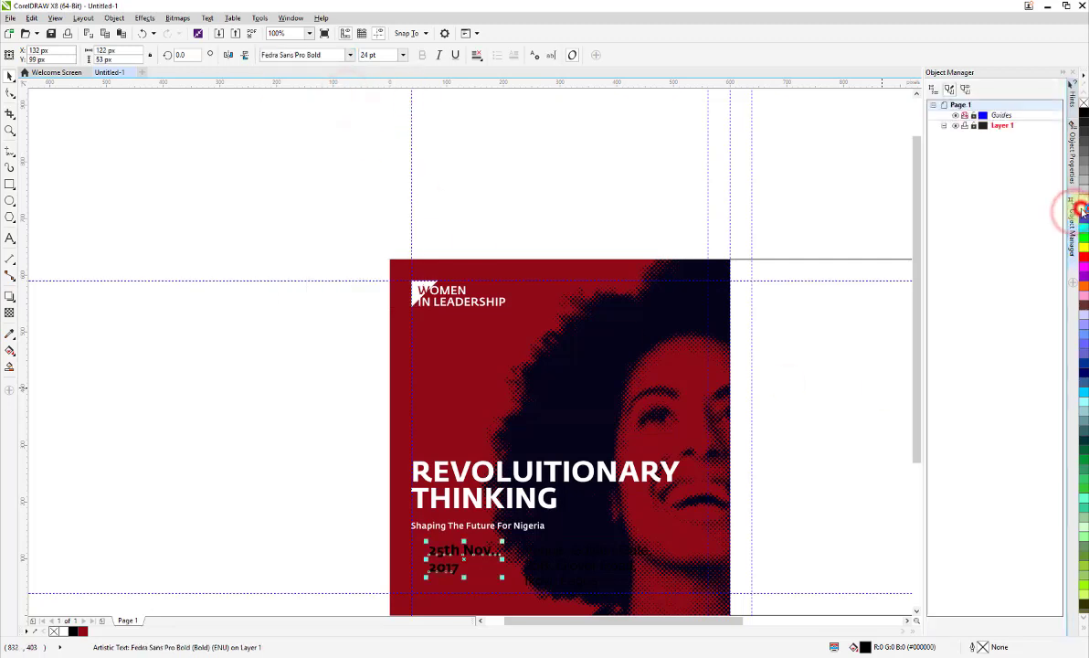
click(463, 559)
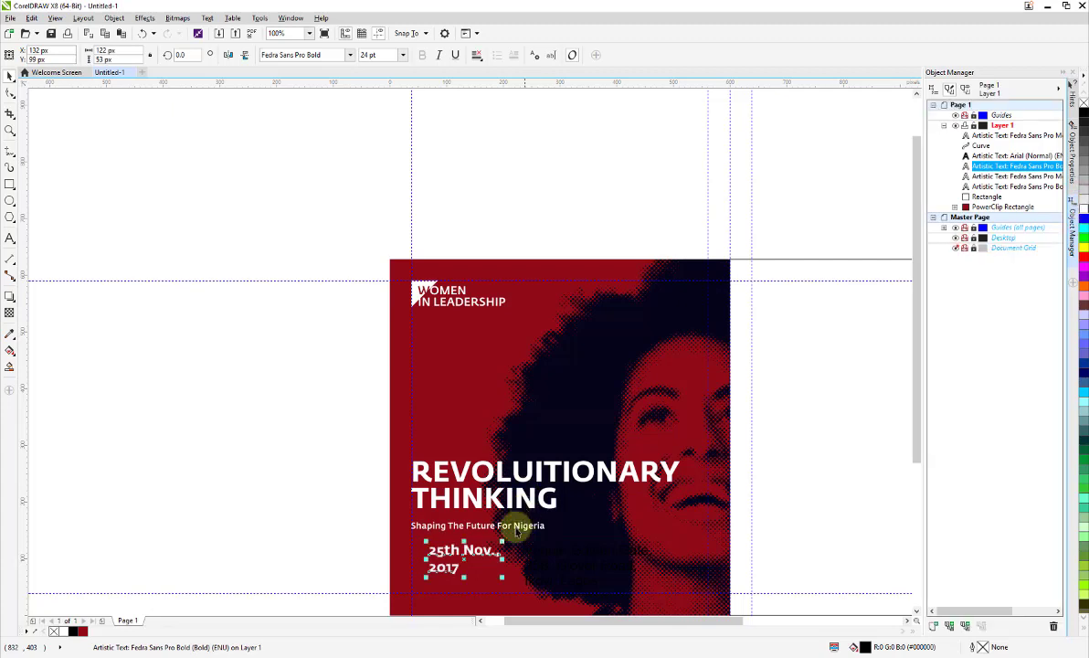
drag(464, 558, 445, 583)
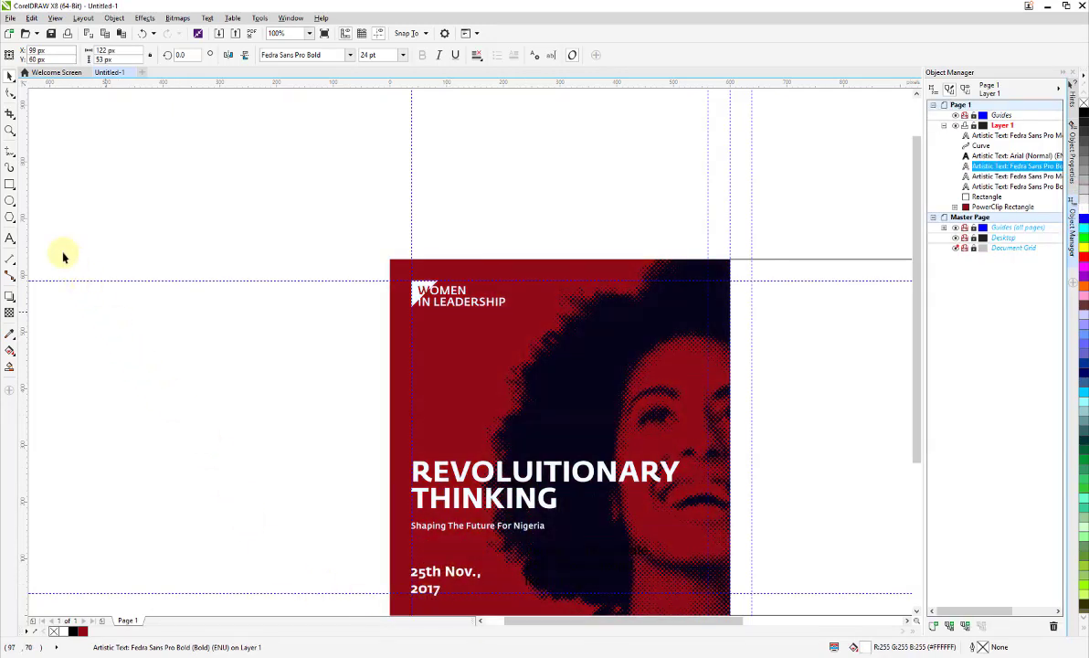
click(9, 92)
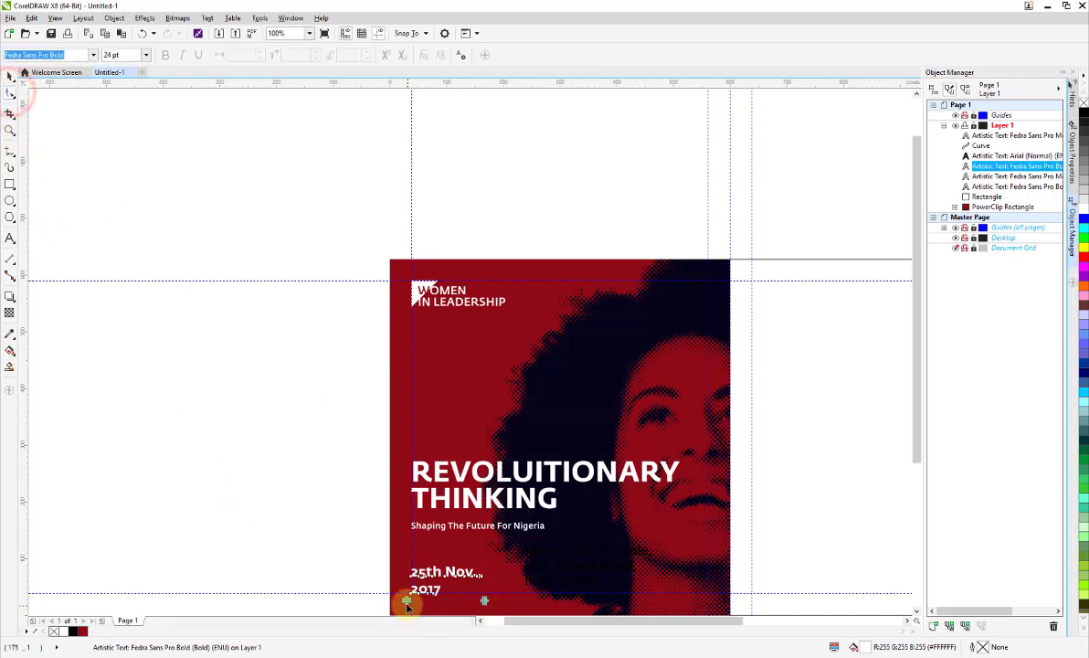
click(408, 597)
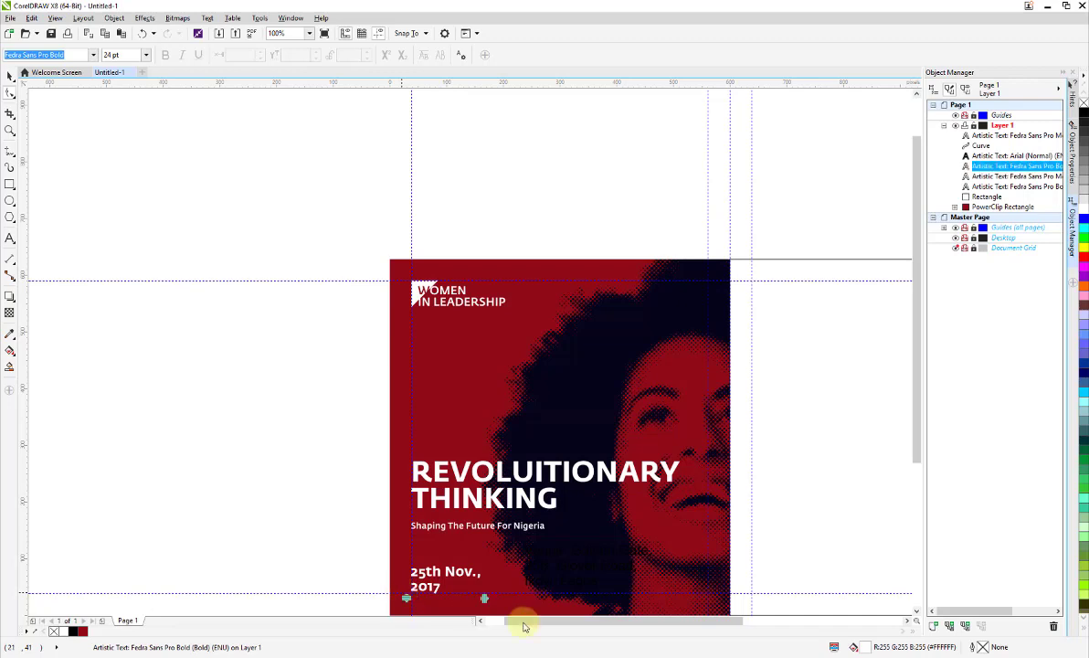
click(543, 569)
key(space)
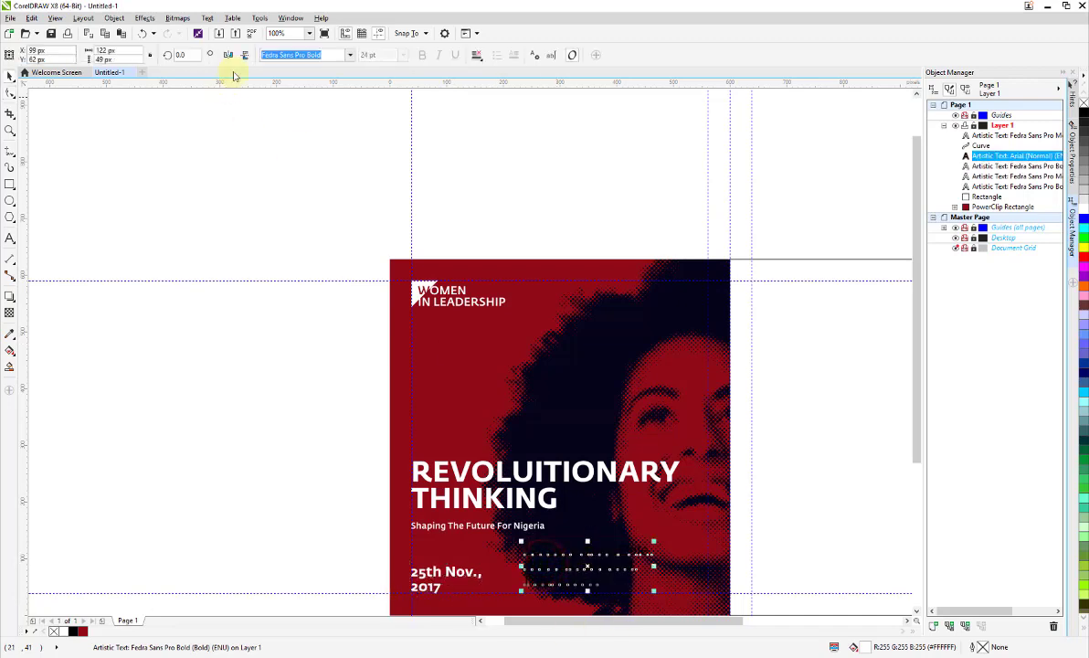
Apply Fedra Sans Pro Bold to the venue text.
click(348, 56)
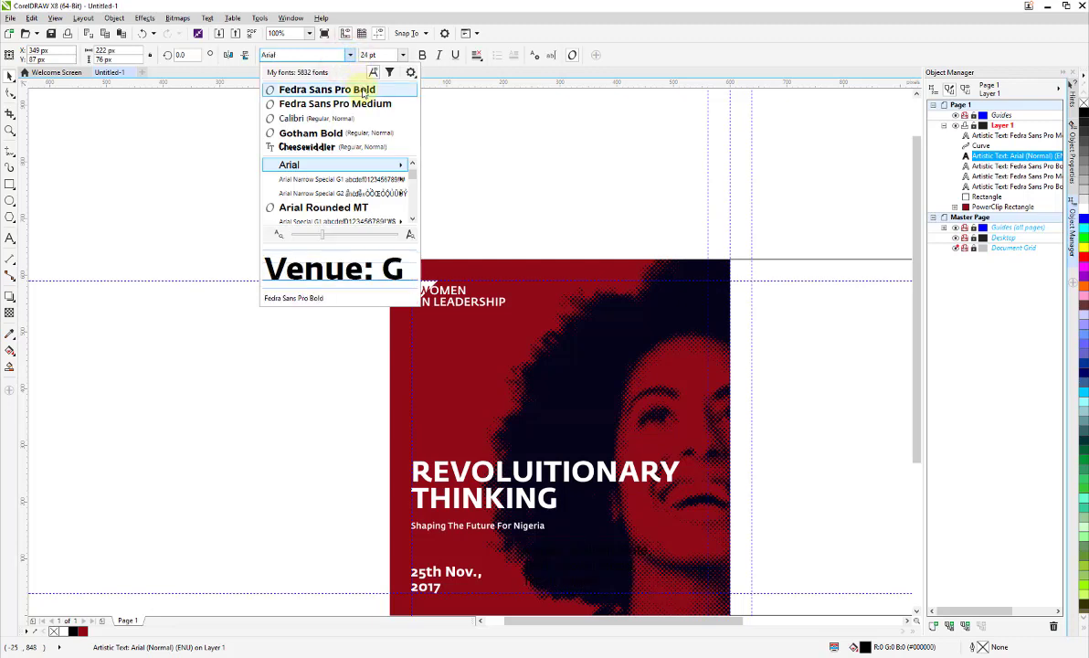
click(364, 92)
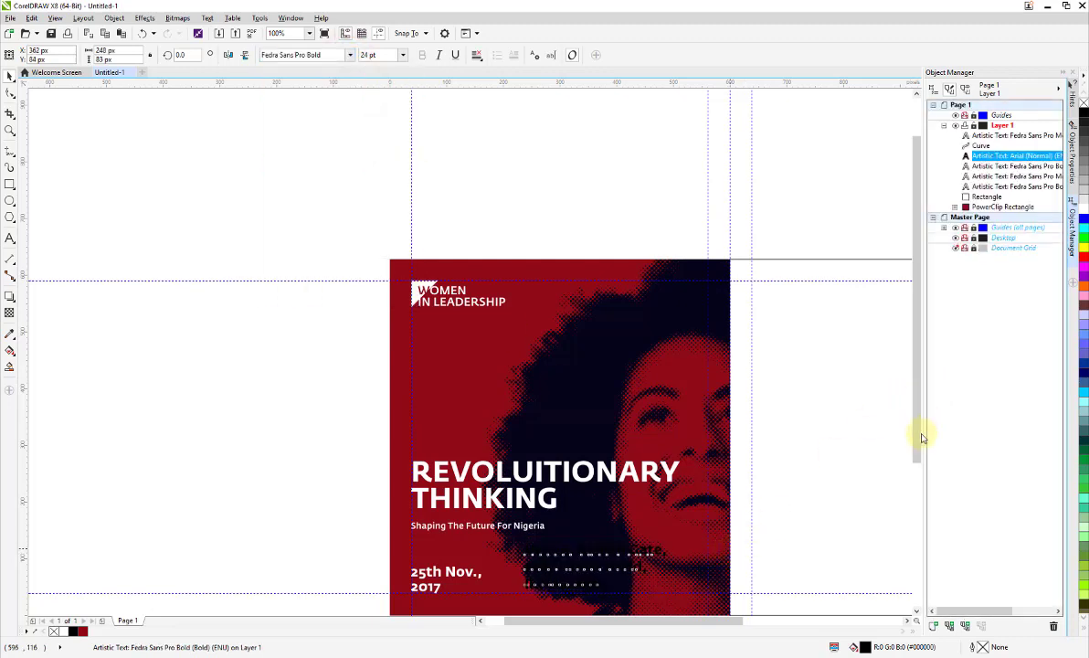
drag(920, 444, 919, 515)
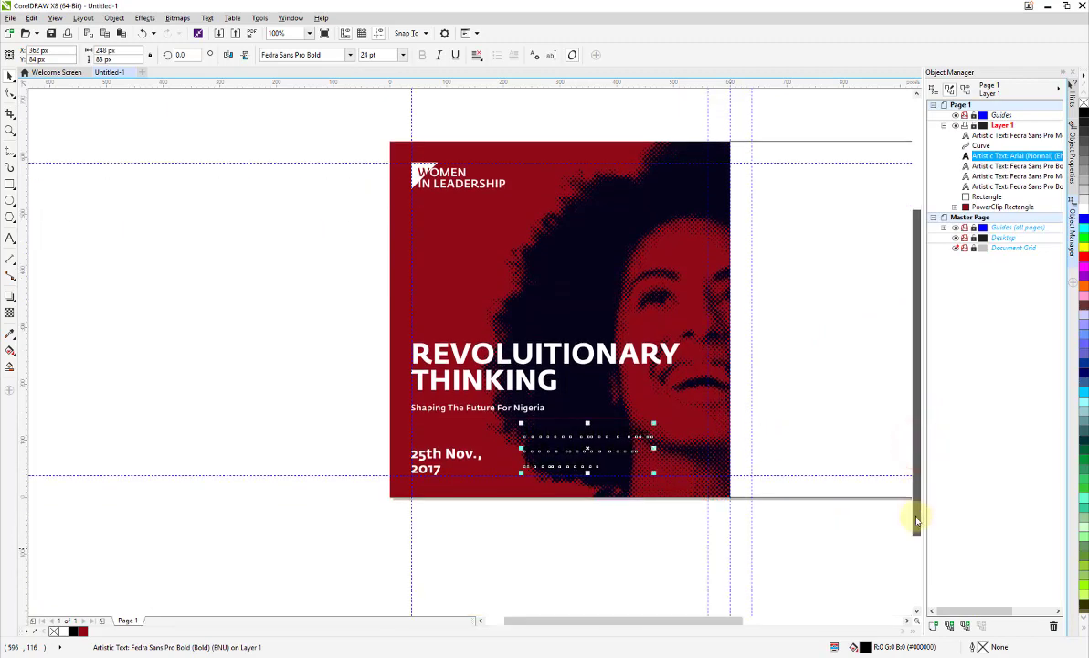
click(537, 531)
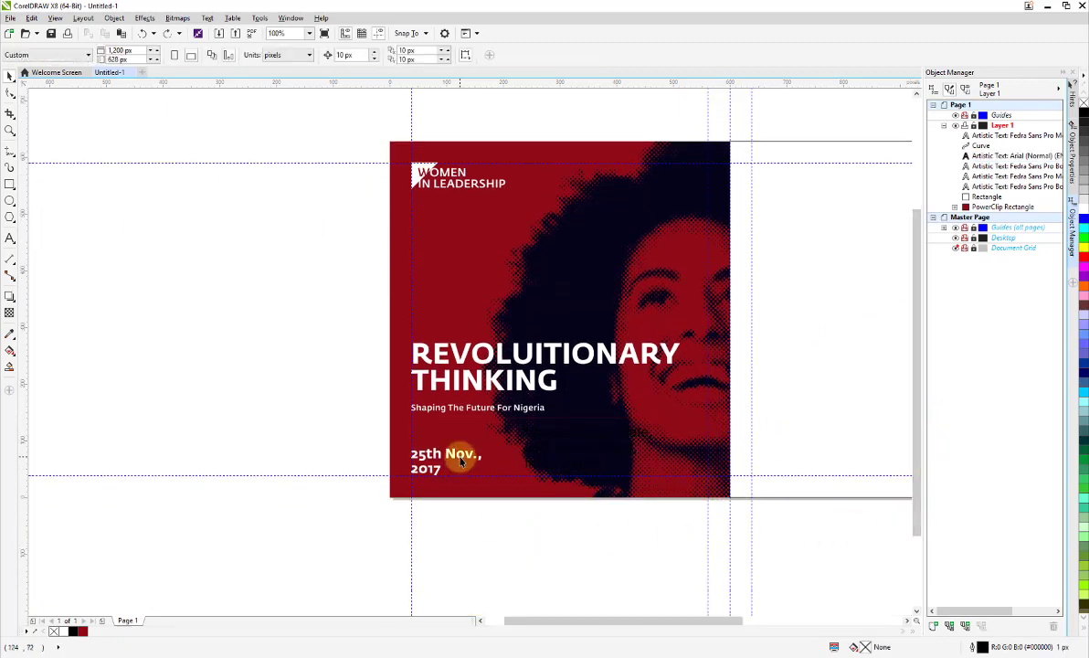
Copy all of the date's properties onto the venue text and move it beside the date.
drag(462, 462, 560, 445)
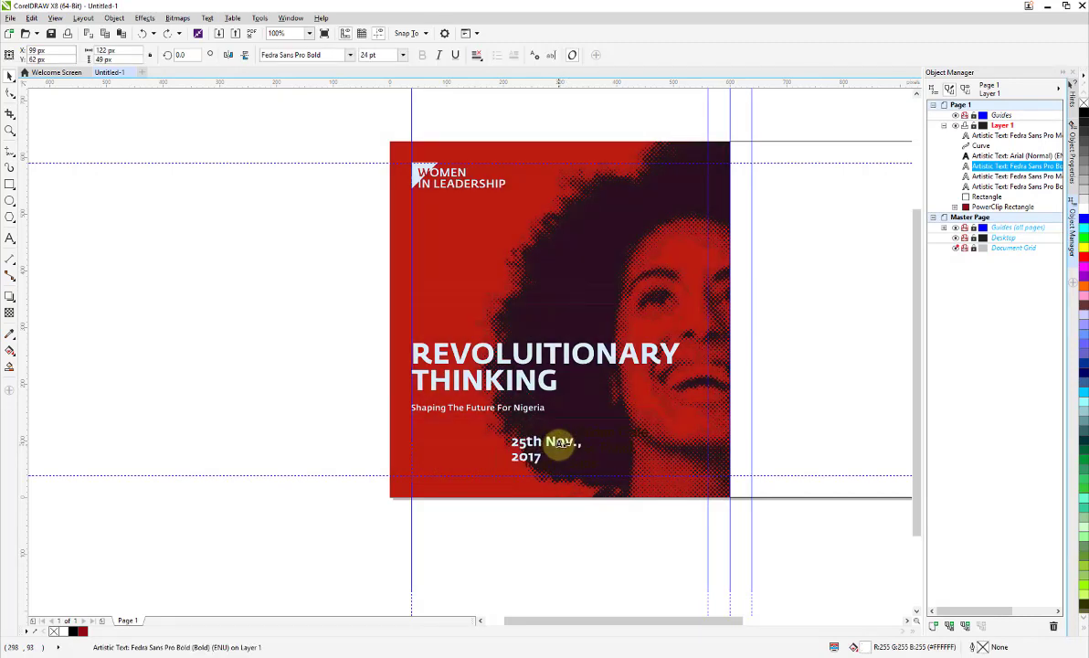
drag(559, 443, 560, 443)
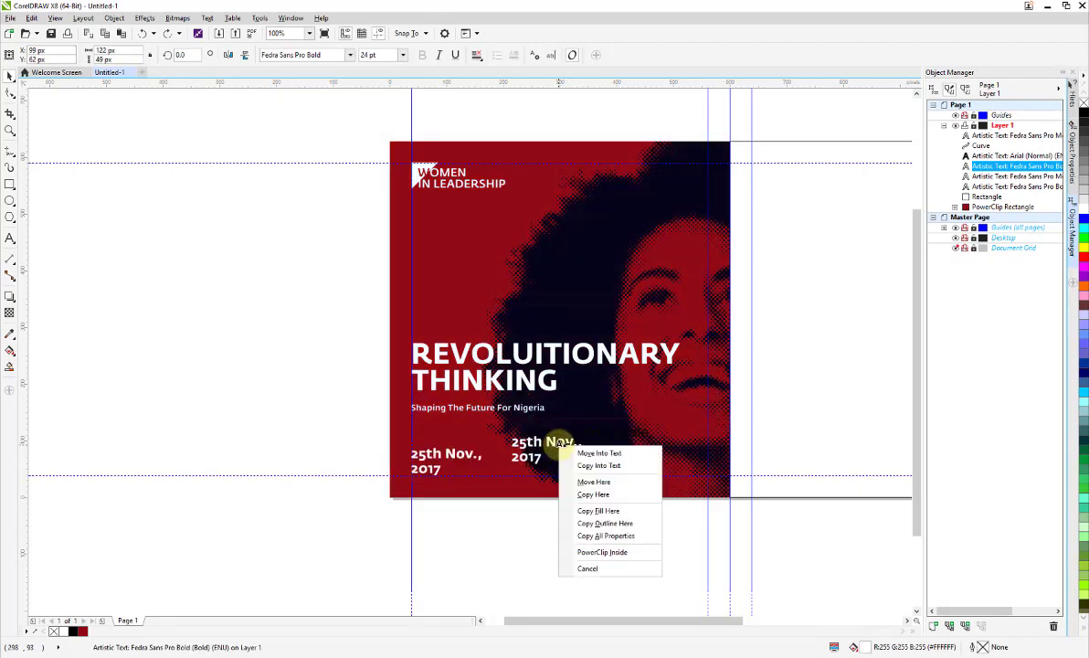
click(593, 537)
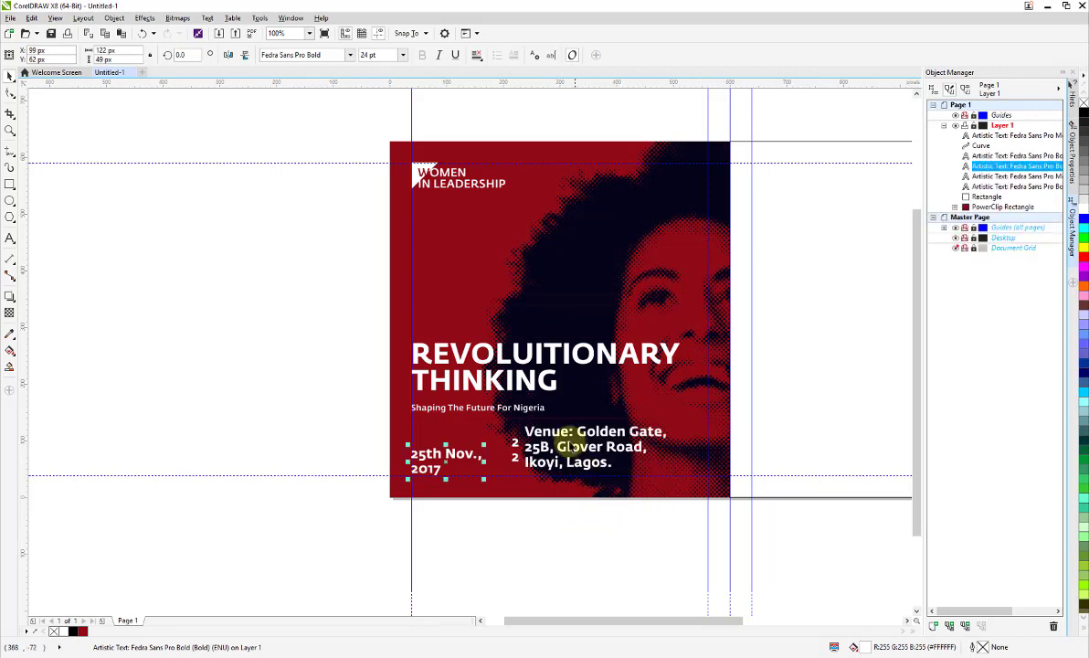
drag(567, 437, 555, 456)
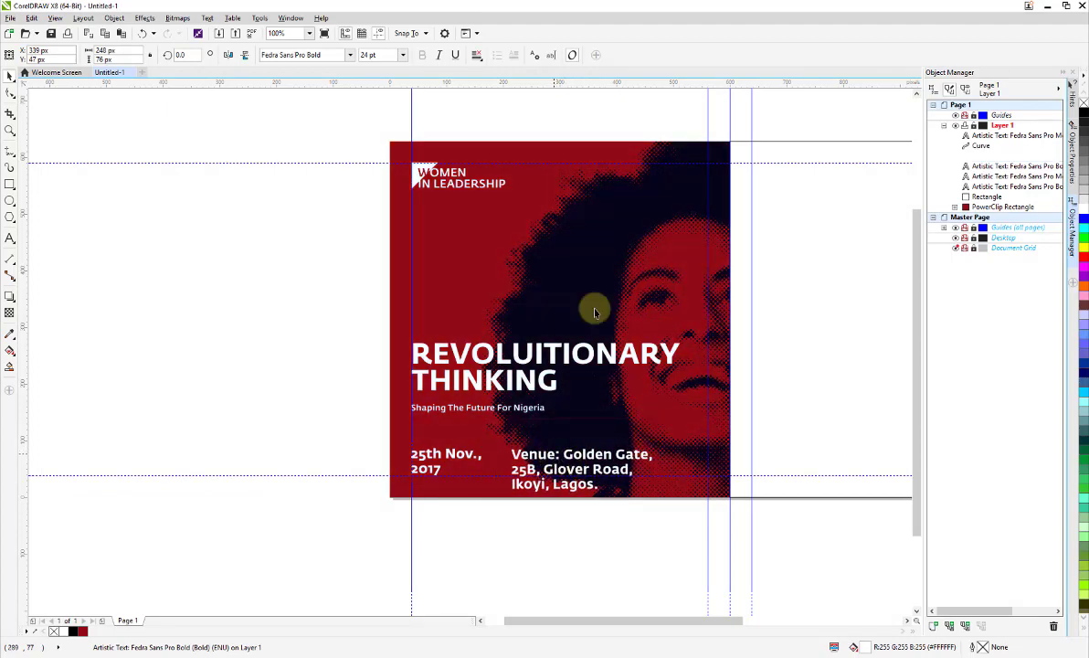
click(349, 57)
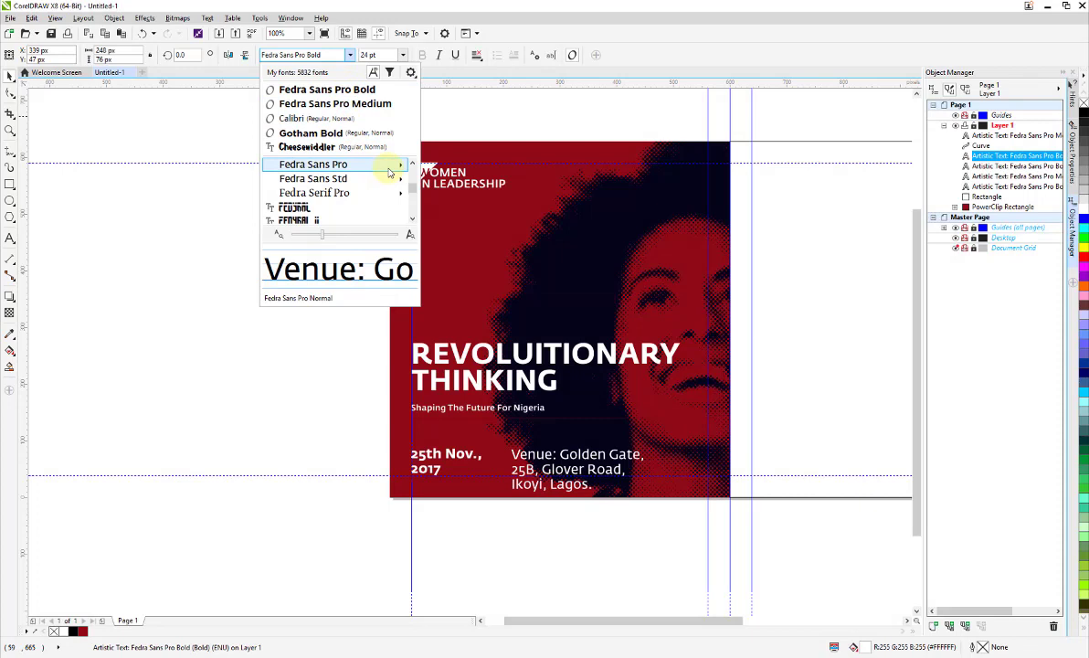
mouse_move(389, 173)
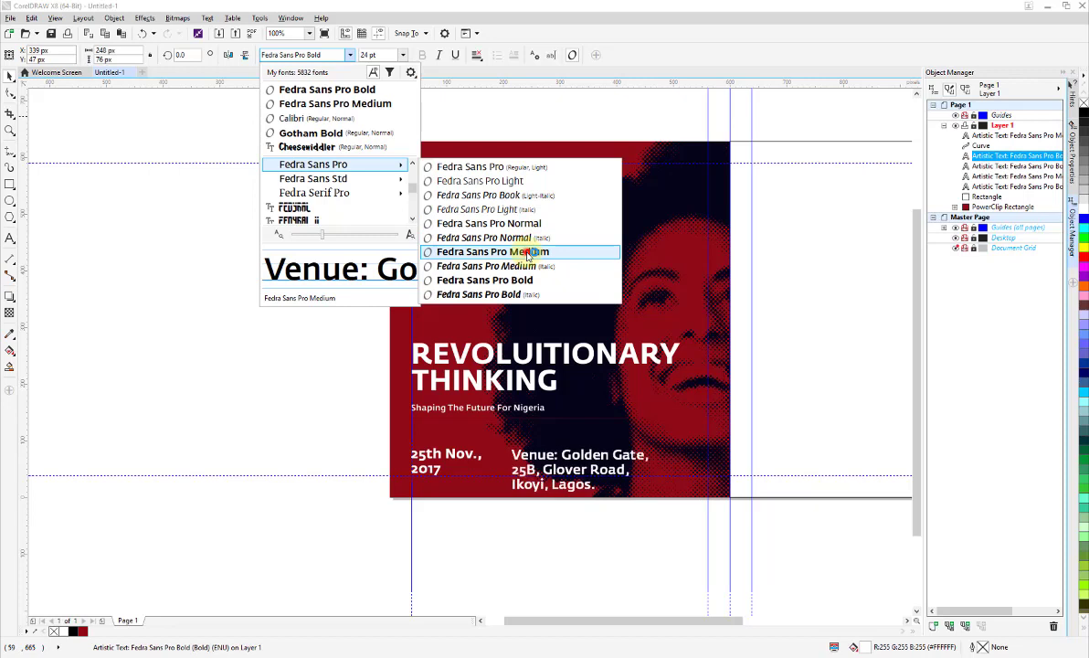
Set the venue text to Fedra Sans Pro Medium and shrink it to about 16 pt.
click(529, 254)
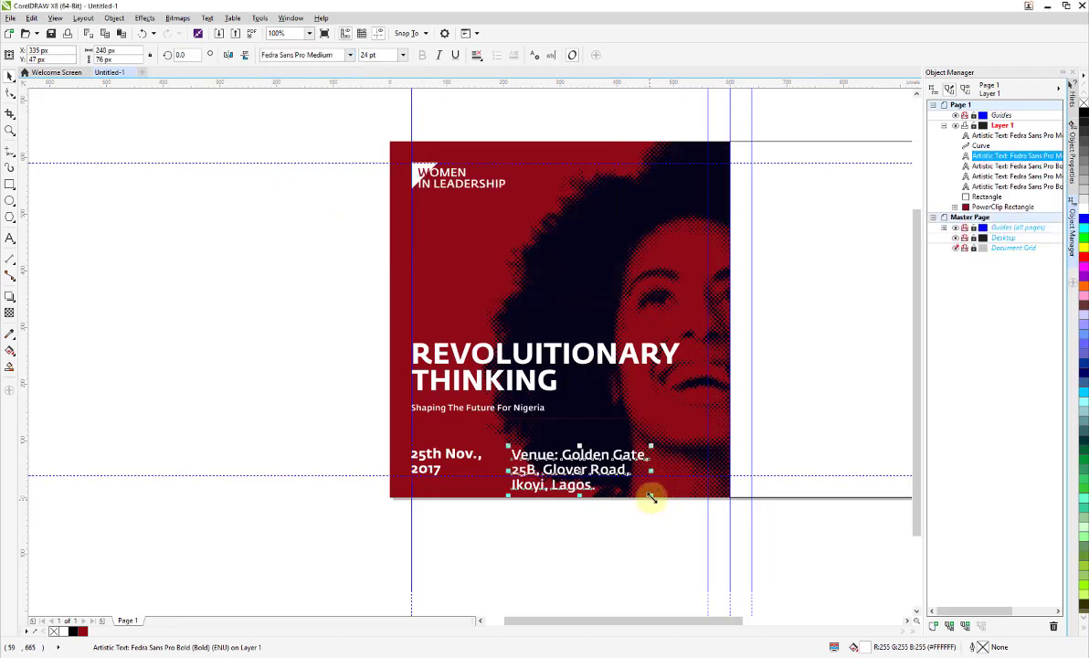
mouse_move(647, 496)
mouse_down()
mouse_move(615, 484)
mouse_move(656, 469)
mouse_move(659, 479)
mouse_up()
scroll(547, 486, up, 2)
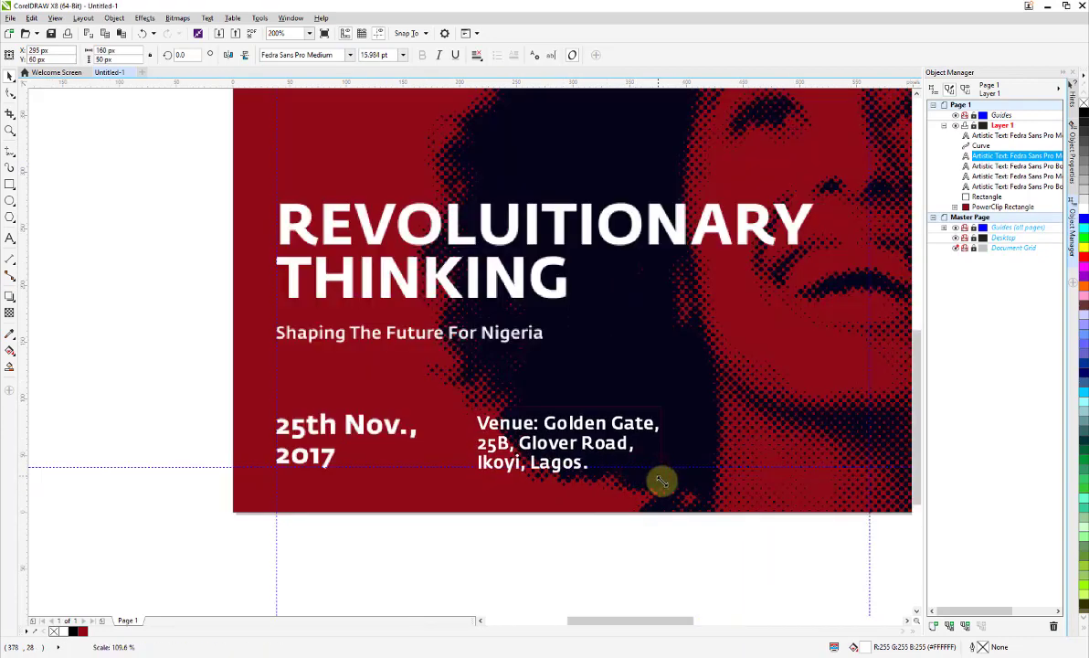
Add a horizontal guide at the date's top and nudge the venue text onto it.
click(555, 419)
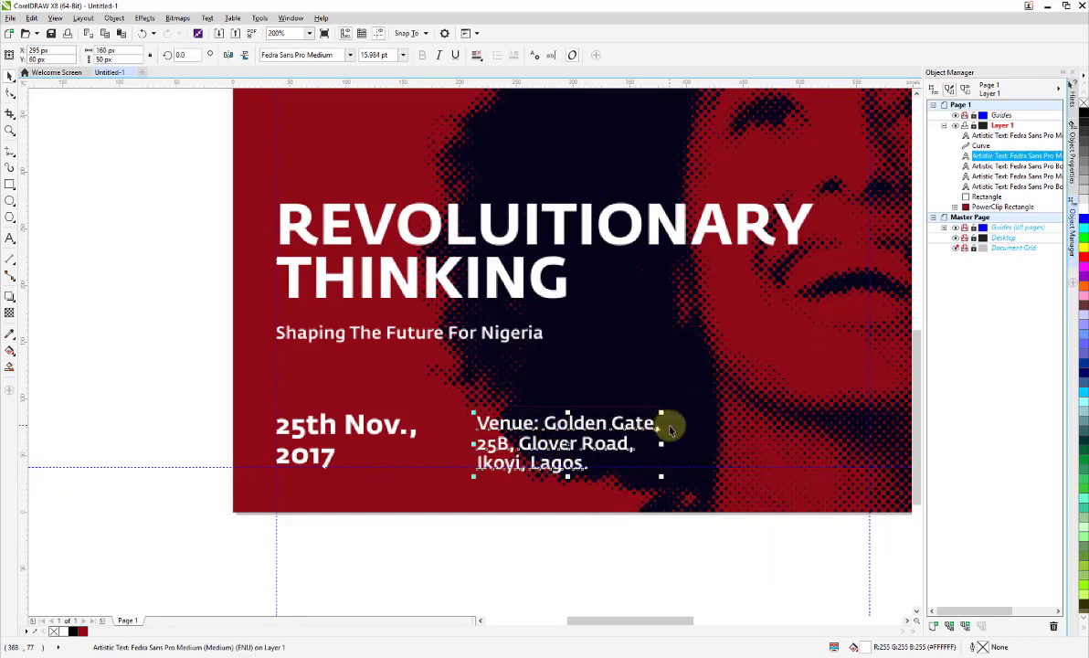
drag(670, 92, 656, 416)
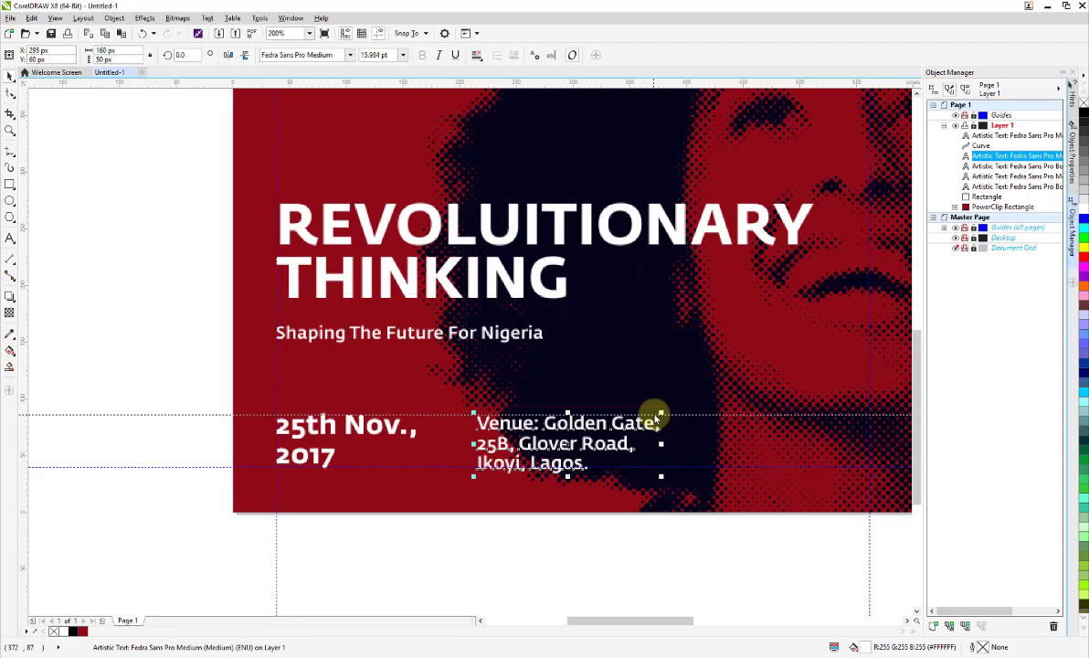
click(485, 415)
scroll(487, 419, up, 2)
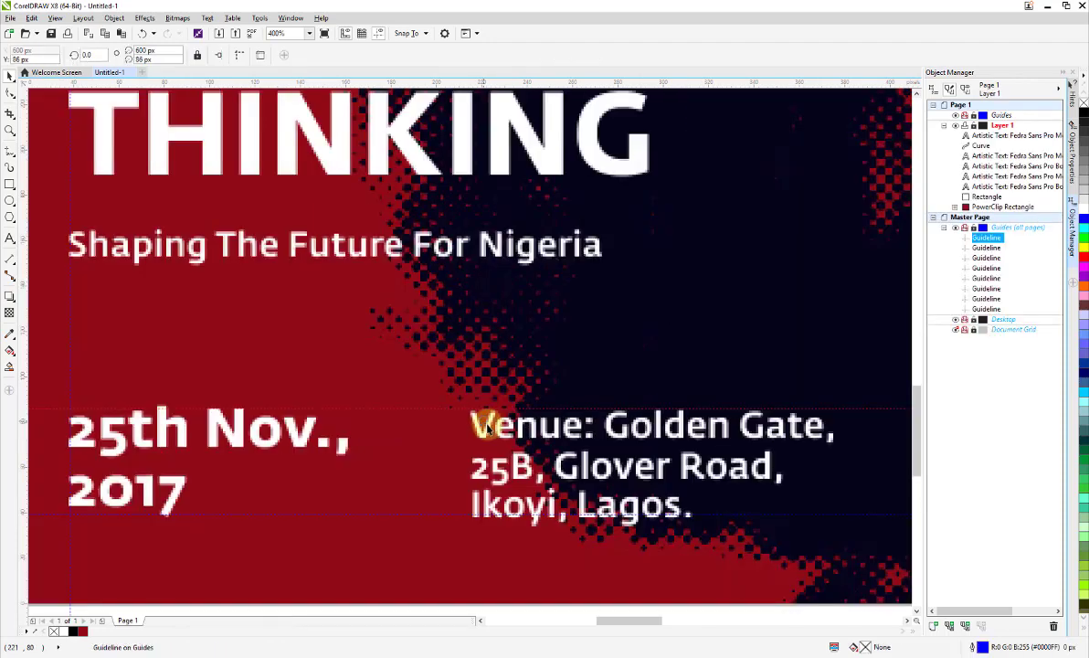
mouse_move(475, 431)
mouse_down()
mouse_move(476, 420)
mouse_move(466, 426)
mouse_up()
scroll(467, 423, up, 2)
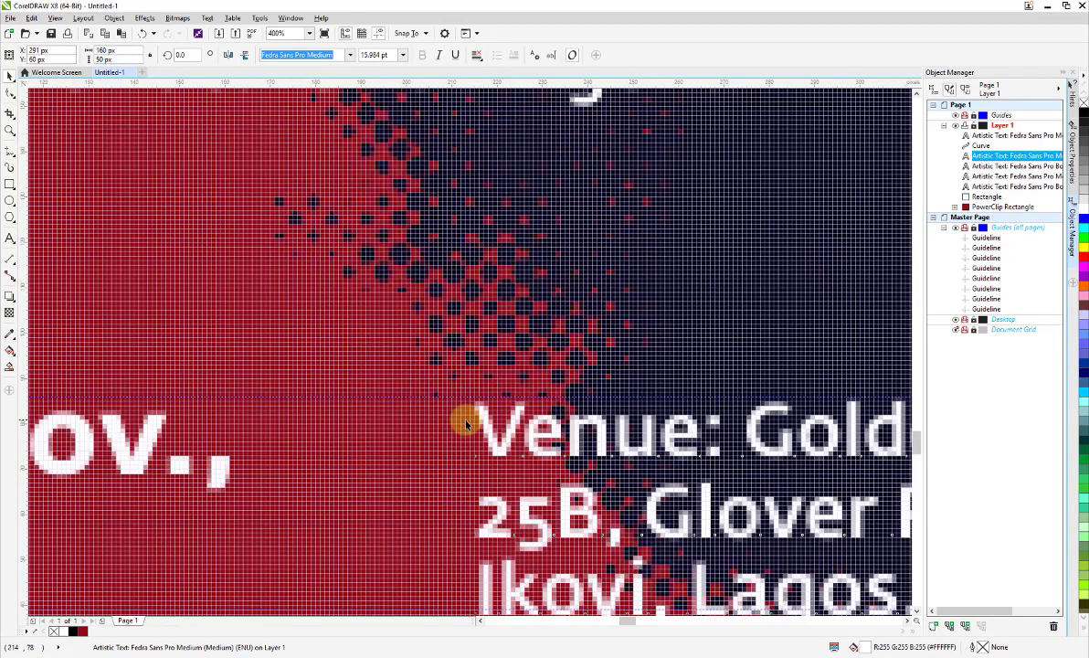
drag(504, 412, 499, 391)
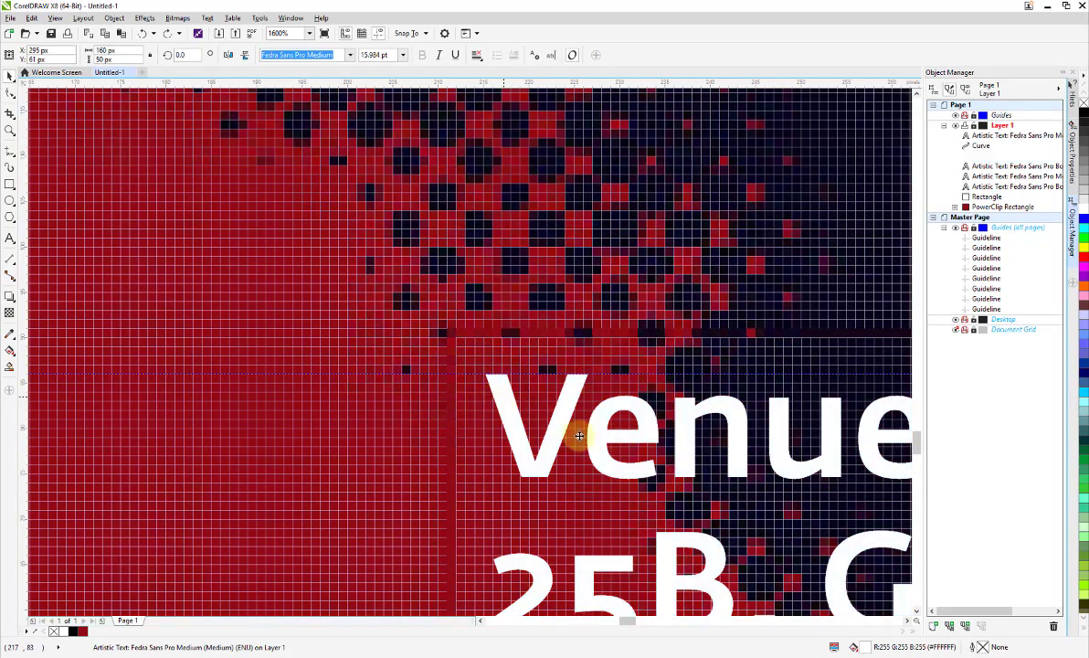
scroll(594, 448, down, 1)
scroll(605, 457, down, 2)
scroll(625, 465, down, 2)
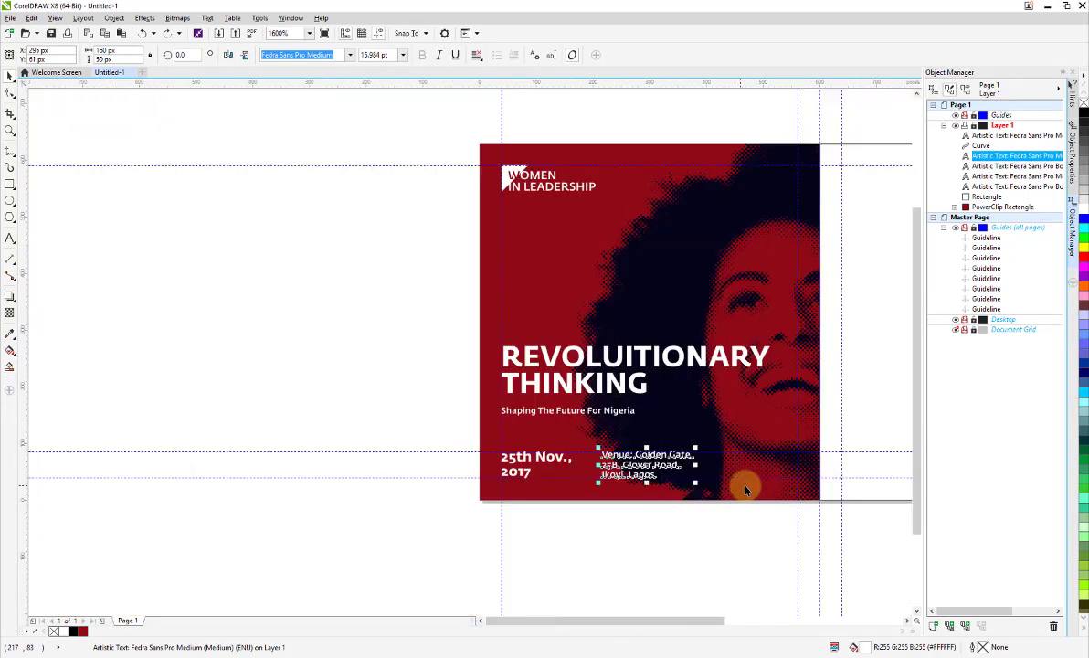
scroll(747, 486, up, 1)
click(627, 506)
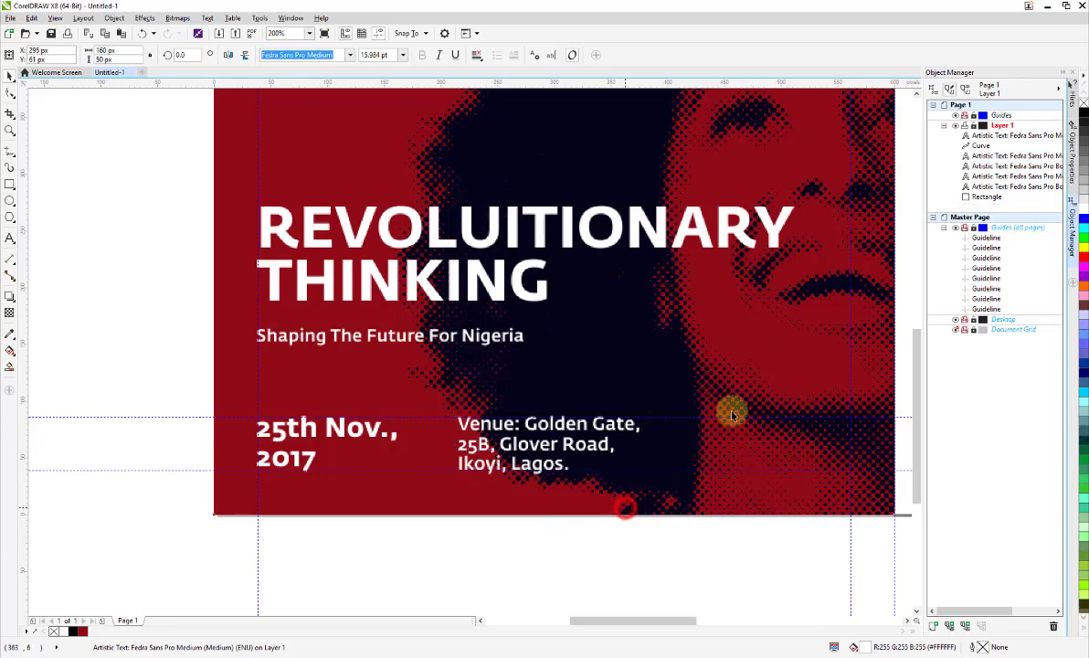
Drag Untitled-1 from the To Use folder into the drawing and move it over the white right-hand panel.
key(Escape)
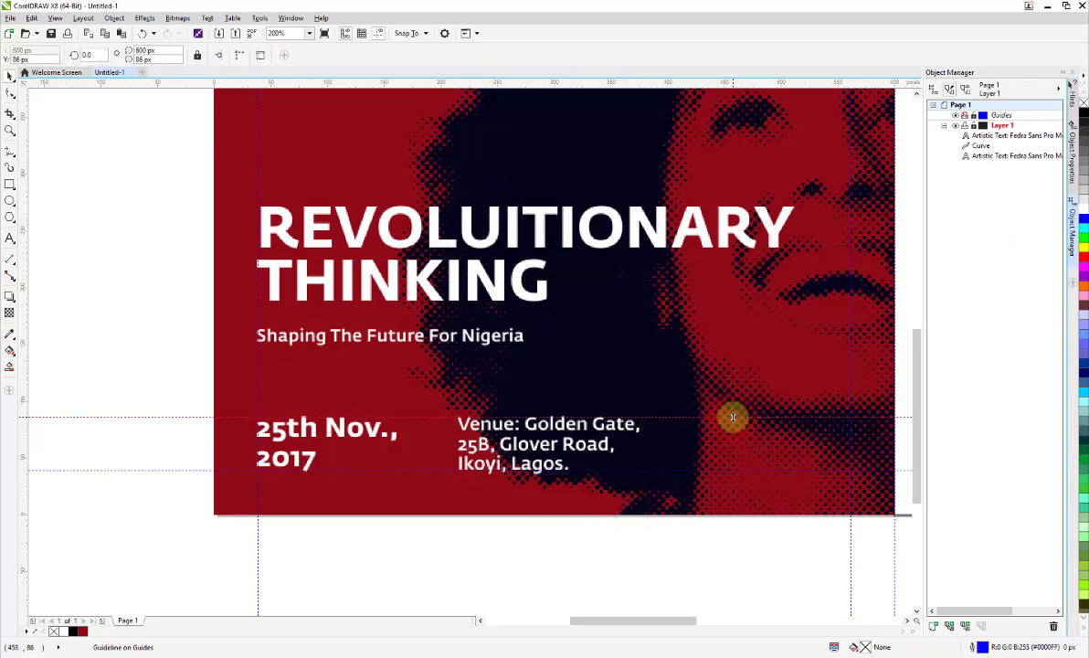
scroll(752, 387, down, 1)
scroll(804, 348, down, 2)
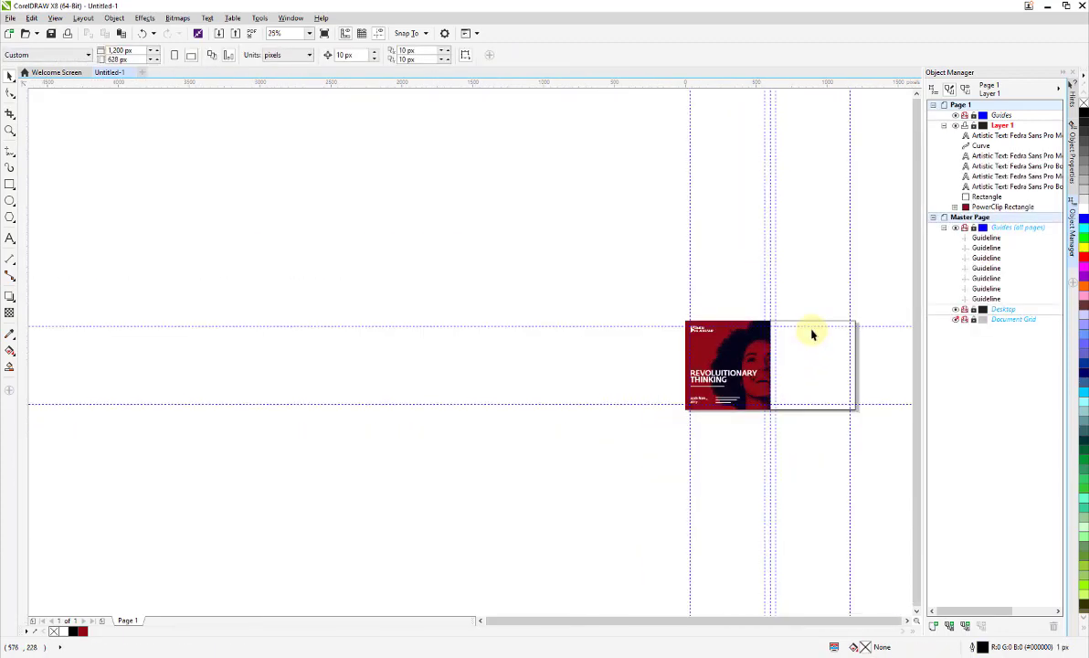
scroll(786, 430, up, 1)
click(822, 622)
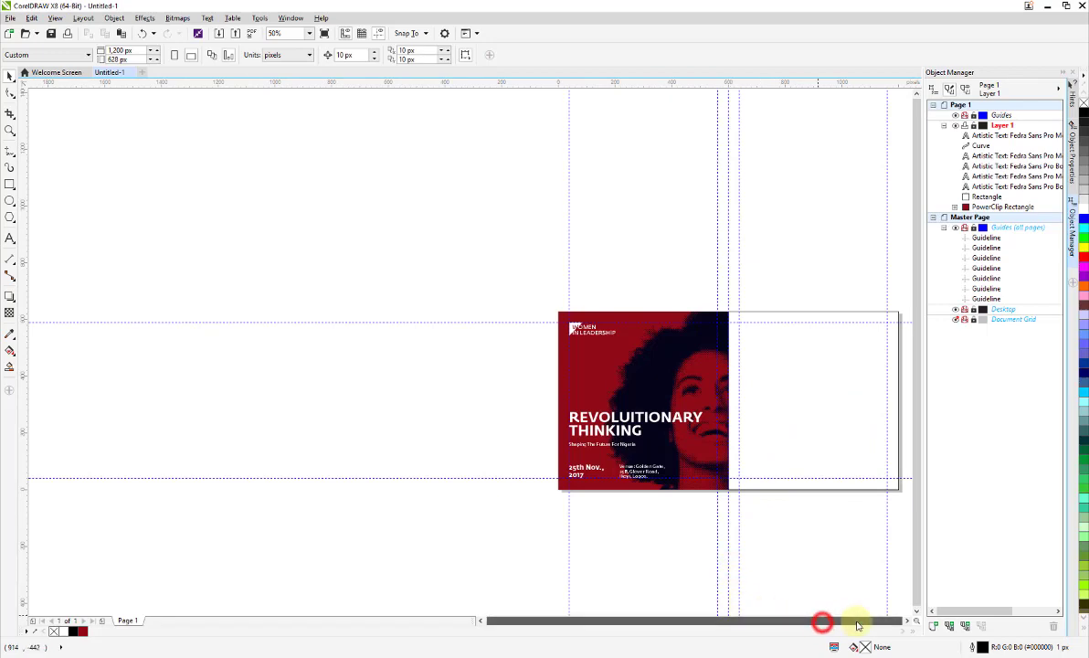
mouse_move(396, 626)
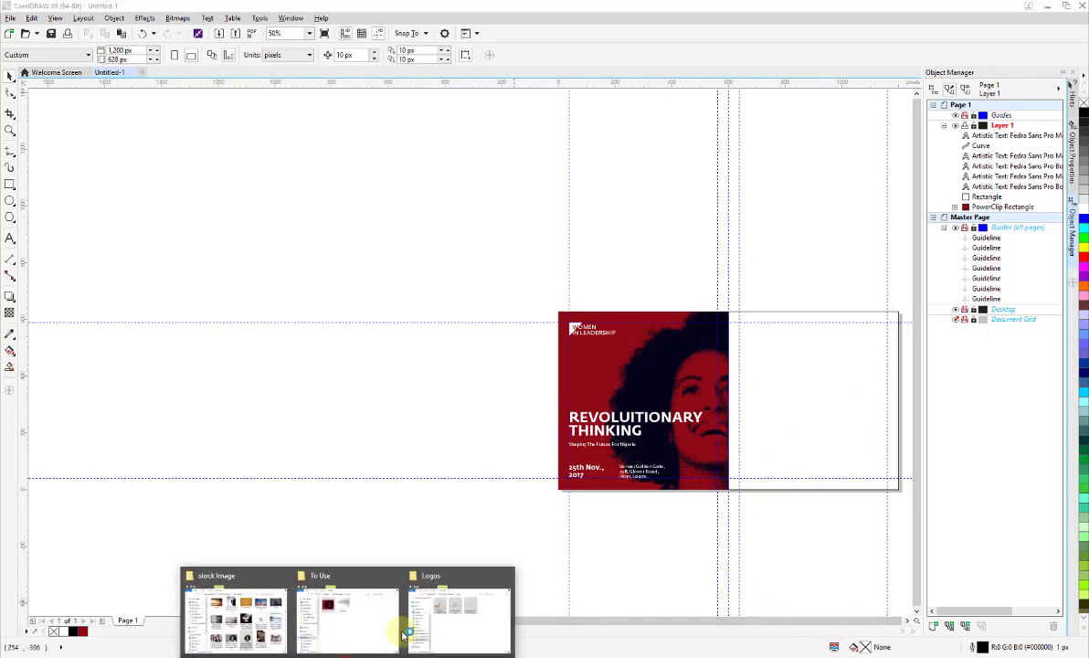
click(358, 622)
drag(562, 321, 102, 435)
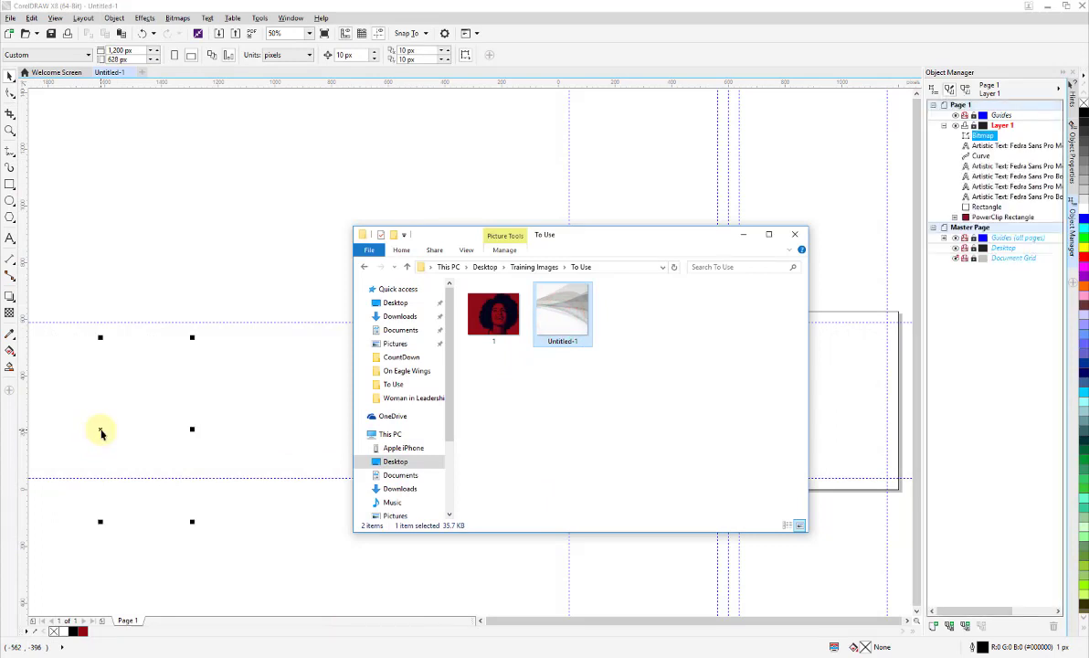
click(89, 395)
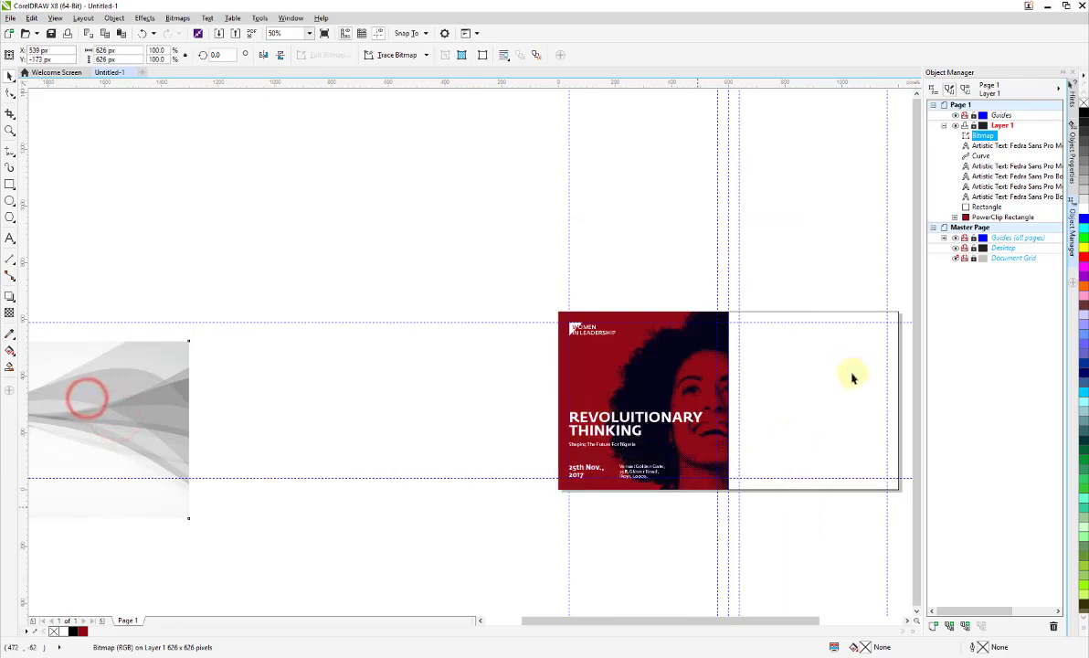
click(859, 366)
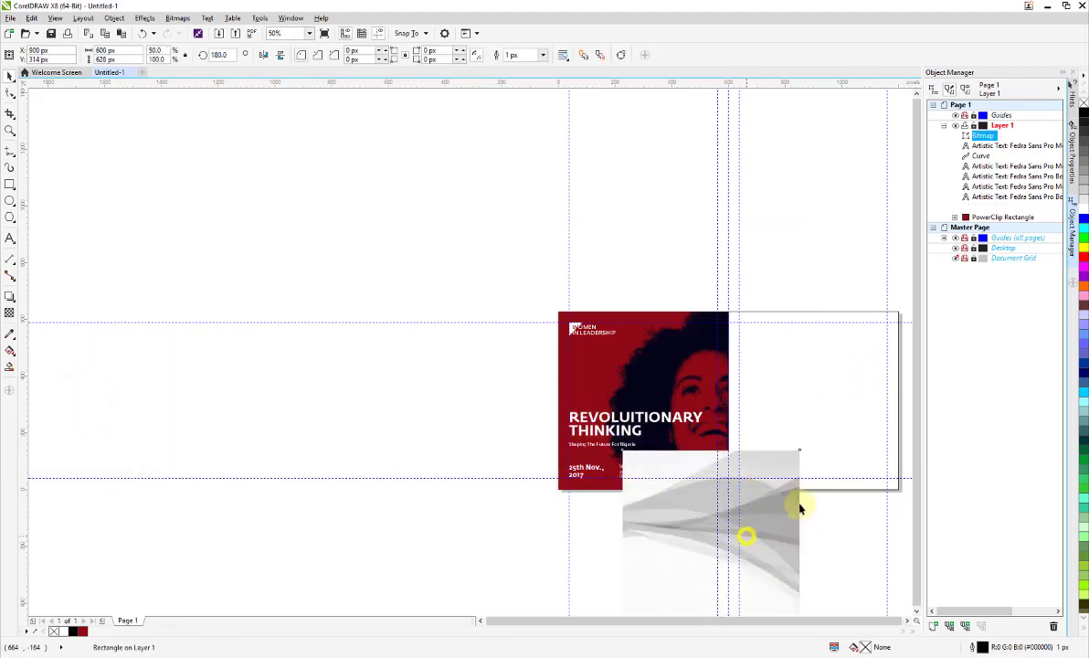
drag(747, 537, 791, 390)
PowerClip the wave image inside the panel and set Fit Contents to Fill Frame Proportionally.
click(827, 425)
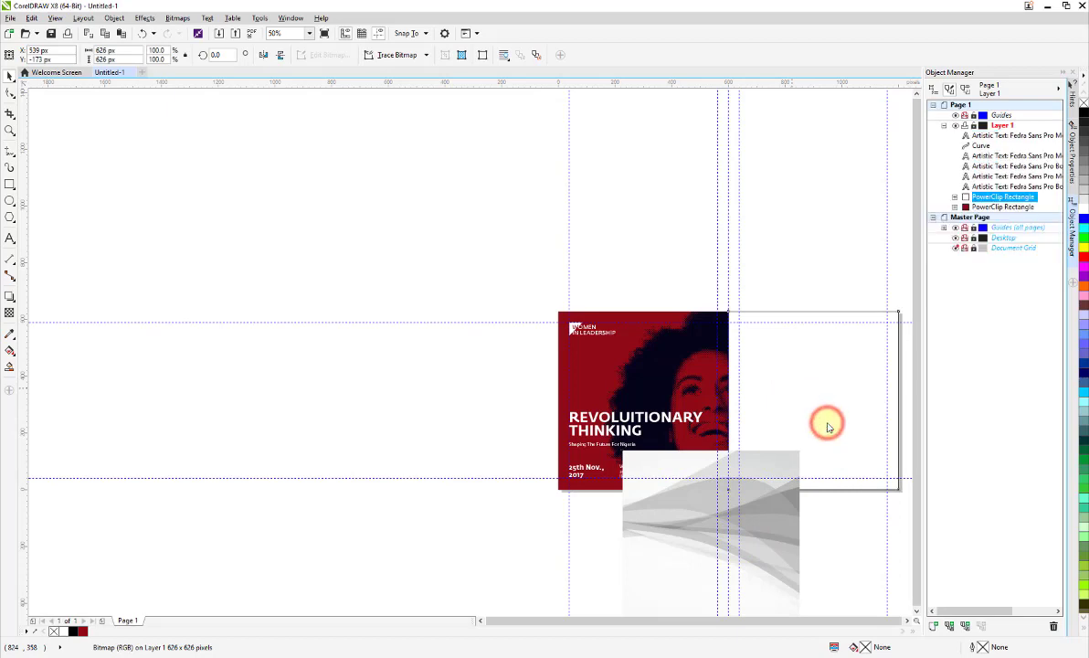
right_click(826, 380)
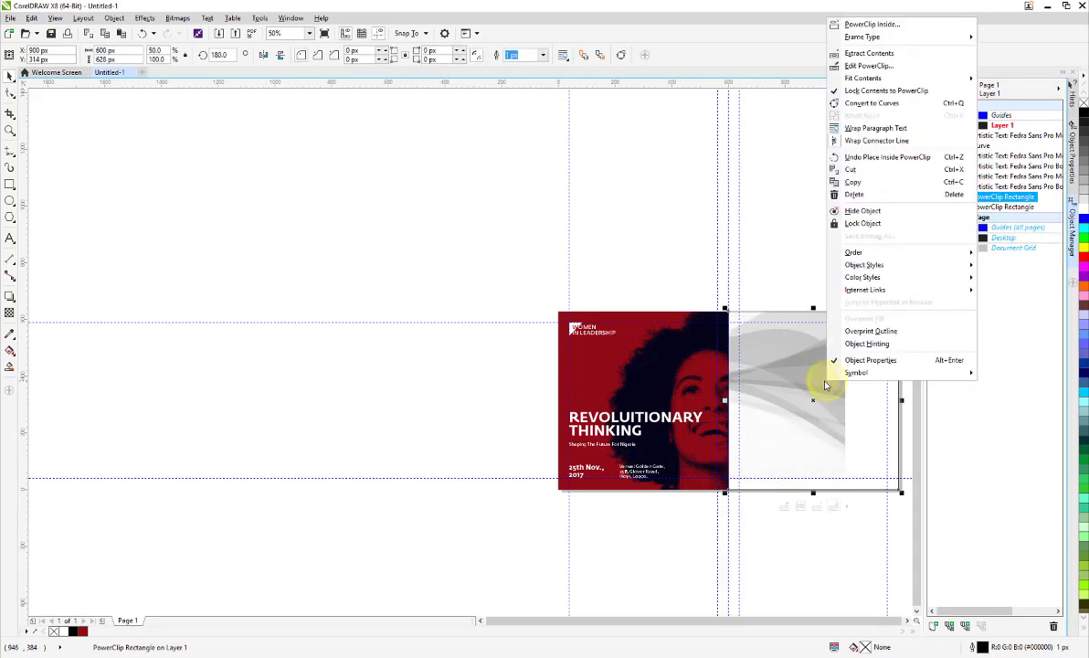
click(360, 390)
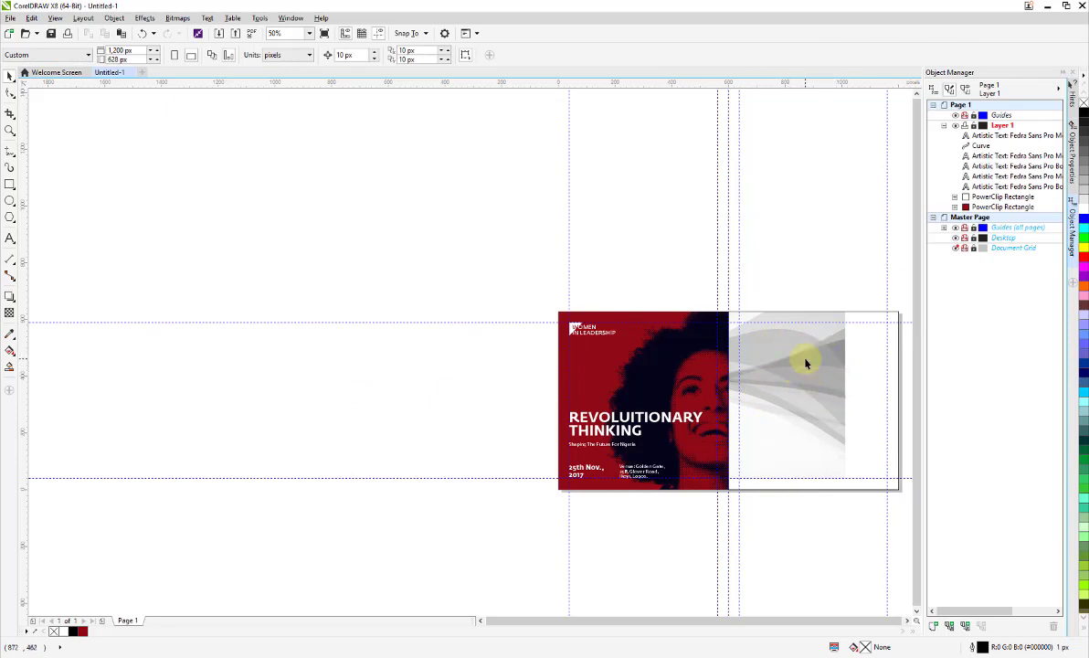
right_click(804, 361)
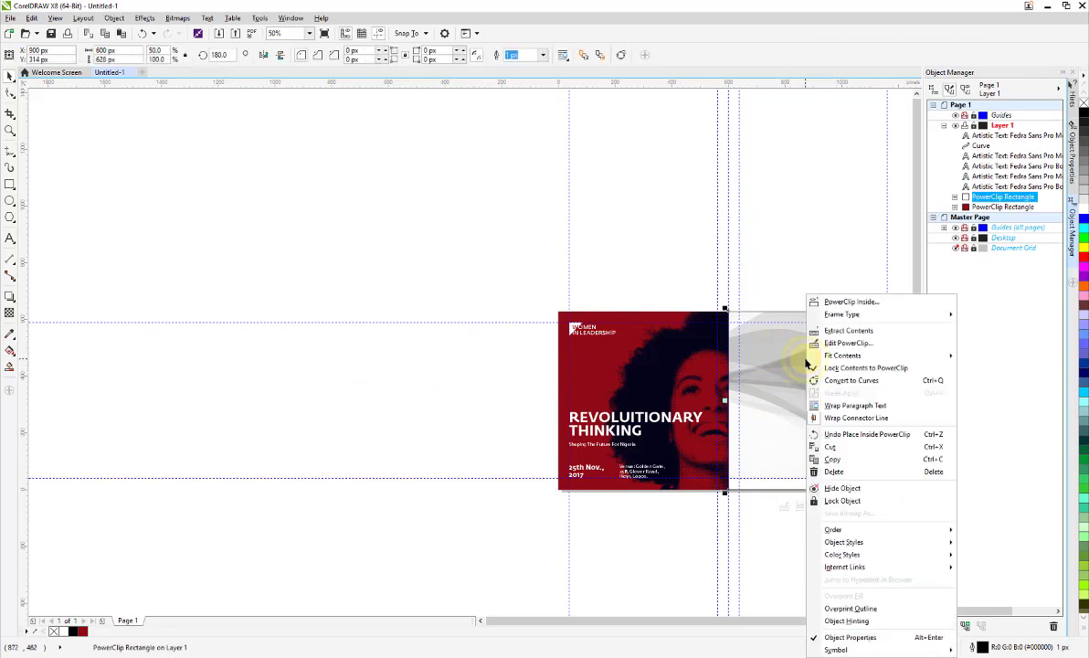
click(869, 356)
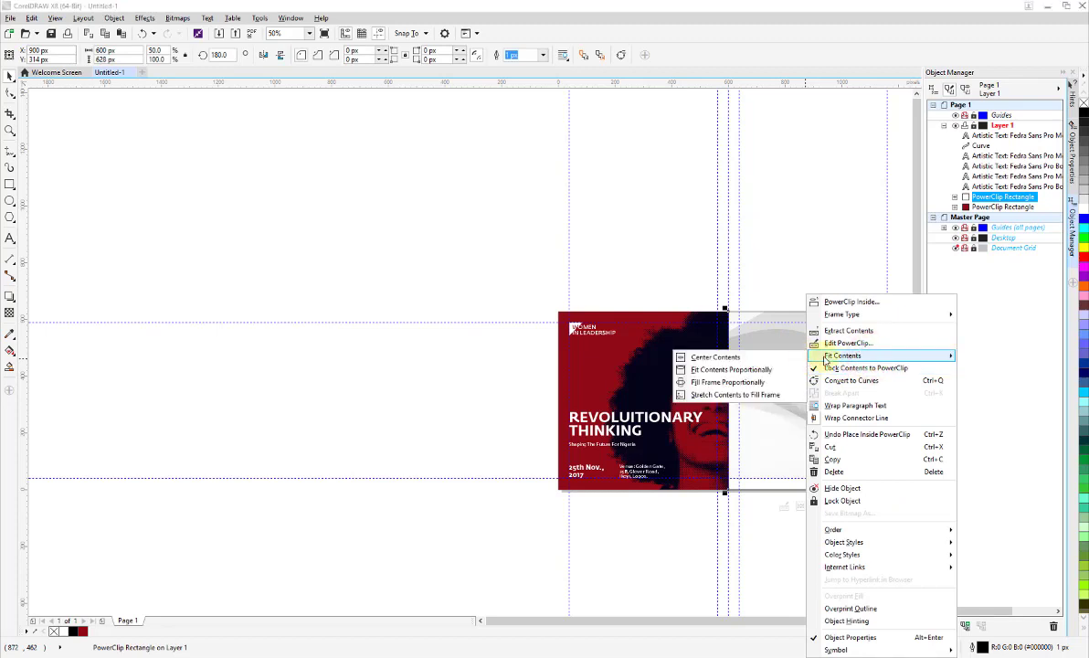
click(743, 383)
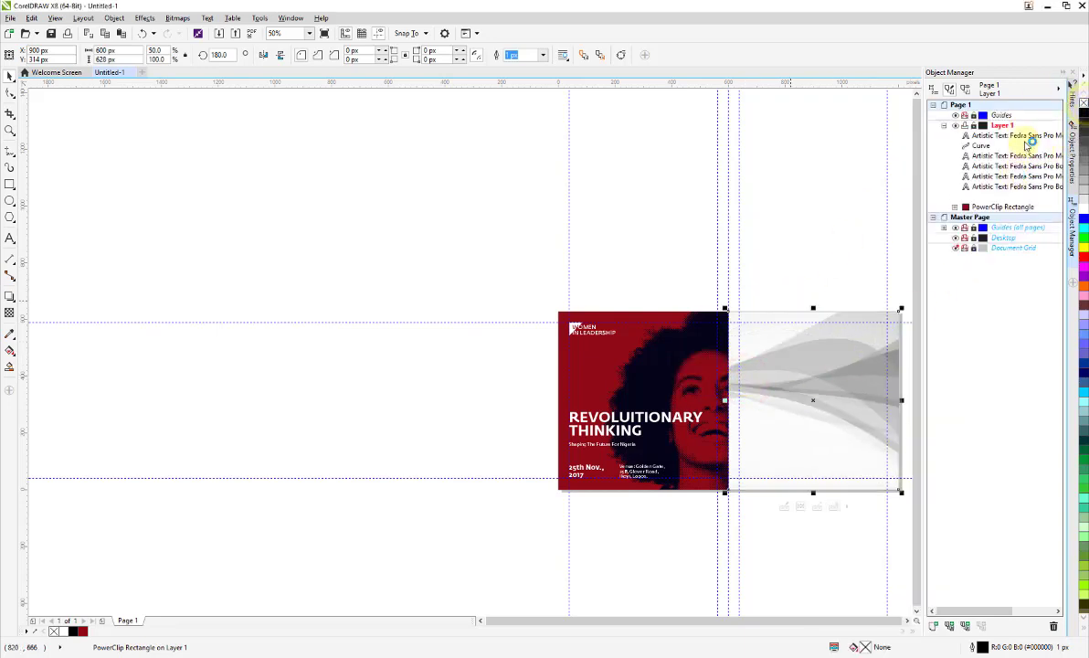
Remove the image frame's outline and deselect it.
right_click(1084, 104)
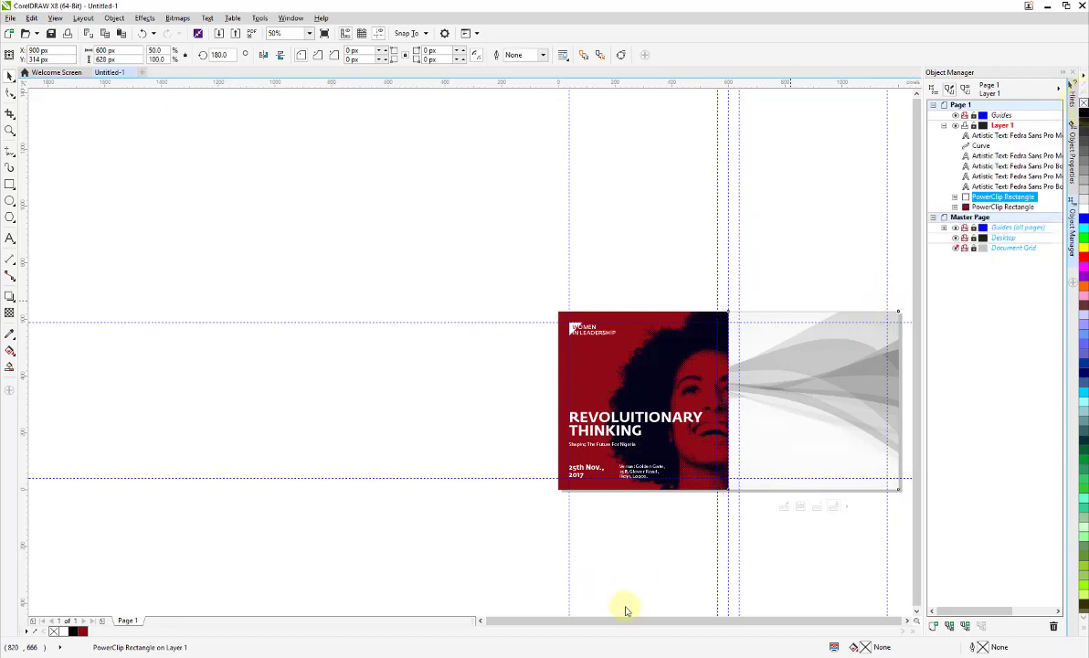
click(910, 622)
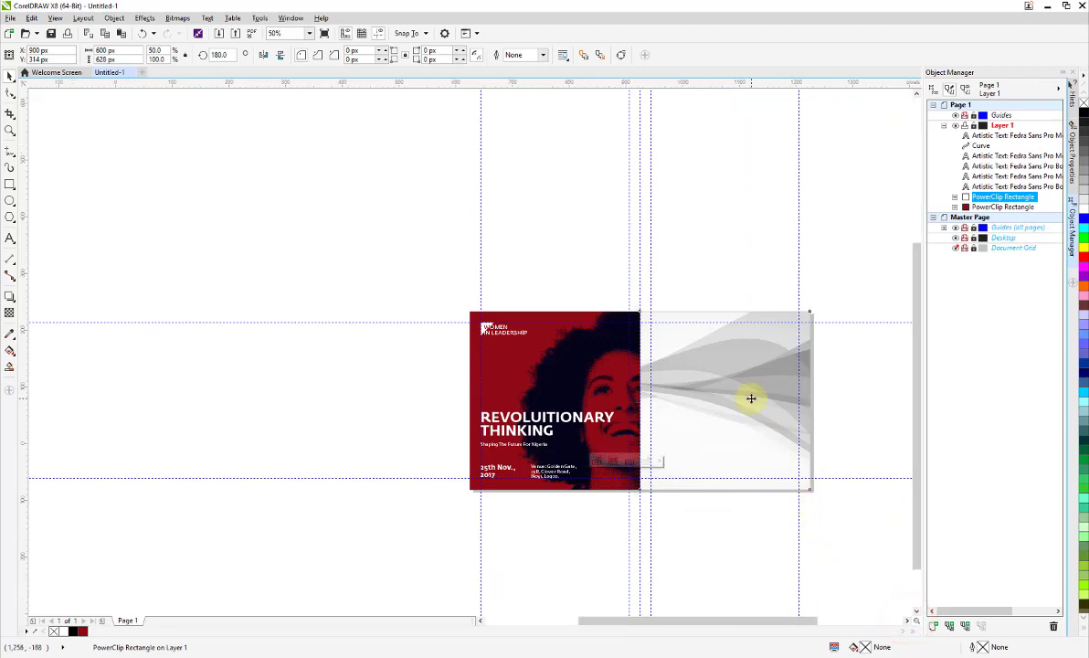
scroll(671, 389, up, 2)
click(841, 303)
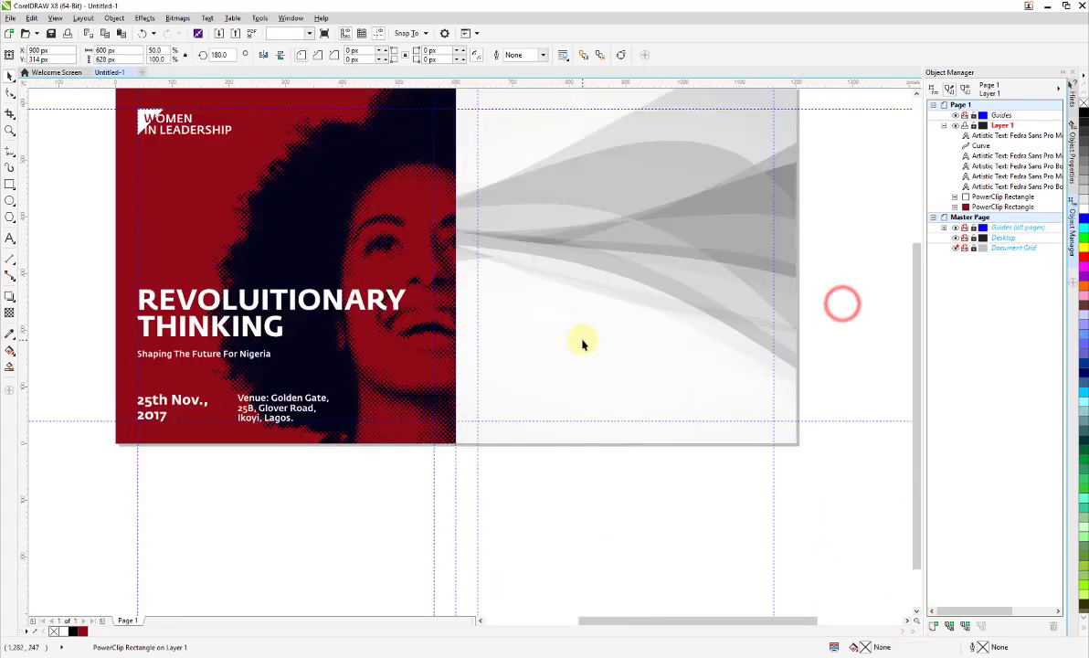
drag(918, 273, 918, 267)
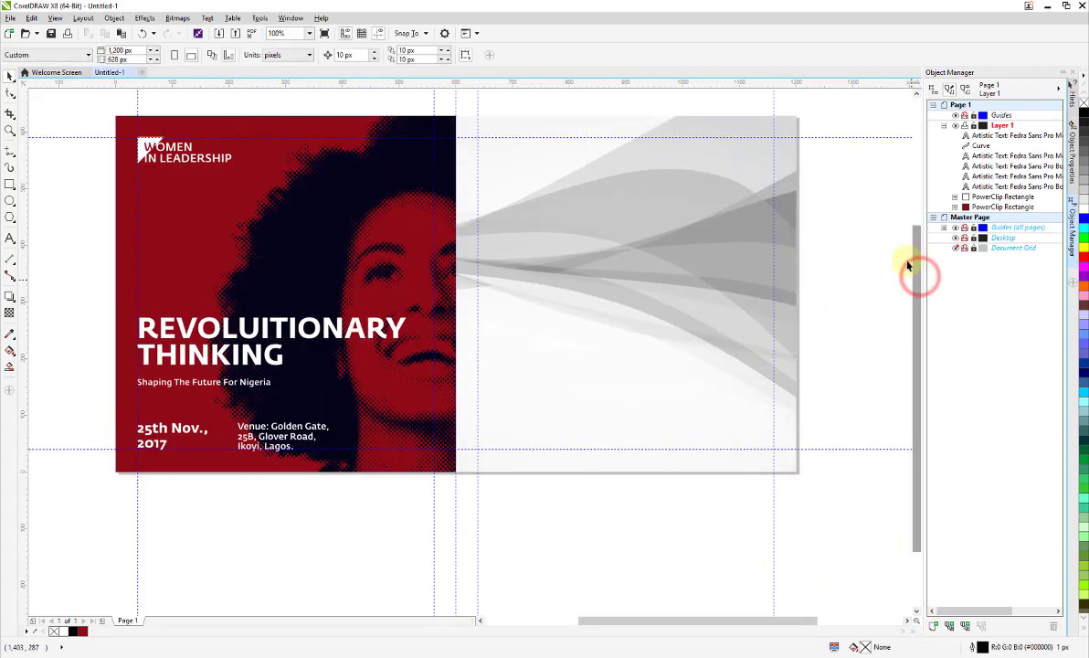
Draw a 78 px square at the right panel's top-left and mirror a copy beside it.
click(11, 183)
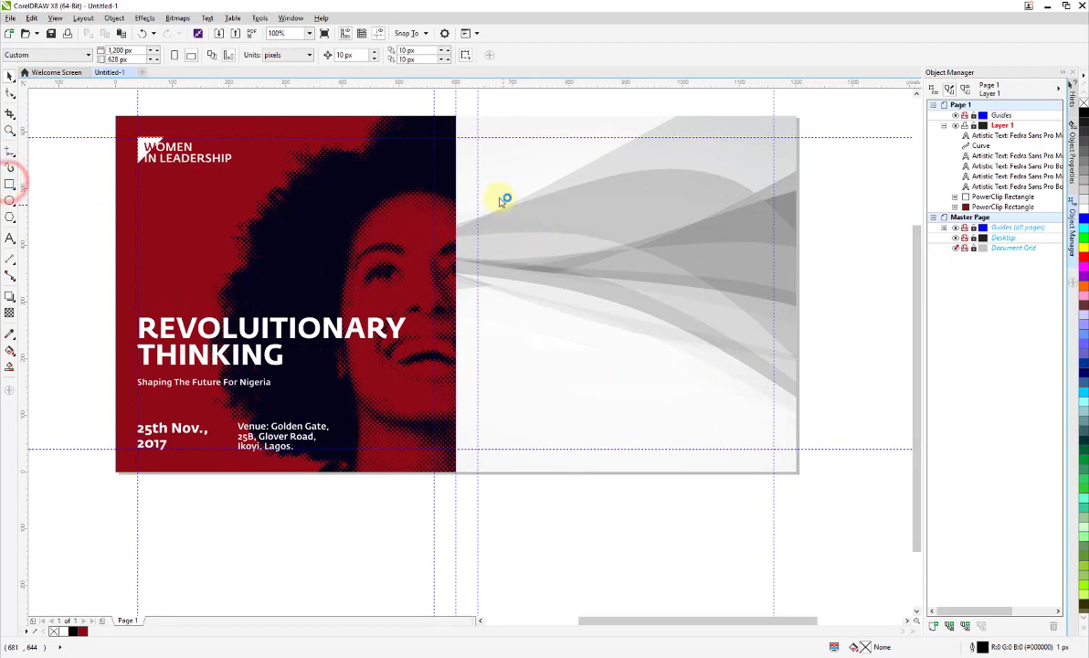
click(11, 184)
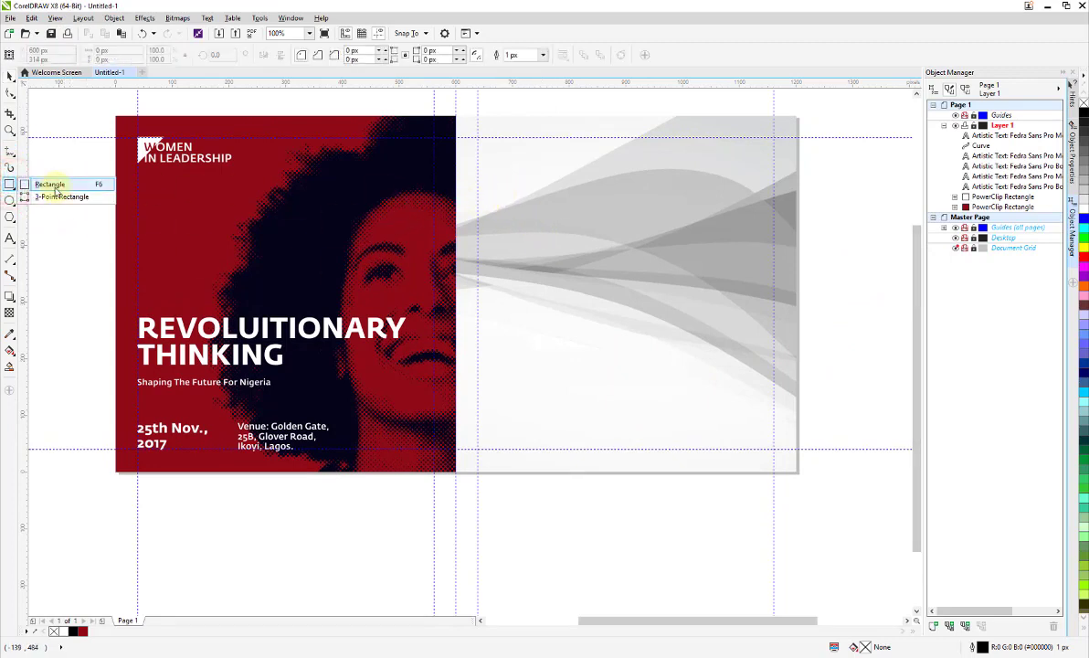
click(37, 186)
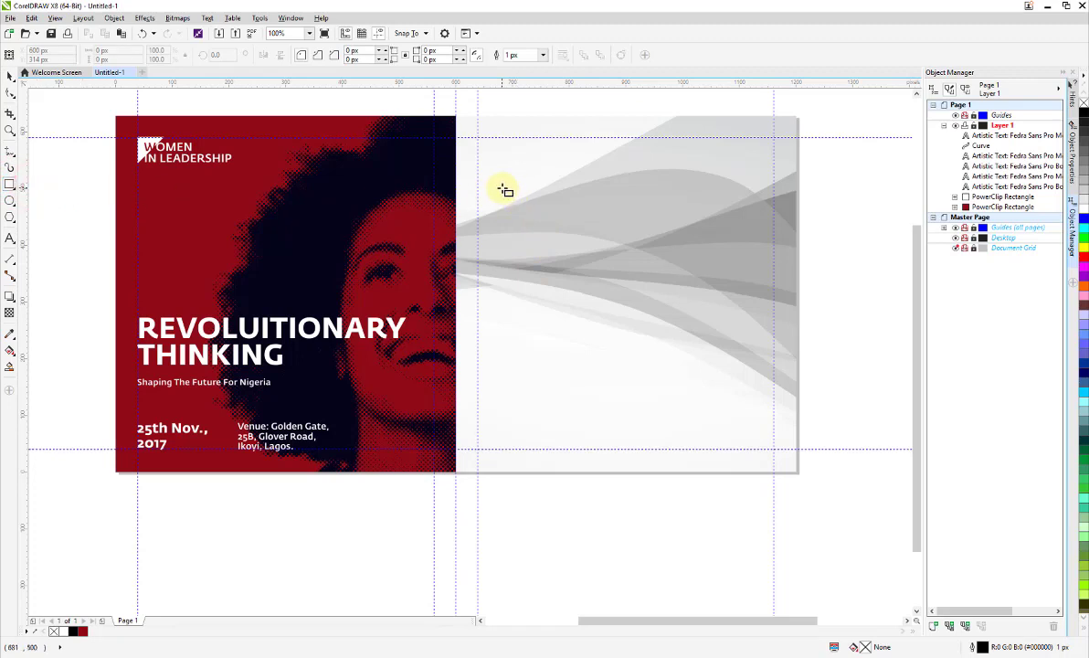
mouse_move(503, 188)
mouse_down()
mouse_move(552, 236)
mouse_move(499, 220)
mouse_move(487, 189)
mouse_up()
scroll(487, 192, up, 3)
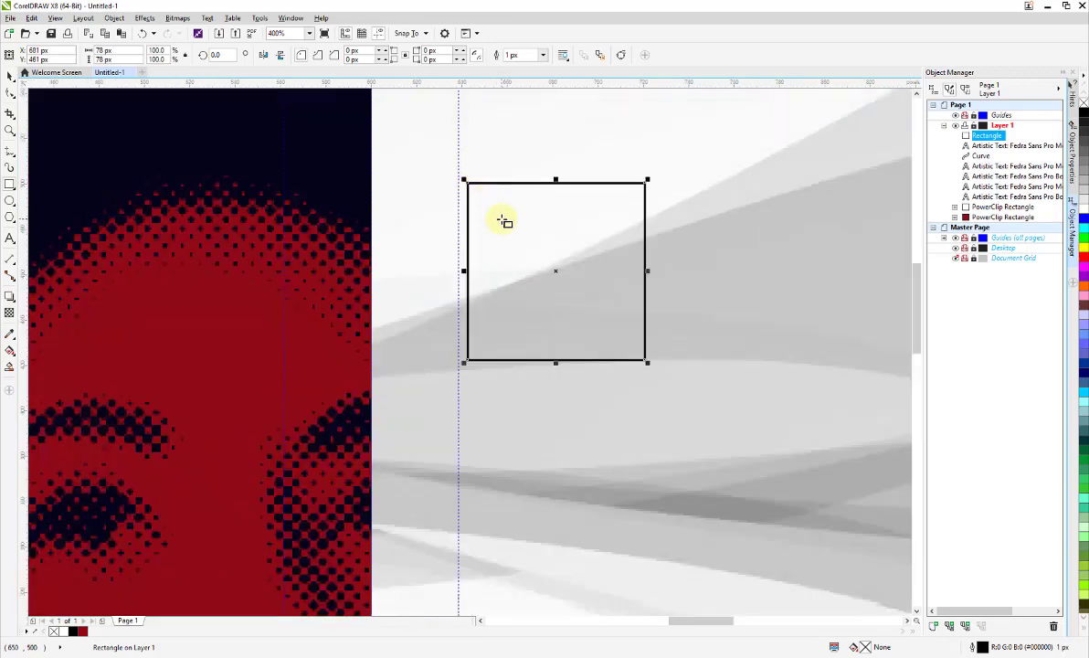
drag(554, 267, 549, 258)
scroll(549, 257, down, 3)
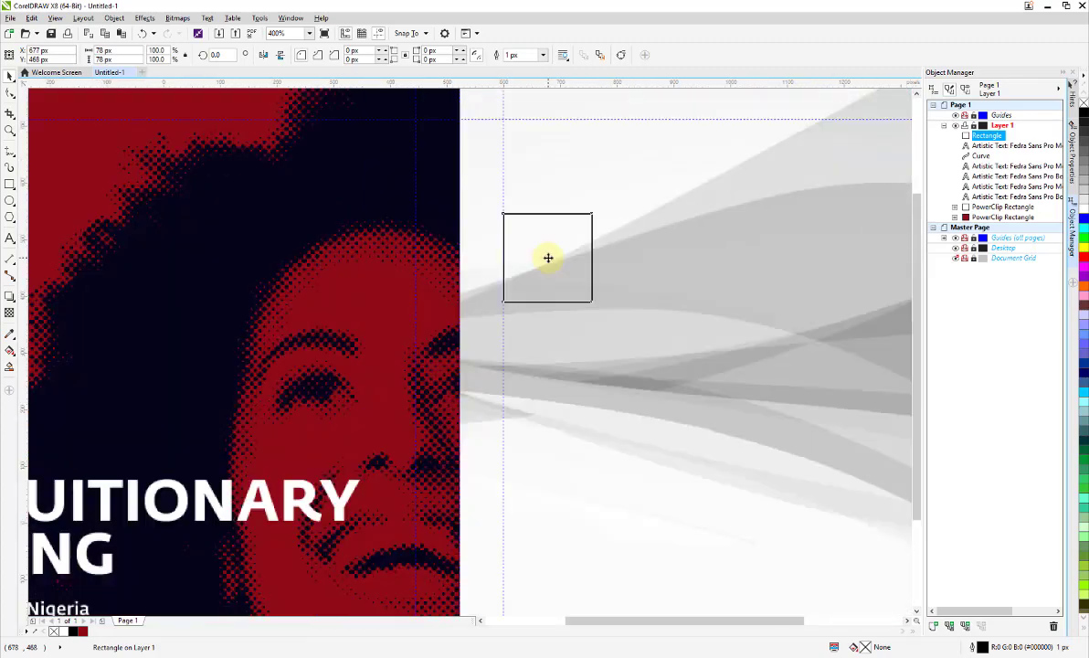
scroll(586, 265, down, 1)
scroll(548, 264, up, 2)
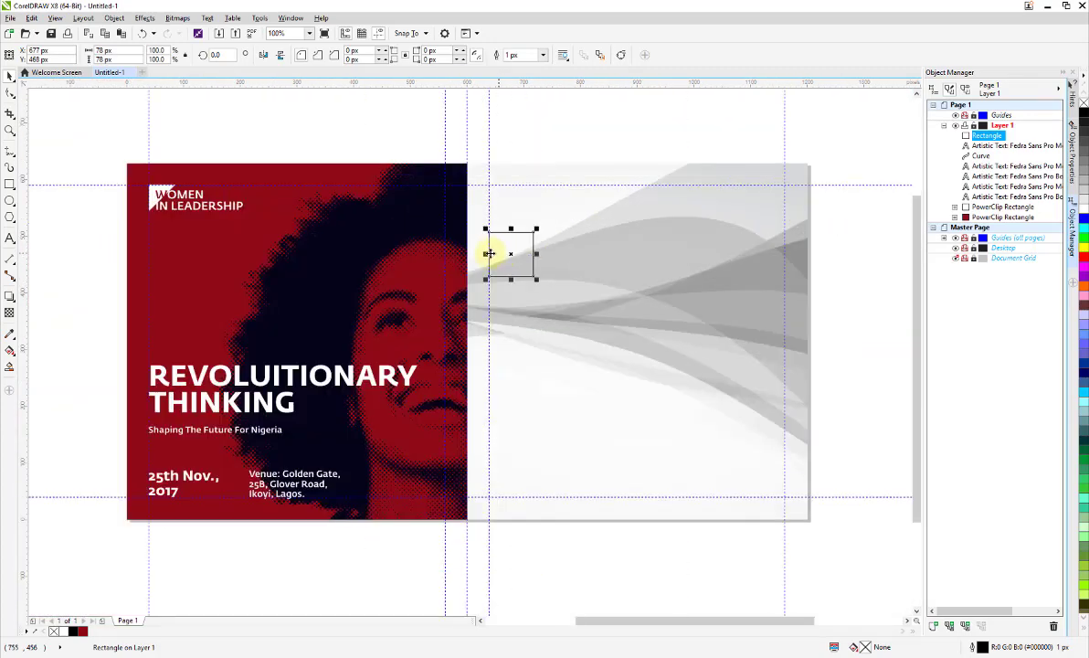
drag(487, 254, 544, 256)
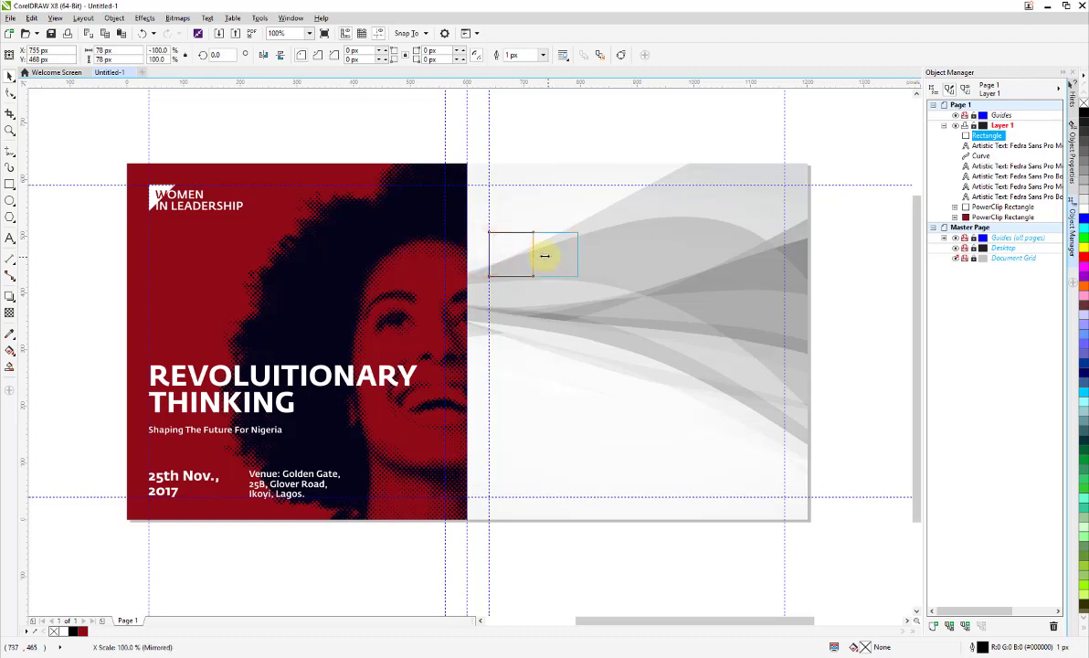
drag(545, 260, 545, 260)
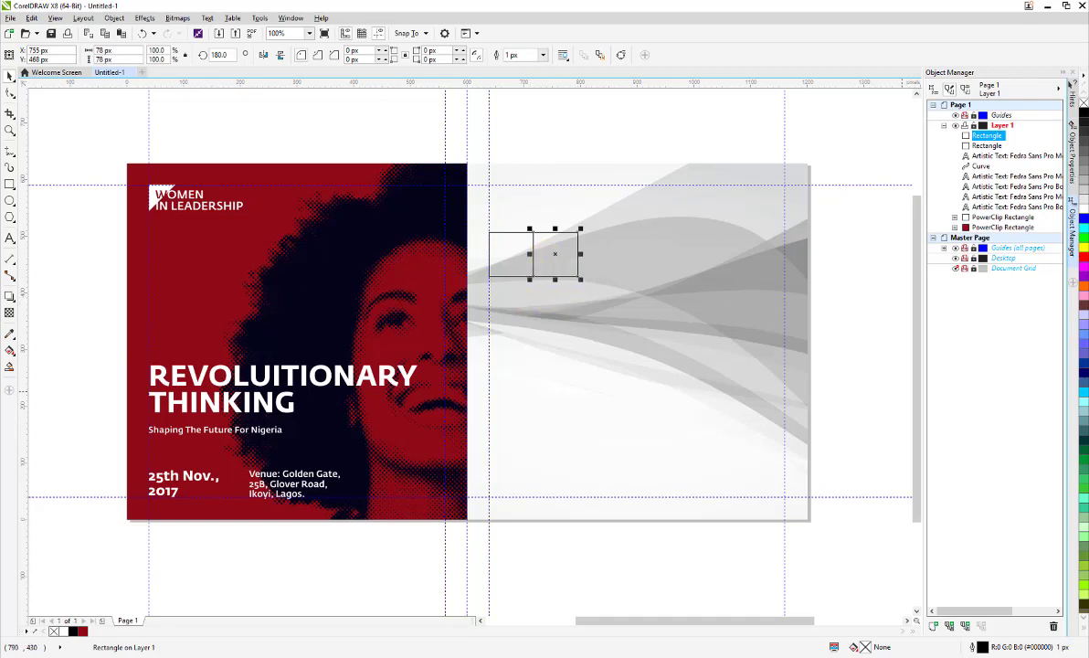
Repeat the copy with Ctrl+D to build a row of six squares.
key(ctrl+z)
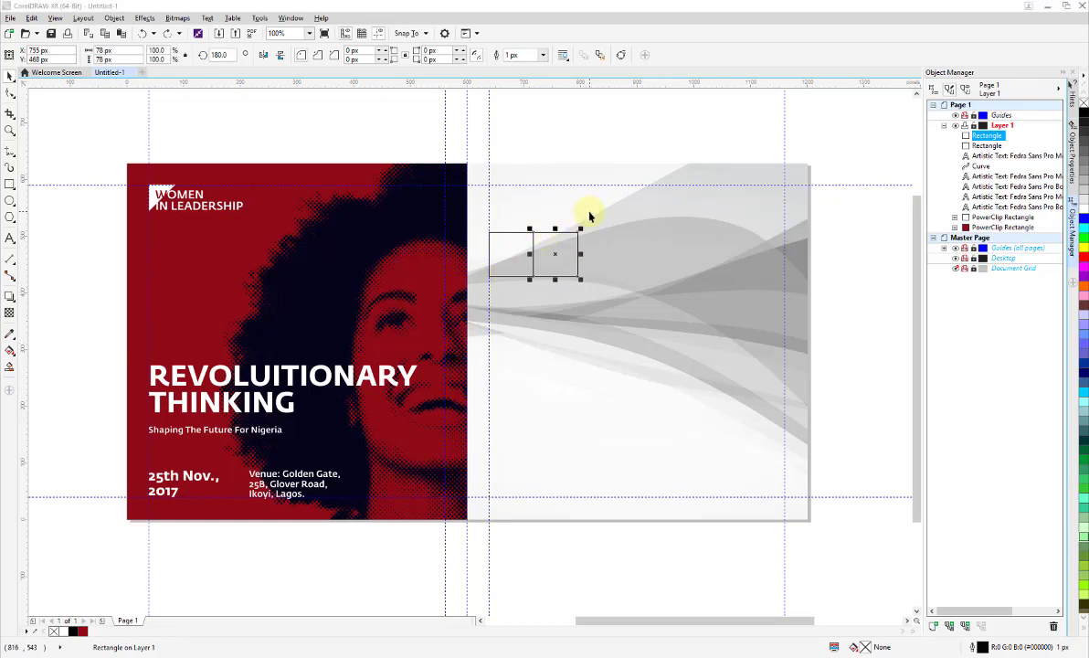
click(555, 250)
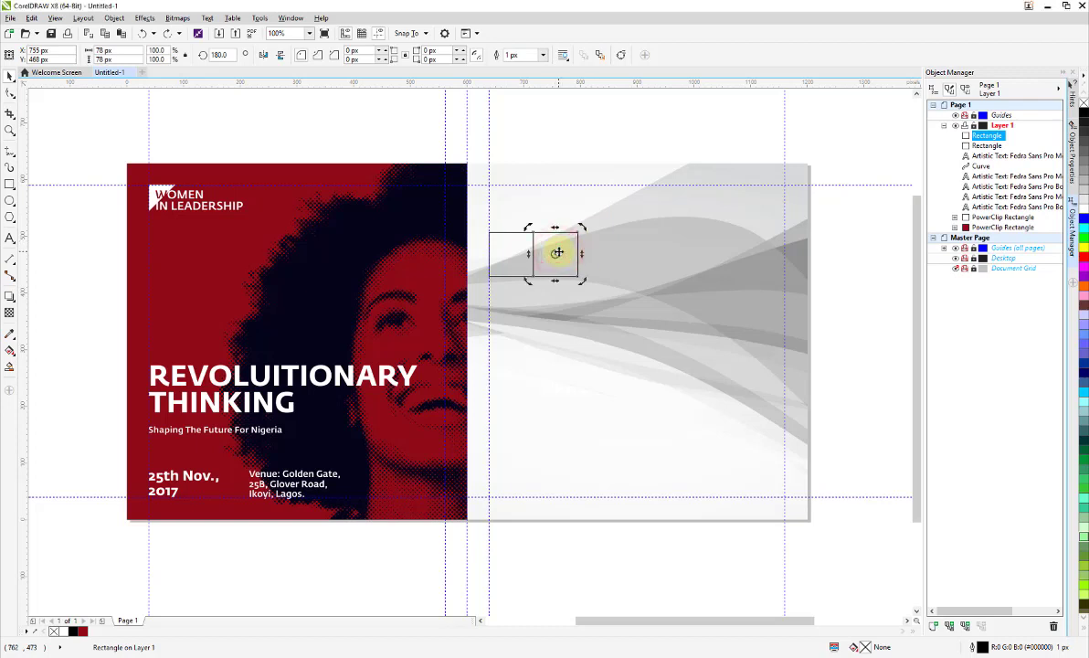
key(ctrl+d)
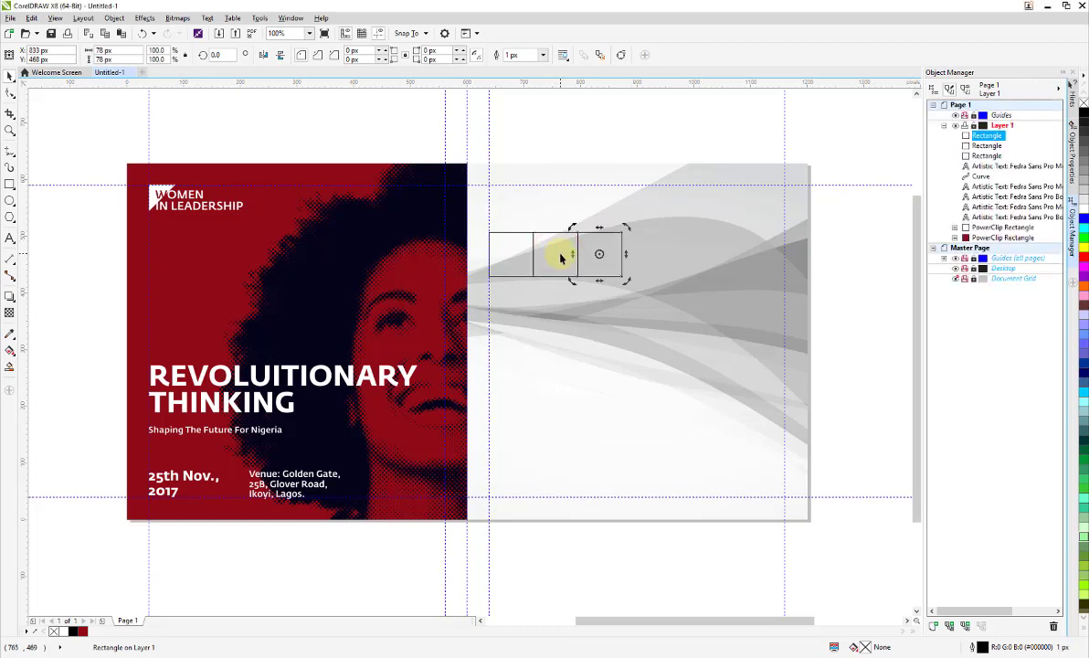
key(ctrl+d)
key(ctrl+d)
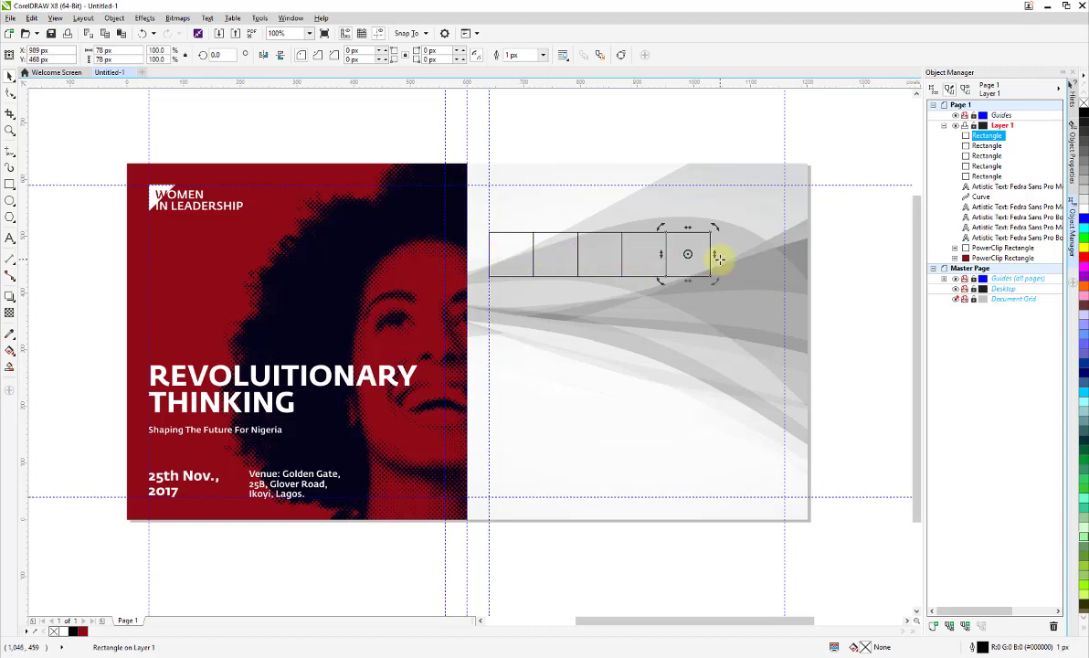
key(ctrl+d)
Scale the row to 502 × 84 px, nudge it, and mirror a copy of the row below.
drag(844, 216, 486, 297)
drag(758, 278, 786, 292)
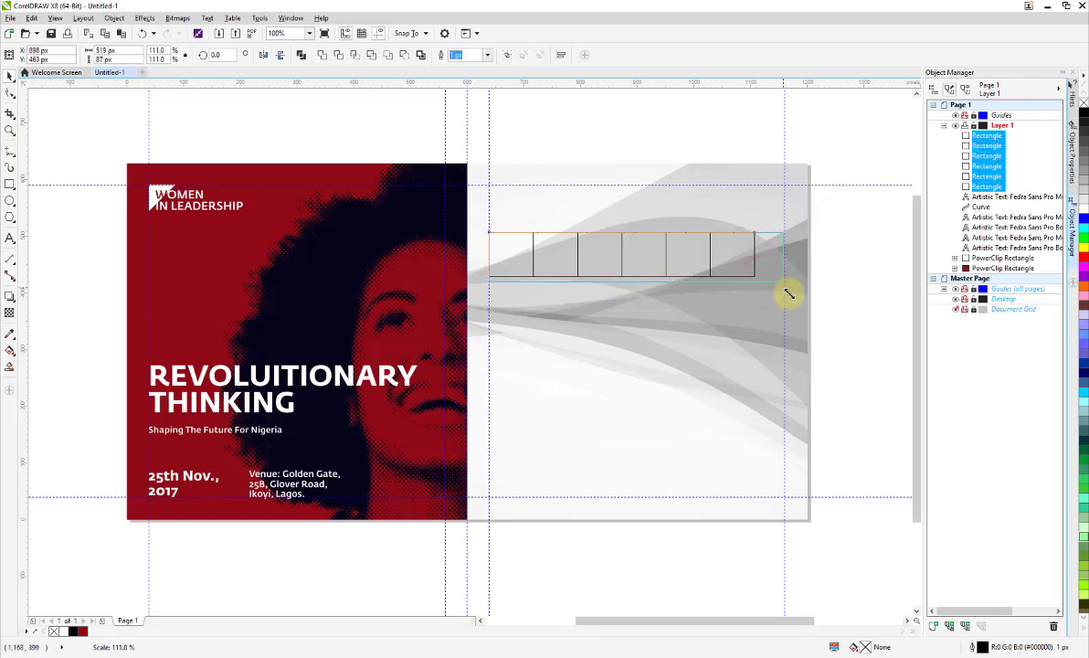
drag(786, 294, 778, 291)
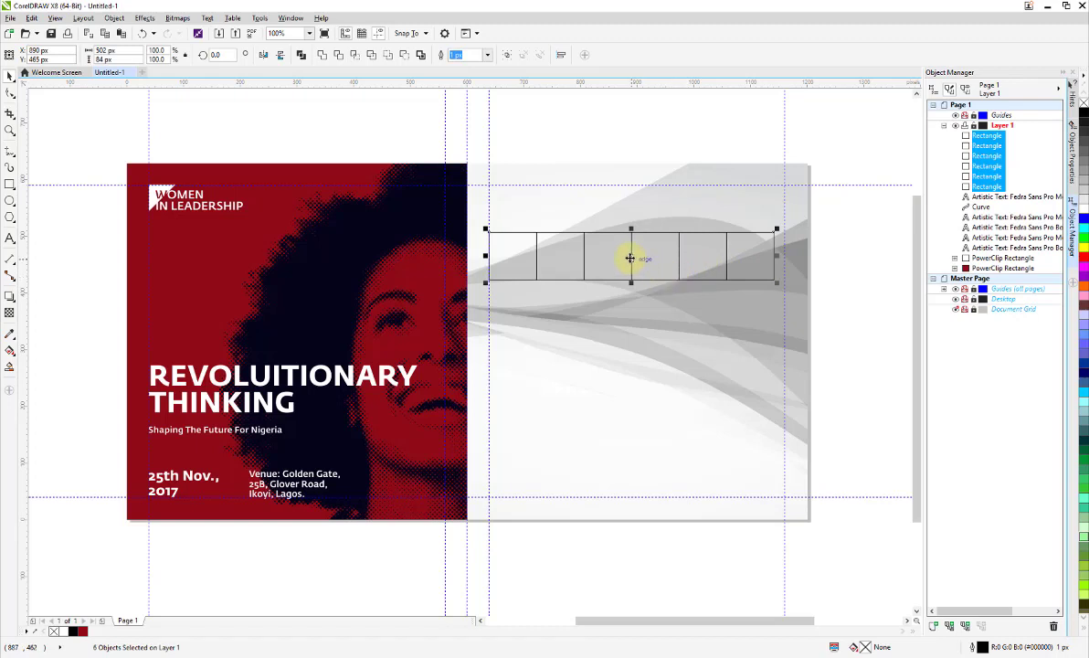
drag(630, 258, 634, 261)
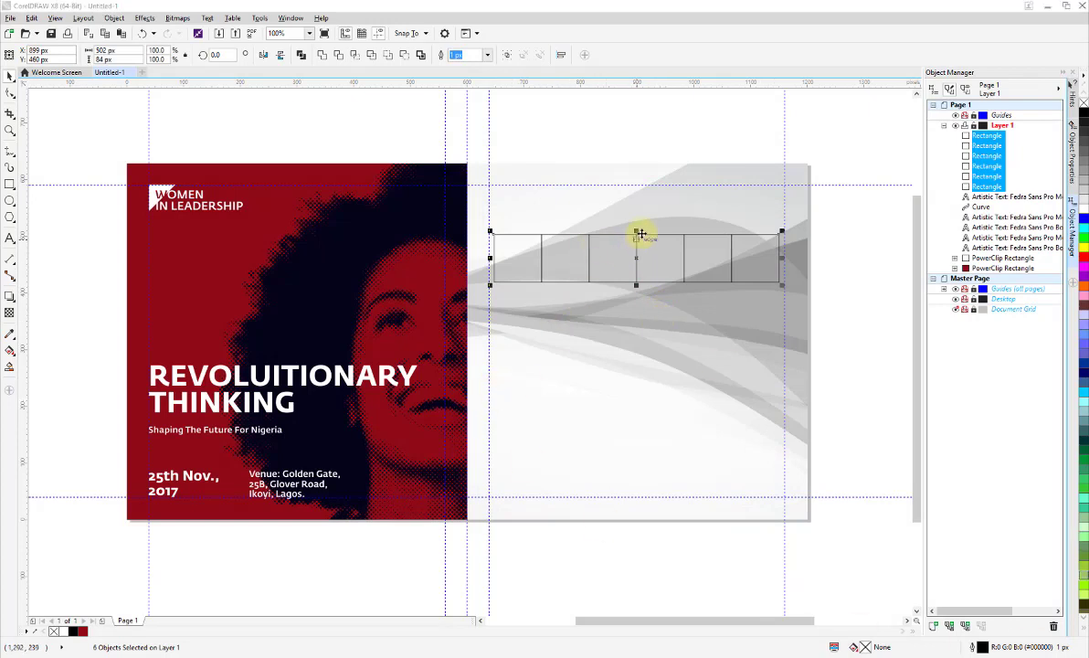
drag(637, 231, 638, 303)
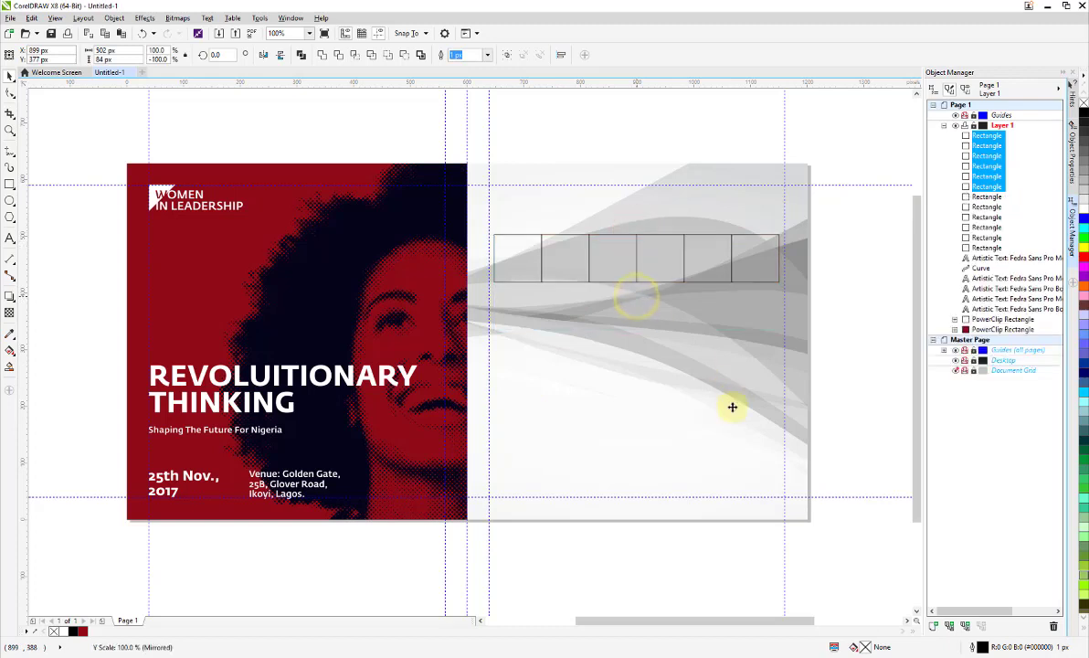
Repeat the row copy with Ctrl+R for five rows of six, then move the 30-cell grid up.
key(ctrl+r)
key(ctrl+r)
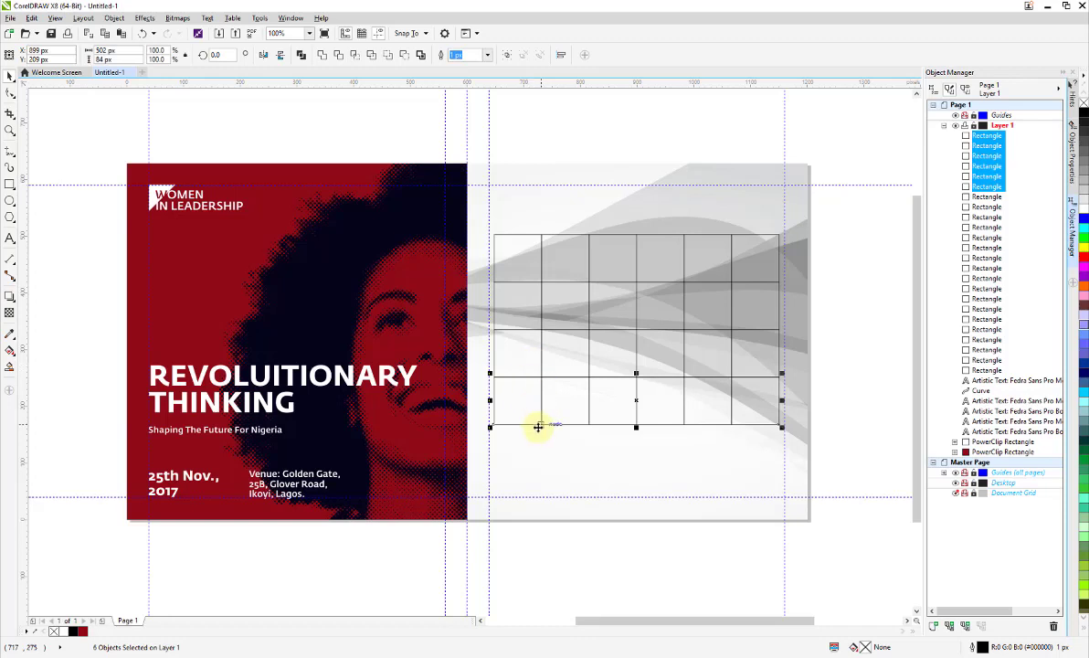
key(ctrl+r)
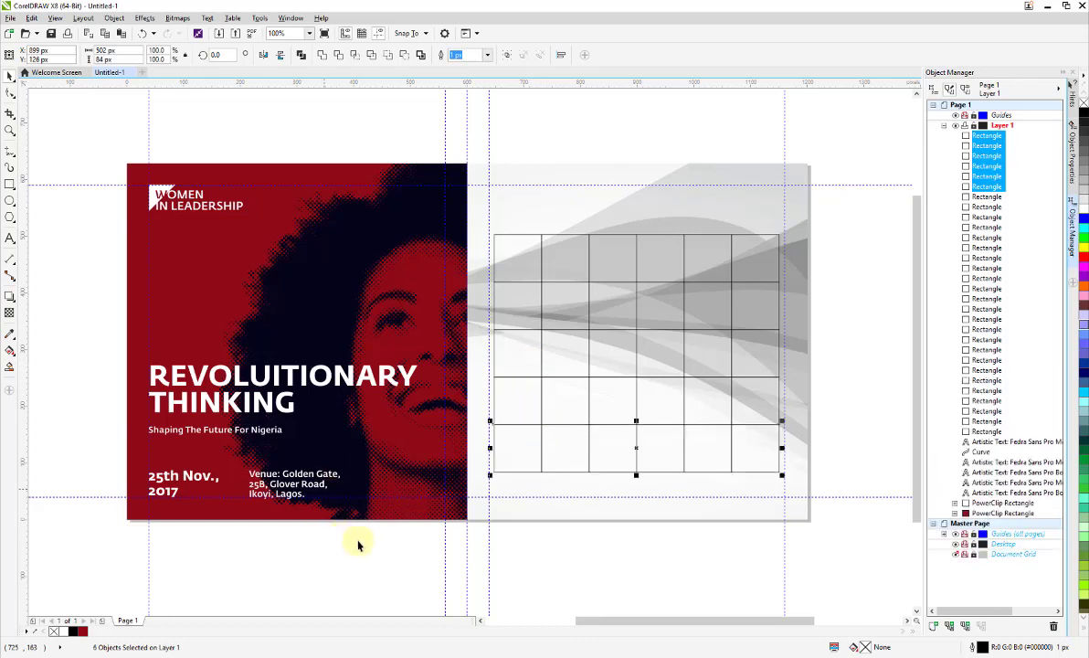
click(731, 287)
drag(827, 219, 488, 480)
mouse_move(637, 355)
mouse_down()
mouse_move(643, 341)
mouse_move(648, 367)
mouse_up()
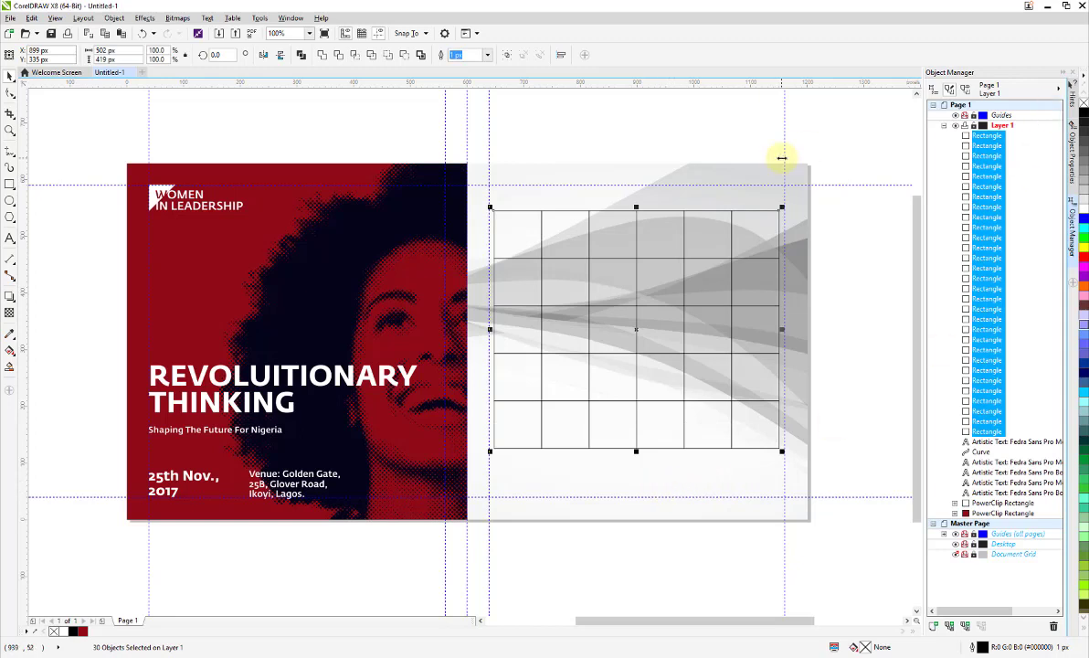
mouse_move(347, 655)
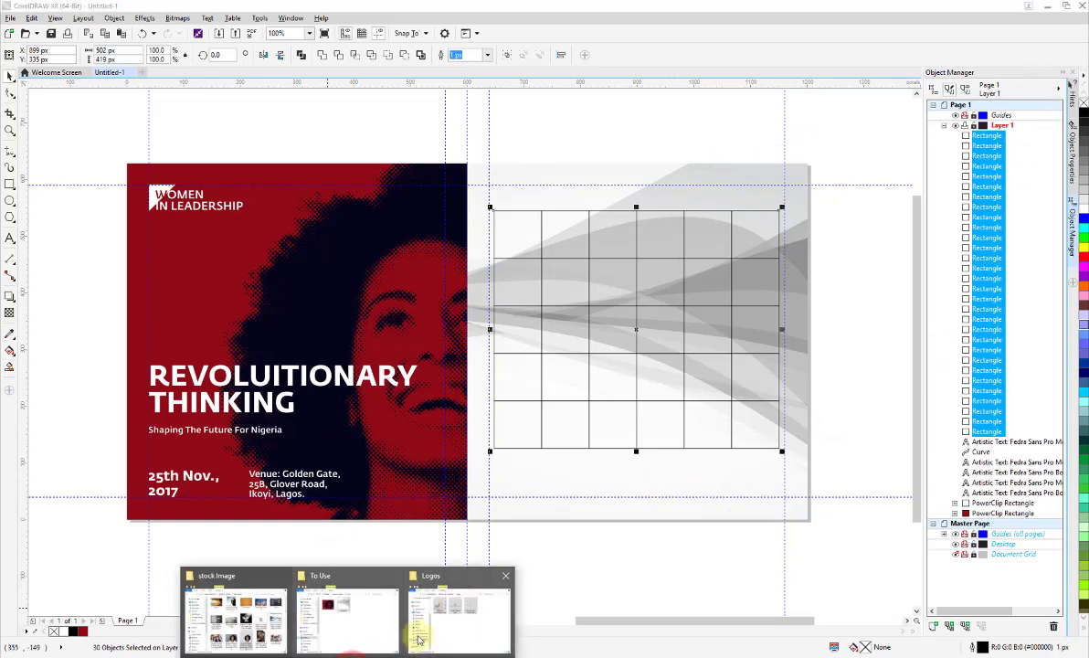
Open Woman in Leadership > PICTURES in File Explorer and drag a speaker photo onto the flyer canvas.
click(494, 606)
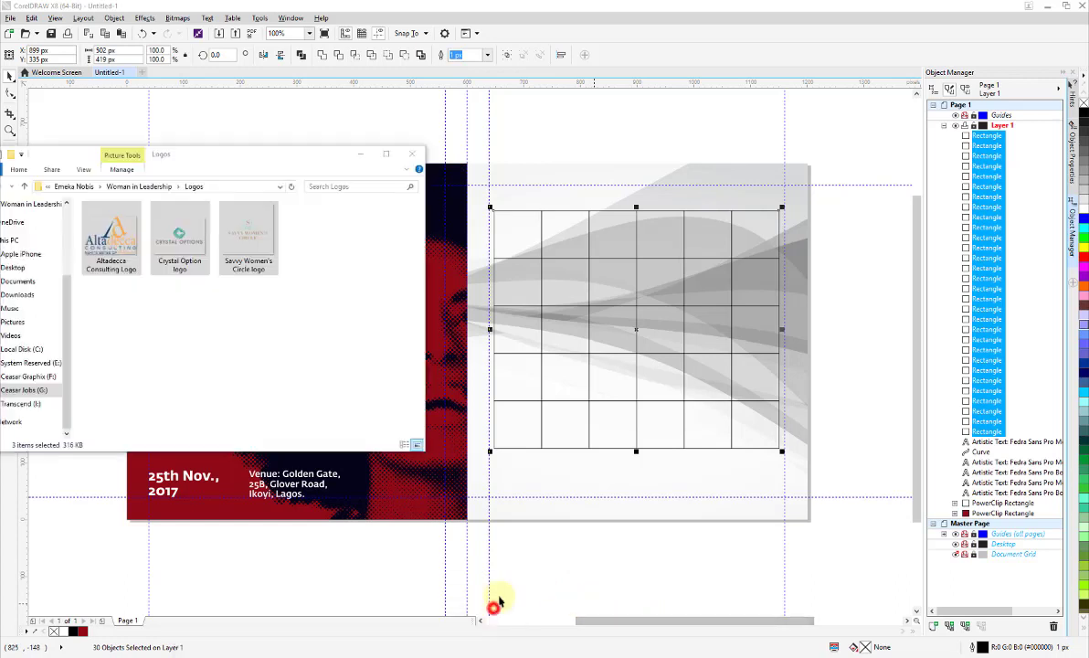
click(156, 189)
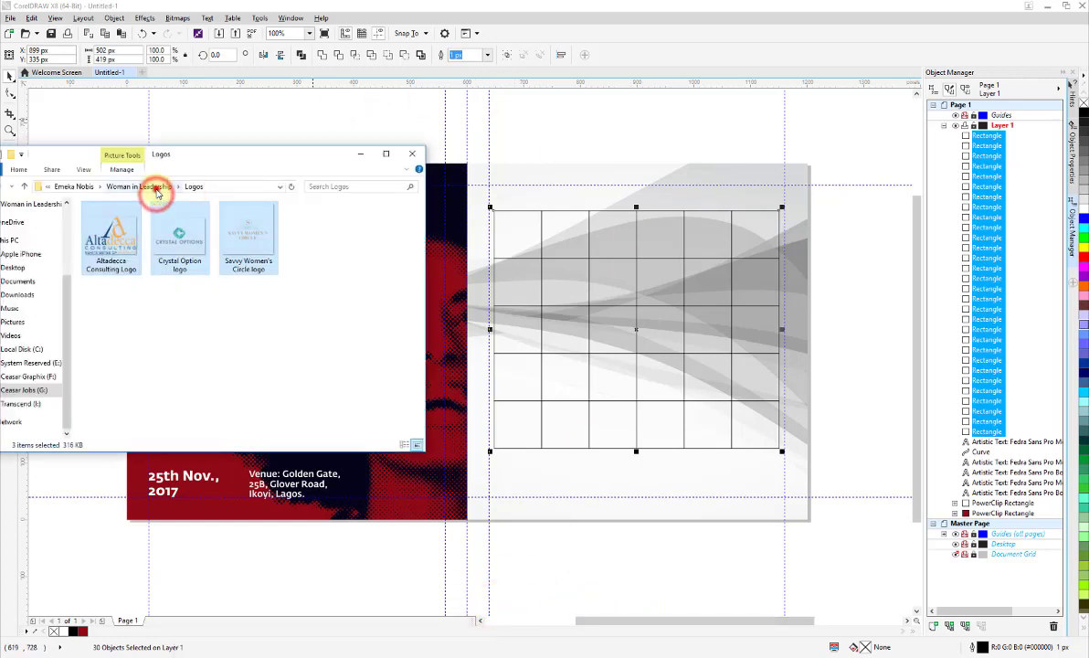
double_click(183, 243)
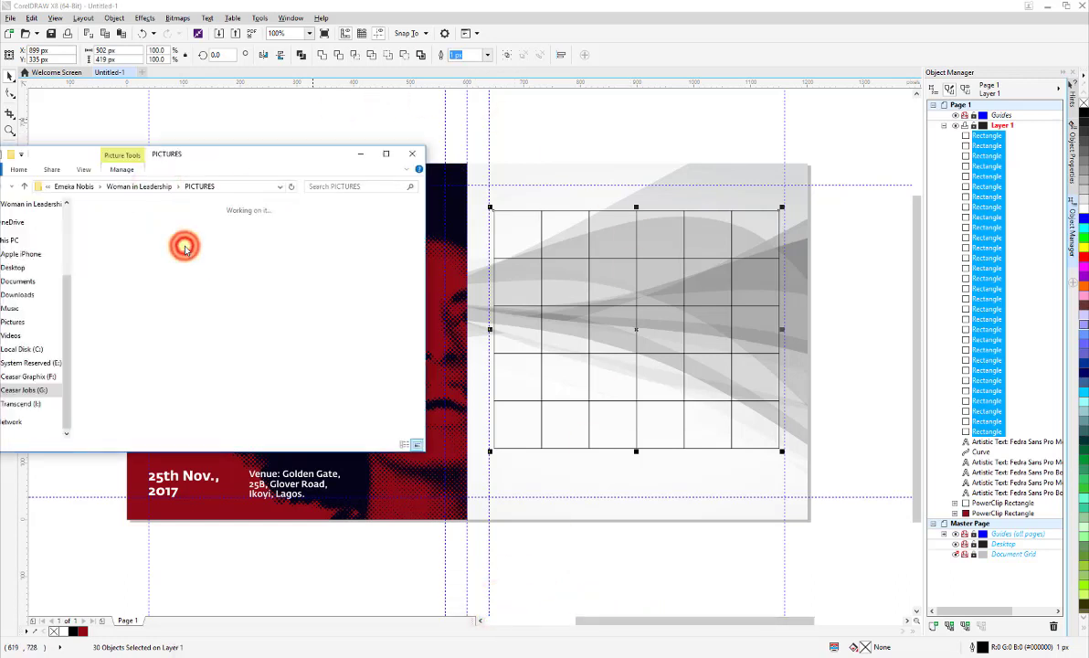
drag(315, 297, 861, 352)
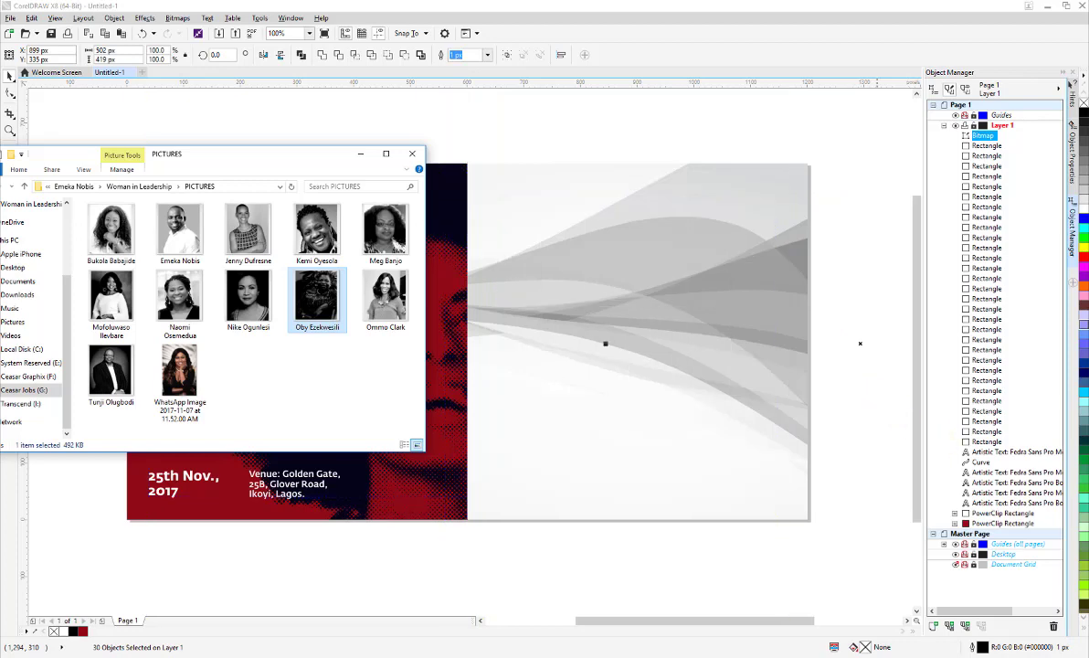
Shrink the dropped photo and PowerClip it inside the grid's top-left cell.
click(682, 144)
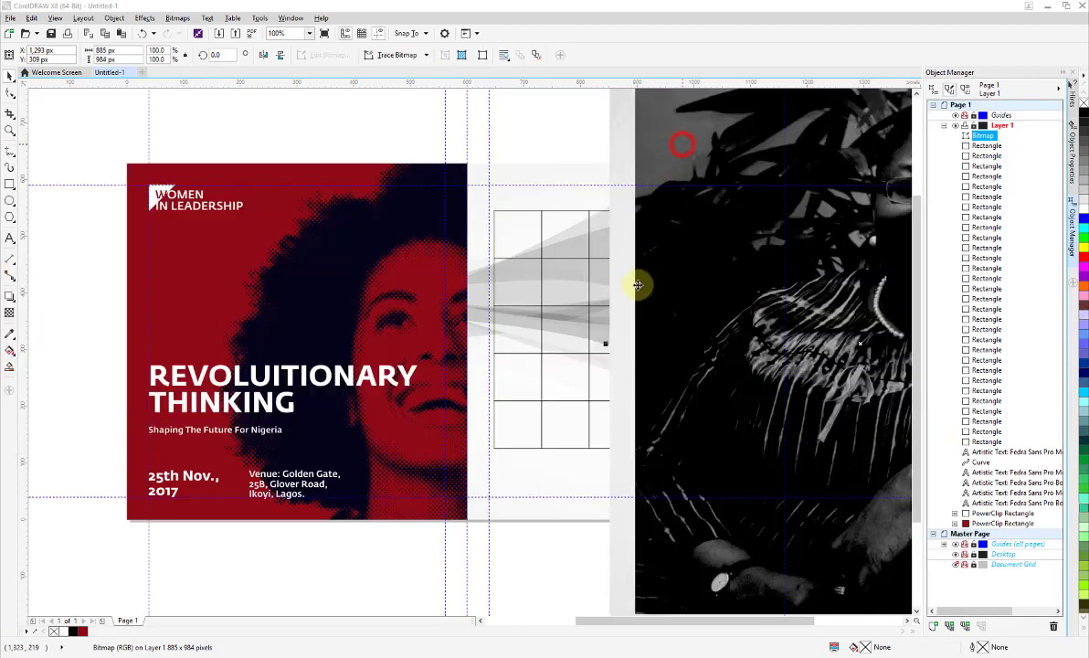
drag(637, 286, 553, 386)
click(640, 535)
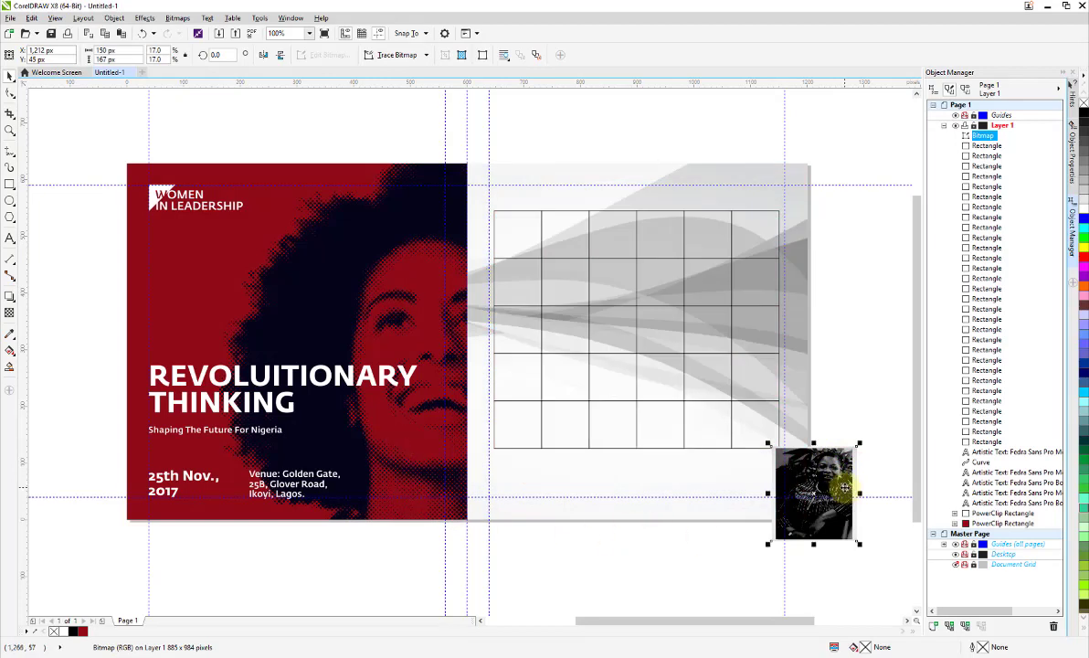
drag(840, 485, 521, 248)
click(557, 277)
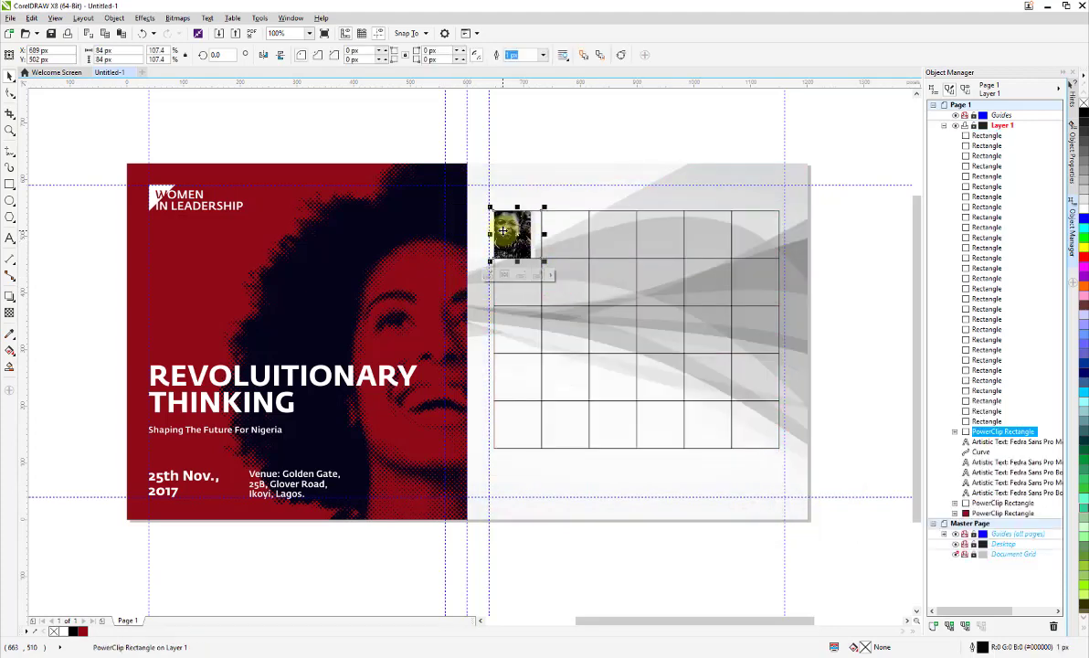
Edit the PowerClip contents to reposition the photo so her face is framed, then finish editing.
right_click(505, 235)
click(541, 281)
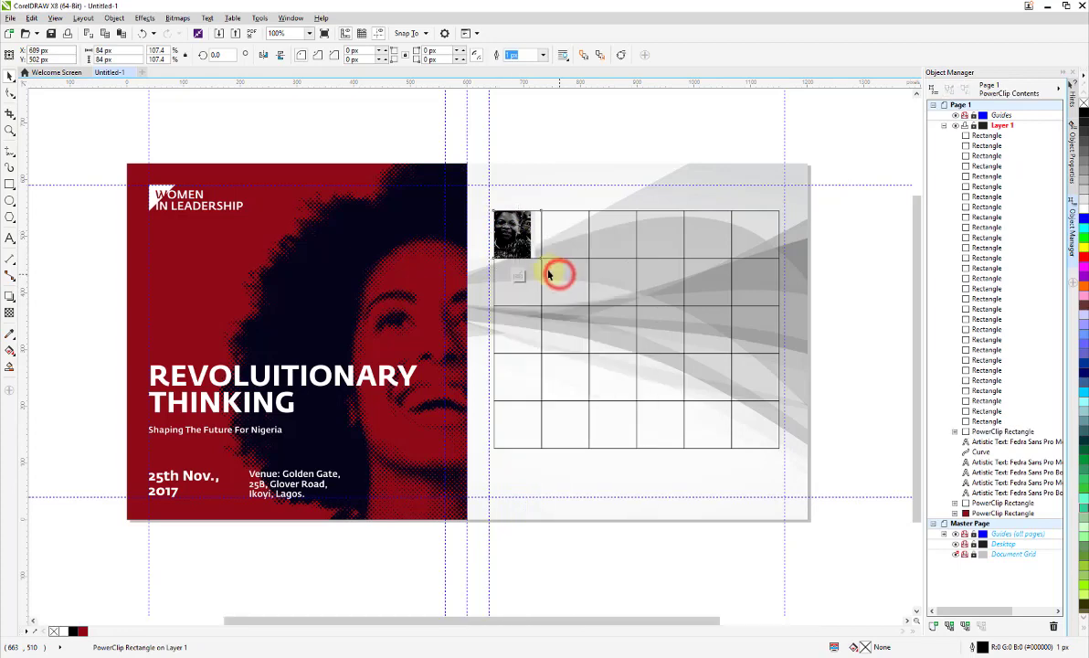
mouse_move(521, 242)
mouse_down()
mouse_move(535, 240)
mouse_move(512, 233)
mouse_up()
right_click(512, 234)
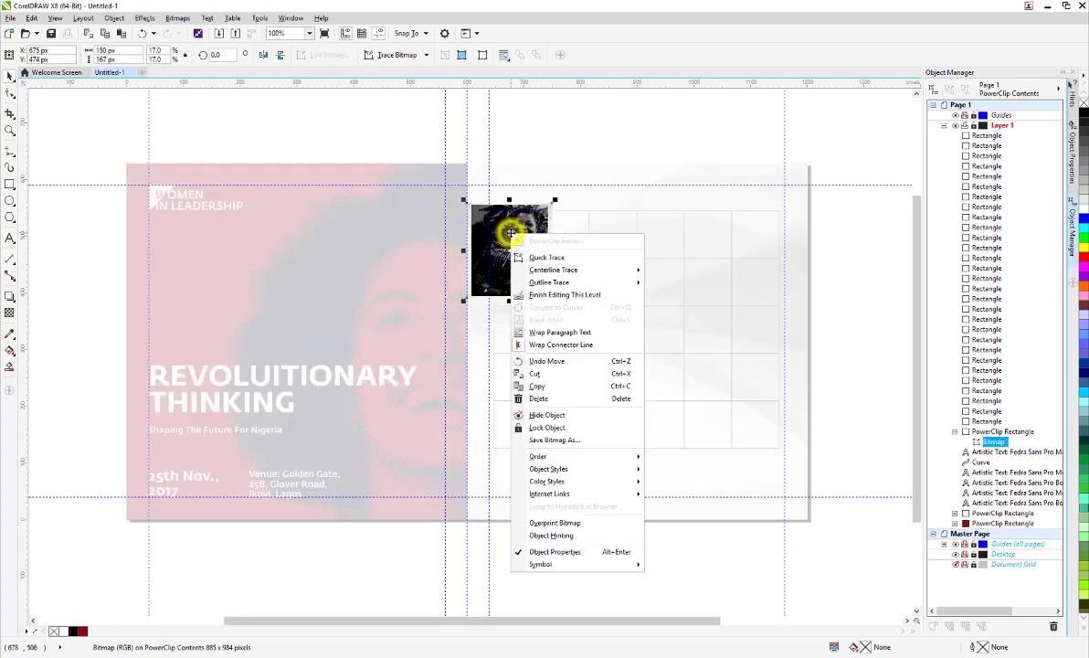
click(585, 294)
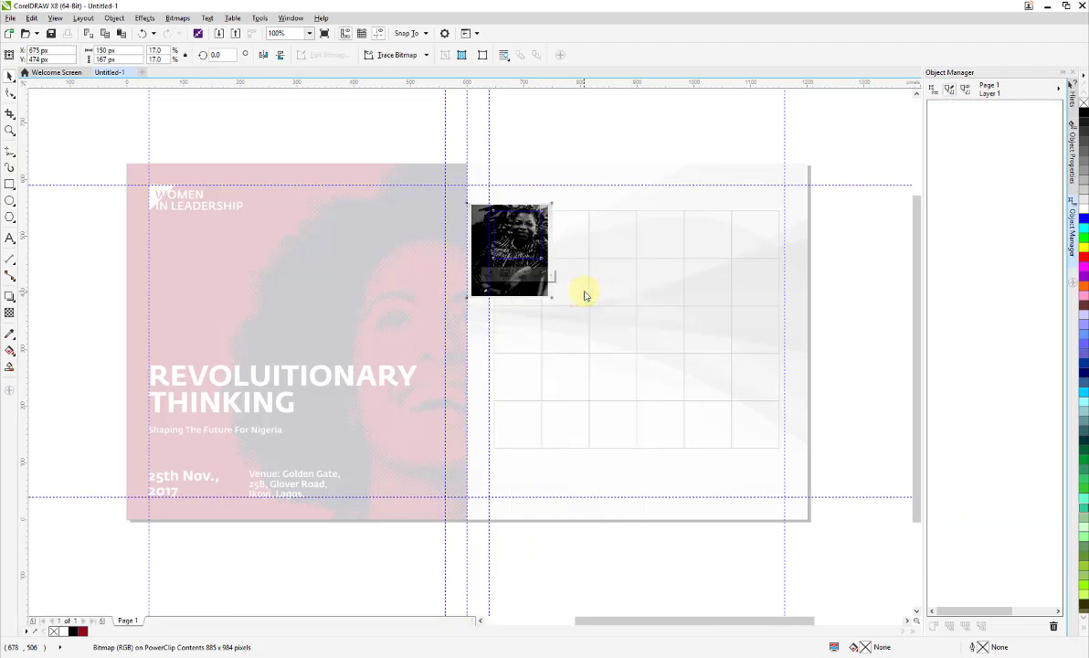
right_click(511, 230)
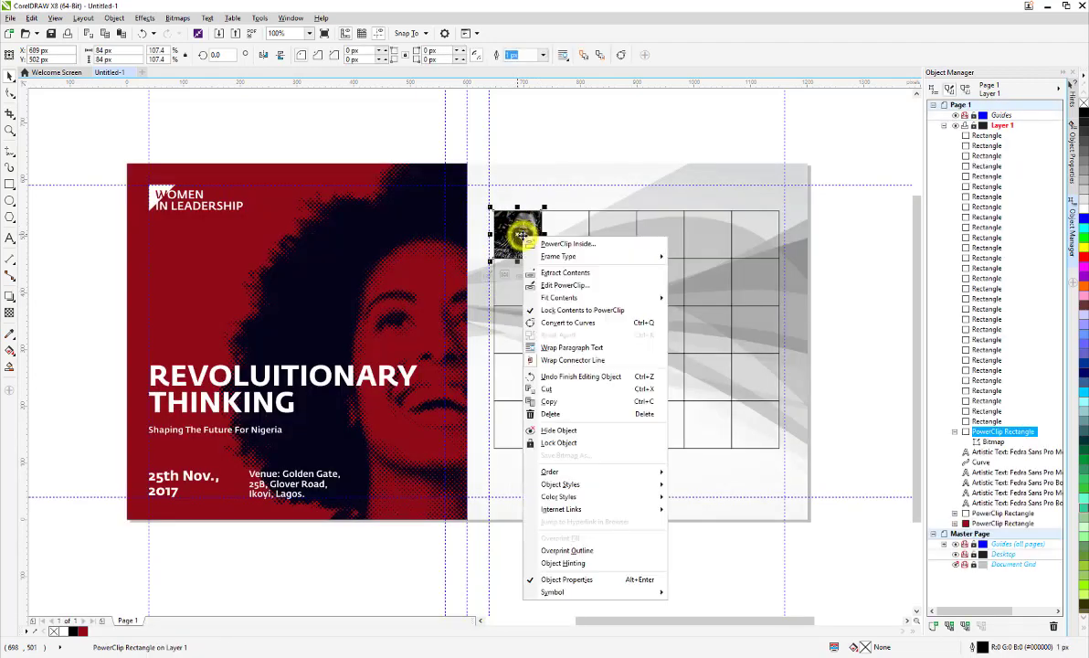
click(571, 285)
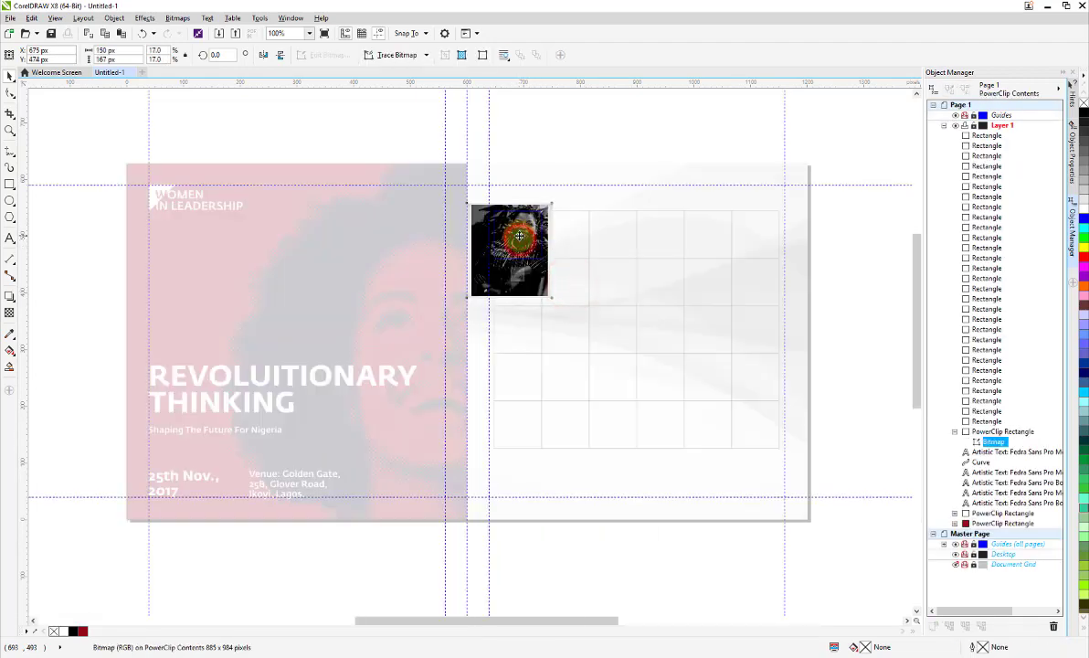
scroll(526, 242, up, 5)
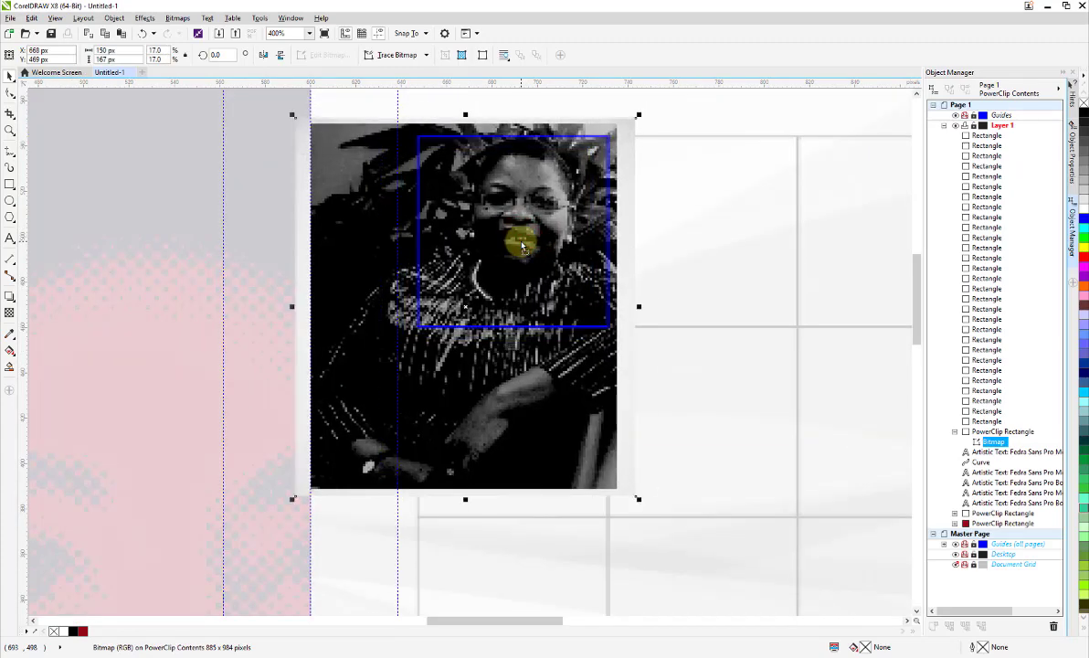
right_click(543, 240)
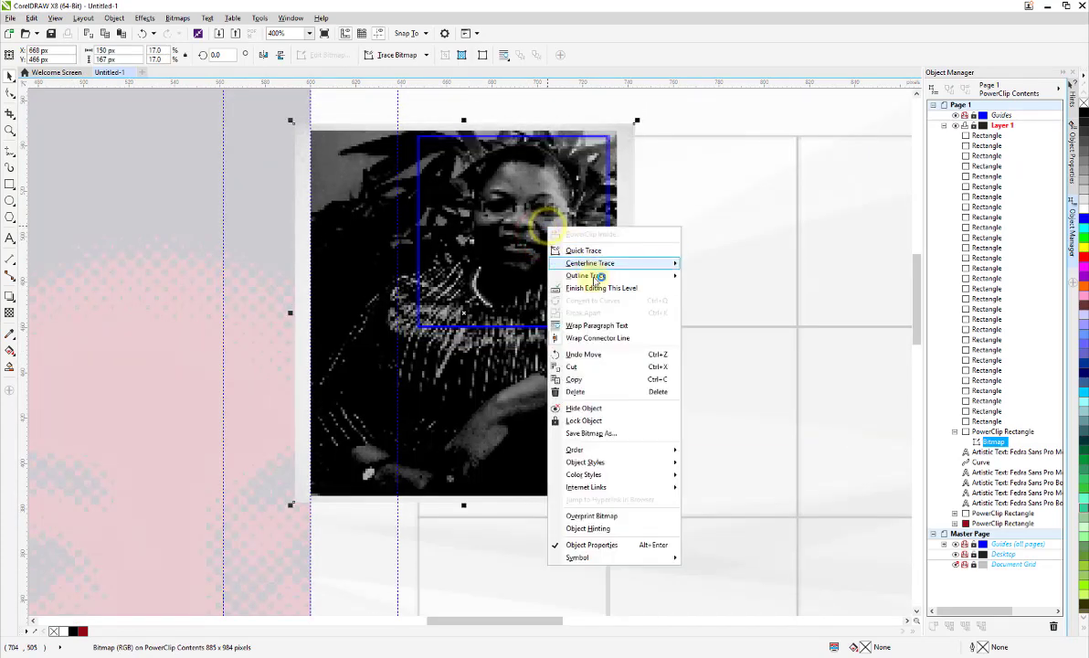
click(596, 288)
scroll(596, 288, down, 5)
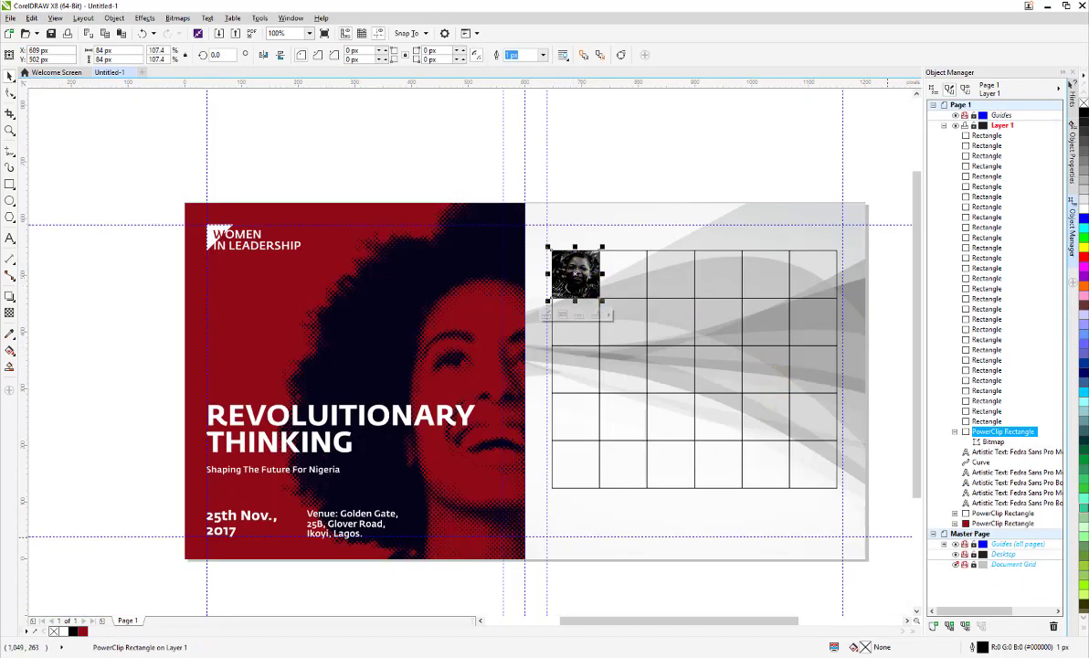
Give the grid cell beside the photo a uniform navy #282844 fill.
key(Escape)
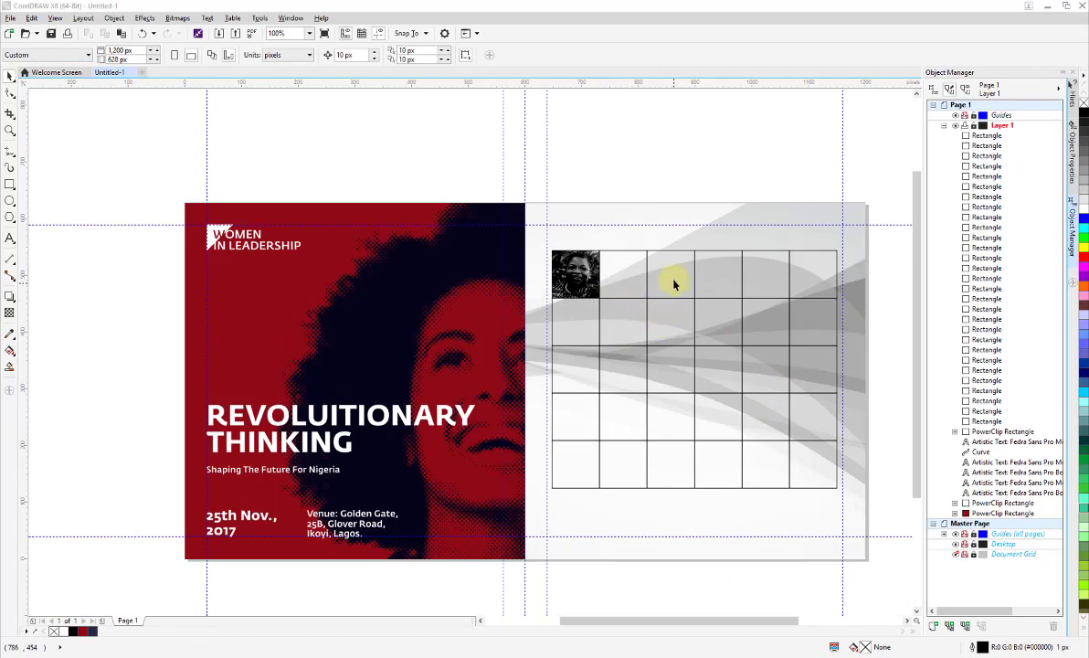
click(632, 270)
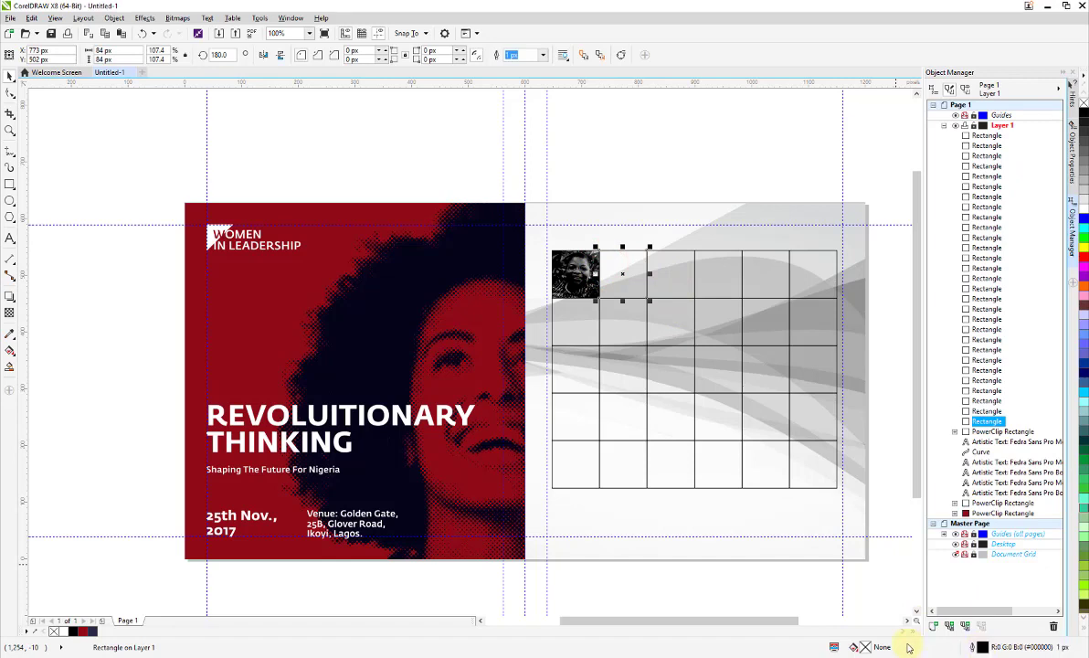
double_click(865, 648)
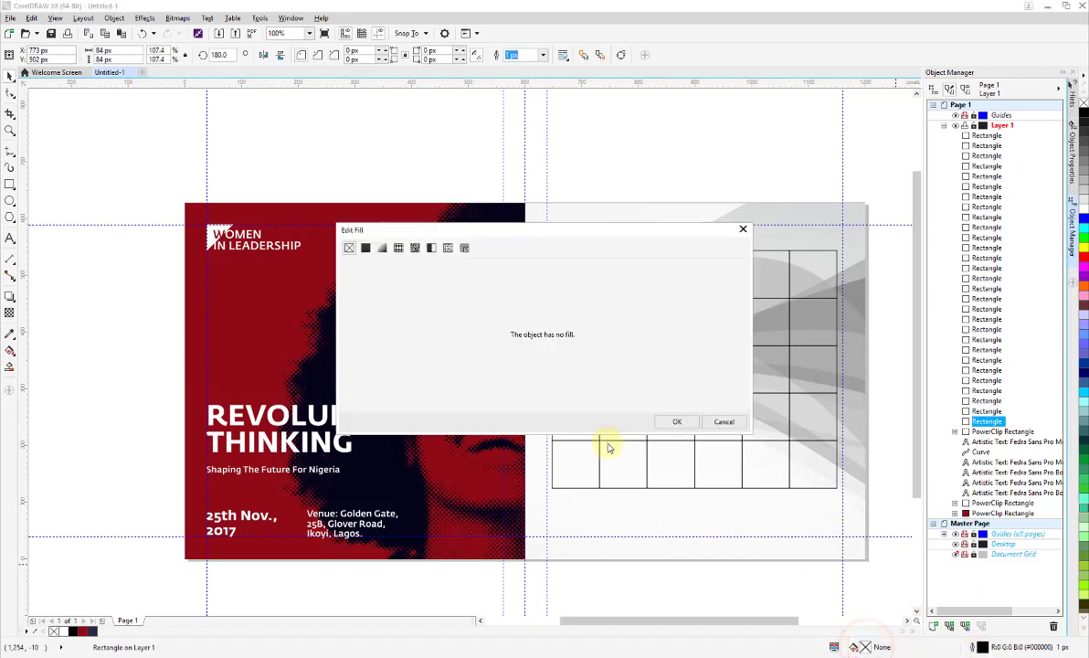
click(364, 248)
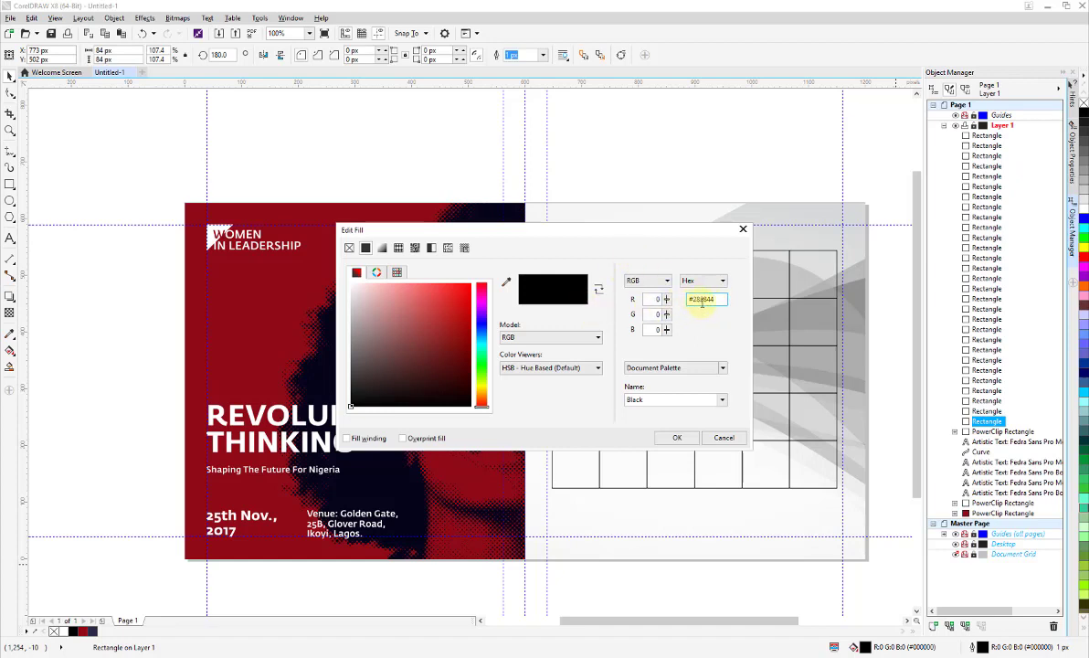
click(686, 438)
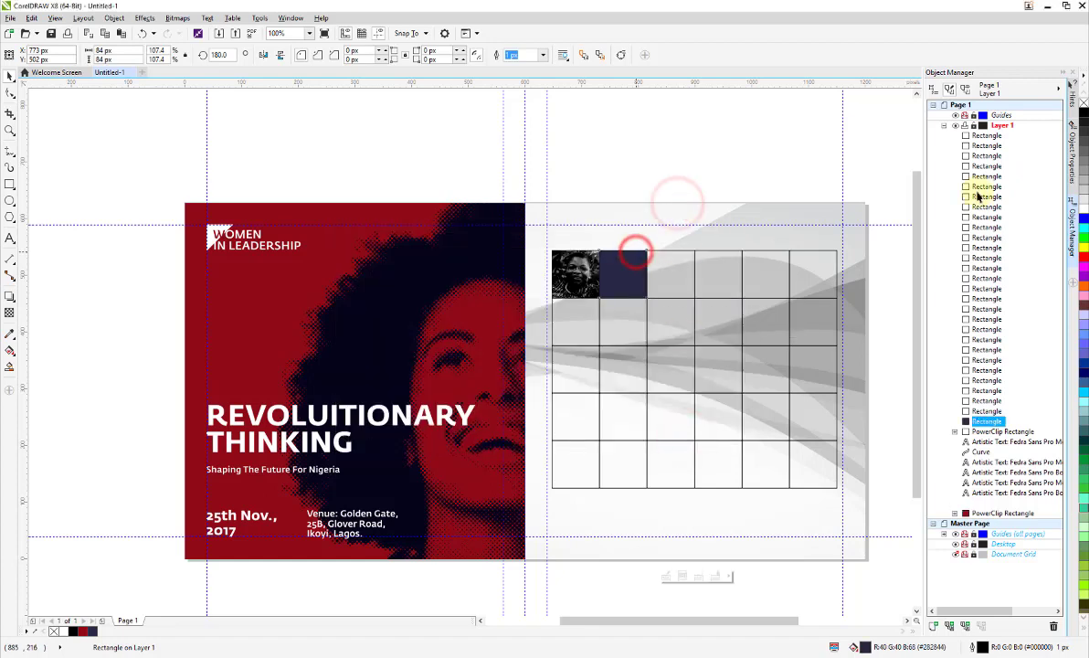
click(622, 274)
Paste the speaker's name as a new text object in Fedra Sans Pro Medium.
click(638, 171)
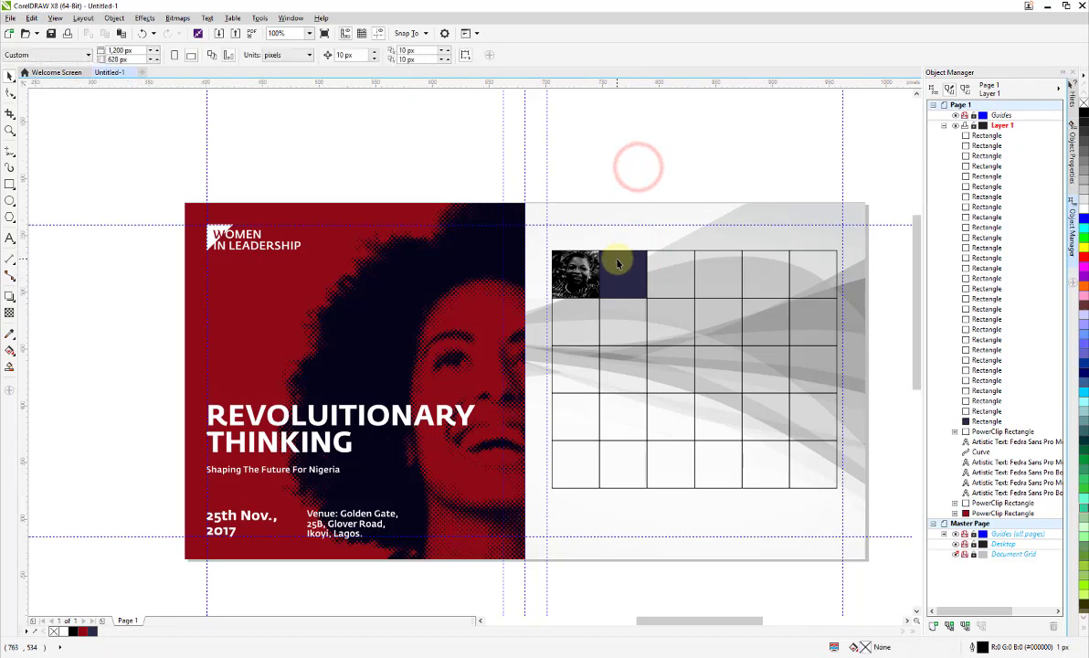
scroll(618, 258, up, 3)
scroll(619, 263, down, 3)
scroll(619, 264, up, 2)
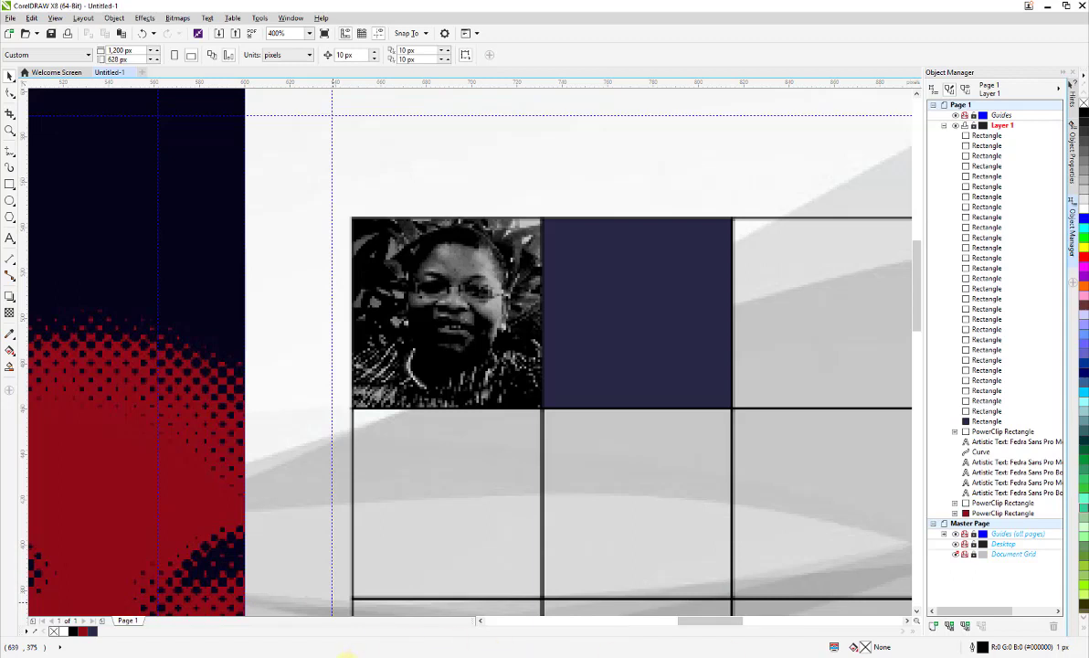
mouse_move(342, 656)
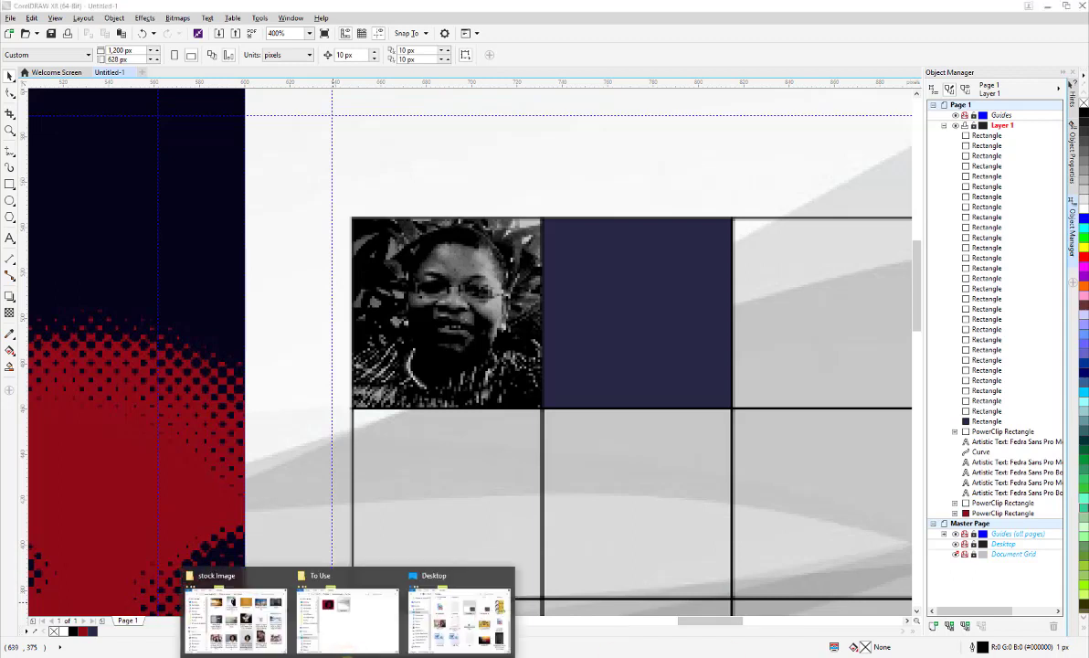
key(F8)
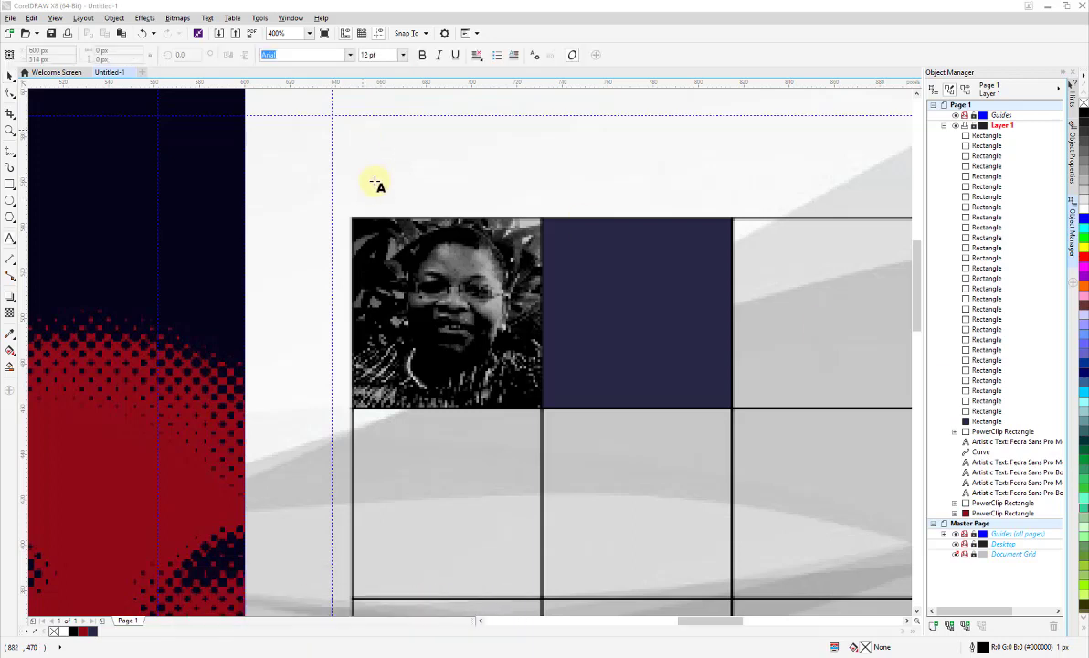
click(394, 170)
key(ctrl+v)
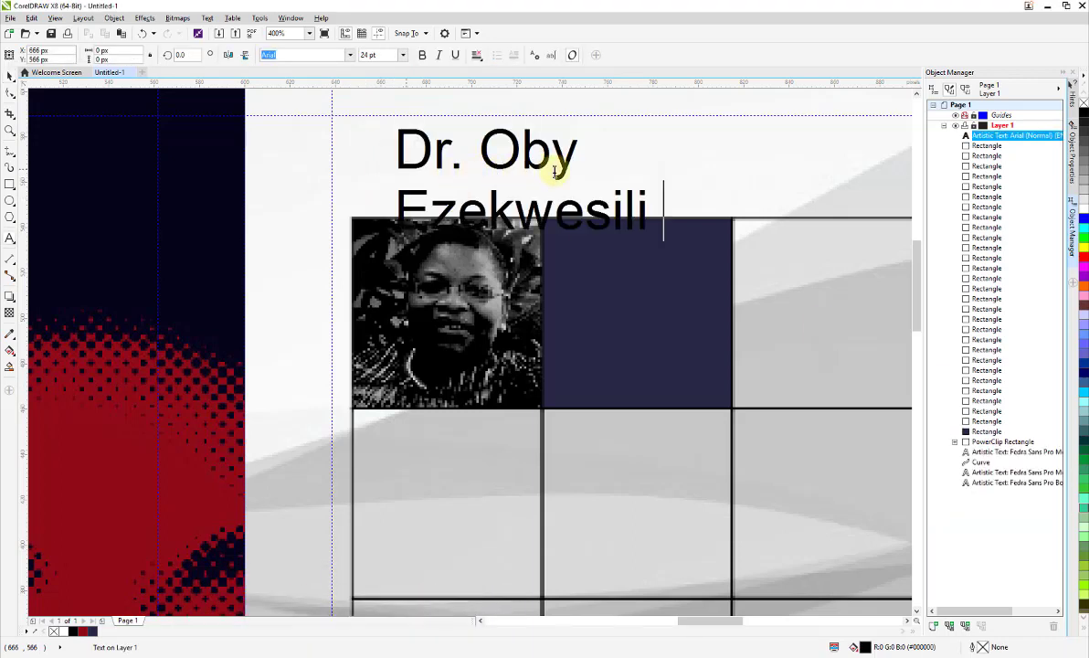
click(350, 55)
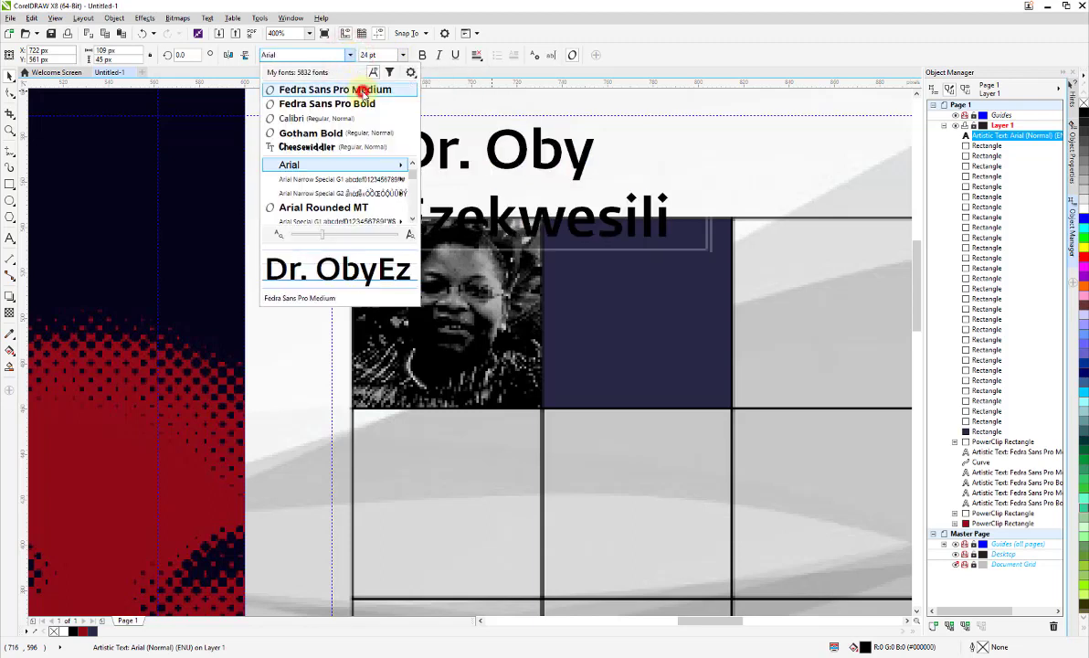
click(363, 90)
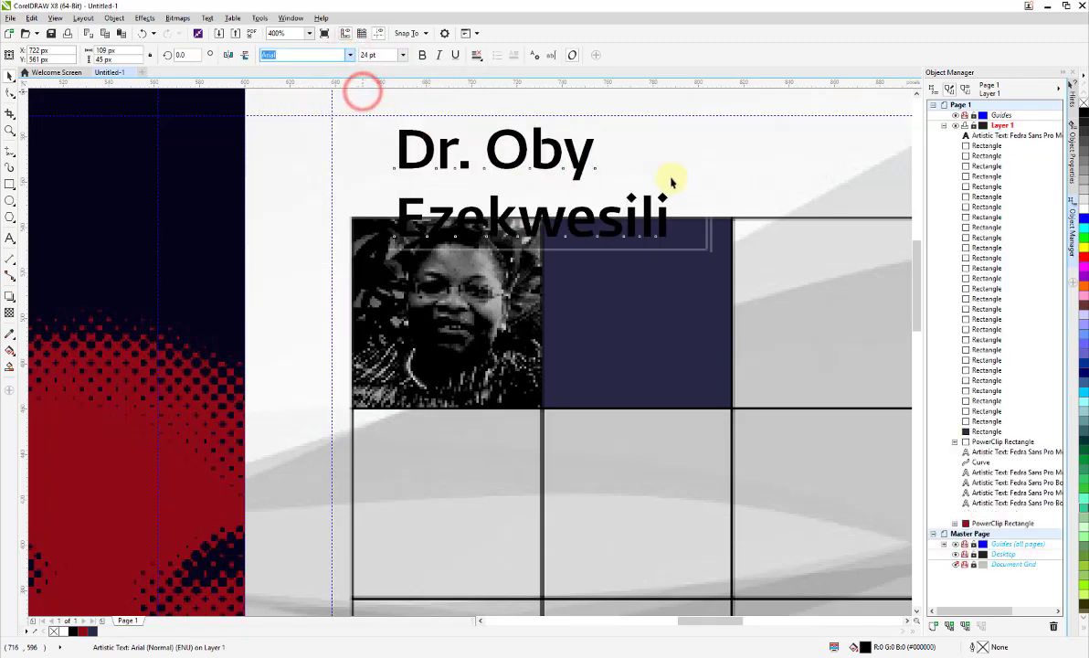
click(548, 151)
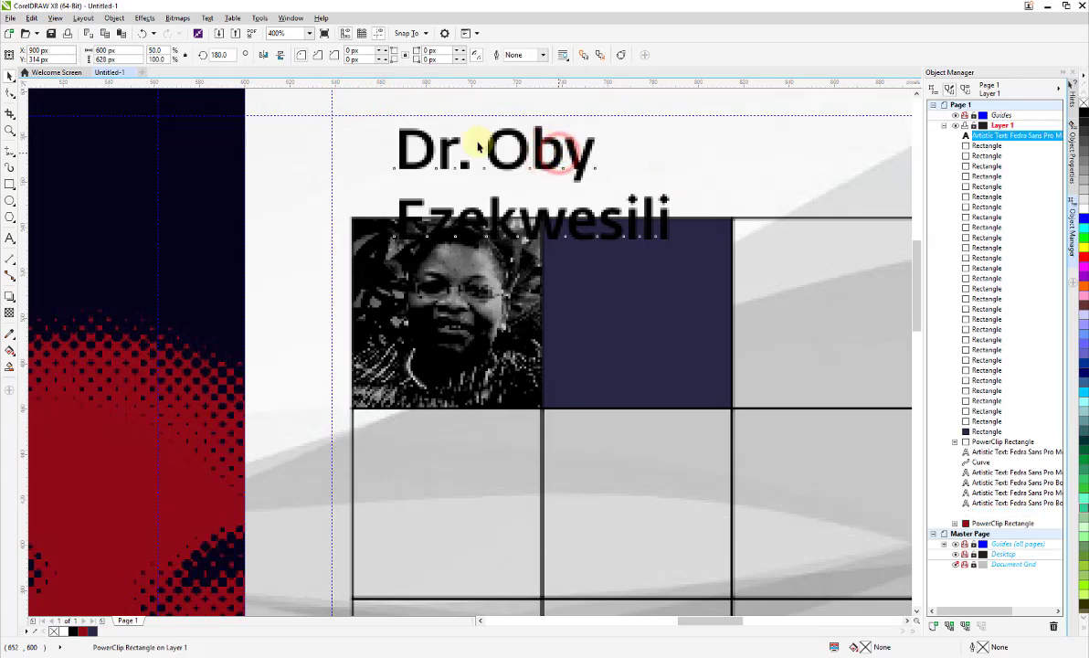
Scale the name down, move it into the navy cell, centre its two lines and make it white.
click(399, 131)
drag(398, 131, 551, 179)
click(613, 218)
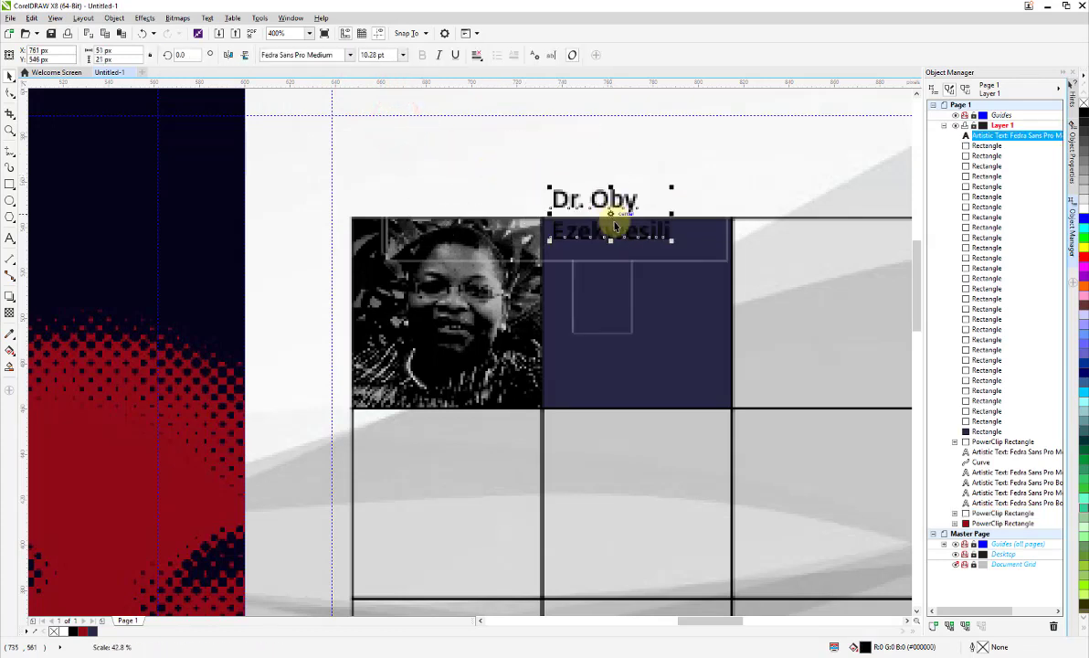
drag(618, 232, 621, 315)
click(476, 54)
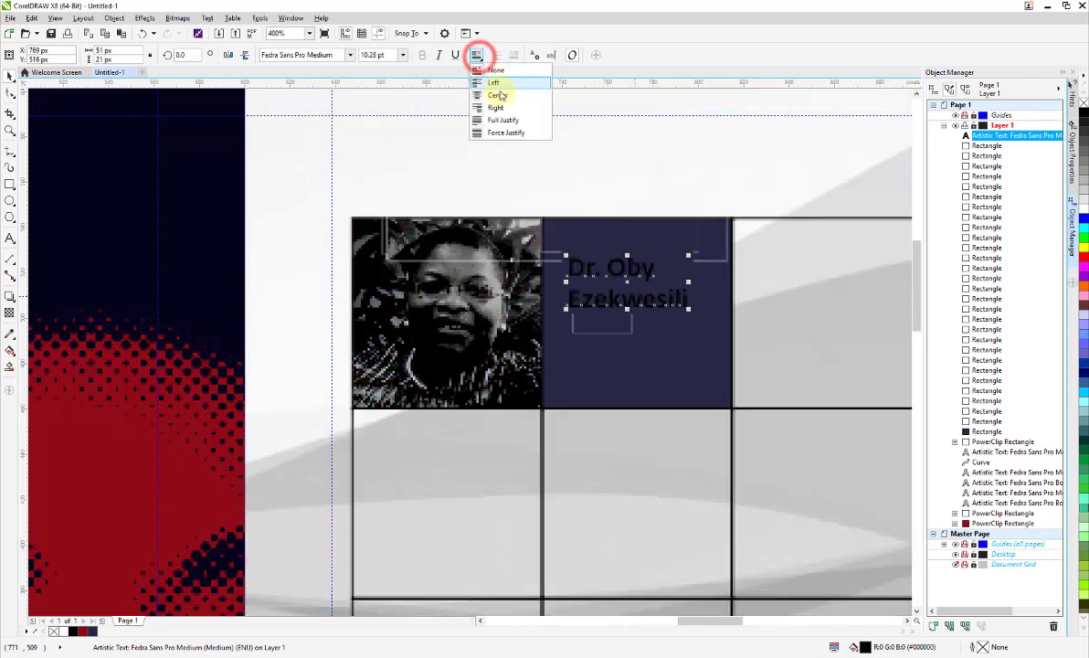
click(509, 96)
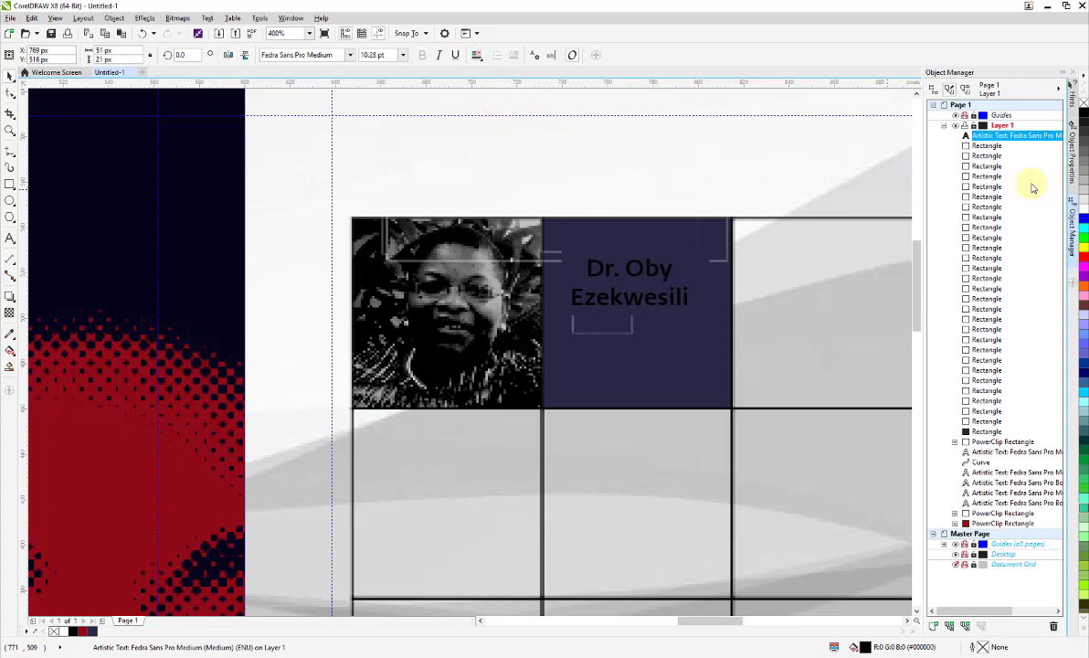
drag(1060, 209, 700, 251)
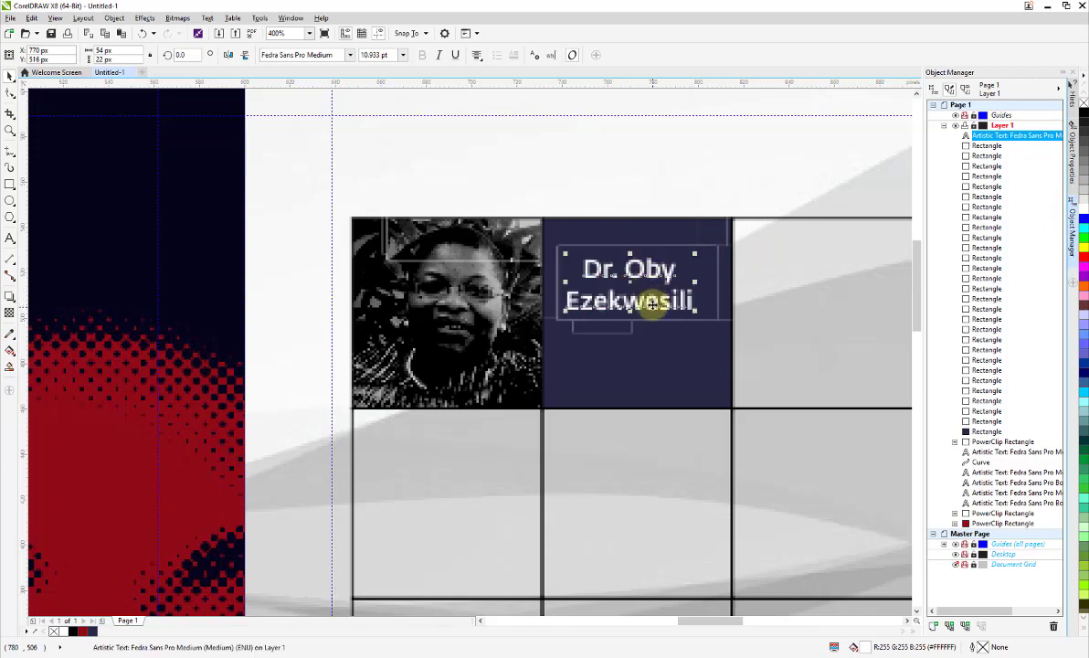
drag(698, 250, 686, 253)
Align the name text horizontally to the centre of the navy cell.
shift+click(676, 377)
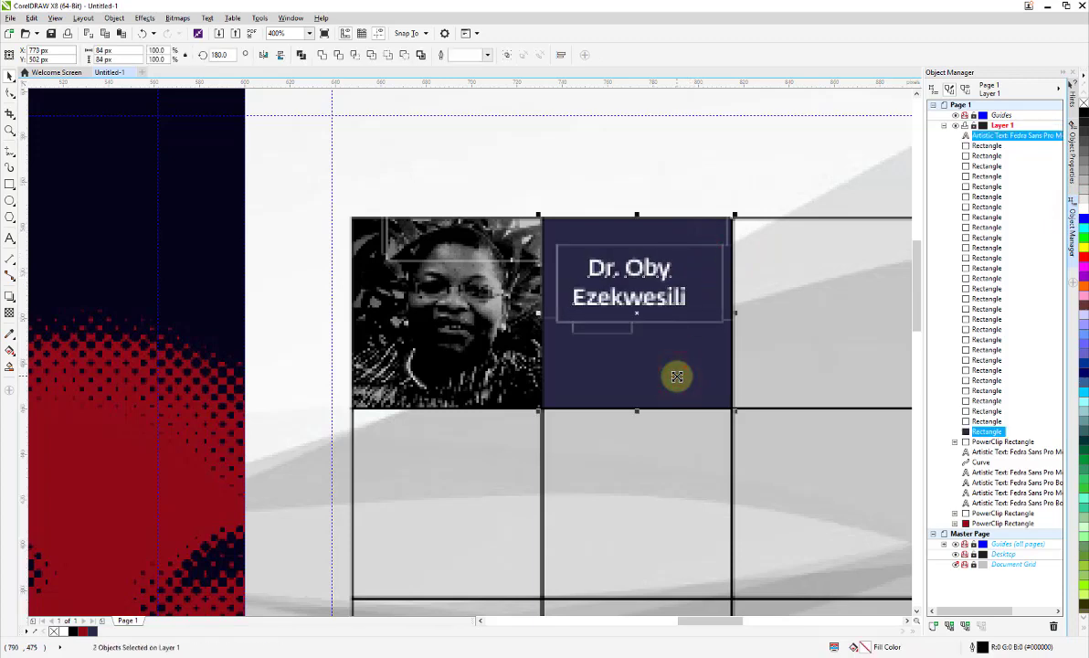
click(681, 146)
click(645, 268)
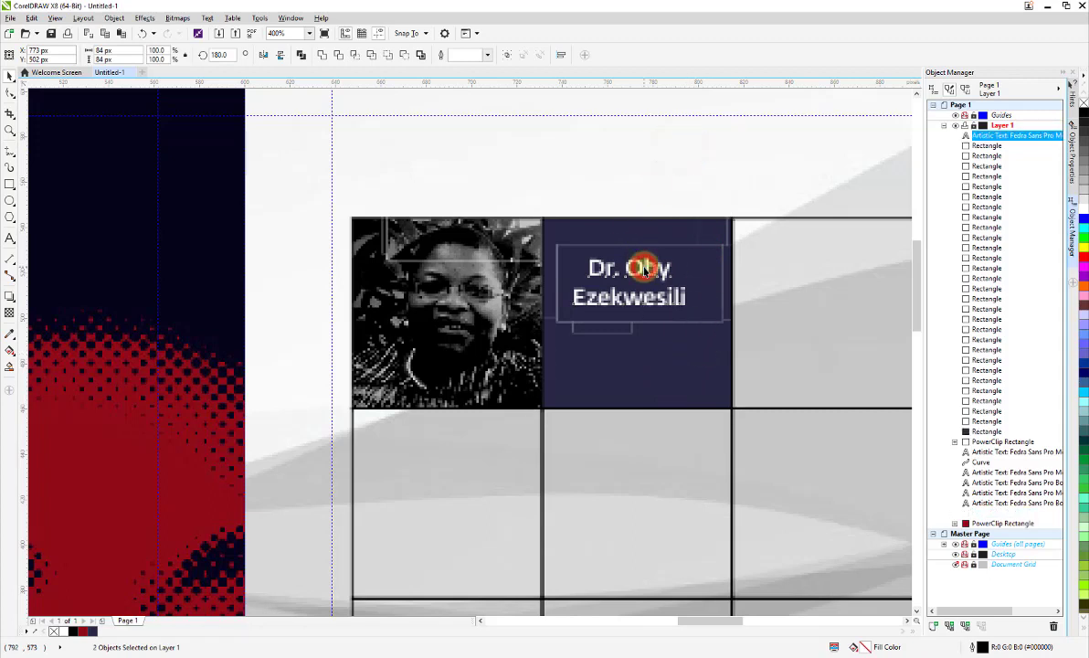
shift+click(663, 368)
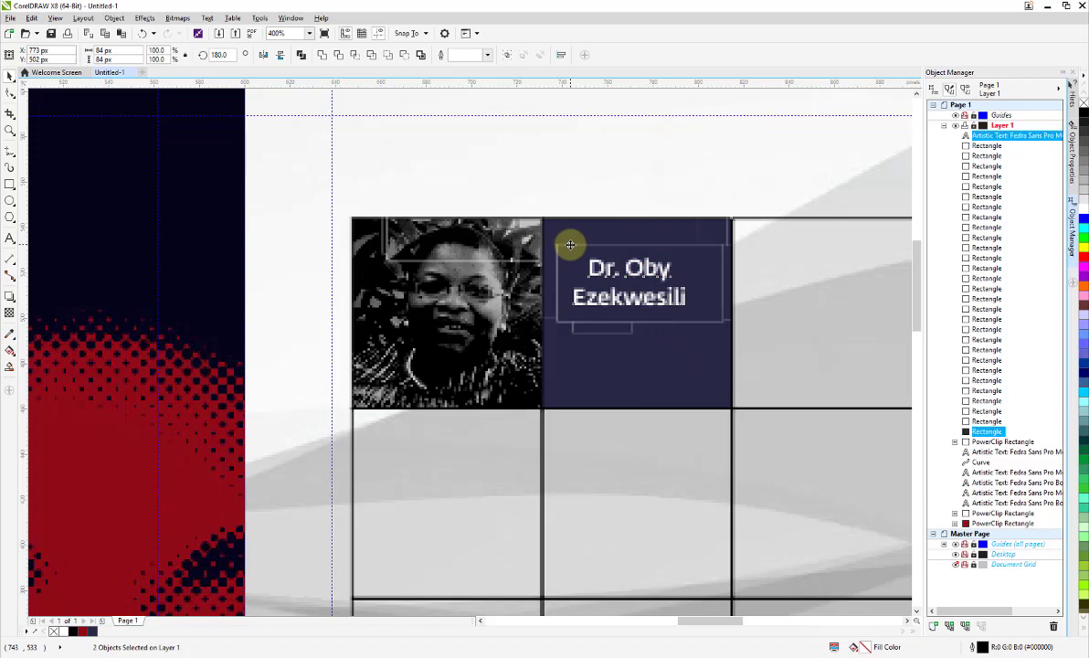
key(c)
click(635, 171)
scroll(640, 260, down, 2)
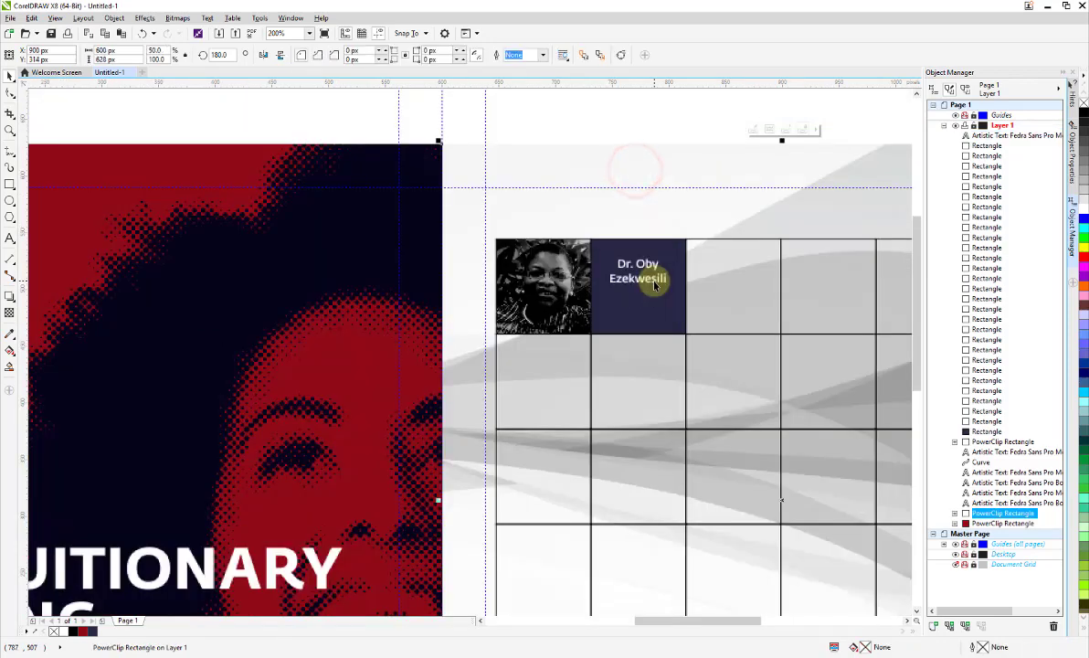
click(654, 286)
scroll(649, 281, up, 4)
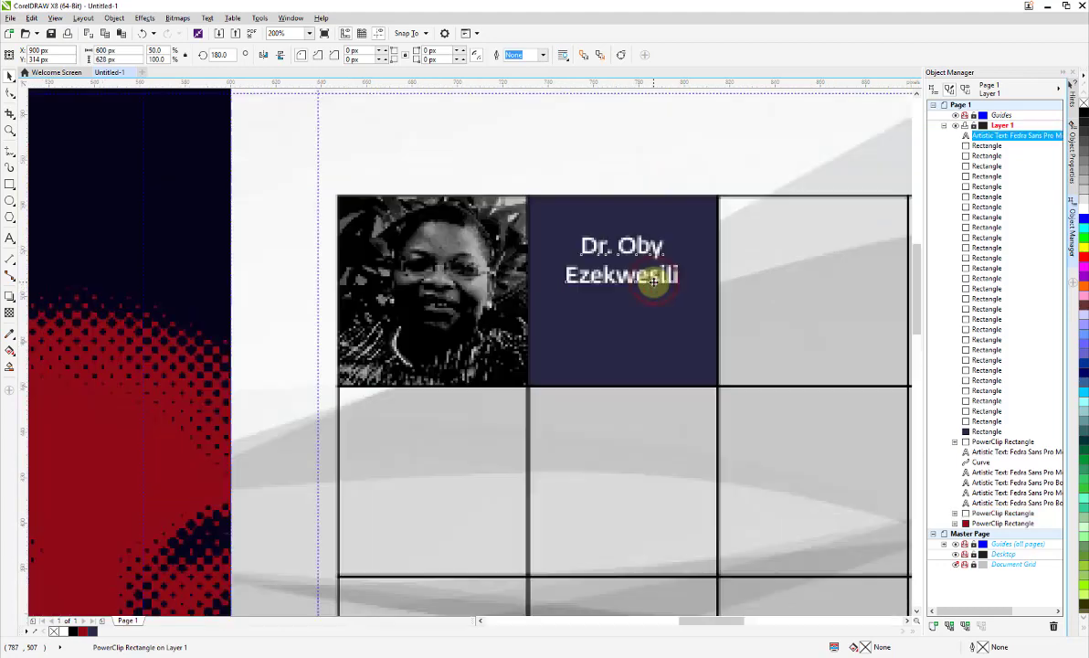
Duplicate the name text lower in the cell and retype the copy as 'Keynote Speaker'.
drag(655, 279, 656, 294)
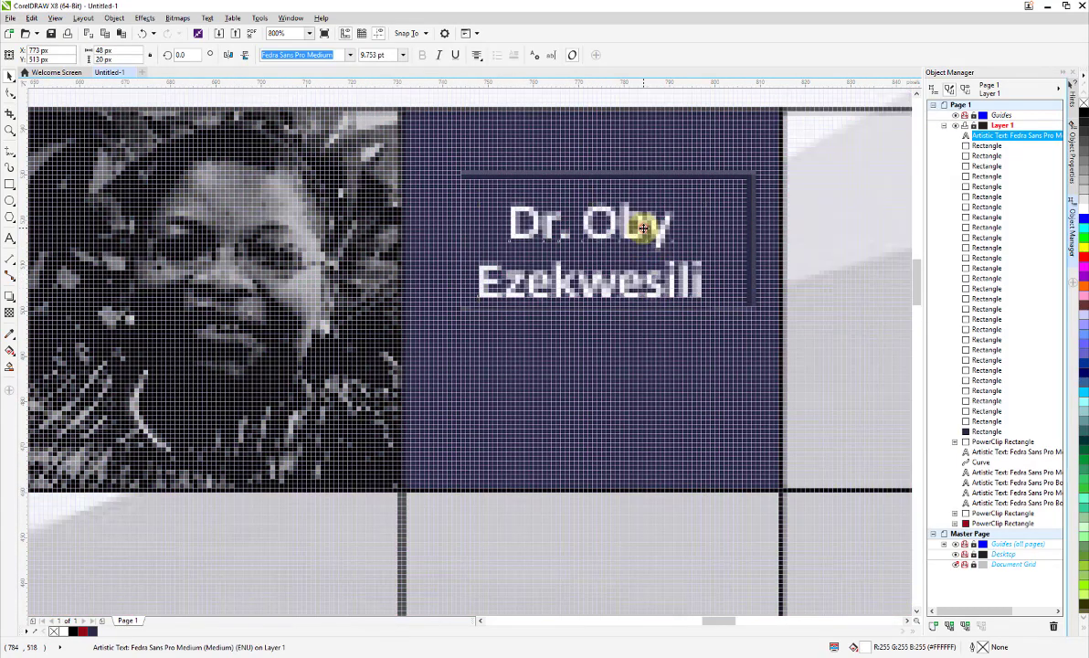
drag(643, 229, 567, 386)
right_click(567, 385)
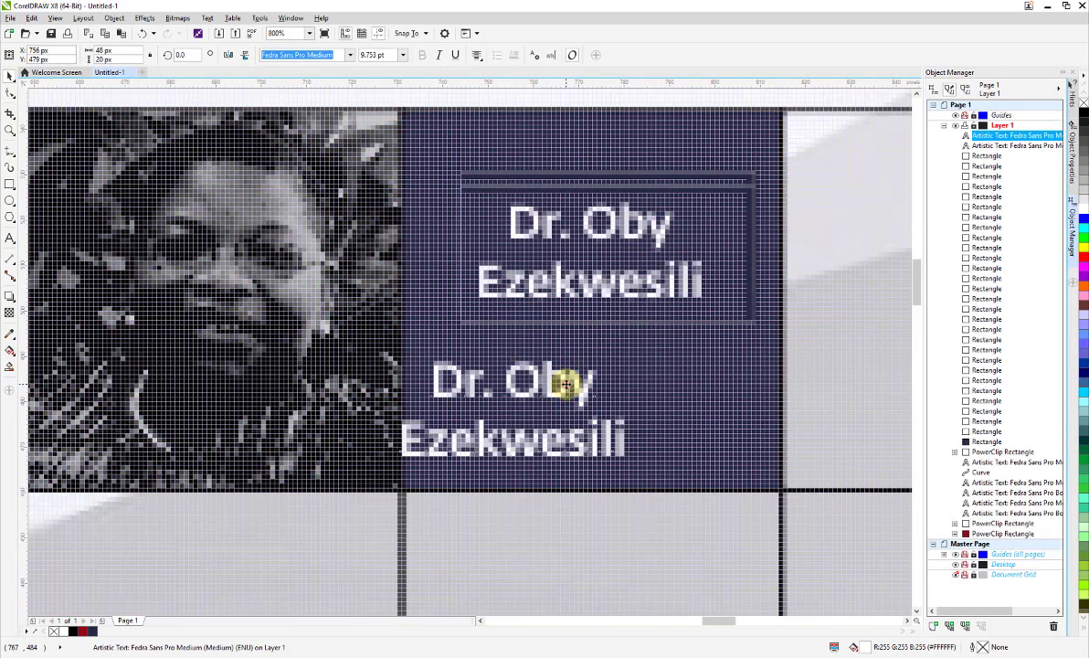
double_click(563, 383)
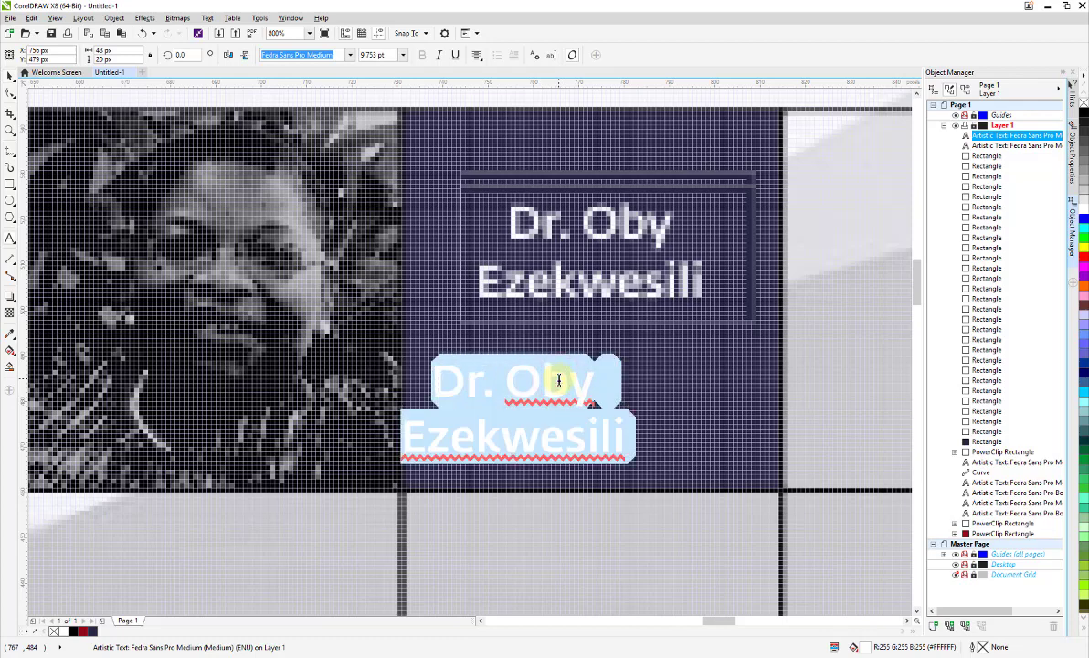
text(Keyn)
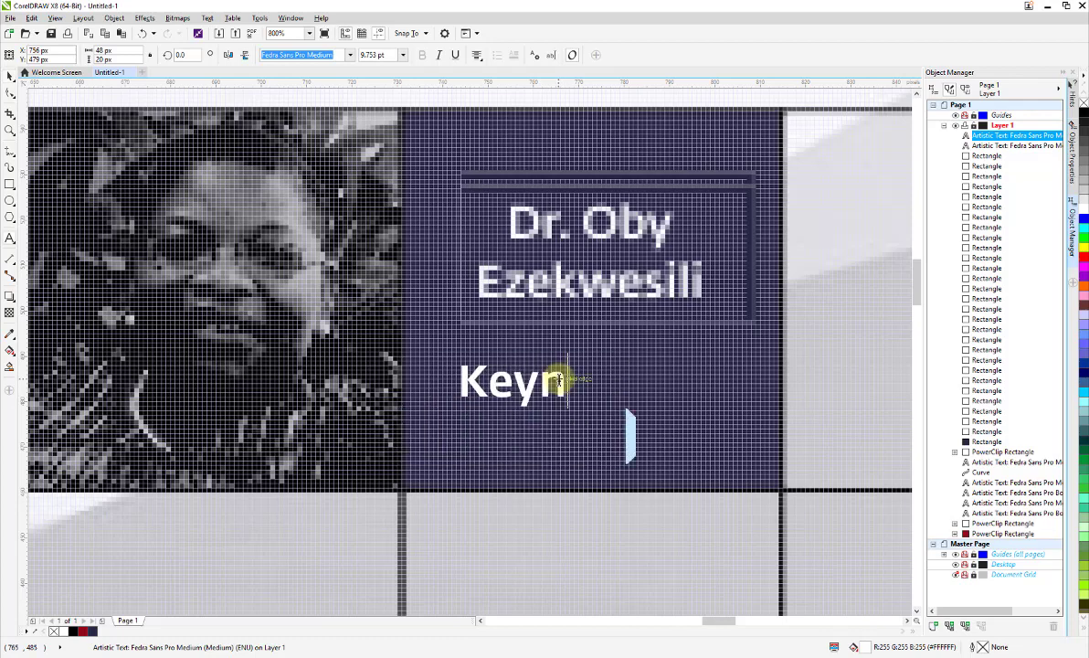
text(ote)
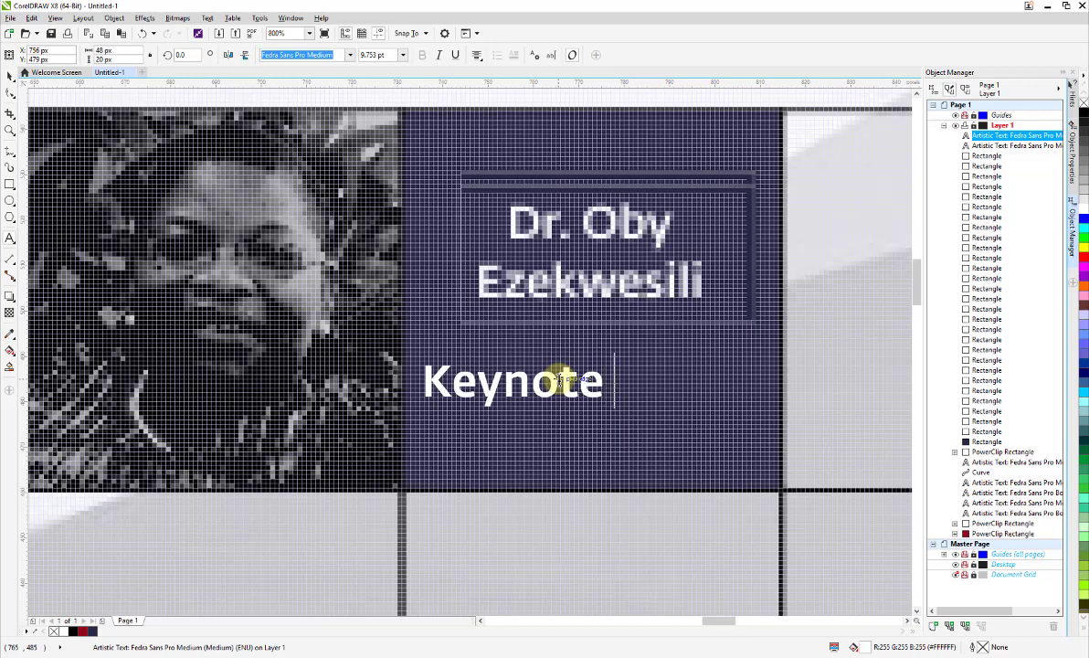
text( Speaker)
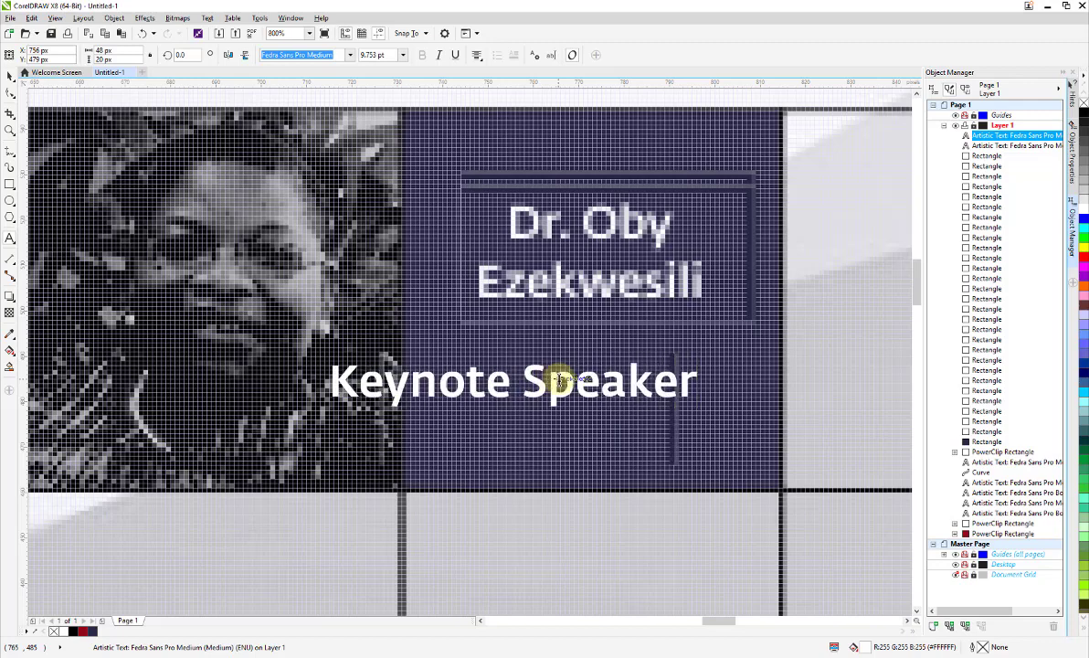
key(Escape)
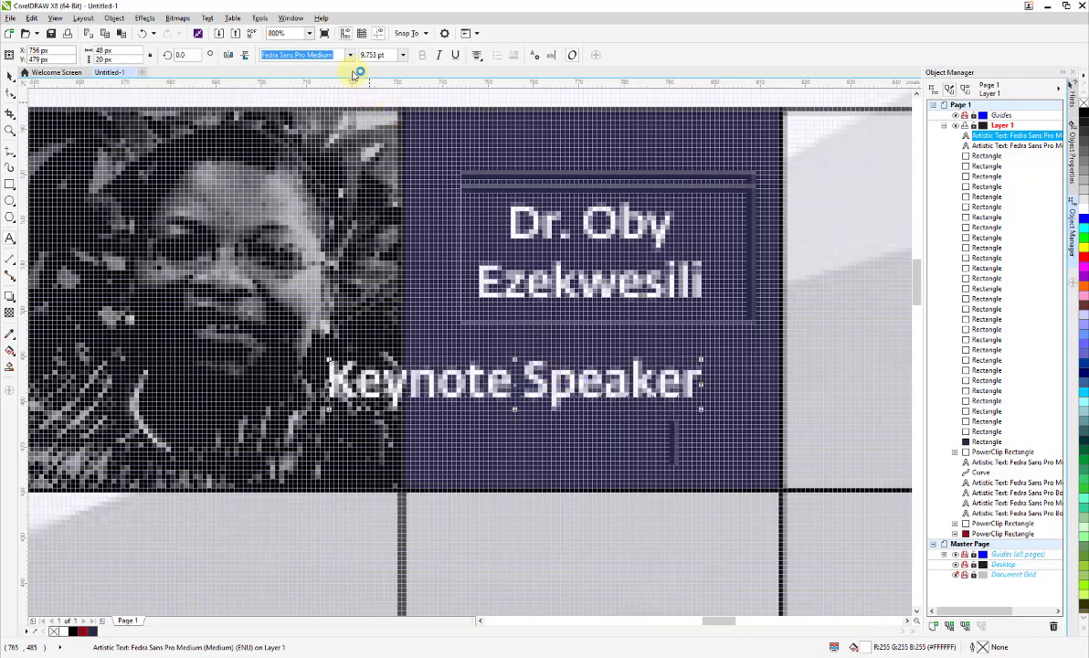
Make the Keynote Speaker caption italic 6 pt cyan and place it right under the name.
click(439, 57)
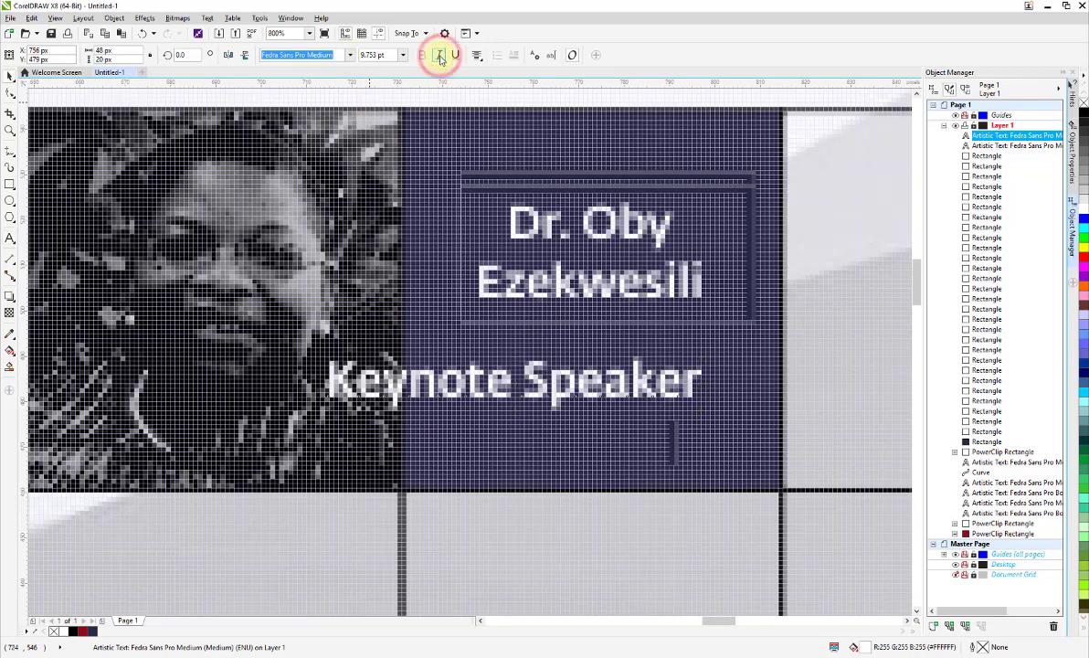
click(404, 57)
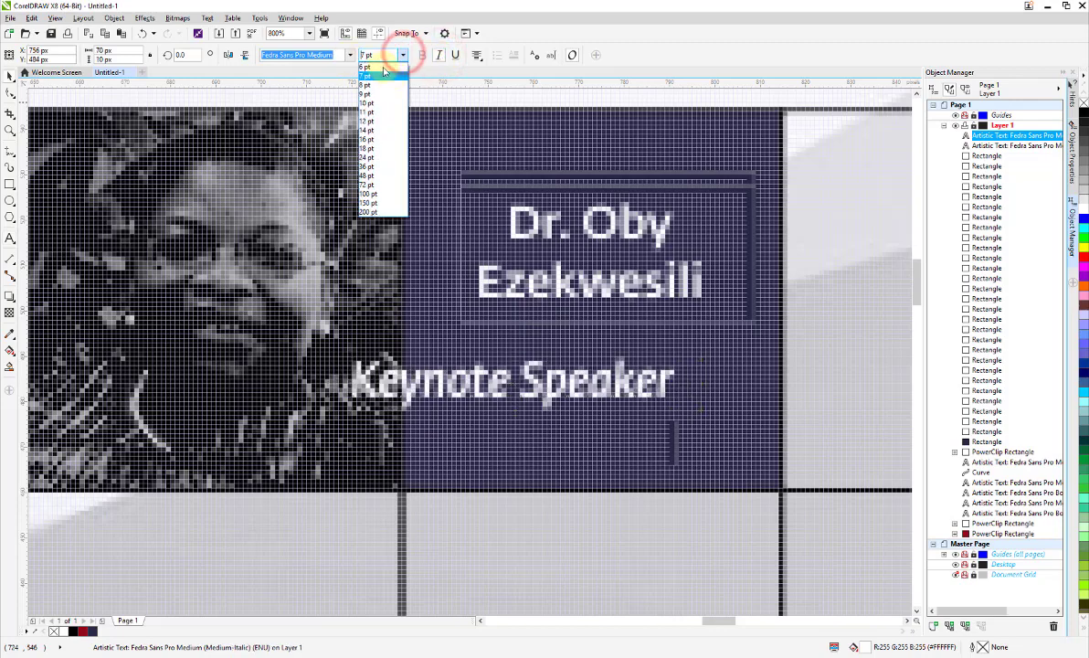
click(383, 68)
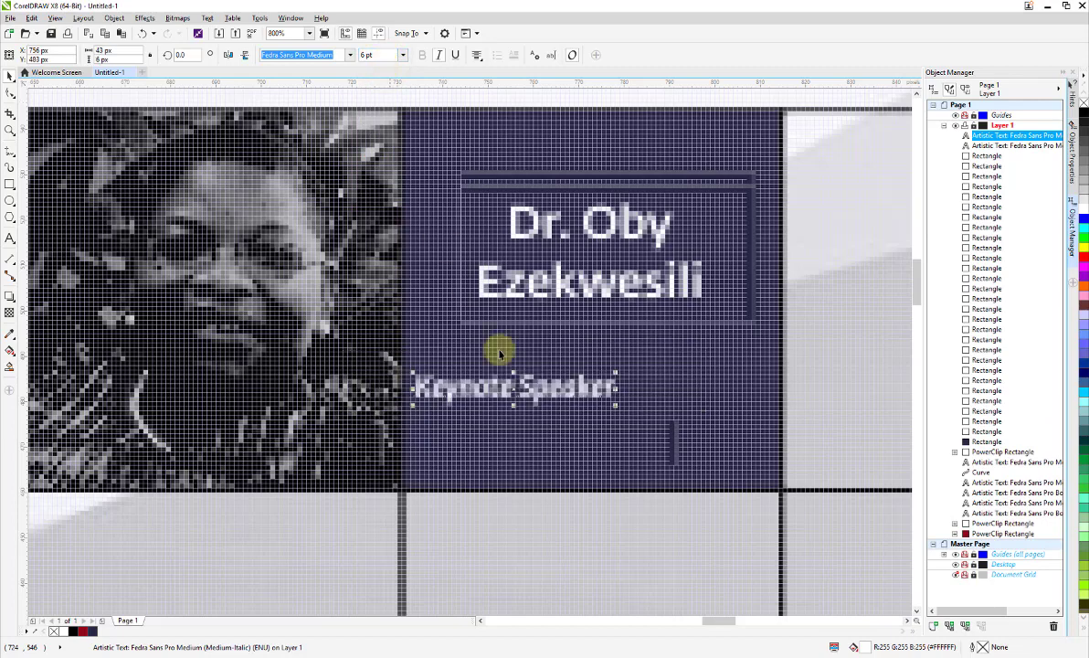
drag(538, 376, 594, 334)
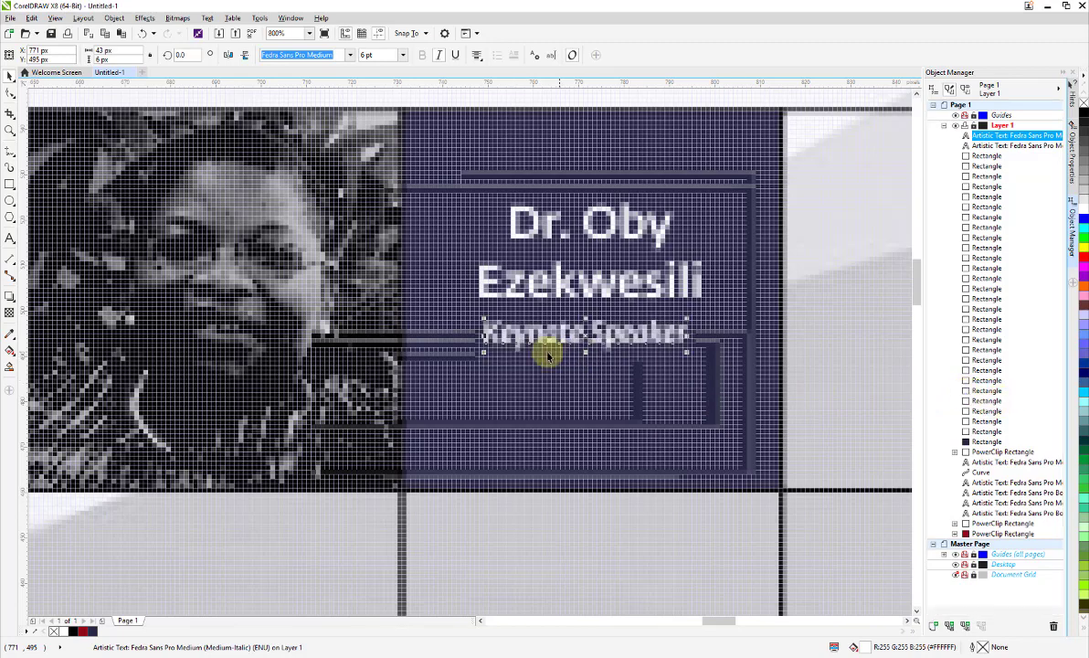
click(595, 336)
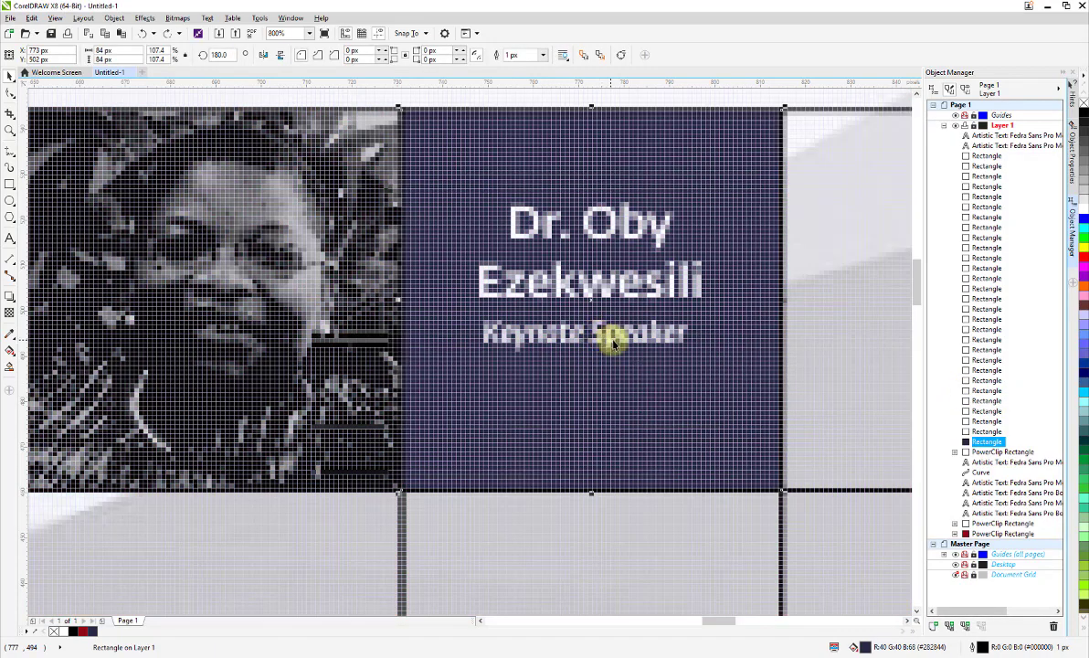
click(611, 340)
mouse_move(586, 336)
mouse_down()
mouse_move(576, 332)
mouse_move(601, 338)
mouse_up()
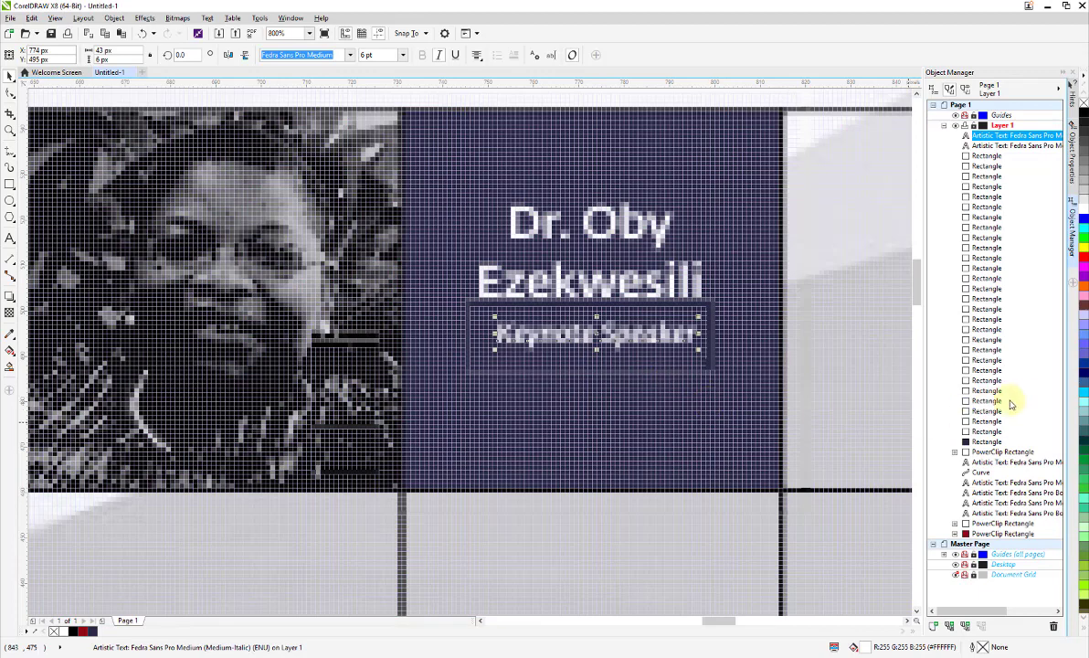
click(1082, 394)
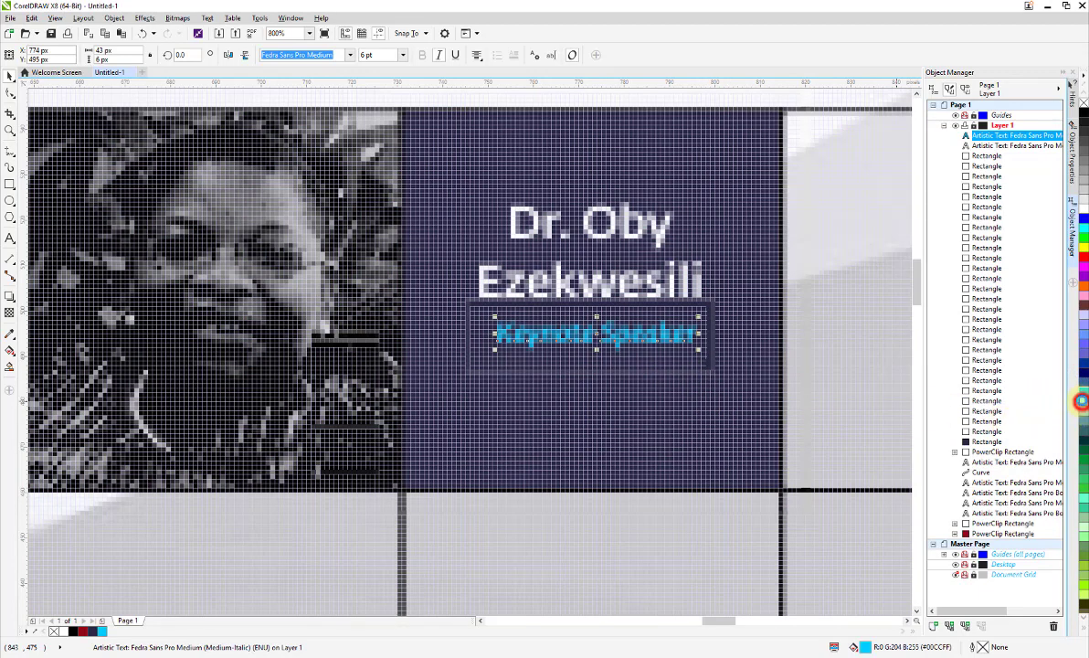
click(625, 236)
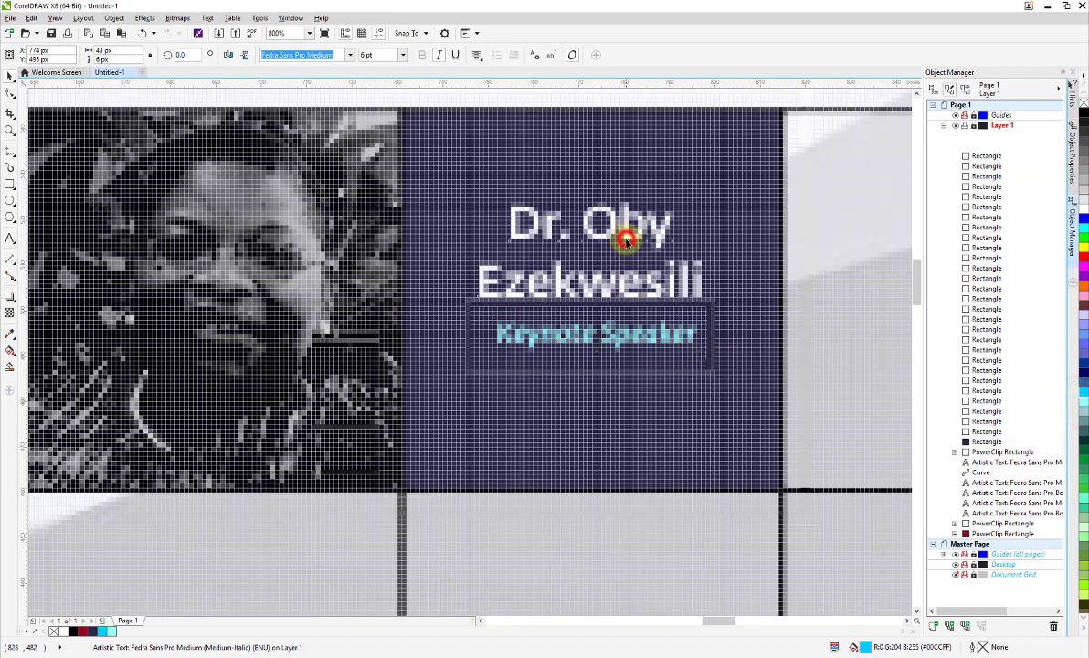
scroll(637, 305, down, 4)
Nudge the name and Keynote Speaker caption together slightly within the navy card.
click(646, 212)
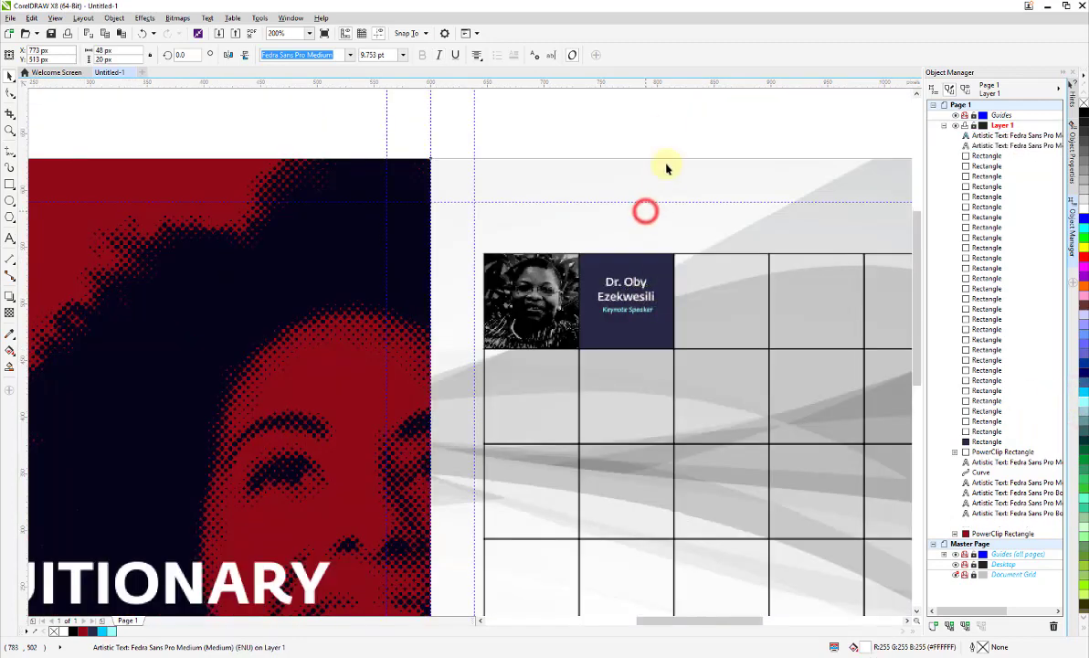
click(637, 297)
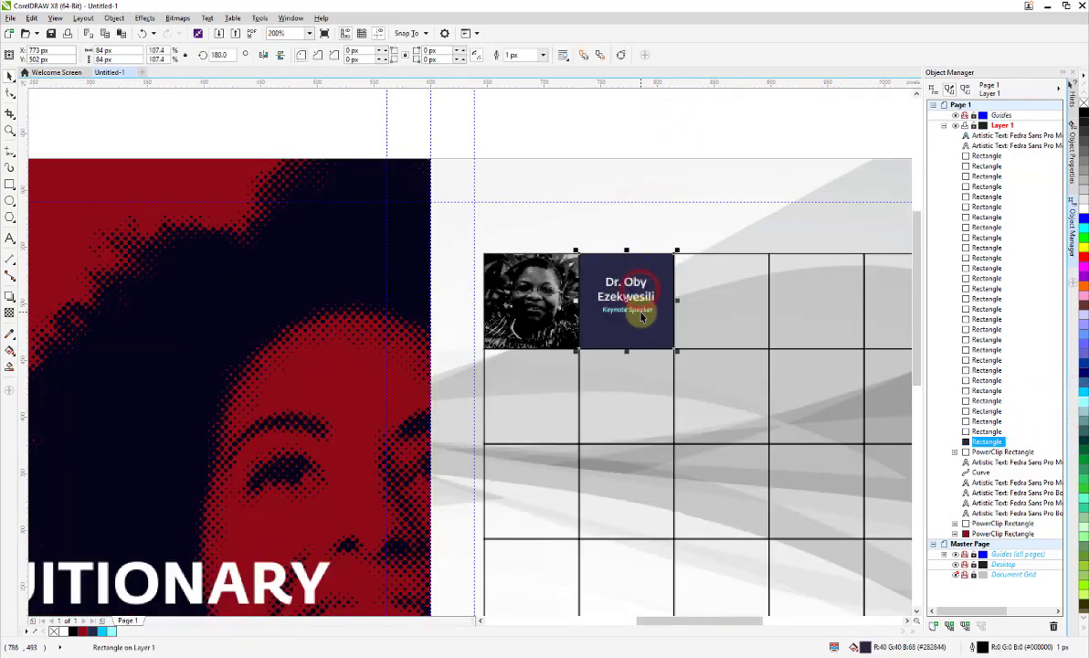
click(642, 310)
shift+click(644, 296)
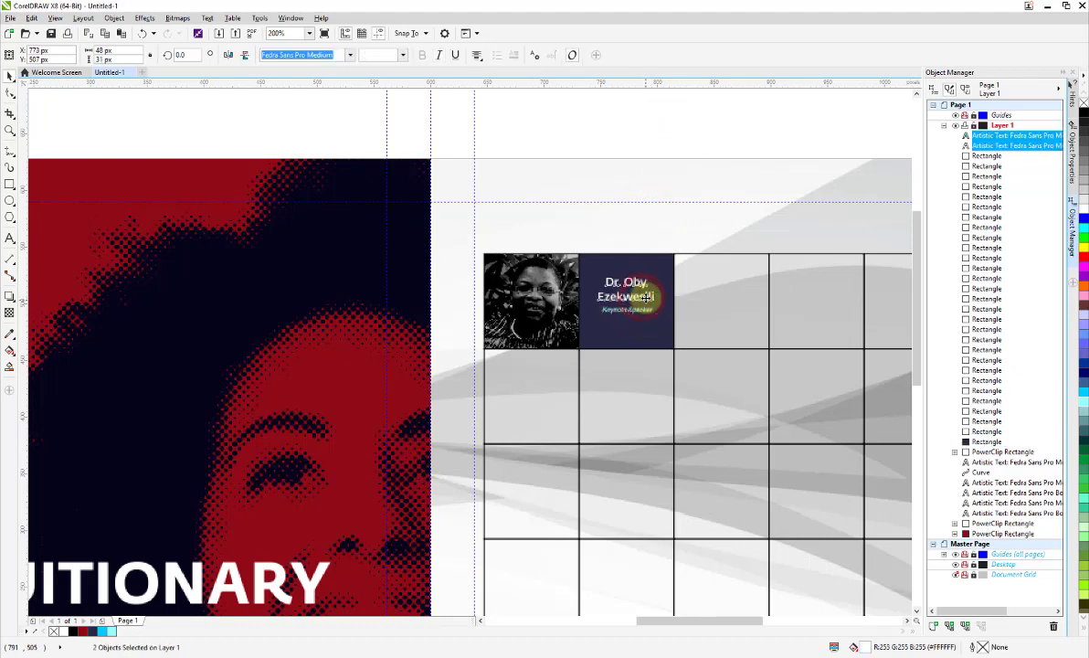
drag(644, 296, 645, 300)
click(648, 212)
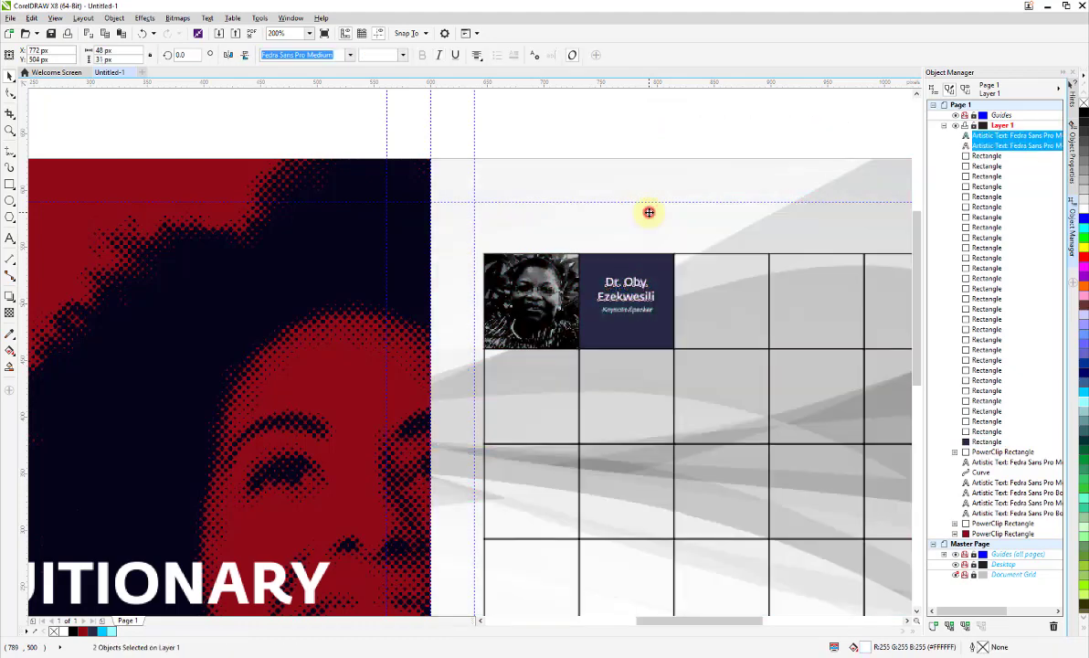
click(674, 313)
scroll(673, 314, down, 2)
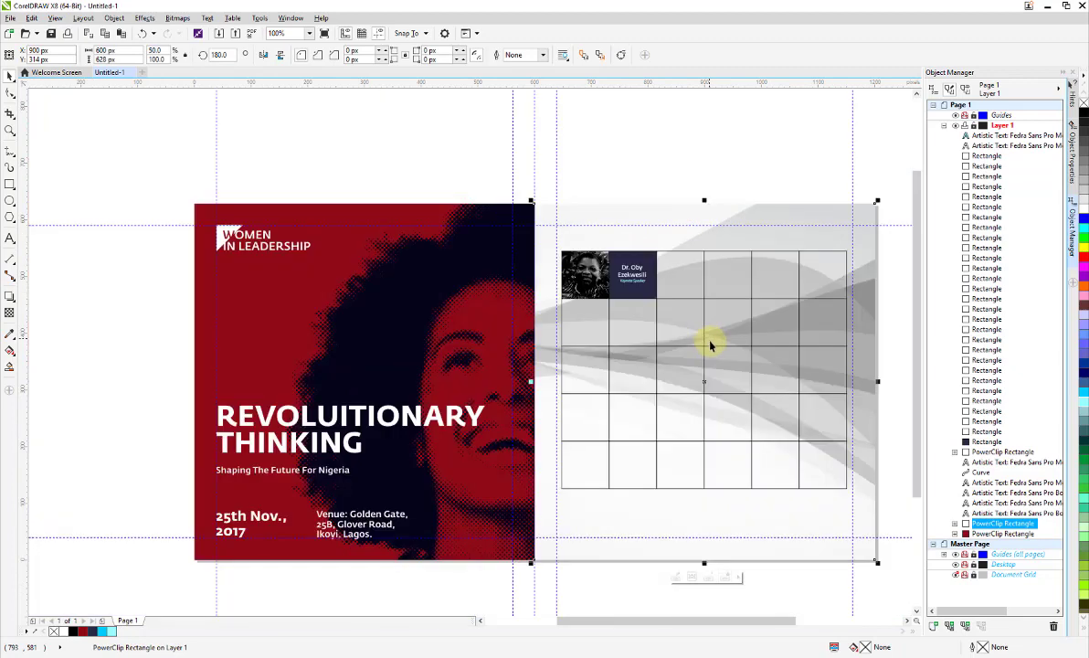
Deselect to review the finished speaker grid, then bring up and minimize the To Use folder window.
click(893, 239)
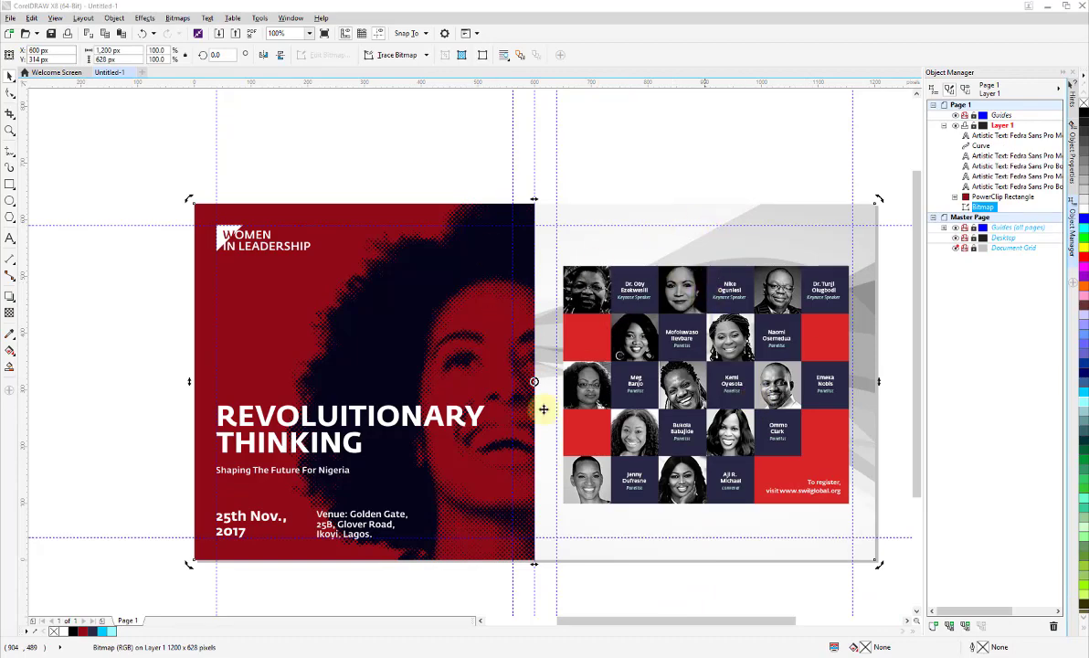
mouse_move(355, 655)
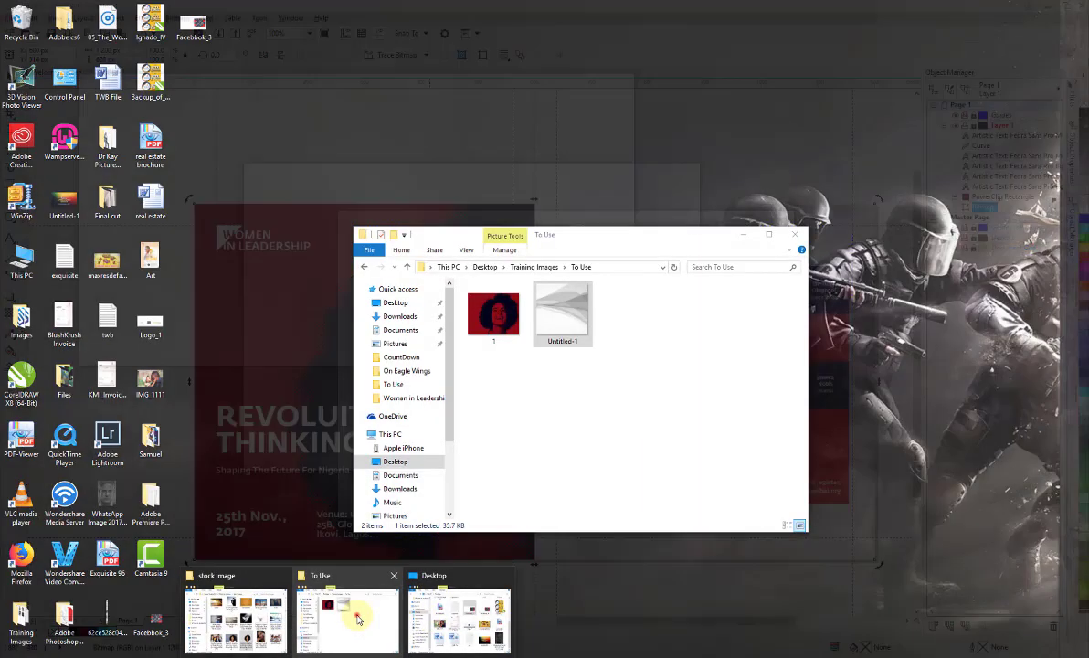
click(356, 614)
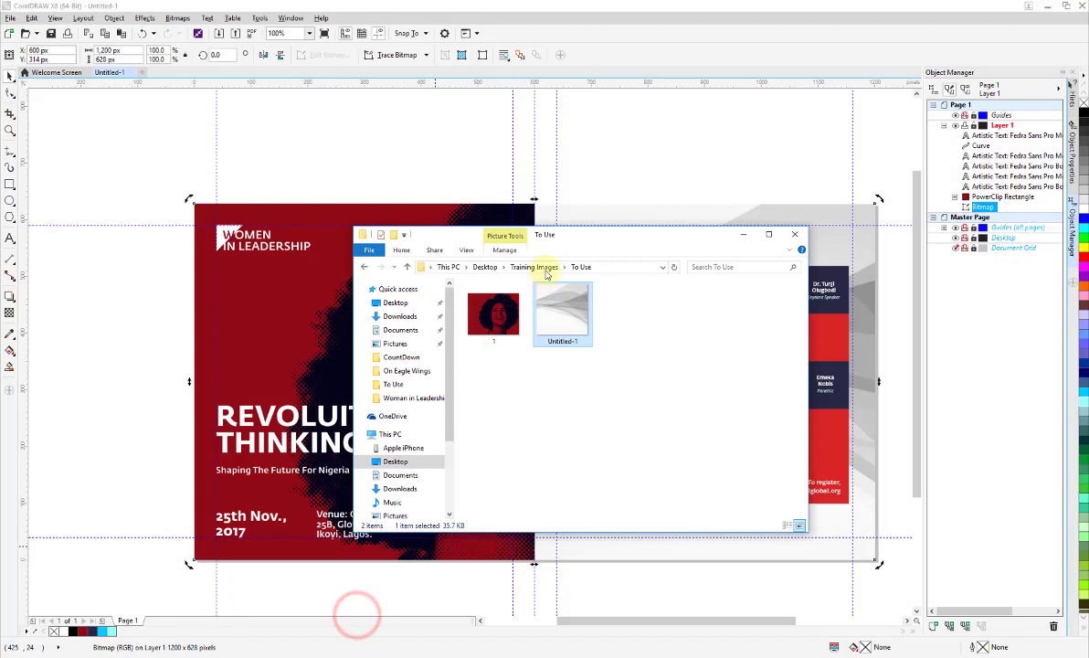
click(742, 231)
click(742, 233)
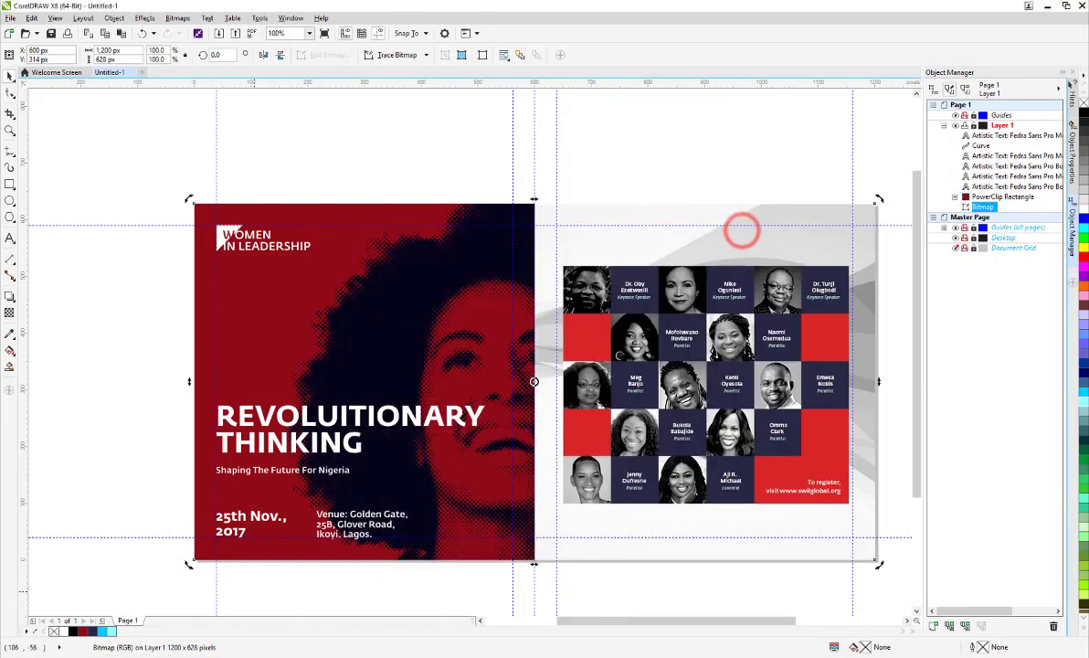
mouse_move(347, 655)
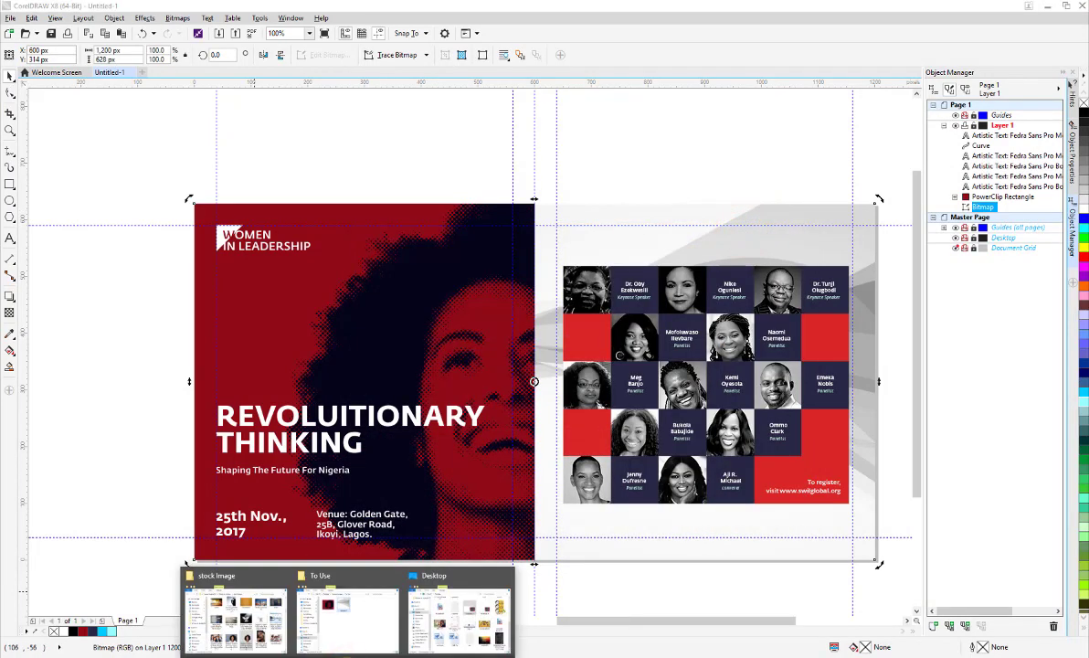